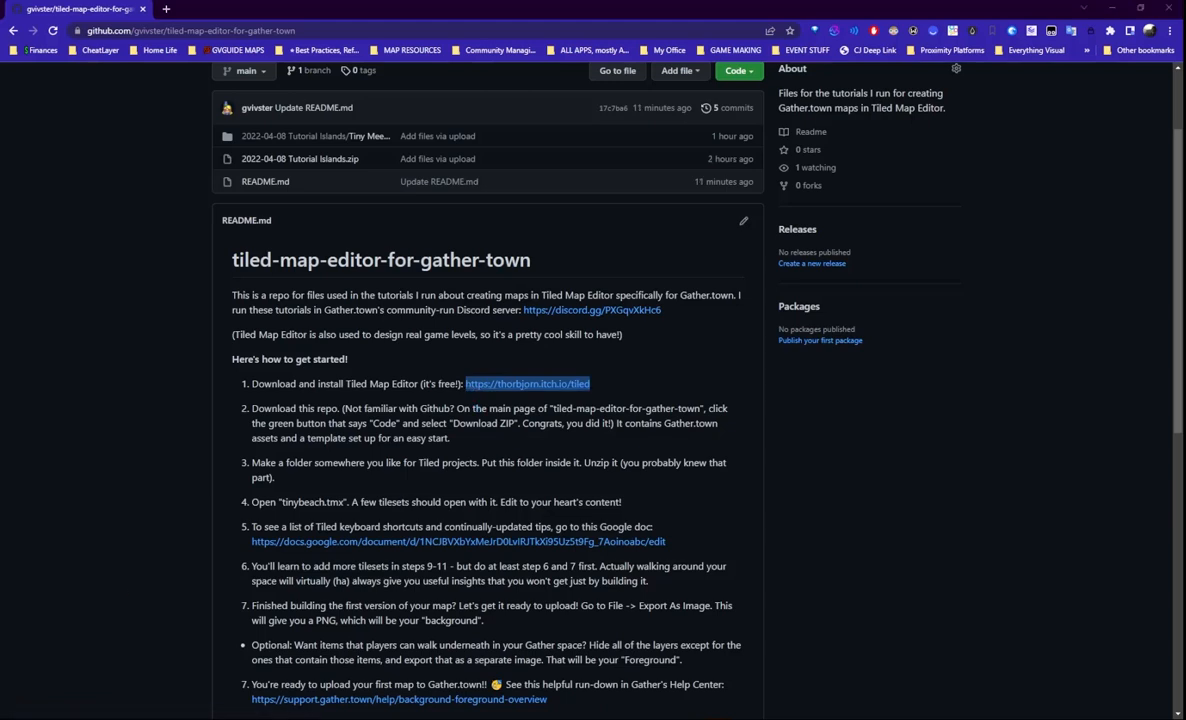
- Open the thorbjorn.itch.io Tiled page and review the Windows 1.8.4 installers in its Download section
click(511, 390)
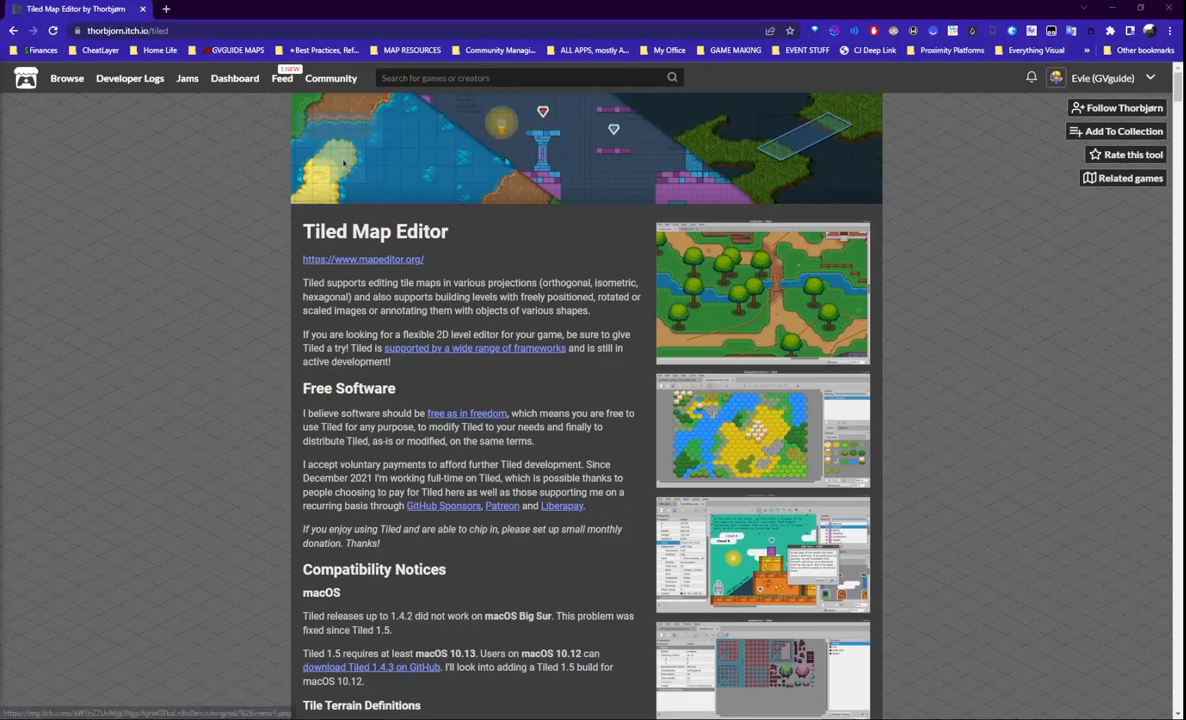
scroll(735, 400, down, 4)
scroll(737, 408, down, 4)
scroll(760, 408, up, 7)
scroll(884, 408, down, 1)
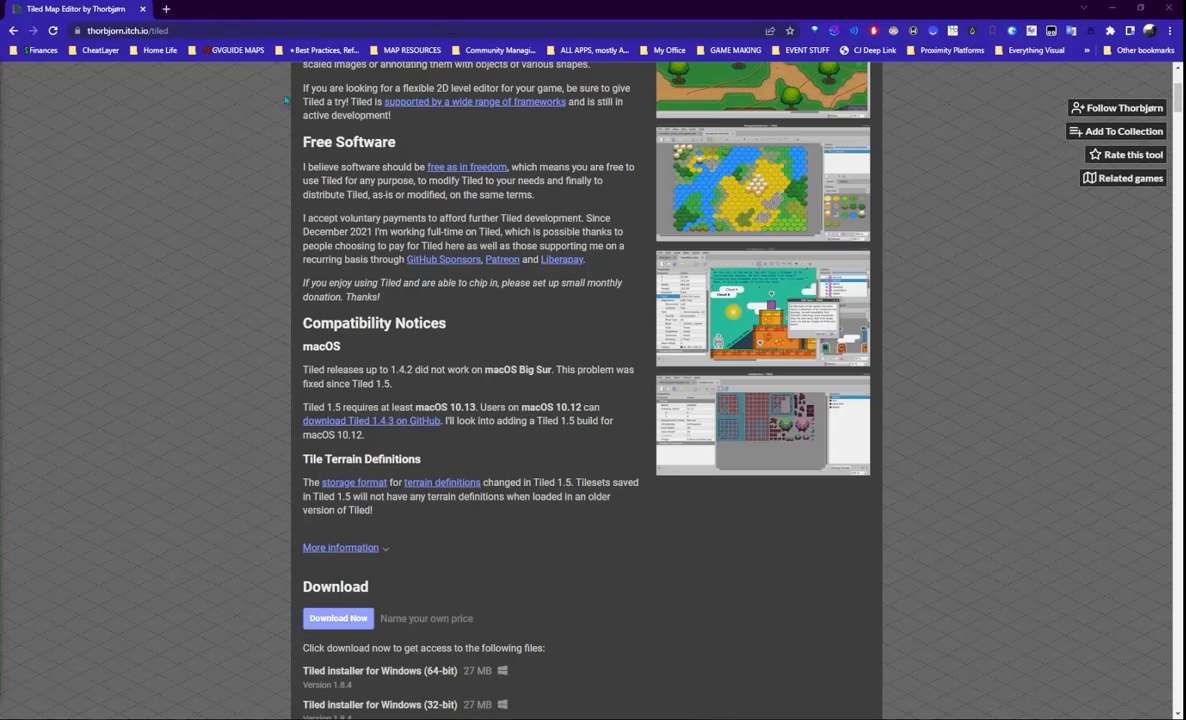
scroll(593, 390, up, 3)
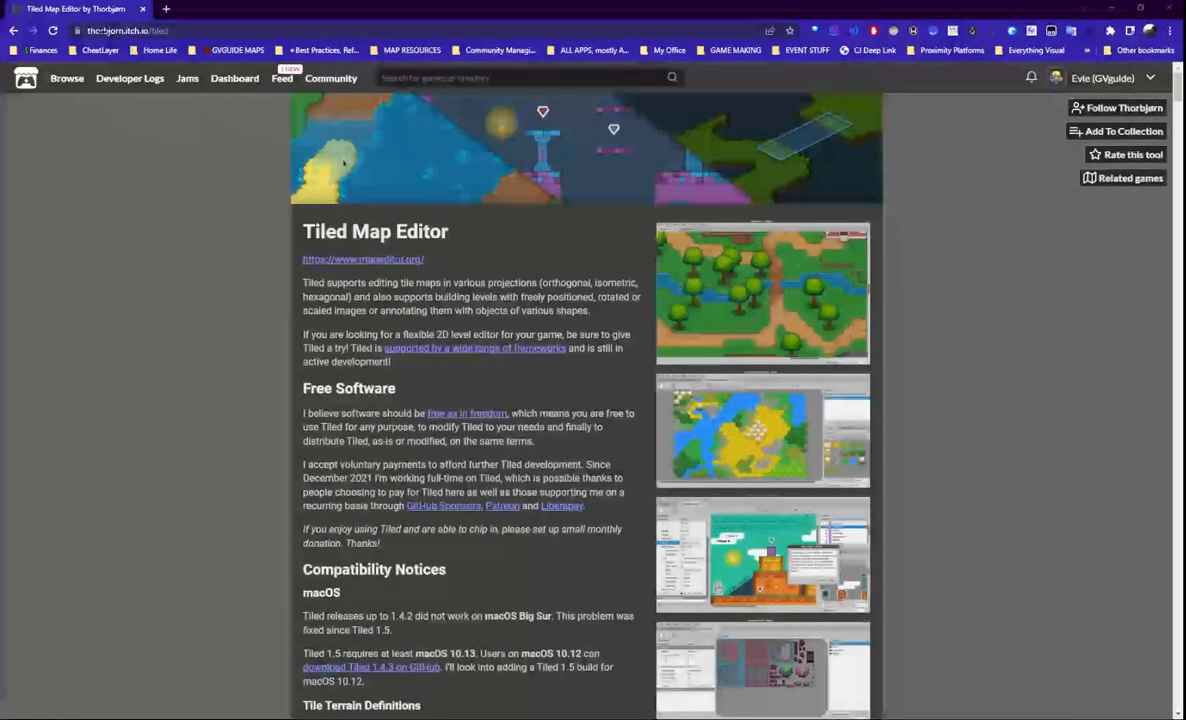
- Return to the tiled-map-editor-for-gather-town repository, skim its README, and show the Code clone/ZIP options
click(13, 31)
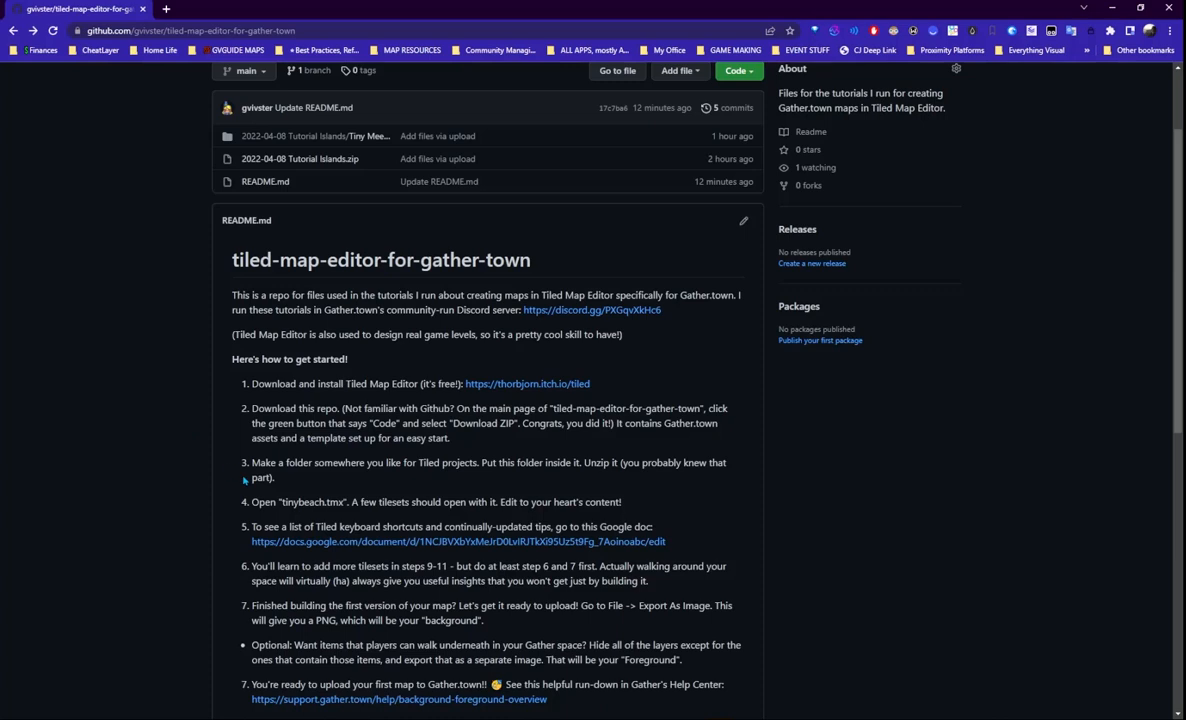
scroll(244, 480, down, 3)
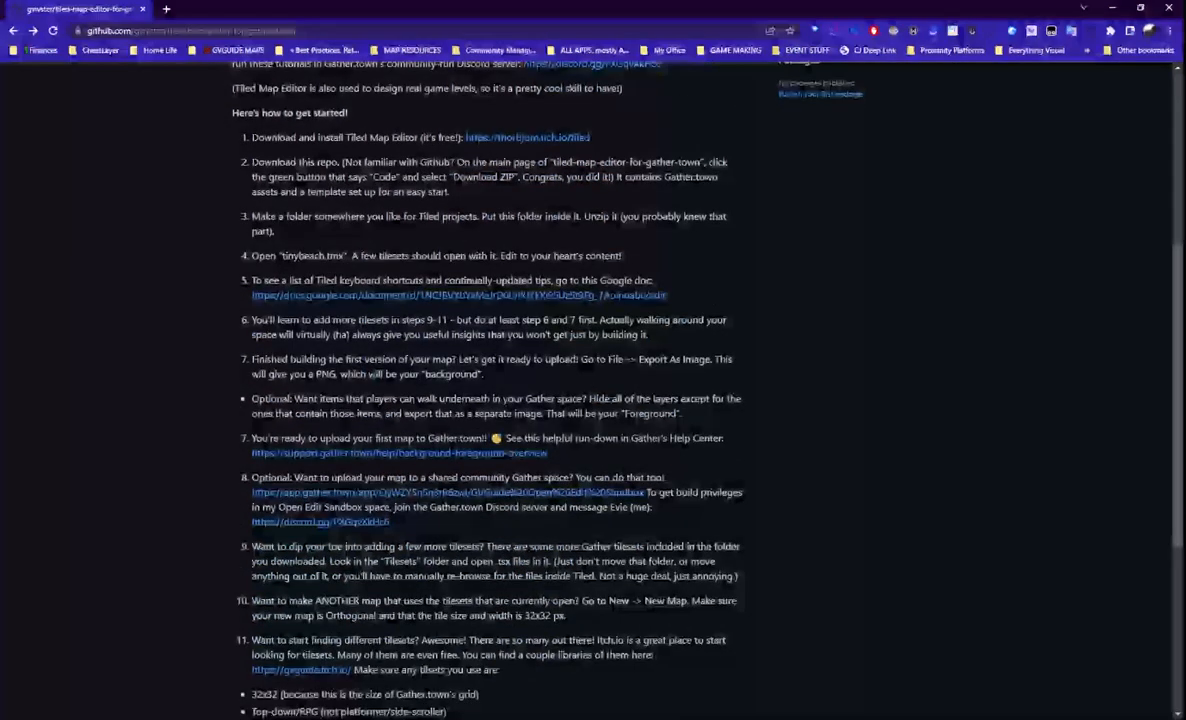
scroll(380, 358, up, 3)
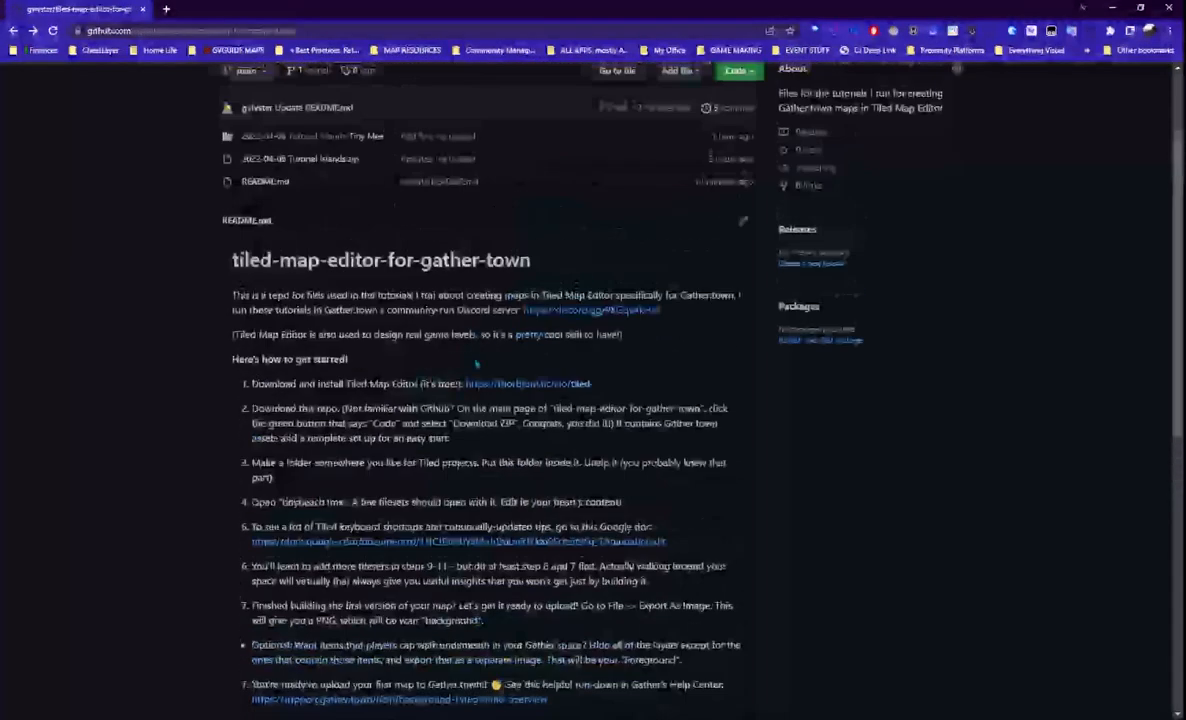
scroll(476, 364, up, 2)
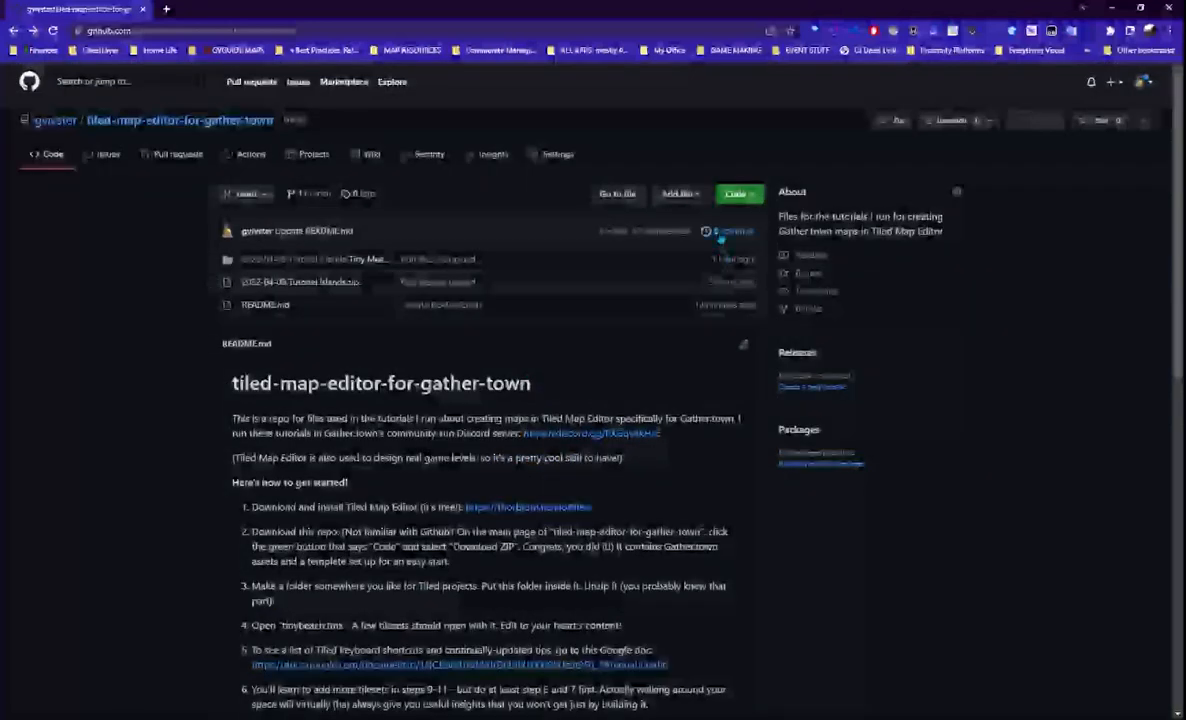
scroll(476, 400, down, 3)
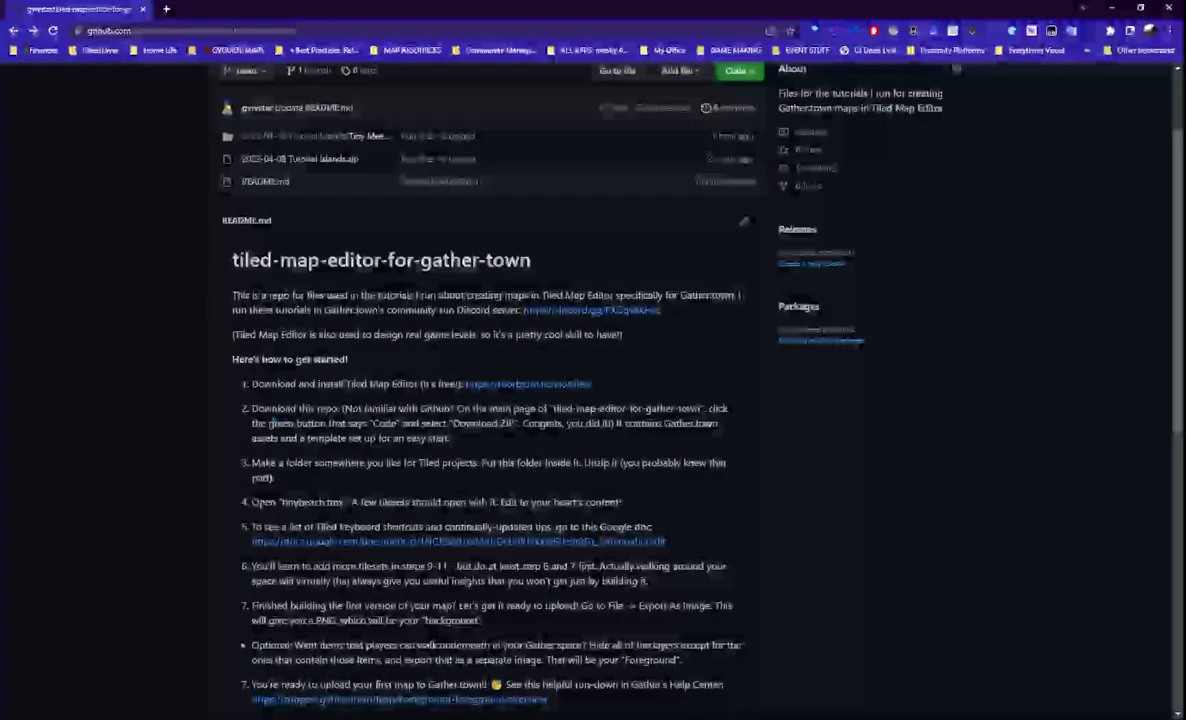
scroll(476, 400, up, 3)
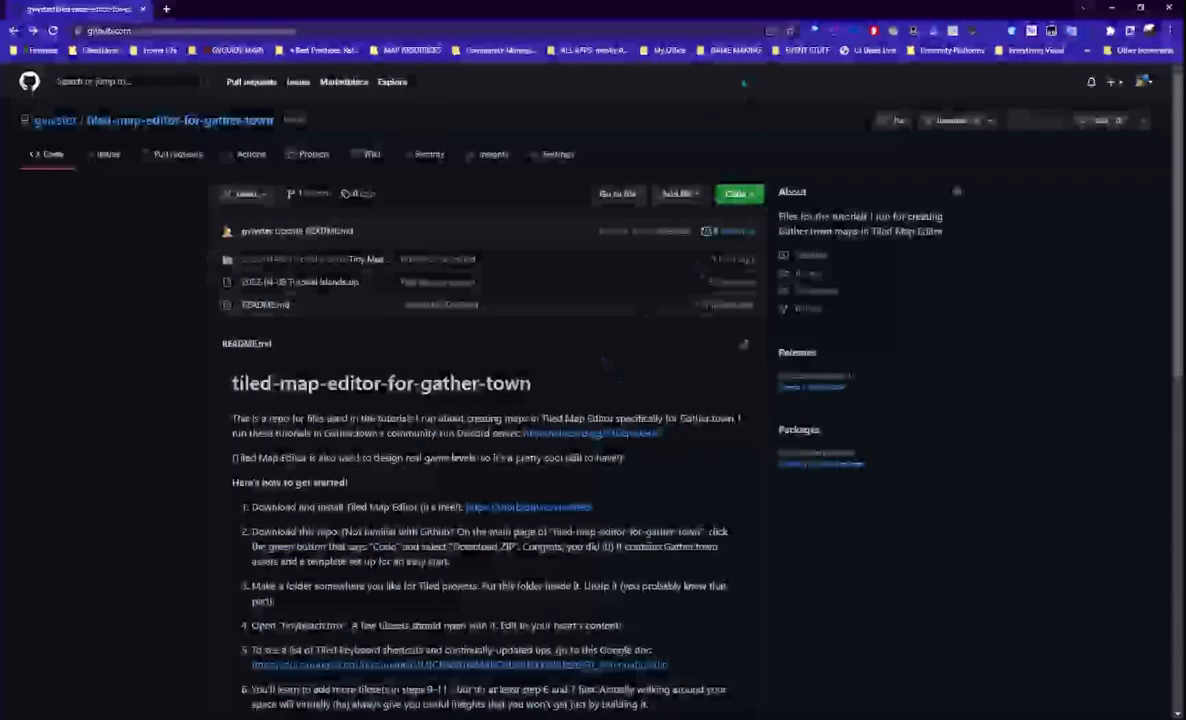
click(742, 194)
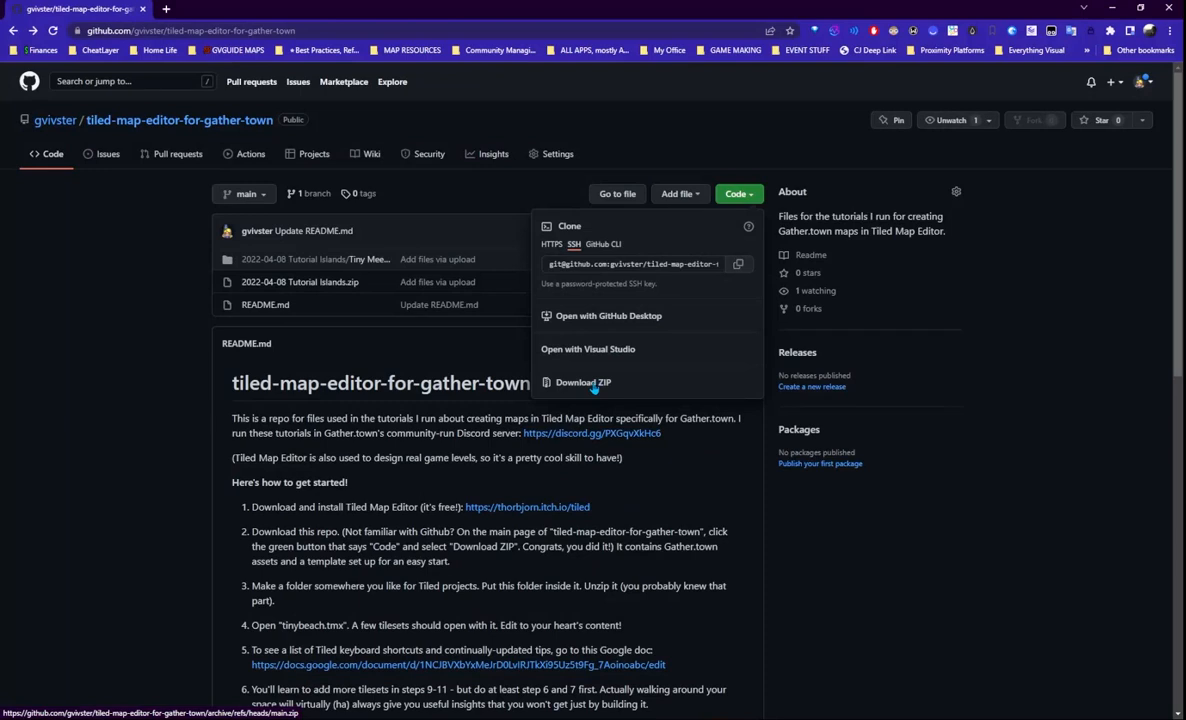
- Dismiss the Code dropdown and scroll to the README's Tiled and Gather.town getting-started steps
click(151, 353)
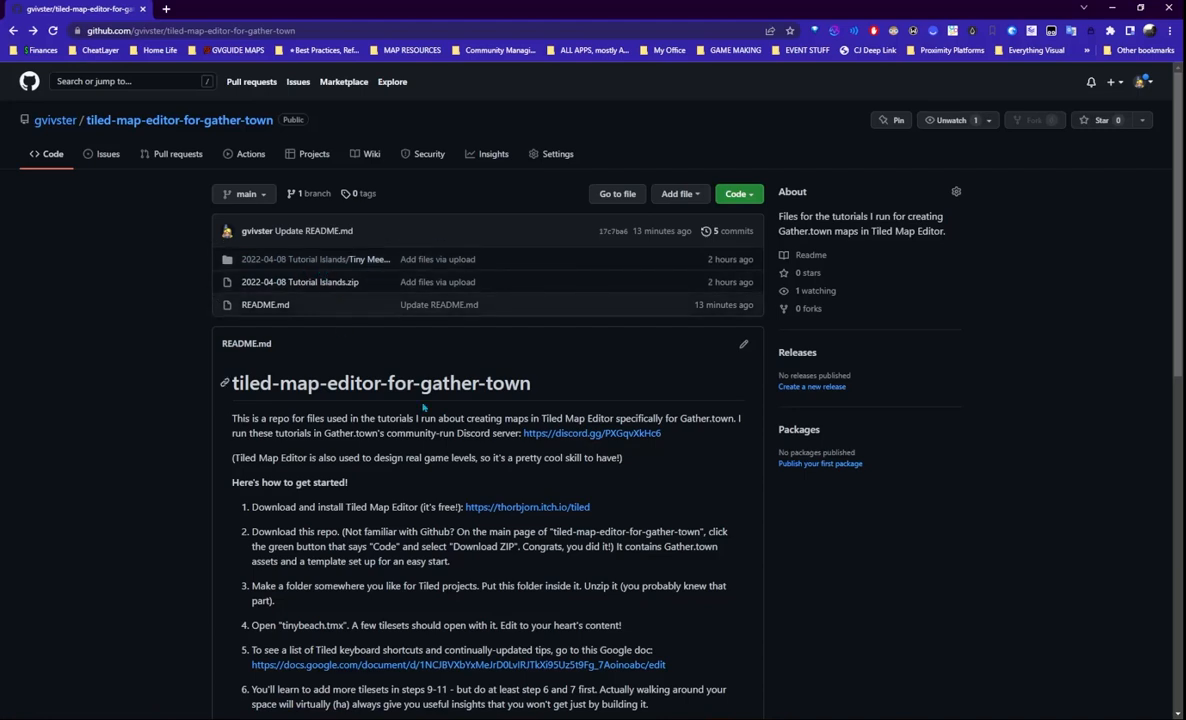
scroll(430, 400, down, 2)
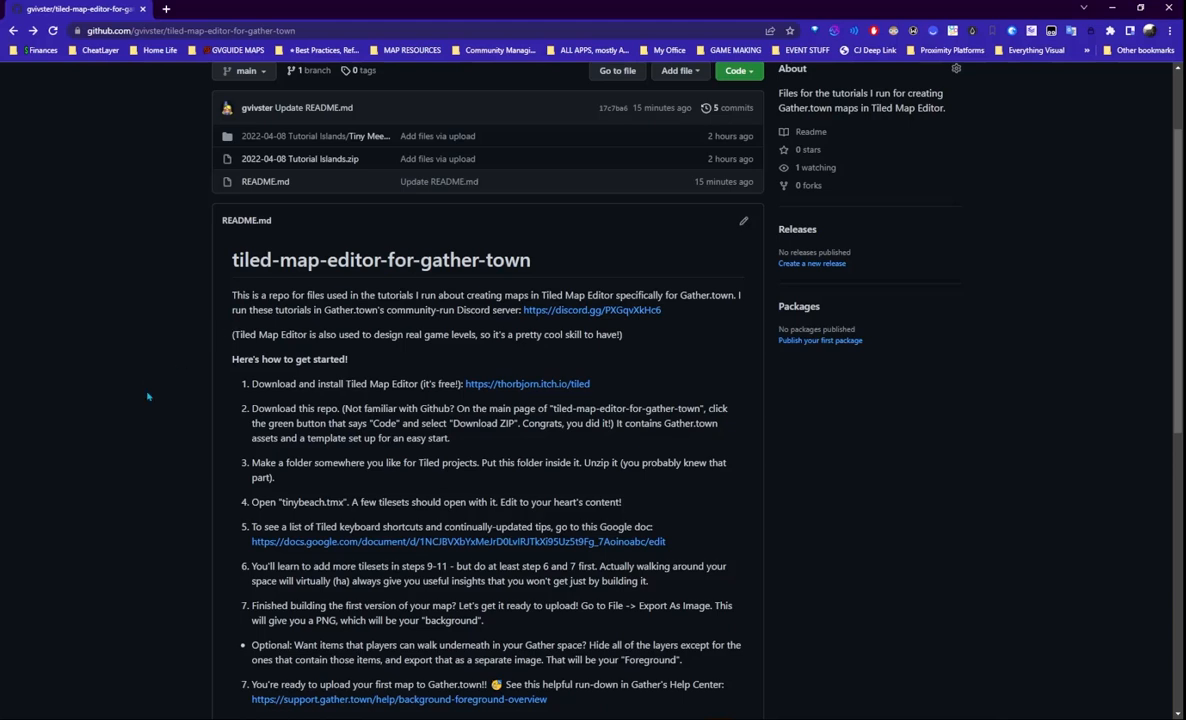
- Finish the README, close the duplicate Tiled window, and move the remaining one fully on screen
scroll(600, 310, up, 2)
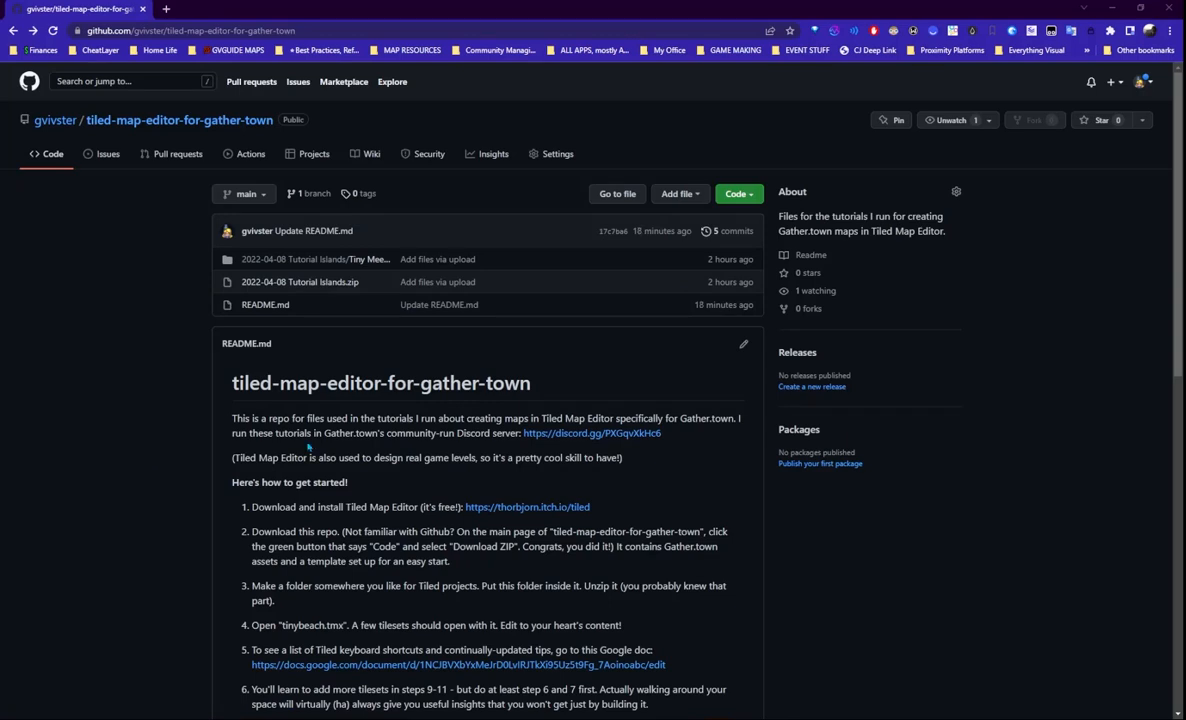
scroll(362, 413, down, 2)
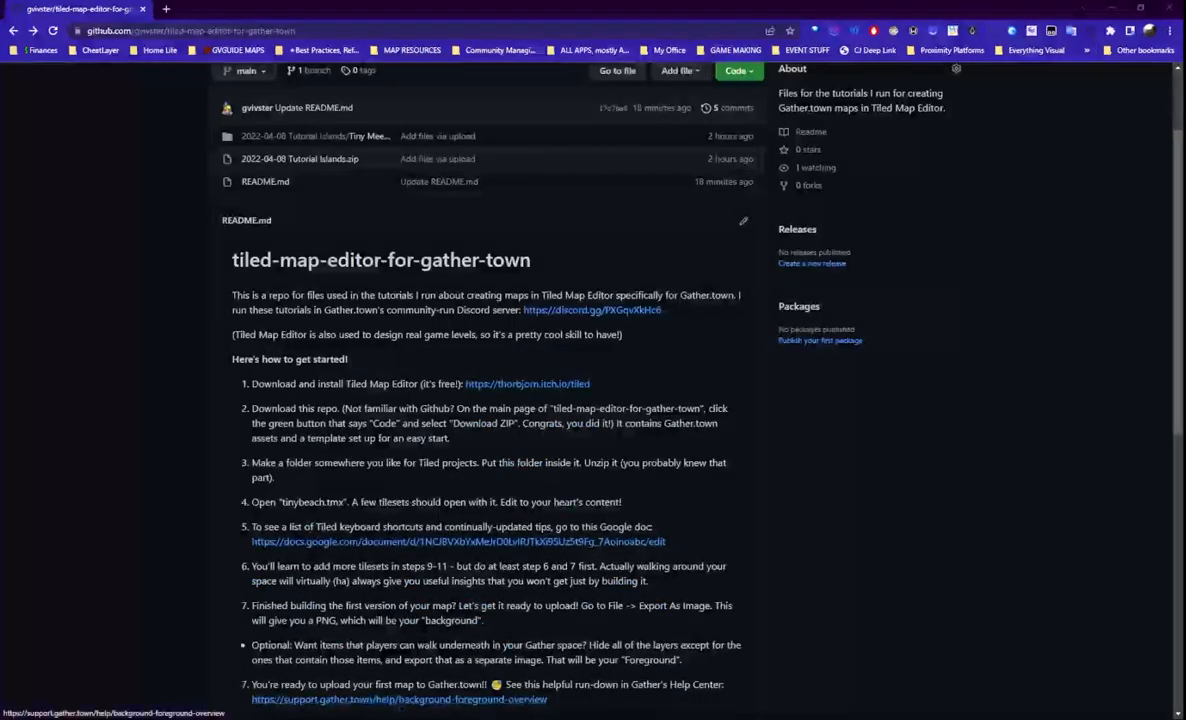
mouse_move(398, 718)
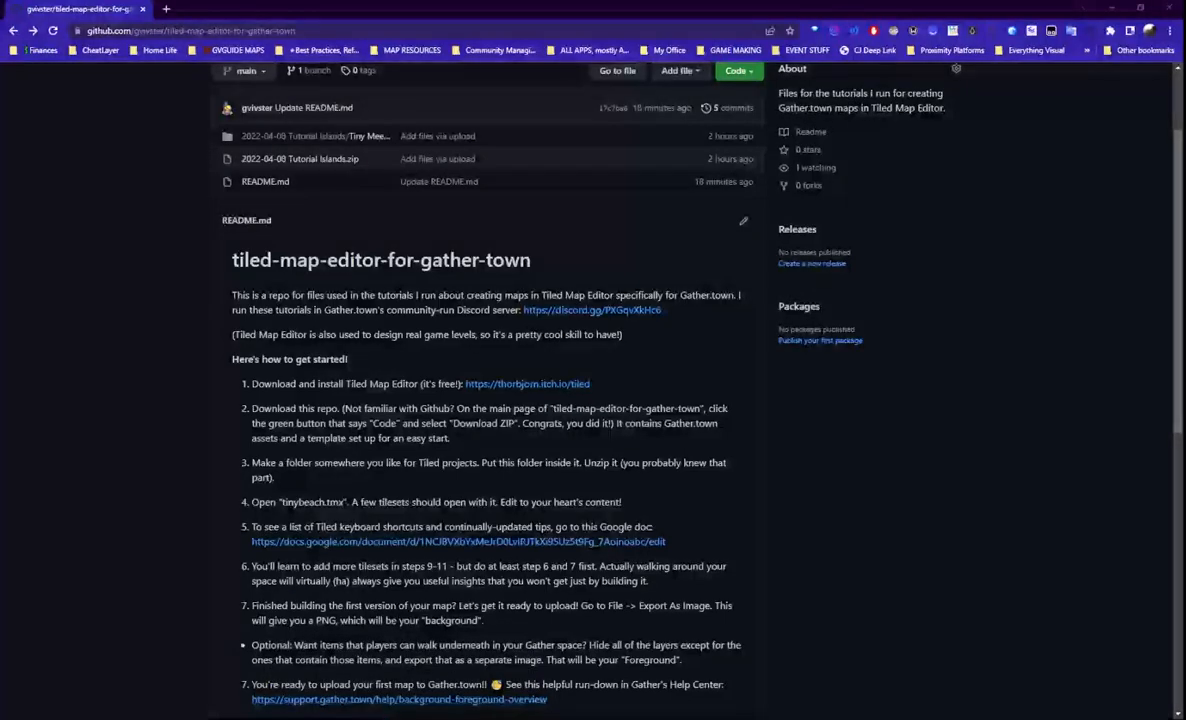
click(519, 643)
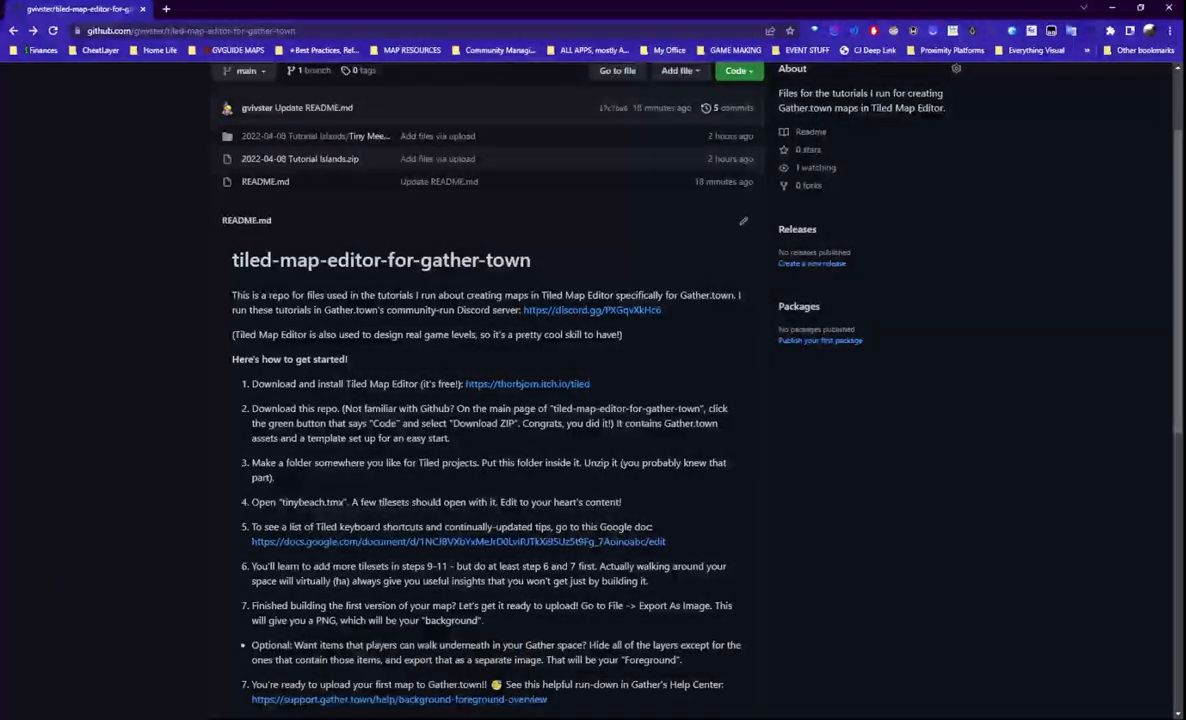
drag(2, 432, 565, 3)
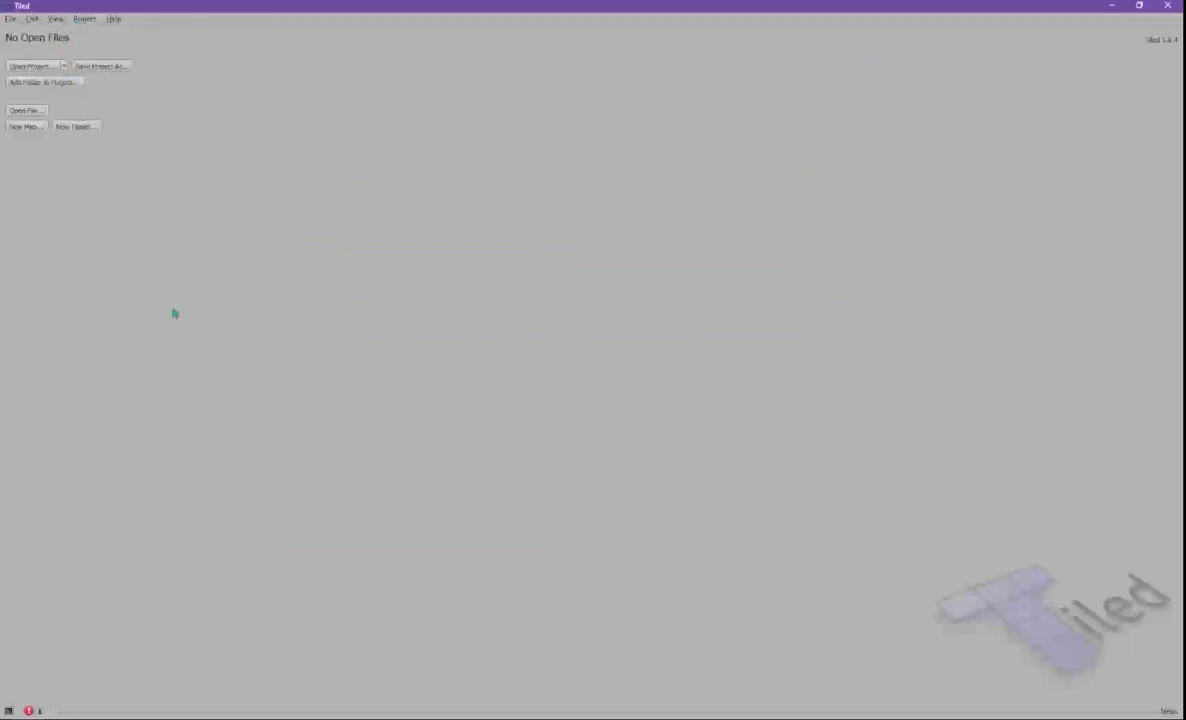
- Open tinybeach.tmx from the Tiny Meeting Beach folder in File Explorer
click(190, 718)
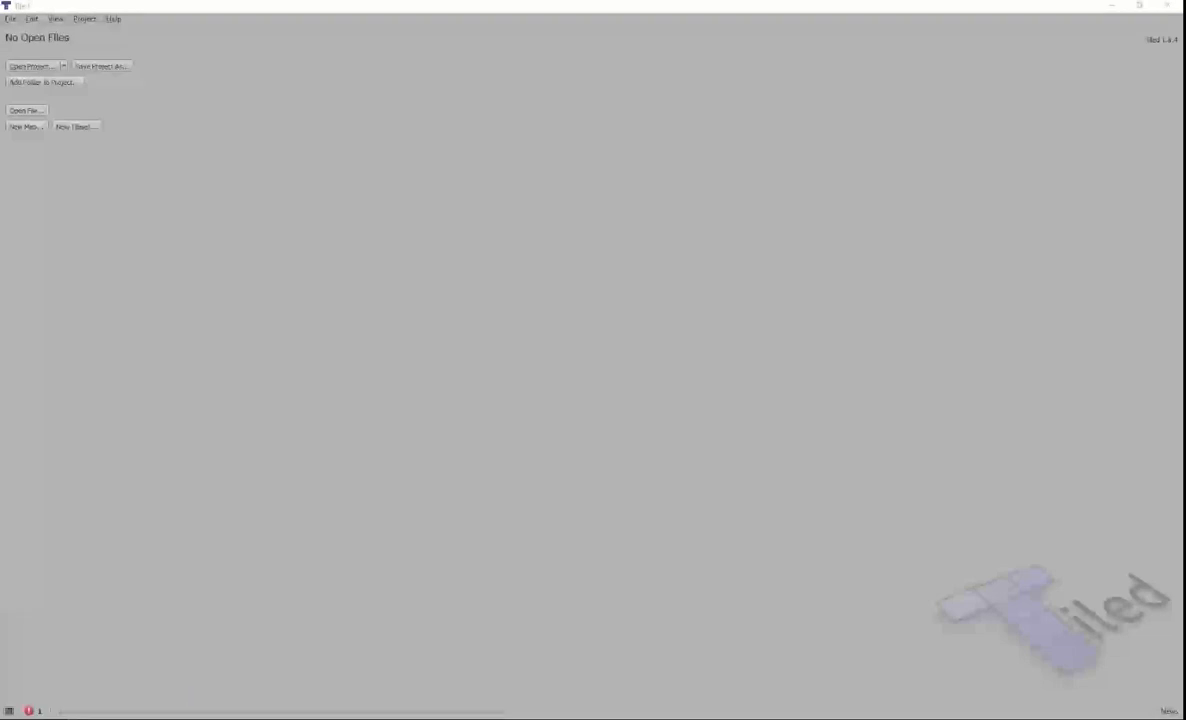
drag(0, 172, 702, 67)
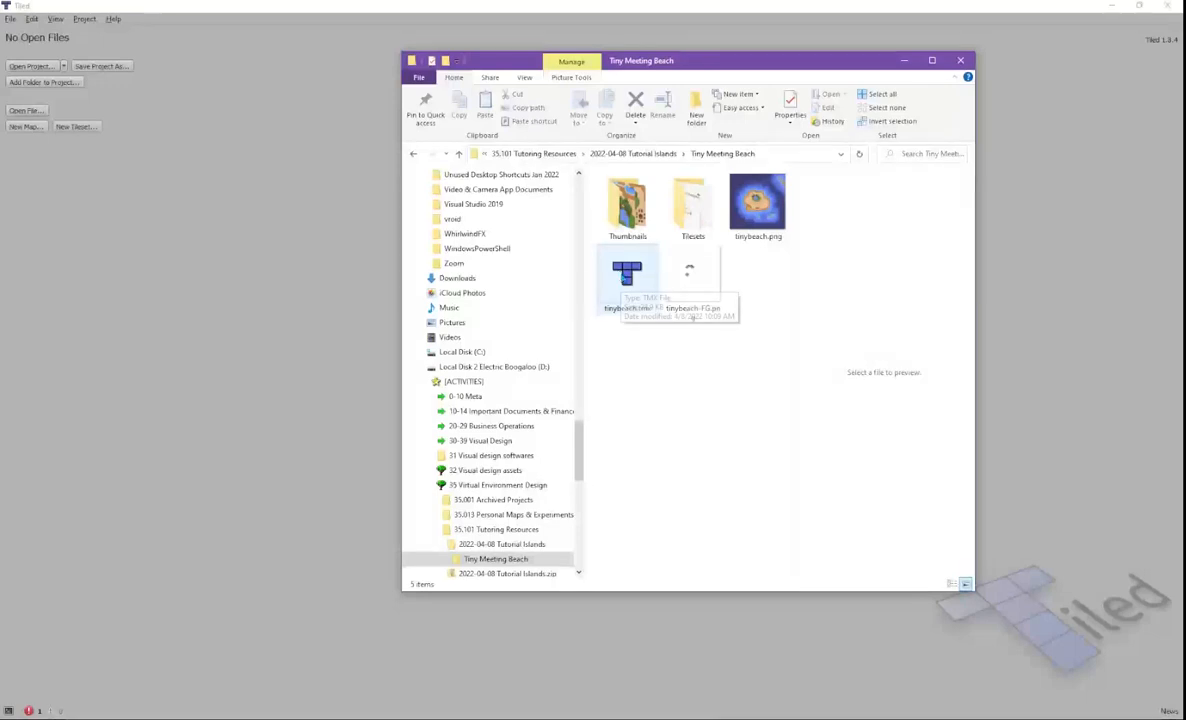
double_click(626, 274)
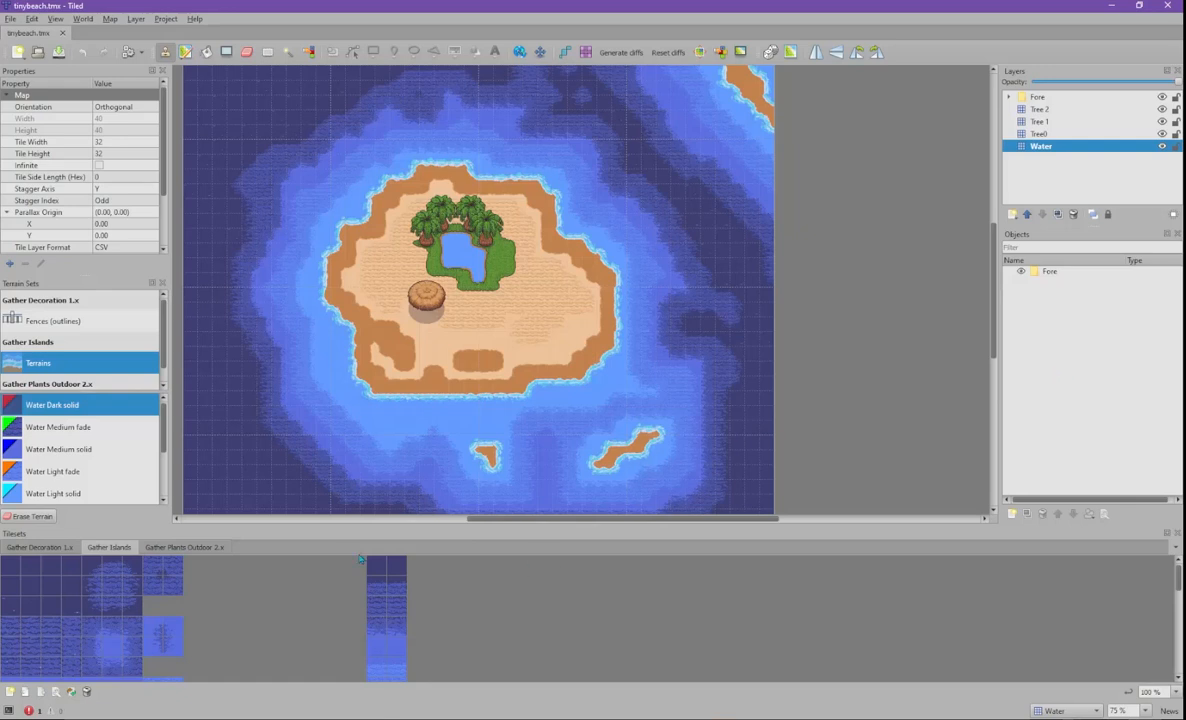
- Dock the Tilesets panel in the right column with Layers and Objects, widened and taller
drag(587, 525, 993, 508)
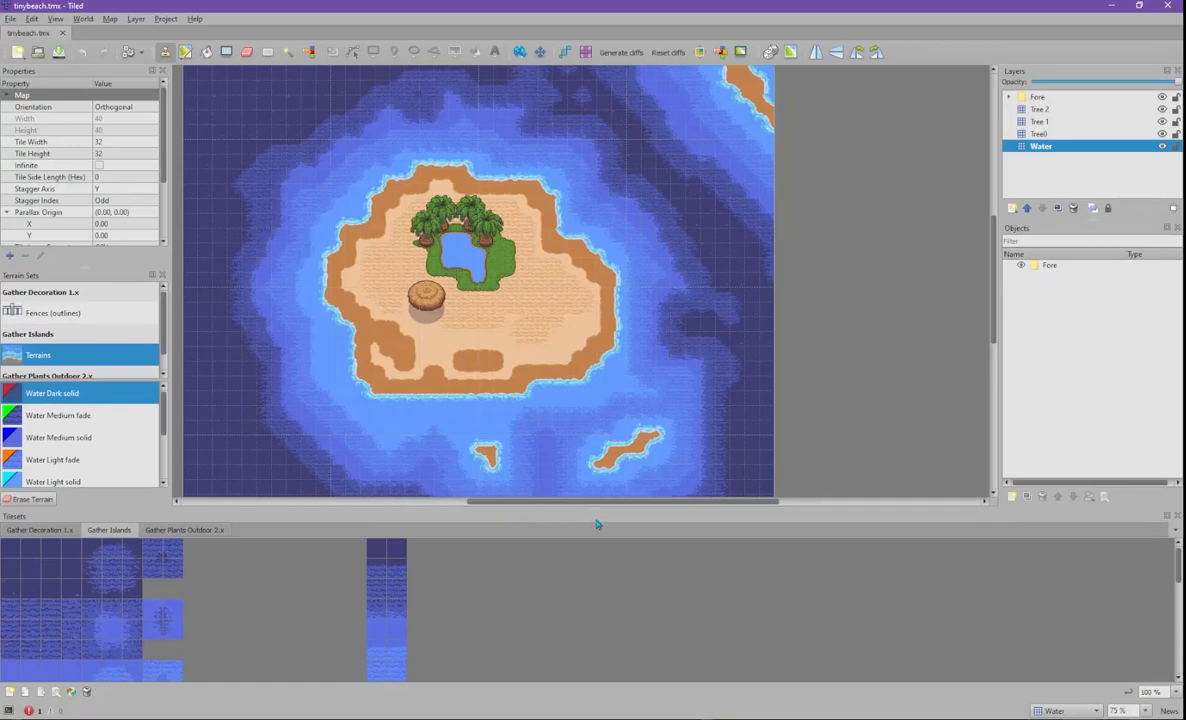
drag(930, 519, 1095, 620)
drag(998, 440, 798, 408)
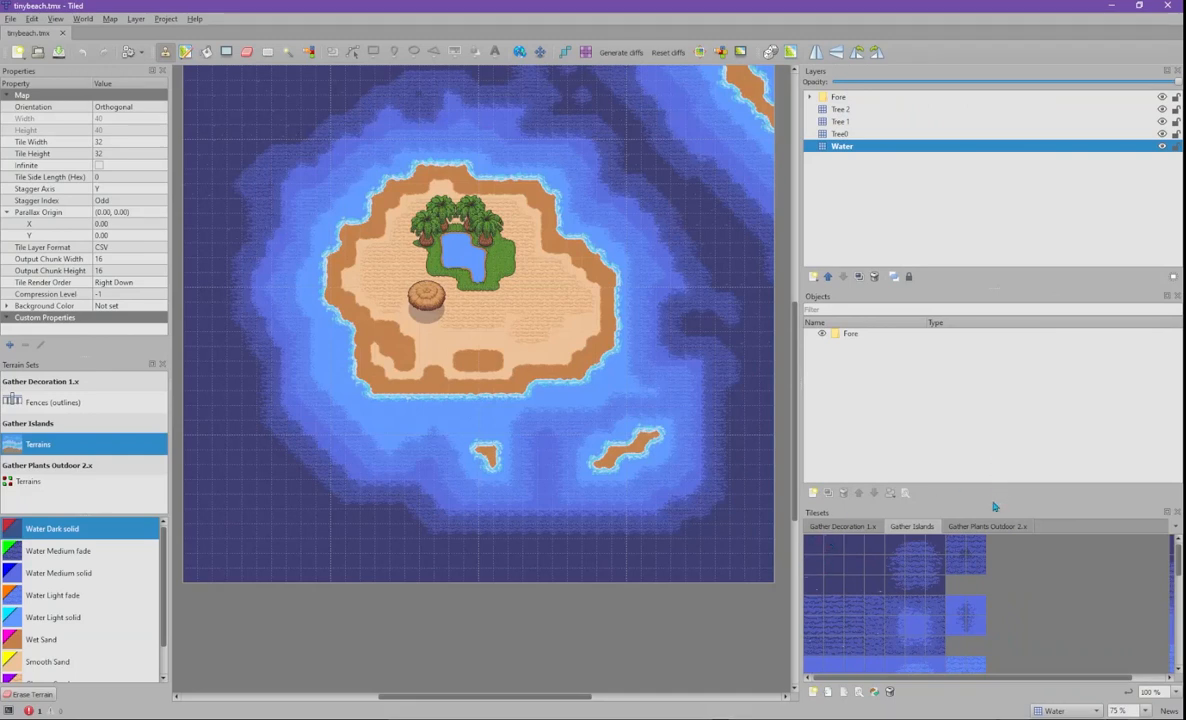
drag(991, 502, 1005, 420)
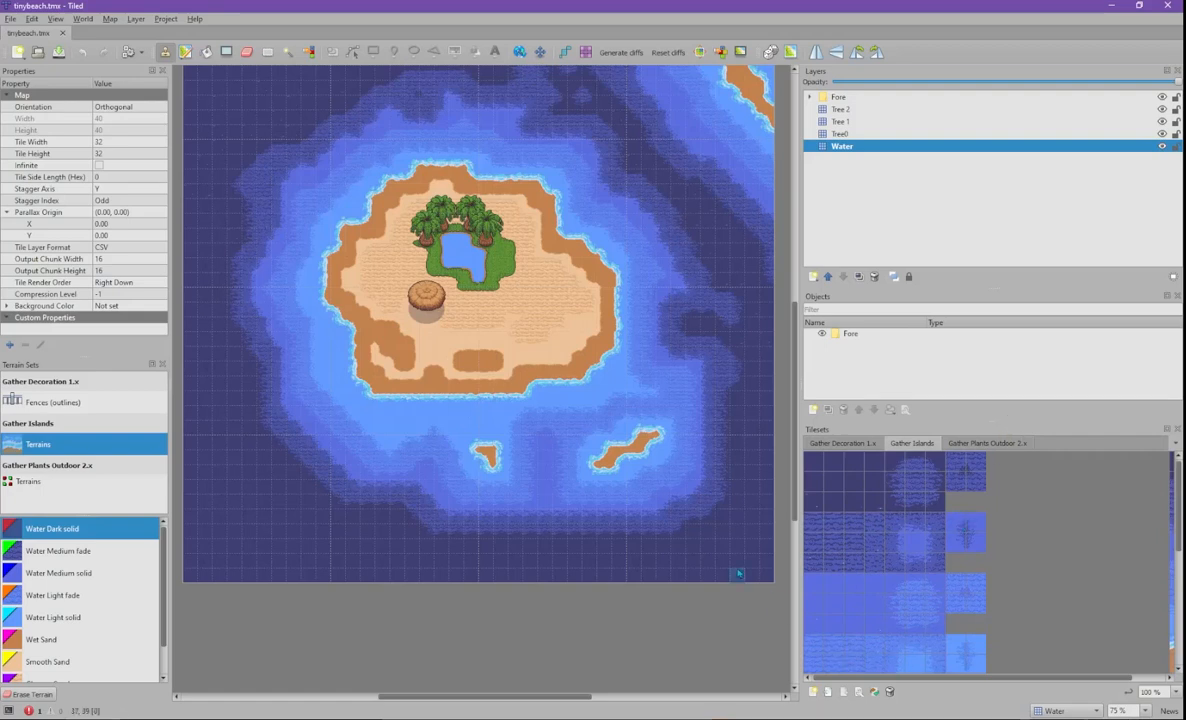
mouse_move(1178, 529)
mouse_down()
mouse_move(1178, 643)
mouse_move(1165, 511)
mouse_up()
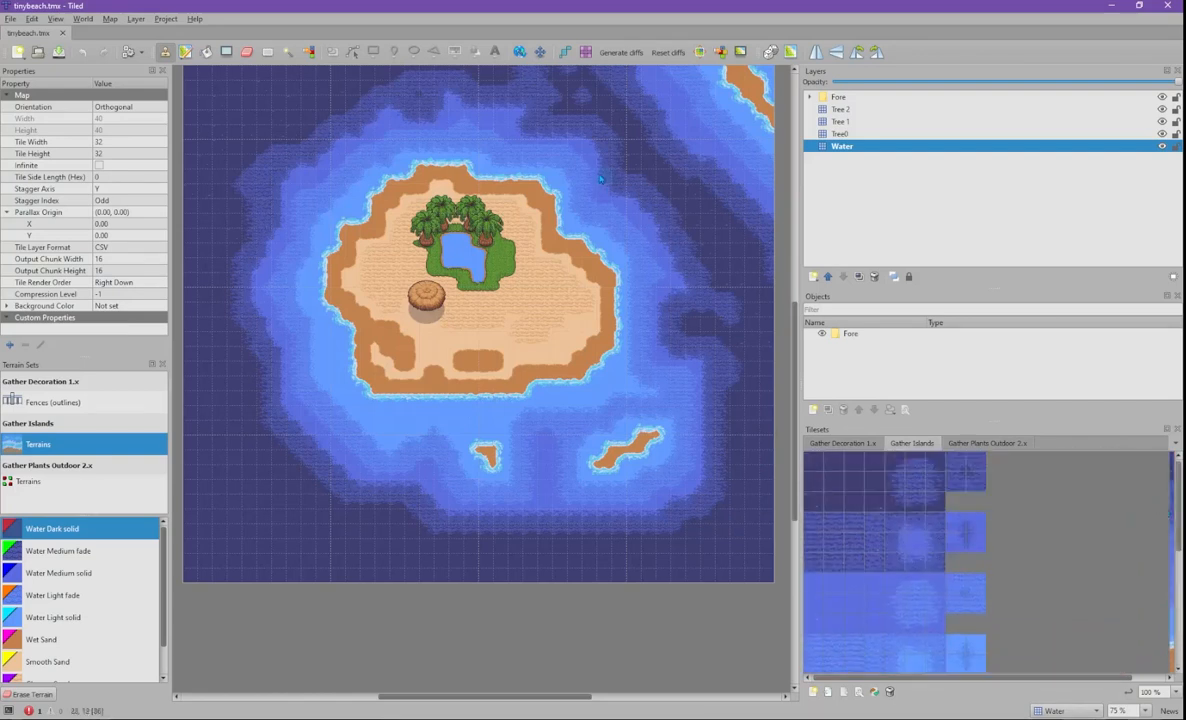
- Recentre the map and browse Gather Decoration 1.x, Gather Islands and Gather Plants Outdoor, ending on Decoration
scroll(745, 390, up, 3)
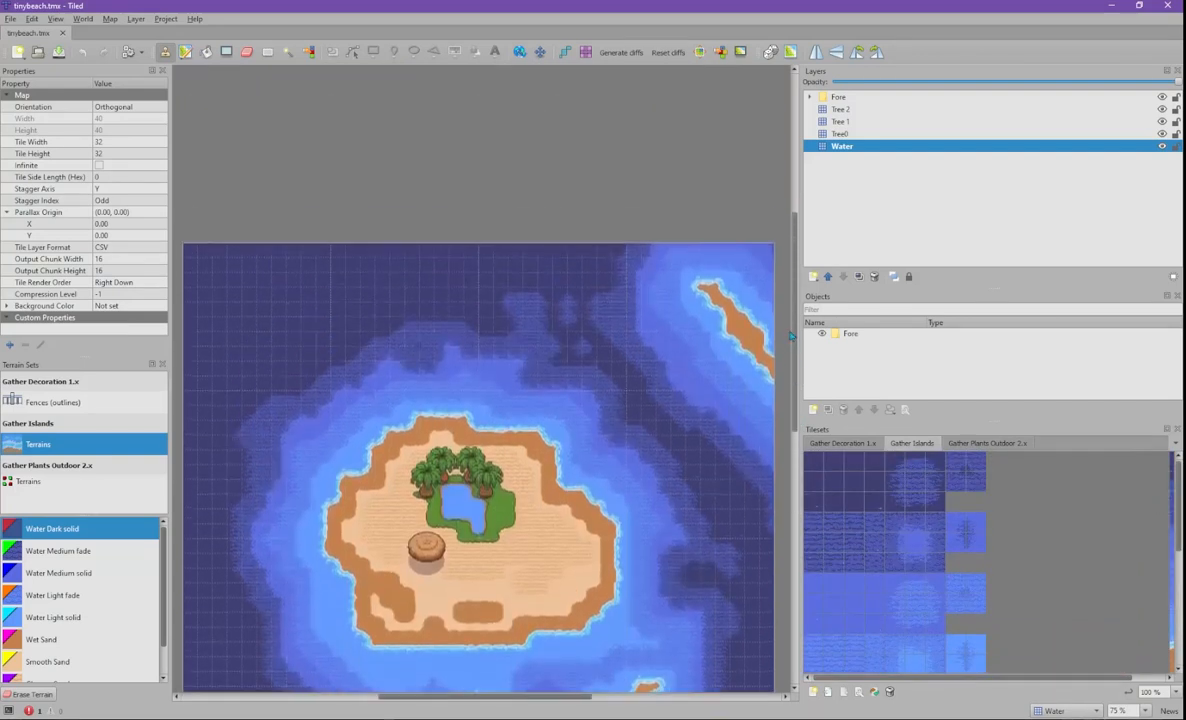
scroll(790, 380, down, 1)
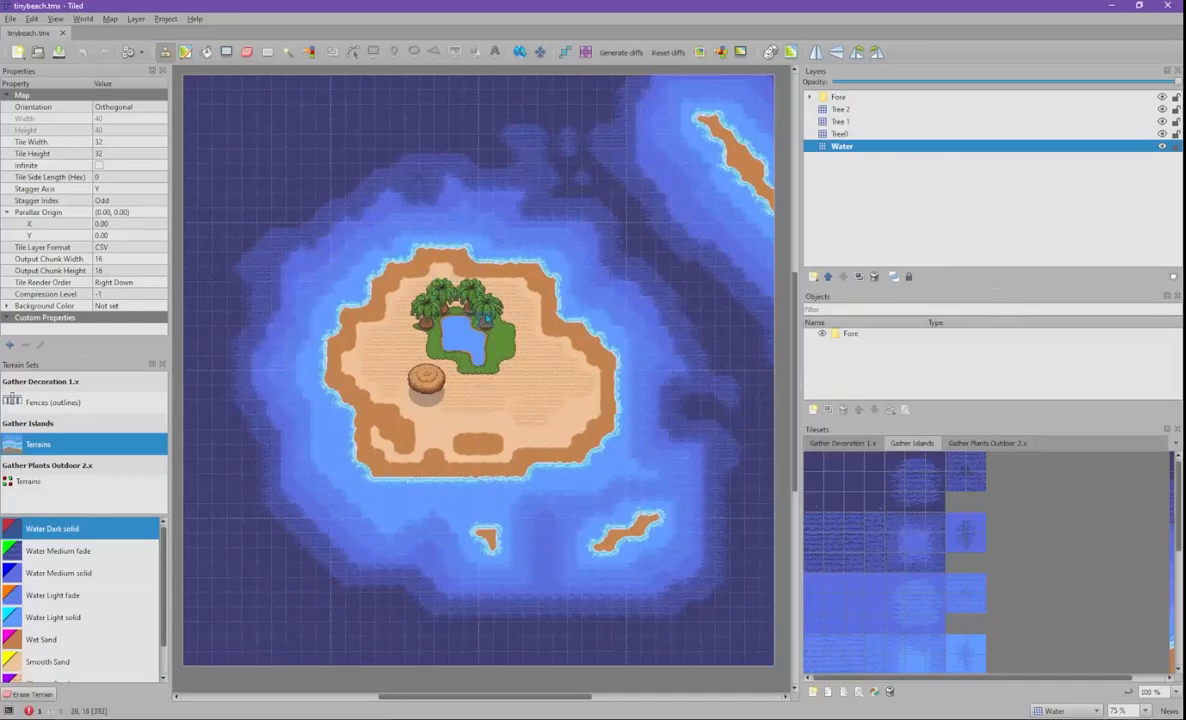
mouse_move(561, 349)
middle_down()
mouse_move(525, 354)
mouse_move(548, 360)
middle_up()
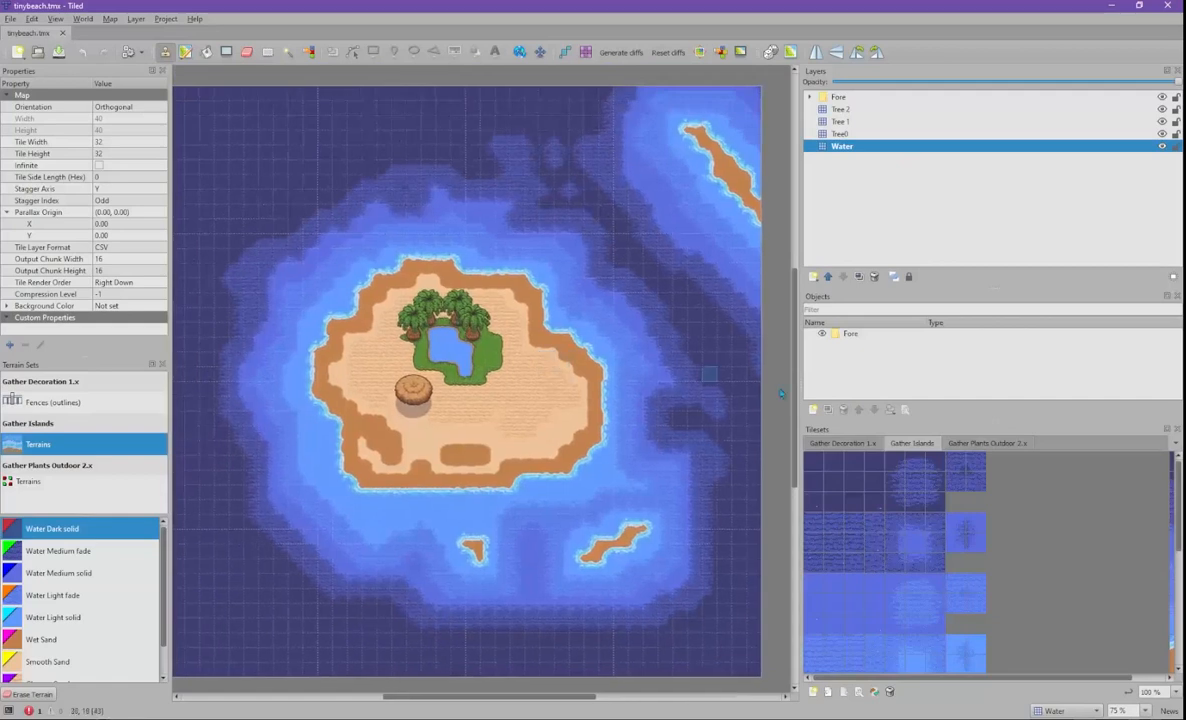
click(850, 443)
click(911, 443)
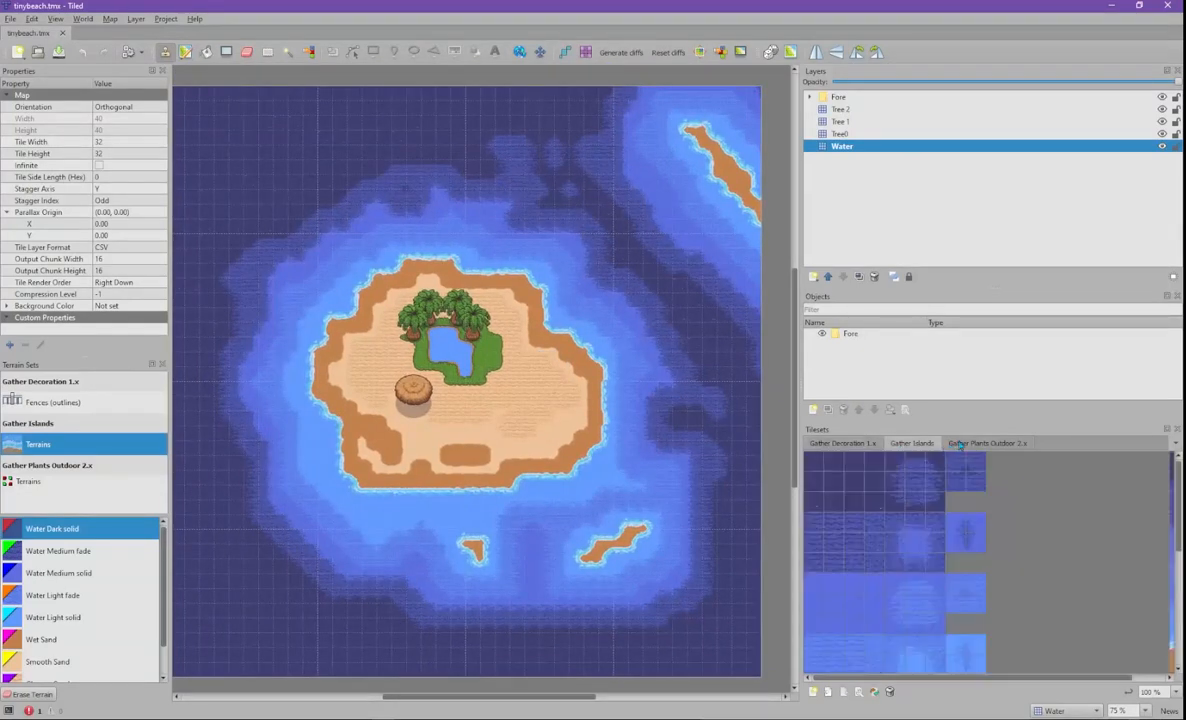
click(960, 443)
click(861, 443)
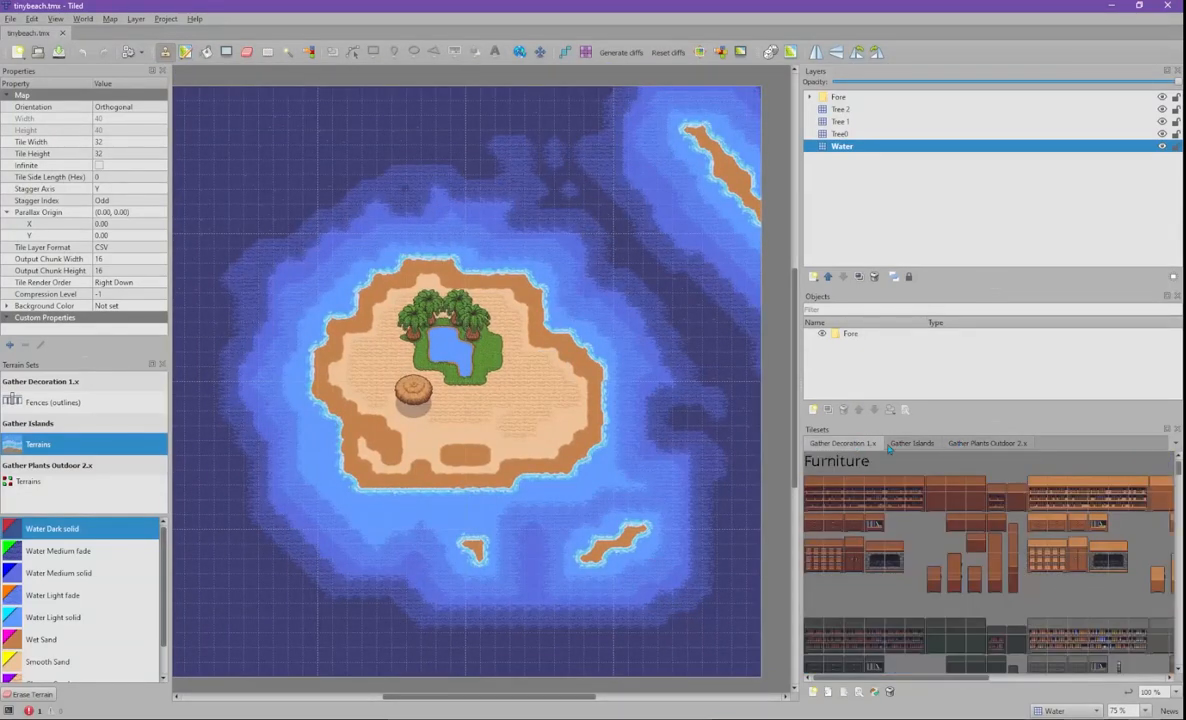
click(912, 443)
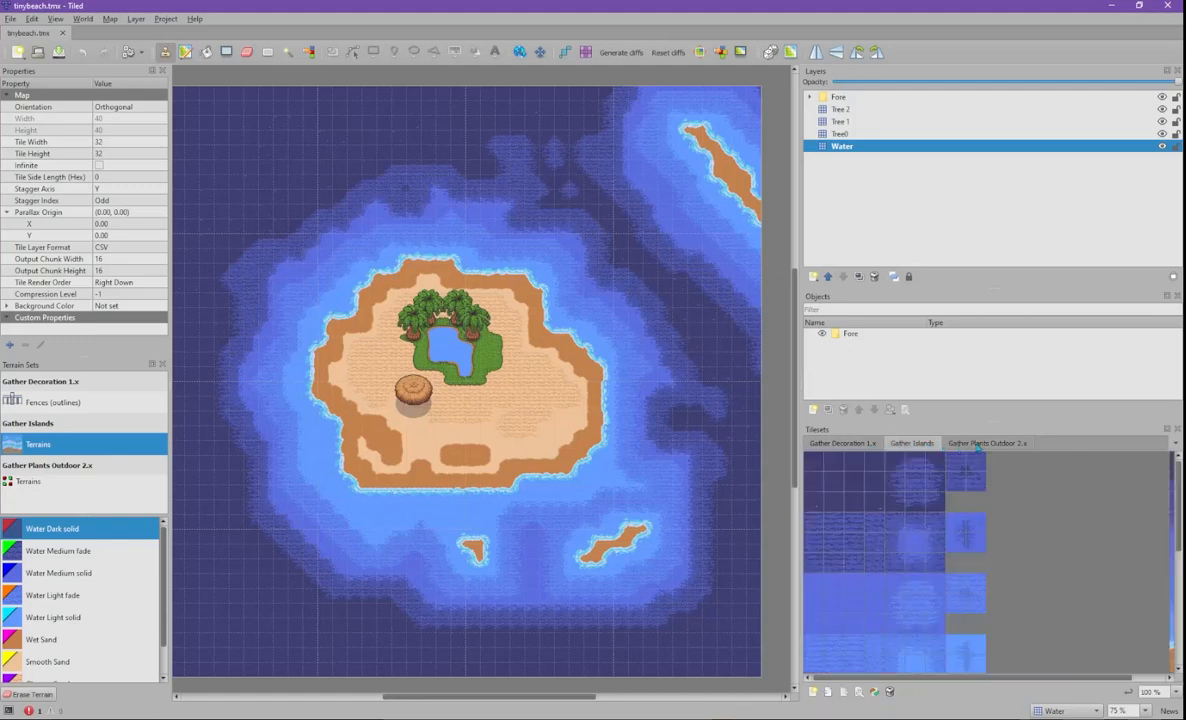
click(977, 443)
click(845, 443)
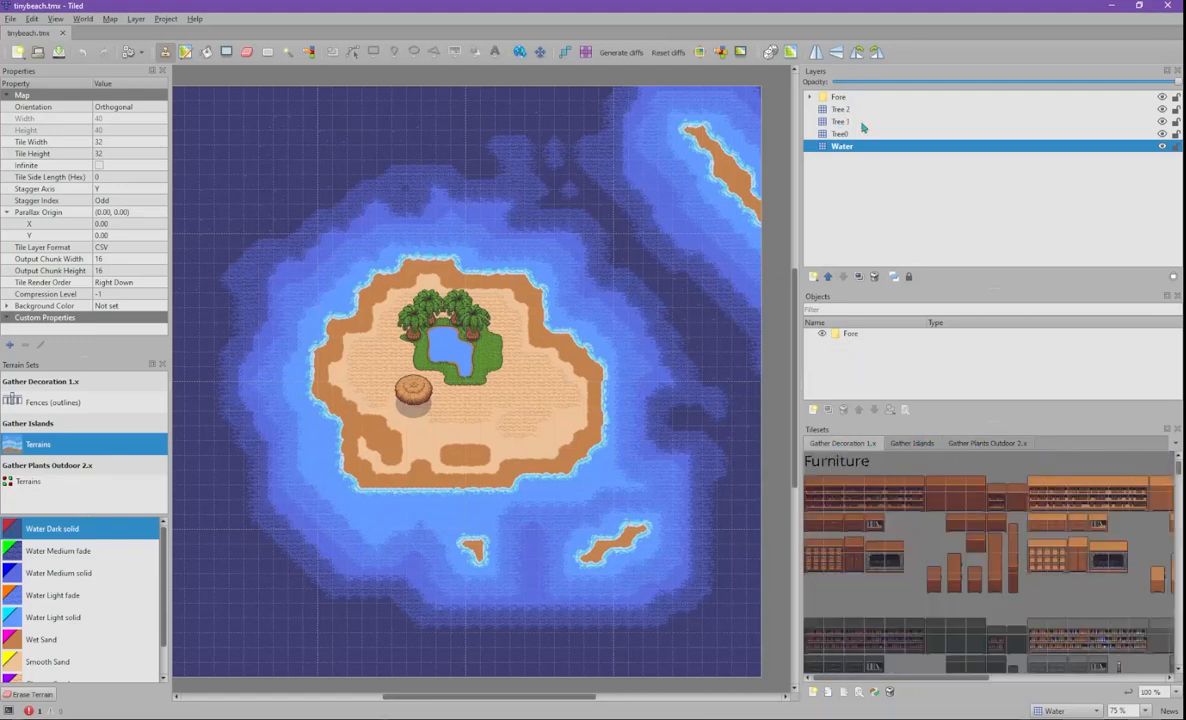
click(810, 97)
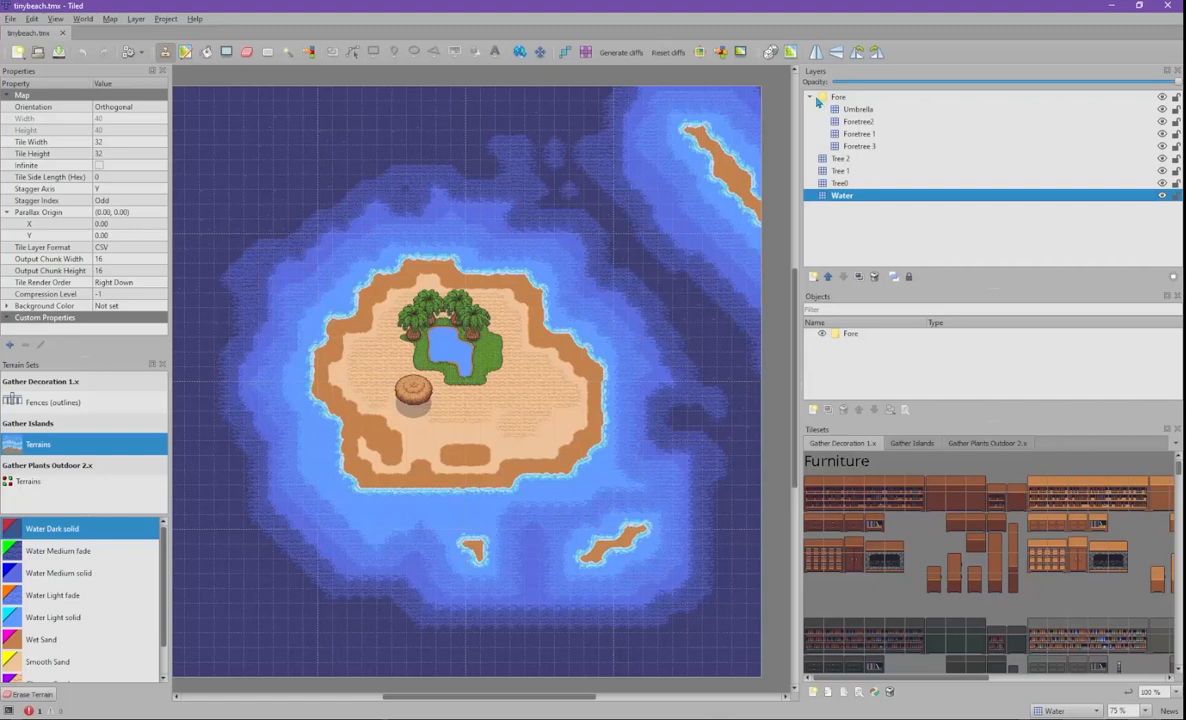
click(809, 98)
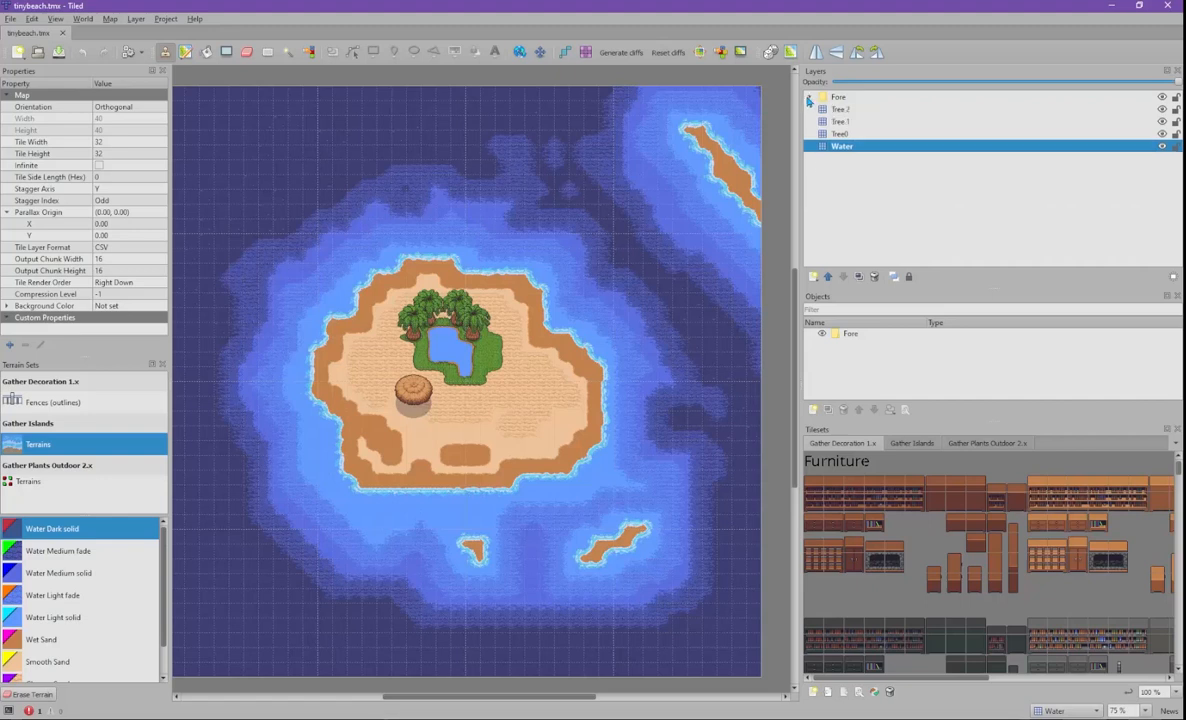
click(850, 110)
click(857, 122)
click(864, 134)
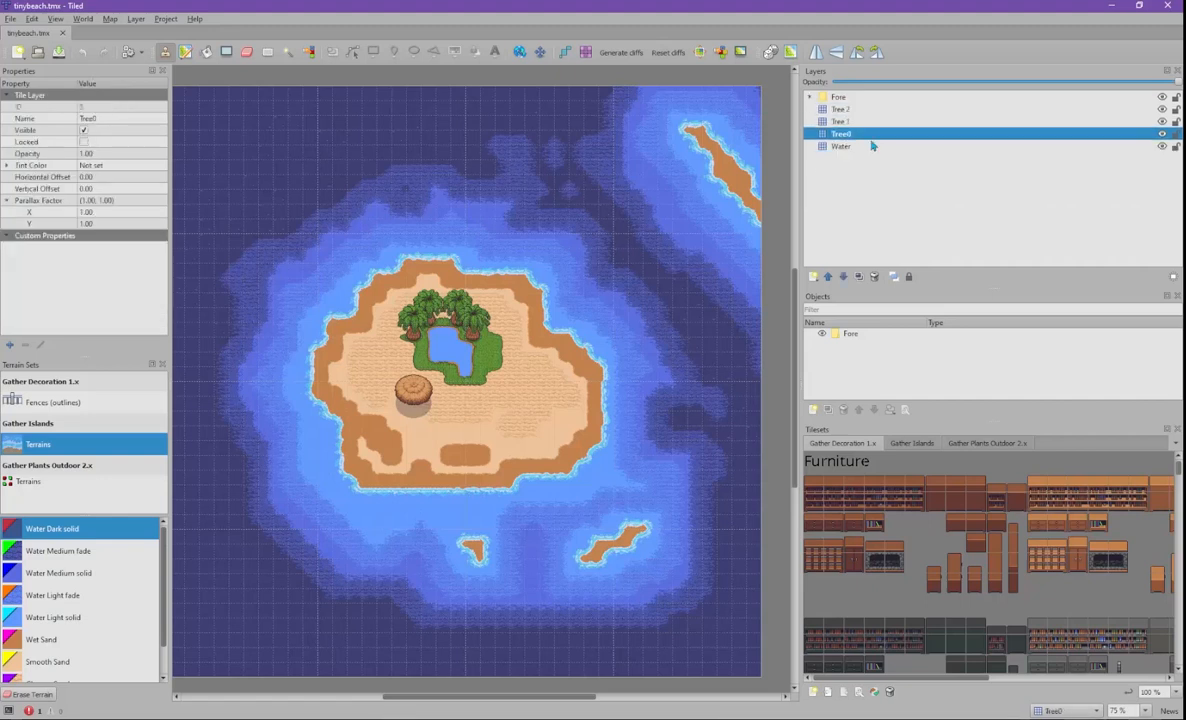
click(872, 148)
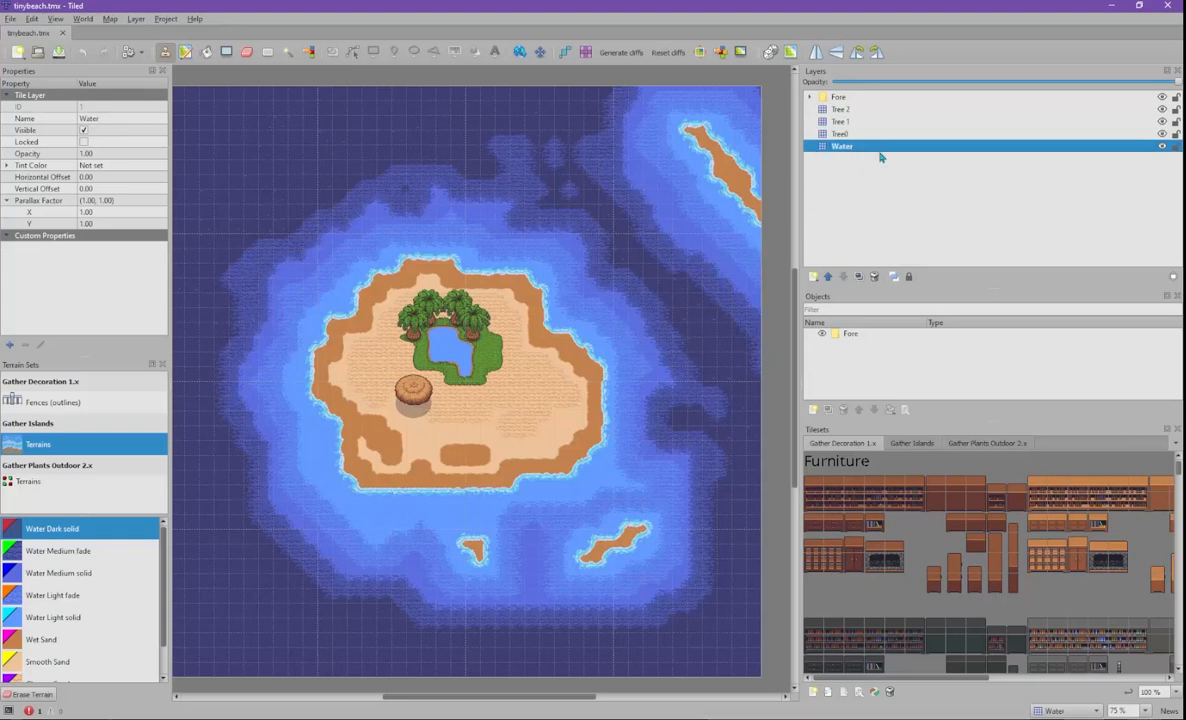
click(1162, 147)
click(1162, 147)
click(1162, 147)
click(1162, 147)
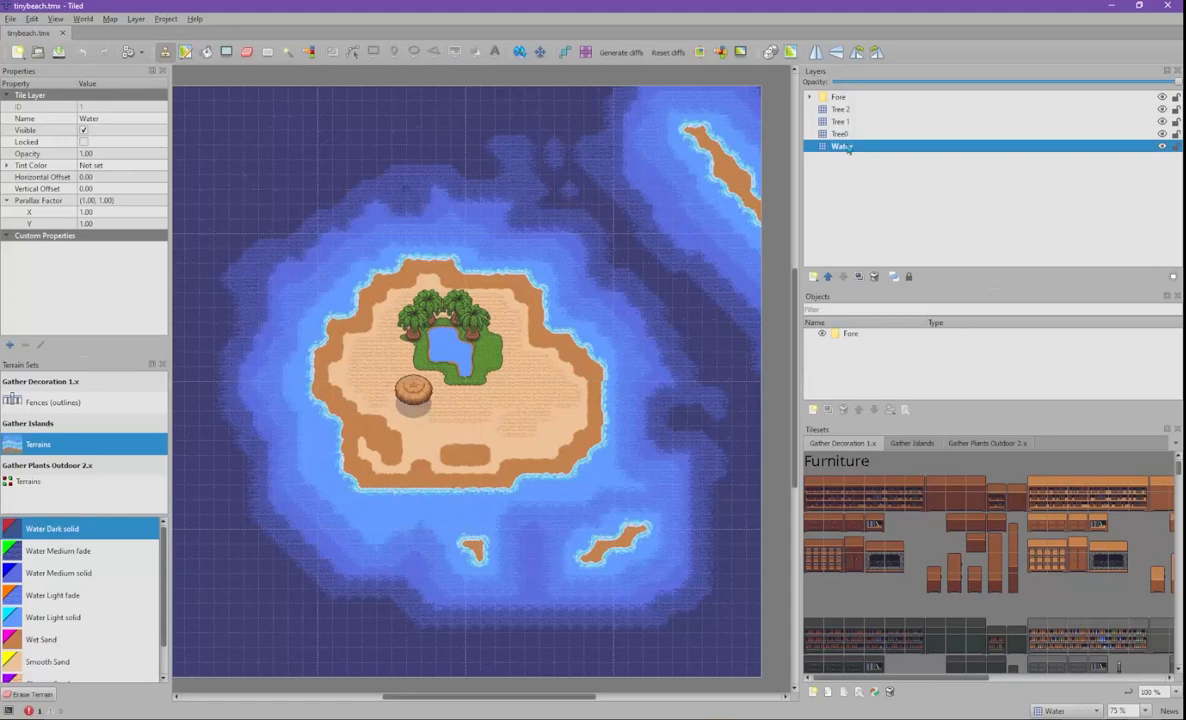
click(1162, 147)
click(1162, 147)
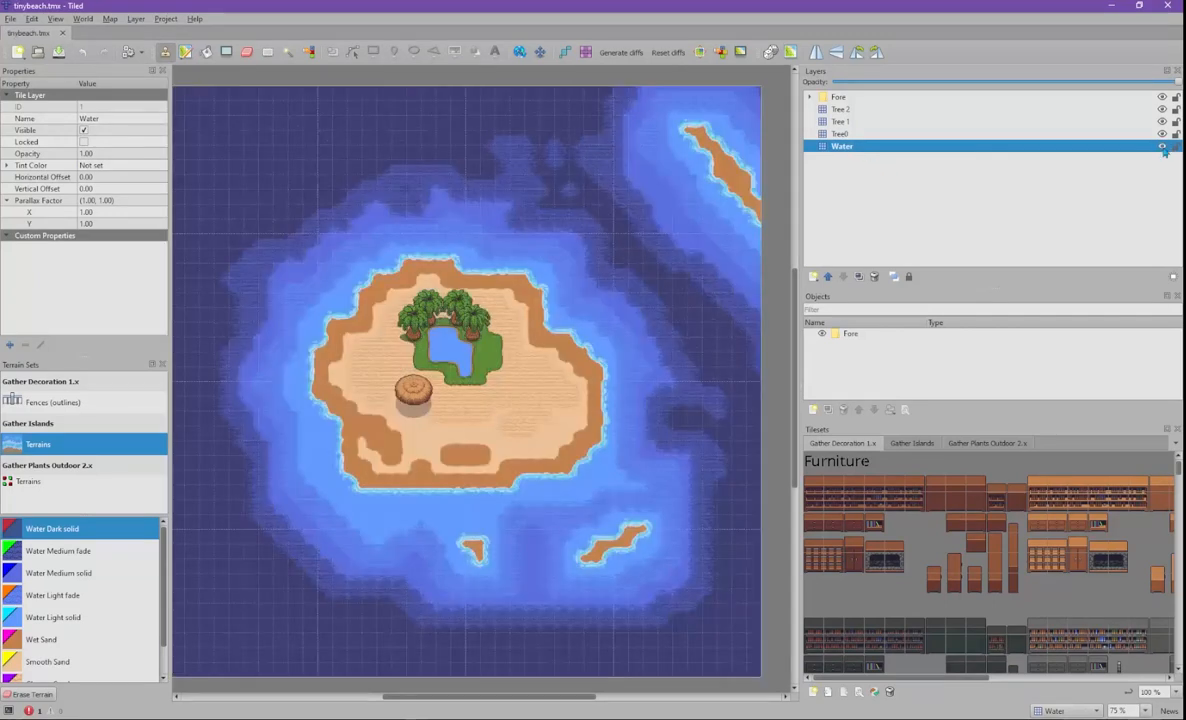
click(1162, 134)
key(ctrl+z)
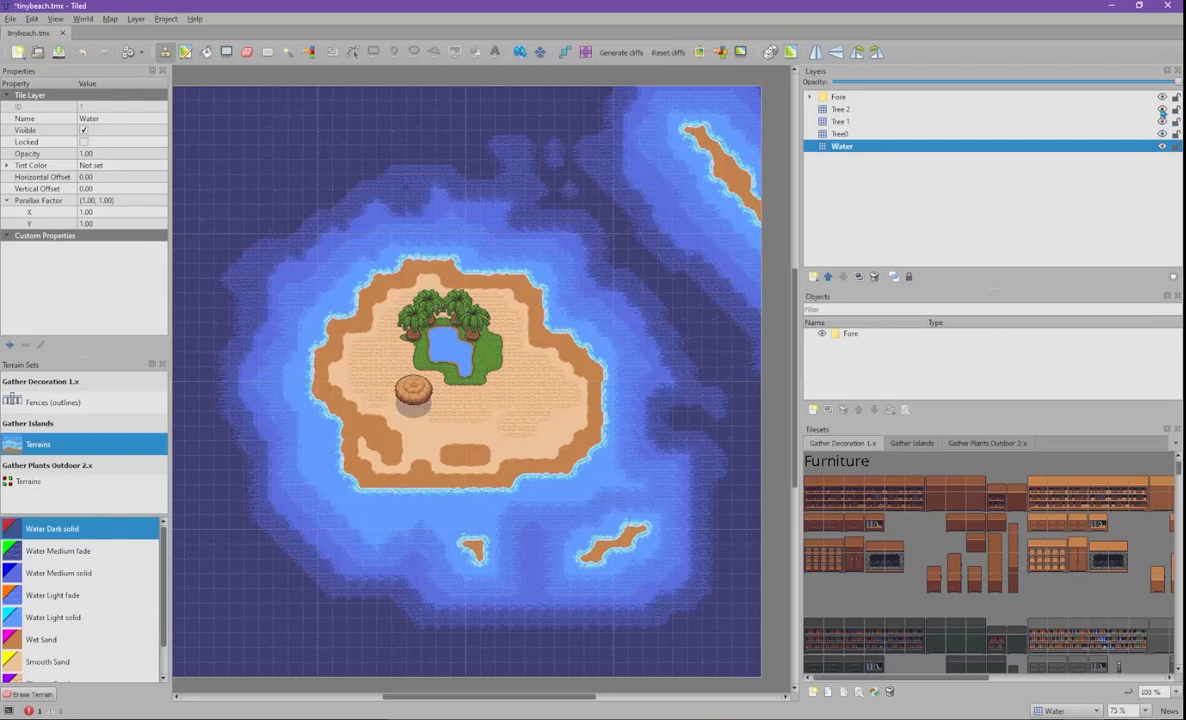
click(1162, 97)
click(1162, 97)
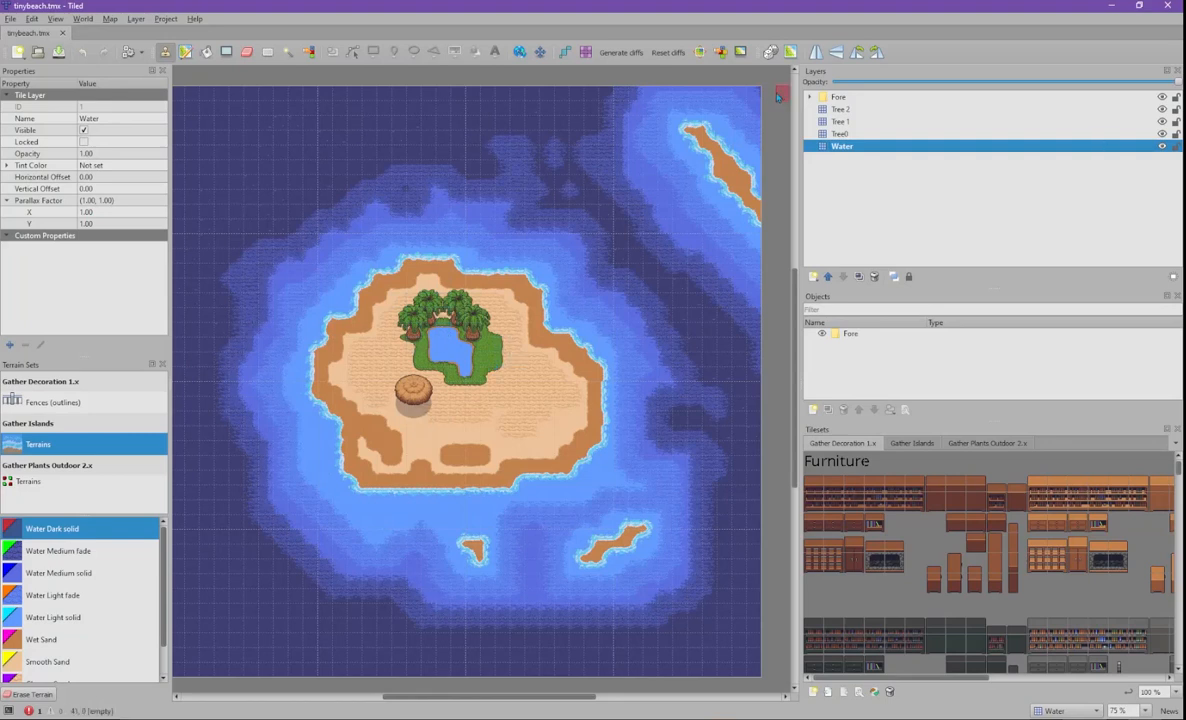
click(811, 98)
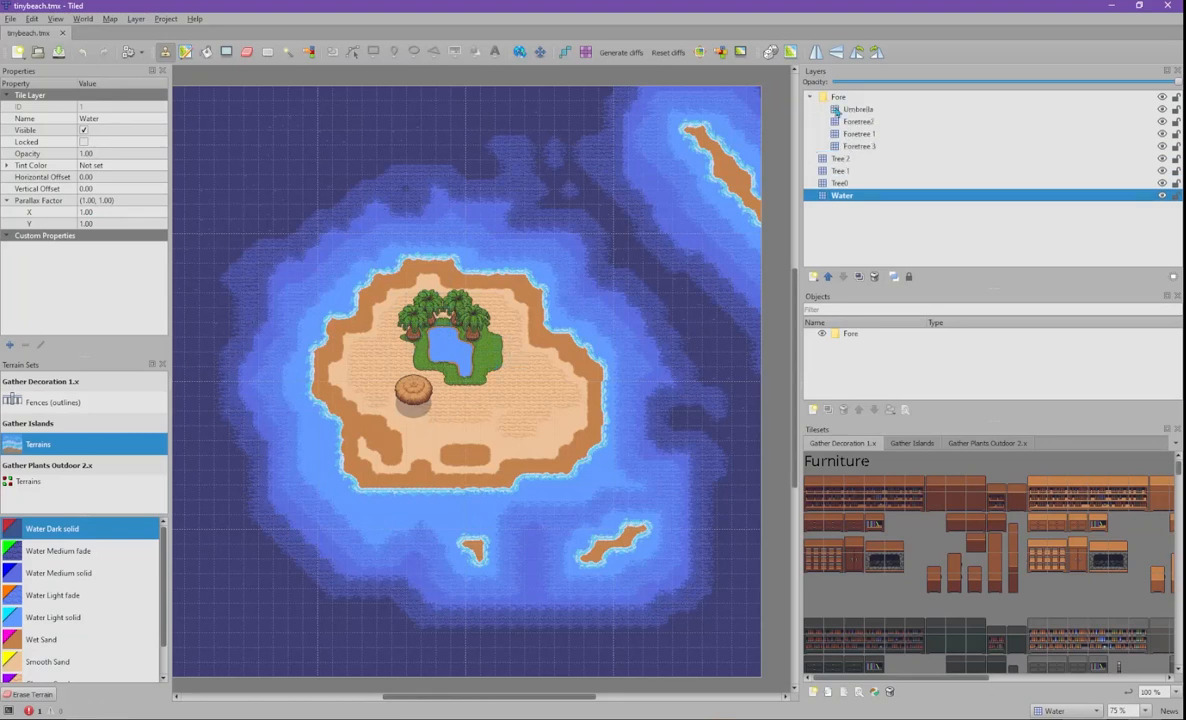
click(1163, 97)
click(1163, 97)
click(1163, 97)
click(1163, 97)
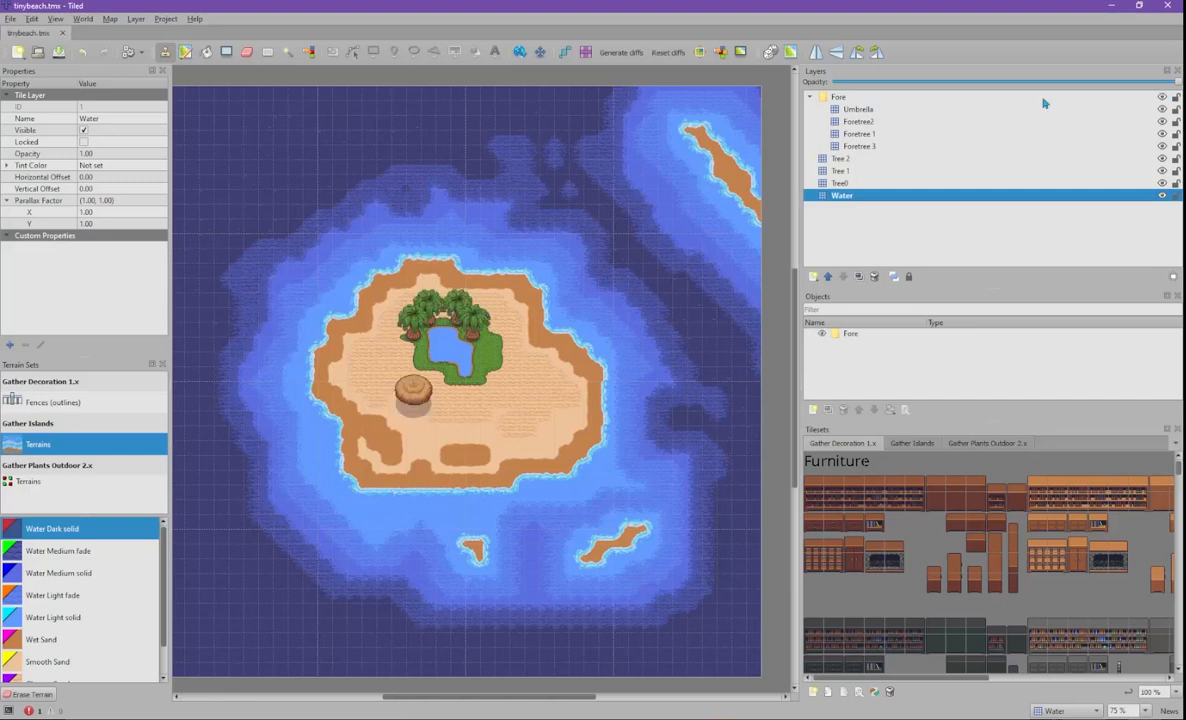
click(811, 97)
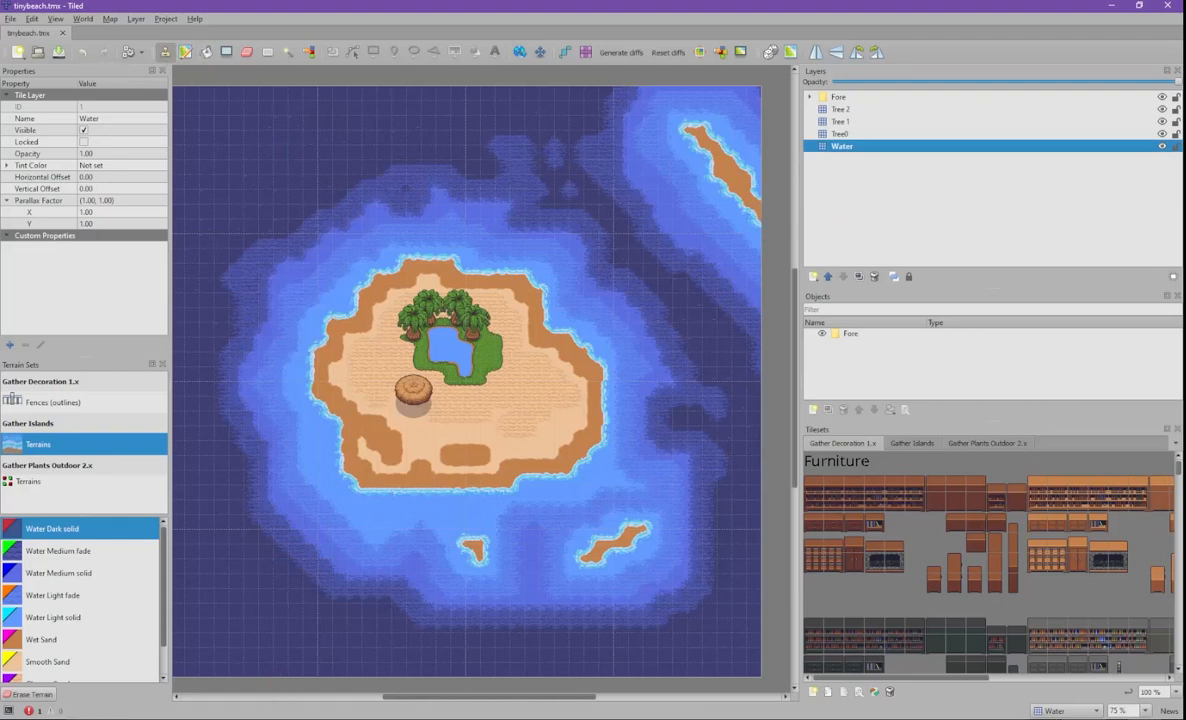
mouse_move(264, 718)
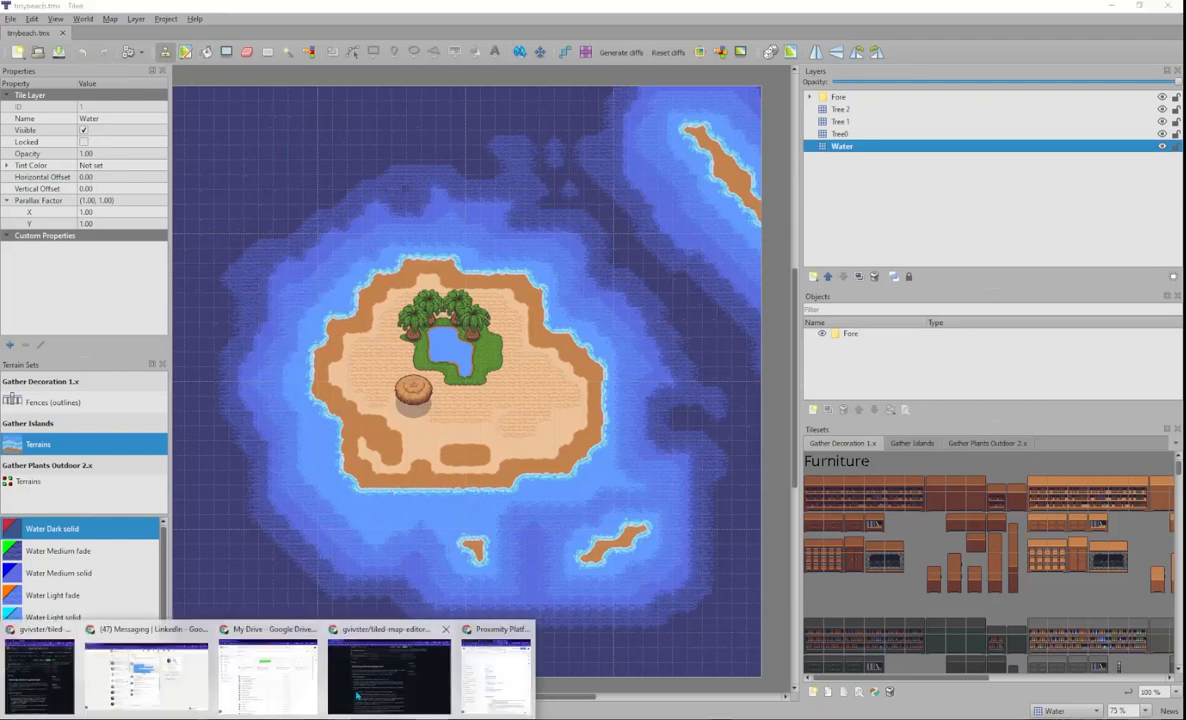
- Load the 'Tiled Map Editor Shortcuts & Tips' doc in a new tab, keeping GitHub in the first
click(389, 670)
click(476, 542)
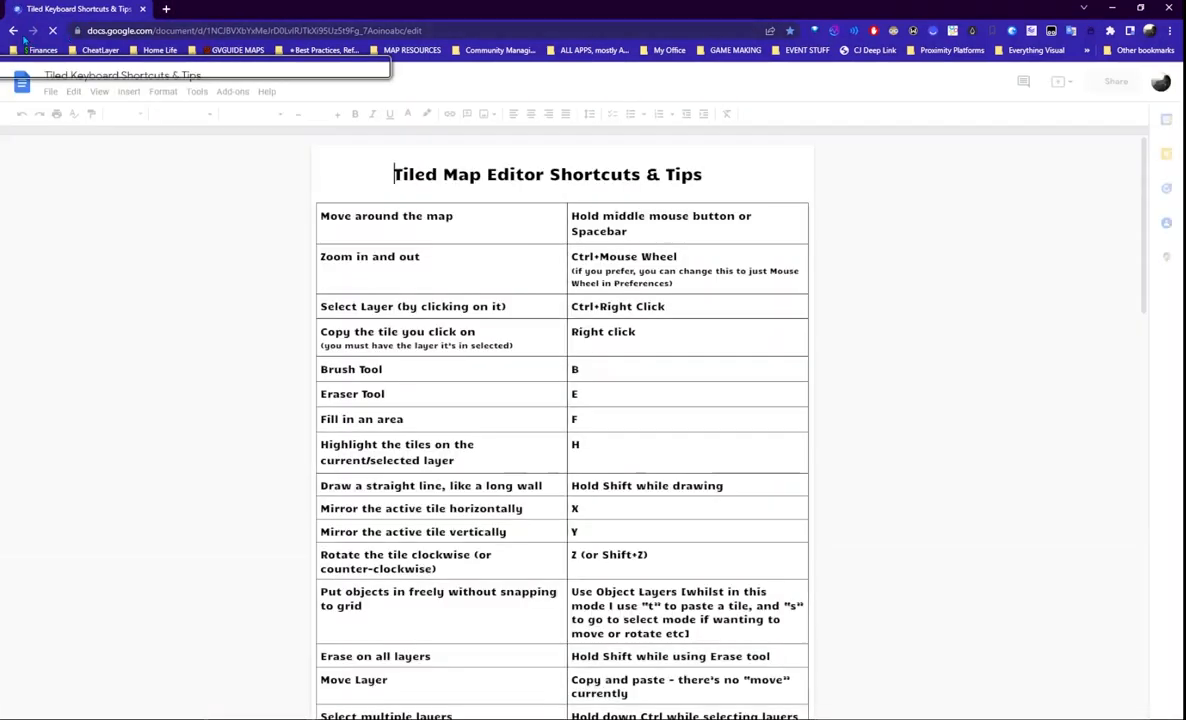
click(213, 33)
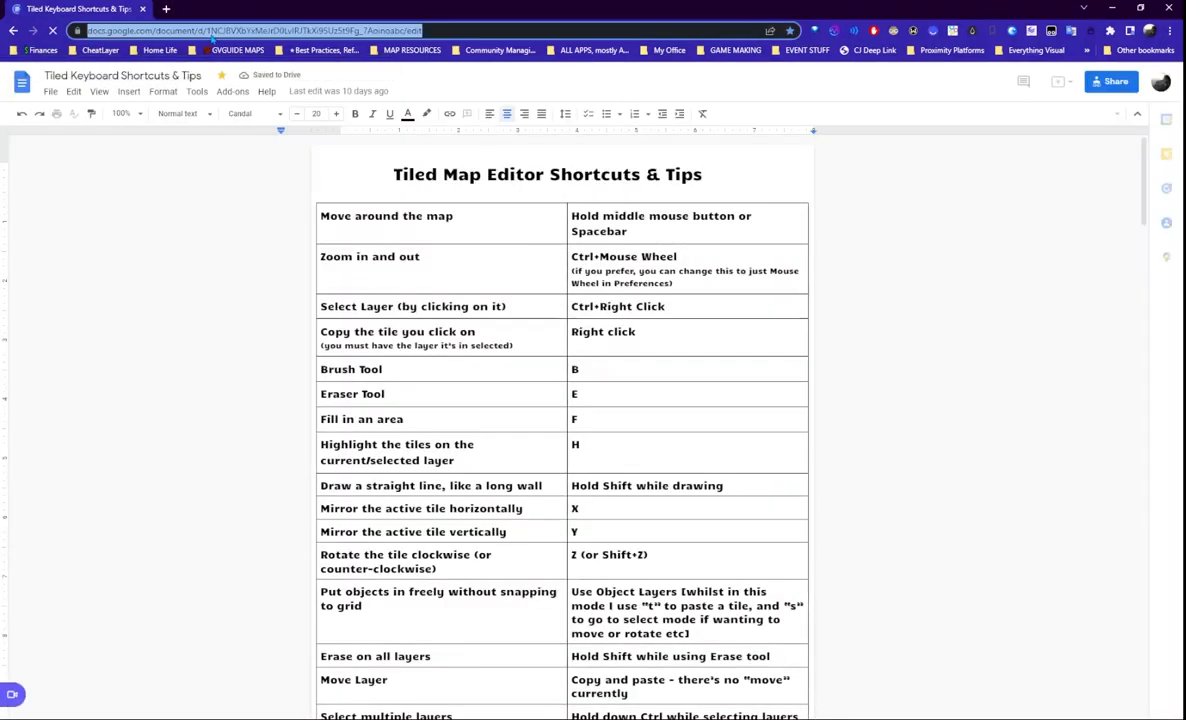
key(ctrl+c)
key(ctrl+t)
key(ctrl+v)
key(Return)
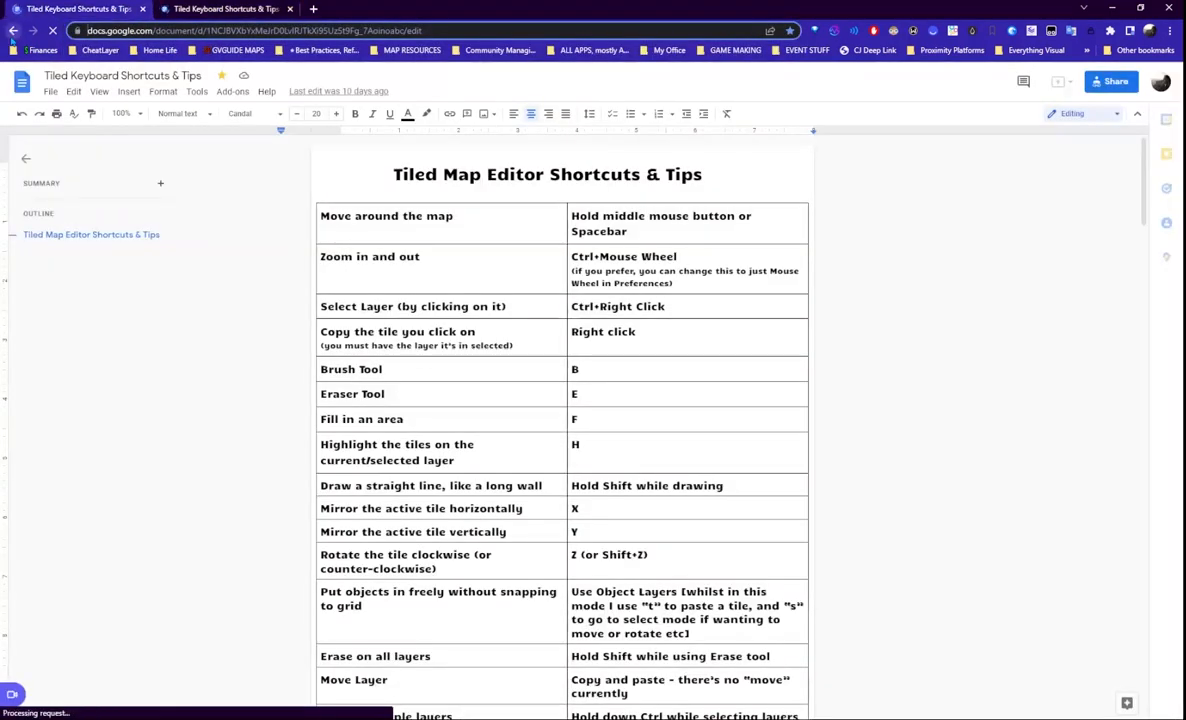
click(13, 31)
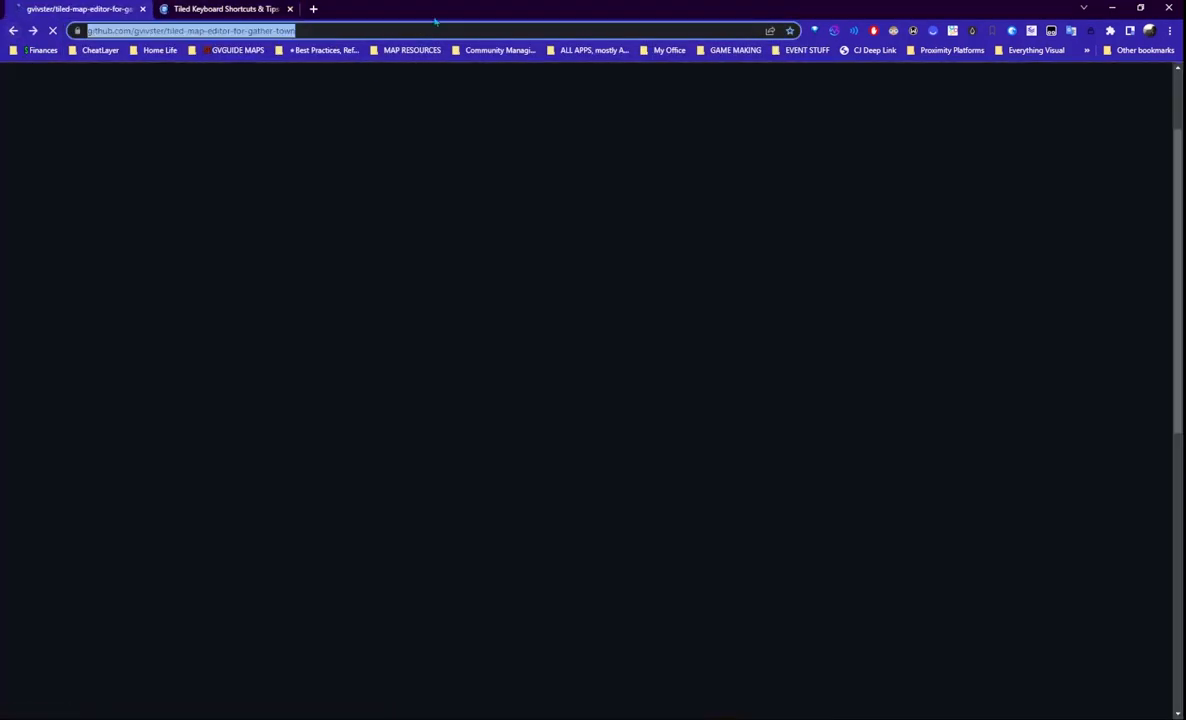
click(225, 9)
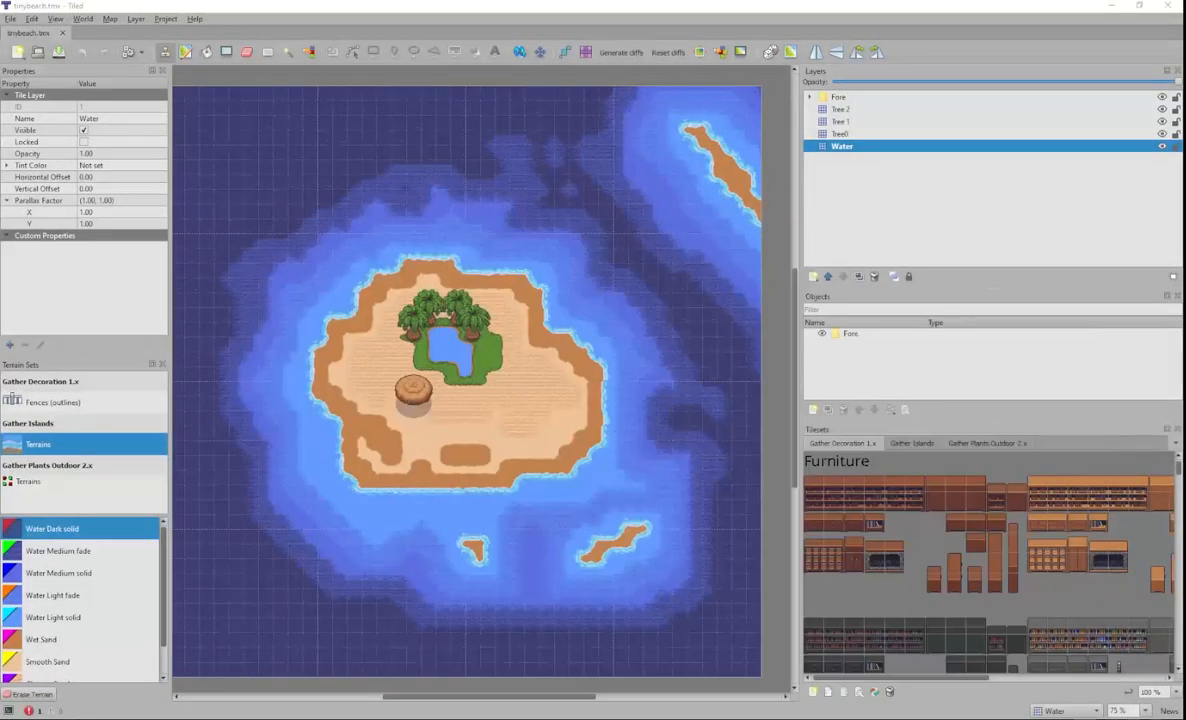
- Centre and zoom the island, then probe the Tree 2, Water and Foretree2 layers by picking tiles
middle_drag(508, 391, 551, 395)
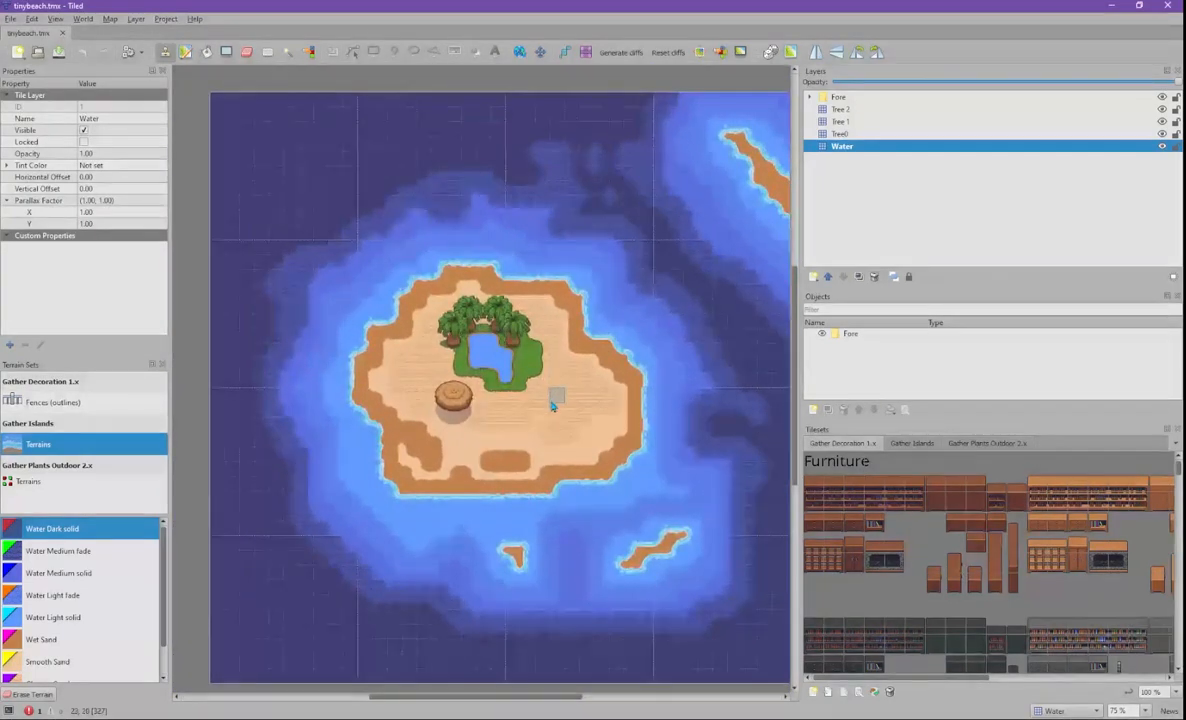
ctrl+scroll(556, 410, up, 2)
ctrl+scroll(561, 417, down, 2)
ctrl+scroll(559, 416, up, 2)
ctrl+scroll(559, 416, down, 1)
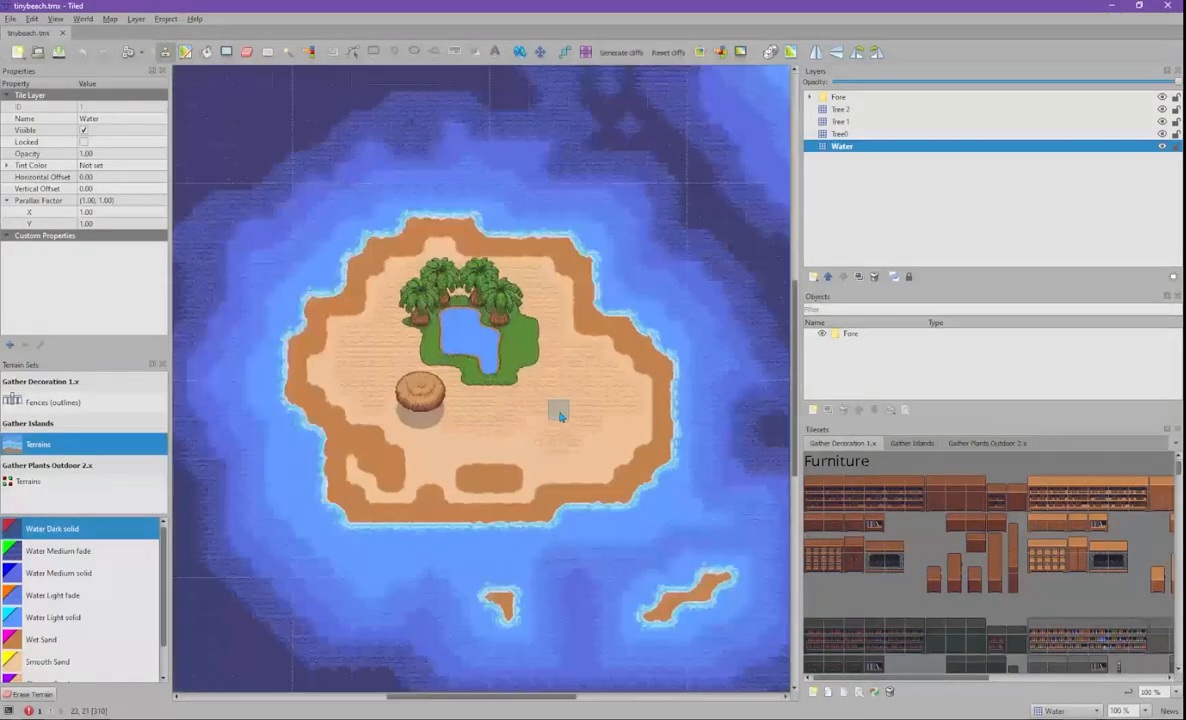
ctrl+scroll(559, 416, down, 1)
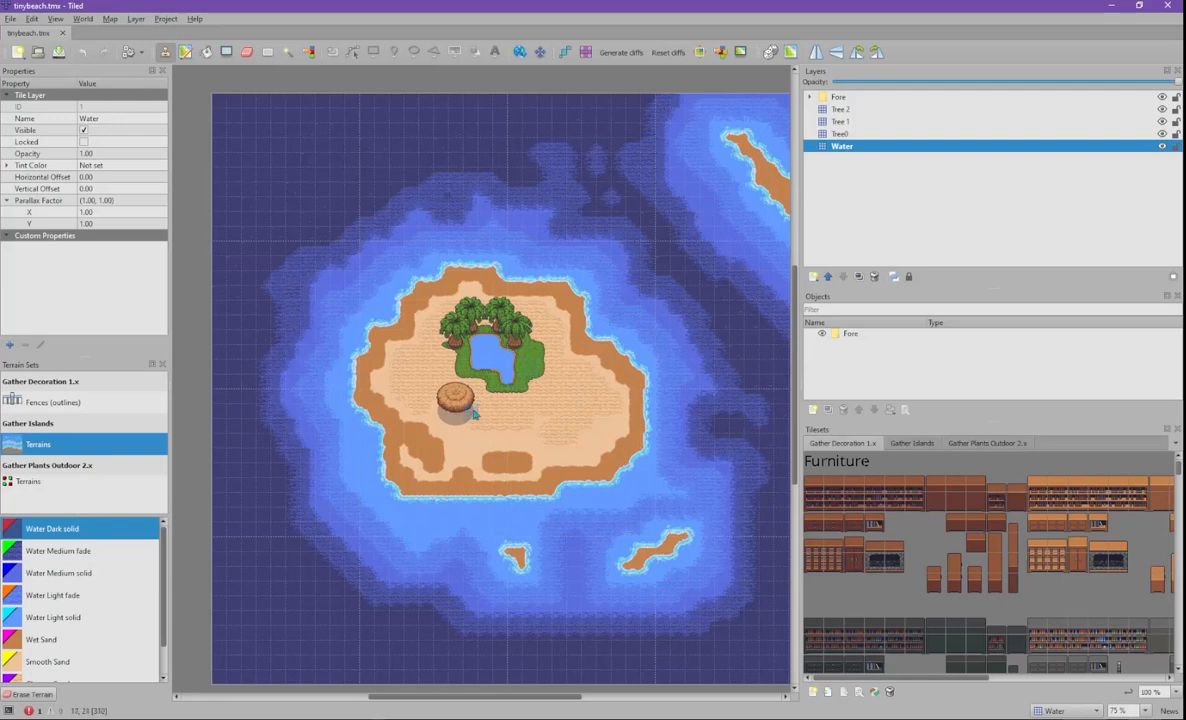
ctrl+right_click(461, 337)
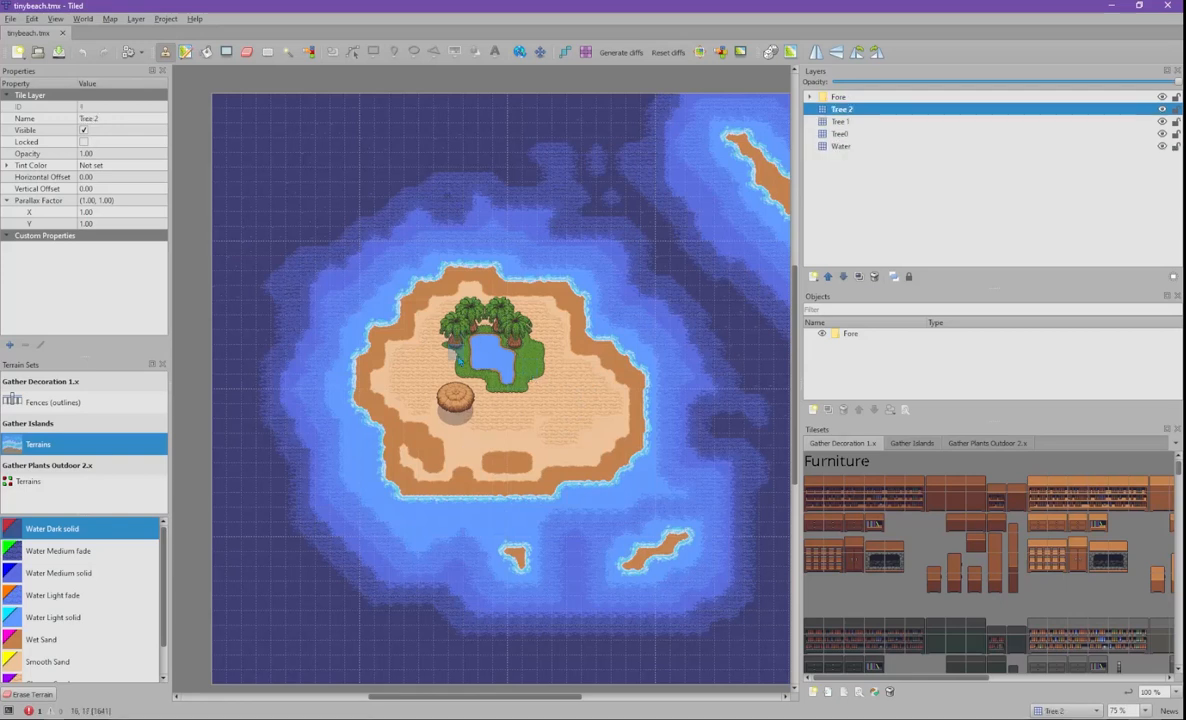
ctrl+right_click(381, 353)
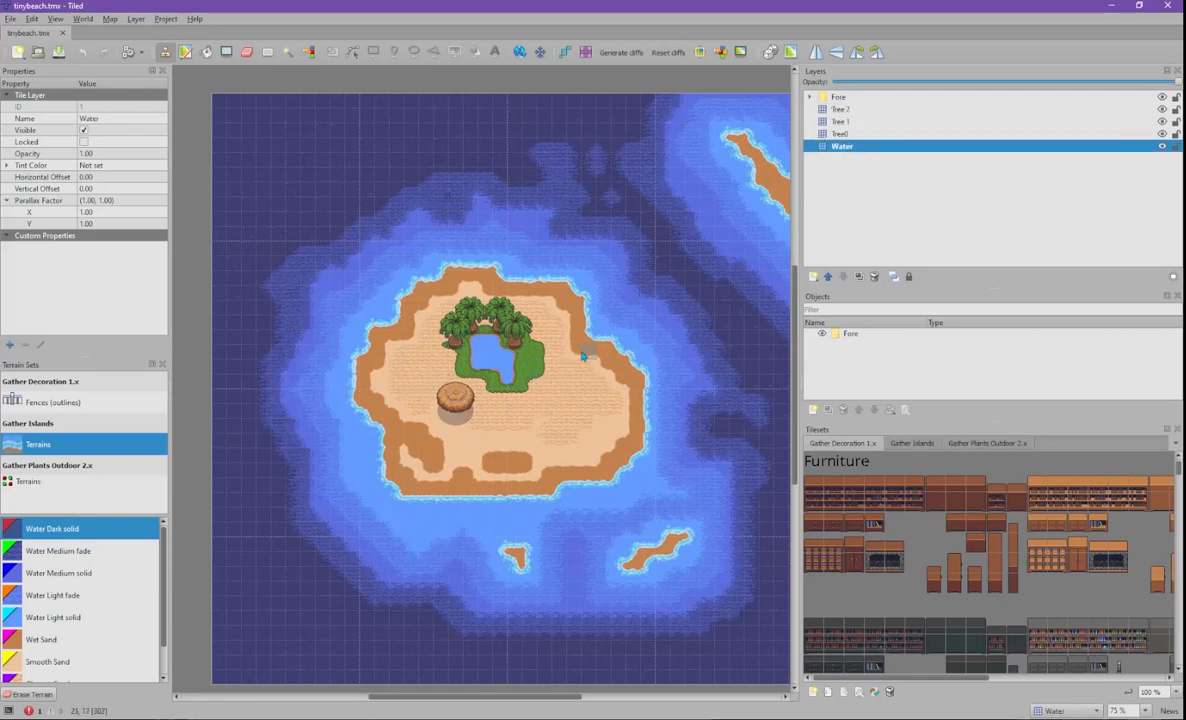
ctrl+right_click(524, 357)
ctrl+right_click(482, 310)
- Make the Water layer active and copy a sand tile from empty sand for painting
ctrl+right_click(460, 336)
ctrl+right_click(437, 322)
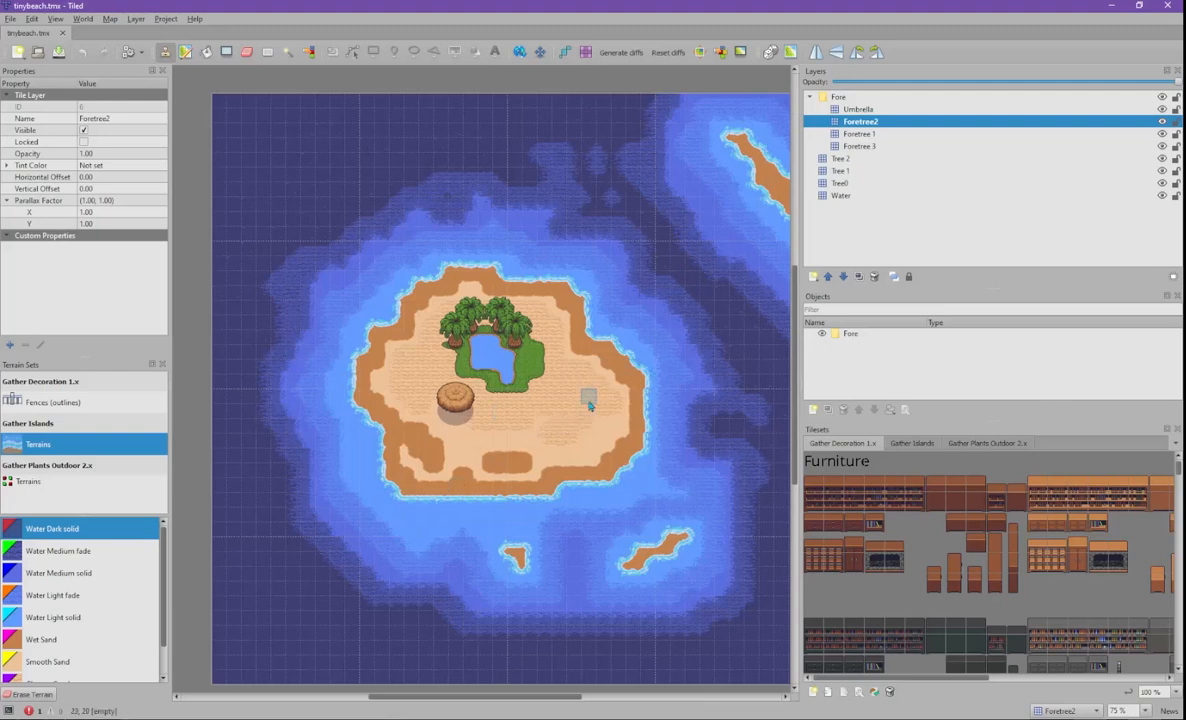
ctrl+right_click(578, 389)
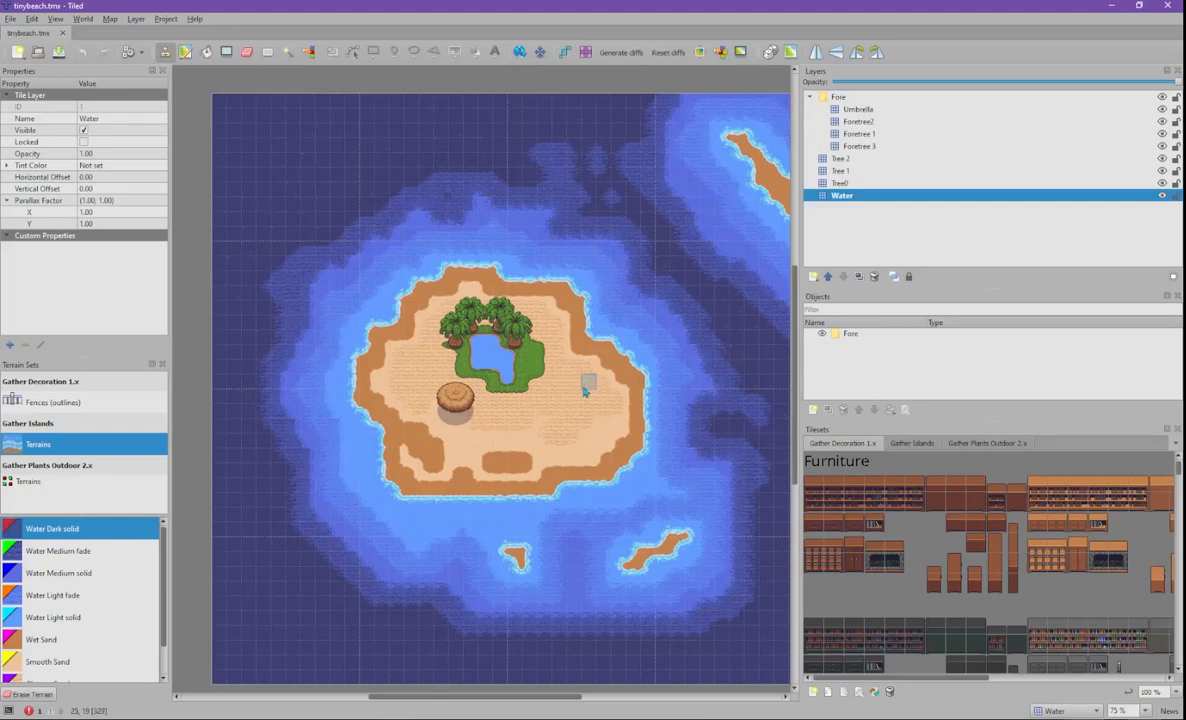
right_click(586, 381)
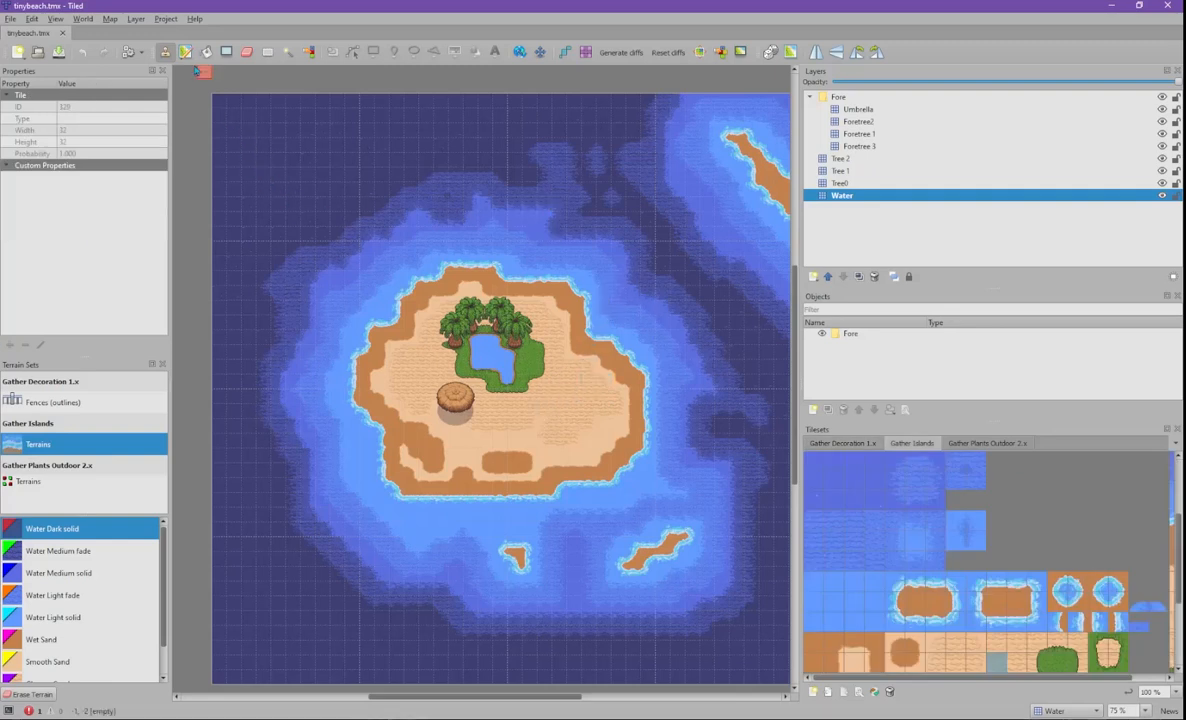
- Test-paint a sand block and dark water in the upper-left water, then undo the sand
click(166, 56)
mouse_move(337, 205)
mouse_down()
mouse_move(337, 172)
mouse_move(307, 218)
mouse_up()
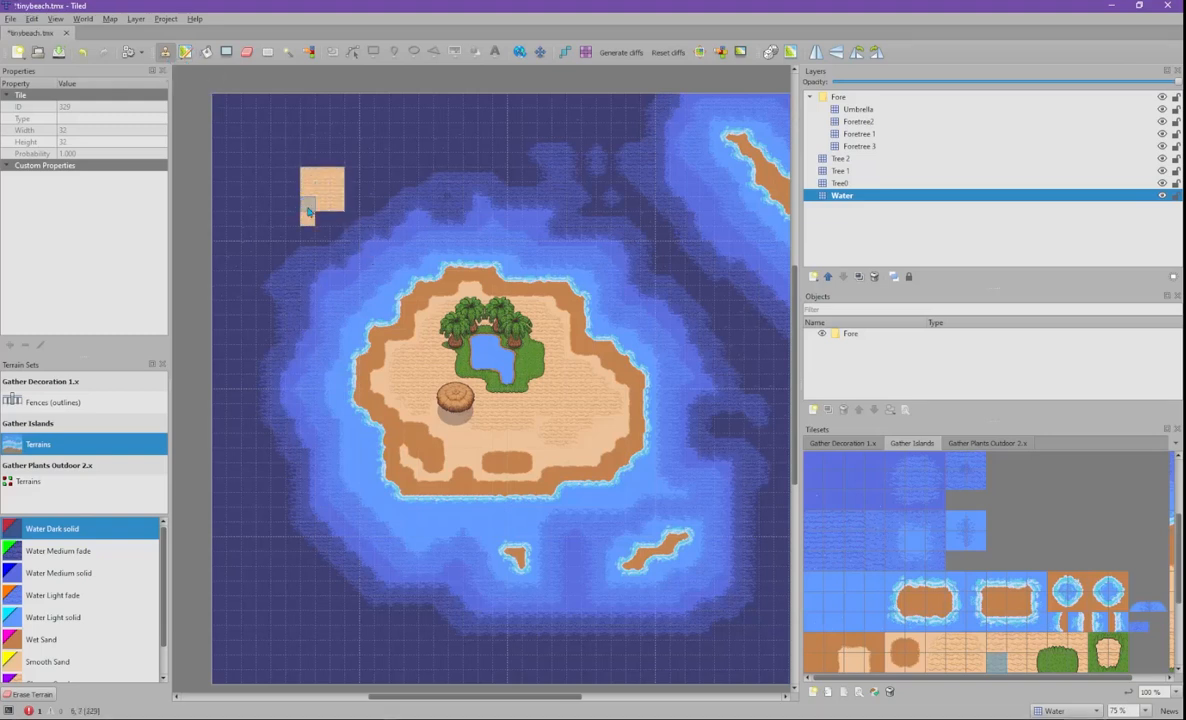
right_click(369, 173)
mouse_move(365, 164)
mouse_down()
mouse_move(333, 206)
mouse_move(325, 161)
mouse_move(322, 184)
mouse_up()
key(ctrl+z)
key(ctrl+z)
key(ctrl+z)
key(ctrl+z)
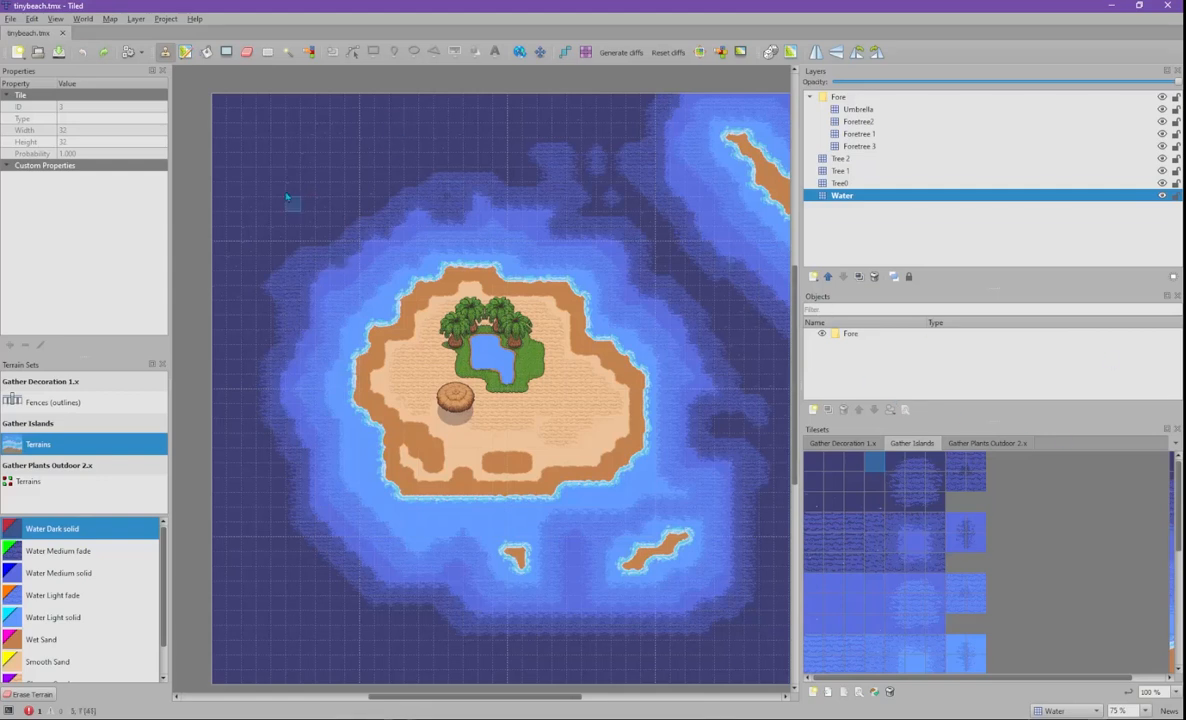
- Compare the Stamp and Terrain brushes, finishing with the Stamp Brush (B) selected
click(165, 53)
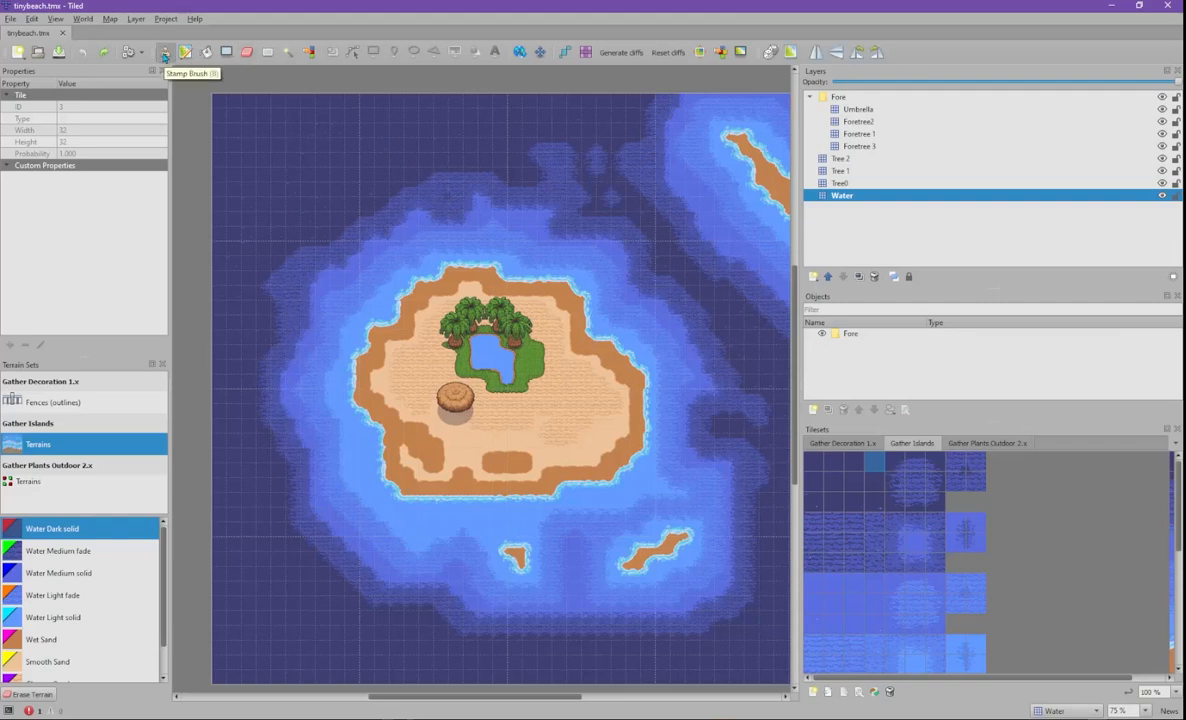
click(187, 53)
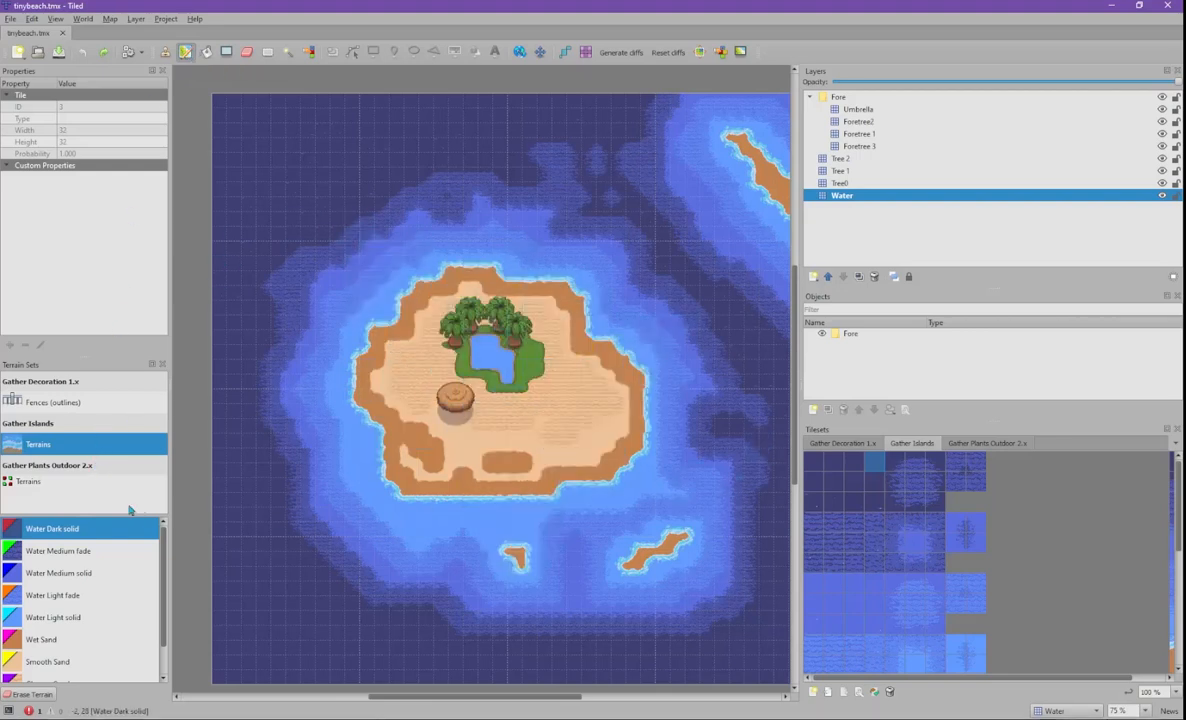
click(165, 51)
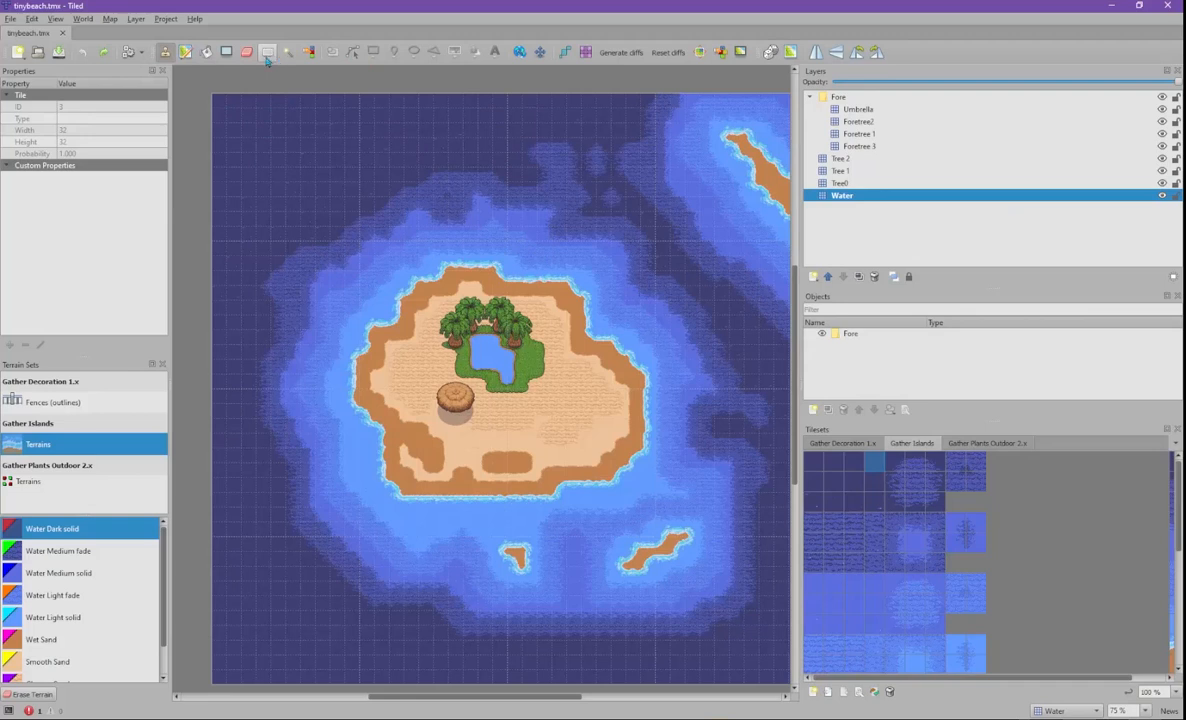
click(228, 52)
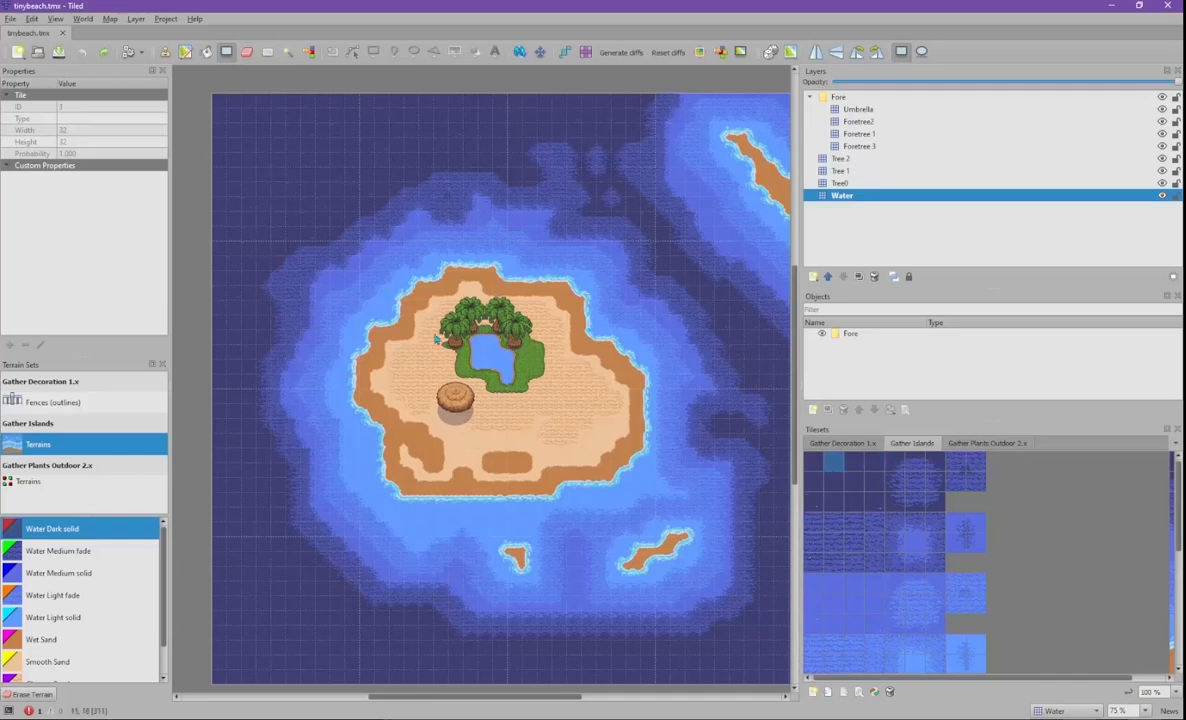
drag(266, 170, 493, 315)
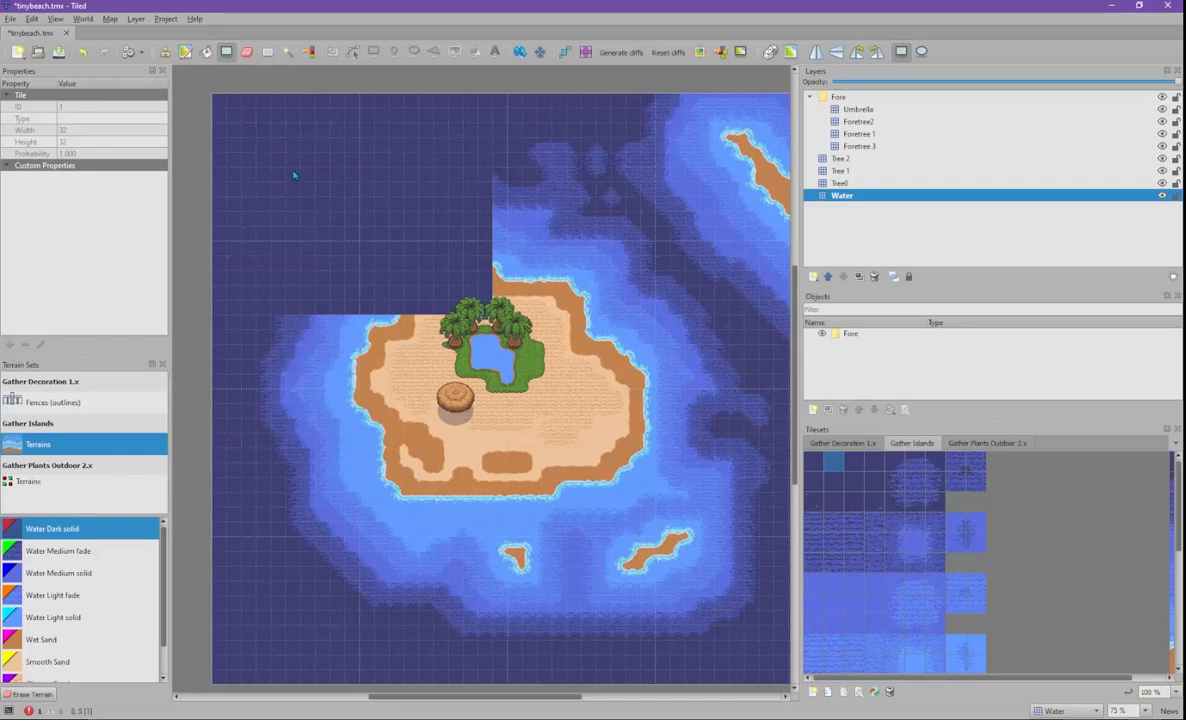
key(ctrl+z)
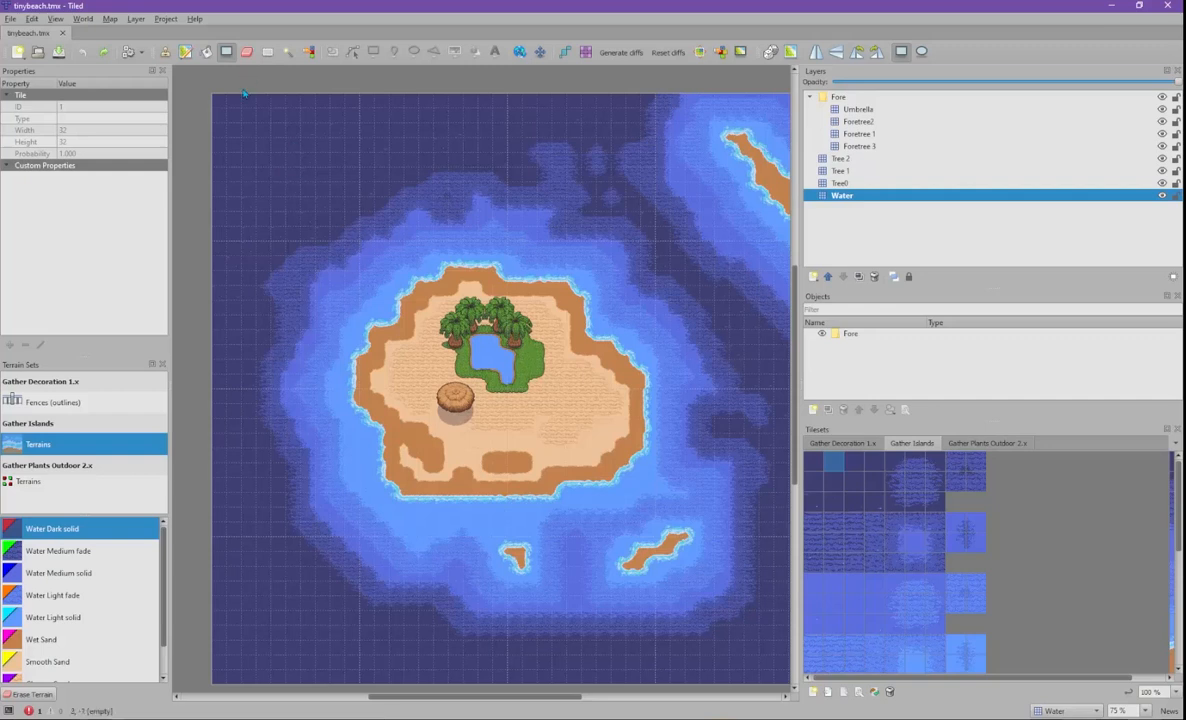
click(267, 51)
drag(257, 139, 346, 239)
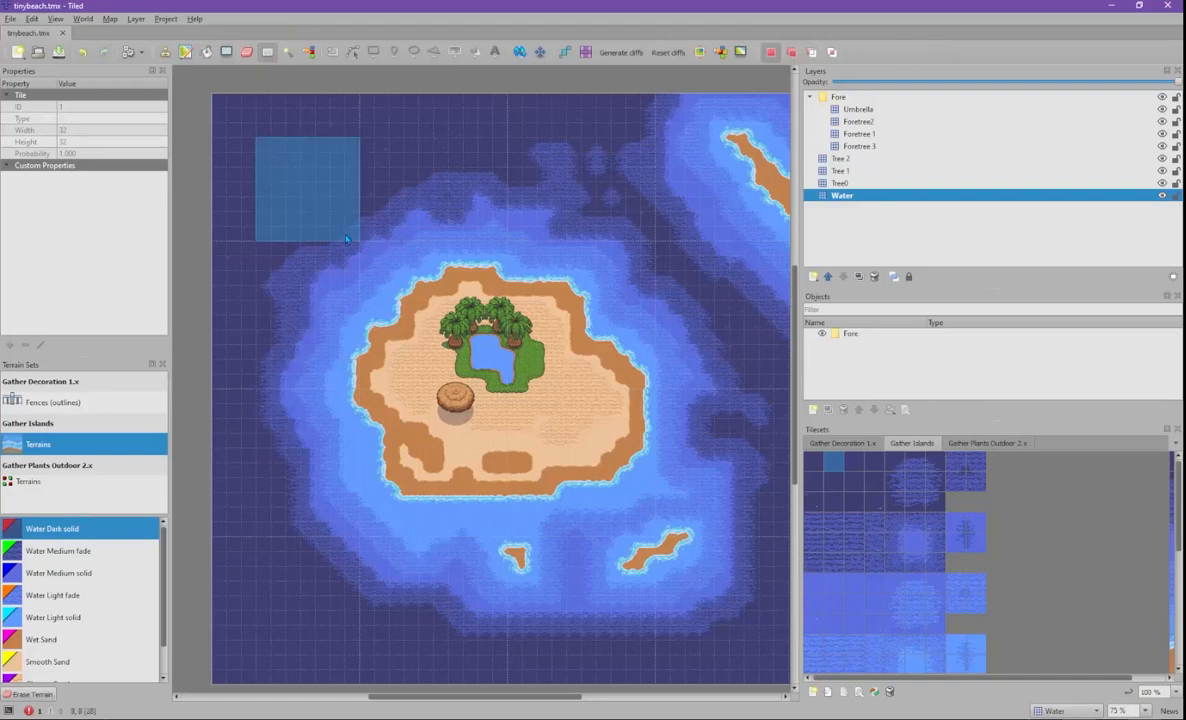
click(342, 156)
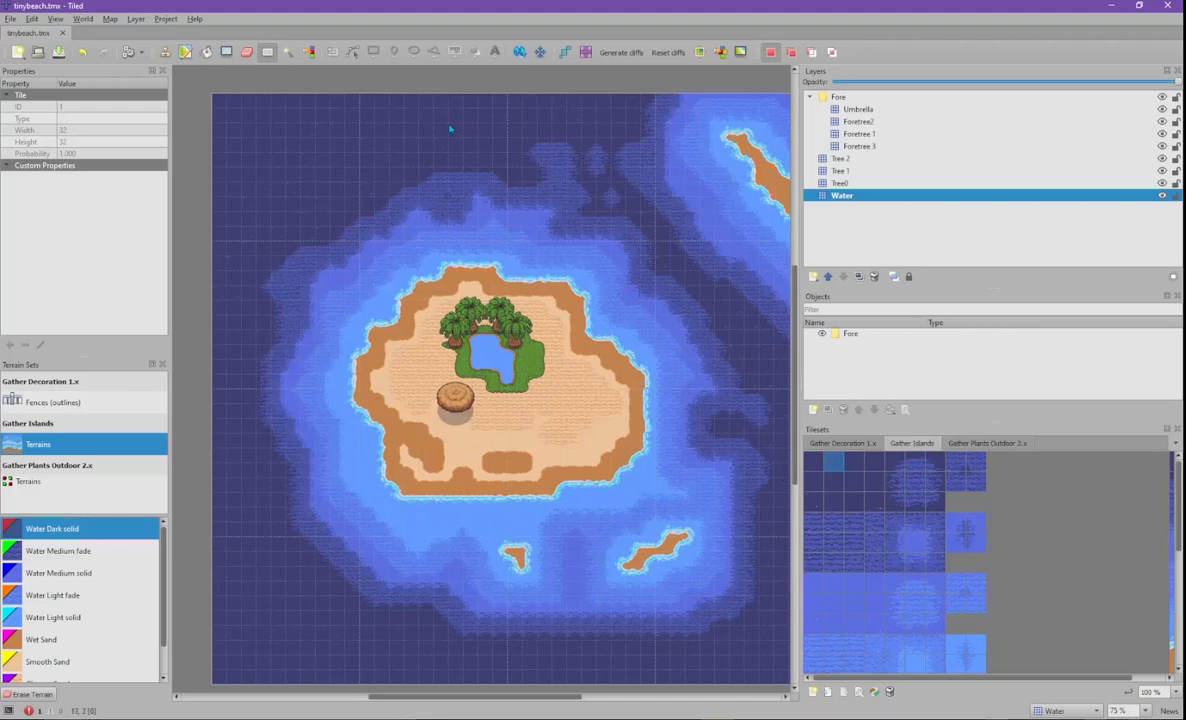
click(848, 110)
shift+click(852, 195)
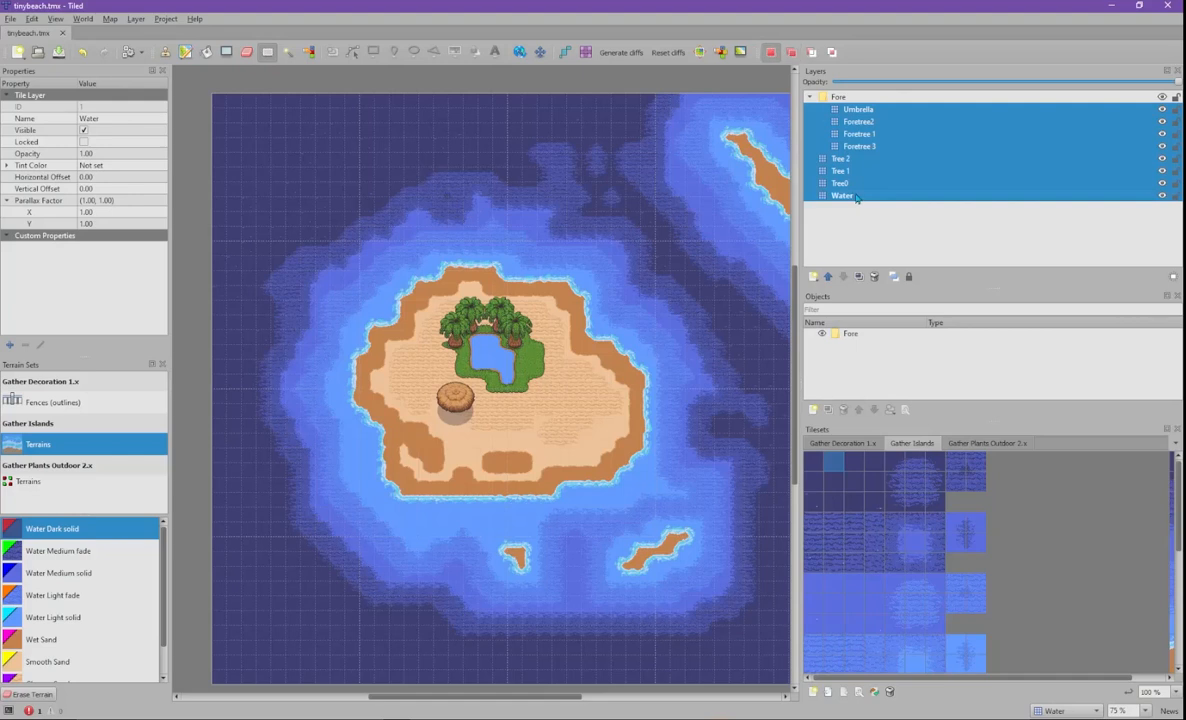
click(816, 96)
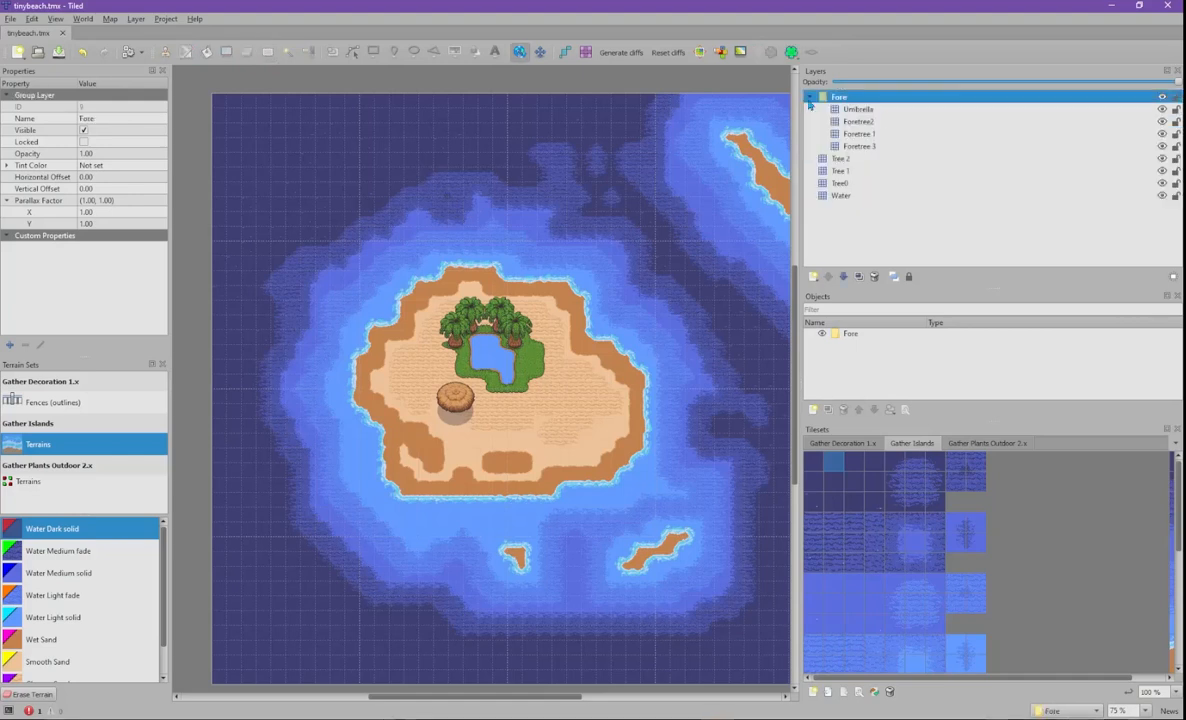
click(856, 110)
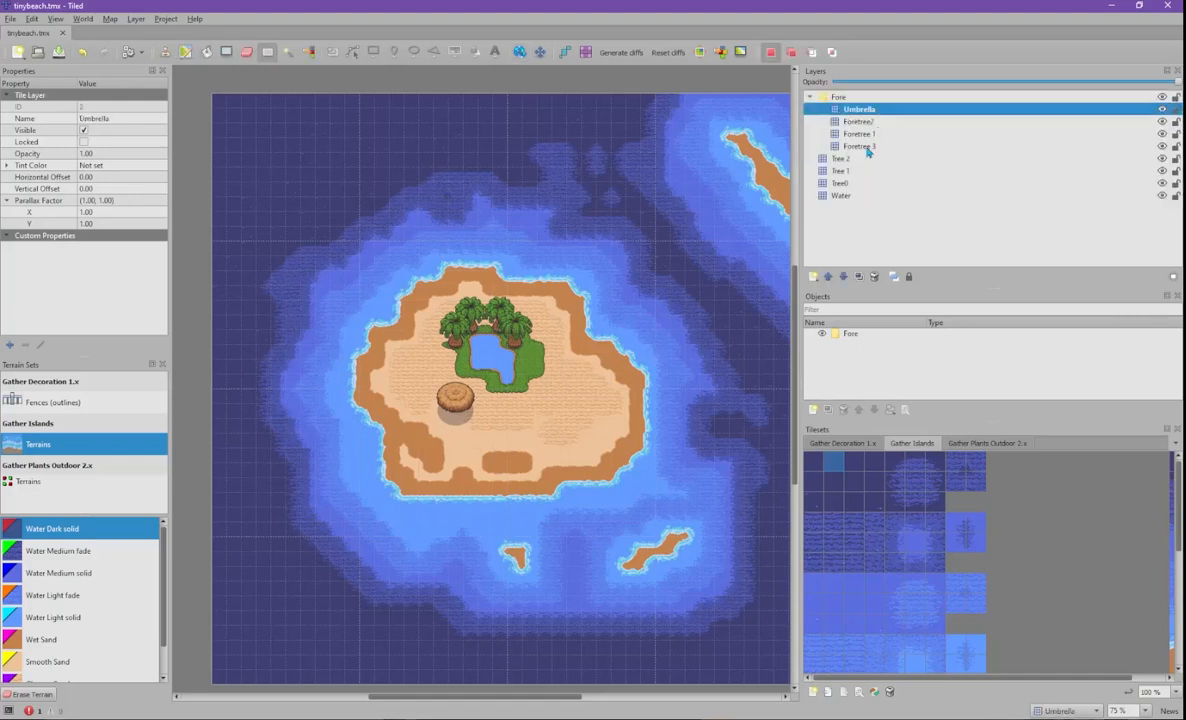
shift+click(844, 196)
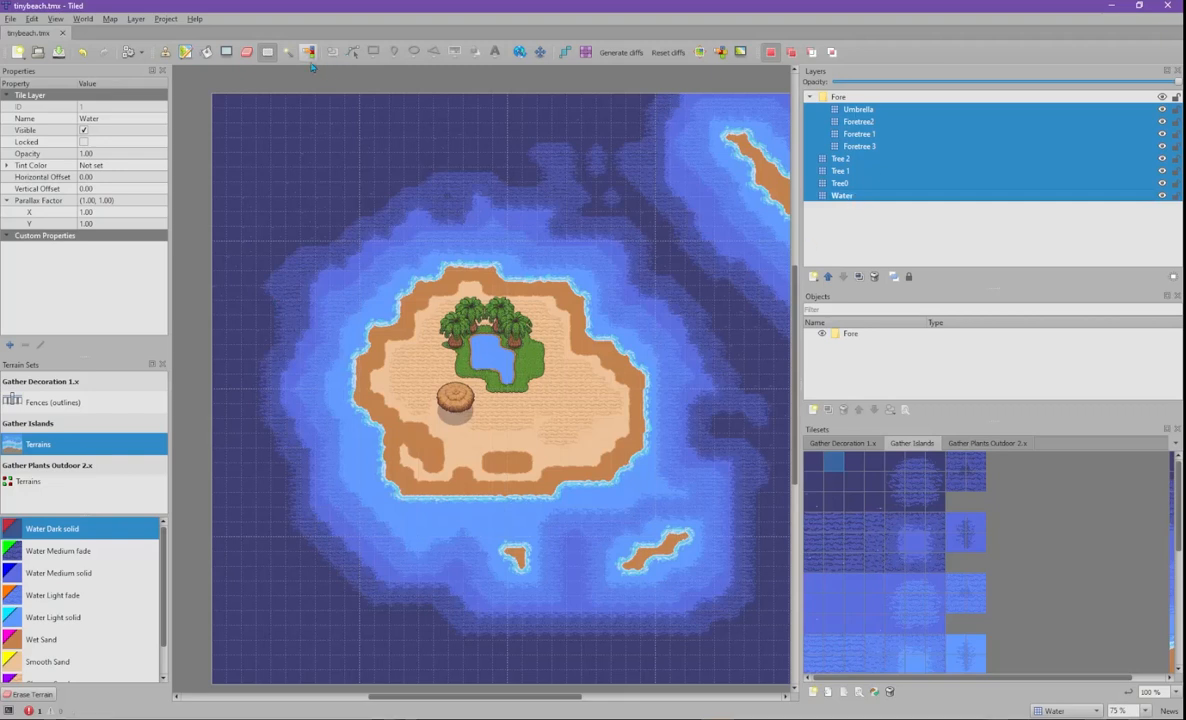
mouse_move(332, 237)
mouse_down()
mouse_move(403, 376)
mouse_move(417, 446)
mouse_move(478, 535)
mouse_up()
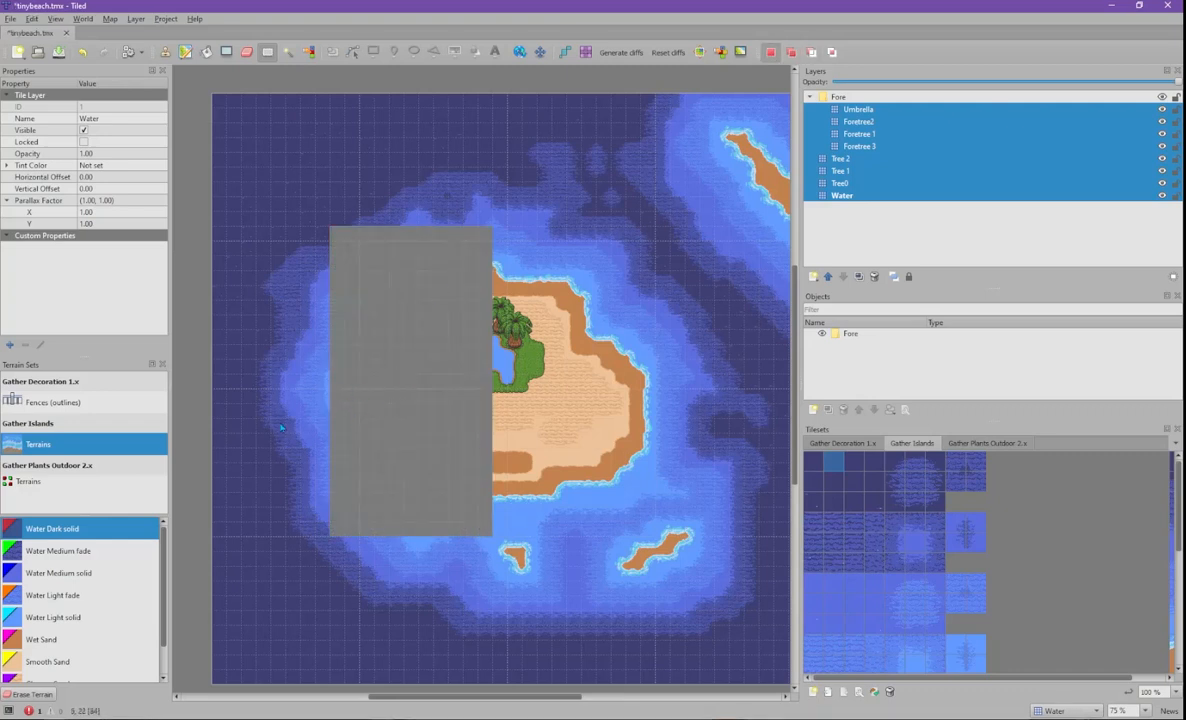
key(ctrl+v)
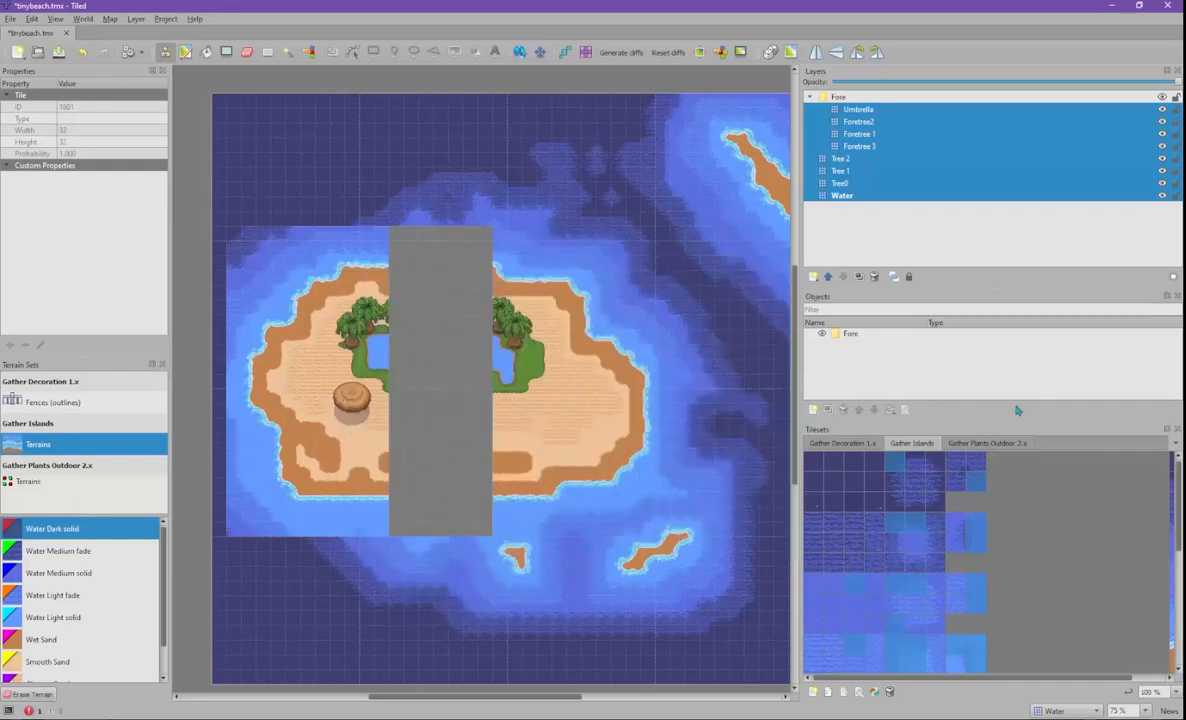
key(ctrl+z)
key(ctrl+z)
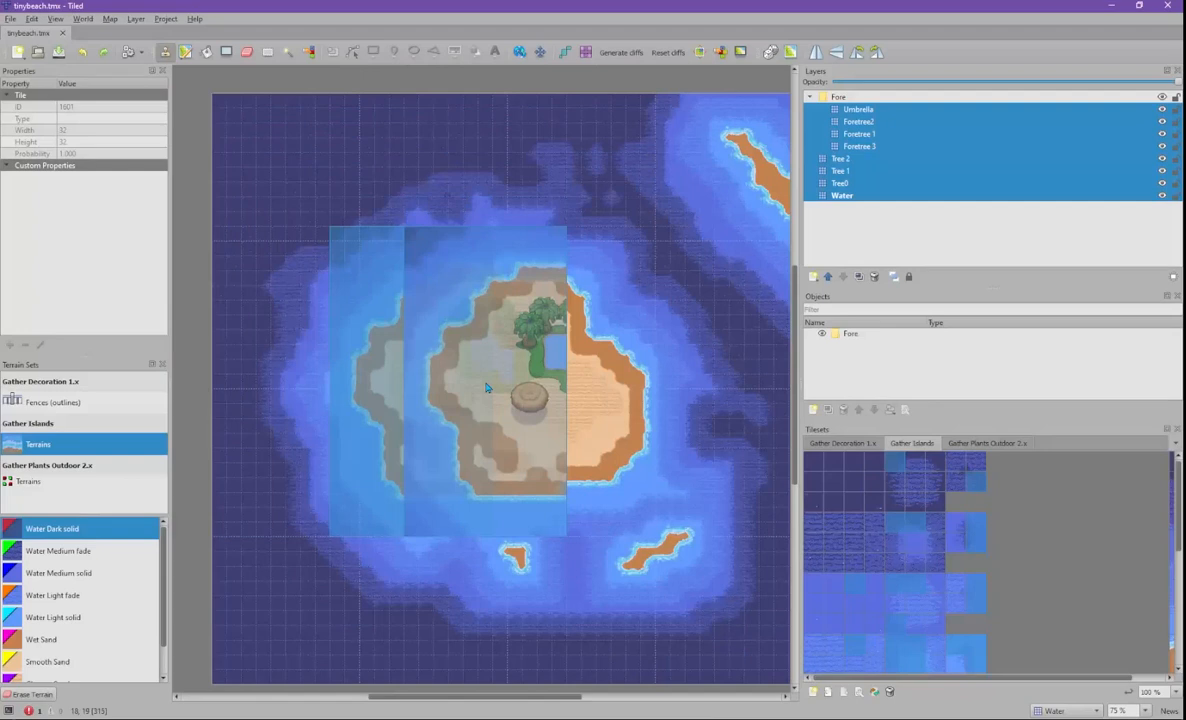
key(r)
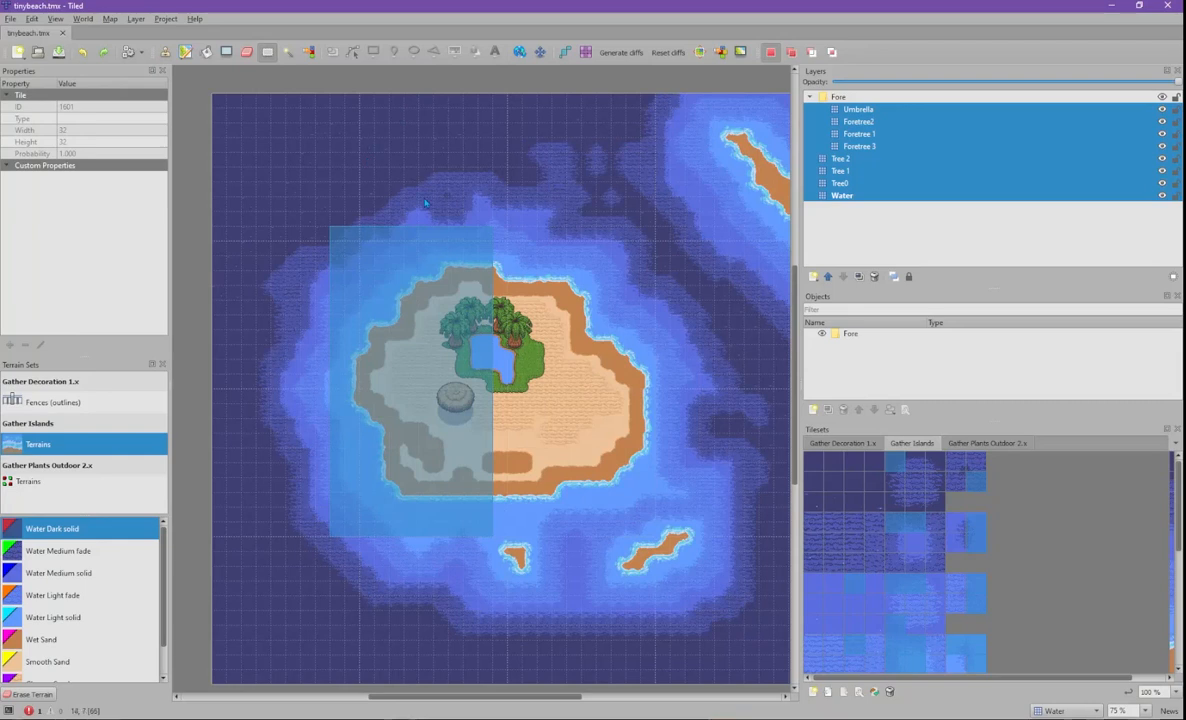
key(ctrl+shift+a)
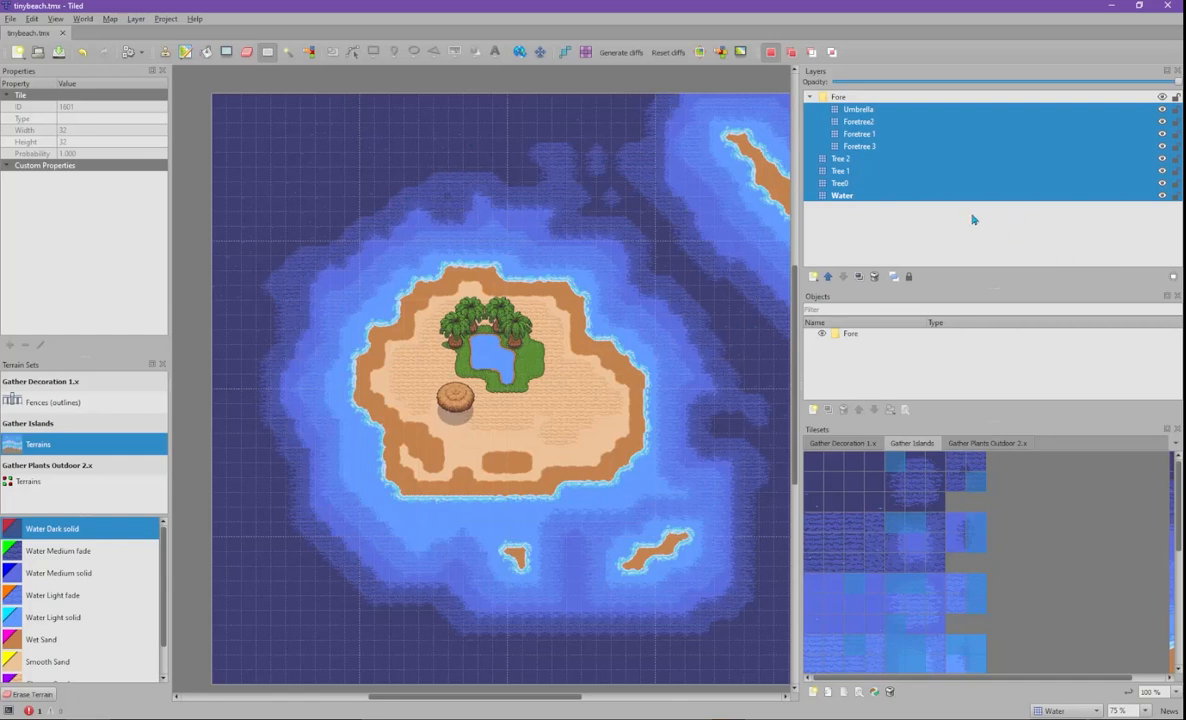
click(883, 134)
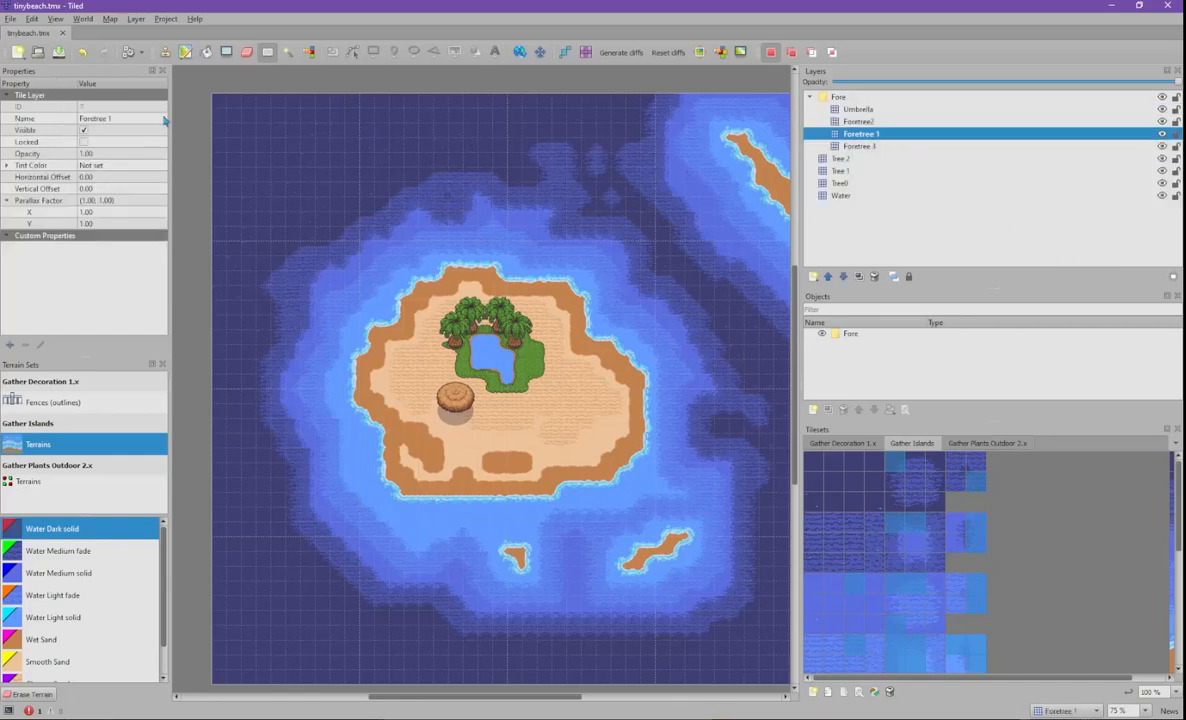
key(ctrl+v)
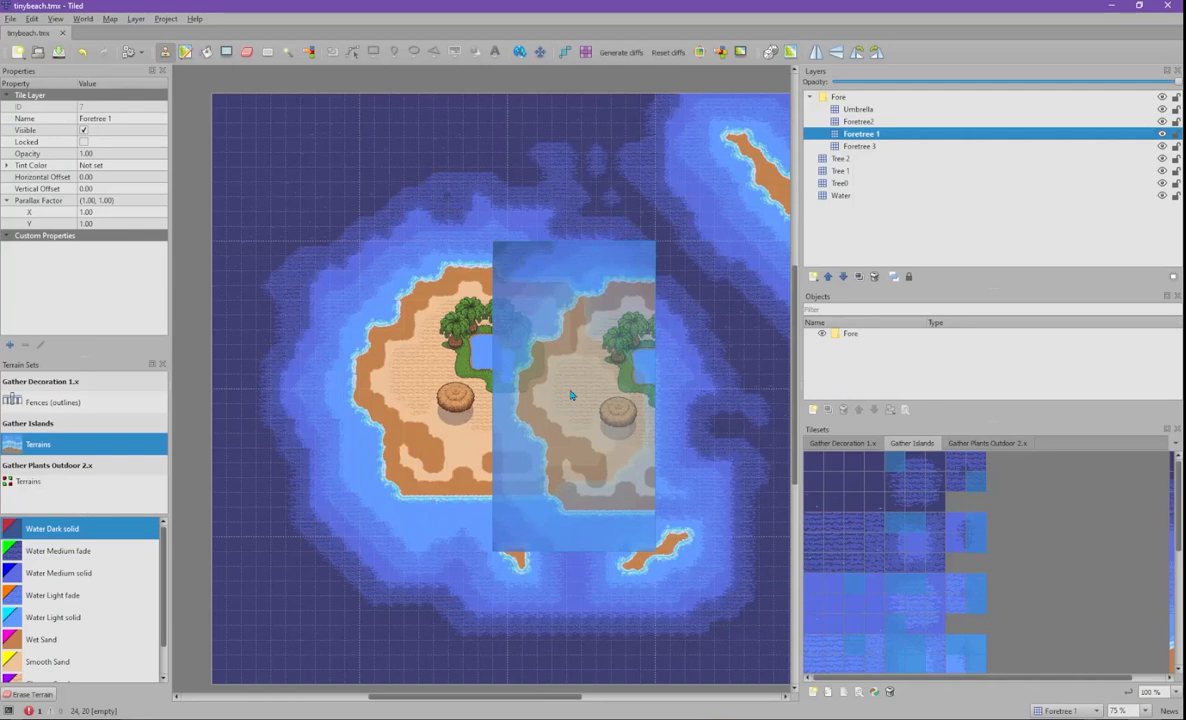
key(ctrl+Page_Down)
key(ctrl+Page_Down)
key(ctrl+Page_Down)
key(ctrl+Page_Down)
key(ctrl+Page_Down)
right_click(571, 395)
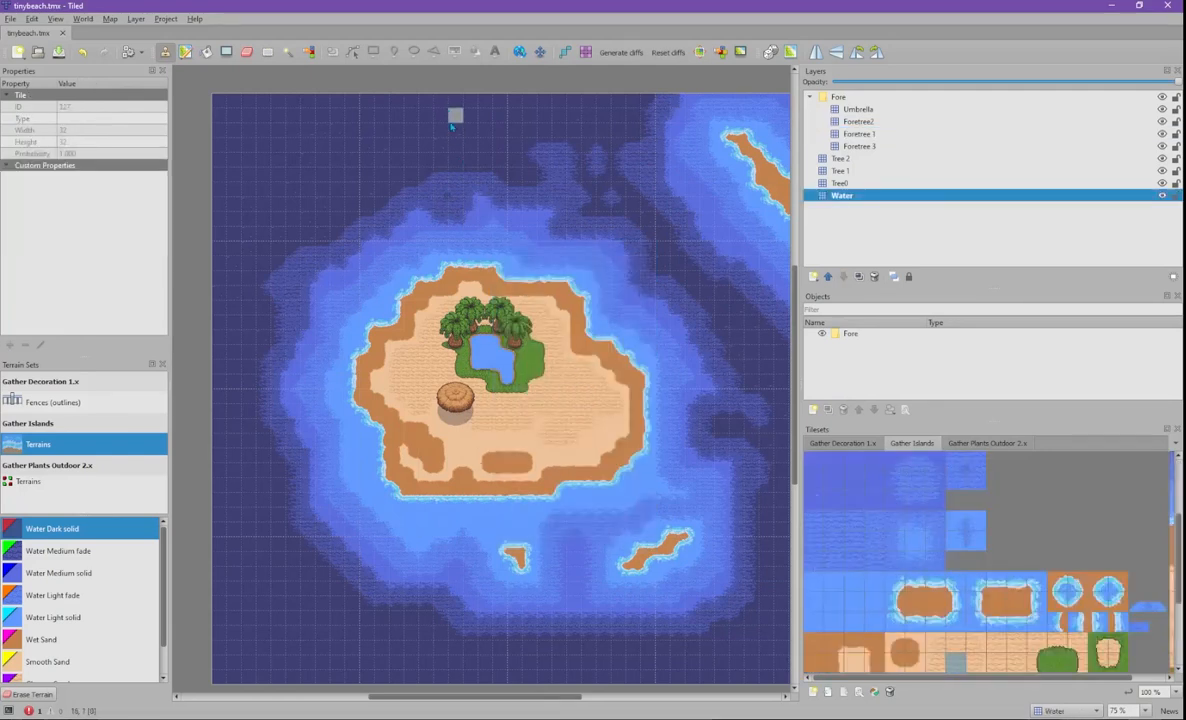
drag(290, 174, 703, 187)
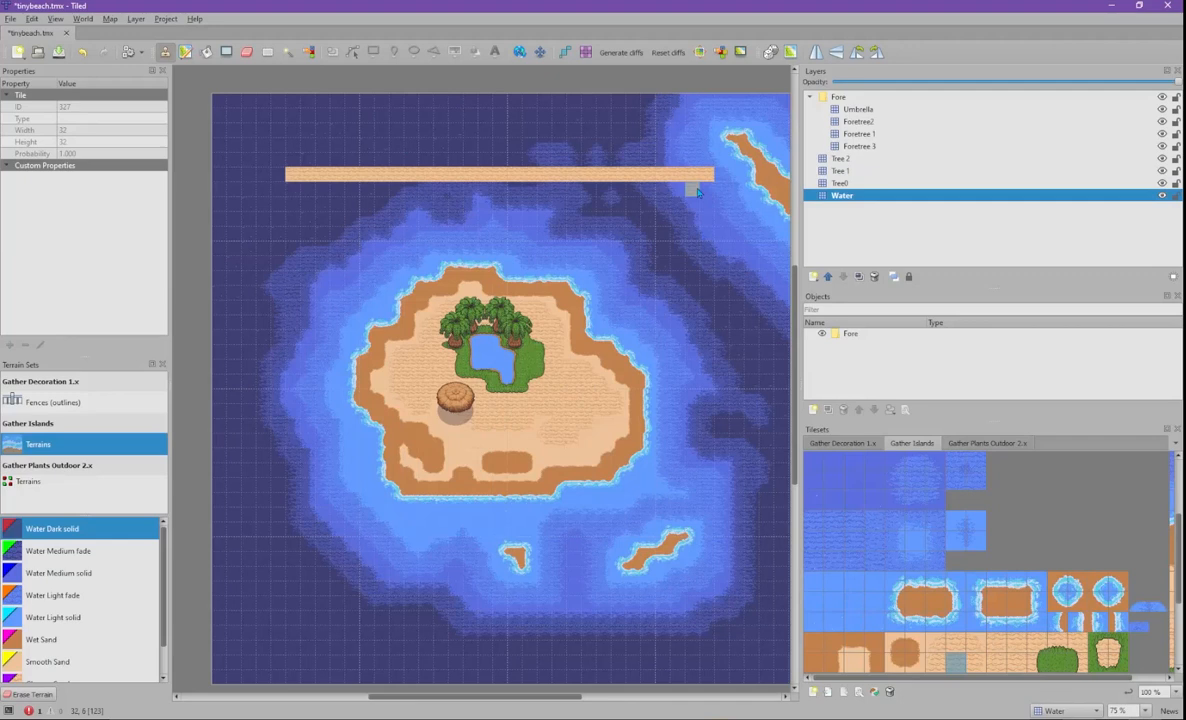
key(ctrl+z)
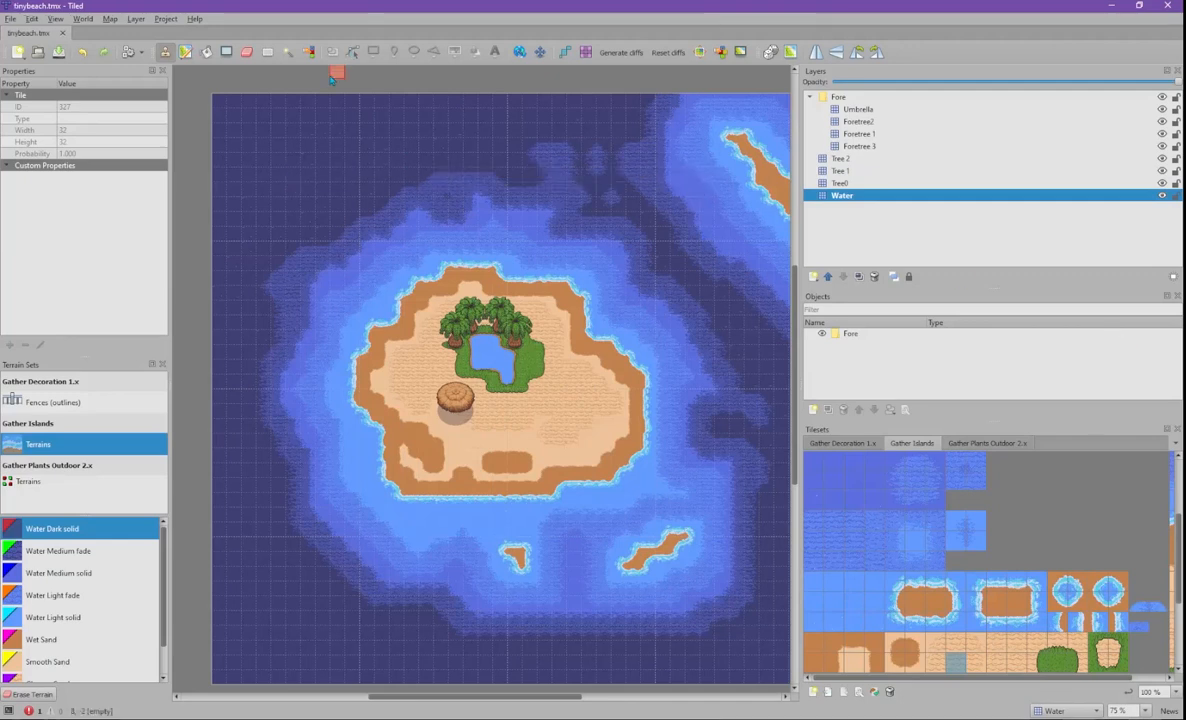
click(208, 54)
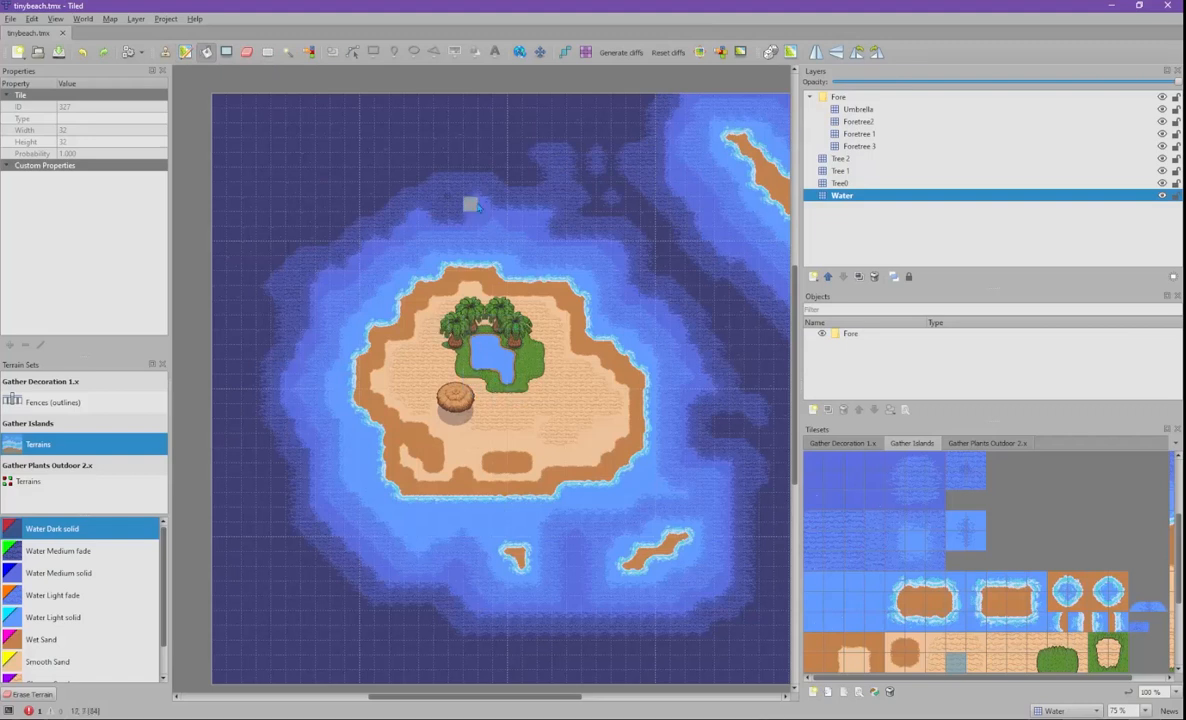
click(231, 114)
key(ctrl+z)
click(185, 52)
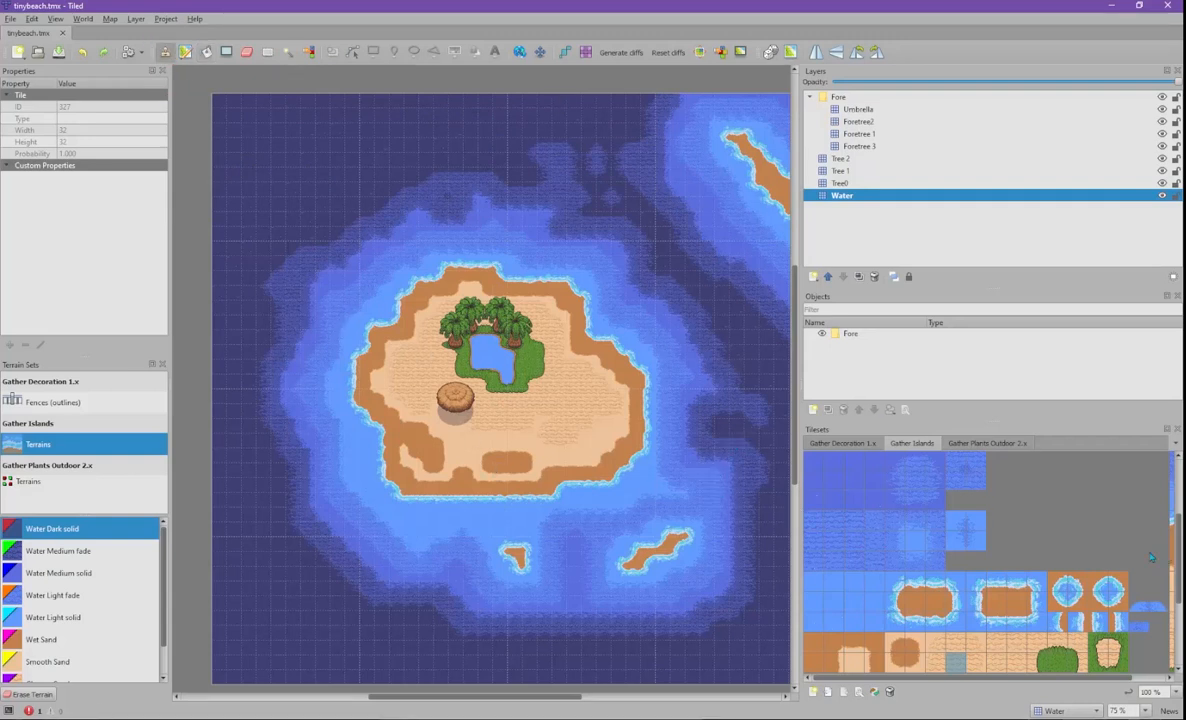
- Bring up the Gather Plants Outdoor 2.x tileset in the tileset palette
scroll(1040, 530, down, 2)
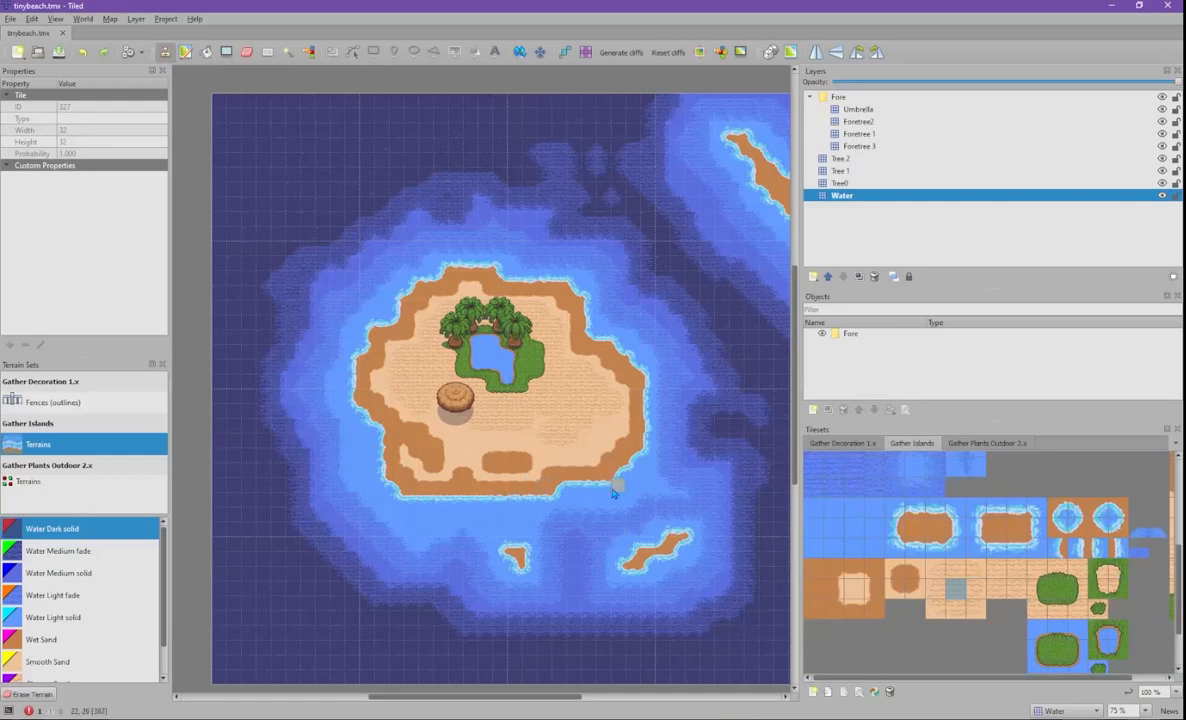
scroll(611, 484, down, 3)
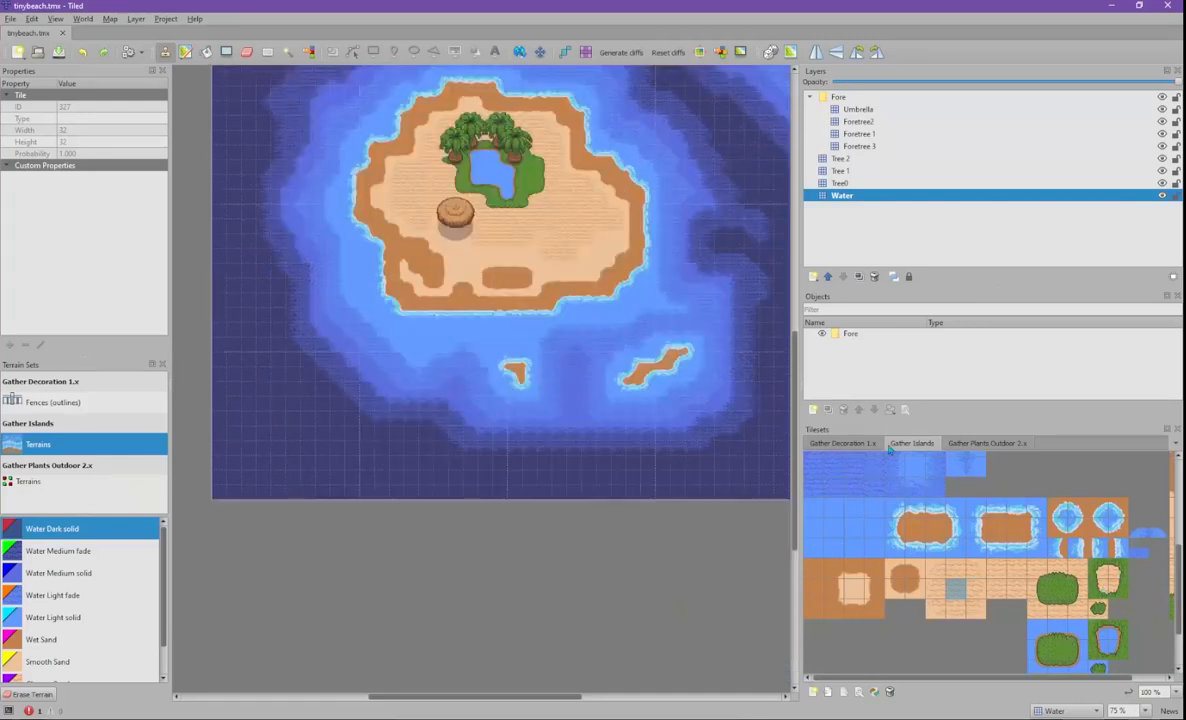
scroll(889, 448, up, 1)
click(966, 446)
scroll(960, 530, down, 4)
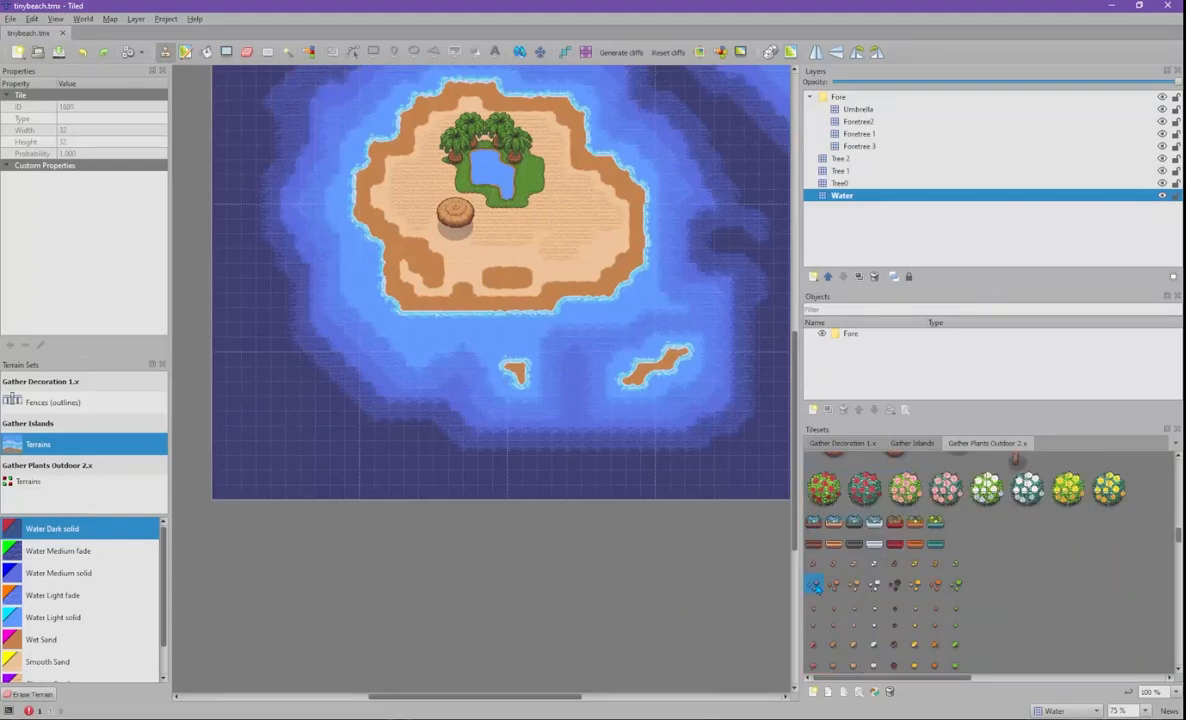
ctrl+scroll(560, 272, up, 2)
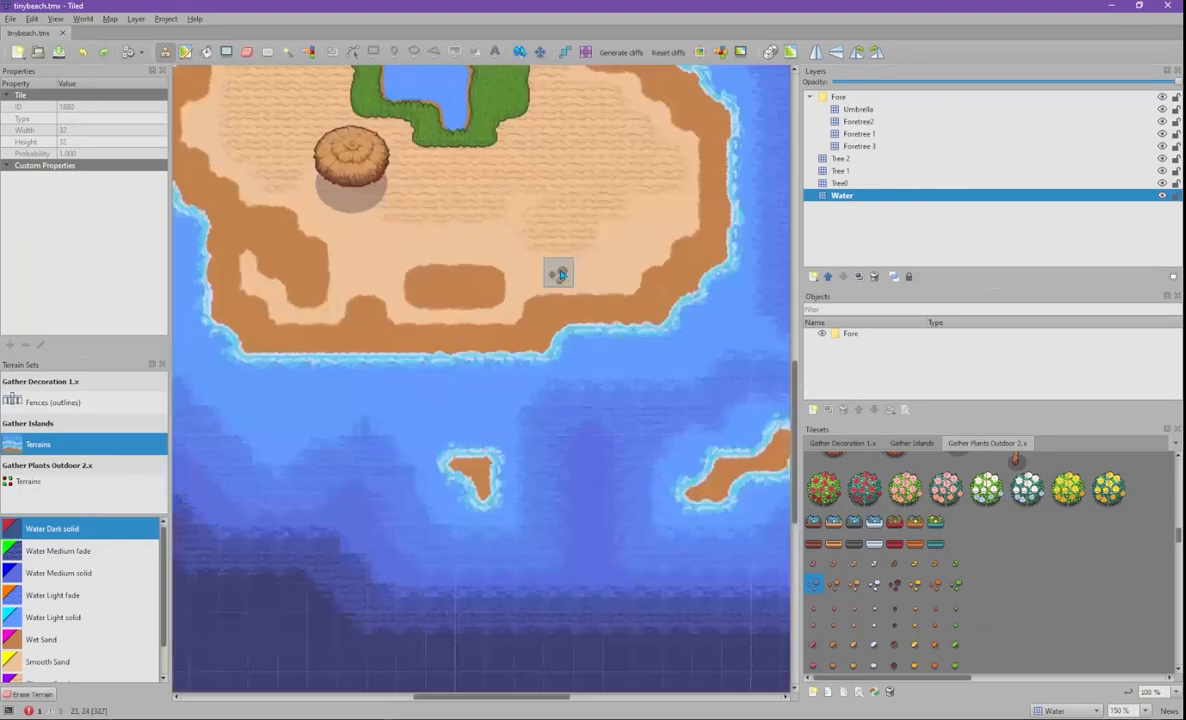
ctrl+scroll(560, 273, up, 1)
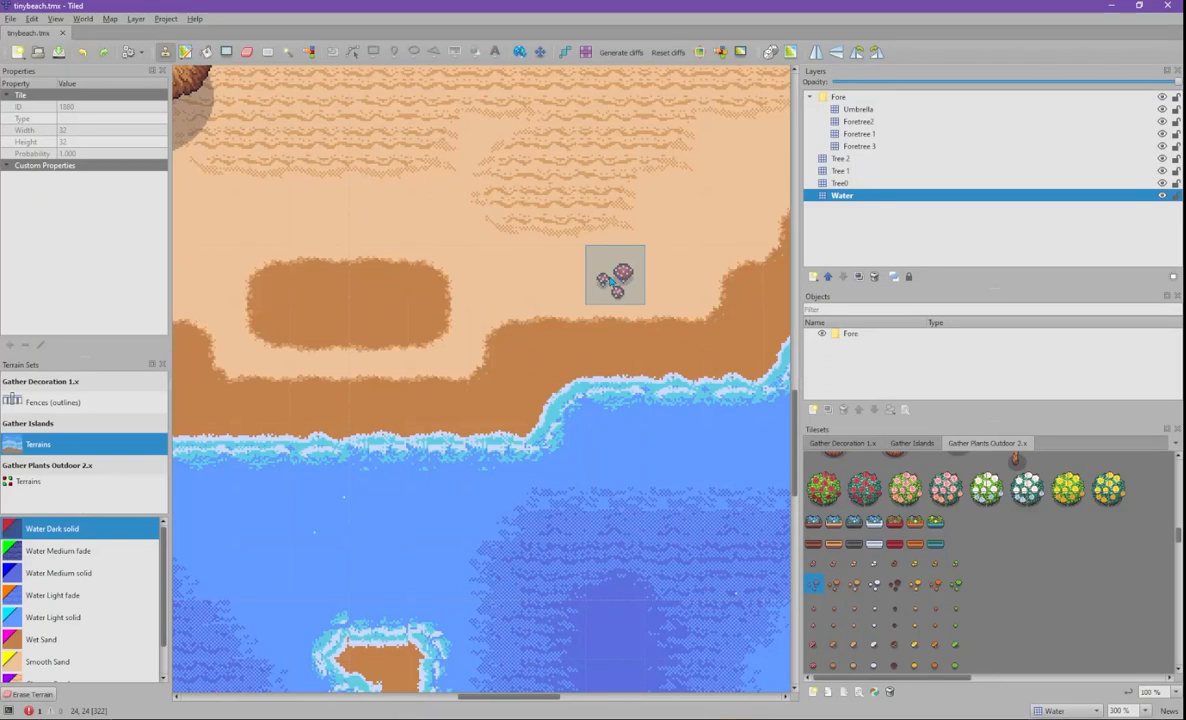
- Mirror, flip and rotate the mushroom stamp twice, then make Tree 2 the active layer
key(x)
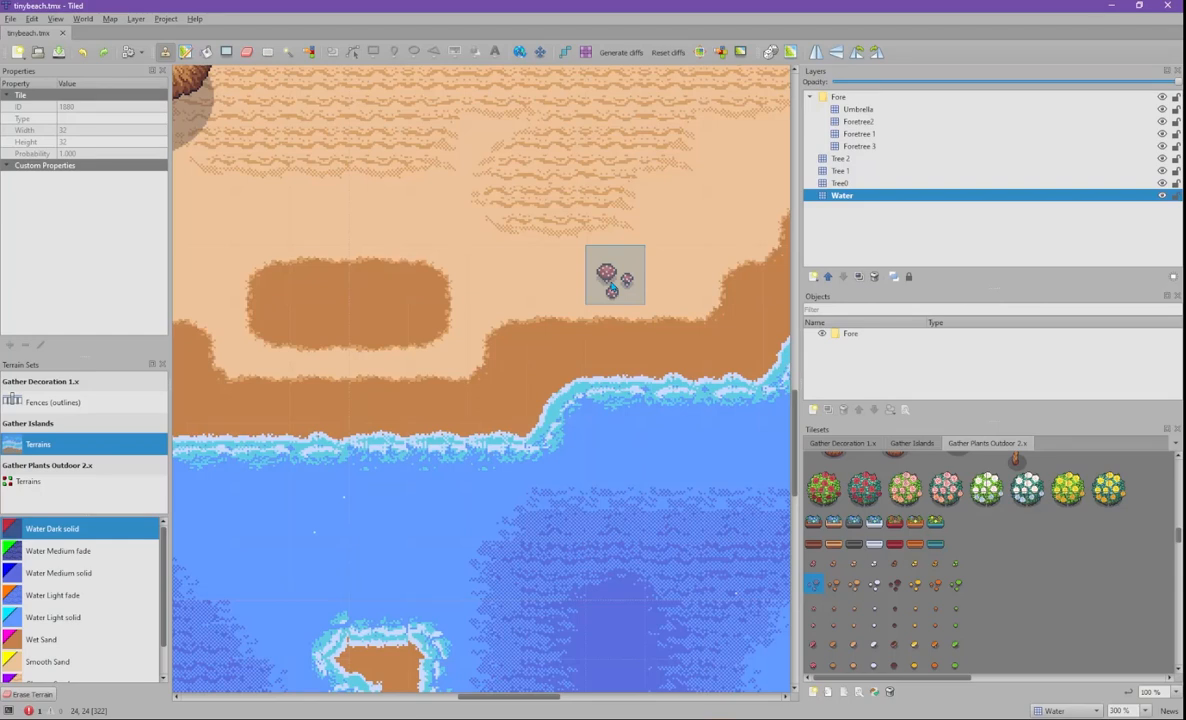
key(y)
key(z)
key(z)
key(z)
key(z)
key(z)
key(z)
key(z)
key(z)
key(z)
key(z)
key(z)
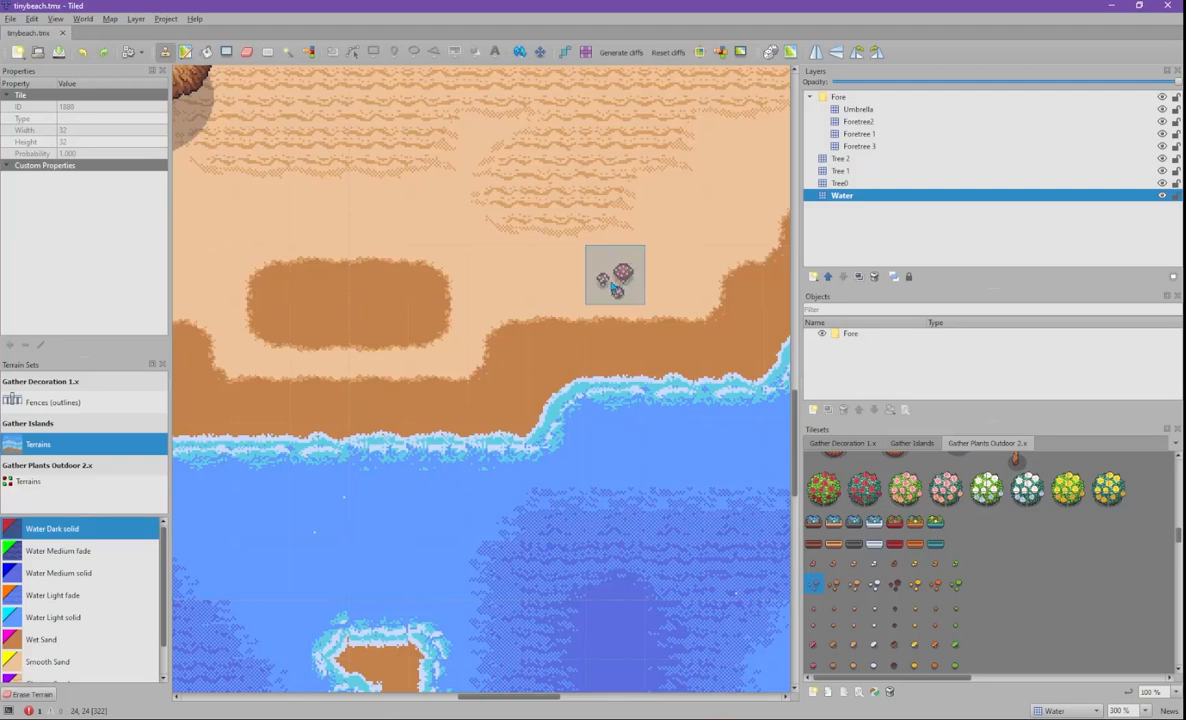
key(z)
key(z)
key(z)
key(z)
key(z)
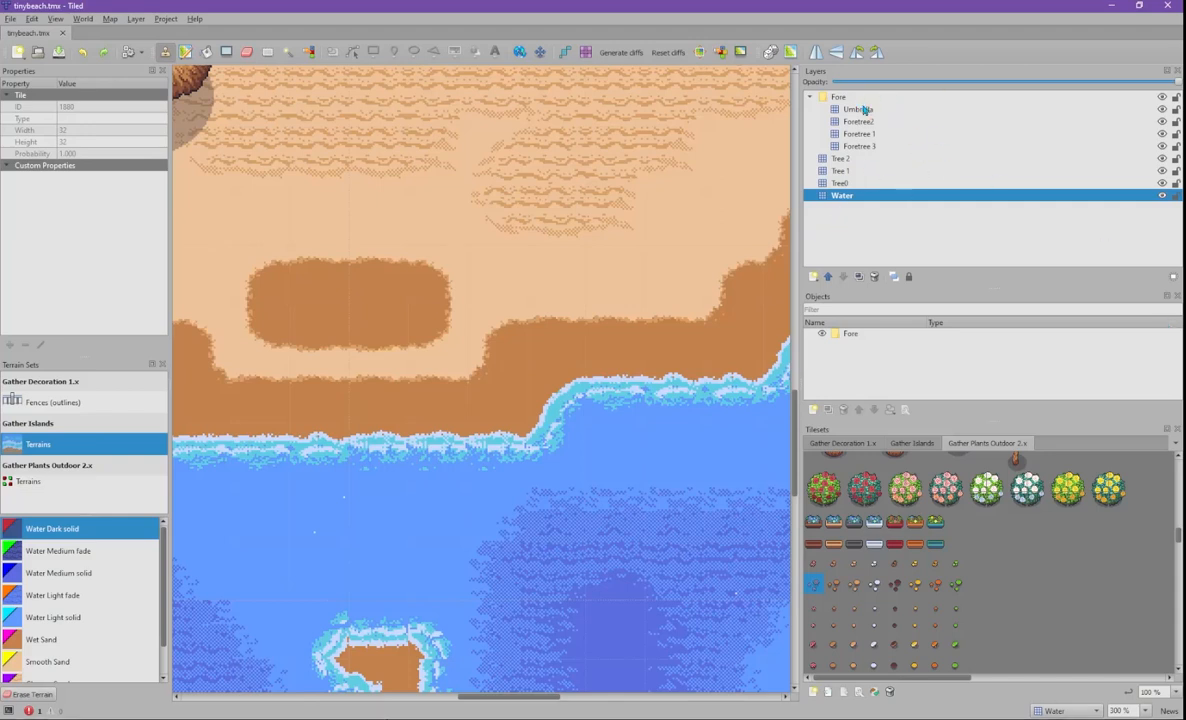
click(845, 160)
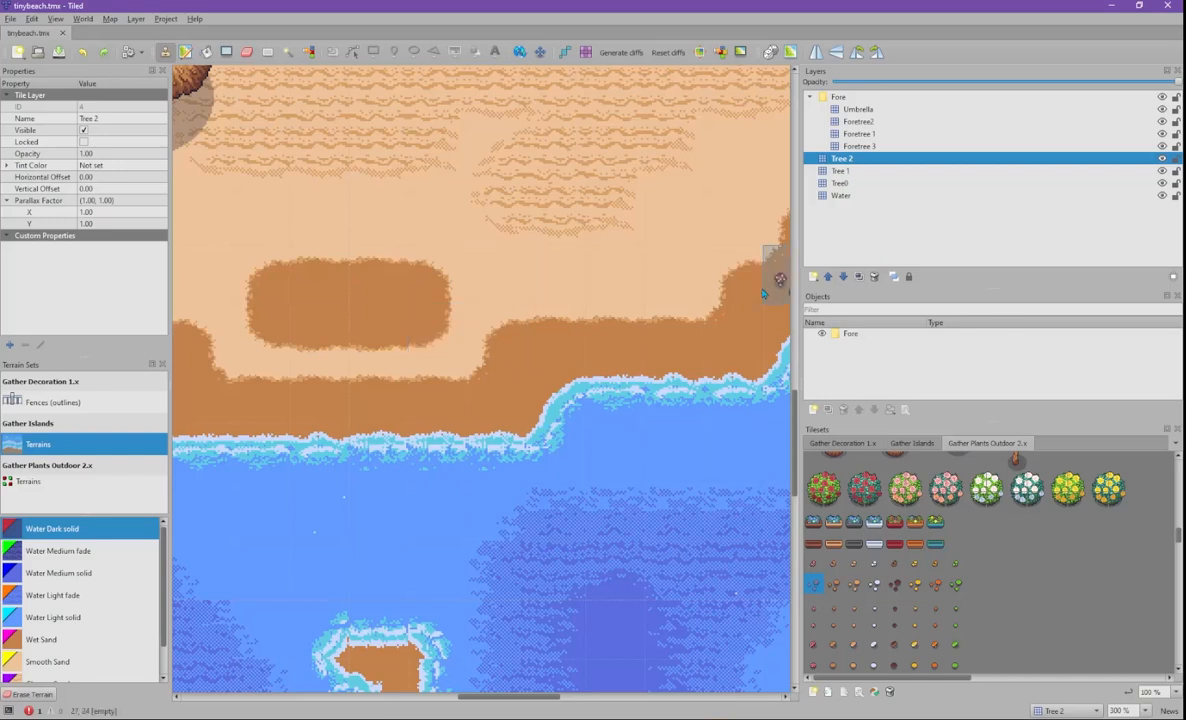
- Add an object layer above Tree 2 and place the mushroom cluster on the sand as a tile object
click(813, 276)
click(831, 305)
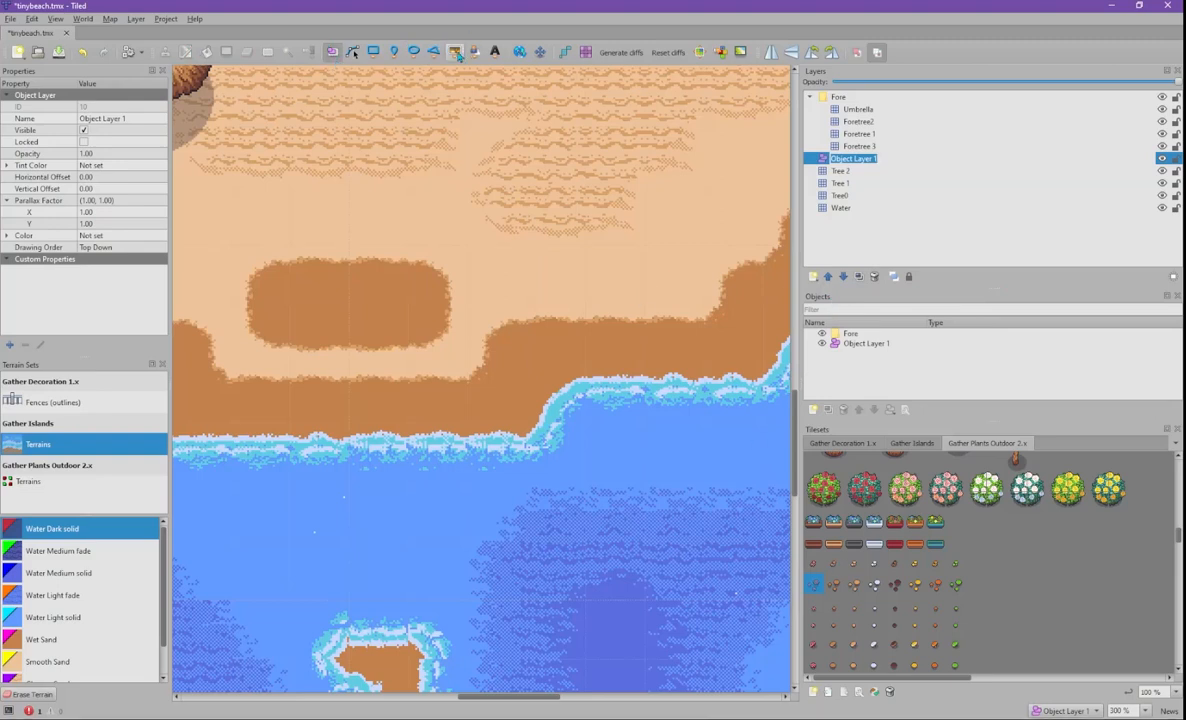
click(455, 54)
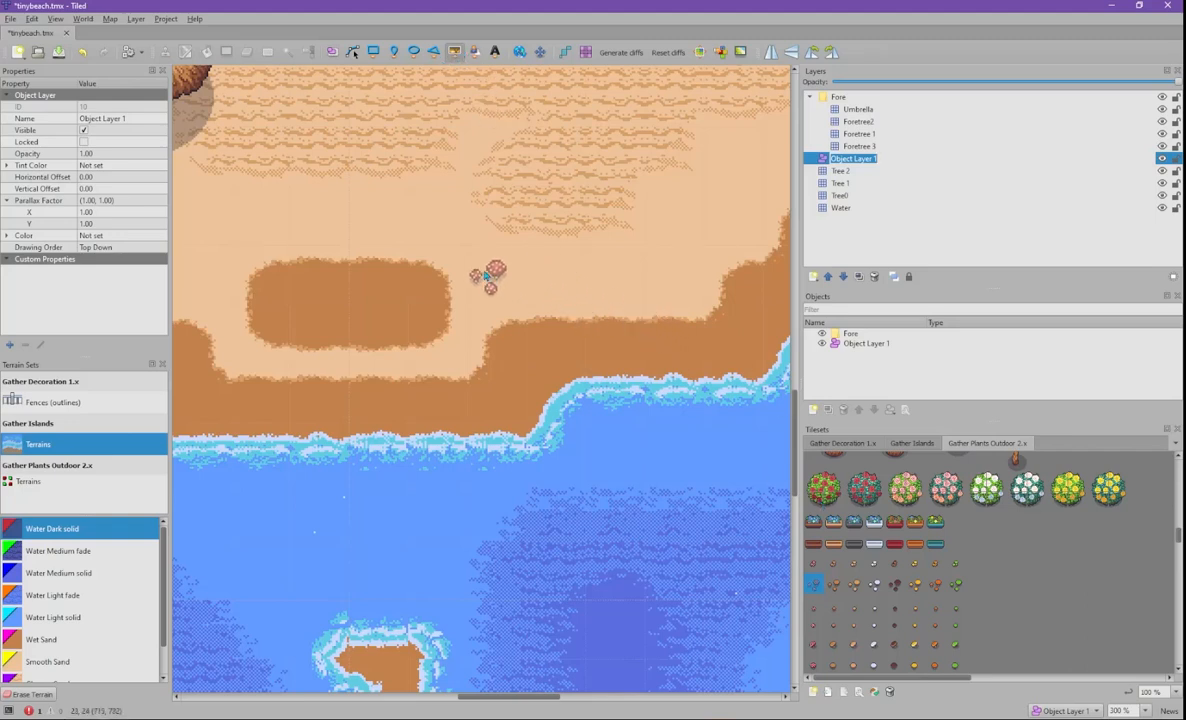
click(411, 245)
- Enlarge the mushroom cluster object to about 116 px square
key(s)
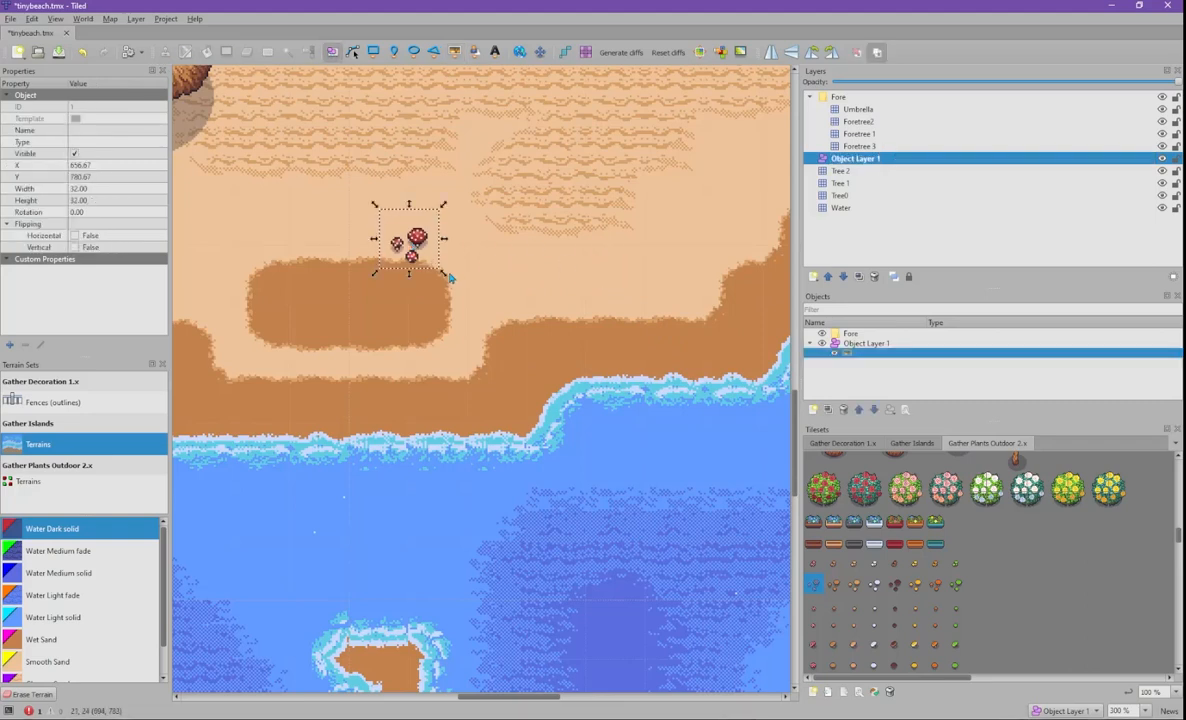
drag(443, 272, 485, 312)
shift+drag(631, 335, 677, 434)
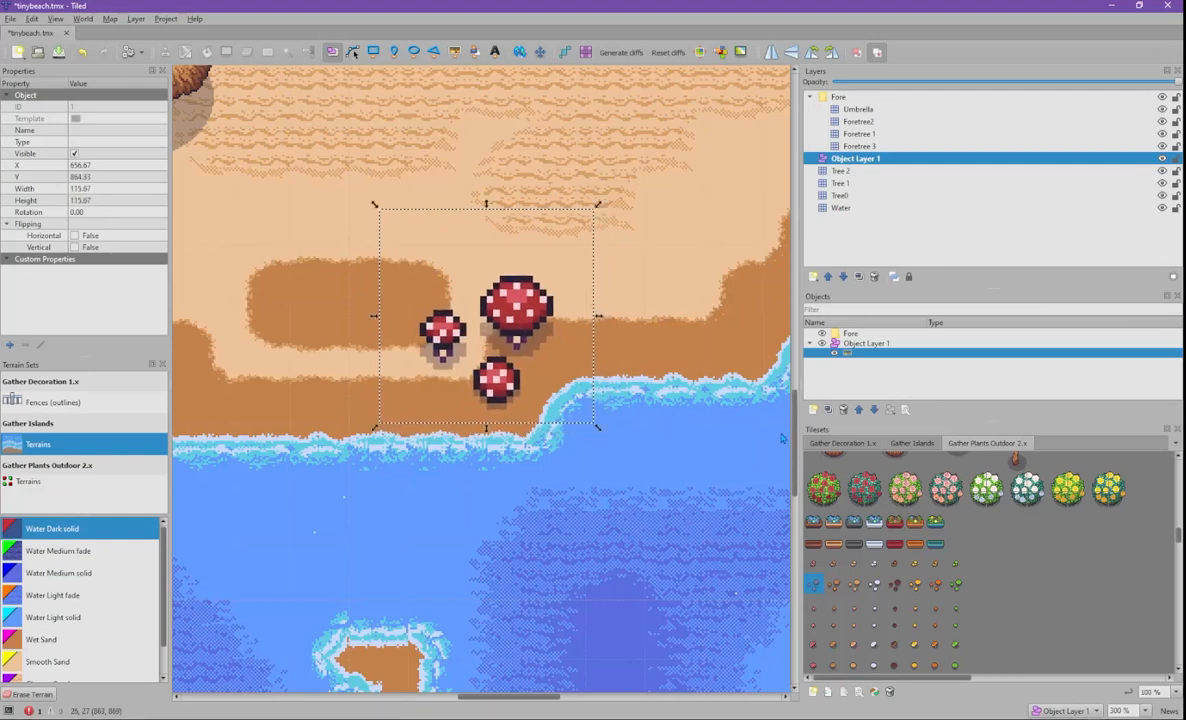
ctrl+scroll(720, 378, down, 4)
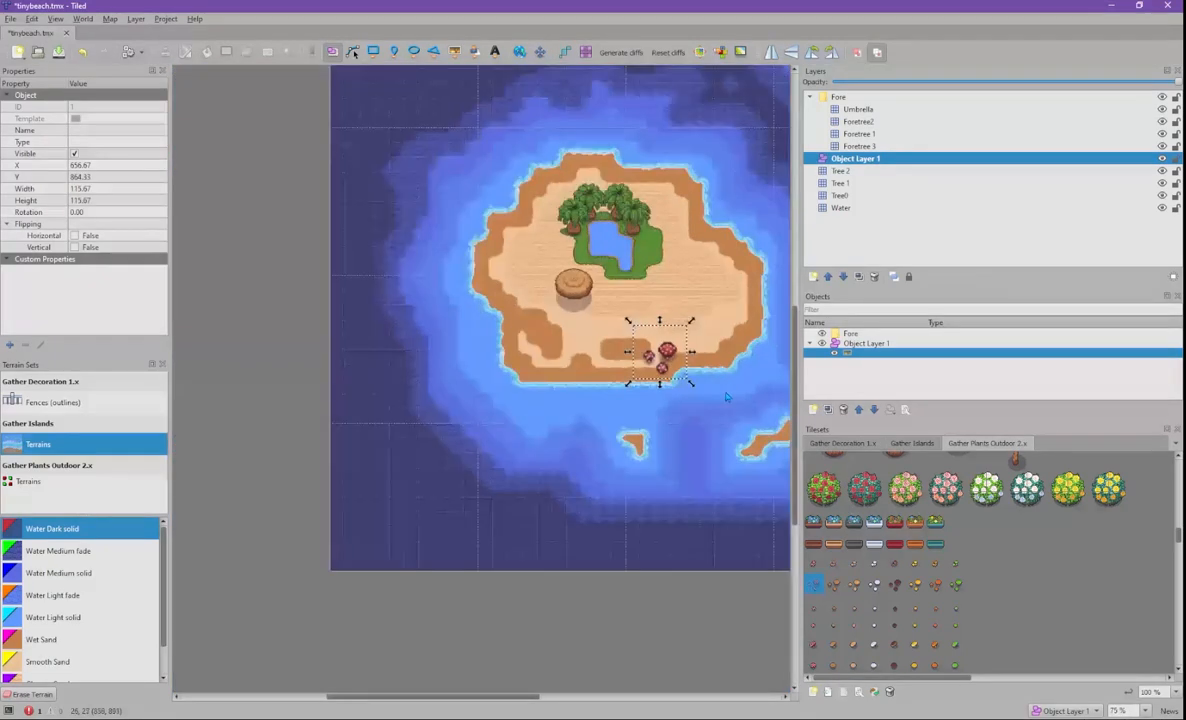
ctrl+scroll(727, 380, up, 5)
ctrl+scroll(660, 331, down, 1)
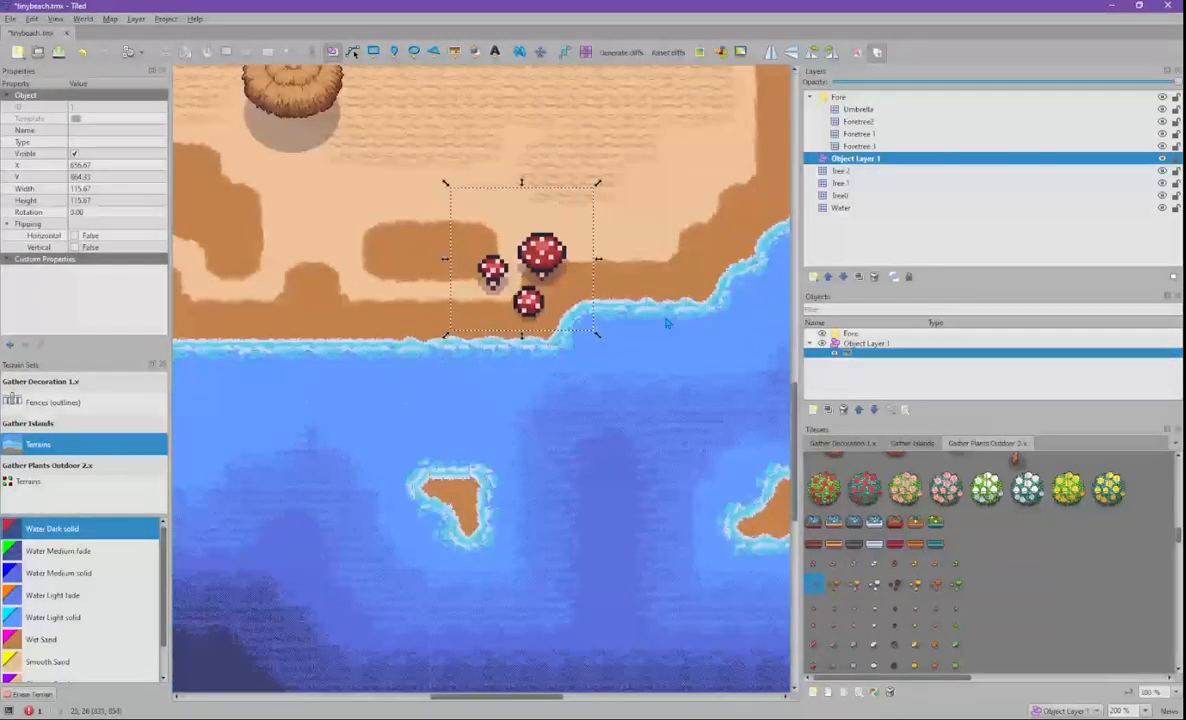
ctrl+scroll(664, 326, down, 1)
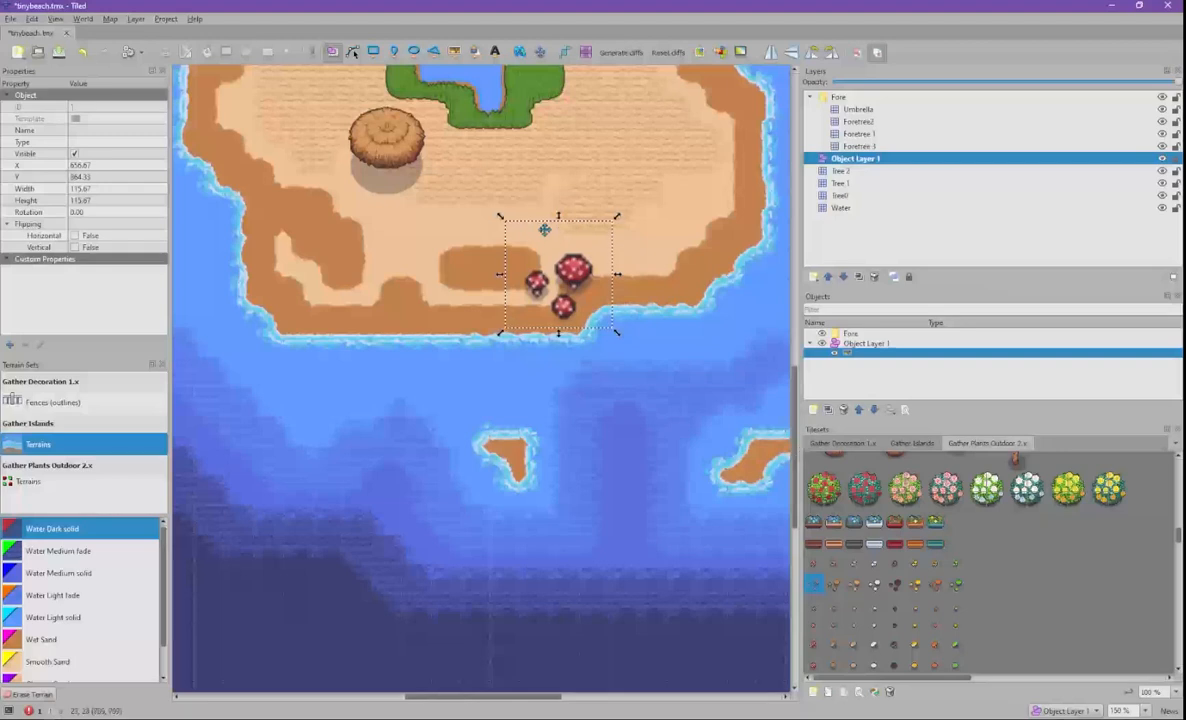
- Place the four red rose-bush pieces as tile objects on the sand beside the mushrooms
click(866, 488)
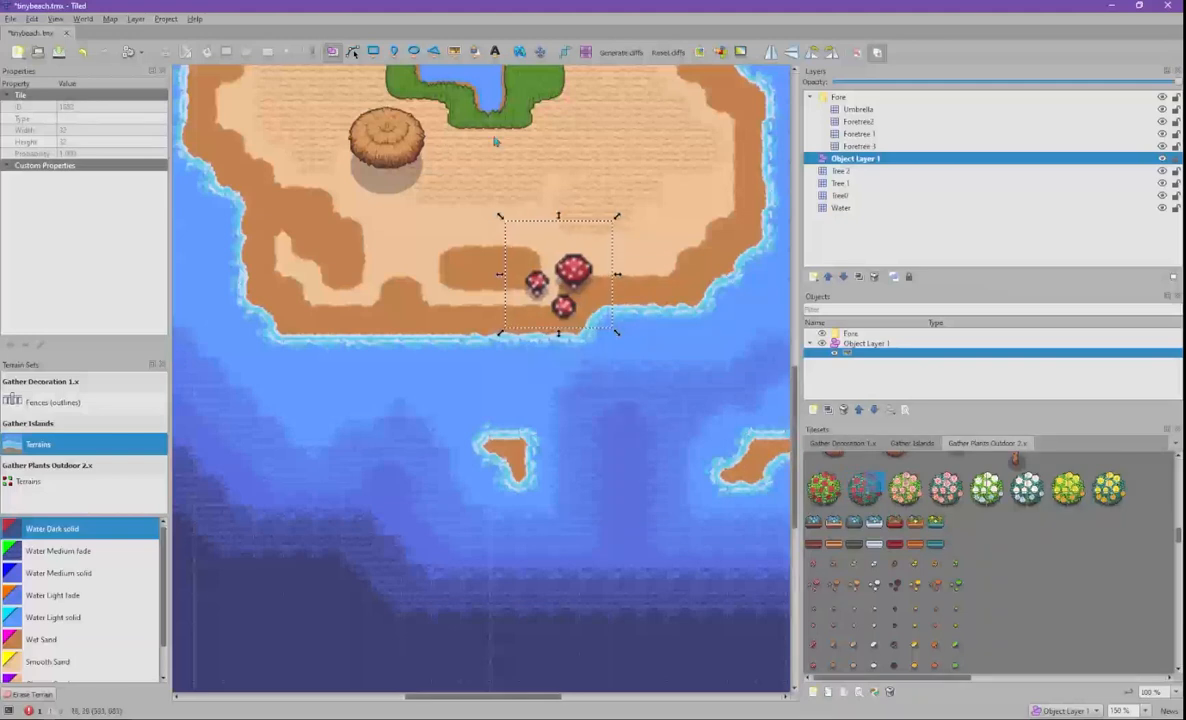
click(456, 51)
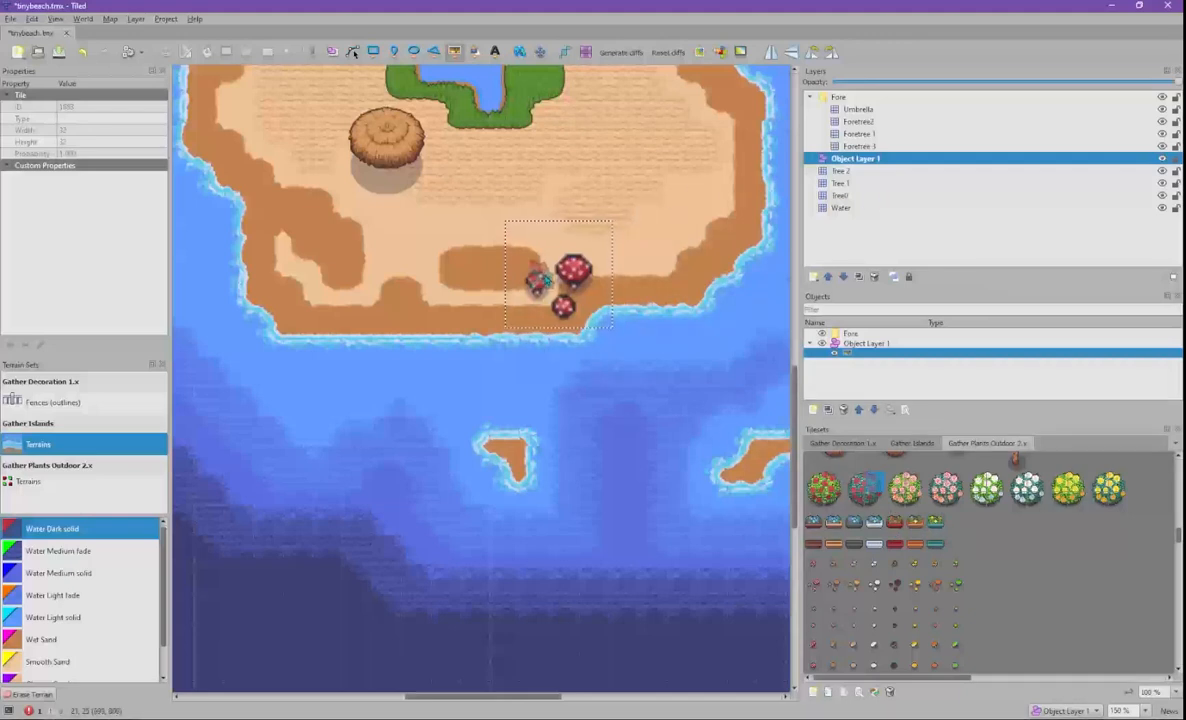
click(538, 280)
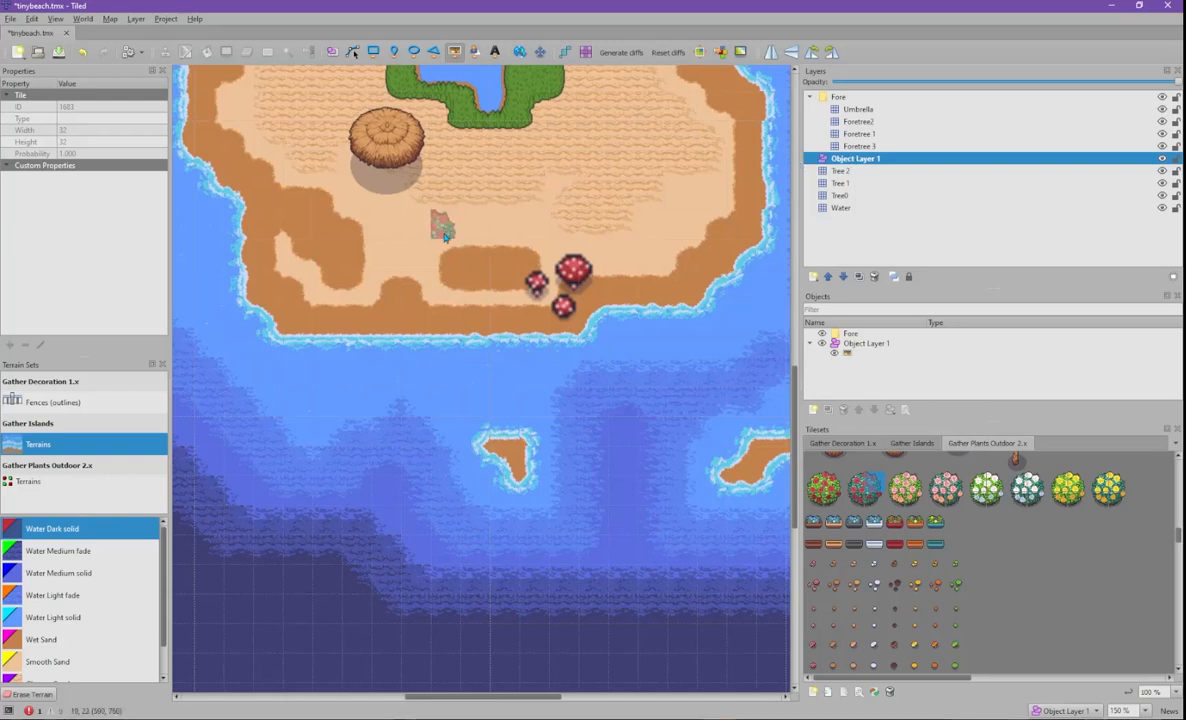
click(445, 226)
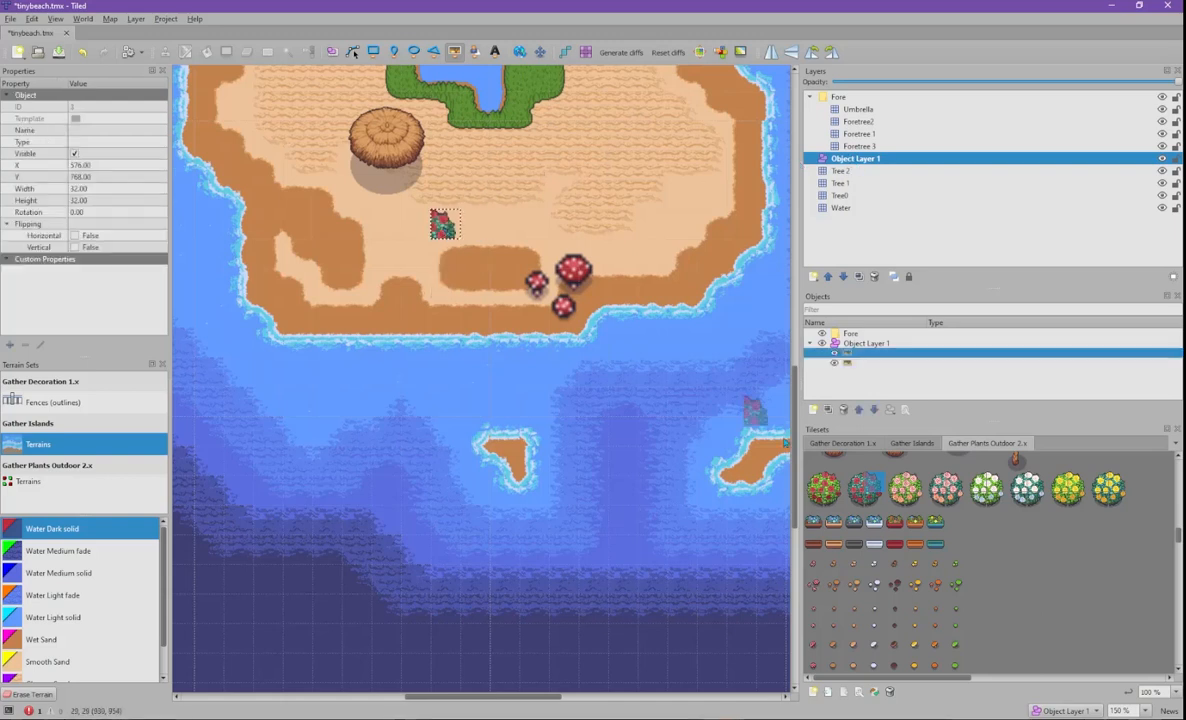
click(855, 482)
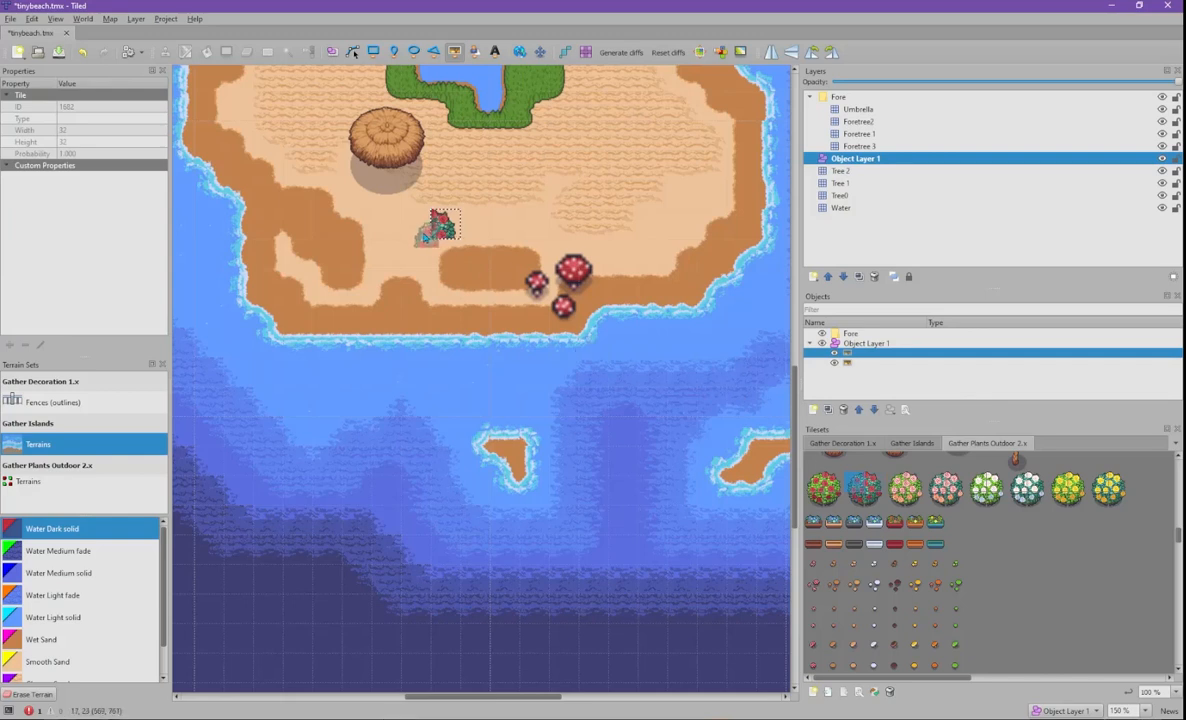
click(428, 224)
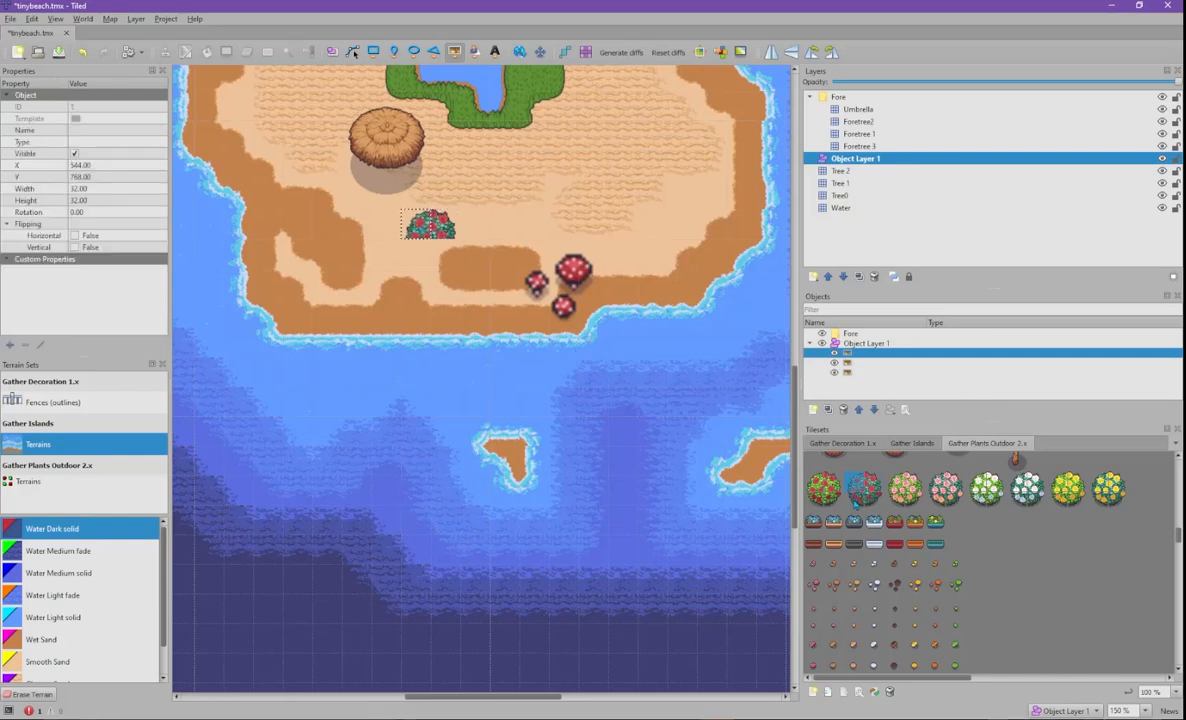
click(410, 258)
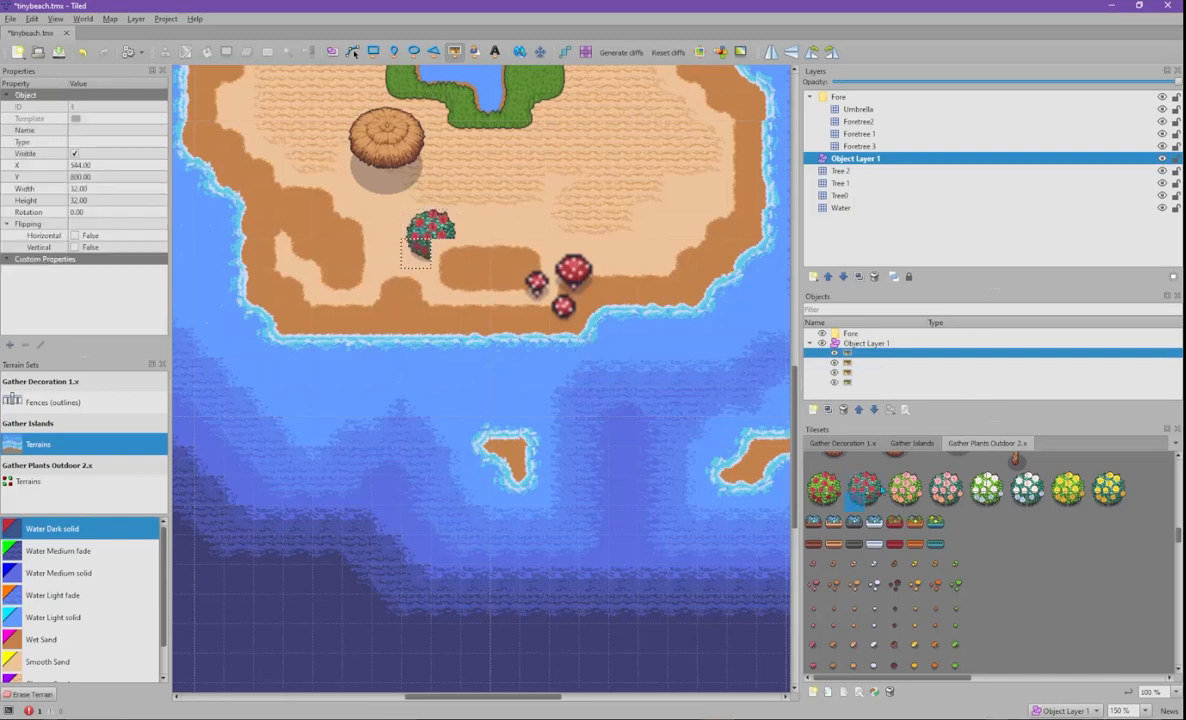
click(875, 501)
click(447, 264)
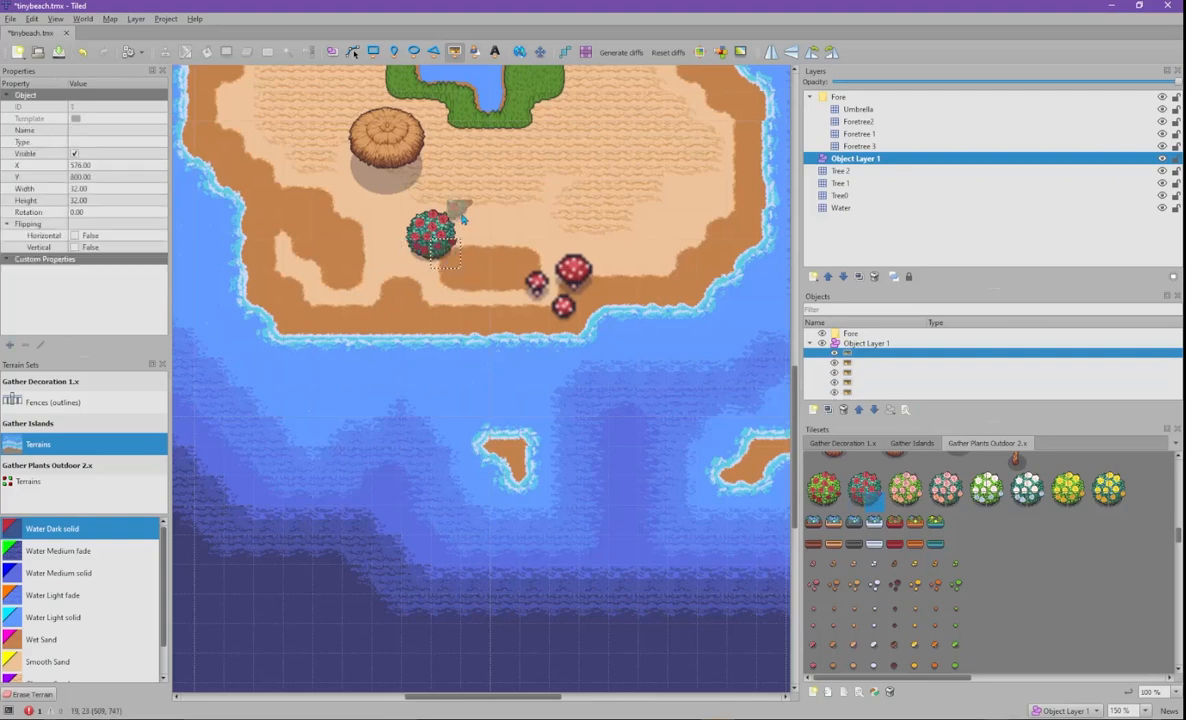
- Select all four rose-bush pieces and scale them up to about 93 px
click(332, 52)
drag(360, 195, 484, 293)
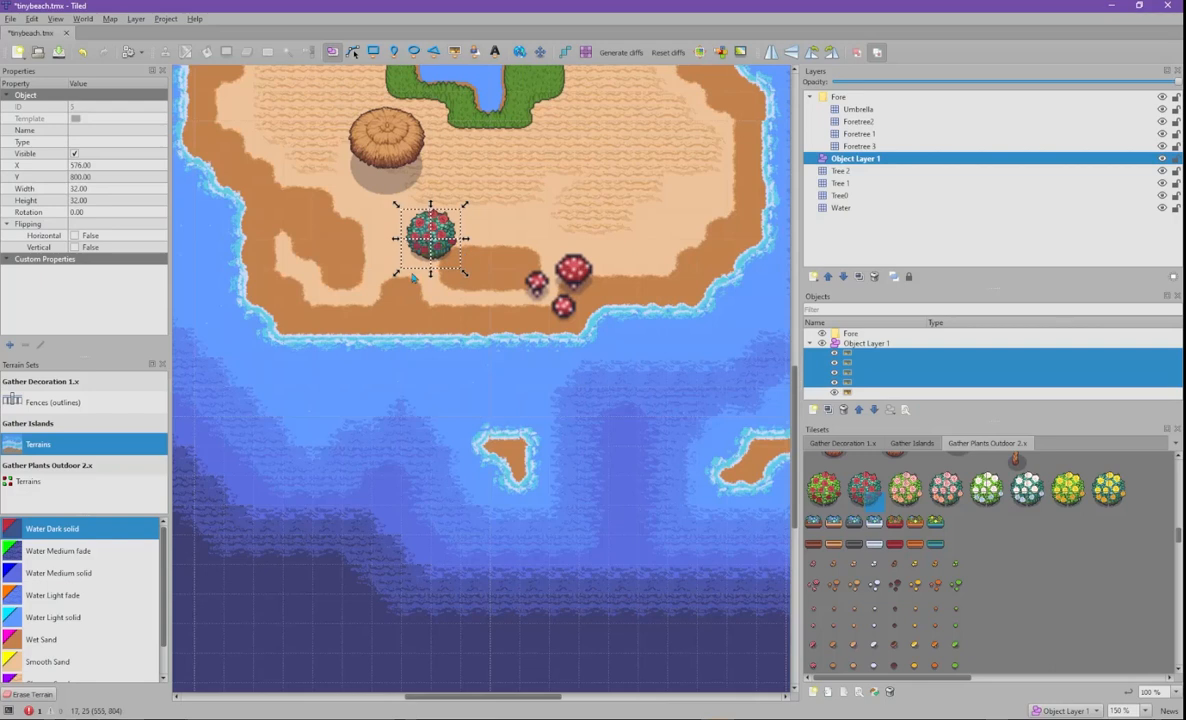
drag(381, 290, 341, 339)
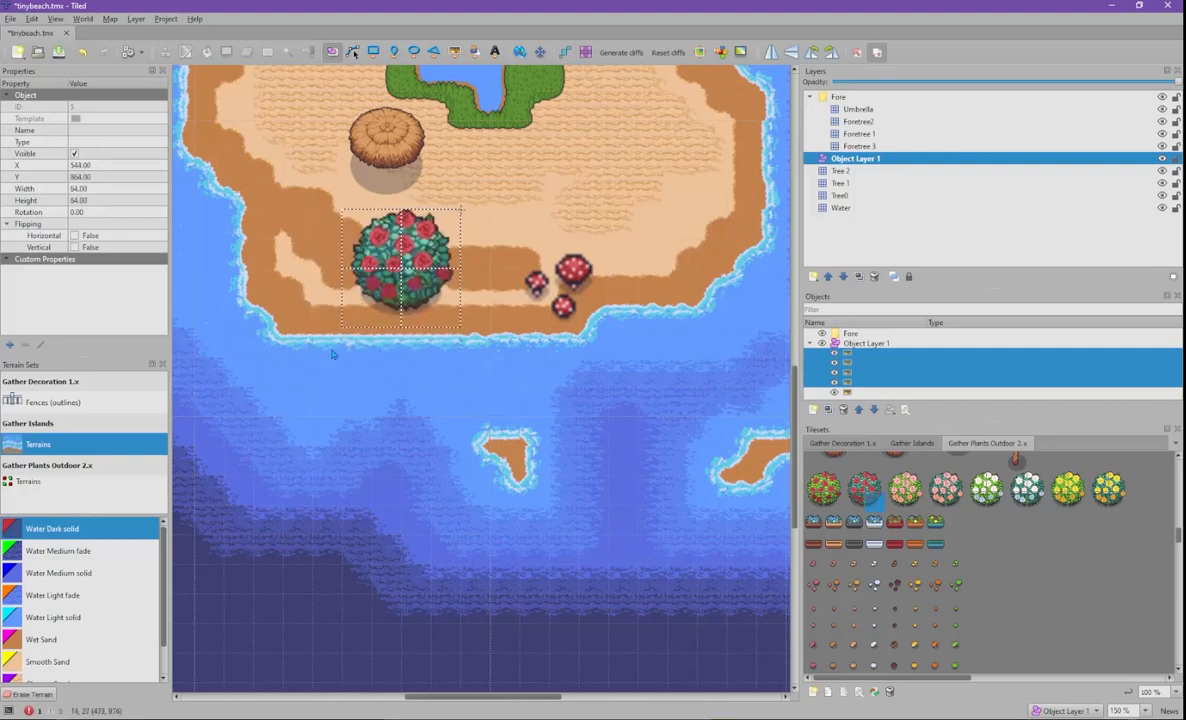
mouse_move(302, 380)
mouse_down()
mouse_move(313, 366)
mouse_move(283, 386)
mouse_up()
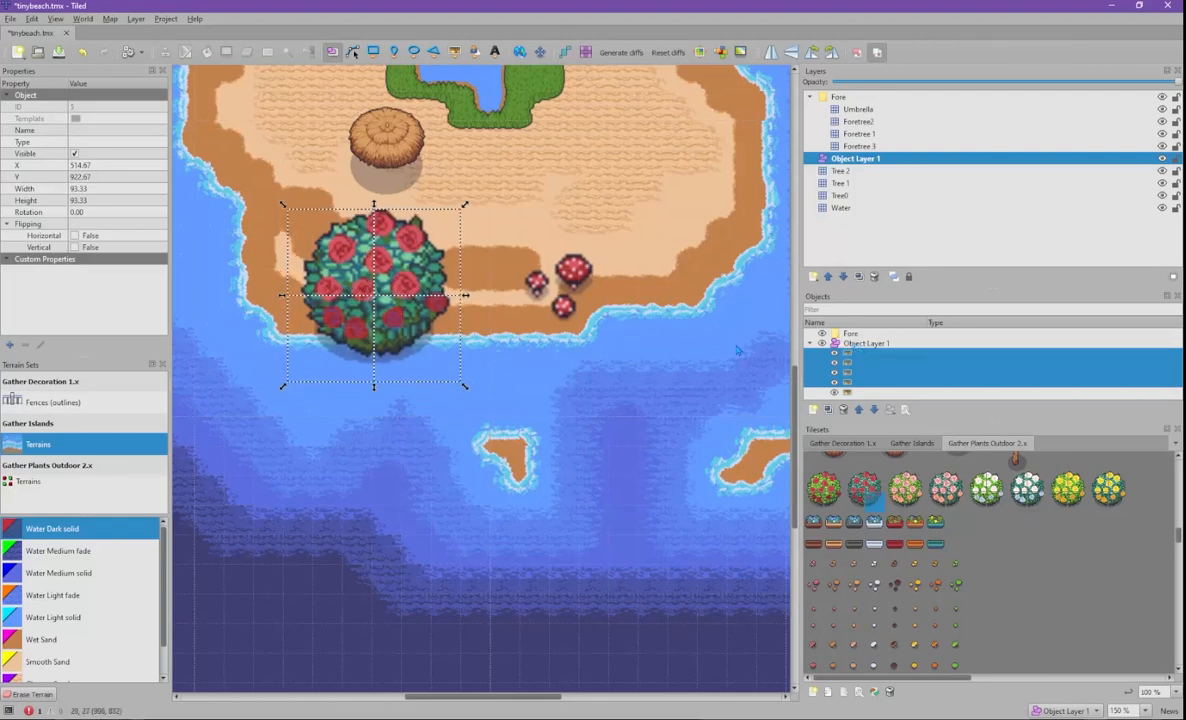
click(990, 157)
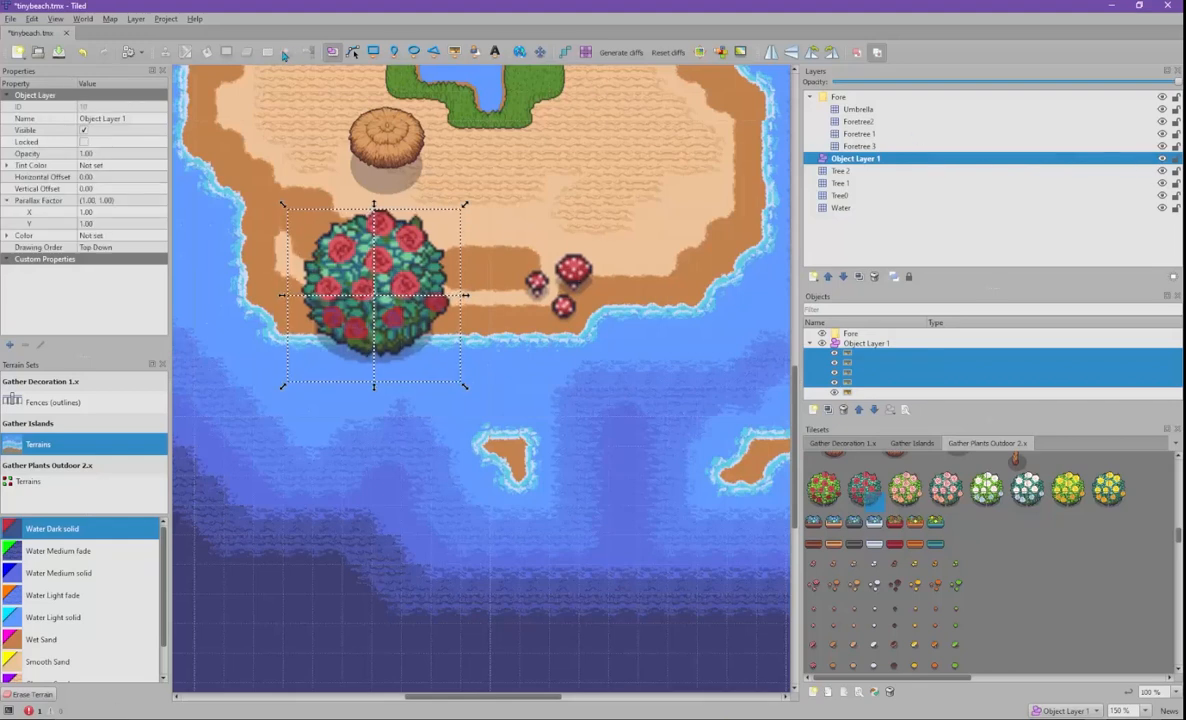
- Remove Object Layer 1, make Foretree 3 active, and pan so the whole island shows
click(874, 278)
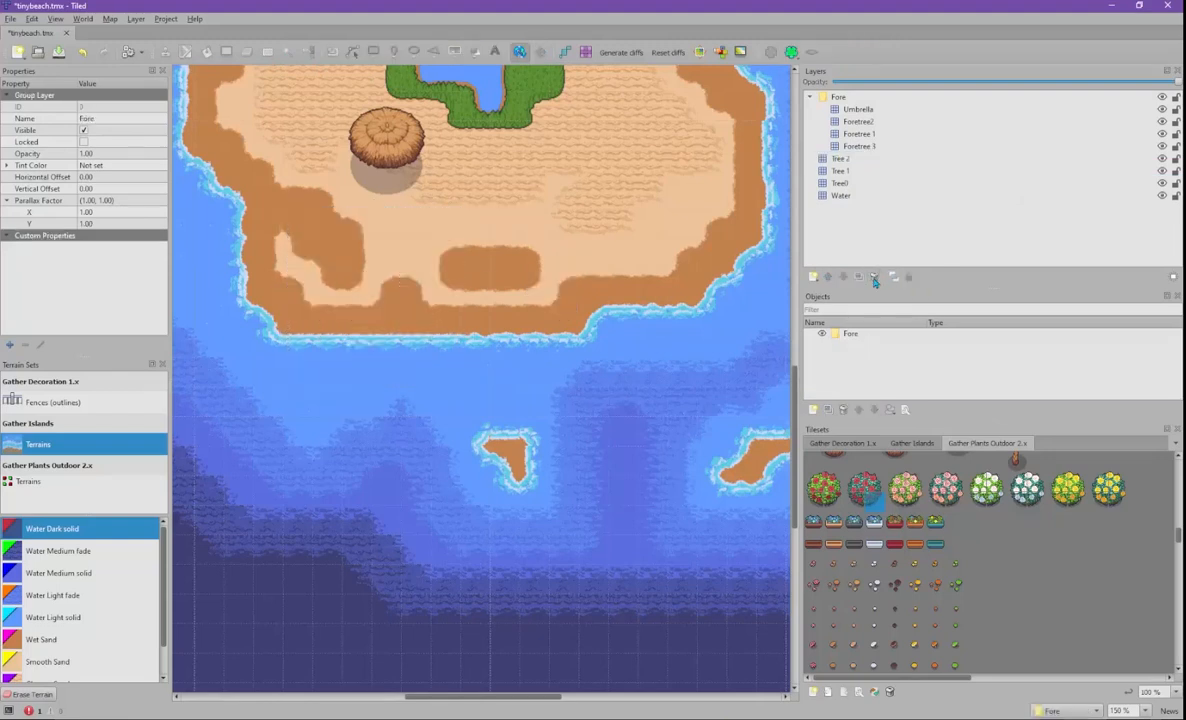
click(862, 146)
scroll(590, 273, up, 3)
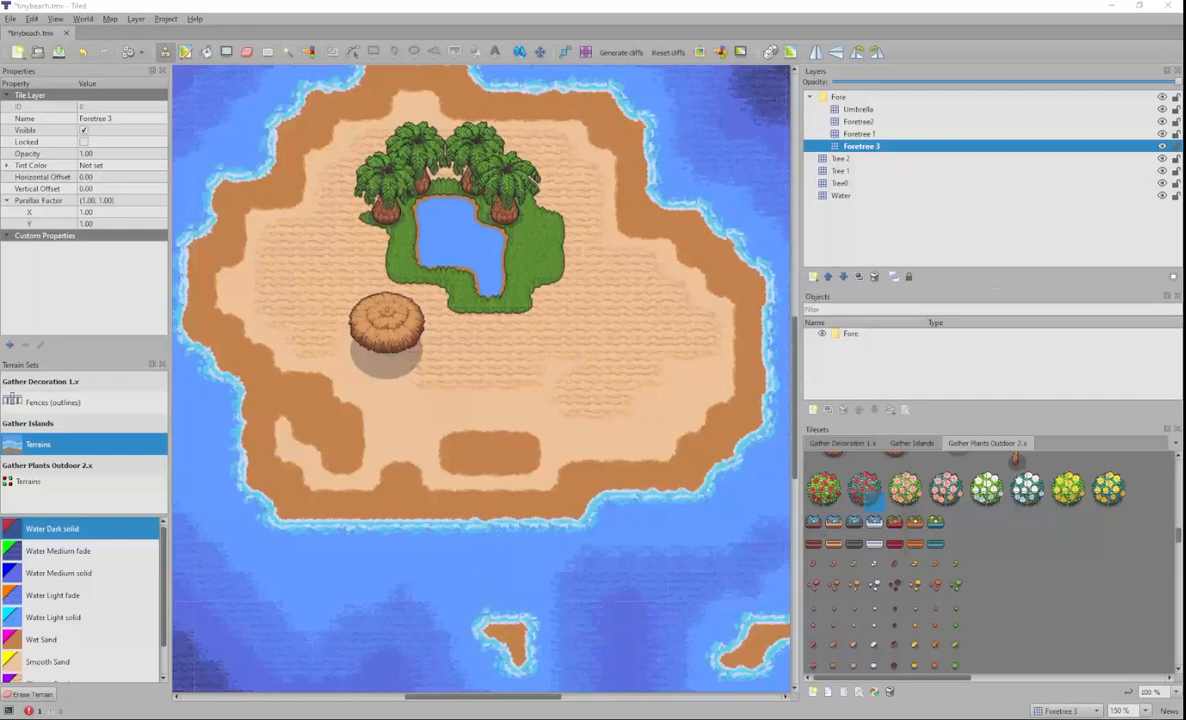
middle_drag(440, 300, 520, 390)
middle_drag(655, 410, 631, 392)
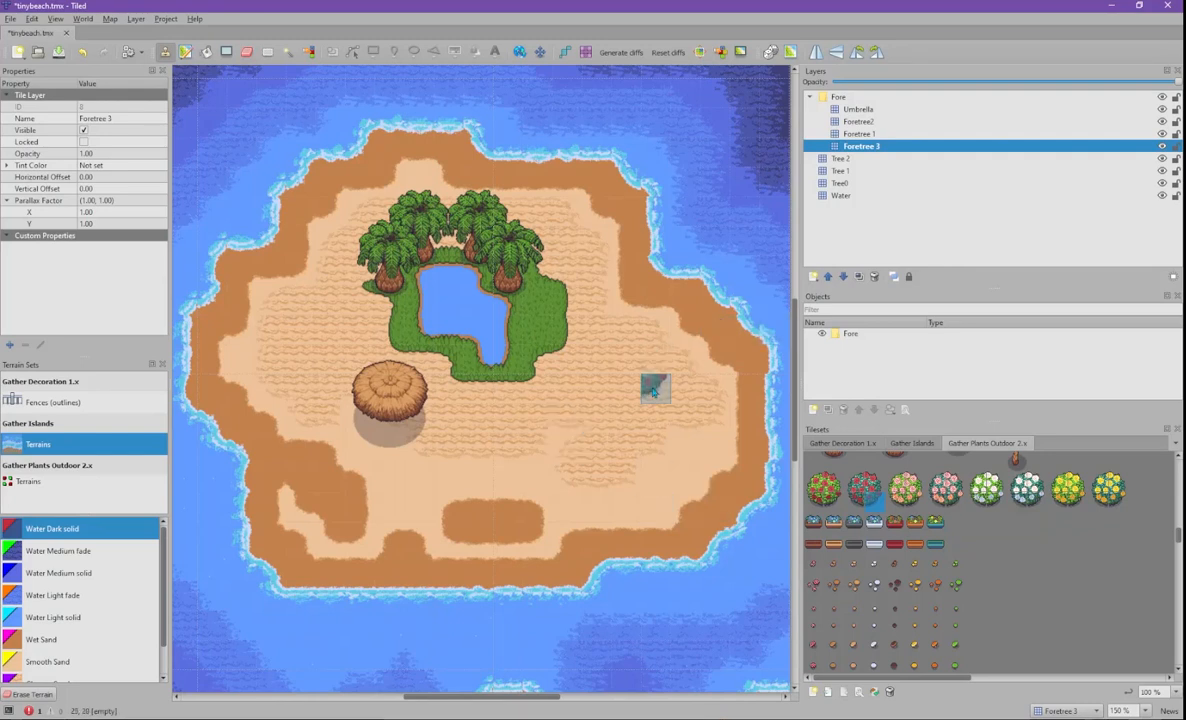
- Browse the Gather Decoration 1.x, Gather Islands and Gather Plants Outdoor 2.x tilesets
click(845, 443)
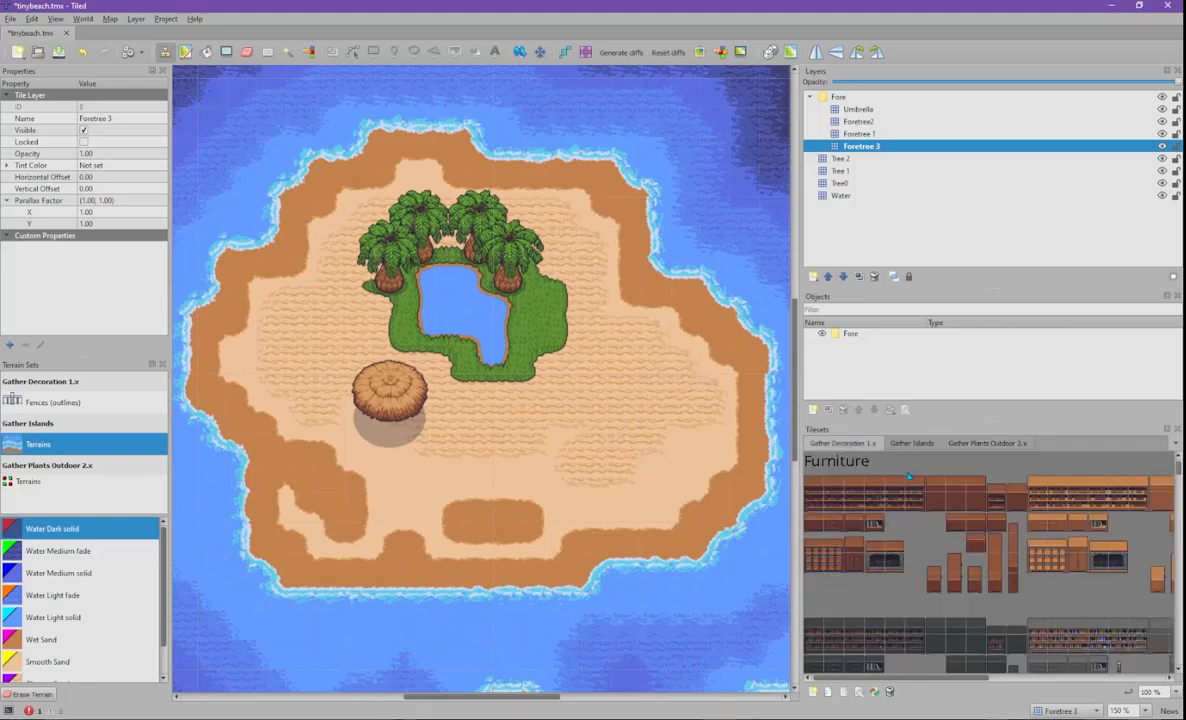
scroll(909, 476, down, 15)
scroll(921, 484, down, 12)
click(913, 443)
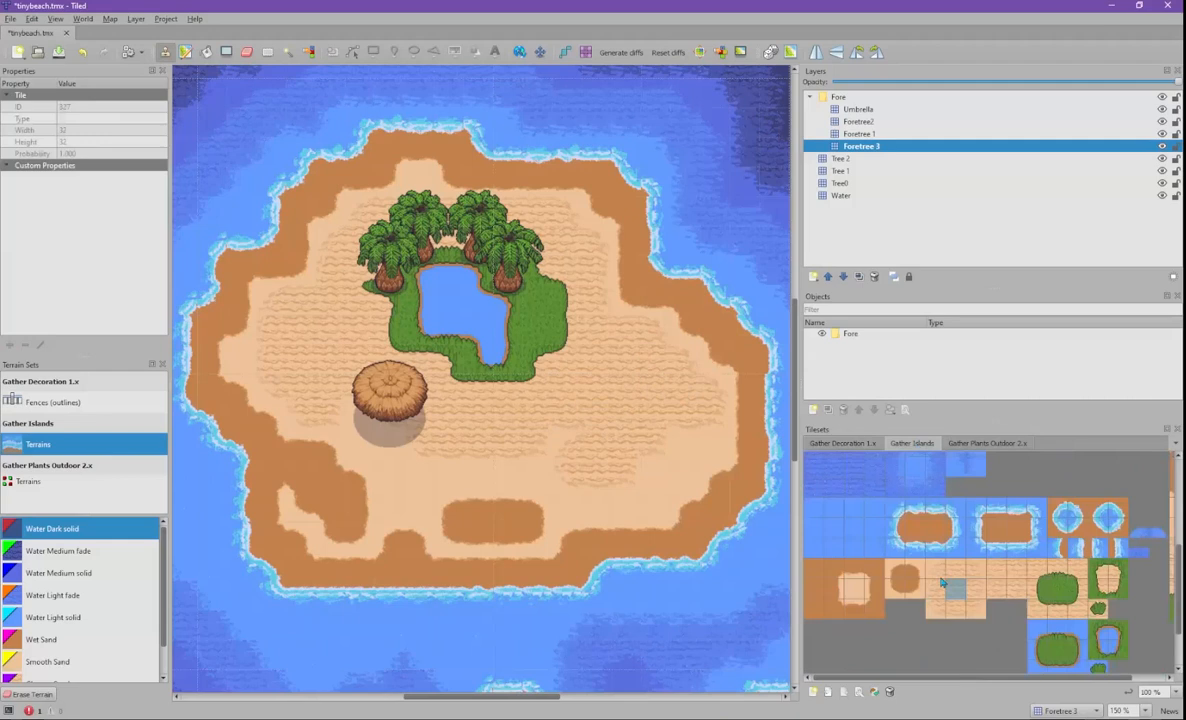
scroll(1013, 551, down, 2)
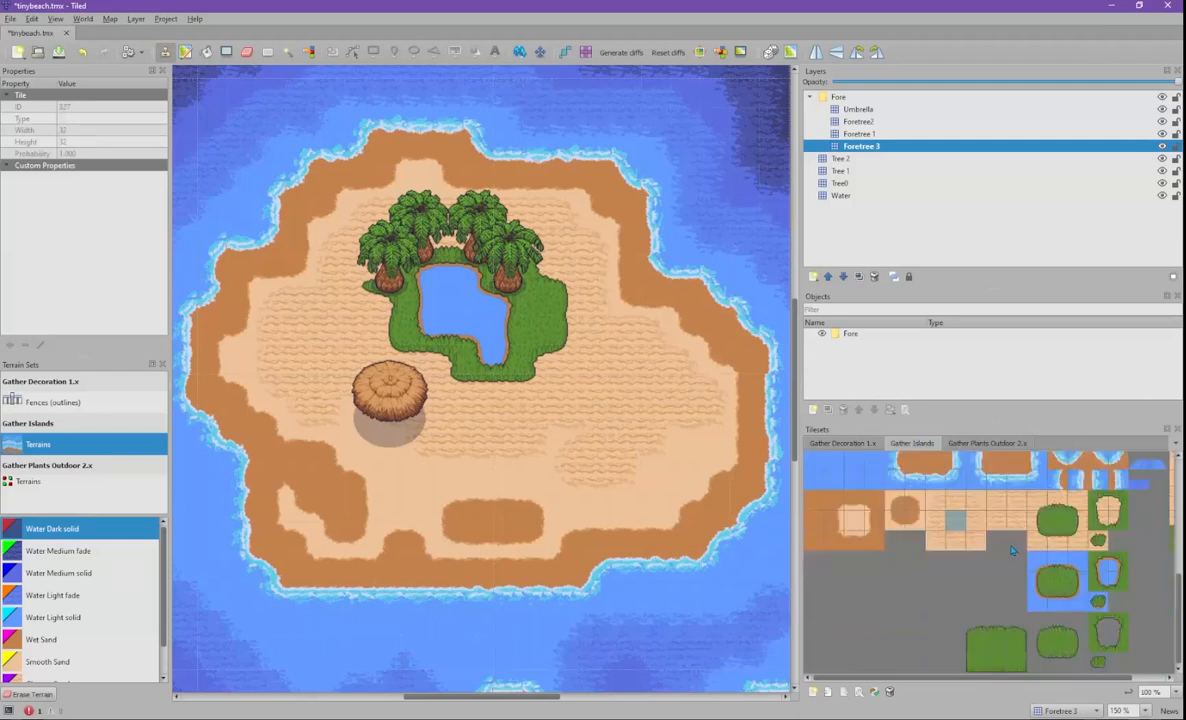
click(979, 443)
scroll(944, 556, down, 10)
scroll(944, 556, down, 10)
scroll(953, 545, up, 10)
click(912, 443)
click(843, 443)
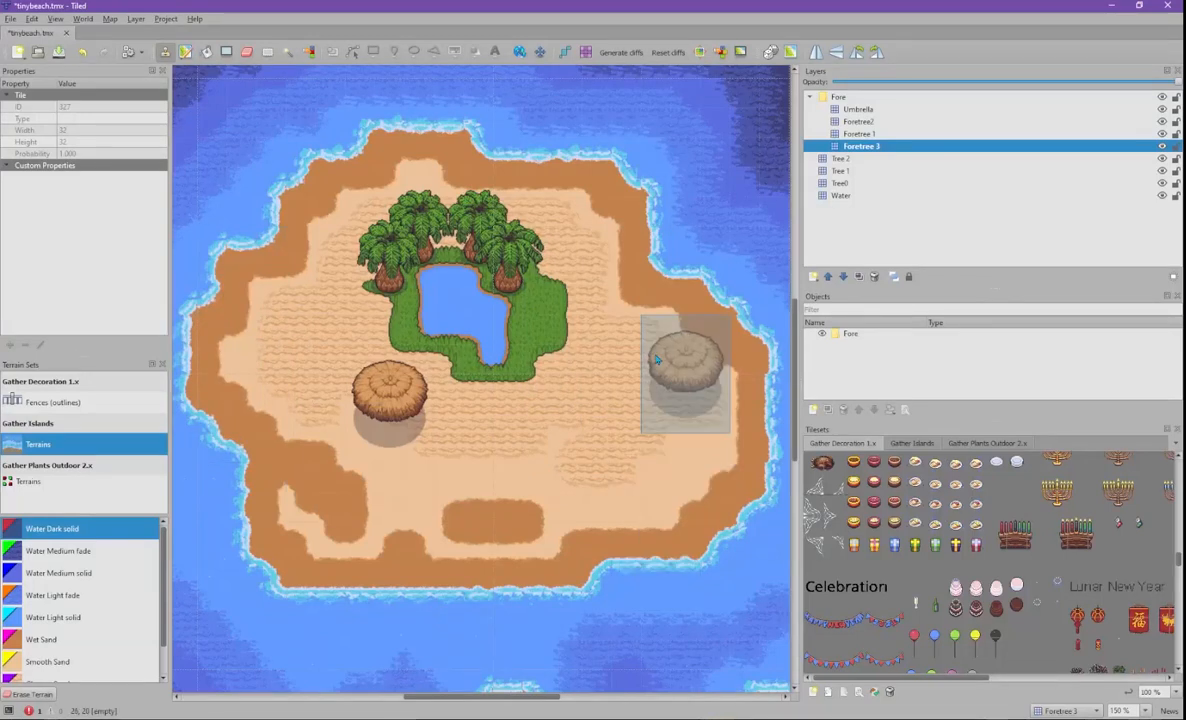
click(911, 443)
scroll(965, 460, up, 1)
- Select the slender palm tree tiles in Gather Plants Outdoor 2.x as the stamp
click(972, 445)
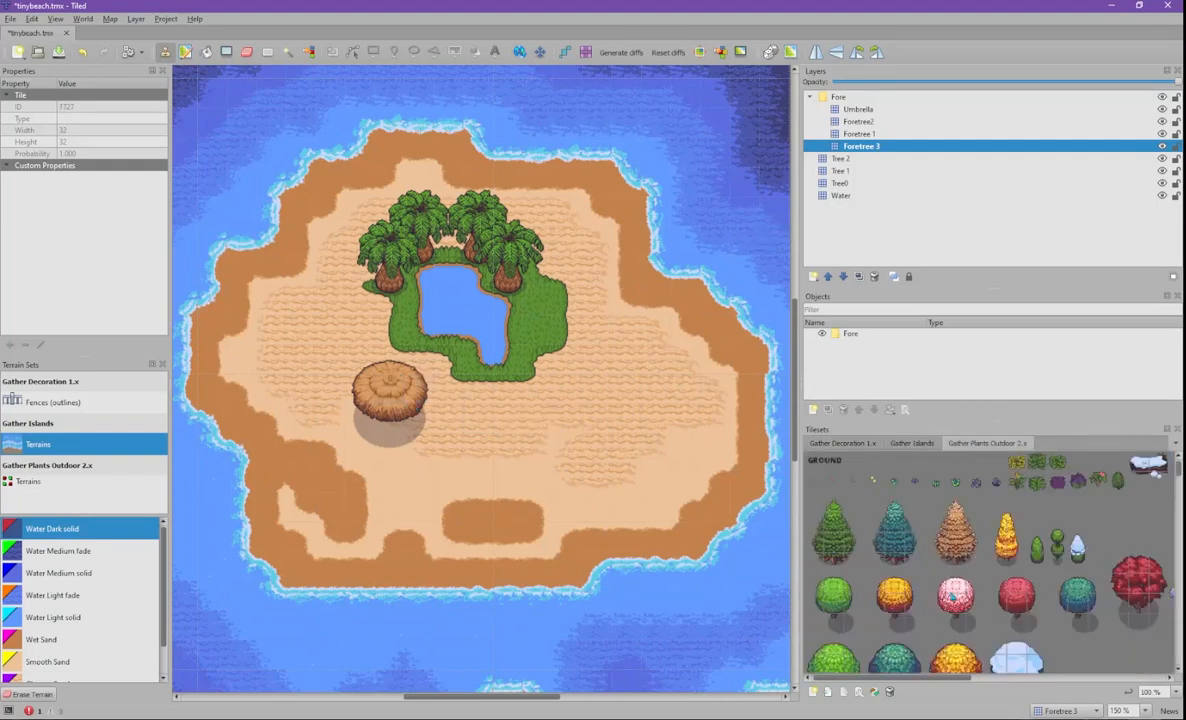
scroll(985, 570, down, 5)
scroll(980, 565, down, 10)
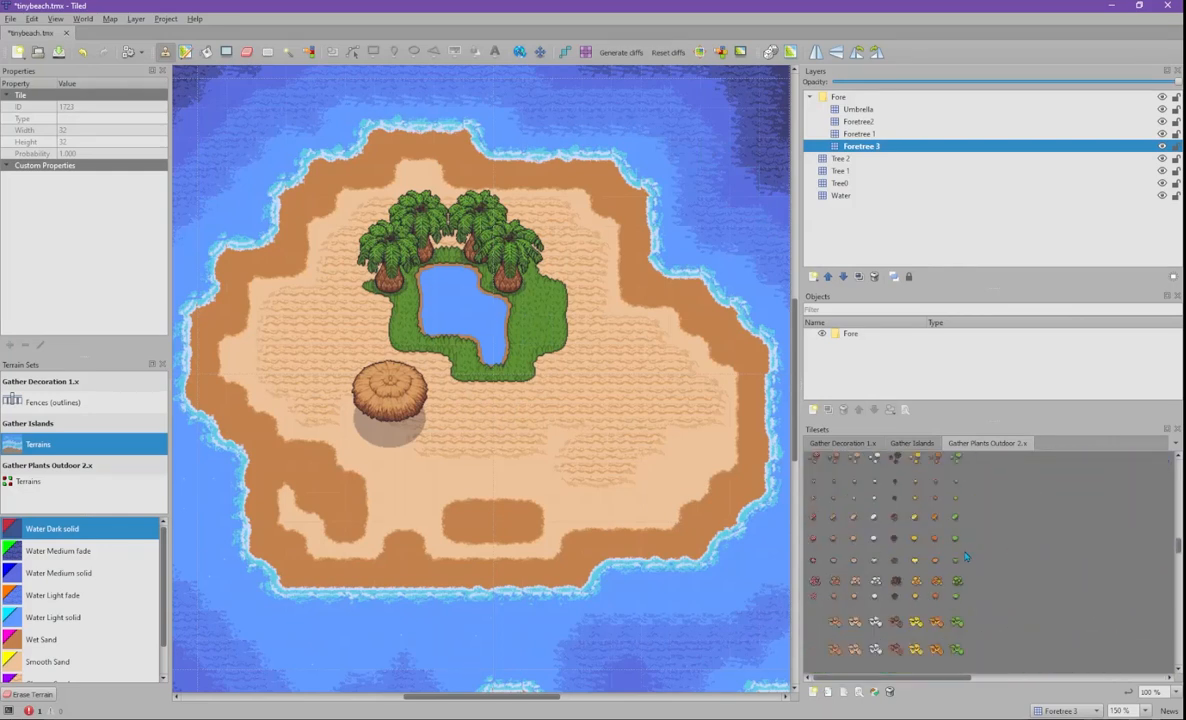
scroll(968, 570, up, 5)
scroll(978, 600, down, 2)
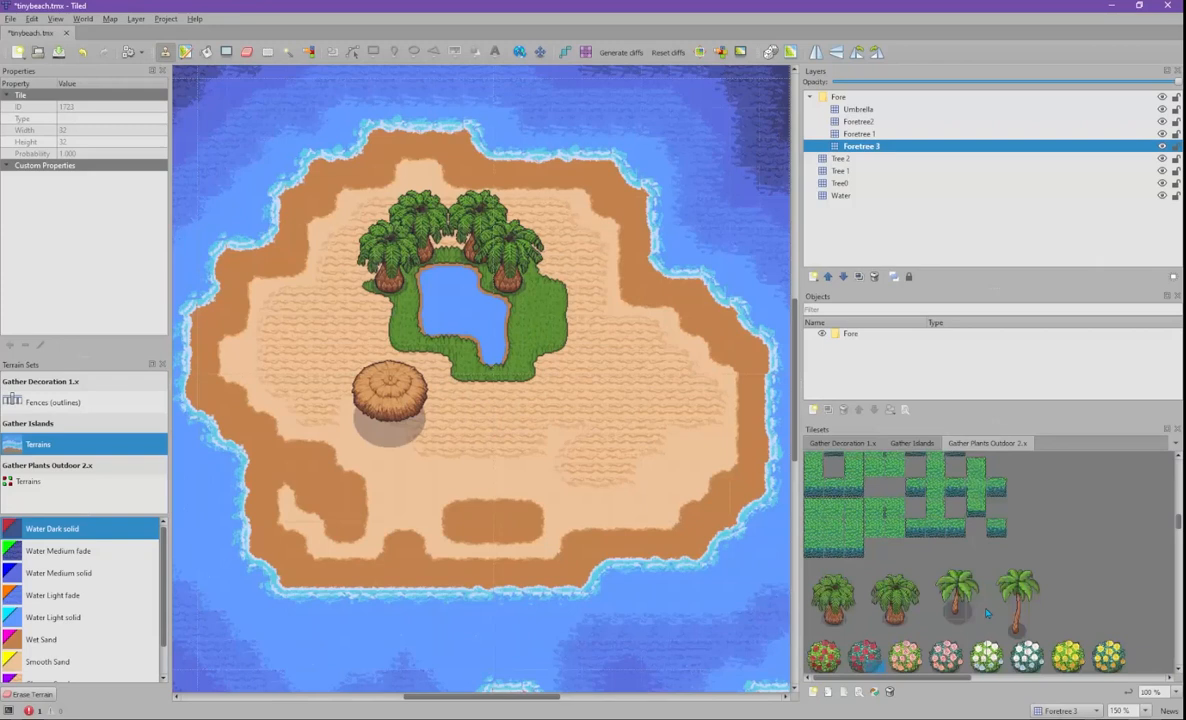
drag(939, 573, 987, 632)
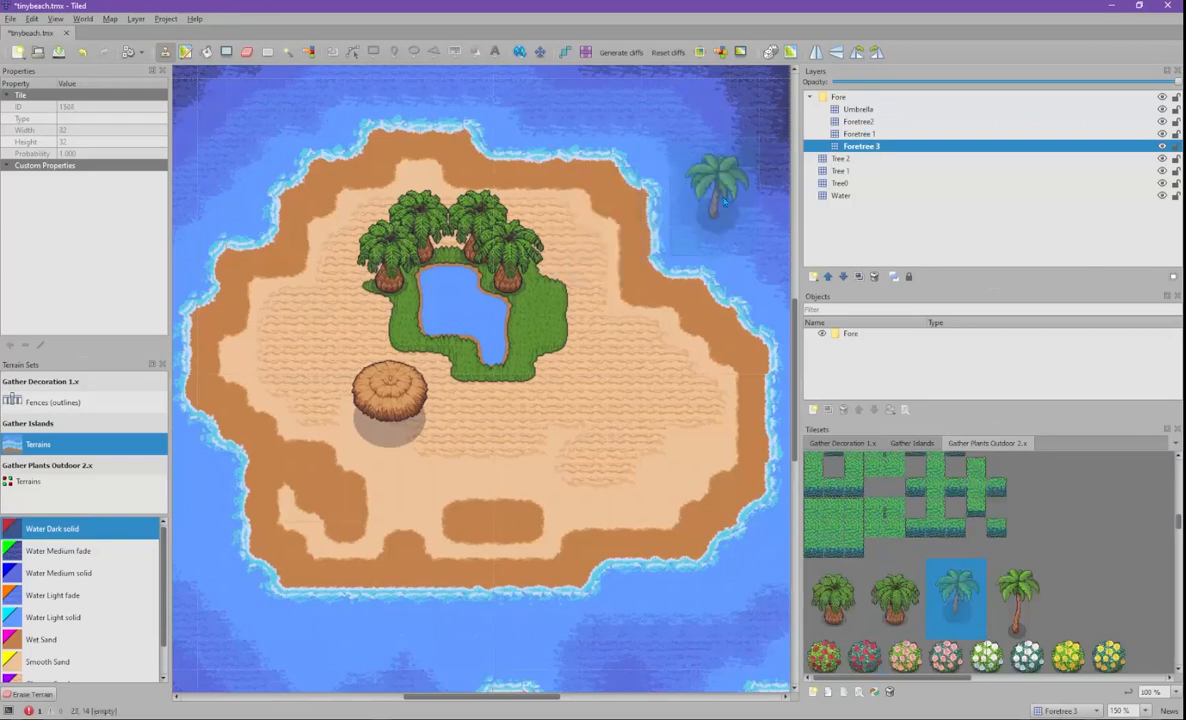
- Add a tile layer named Palm Trees and move it inside the Fore group
click(836, 98)
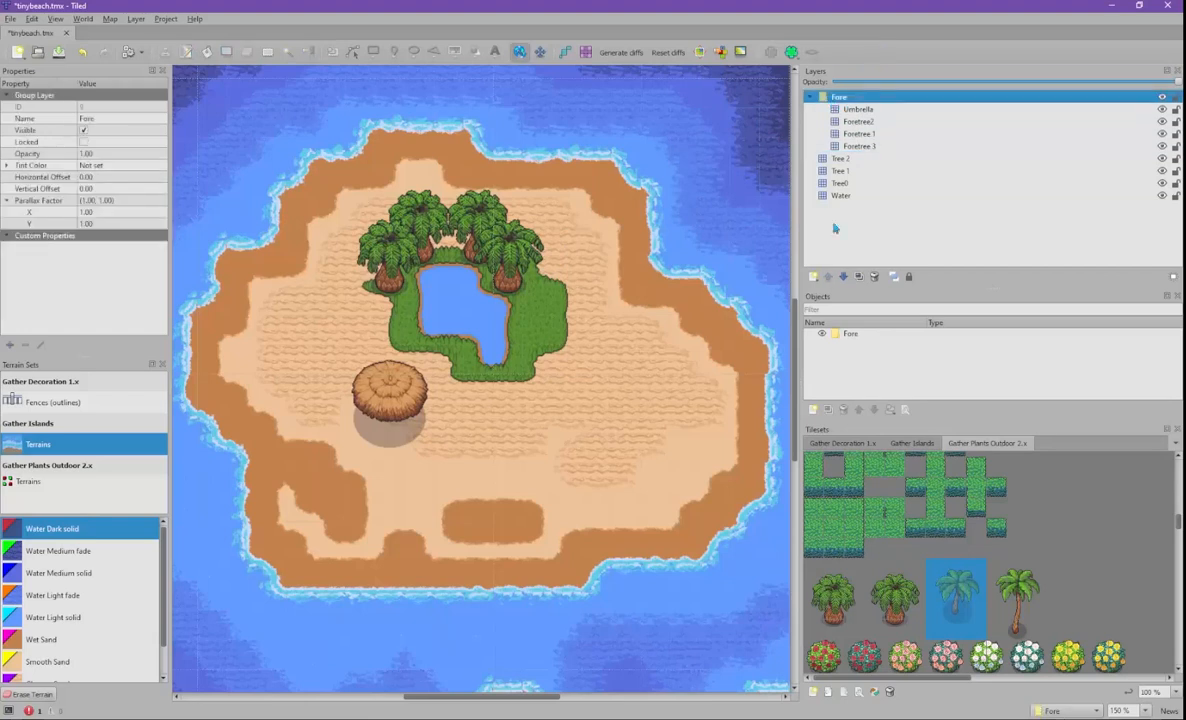
click(814, 278)
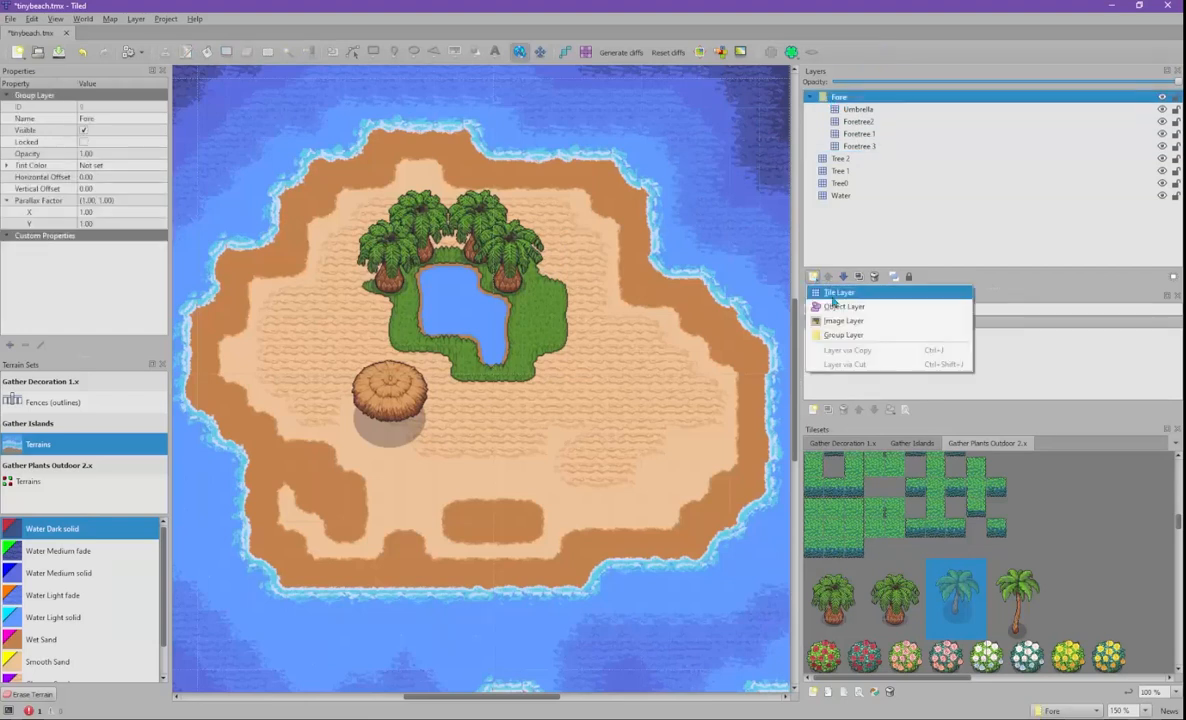
click(835, 295)
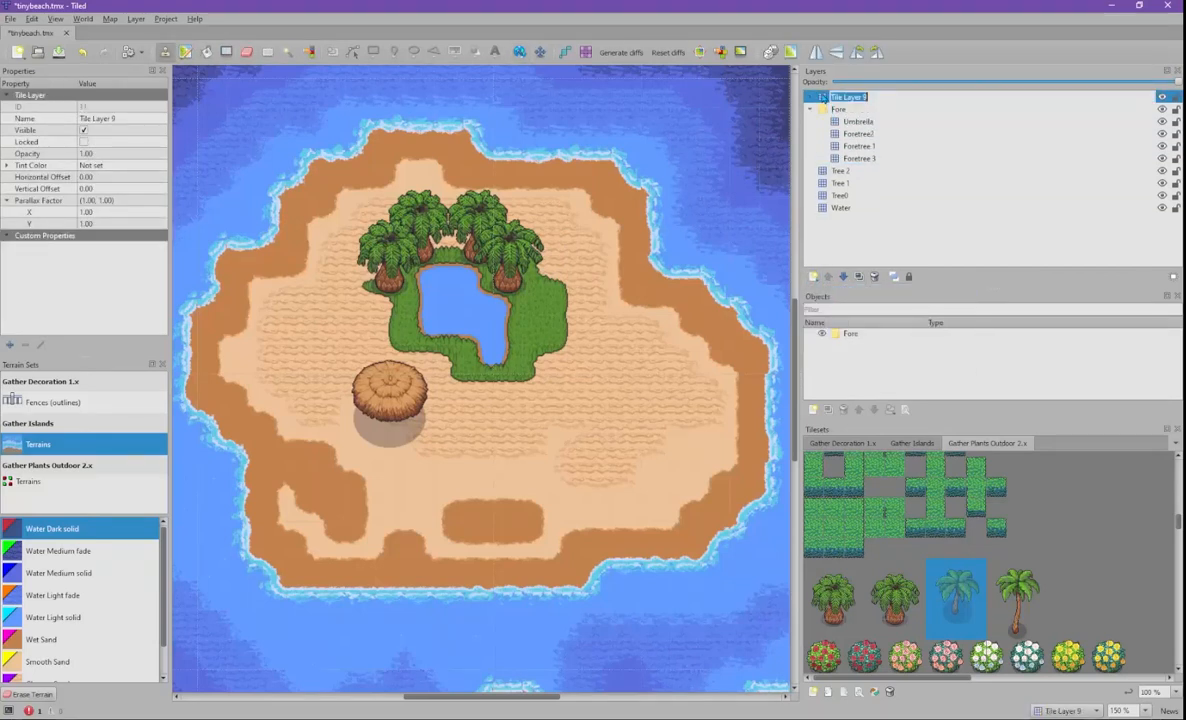
text(Falm Trees)
key(Return)
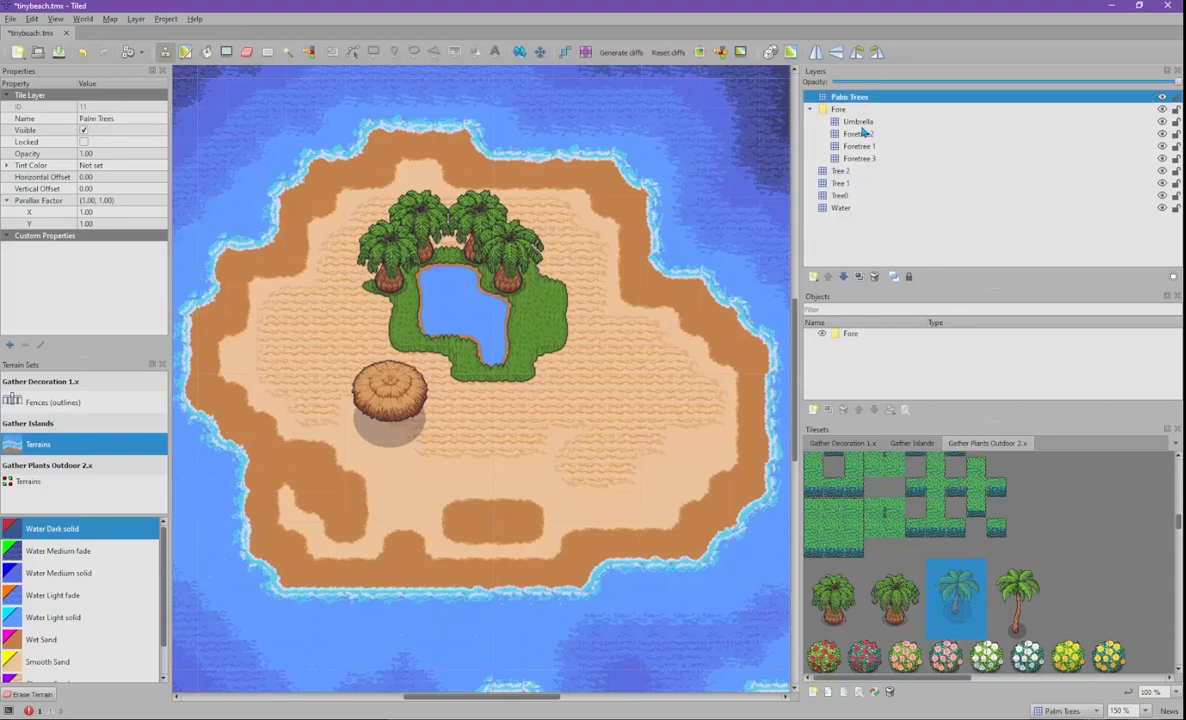
drag(849, 100, 905, 121)
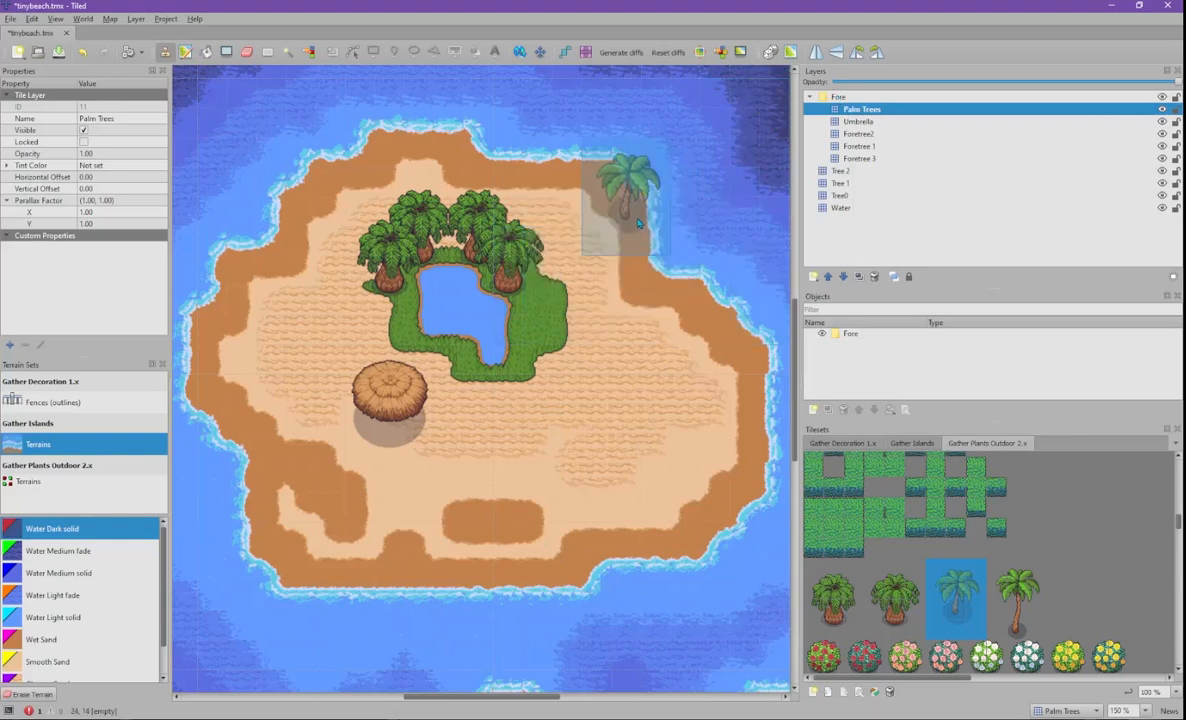
- Stamp palm trees on the island's upper-right, top-left and right shores
click(632, 222)
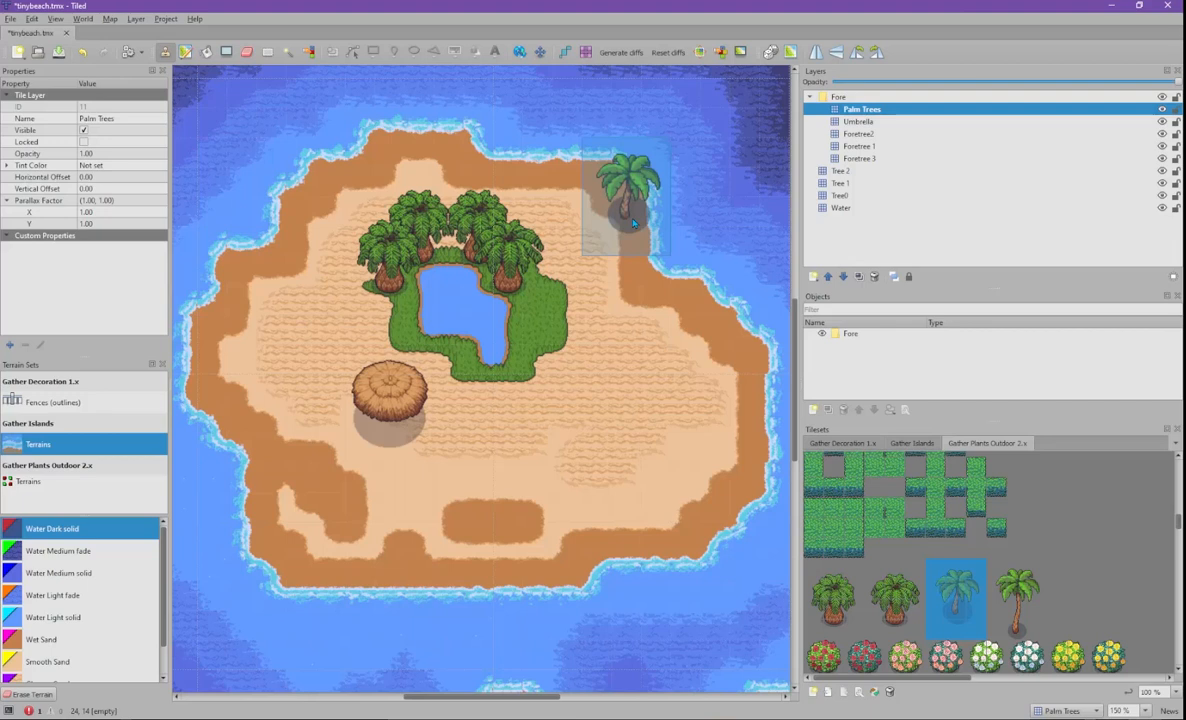
click(313, 197)
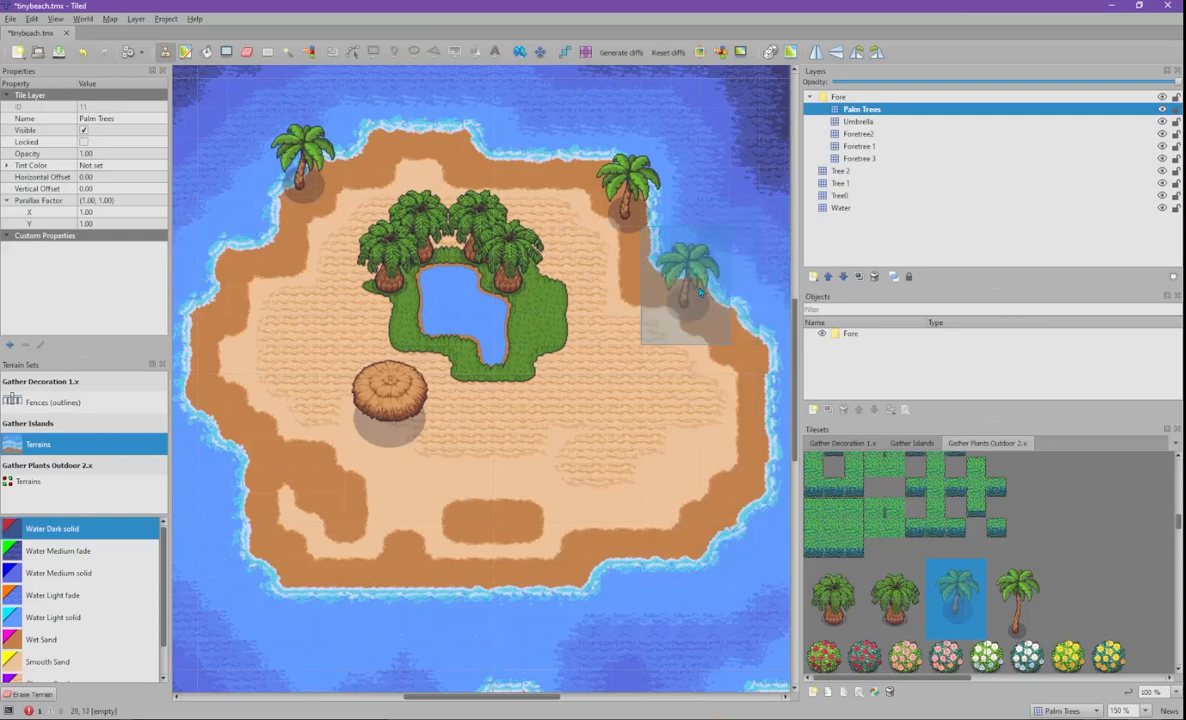
click(693, 292)
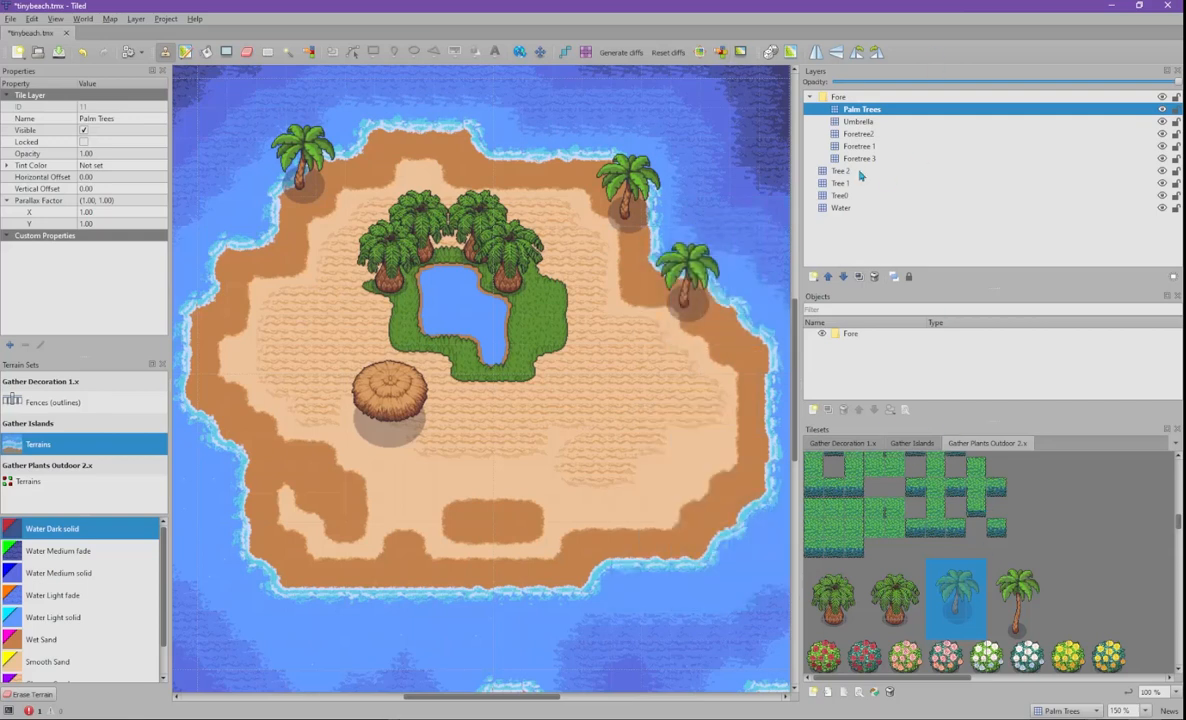
- Create a tile layer named Flowers directly above Tree 2
scroll(905, 604, down, 5)
scroll(905, 604, up, 1)
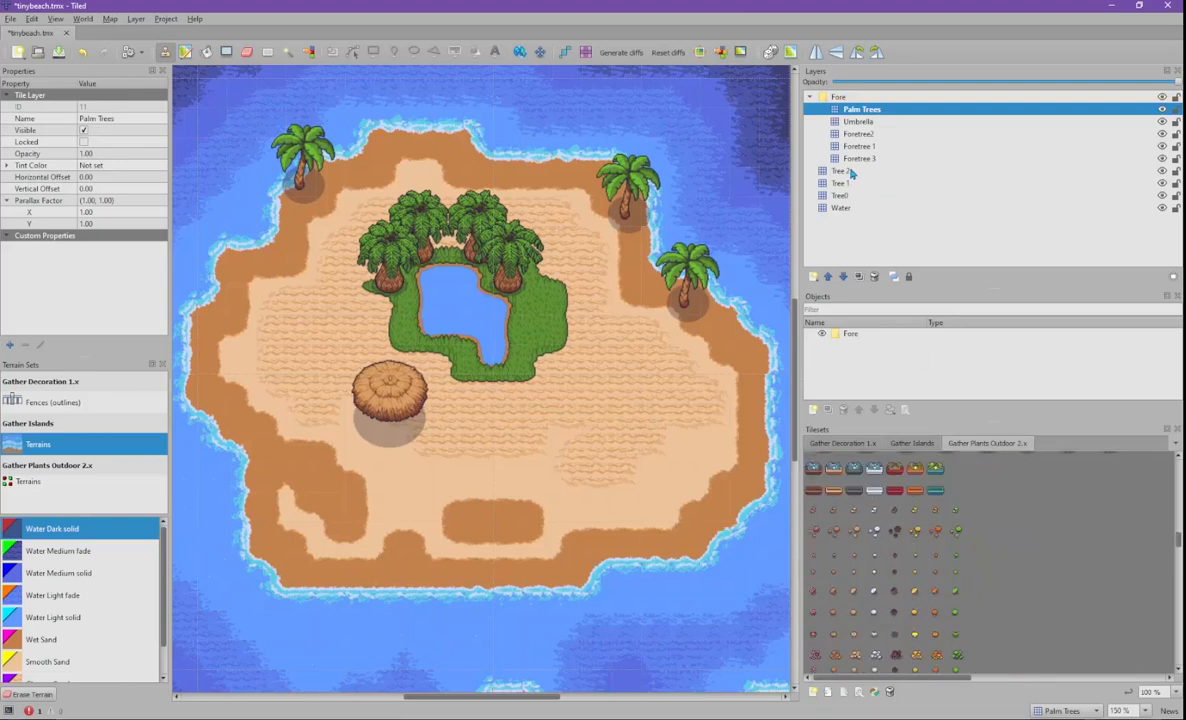
click(842, 171)
scroll(946, 563, down, 2)
scroll(928, 594, down, 4)
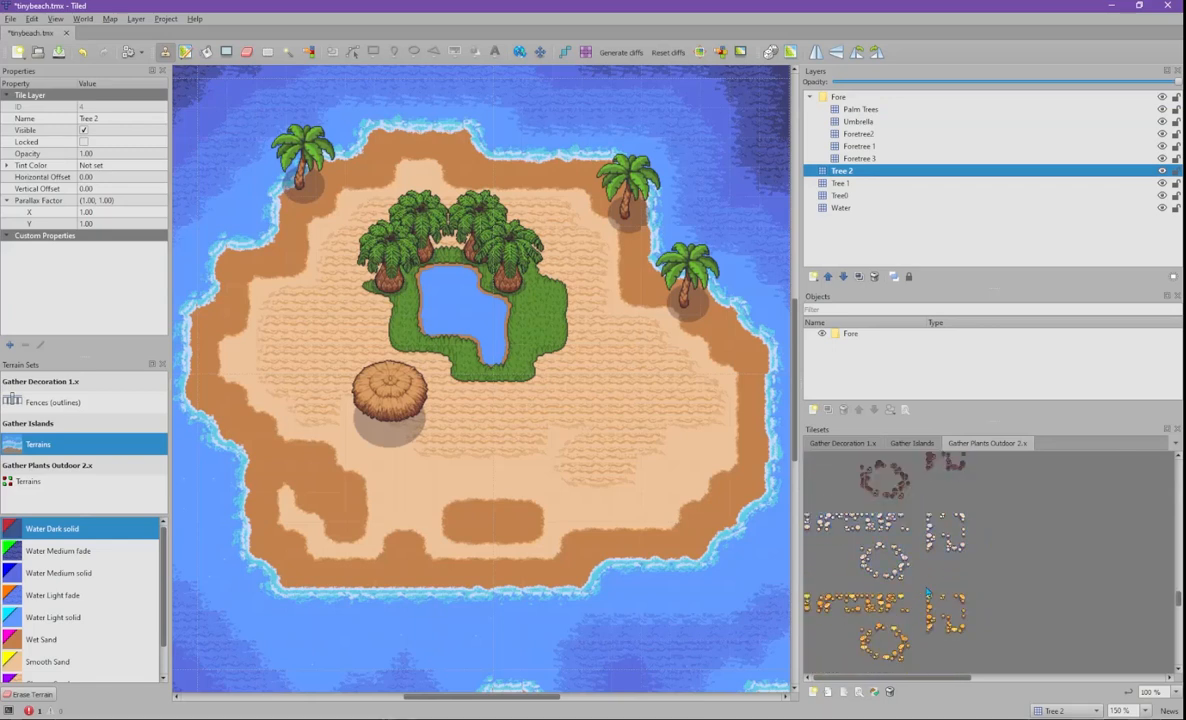
scroll(928, 594, up, 1)
click(813, 276)
click(845, 301)
text(Flowers)
key(Return)
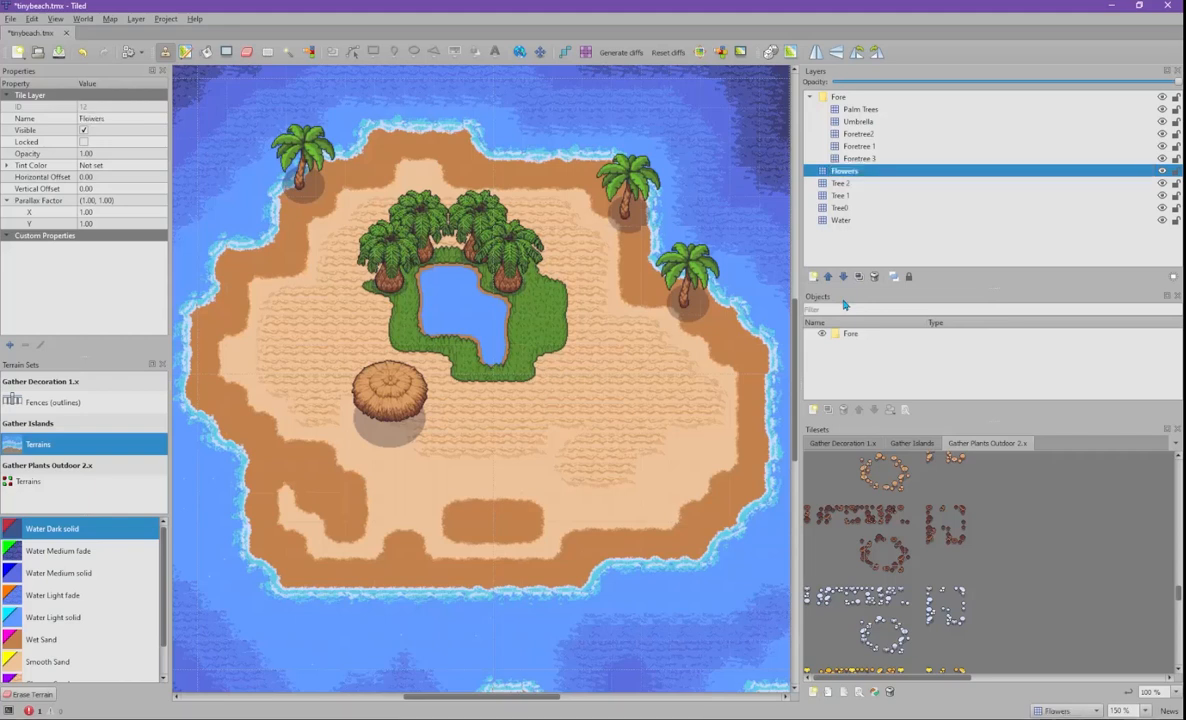
- Scroll through the Gather Plants Outdoor 2.x tileset to browse its plant tiles
scroll(953, 617, down, 5)
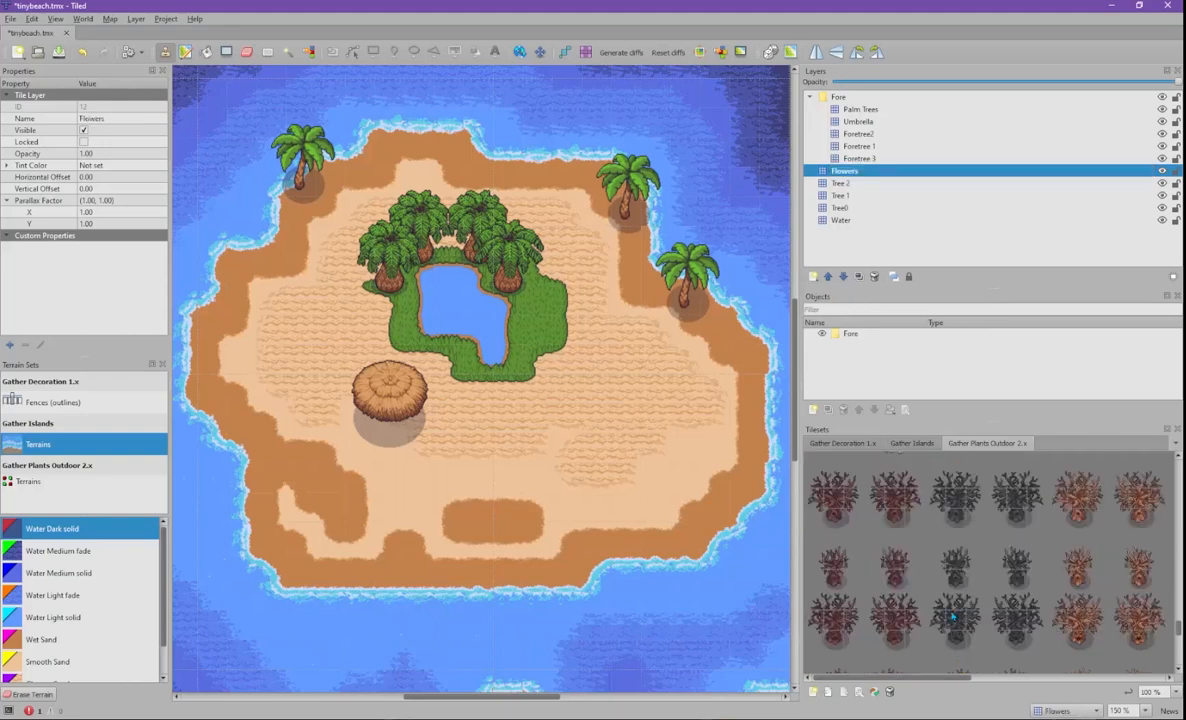
scroll(953, 617, down, 4)
scroll(953, 617, up, 6)
scroll(953, 617, up, 5)
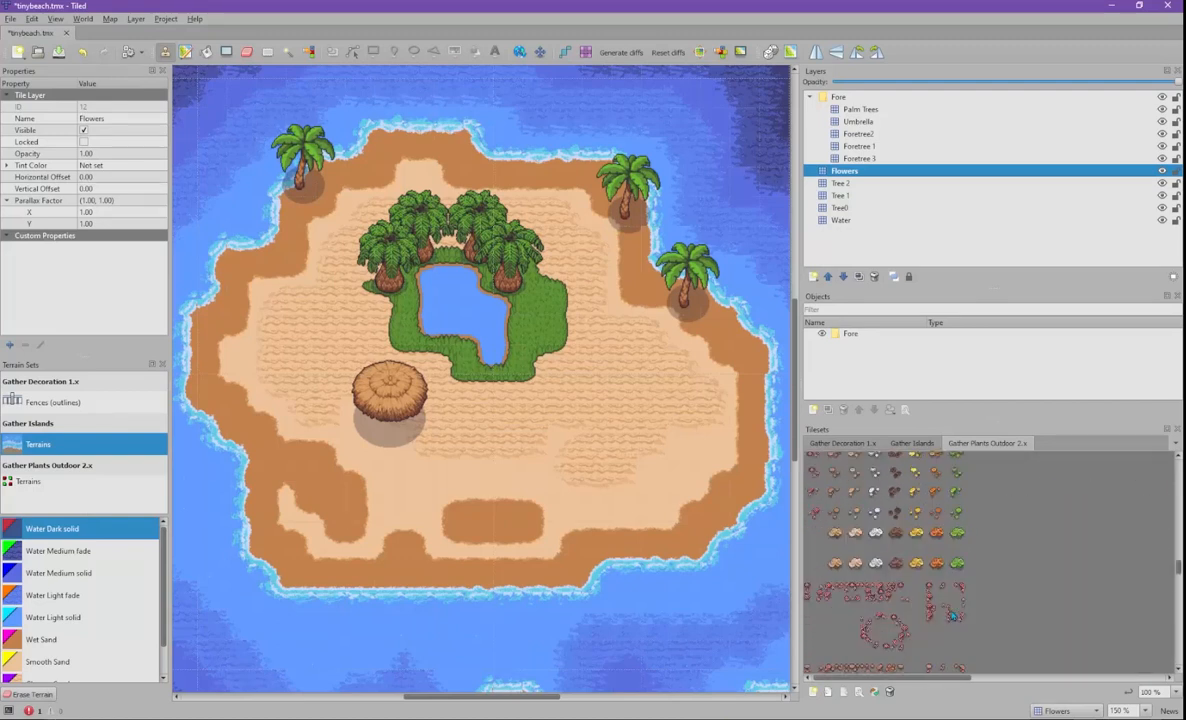
scroll(953, 615, down, 2)
scroll(902, 538, up, 11)
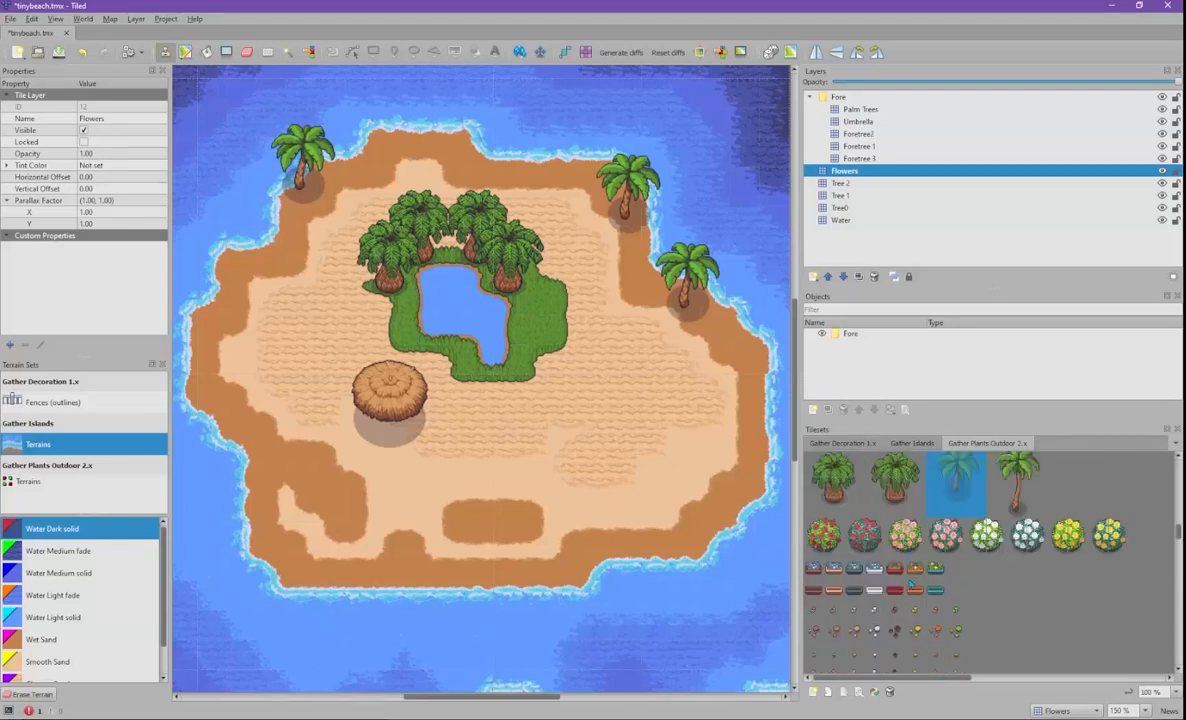
scroll(911, 566, up, 8)
scroll(911, 566, down, 8)
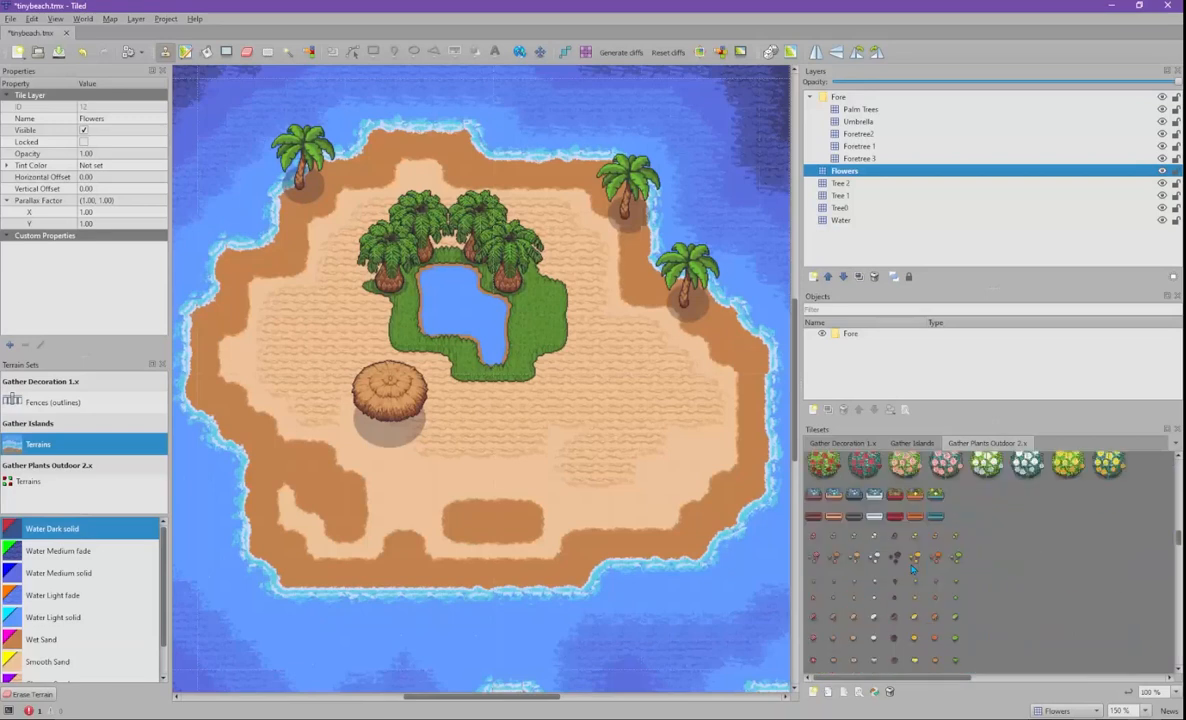
scroll(912, 568, down, 5)
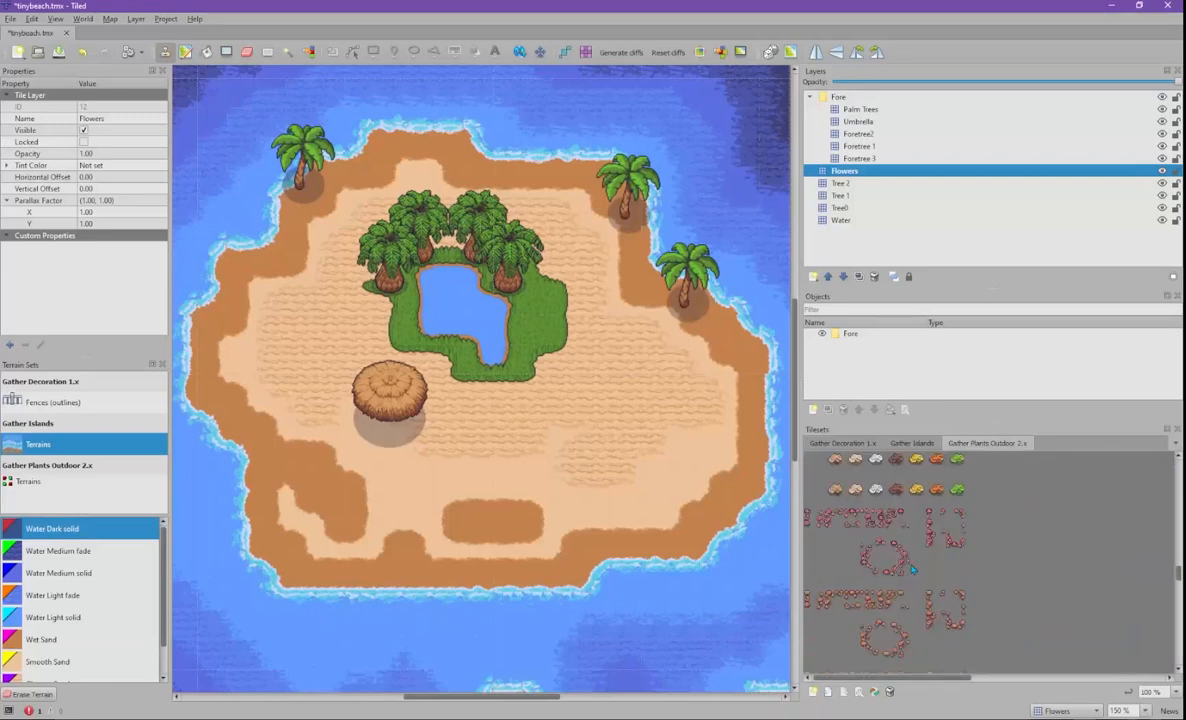
scroll(911, 568, down, 6)
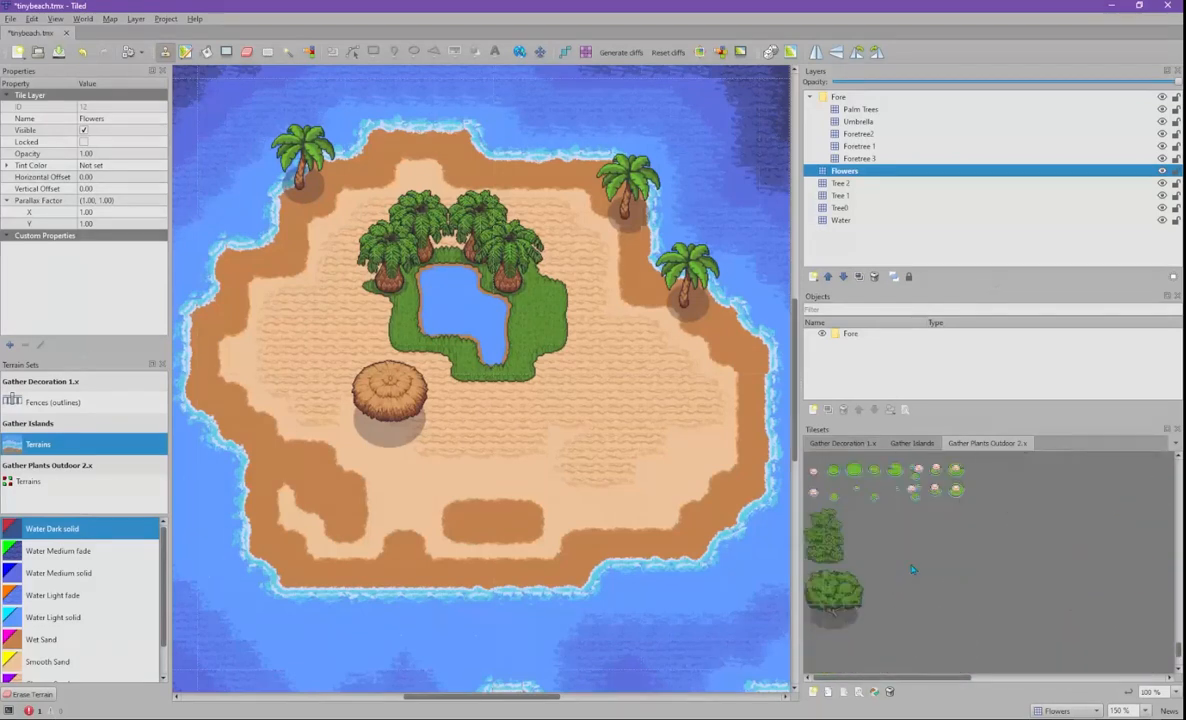
scroll(911, 568, up, 8)
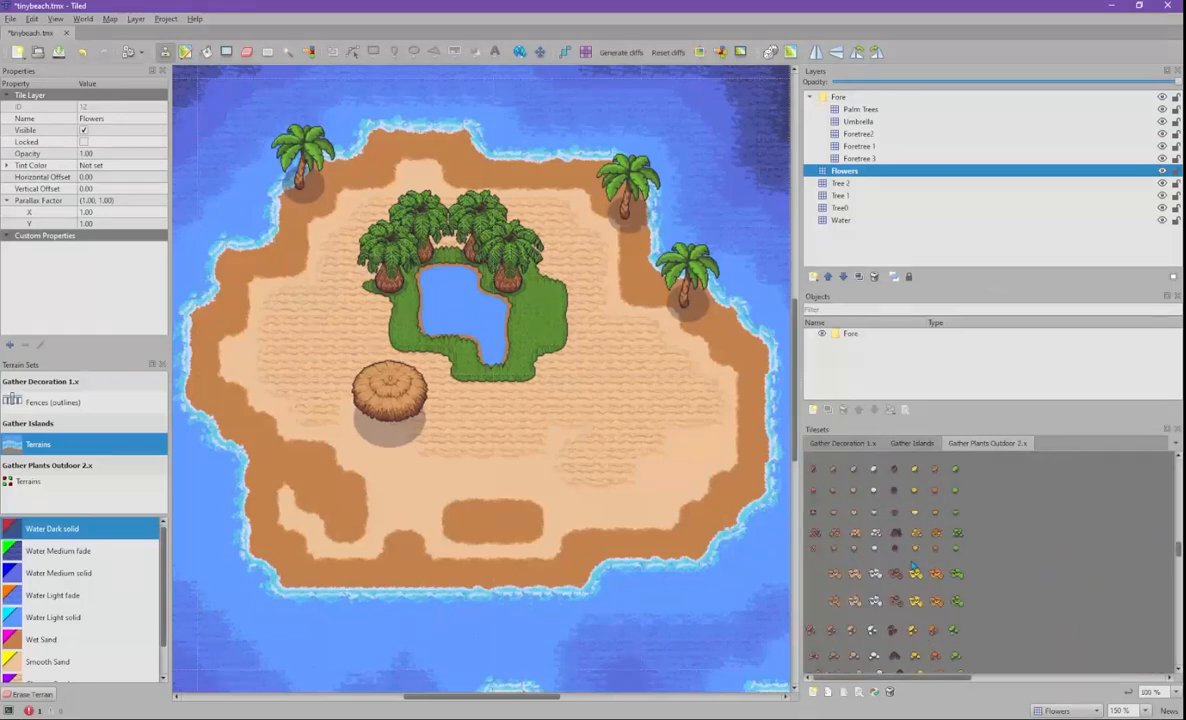
scroll(912, 565, up, 5)
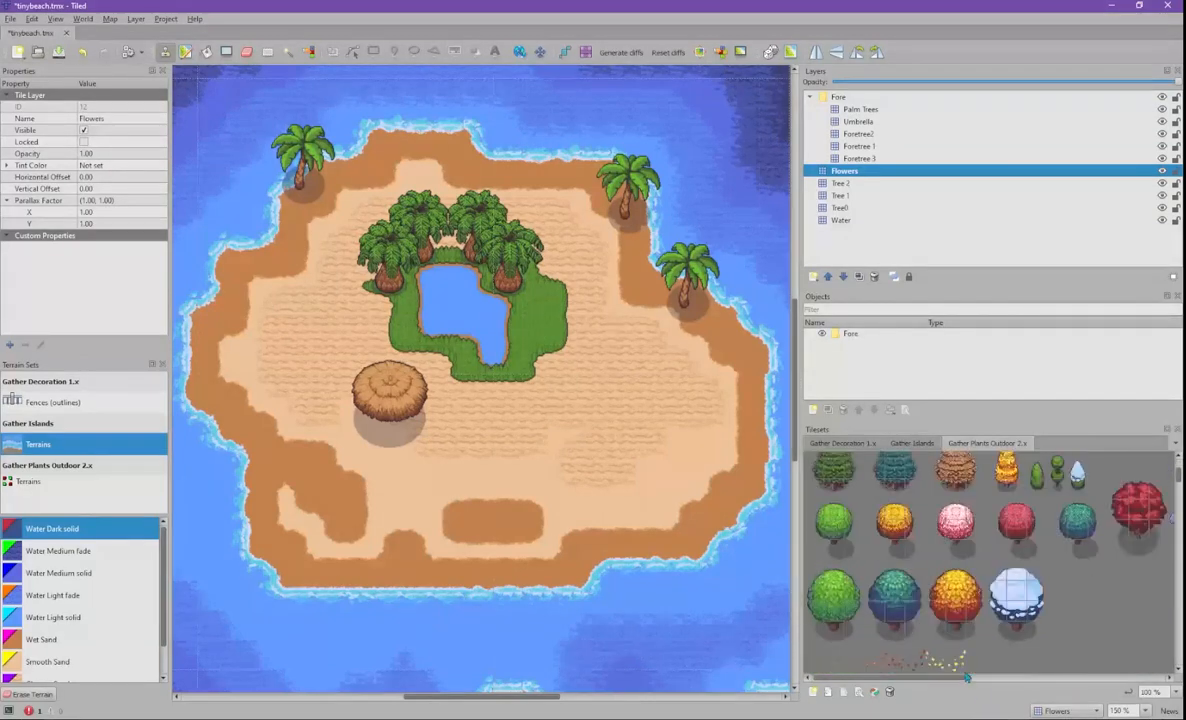
drag(980, 687, 1088, 688)
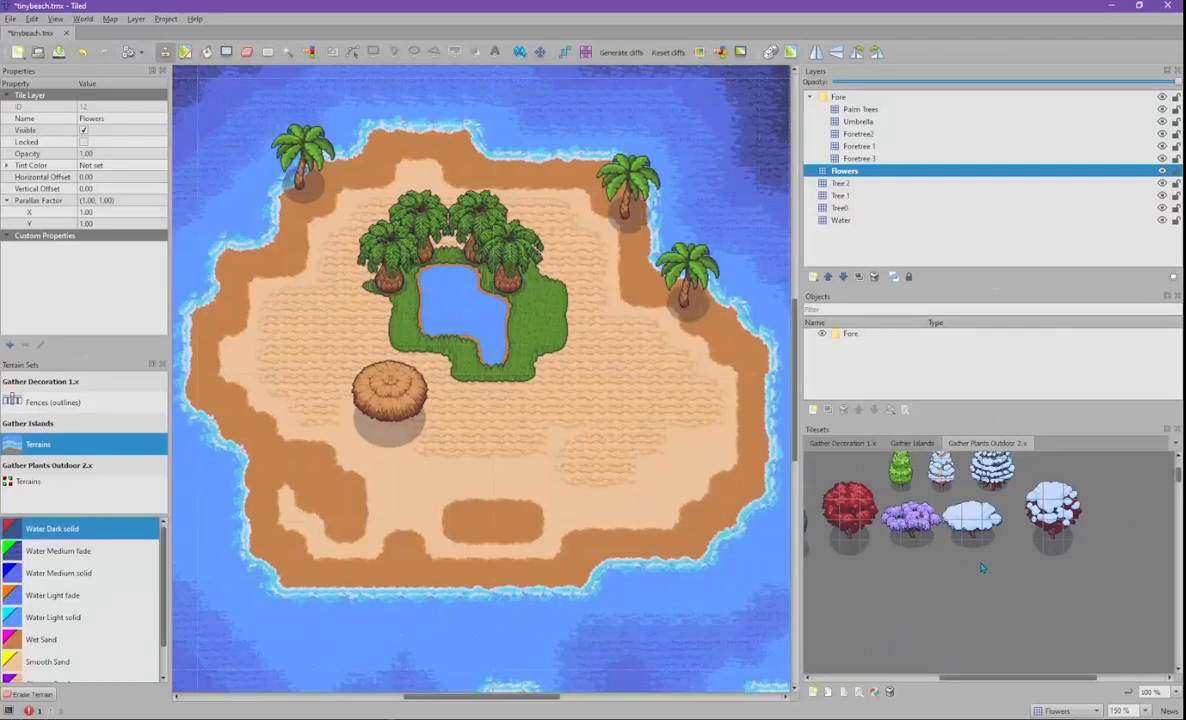
mouse_move(1178, 473)
mouse_down()
mouse_move(1168, 645)
mouse_move(1178, 468)
mouse_up()
drag(940, 678, 809, 678)
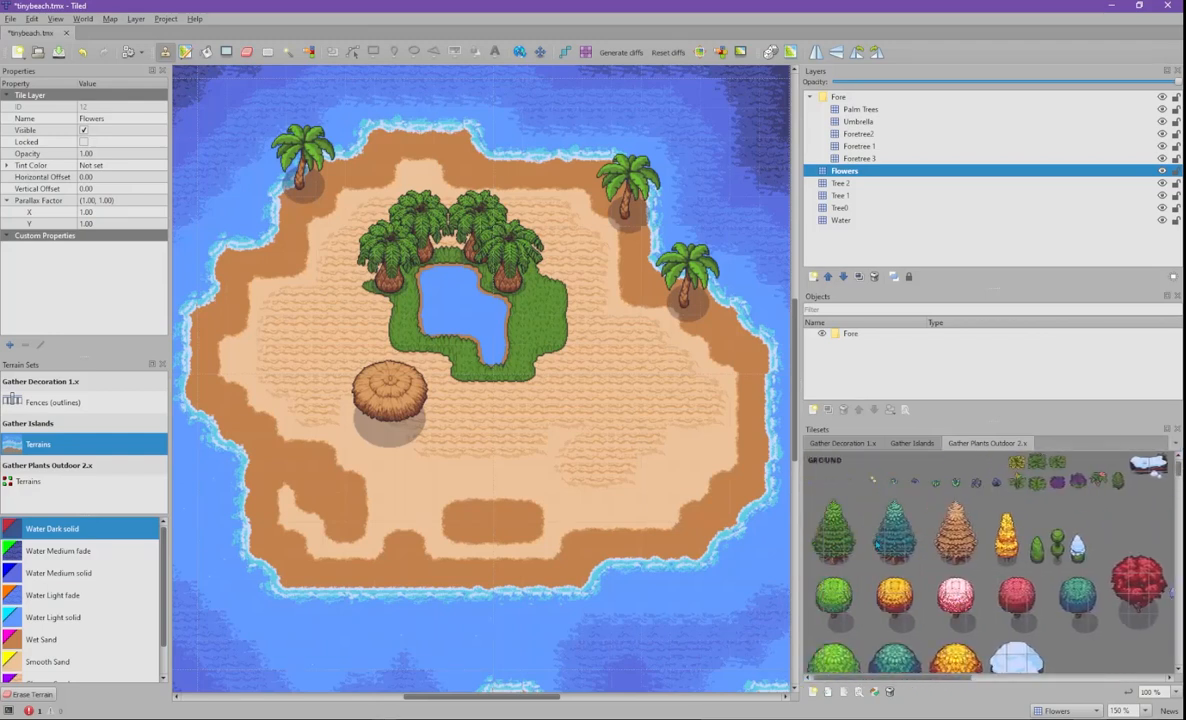
- Stamp two yellow flowers and a small plant on the grass along the pond's edge
click(831, 484)
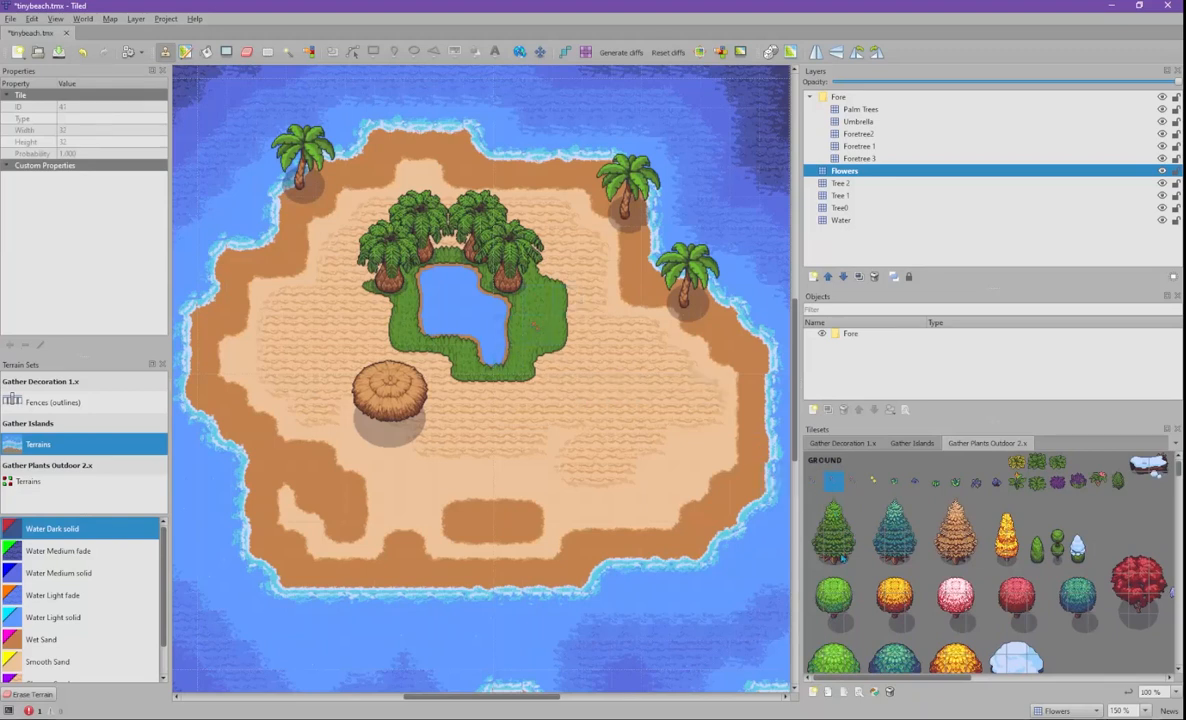
click(873, 481)
click(535, 295)
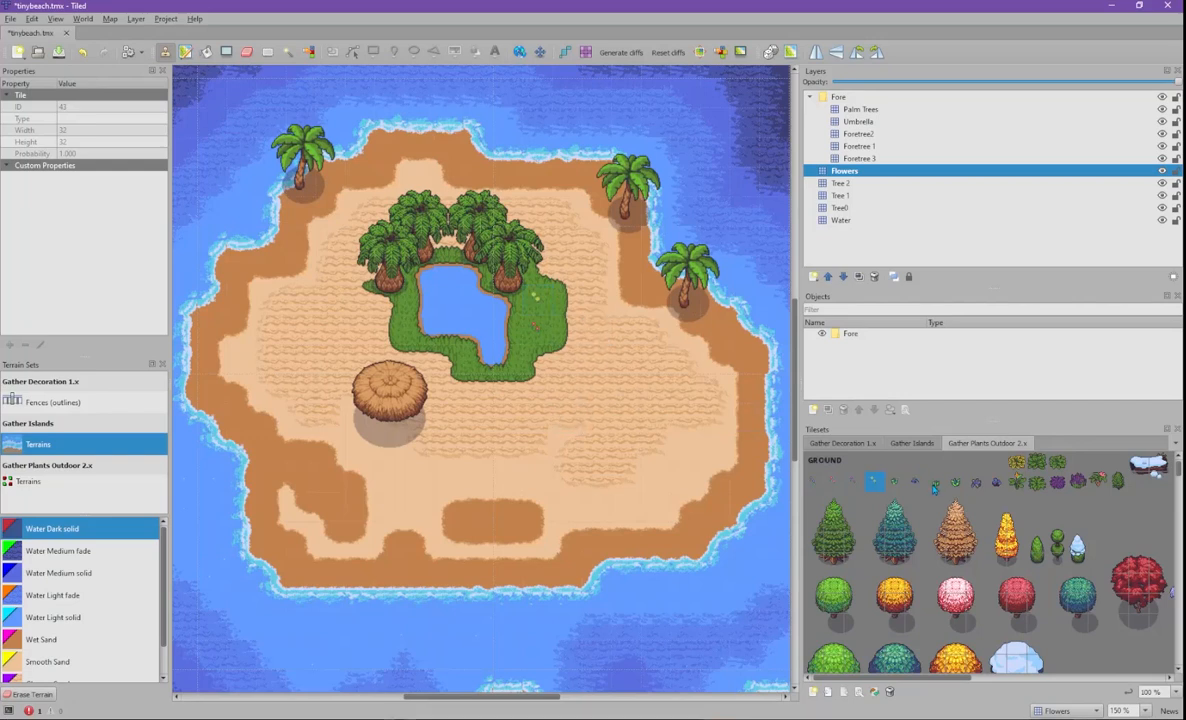
click(565, 300)
click(955, 481)
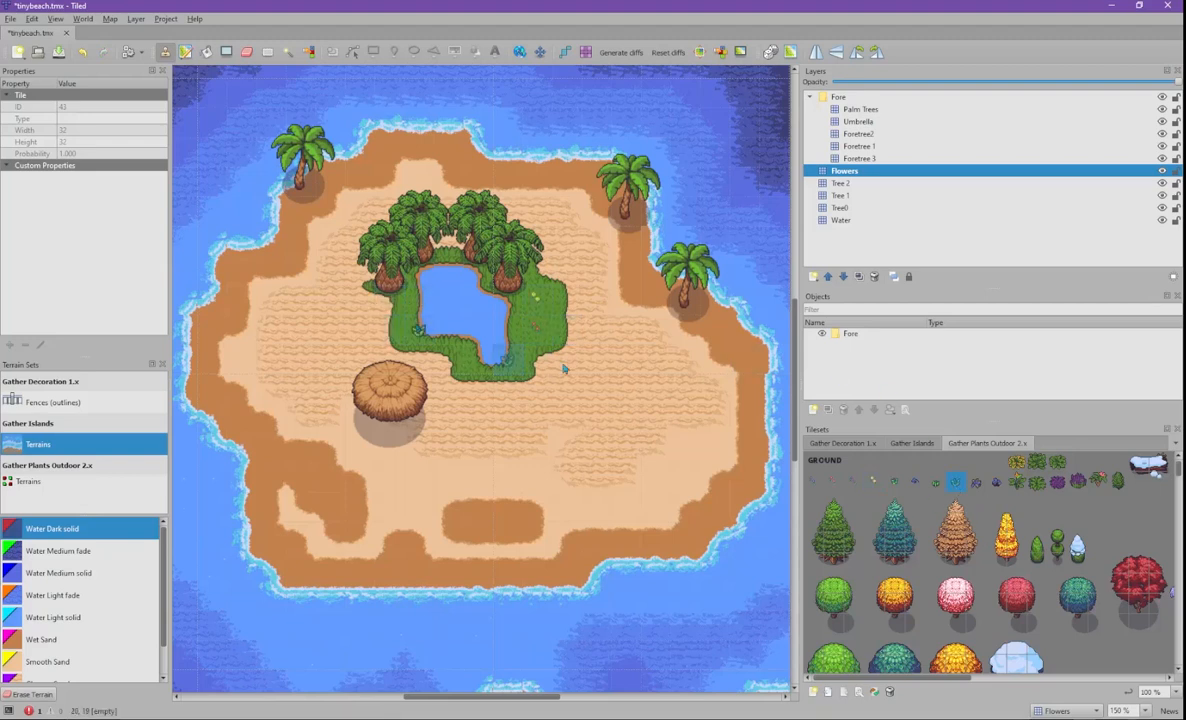
click(482, 278)
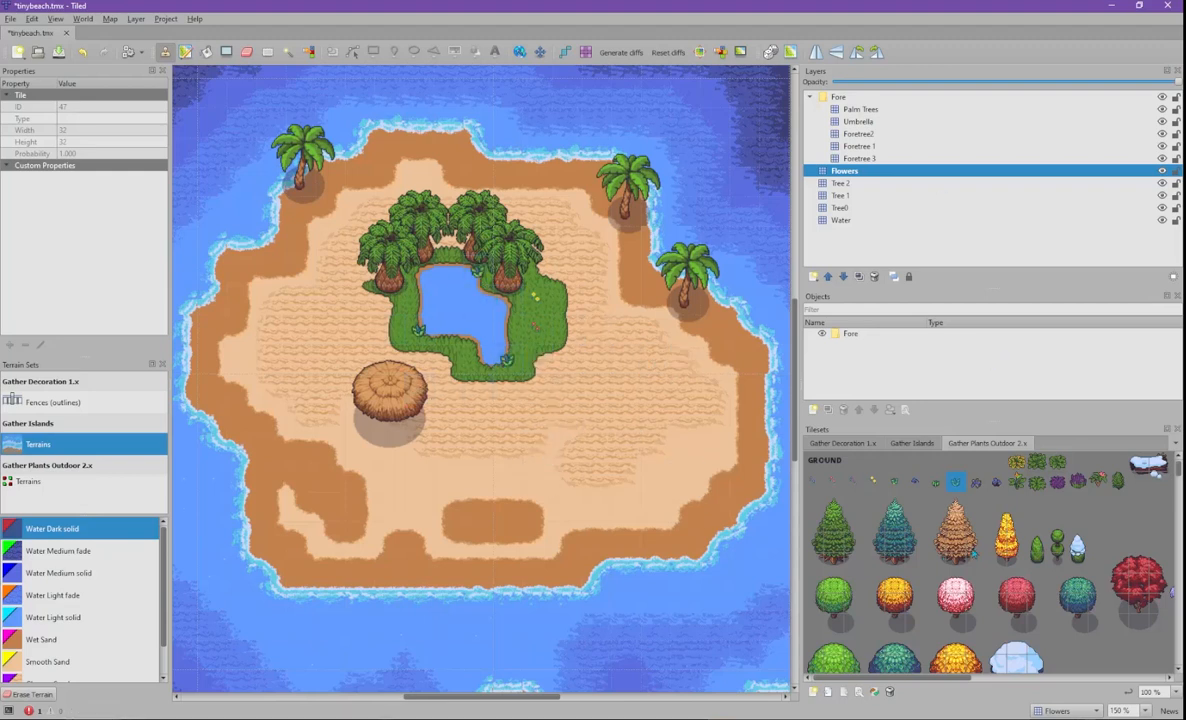
- Switch the palette via Gather Islands to the Gather Decoration 1.x tileset
scroll(979, 541, down, 5)
scroll(979, 541, down, 5)
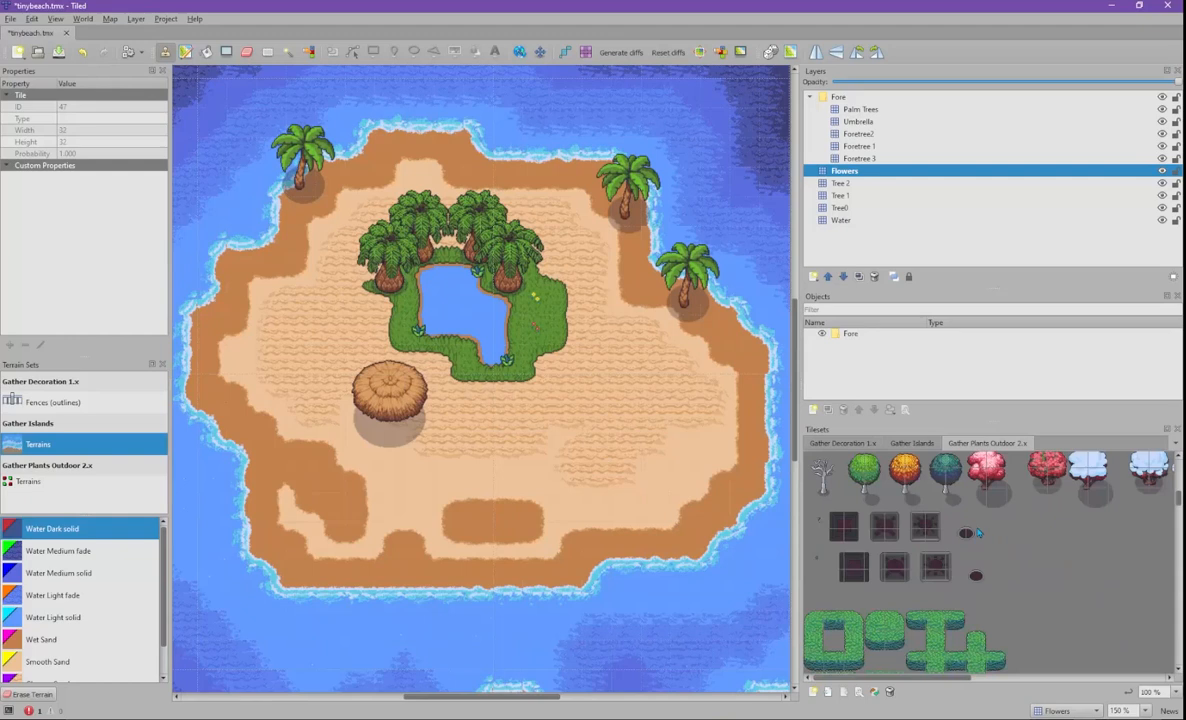
click(905, 443)
click(845, 443)
scroll(1146, 562, down, 5)
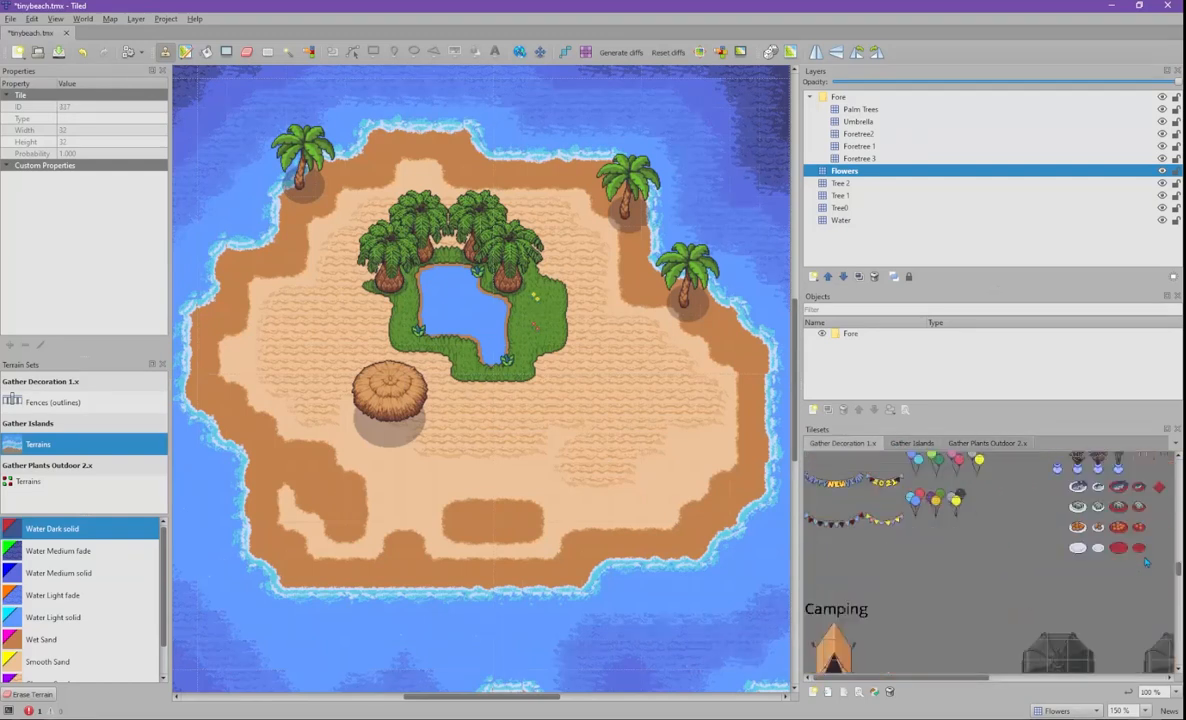
scroll(970, 508, up, 2)
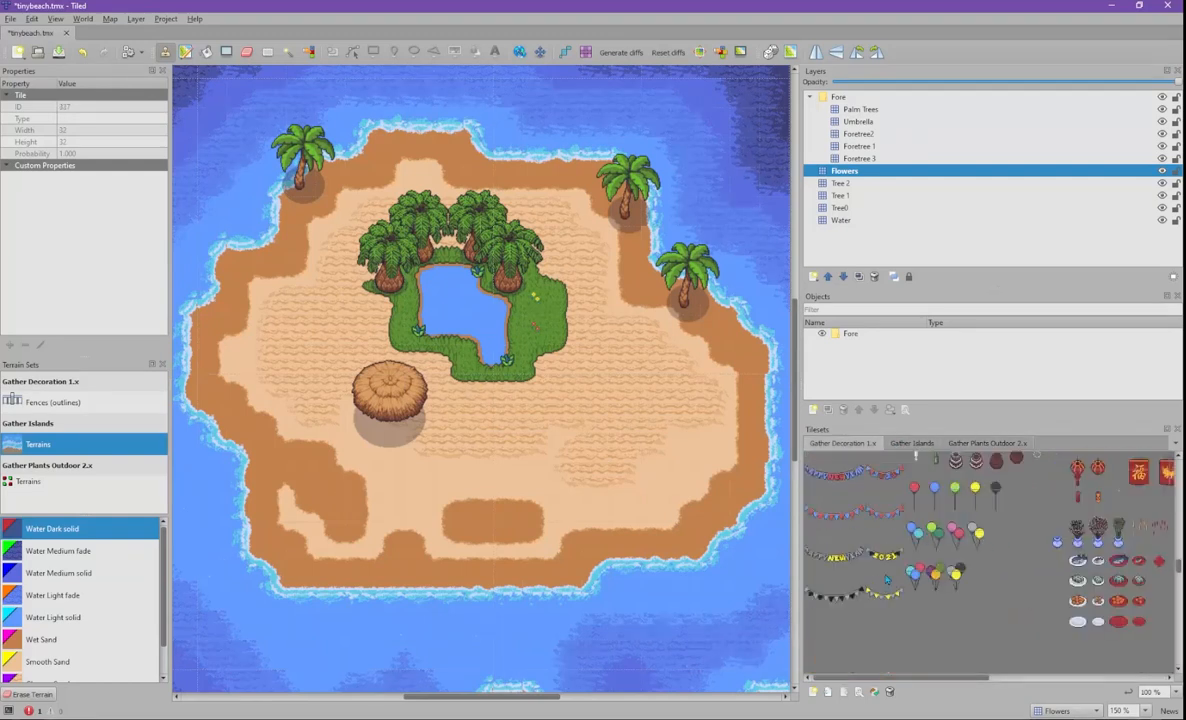
- Stamp the red-and-blue umbrella on the Umbrella layer, on the sand right of the pond
scroll(942, 590, down, 3)
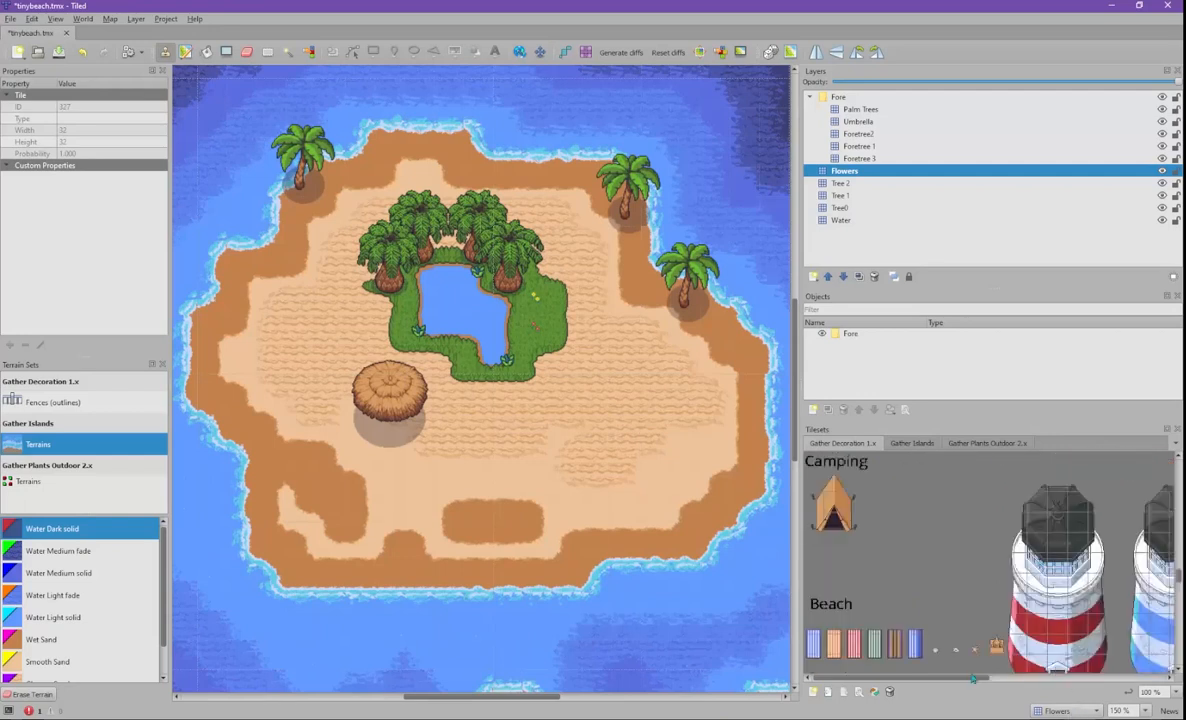
mouse_move(974, 679)
mouse_down()
mouse_move(1100, 679)
mouse_move(962, 679)
mouse_up()
mouse_move(1179, 583)
mouse_down()
mouse_move(1177, 602)
mouse_move(1165, 566)
mouse_move(1157, 589)
mouse_up()
drag(991, 680, 1165, 676)
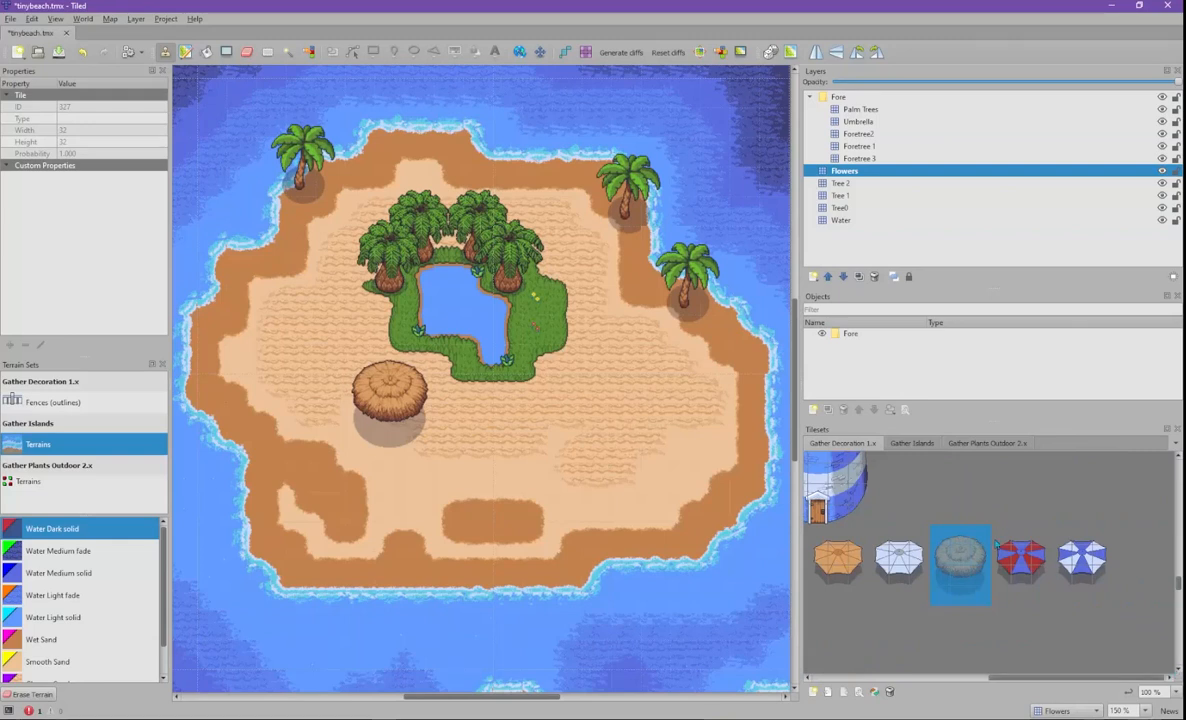
click(1045, 586)
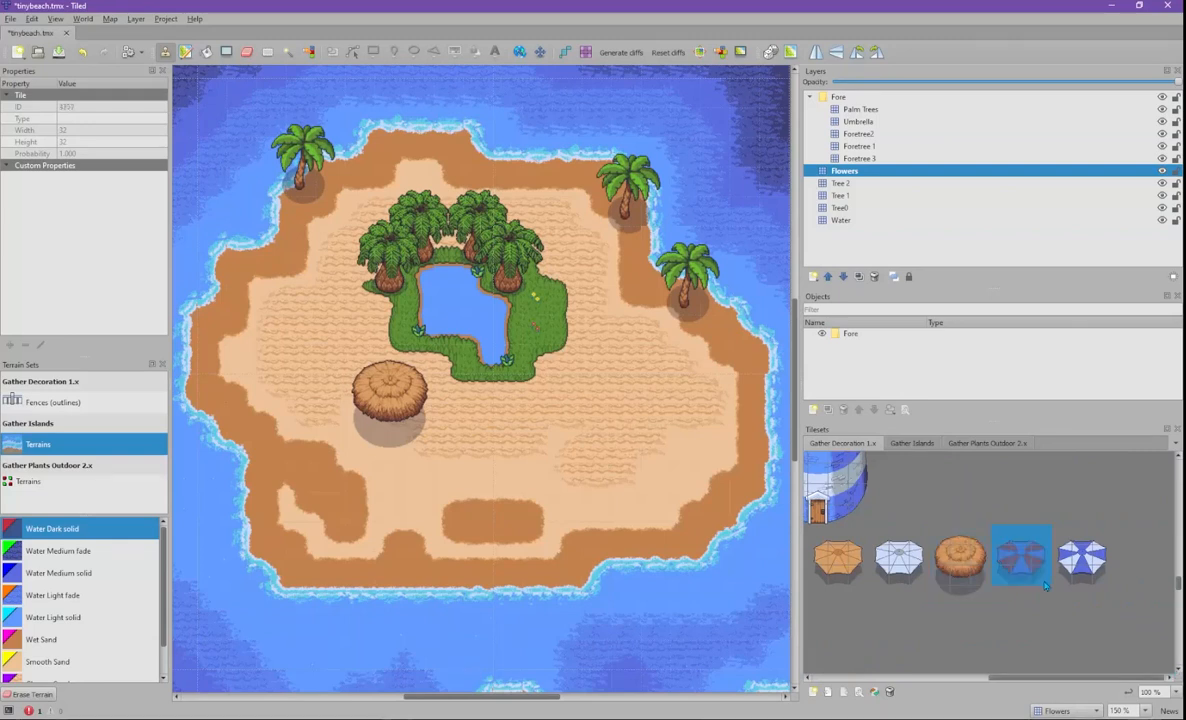
click(860, 122)
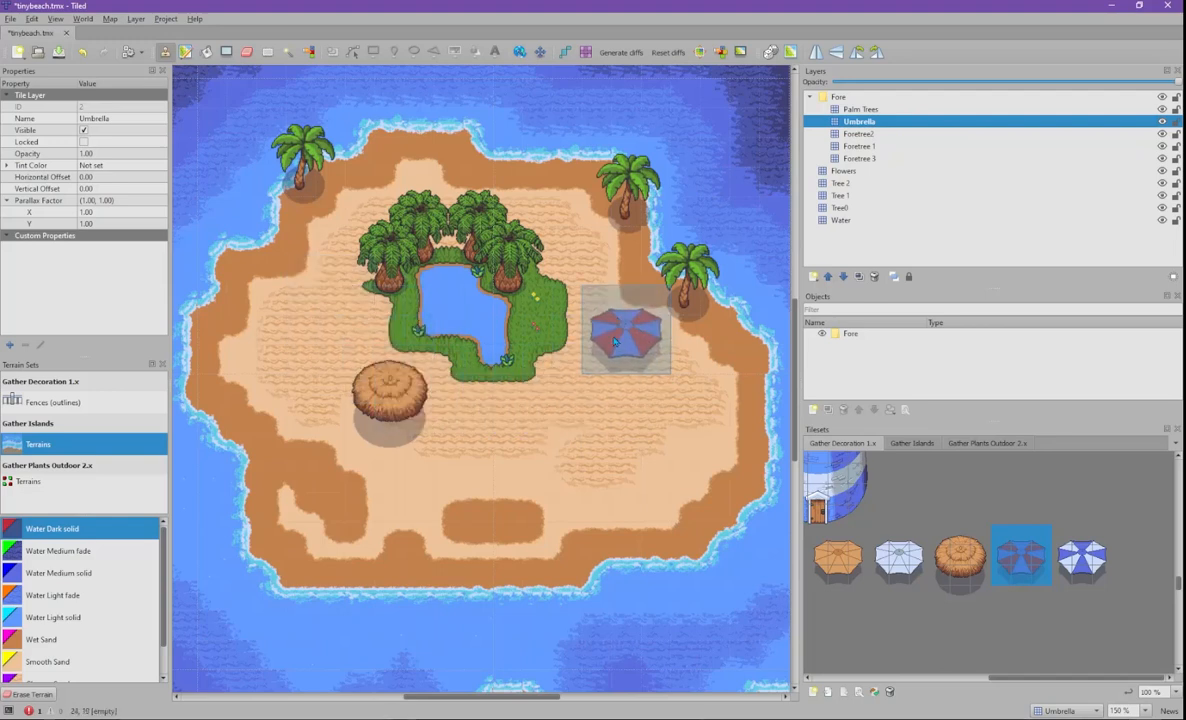
click(615, 343)
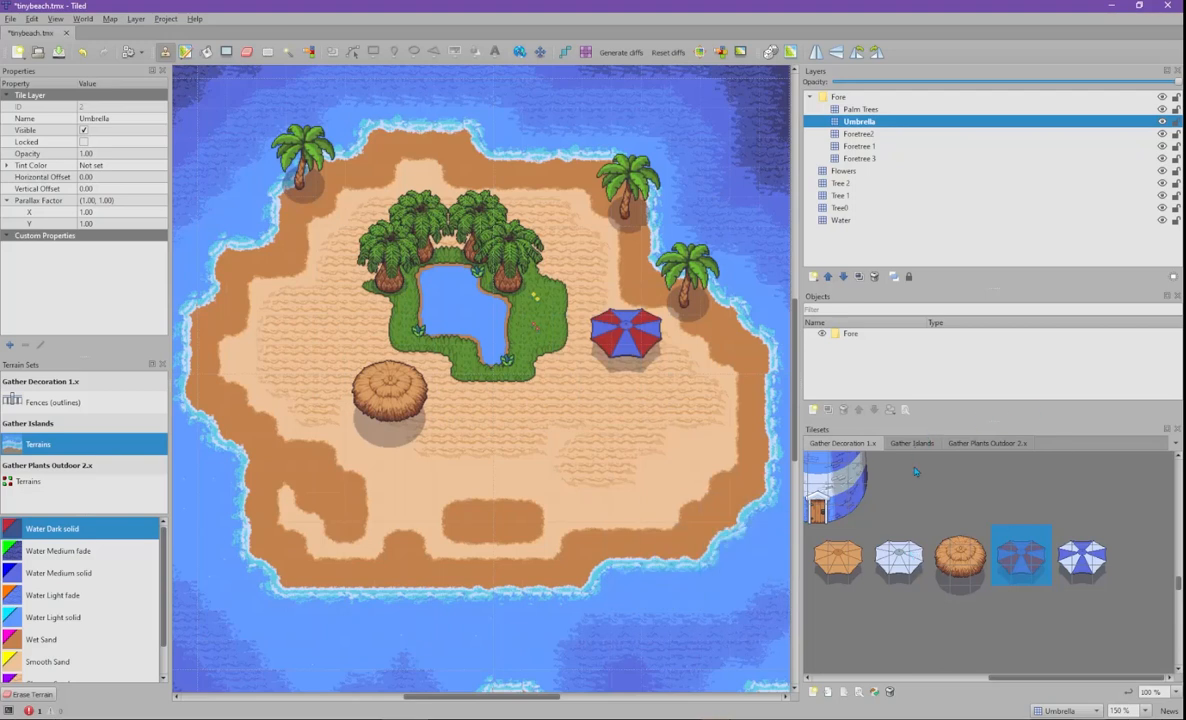
drag(1013, 678, 866, 680)
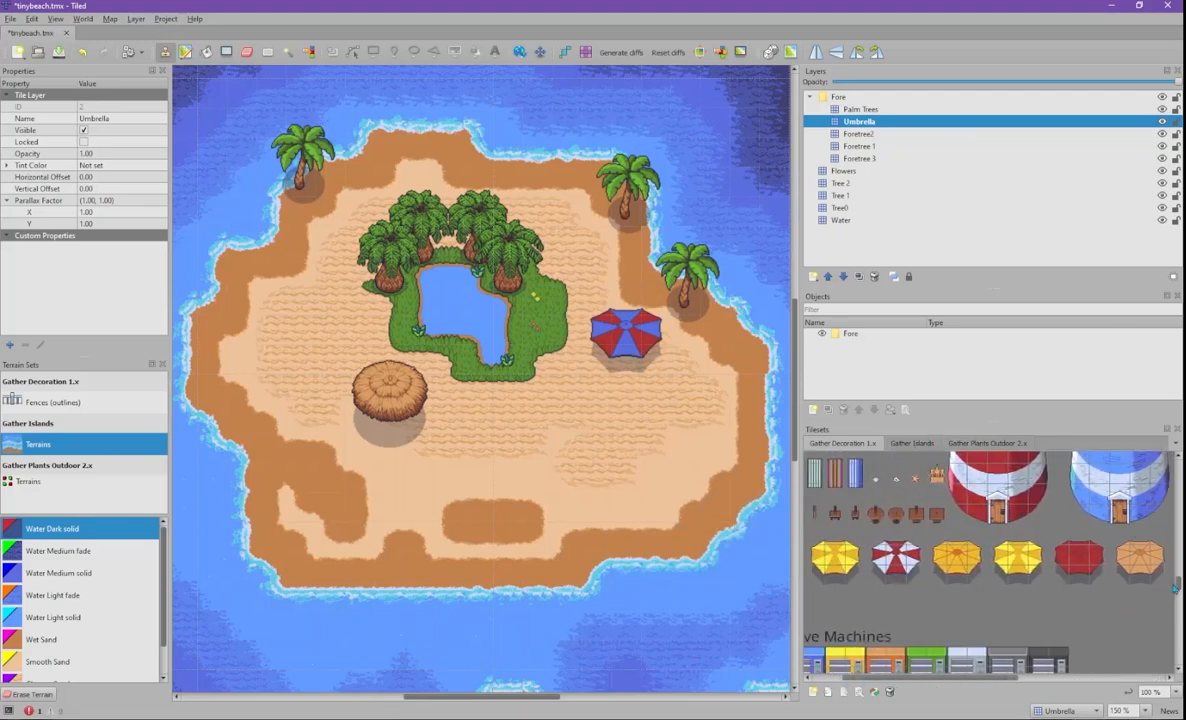
- Select the blue lighthouse as a stamp and preview it at several island spots without placing it
scroll(1174, 587, up, 3)
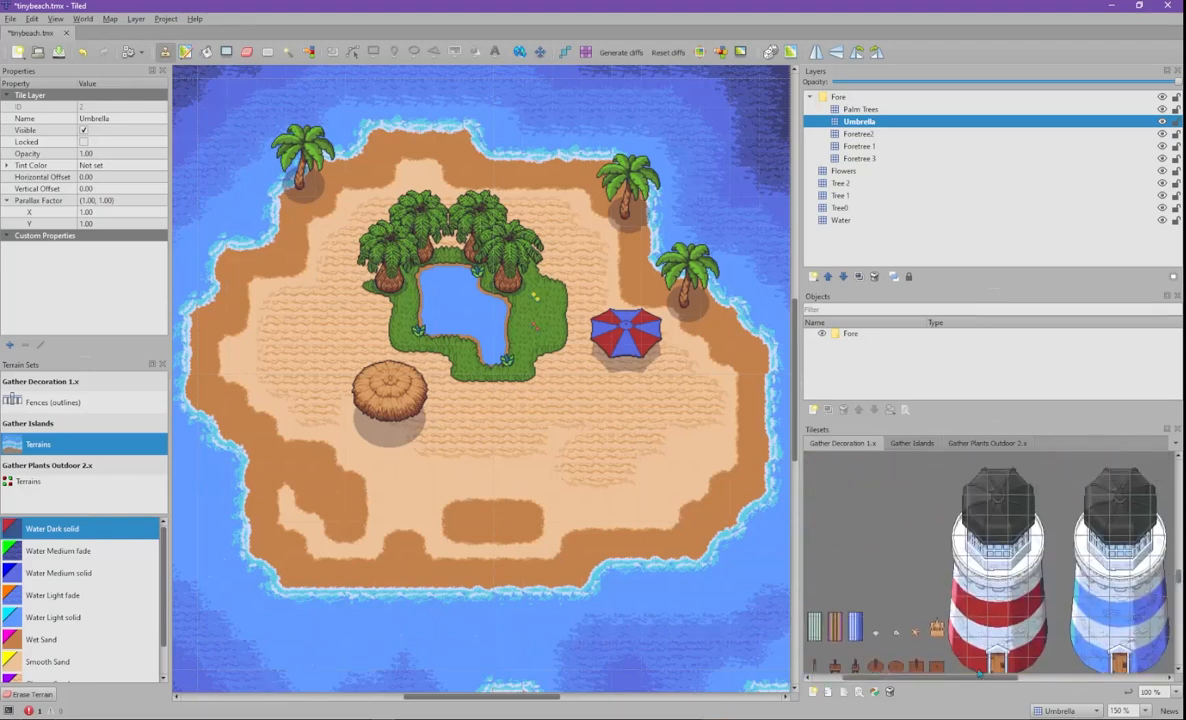
drag(973, 680, 1015, 679)
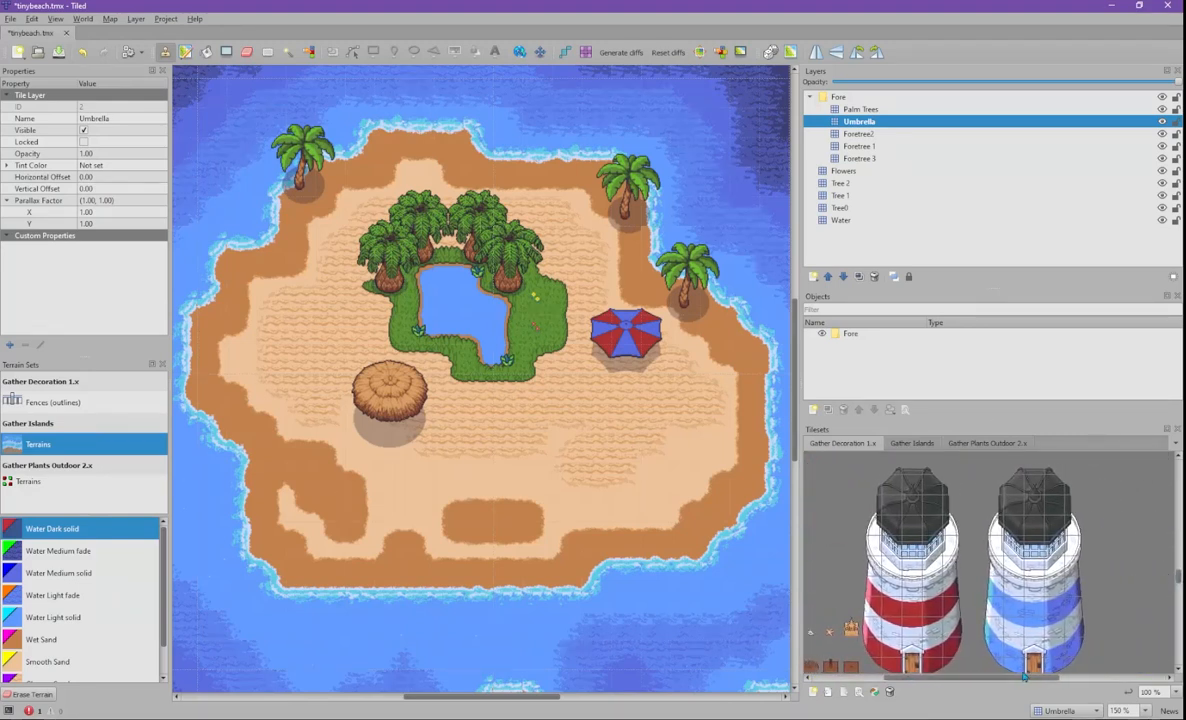
click(1177, 672)
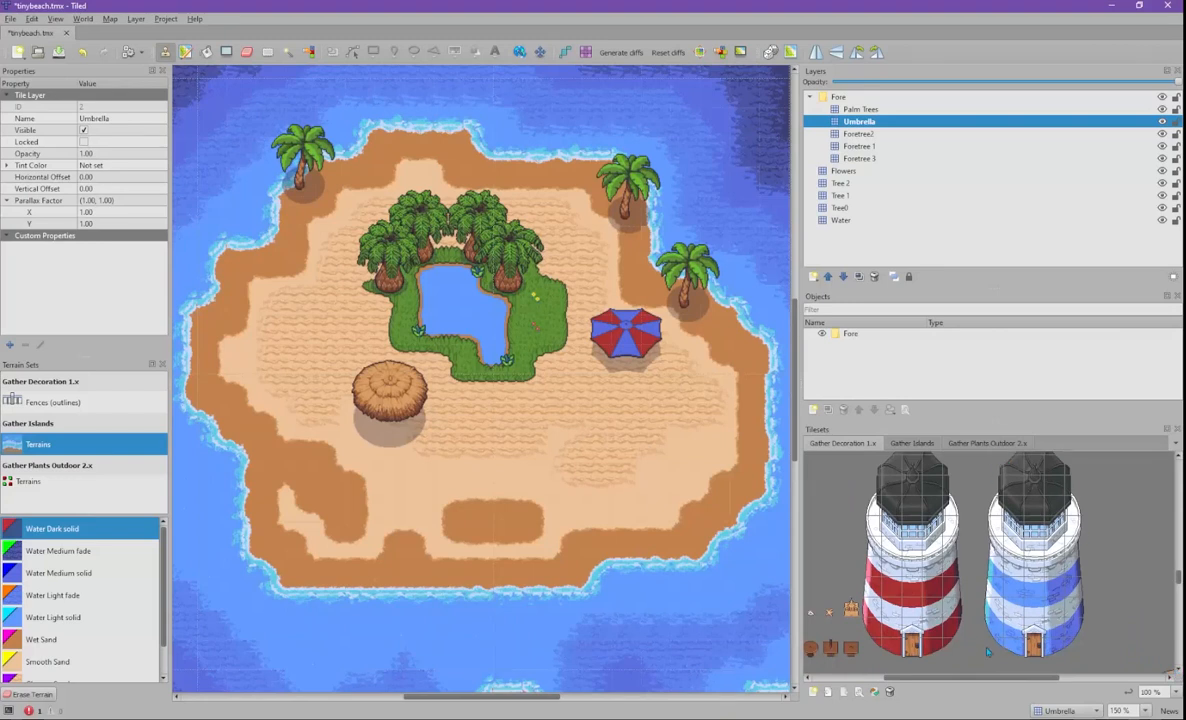
click(979, 655)
drag(989, 638, 1101, 464)
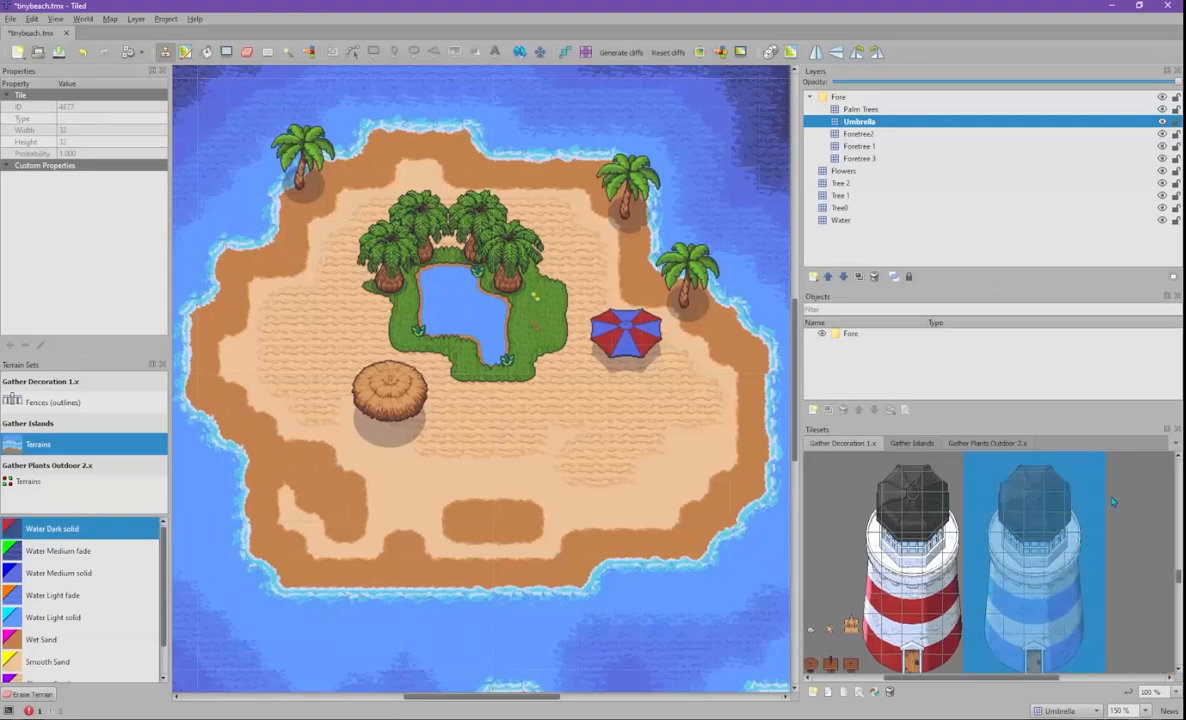
middle_drag(425, 332, 376, 289)
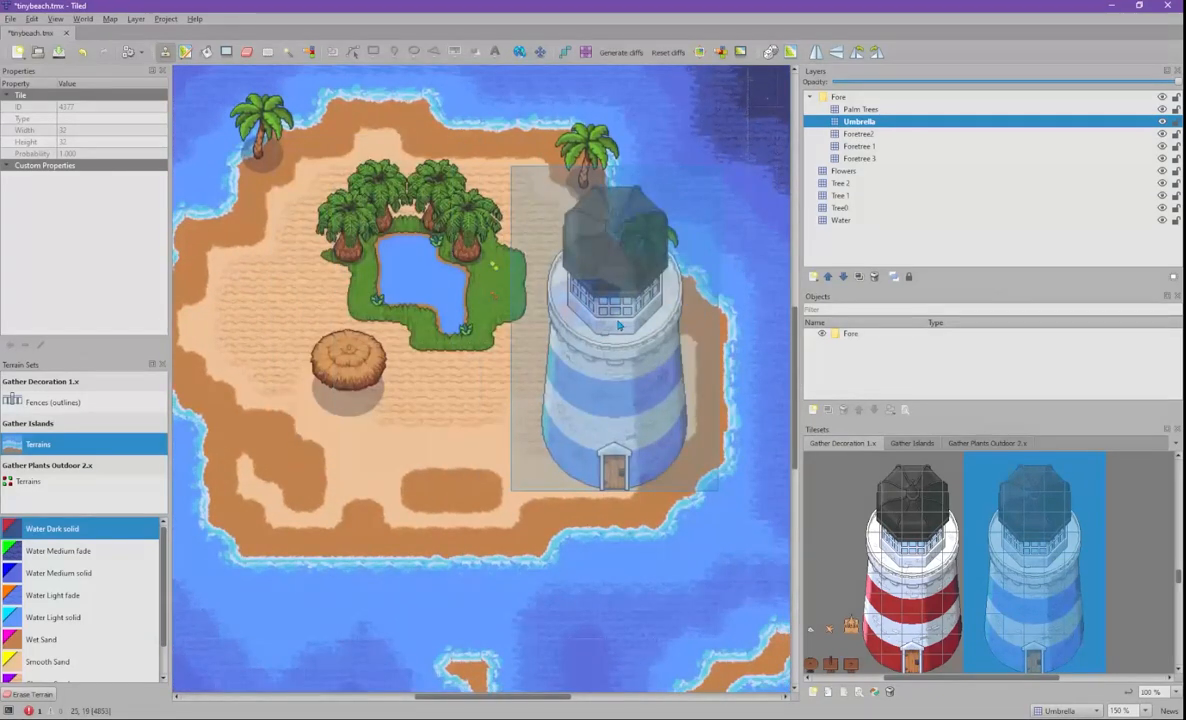
middle_drag(256, 275, 430, 254)
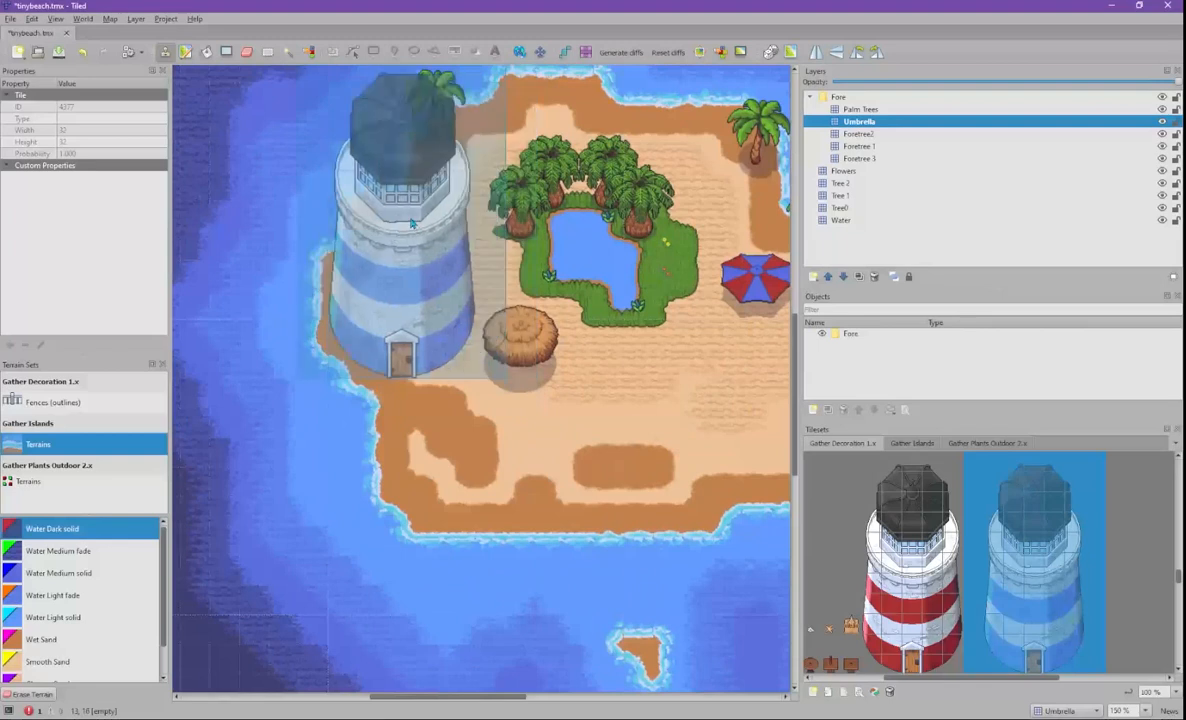
middle_drag(625, 307, 426, 258)
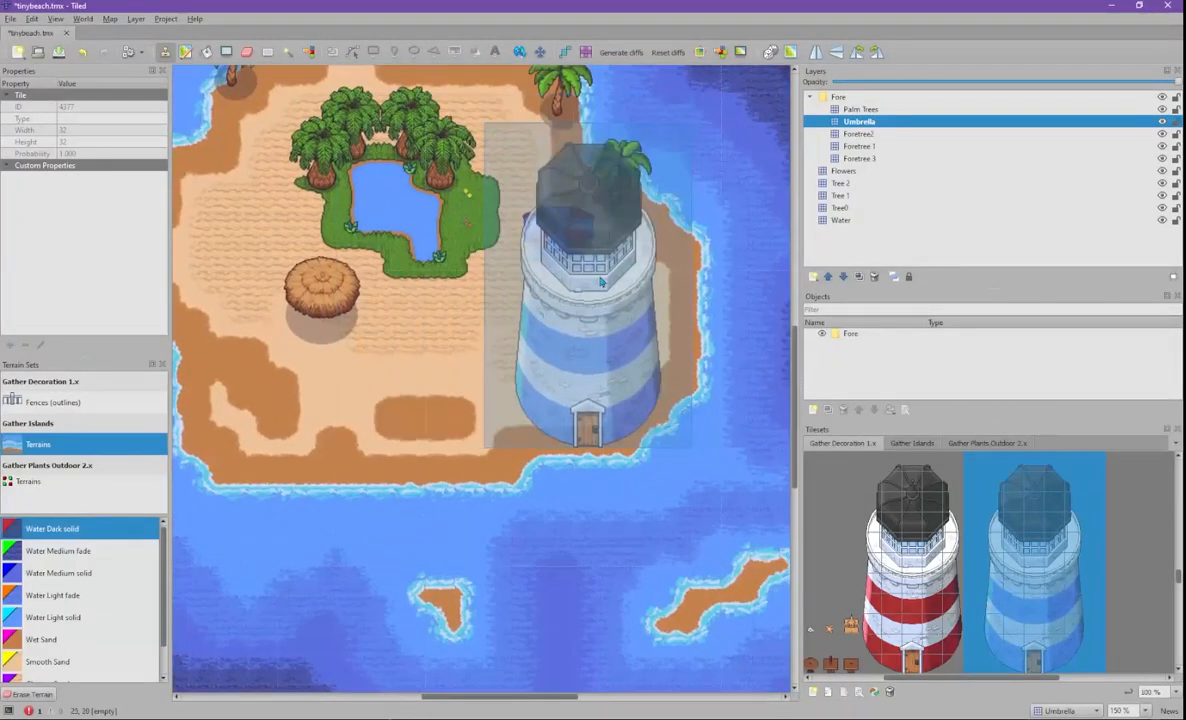
middle_drag(498, 283, 598, 518)
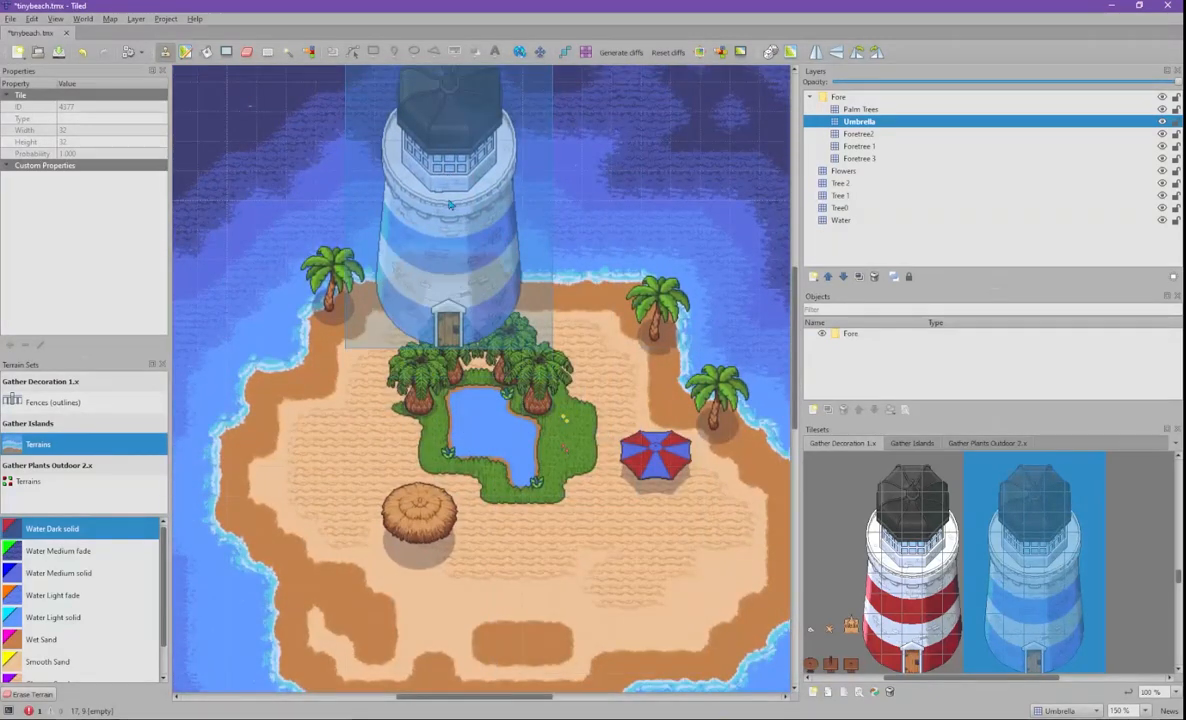
middle_drag(399, 502, 583, 341)
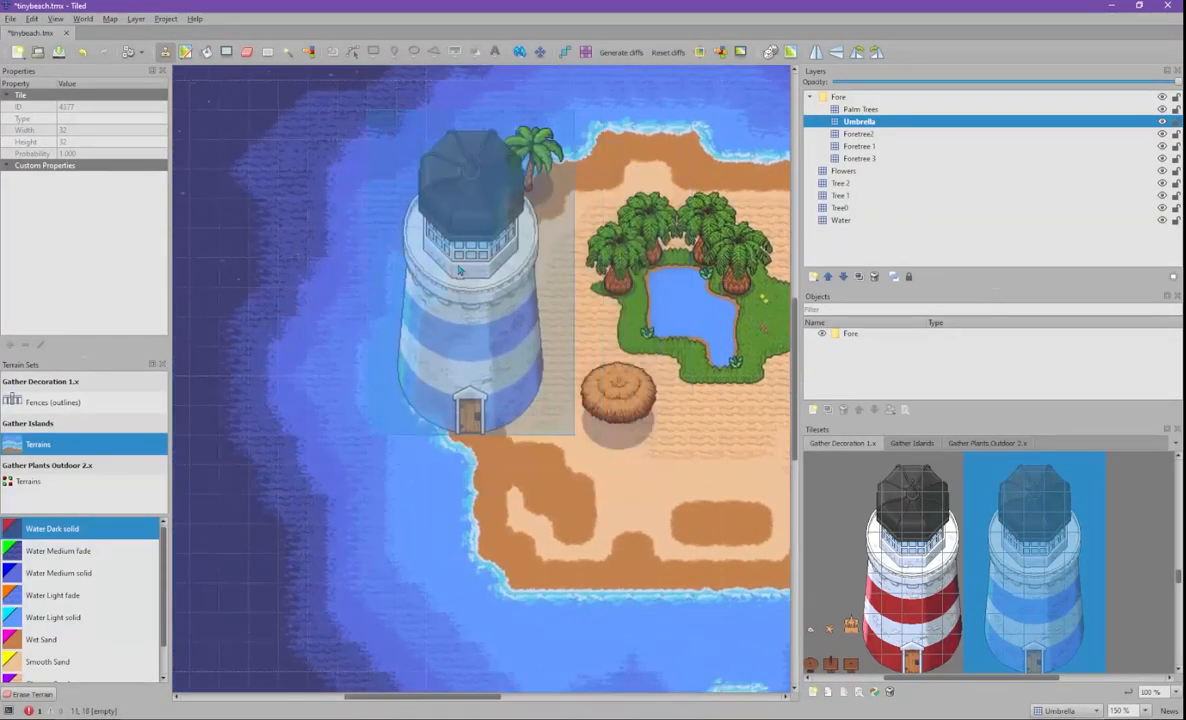
- Switch the stamp to the small sandcastle tile and bring the south shore into view
middle_drag(962, 455, 1090, 423)
click(978, 592)
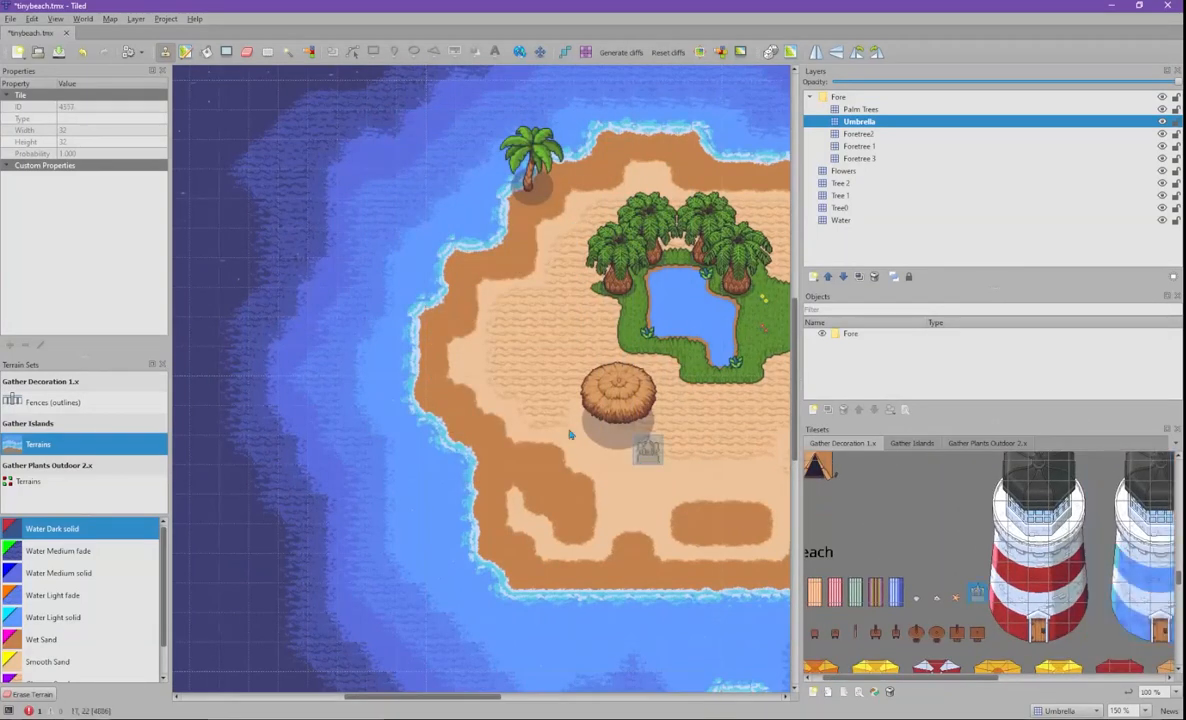
middle_drag(696, 429, 308, 336)
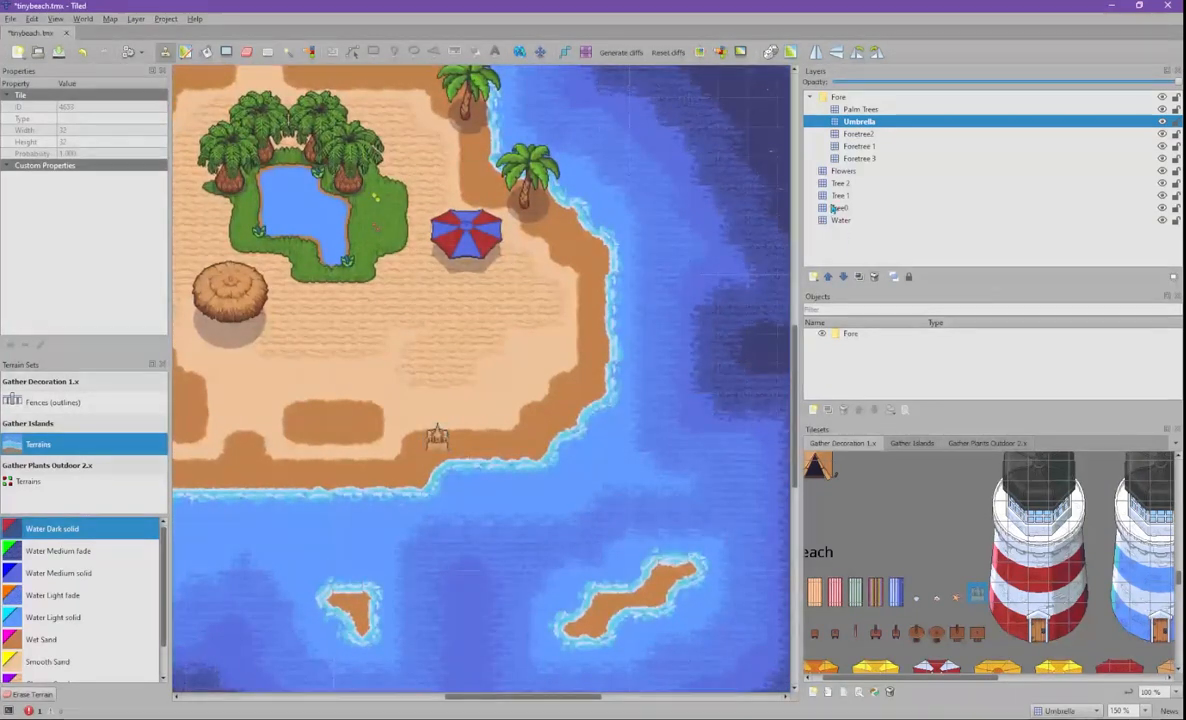
- Create a new tile layer called 'Ground Stuff' directly above the Flowers layer
click(808, 171)
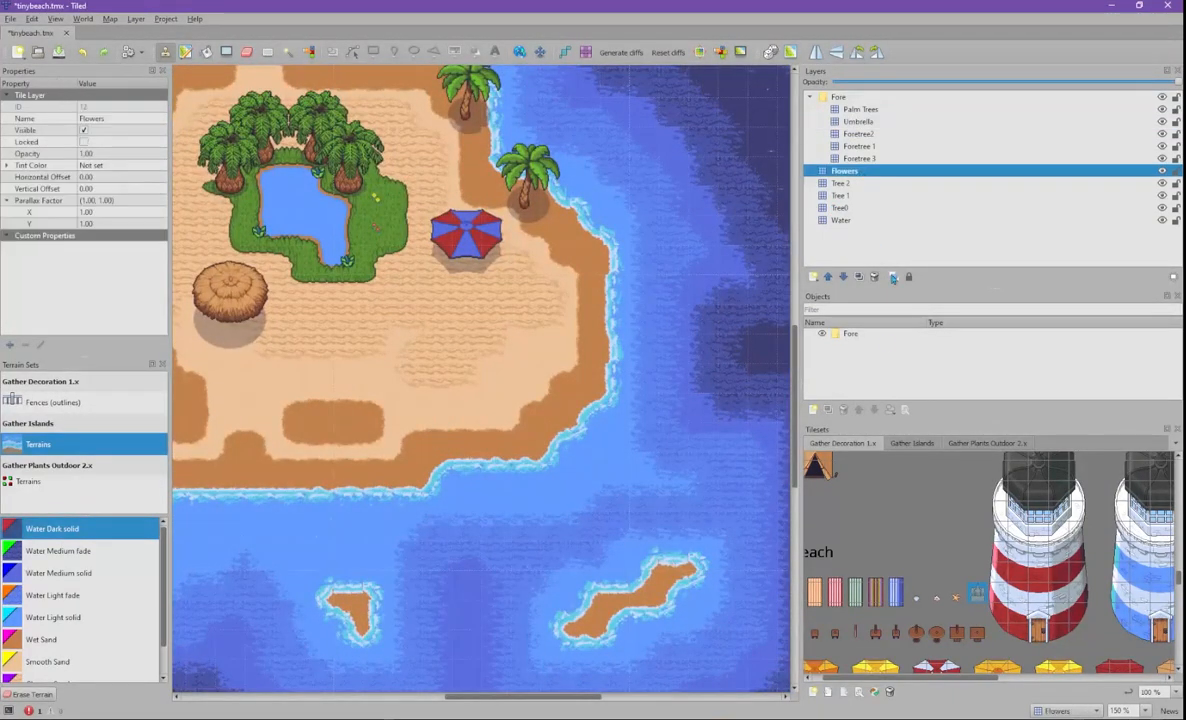
click(814, 277)
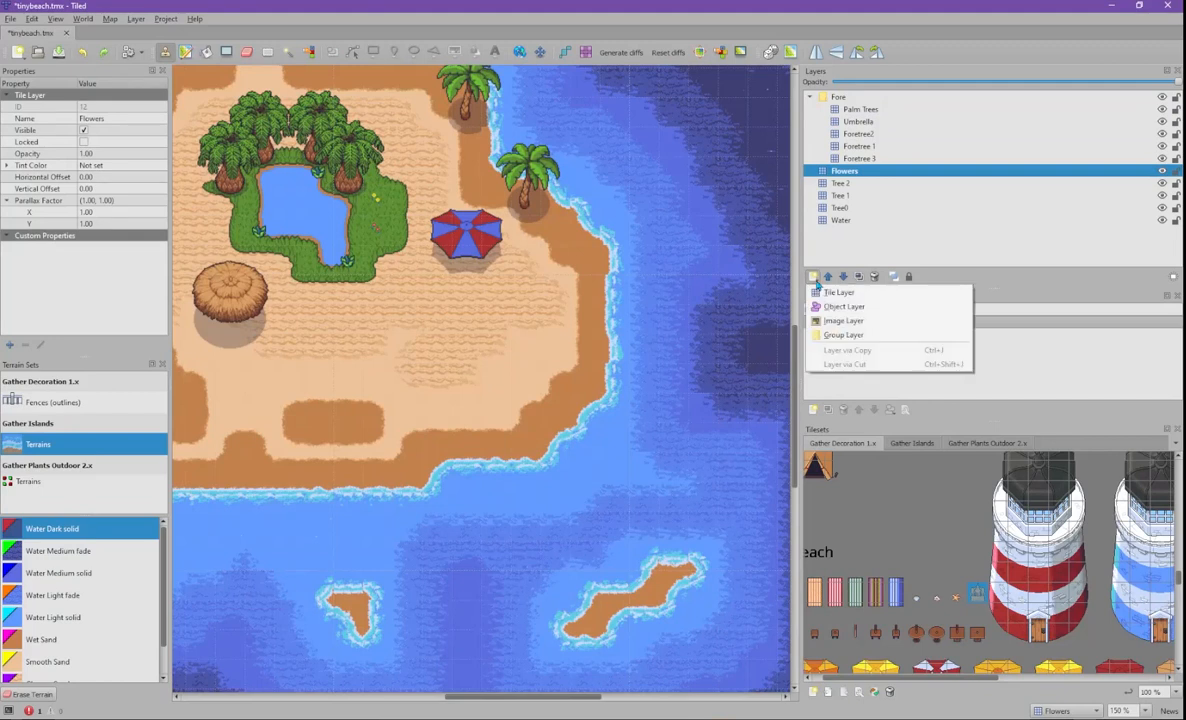
click(880, 292)
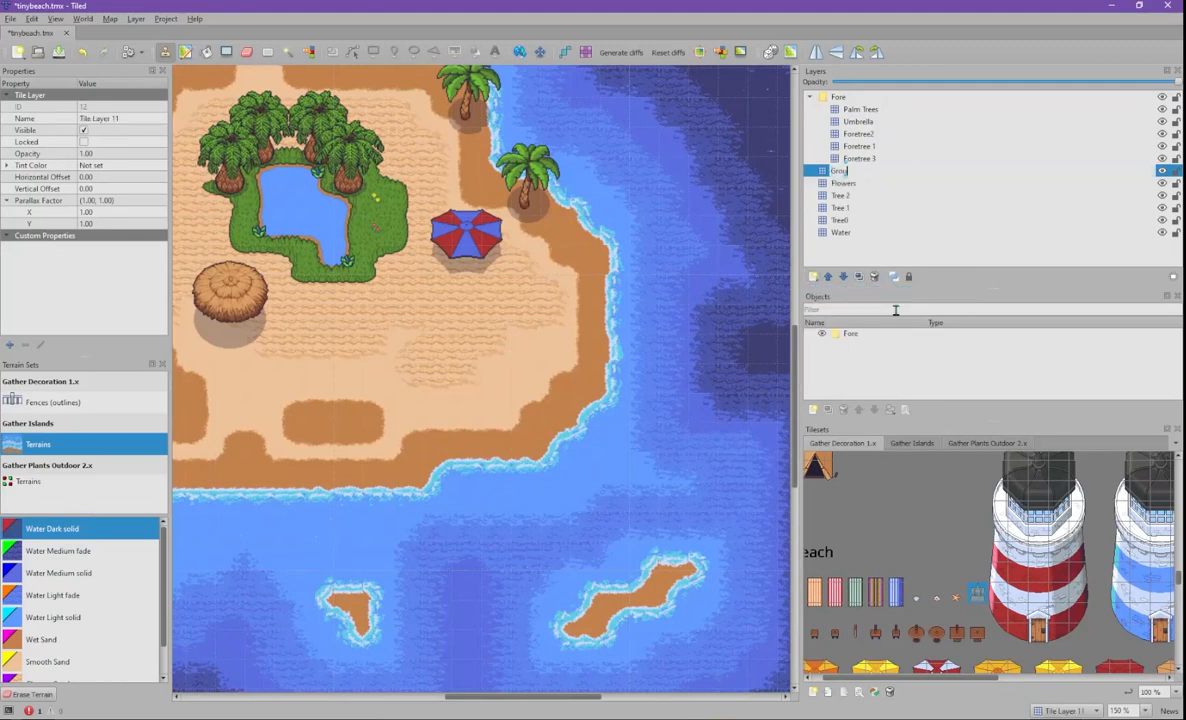
text(Ground Stuff)
key(Return)
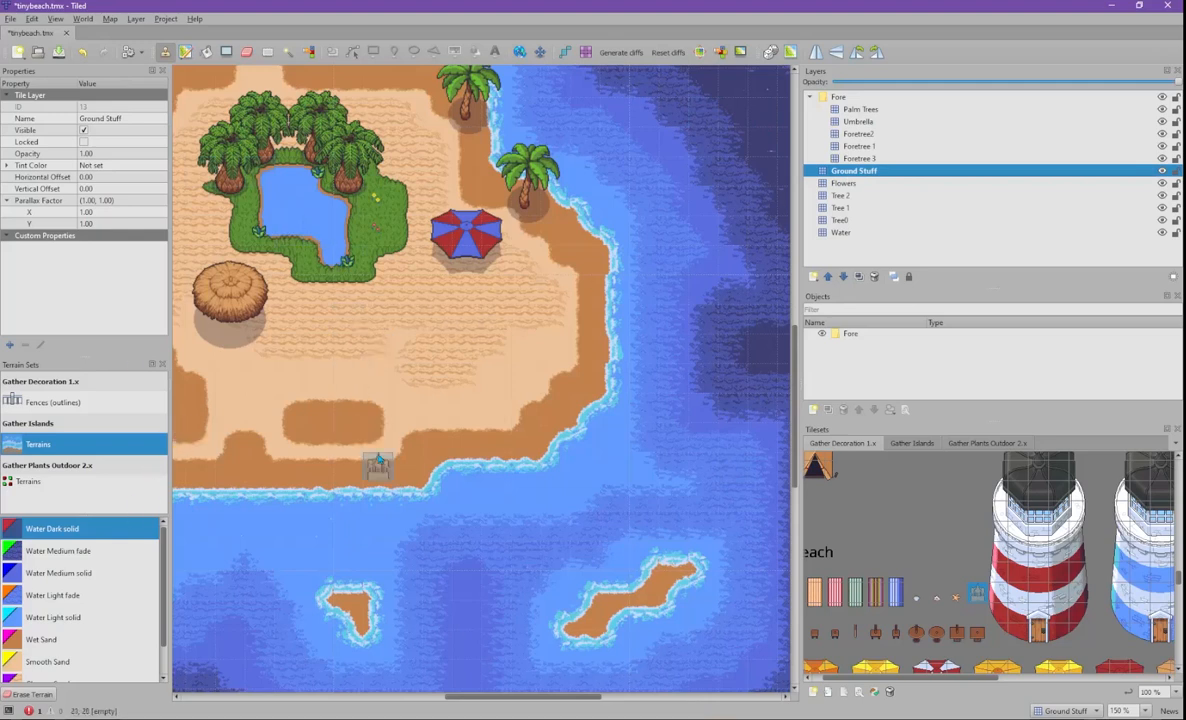
- Stamp a sandcastle on the island's southern shoreline
click(408, 466)
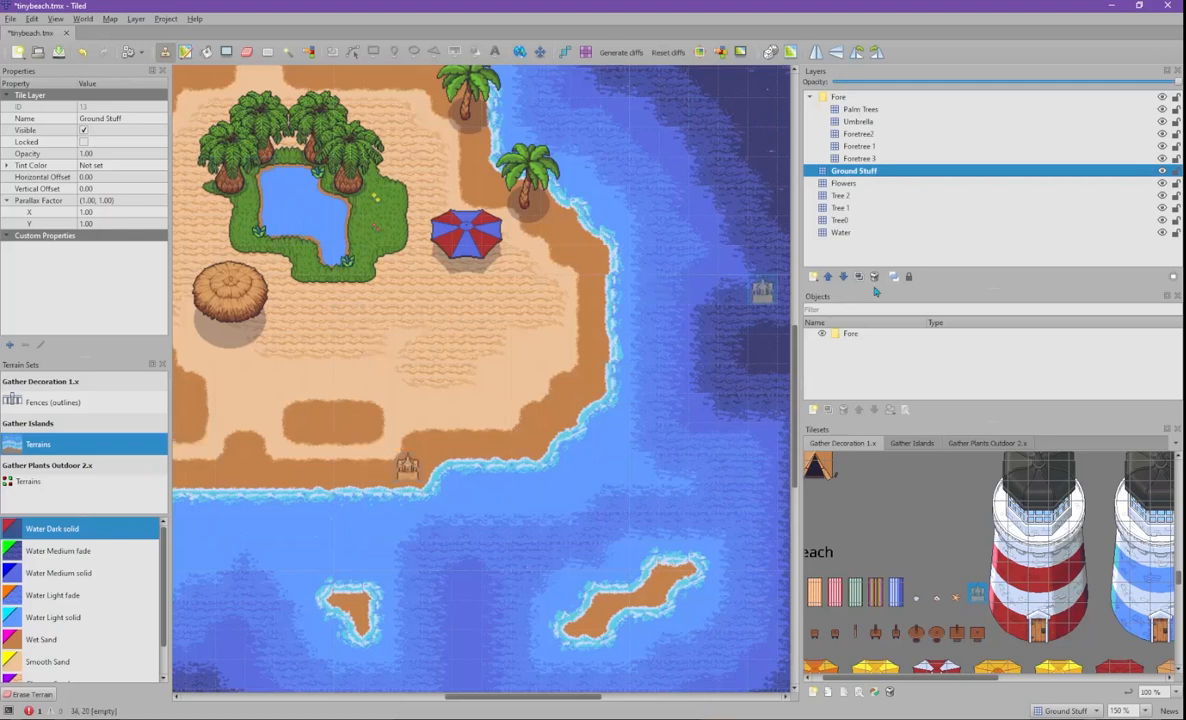
drag(896, 681, 867, 680)
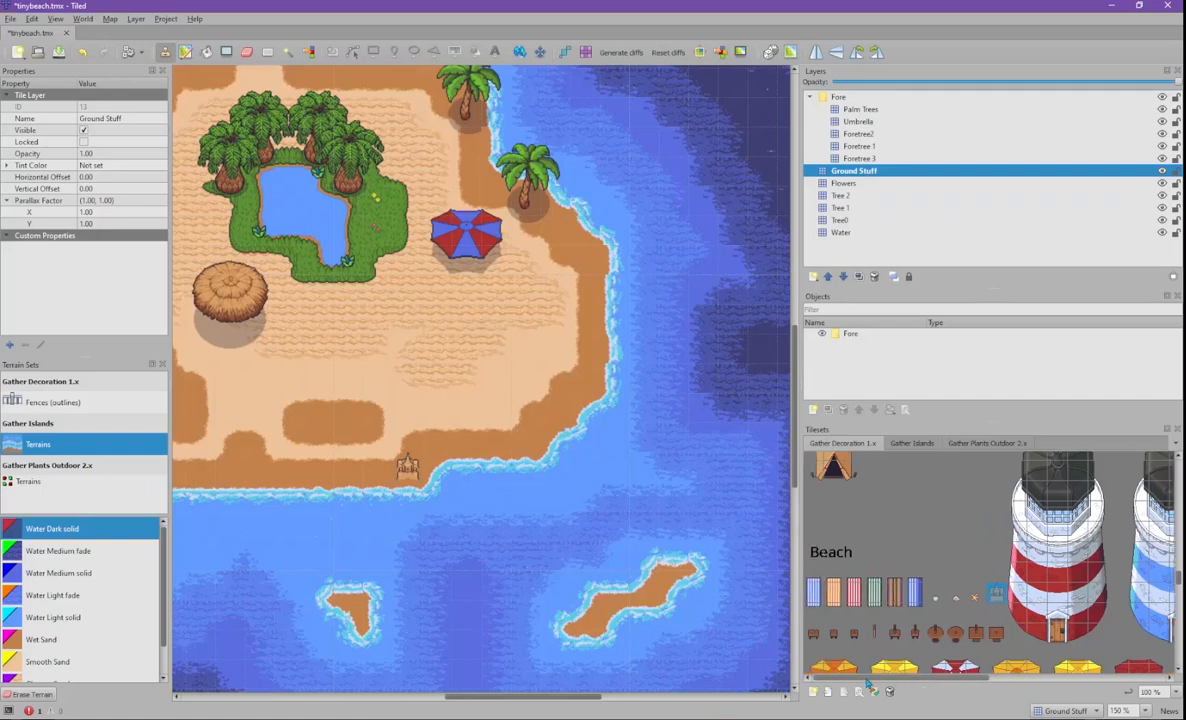
scroll(897, 587, down, 2)
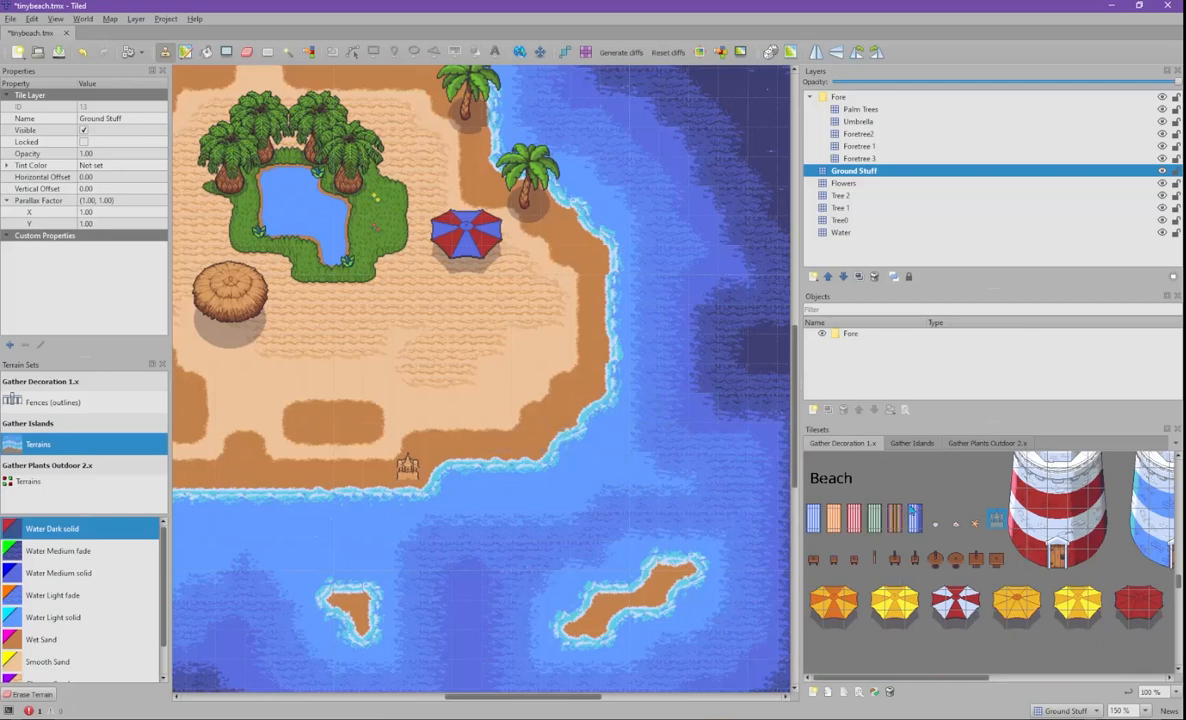
- Select the three-tile striped lounger, stamp it on the sand, and undo the misplaced copy
click(914, 510)
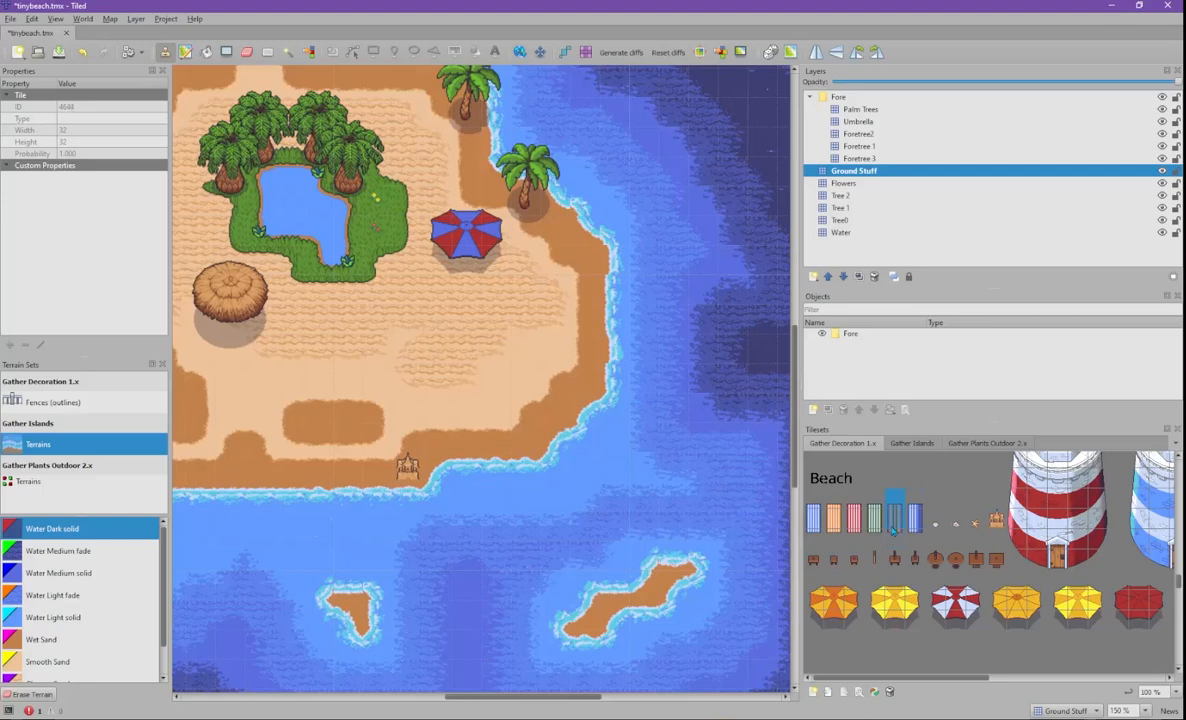
drag(895, 497, 897, 543)
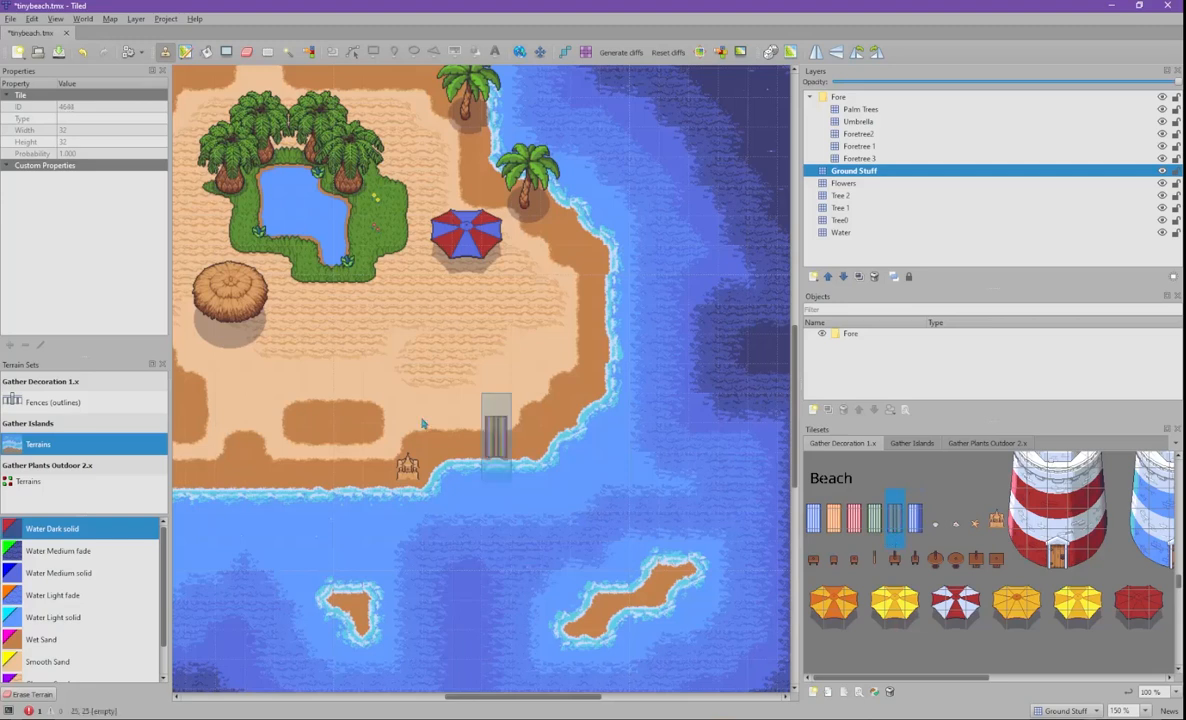
click(355, 425)
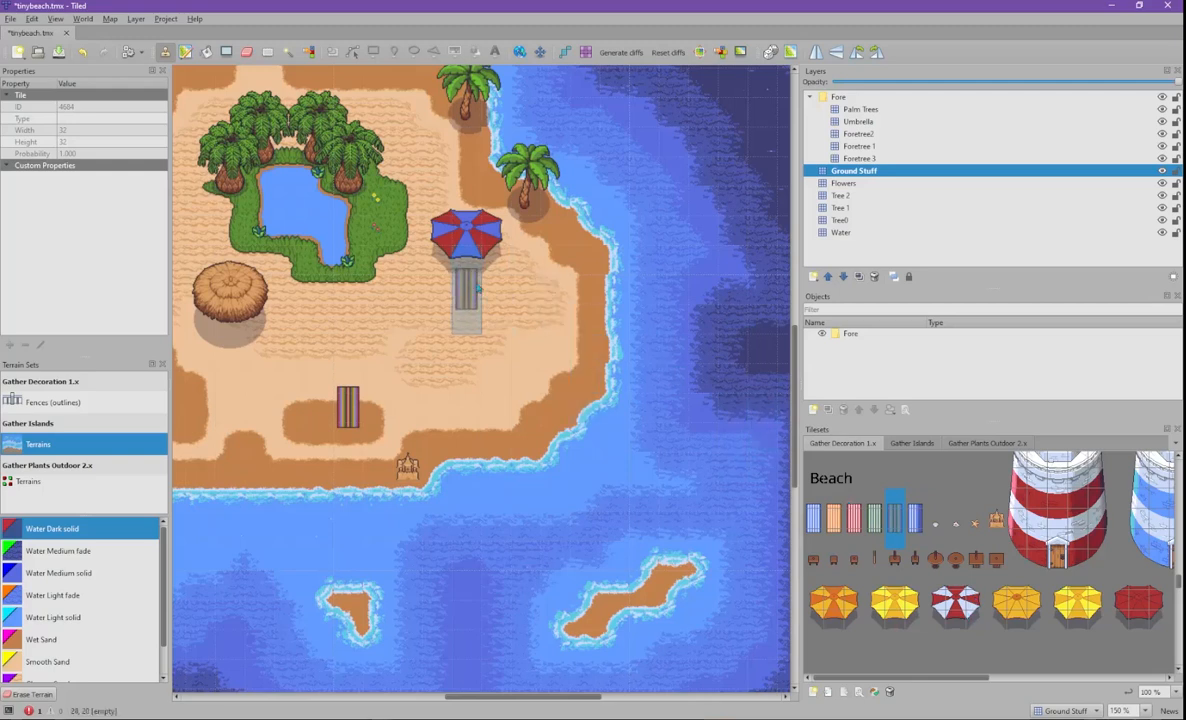
key(ctrl+z)
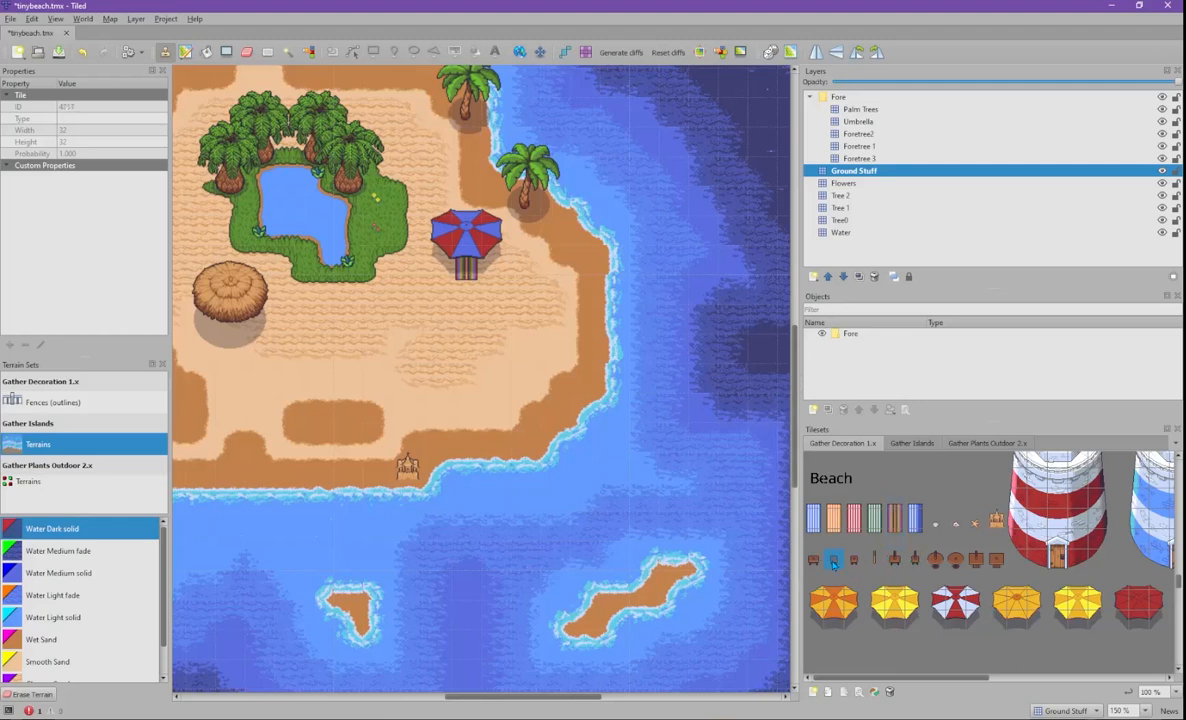
- Stamp stools in a cross on the sand with a round table in the middle
click(406, 320)
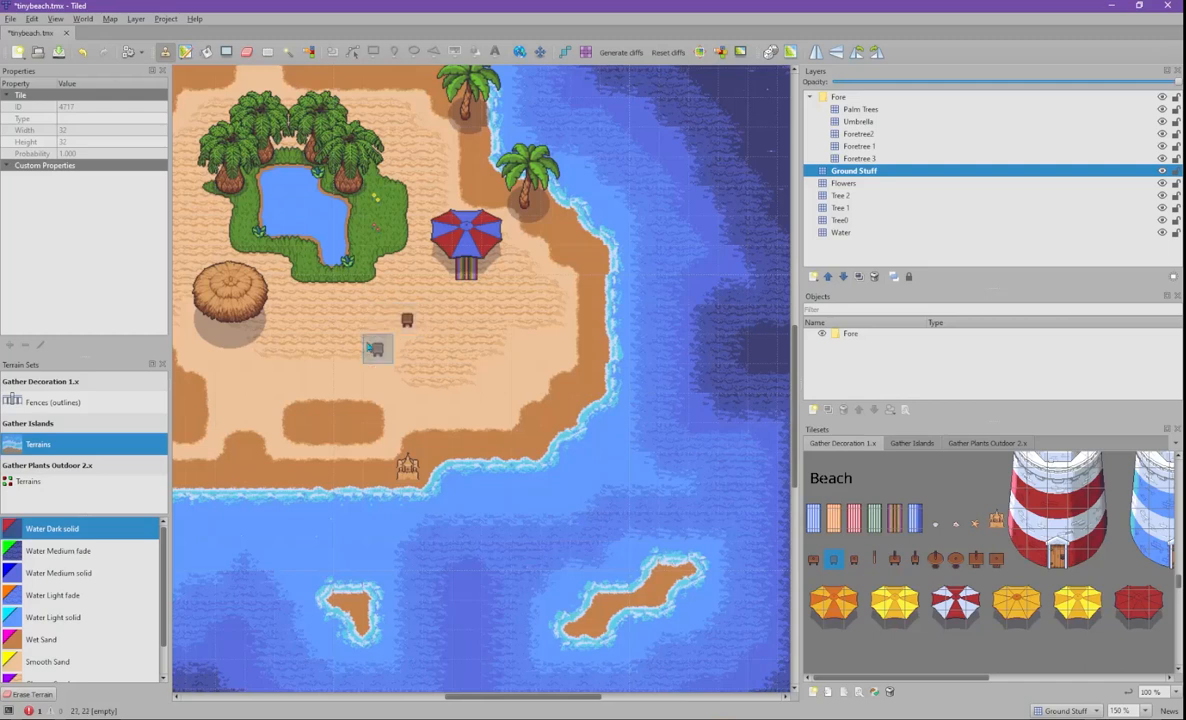
click(318, 320)
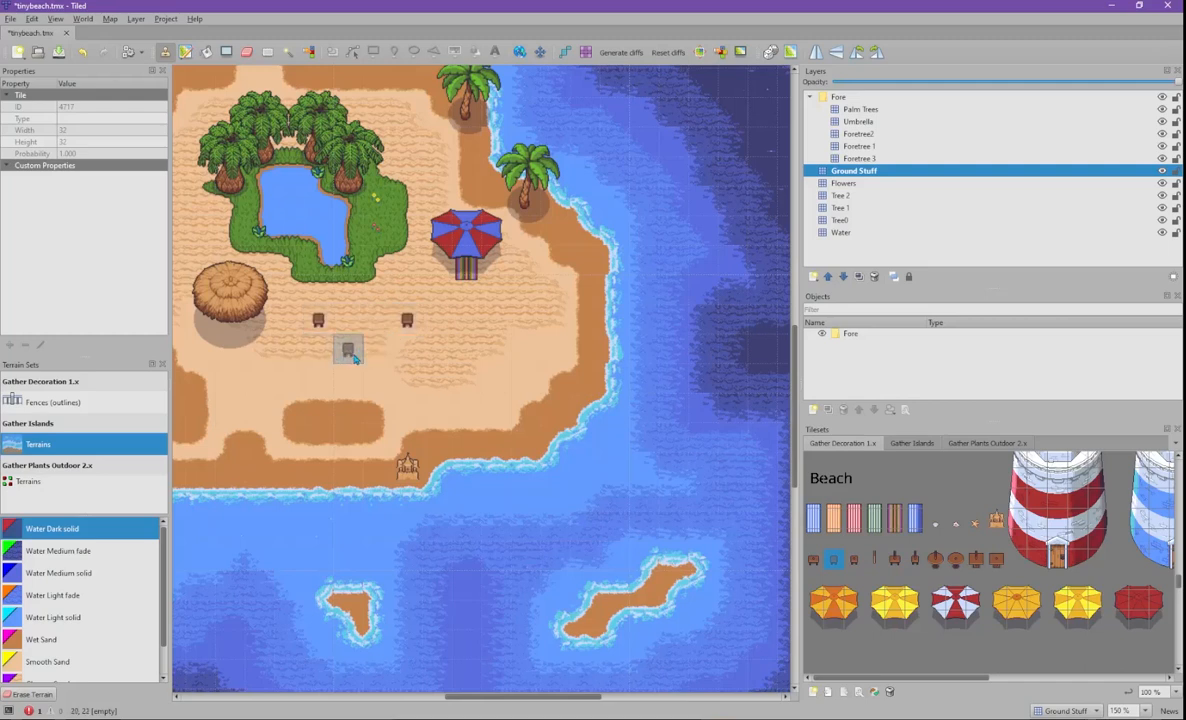
click(348, 320)
click(377, 349)
click(377, 290)
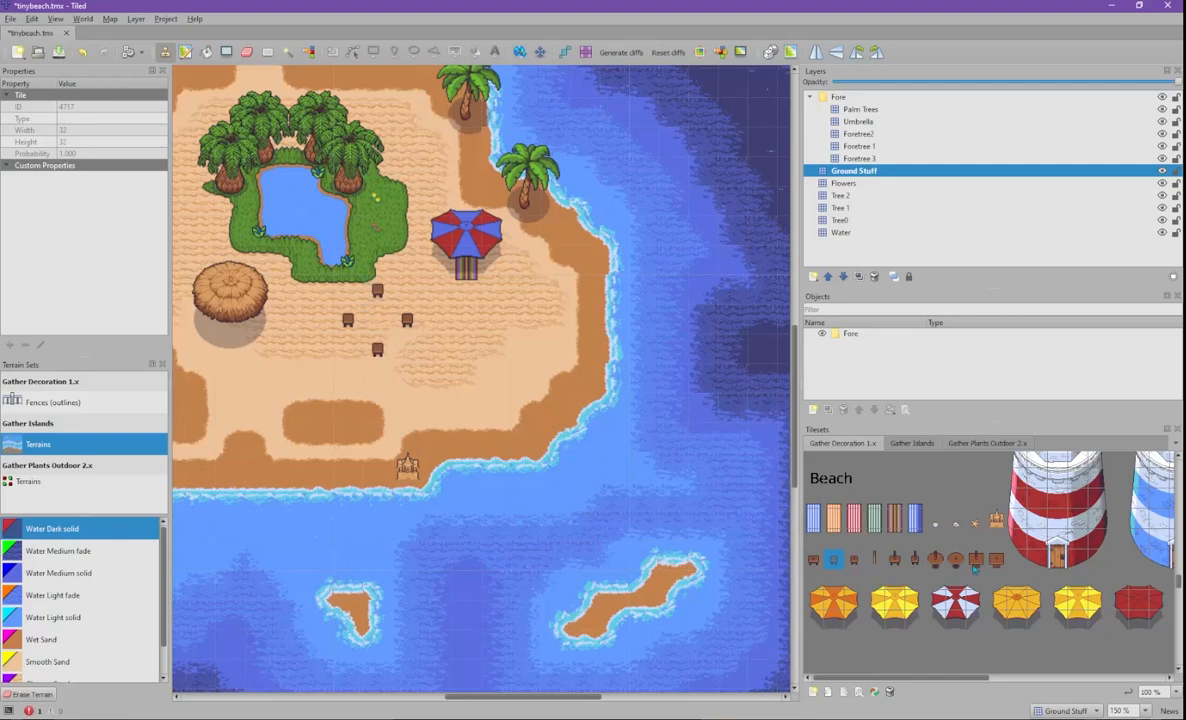
click(377, 319)
- Drop starfish tiles onto the sand around the beach
scroll(981, 540, down, 1)
scroll(981, 539, up, 1)
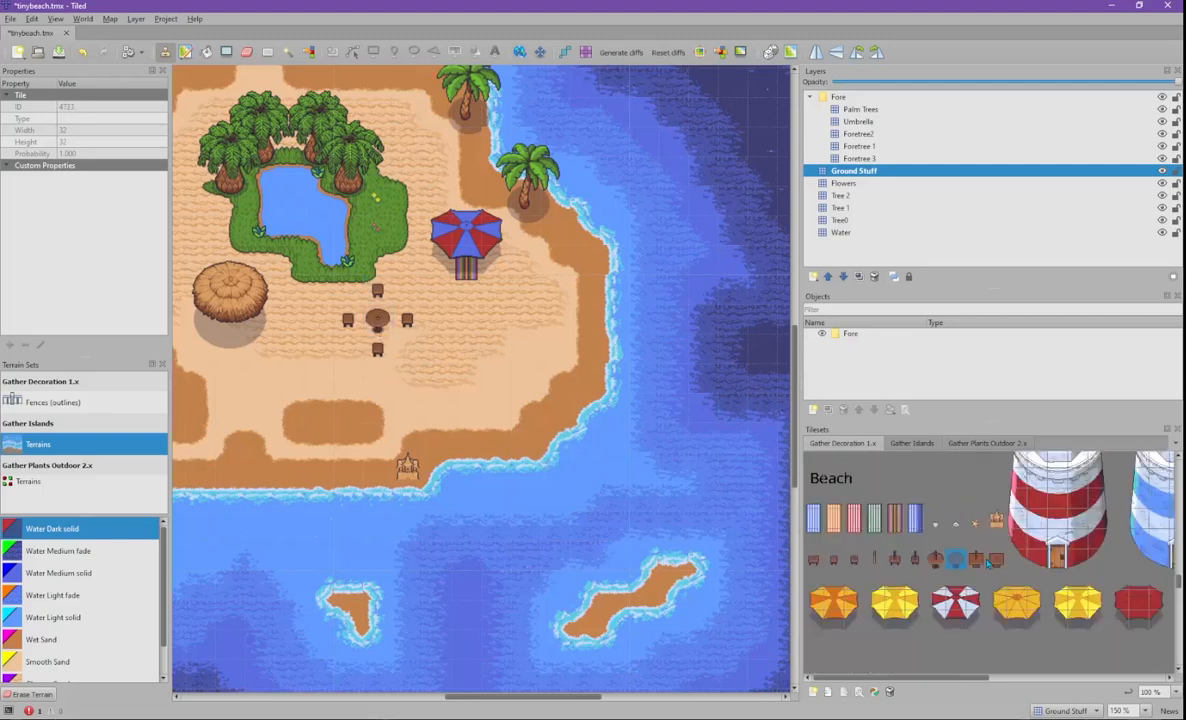
click(582, 326)
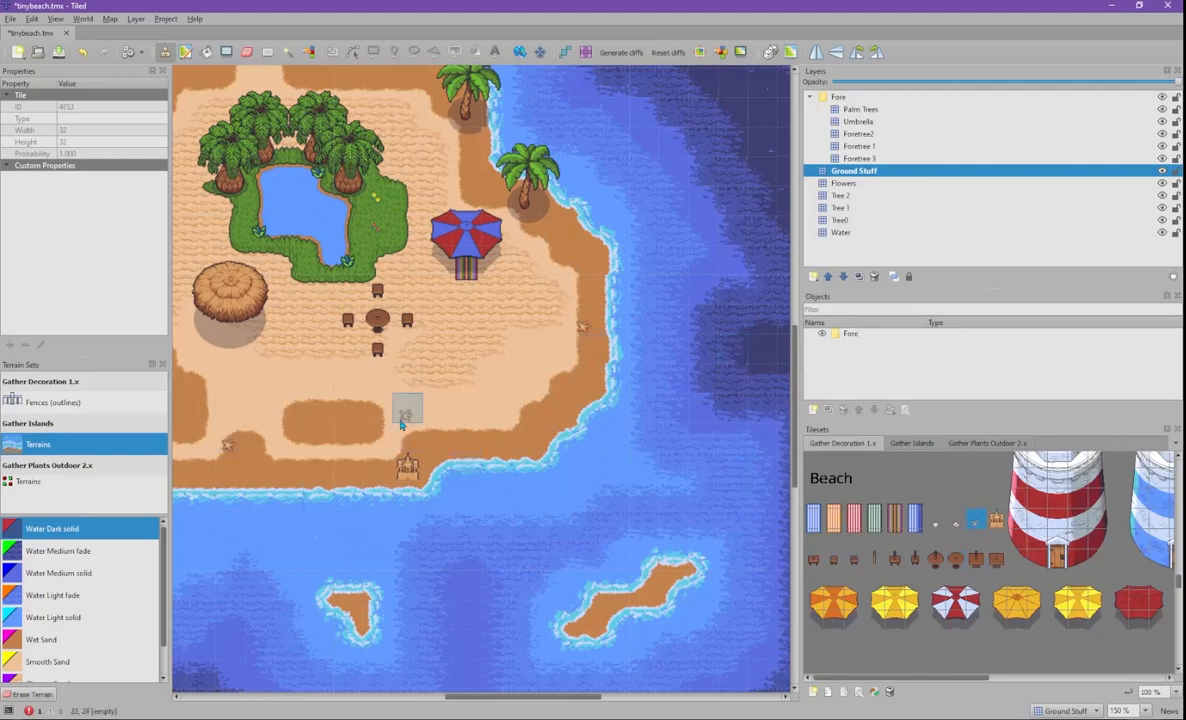
scroll(402, 405, left, 5)
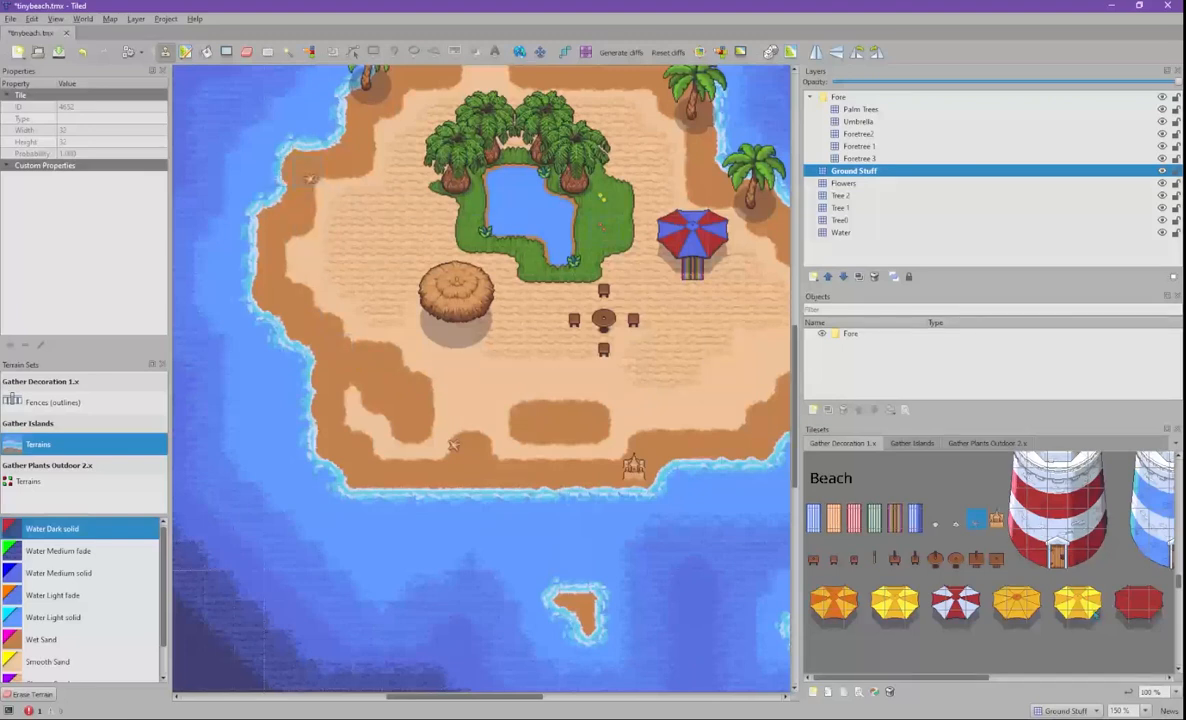
scroll(1064, 563, down, 5)
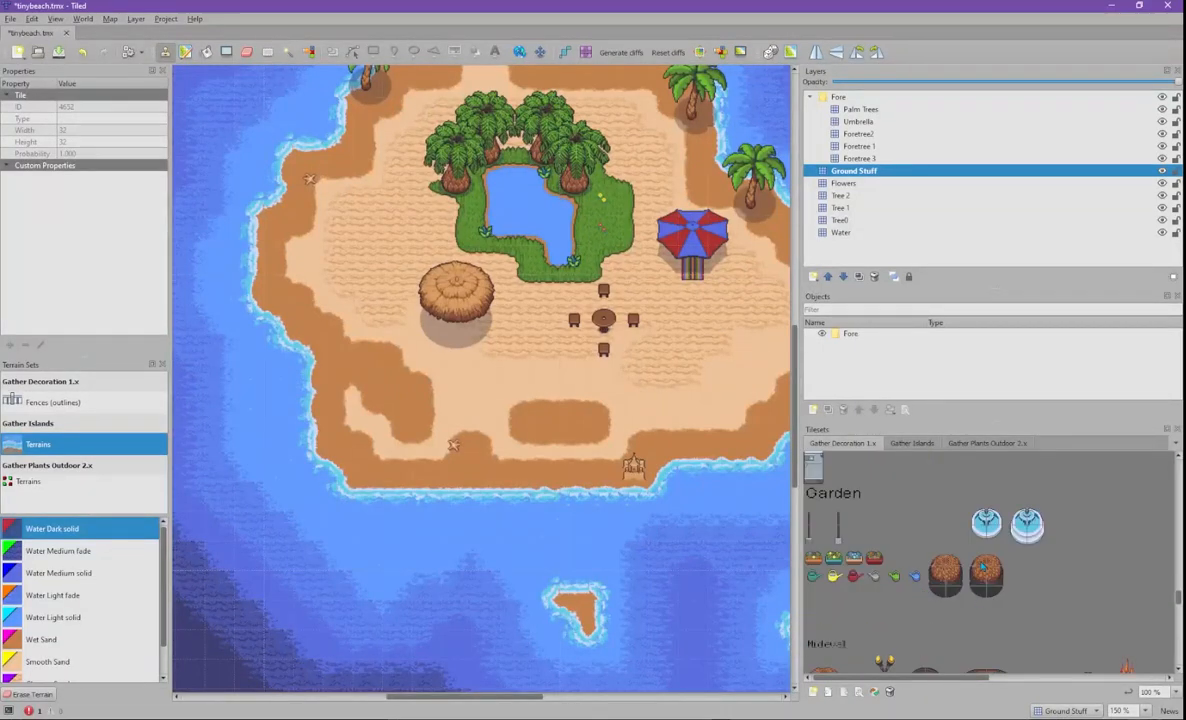
scroll(980, 562, down, 5)
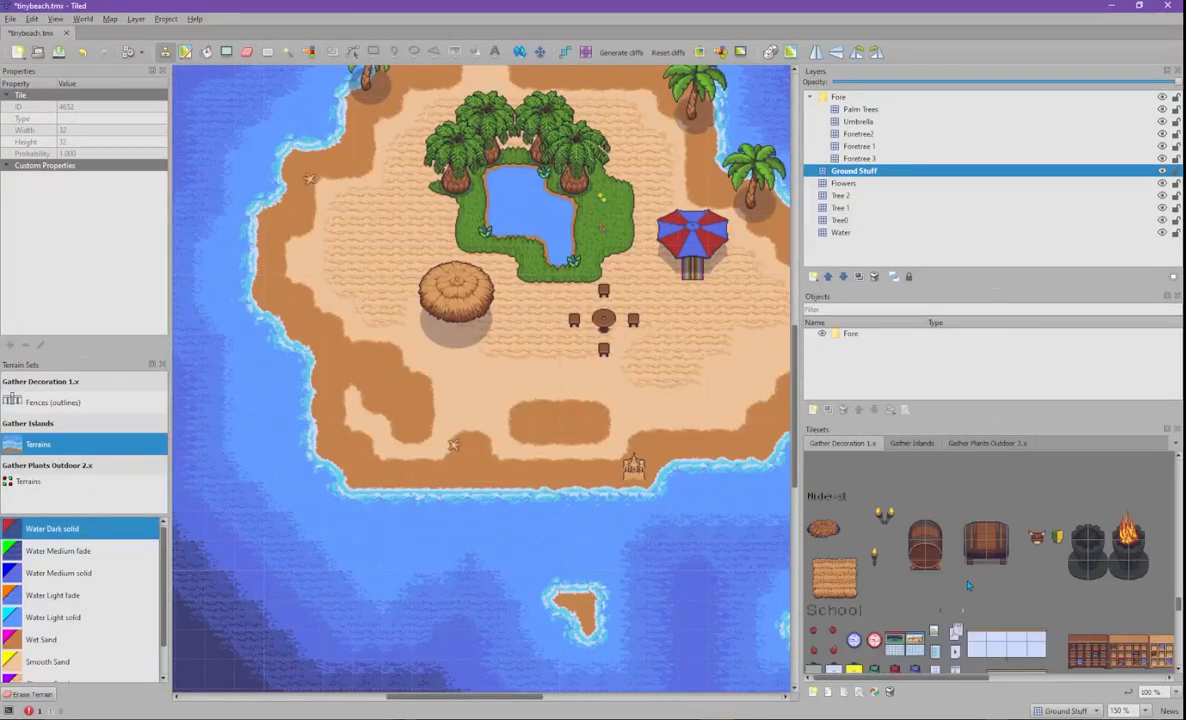
- Scroll the Gather Decoration 1.x tileset down to the Camping section with the tent
scroll(970, 562, down, 5)
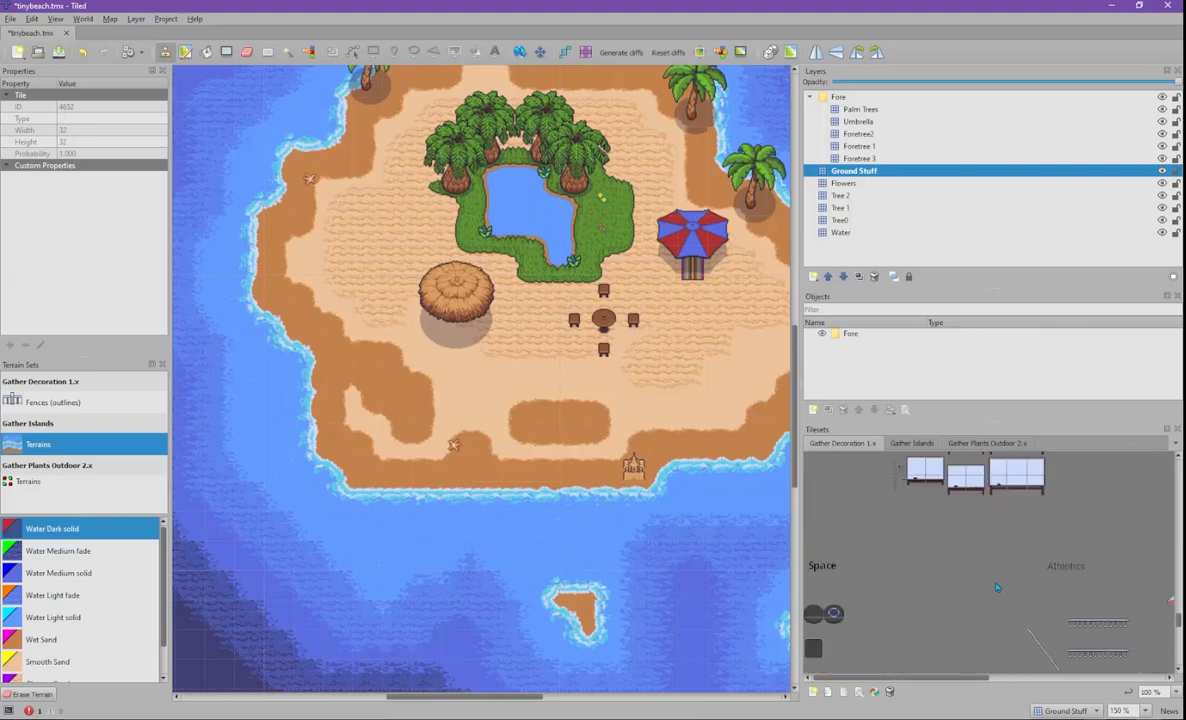
drag(985, 686, 1177, 616)
drag(1090, 683, 922, 683)
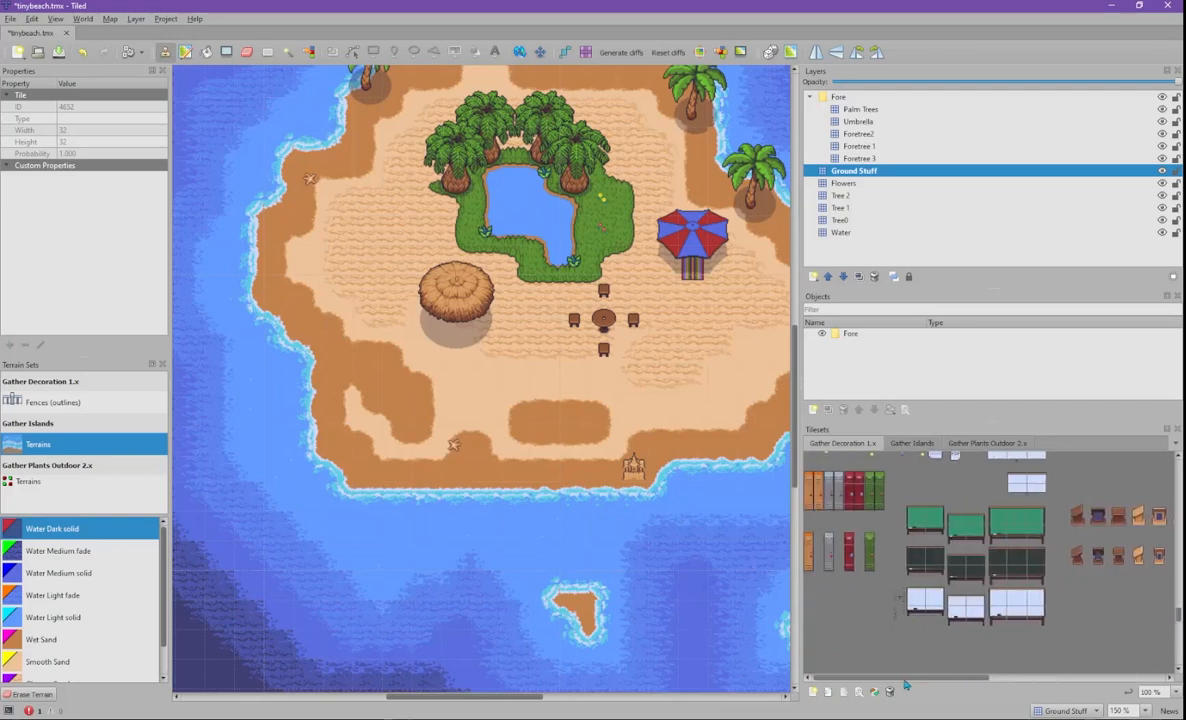
drag(1178, 617, 1178, 598)
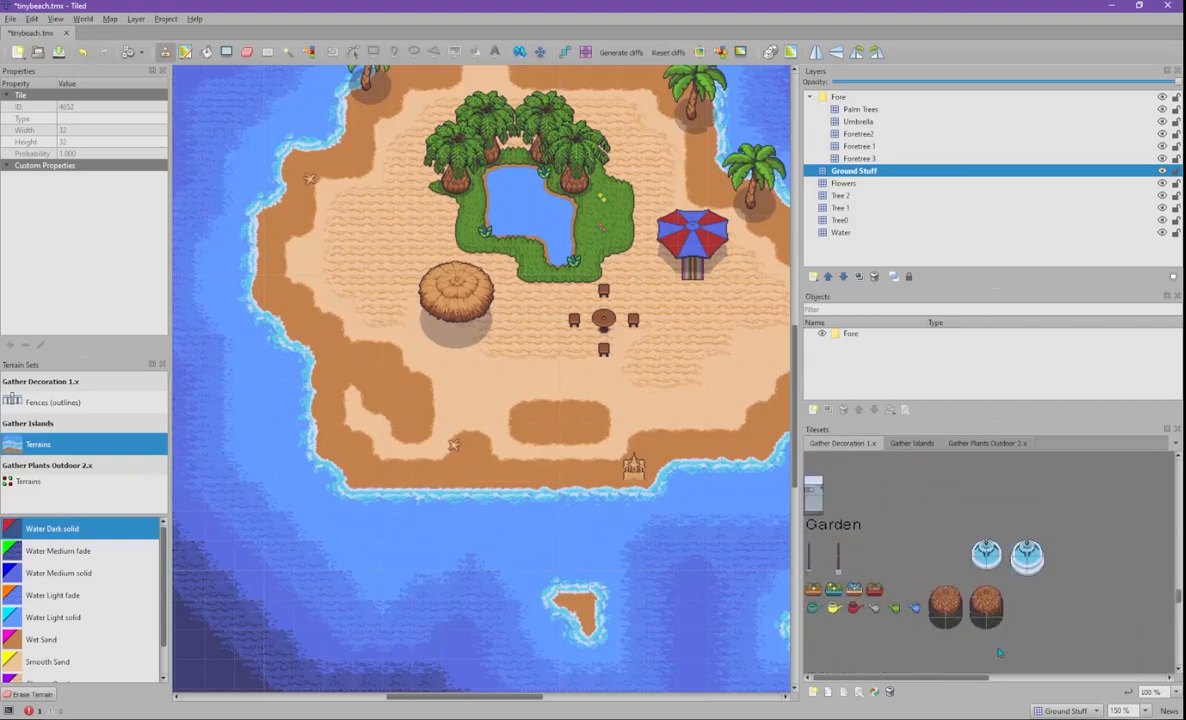
scroll(838, 548, down, 10)
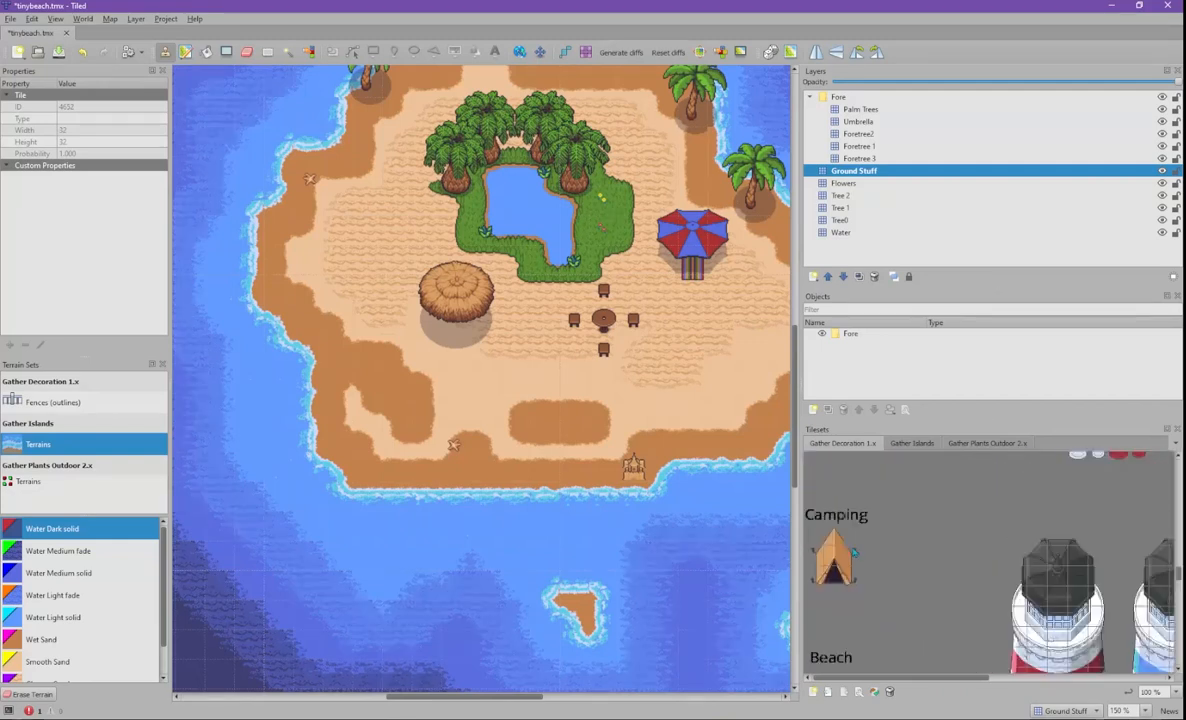
- Select the whole tent and stamp it on the sand left of the pond
drag(820, 538, 855, 586)
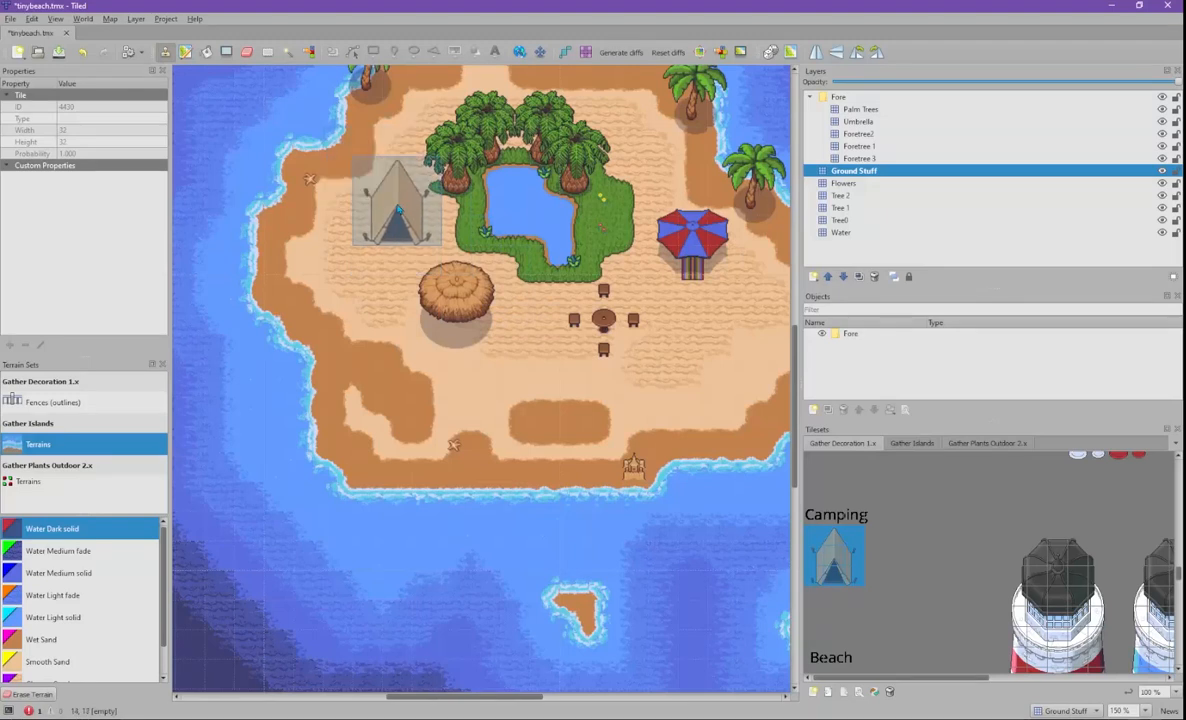
click(396, 201)
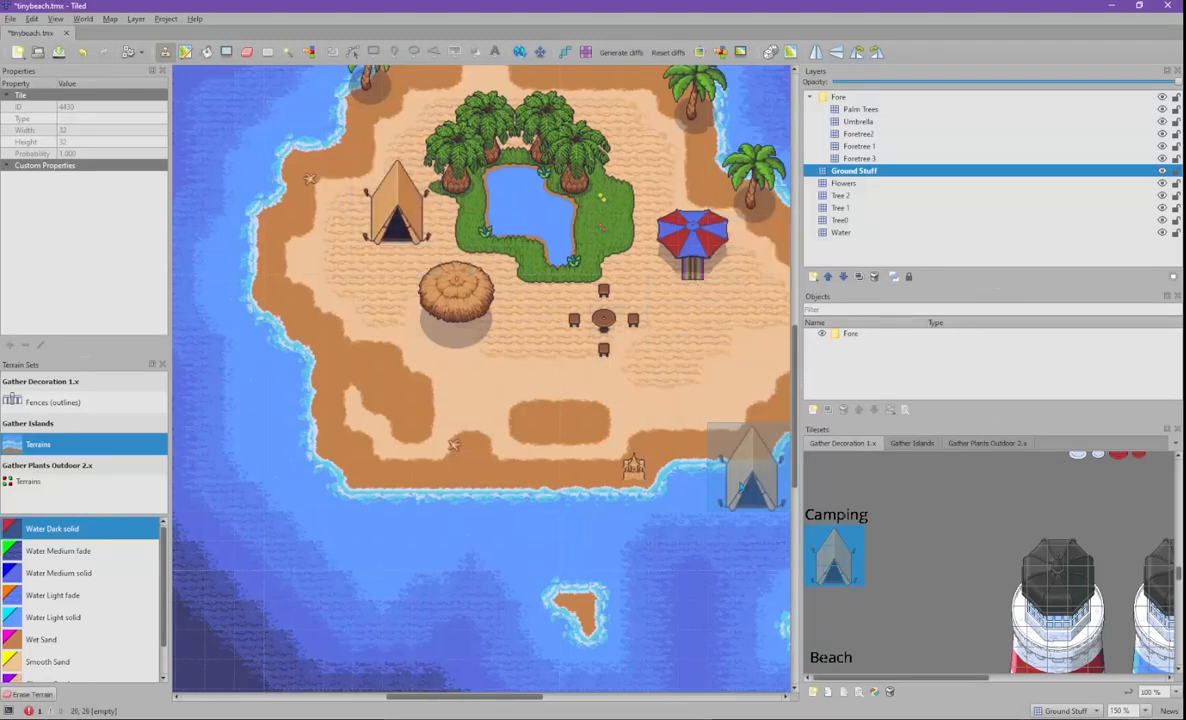
middle_drag(738, 412, 562, 411)
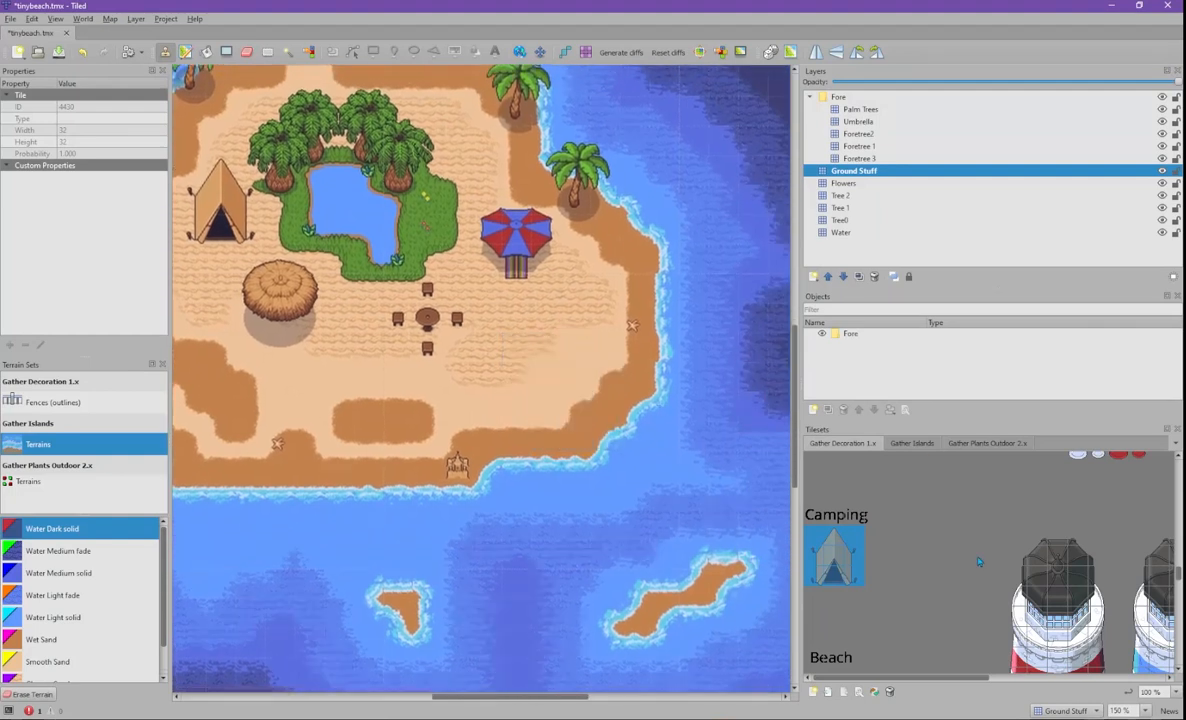
- Pick the small pink shell tile and place shells on the east shore sand
scroll(979, 562, down, 3)
scroll(957, 566, down, 3)
scroll(957, 566, up, 3)
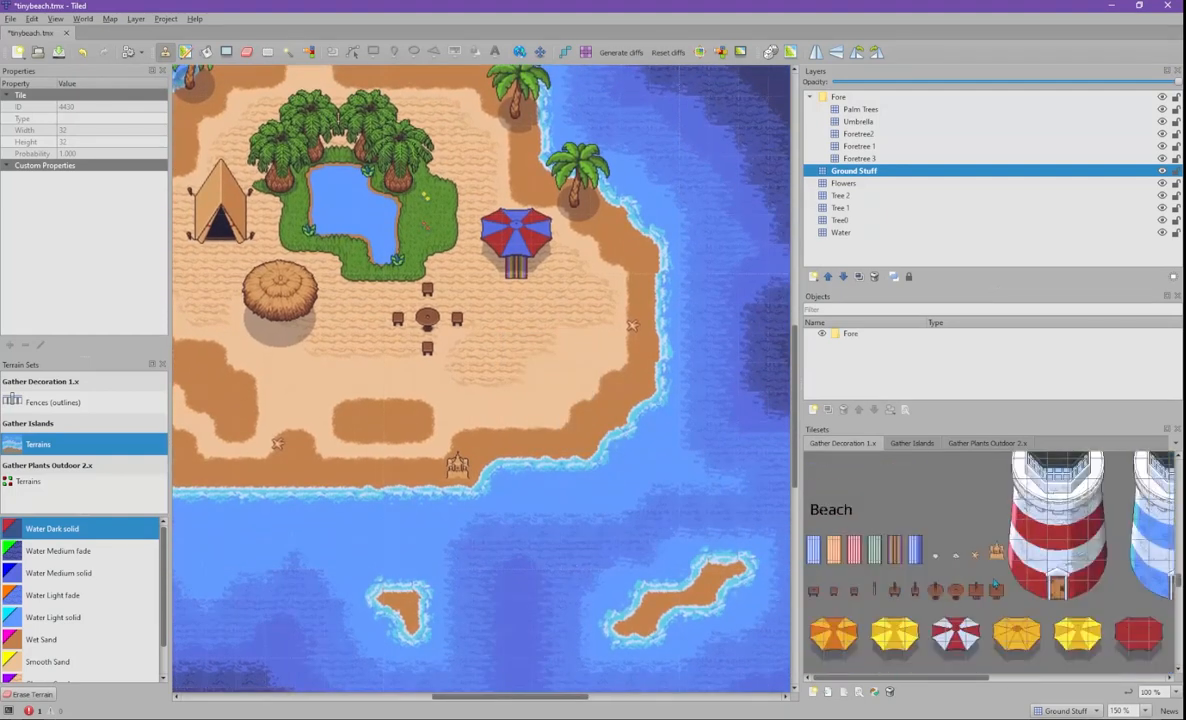
click(956, 552)
click(633, 267)
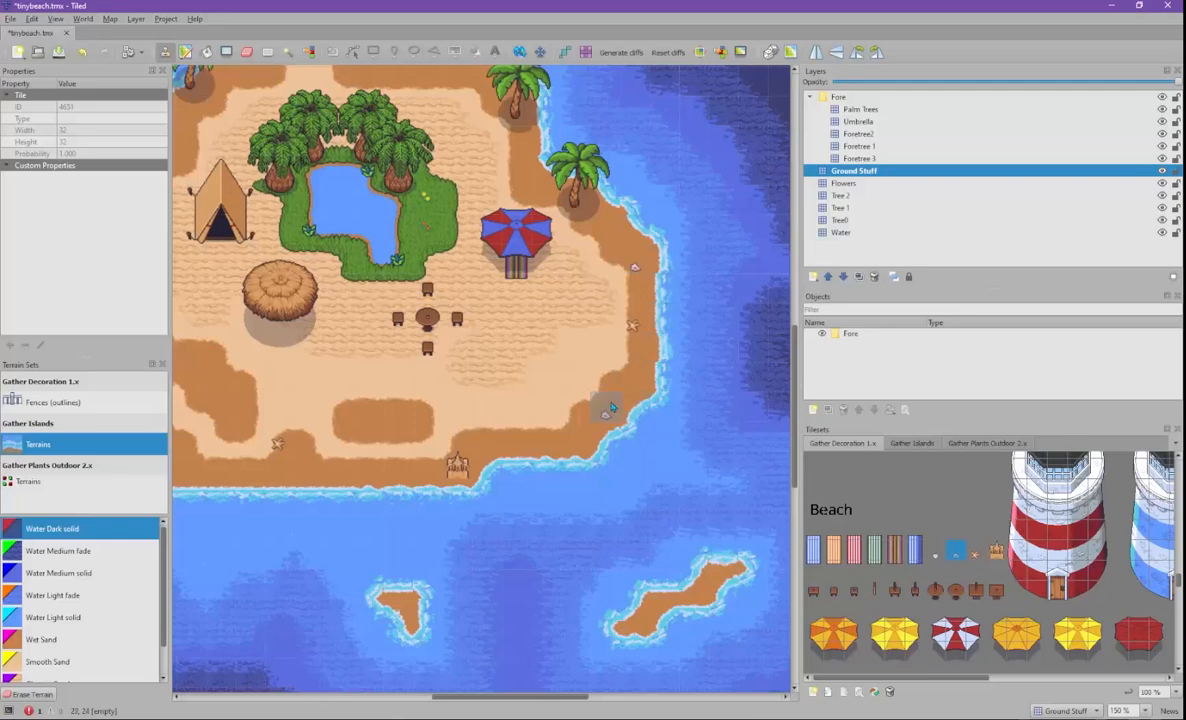
scroll(946, 596, down, 5)
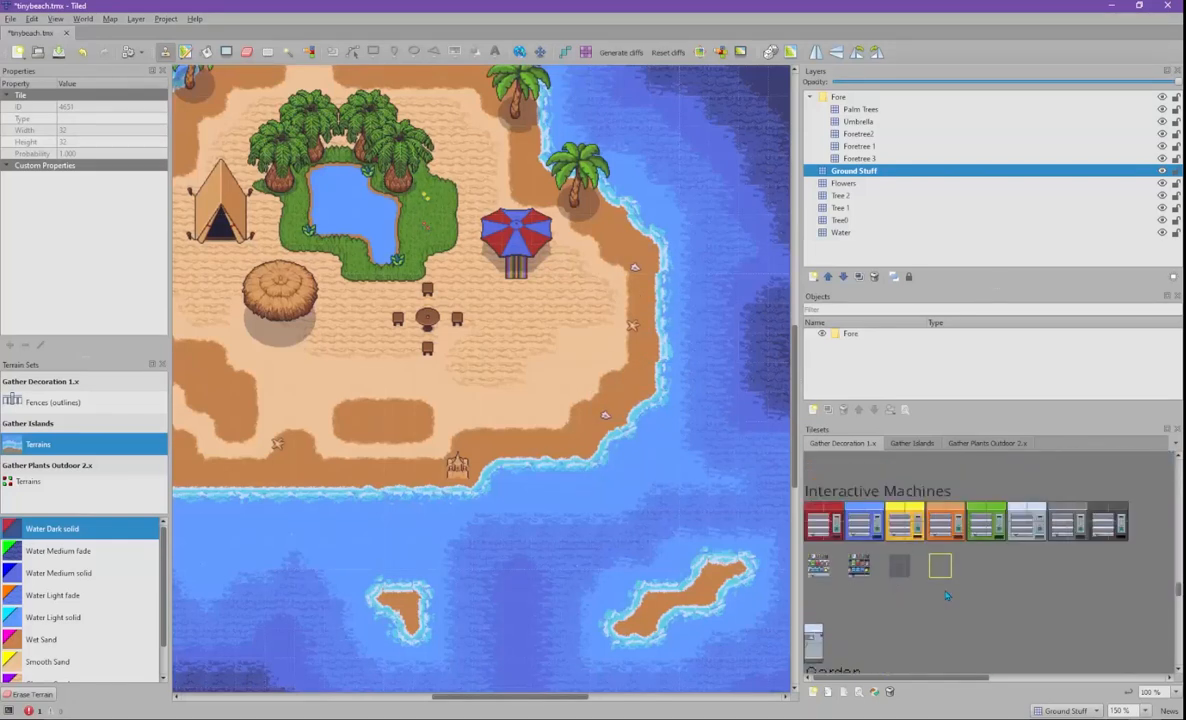
- Pan the map until the island's left shoreline and the sandbar below it are showing
scroll(940, 590, down, 5)
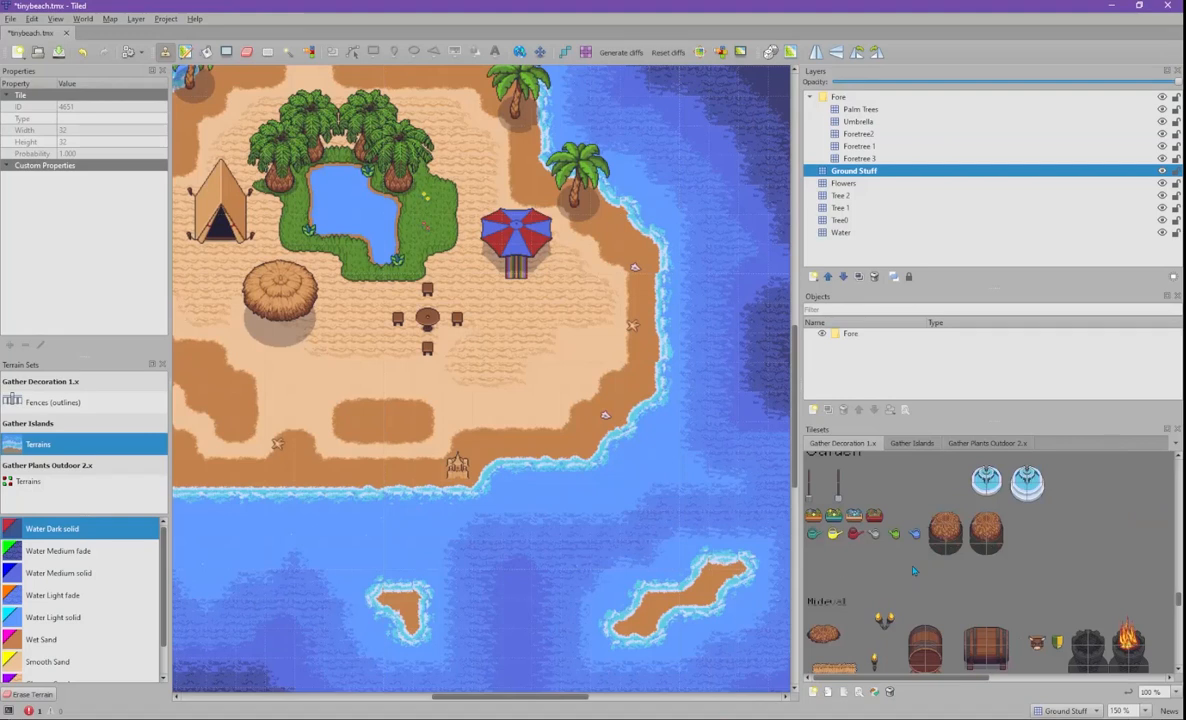
scroll(913, 571, down, 5)
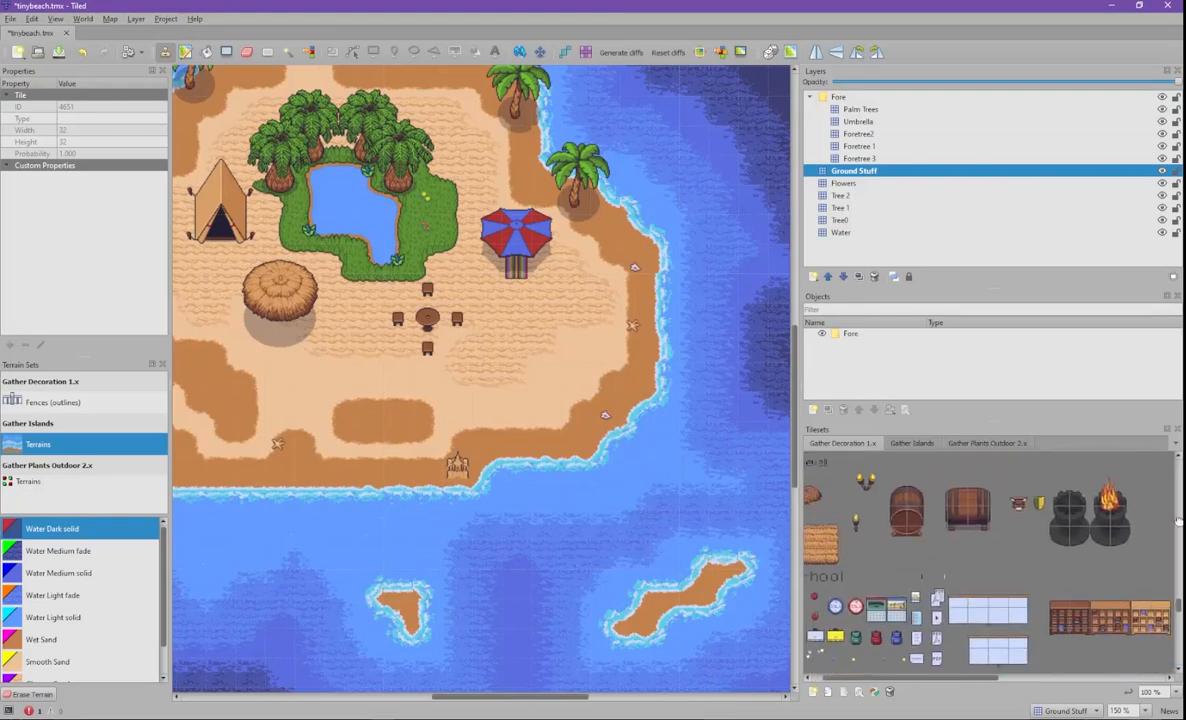
scroll(995, 567, up, 2)
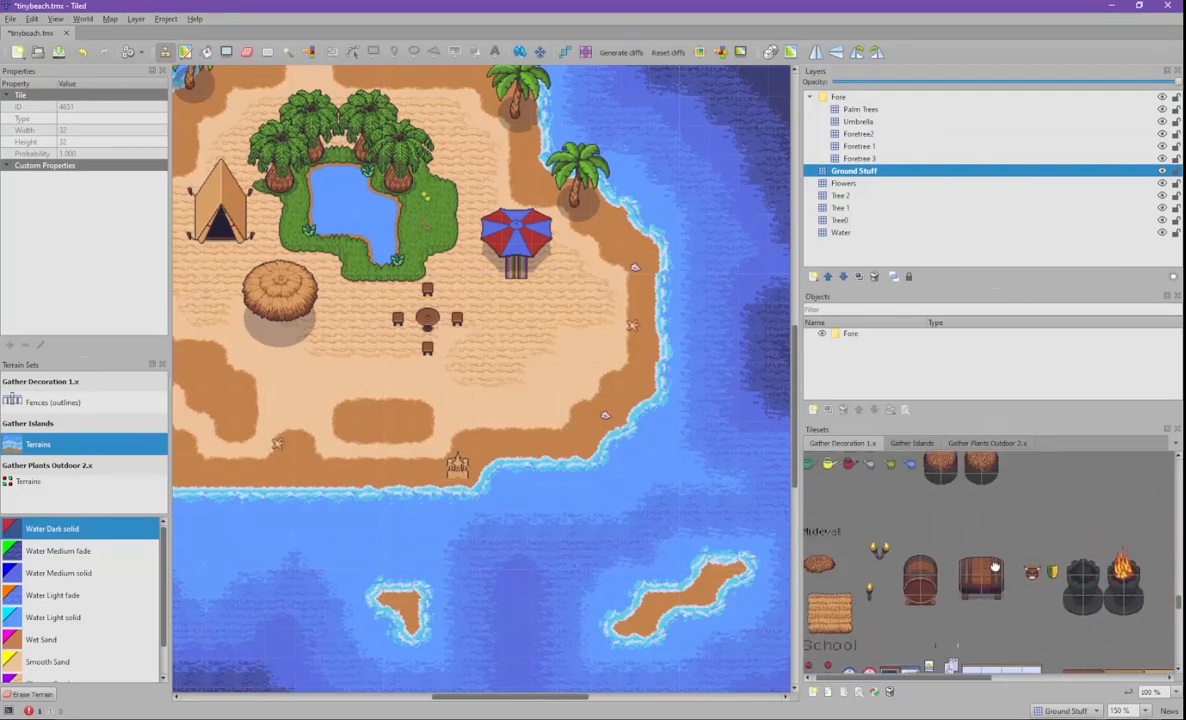
scroll(995, 567, up, 8)
scroll(1078, 612, down, 8)
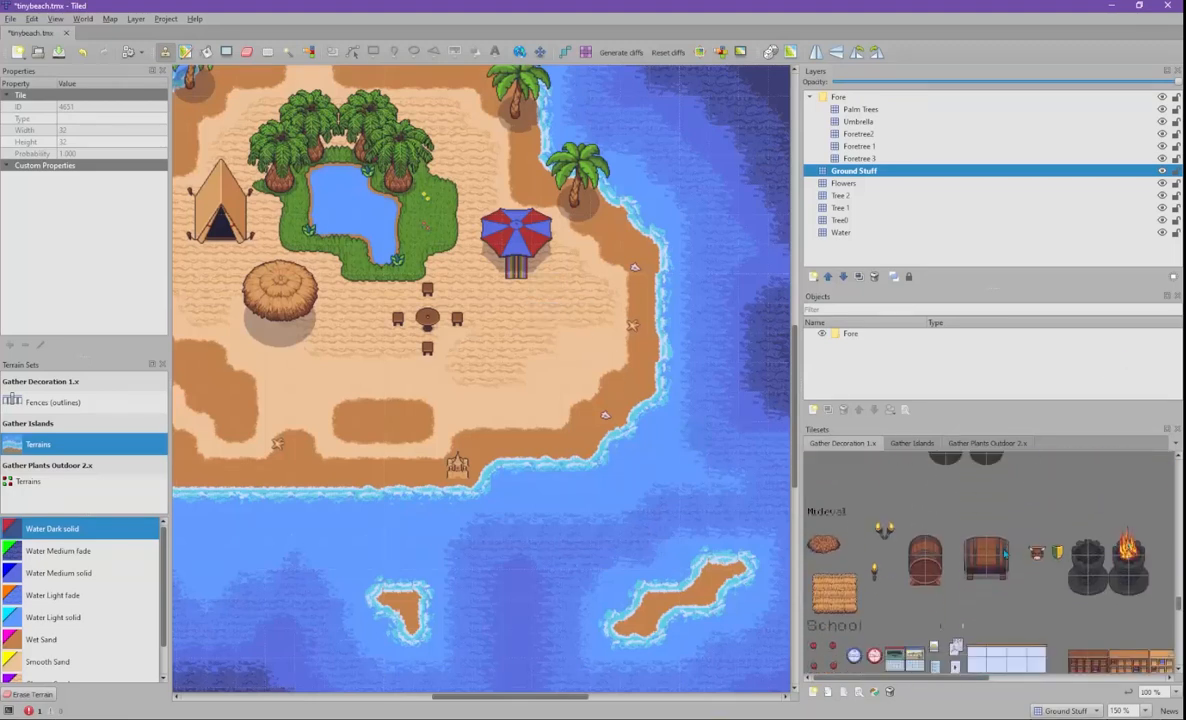
scroll(1008, 553, down, 4)
scroll(1010, 553, down, 5)
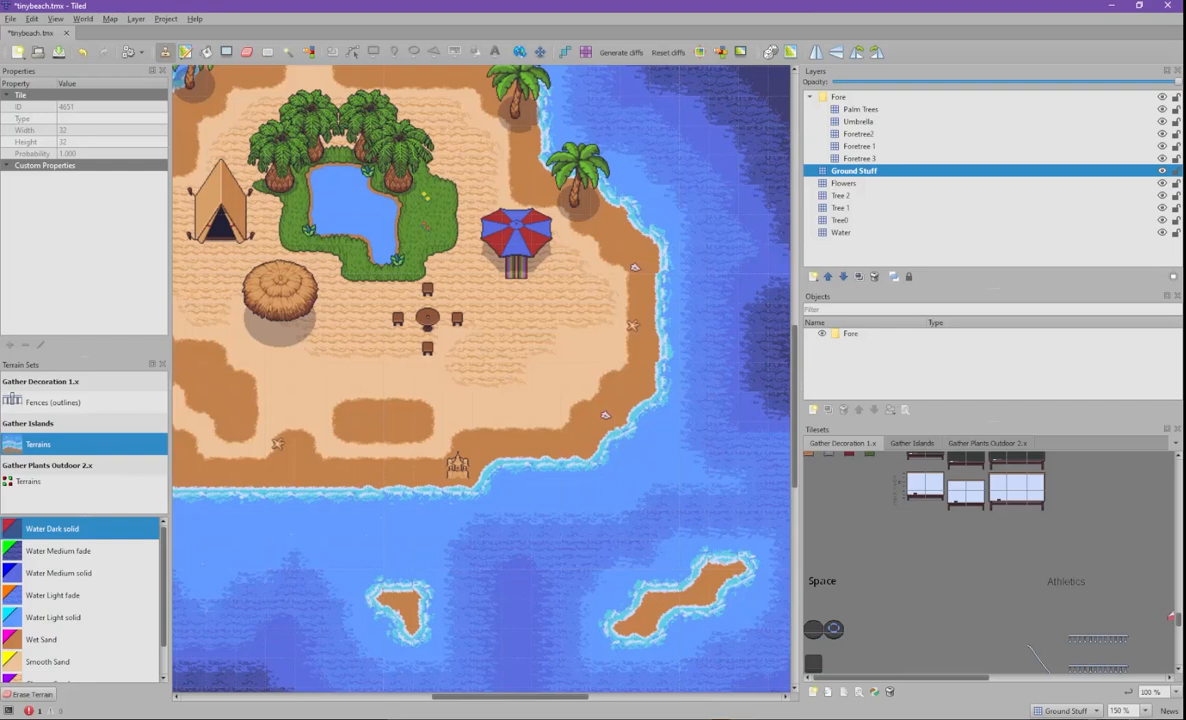
middle_drag(484, 251, 503, 344)
scroll(914, 555, down, 5)
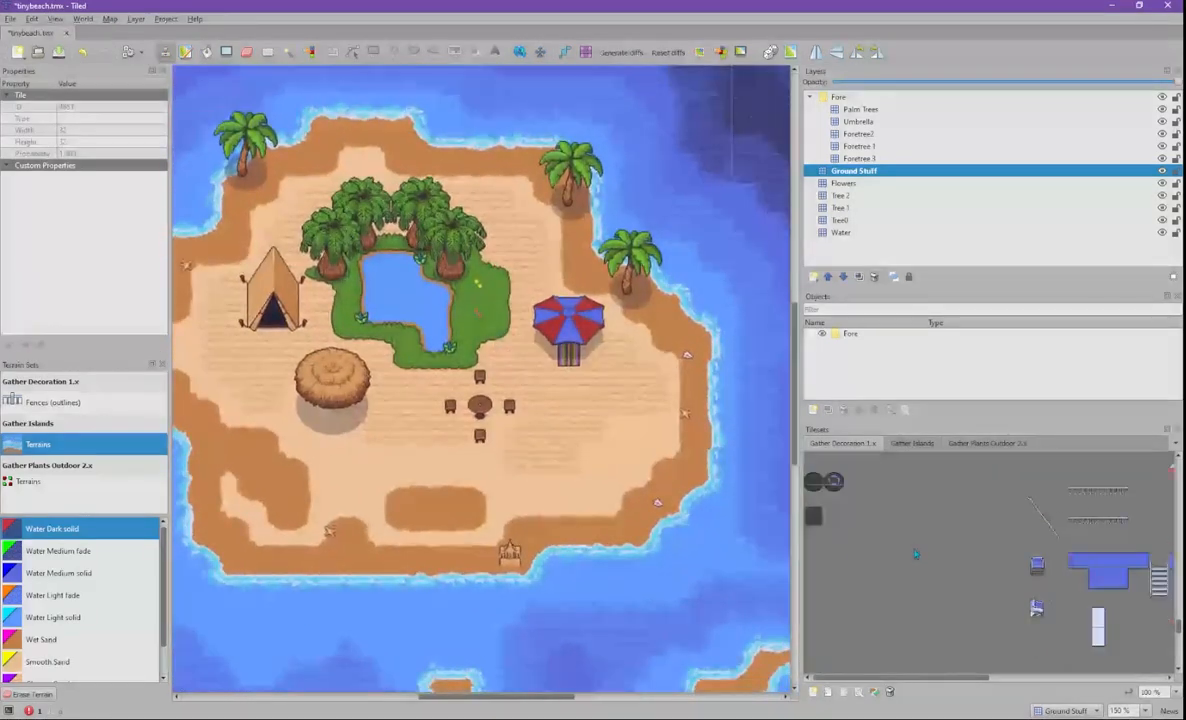
scroll(914, 555, down, 5)
scroll(915, 554, down, 3)
scroll(915, 554, up, 3)
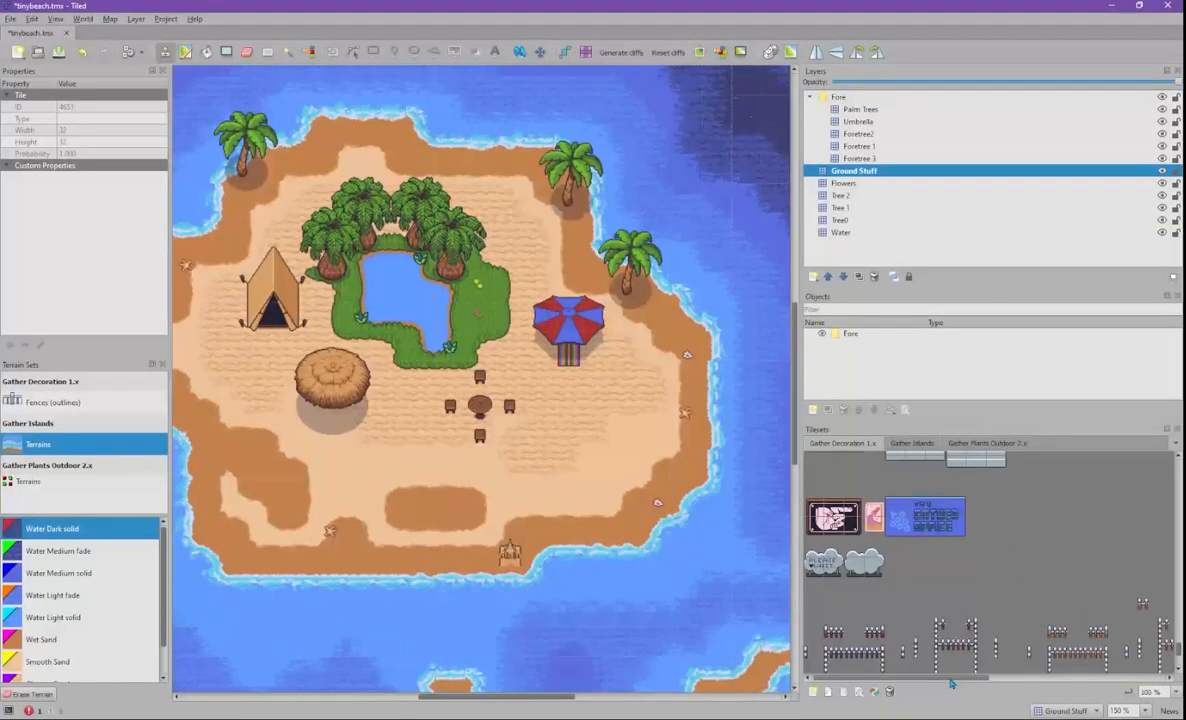
scroll(882, 583, down, 5)
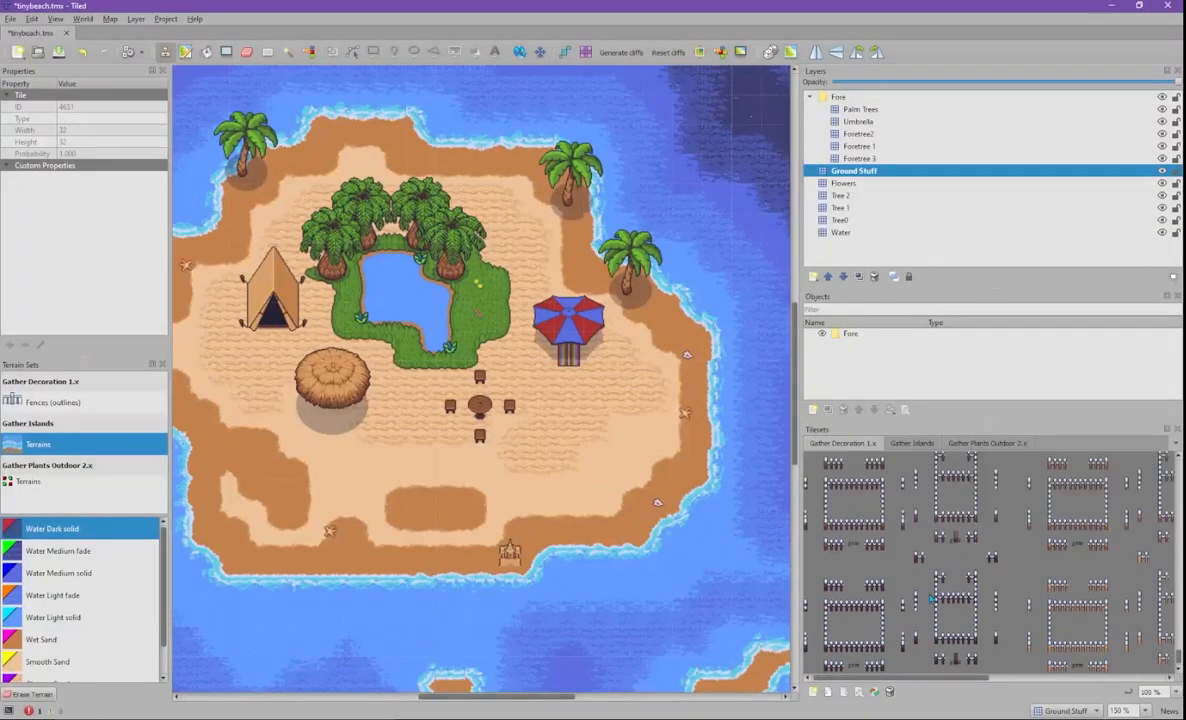
drag(912, 677, 968, 692)
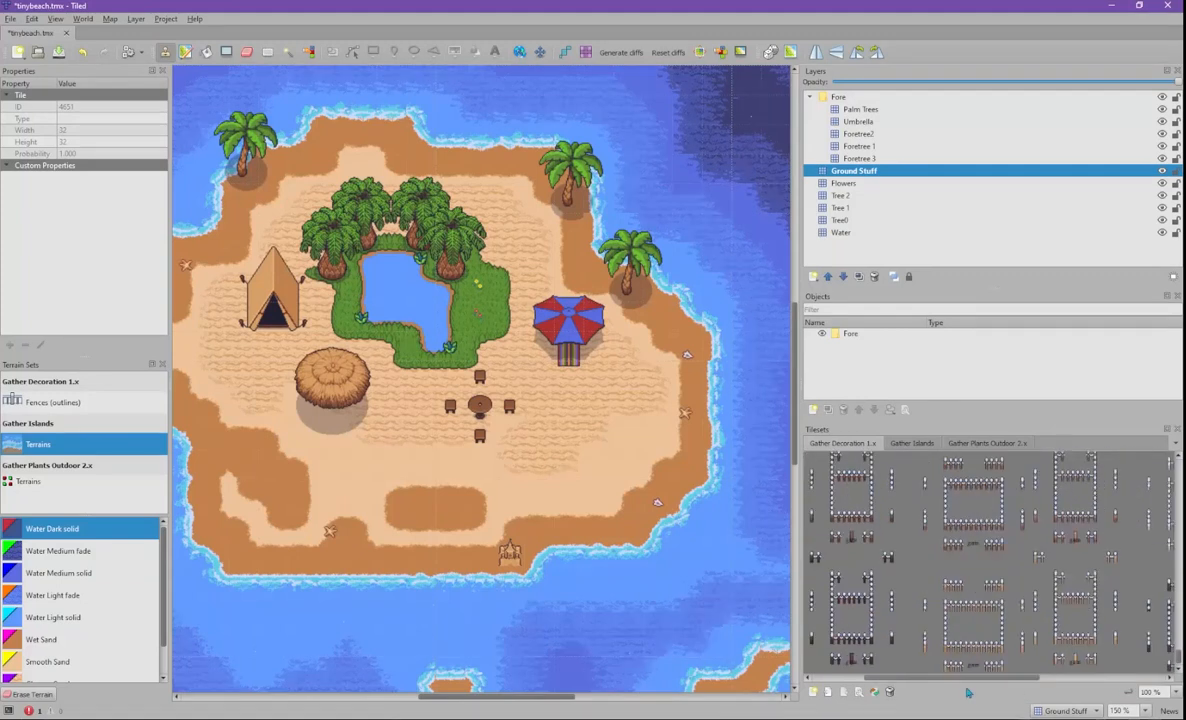
middle_drag(301, 339, 493, 256)
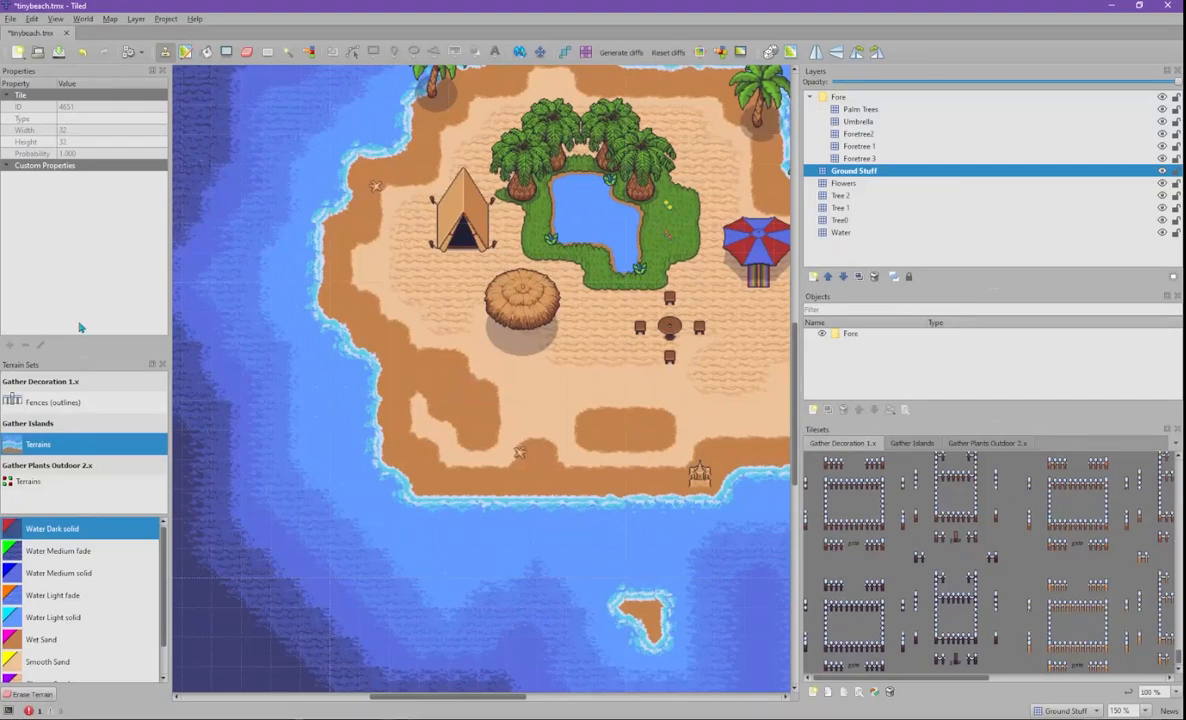
- Enlarge the Terrain Sets list, glance at Plants Outdoor 2.x and Fences, then reselect Gather Islands
drag(84, 355, 95, 203)
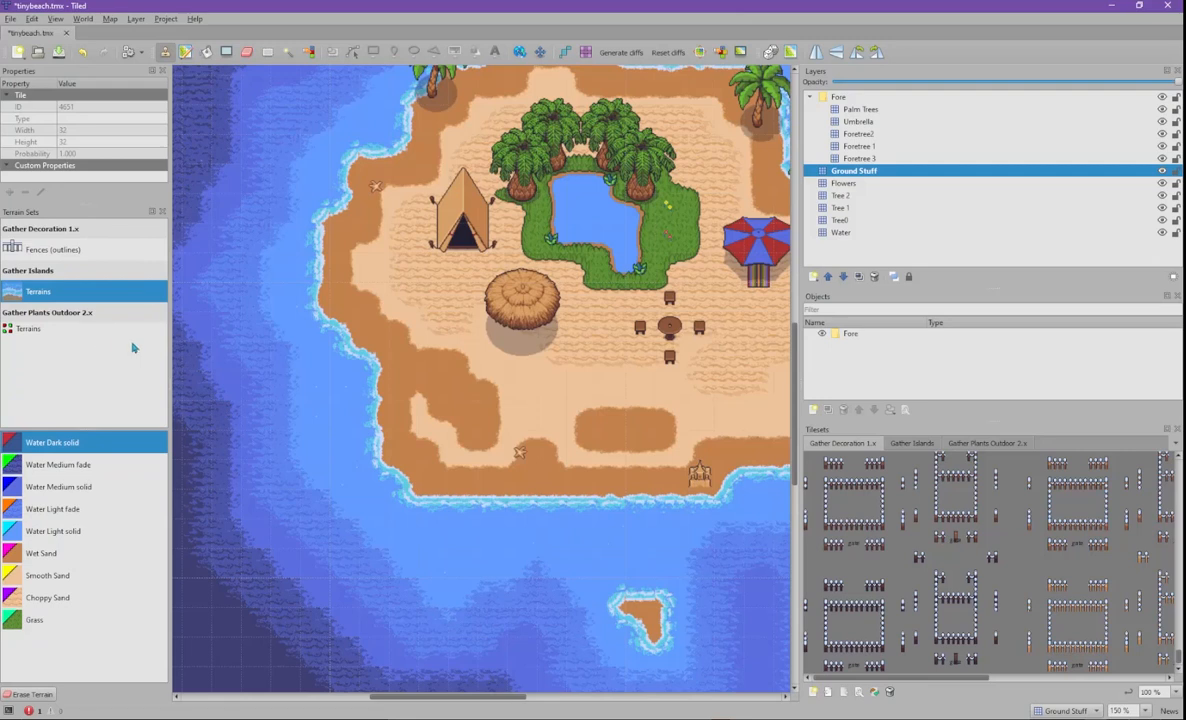
click(62, 330)
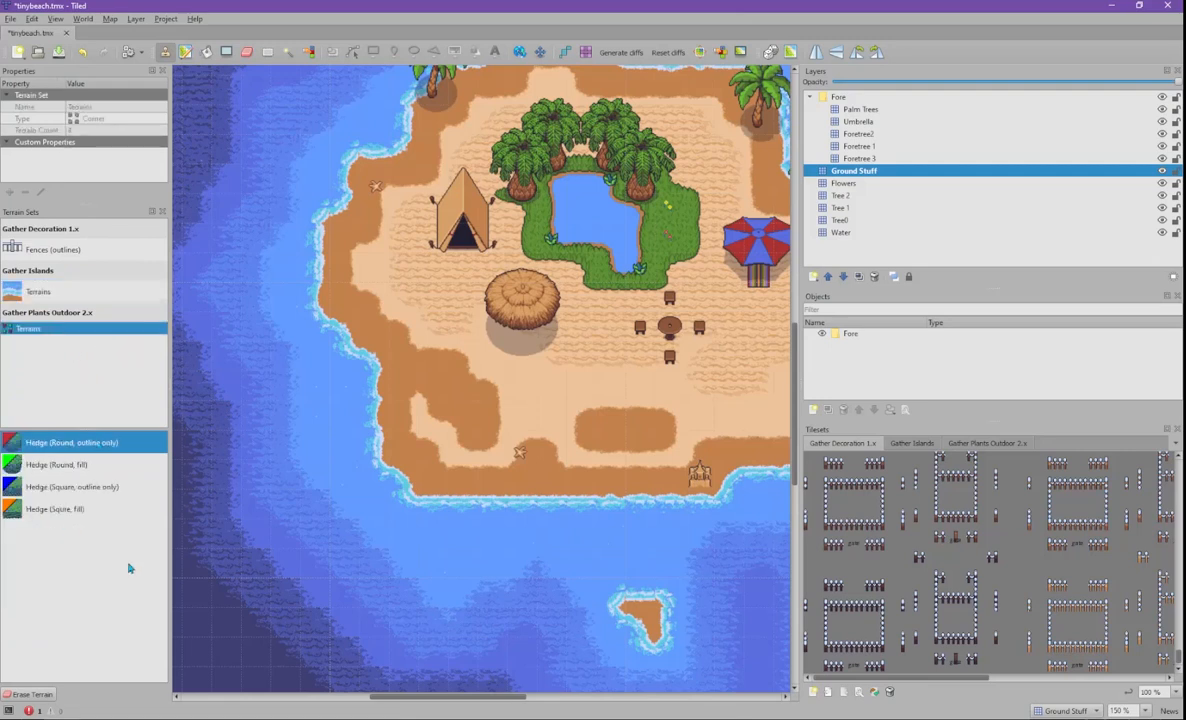
click(70, 294)
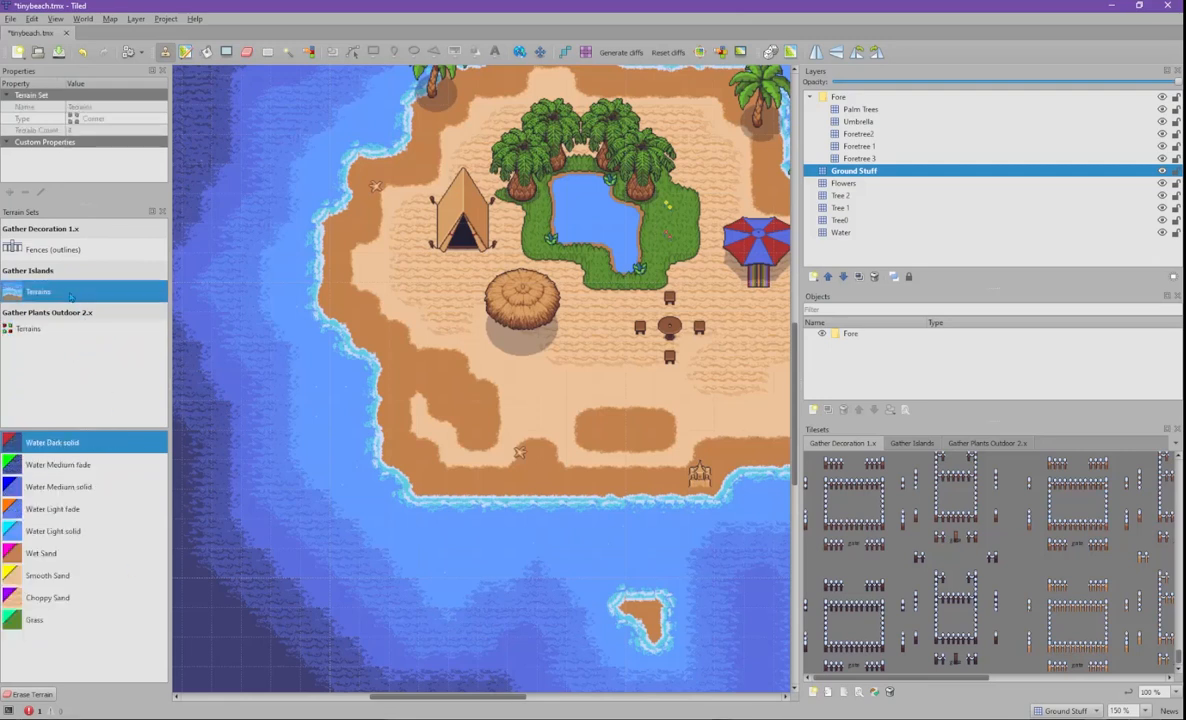
click(77, 254)
click(67, 293)
scroll(791, 462, down, 1)
scroll(791, 462, up, 1)
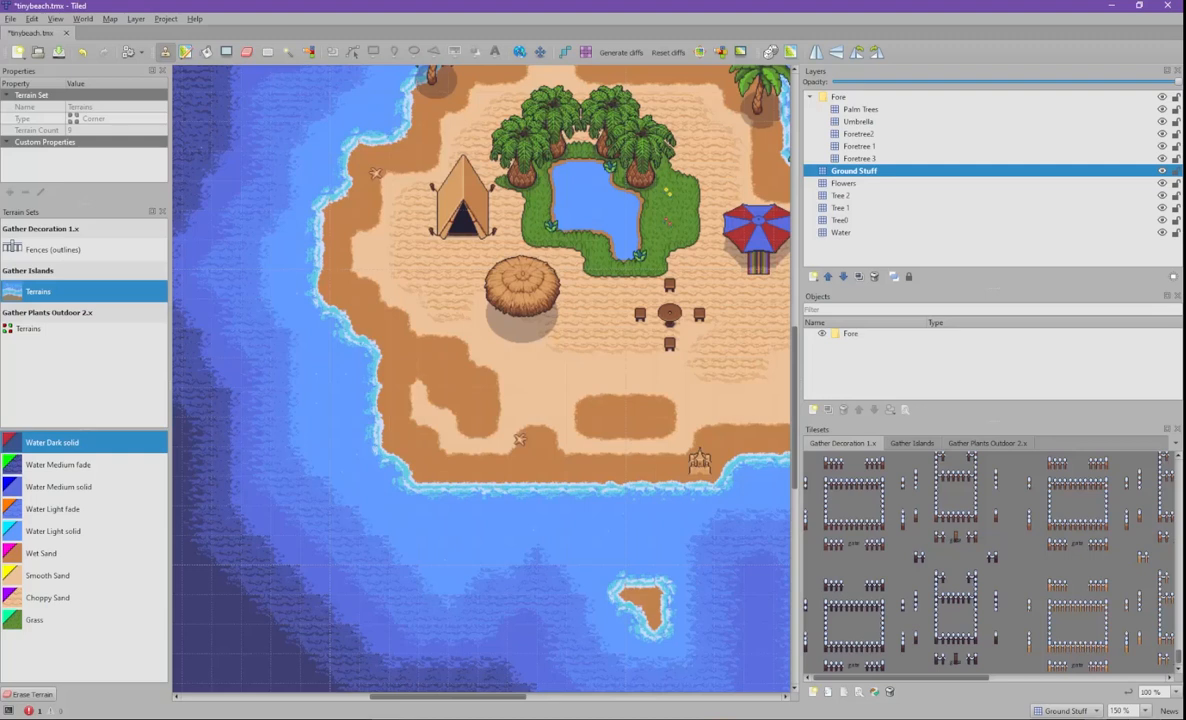
- Watch the participant's shared stream in the Discord call, then push the window off to the left
drag(0, 120, 516, 103)
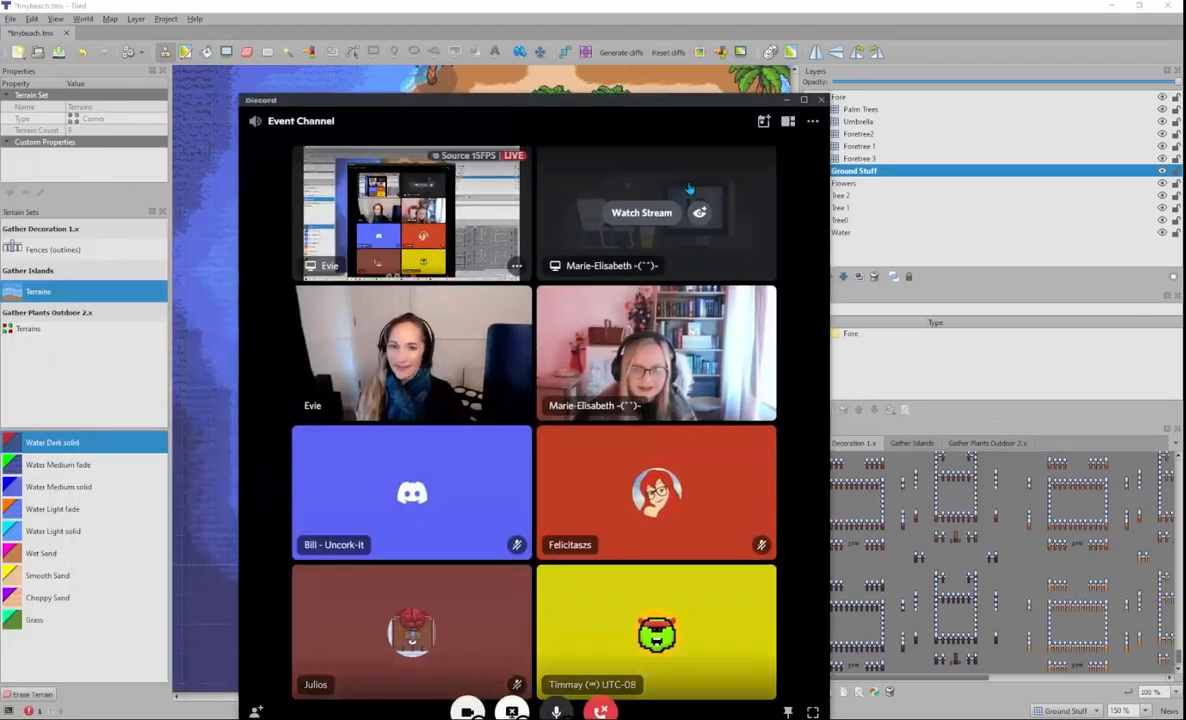
click(689, 176)
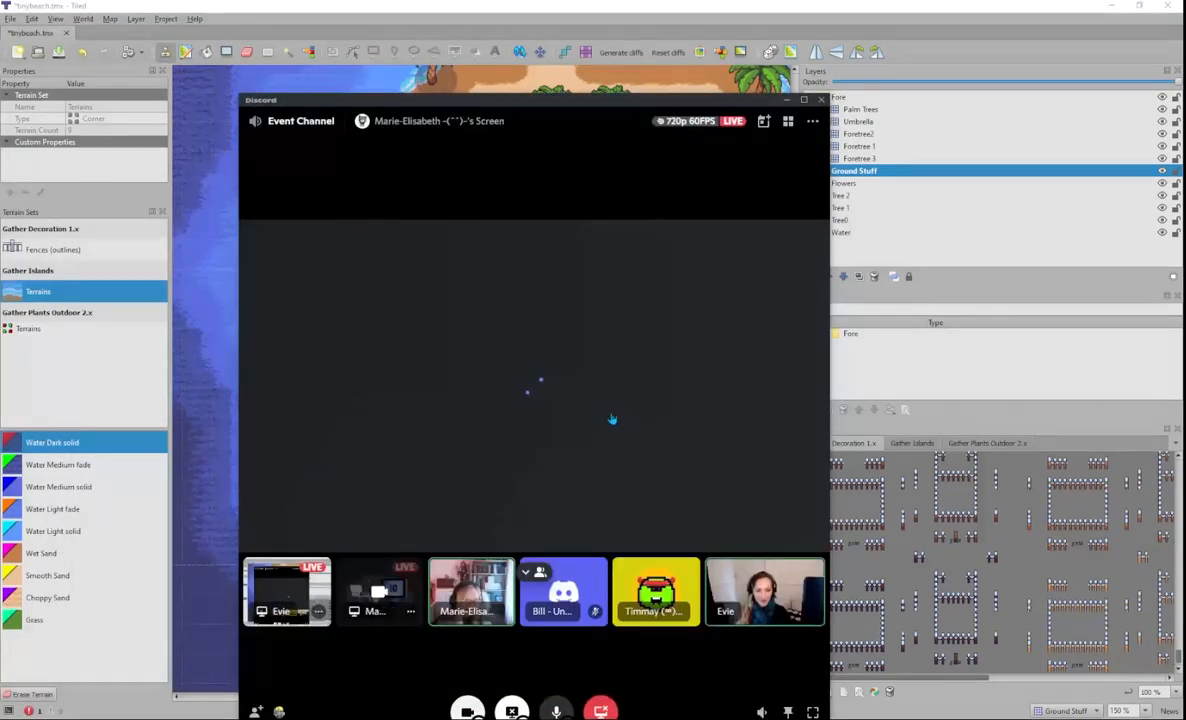
drag(585, 106, 432, 163)
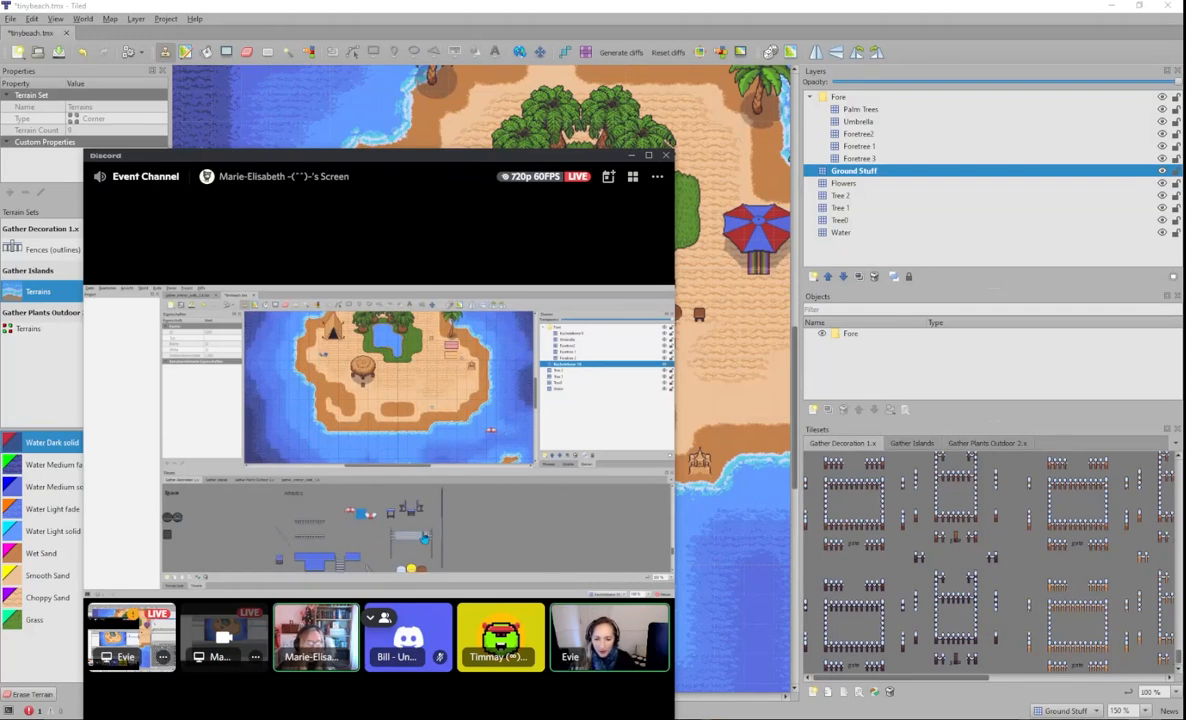
drag(404, 158, 0, 202)
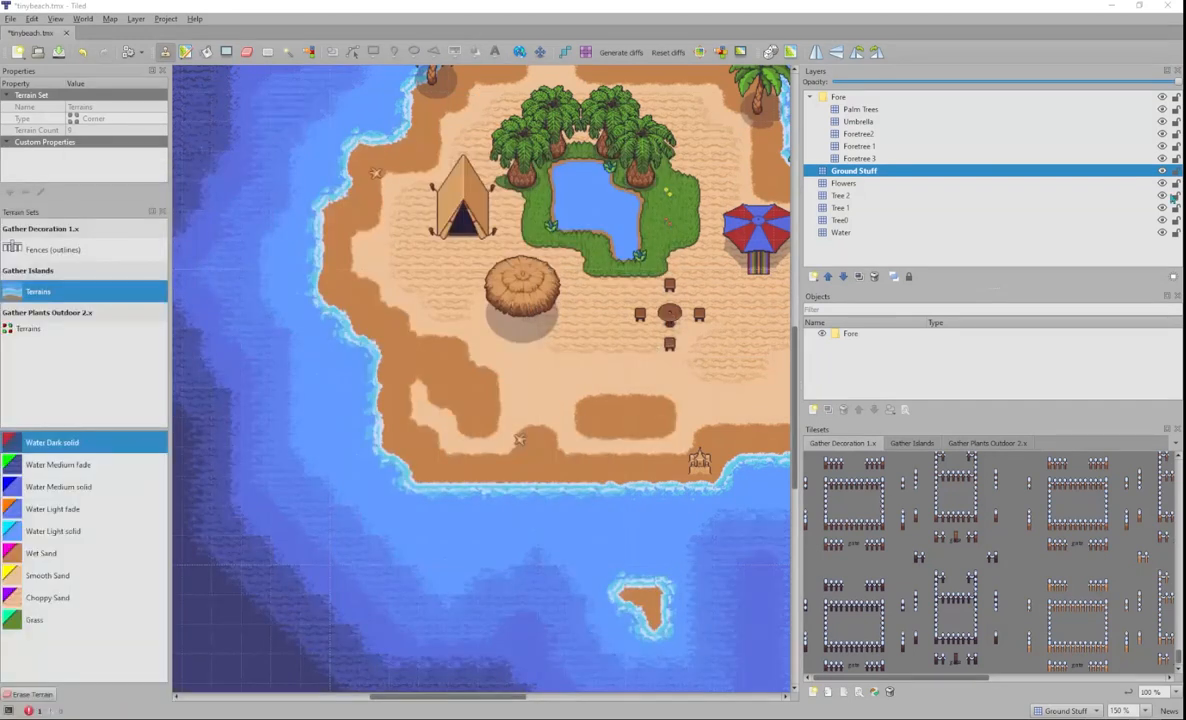
- Browse the Gather Islands tiles, then return to the Gather Decoration 1.x tileset
click(911, 443)
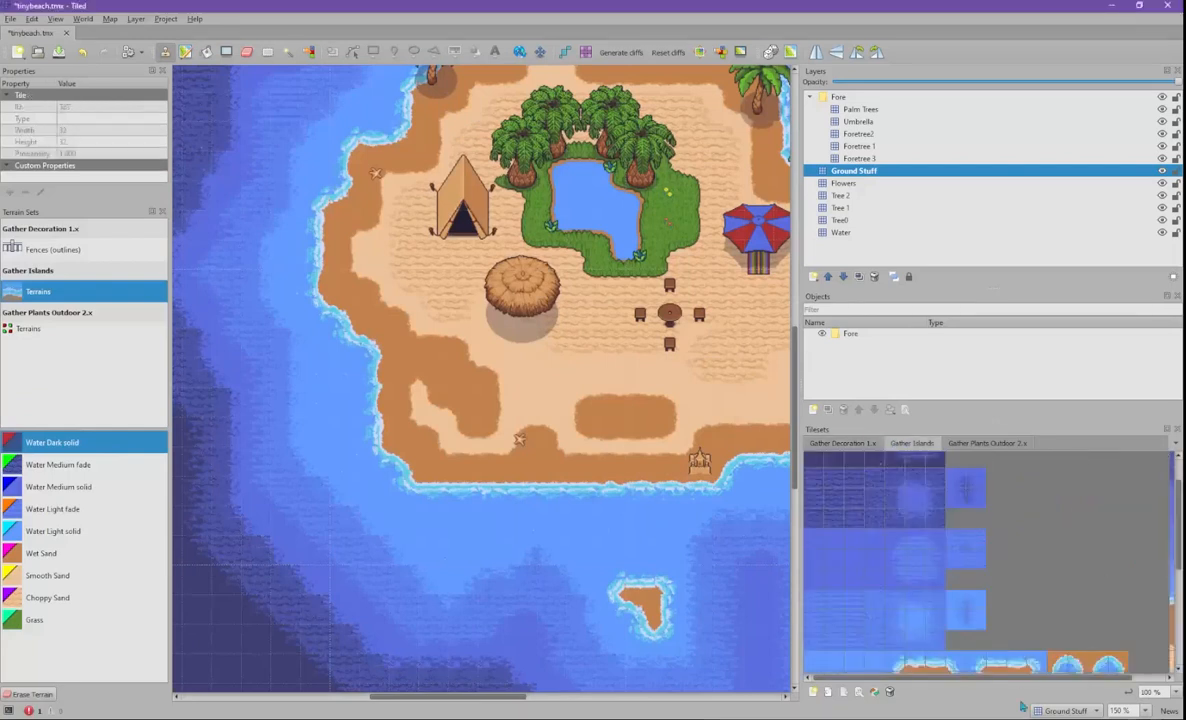
drag(1042, 679, 1137, 679)
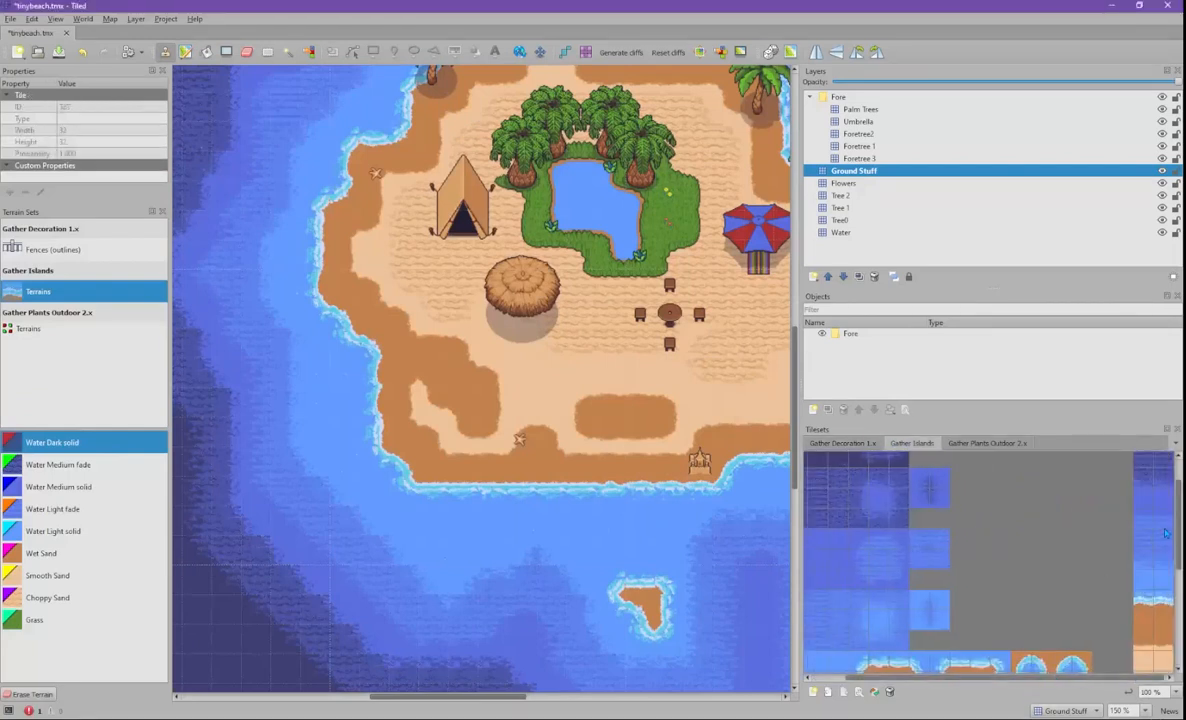
mouse_move(1178, 530)
mouse_down()
mouse_move(1173, 650)
mouse_move(1177, 508)
mouse_up()
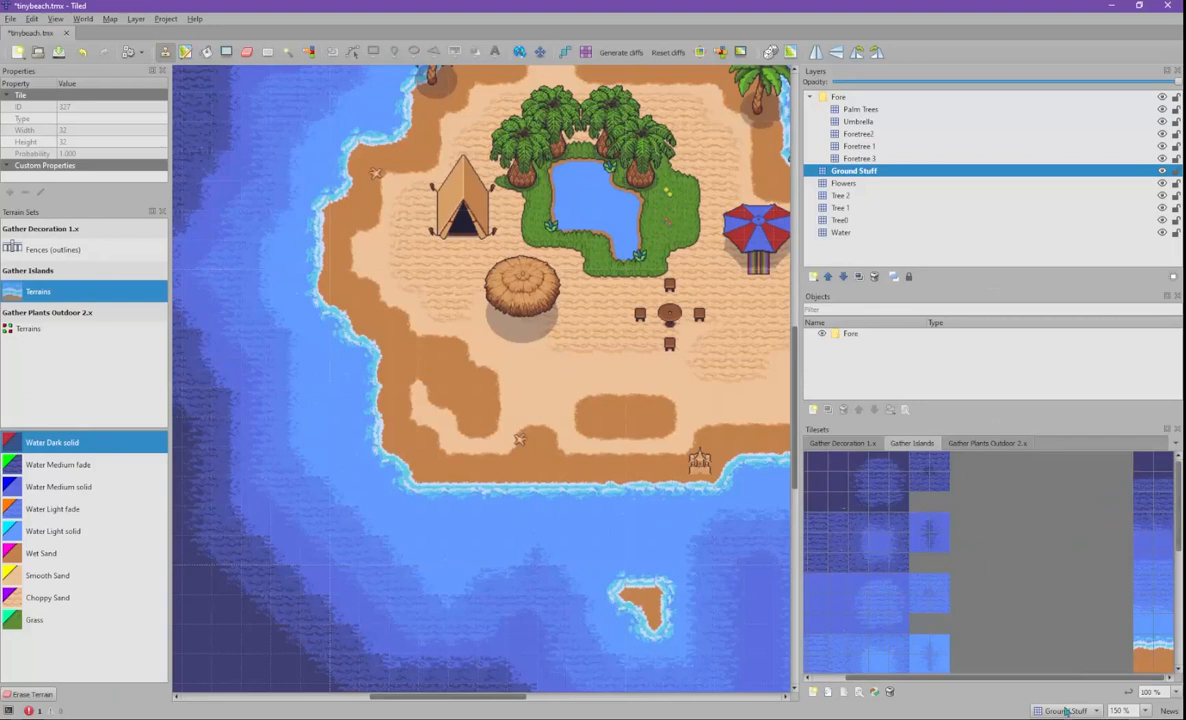
scroll(948, 612, left, 1)
click(845, 443)
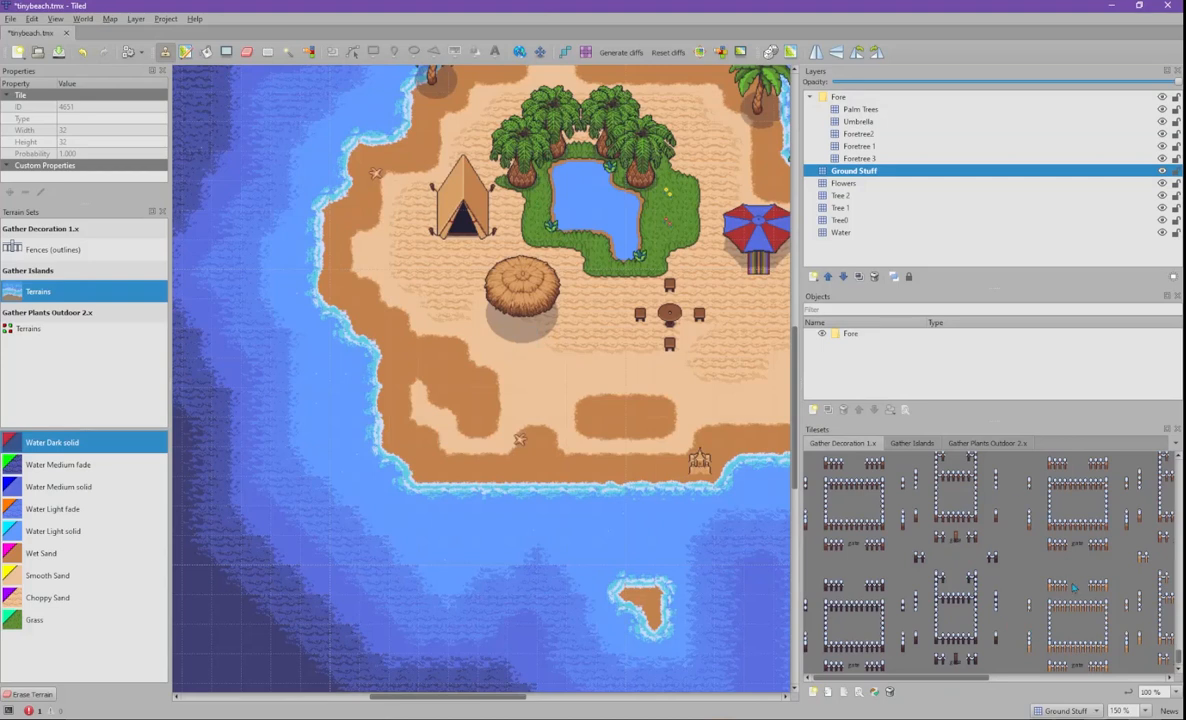
drag(1177, 657, 1162, 549)
- Widen the tileset area by dragging the map splitter leftward
scroll(1162, 549, down, 2)
drag(949, 679, 1062, 677)
drag(797, 487, 420, 487)
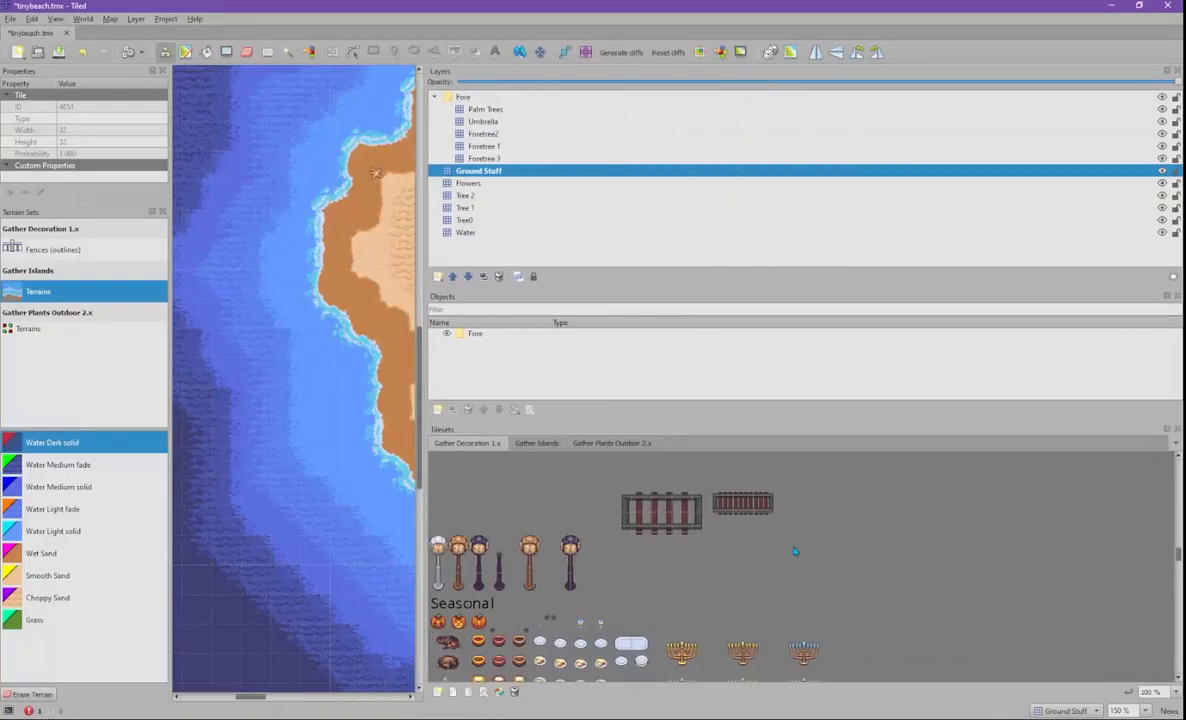
- Scroll Gather Decoration 1.x down to the Space and Athletics tiles, making the palette taller
scroll(797, 548, down, 7)
scroll(797, 548, down, 10)
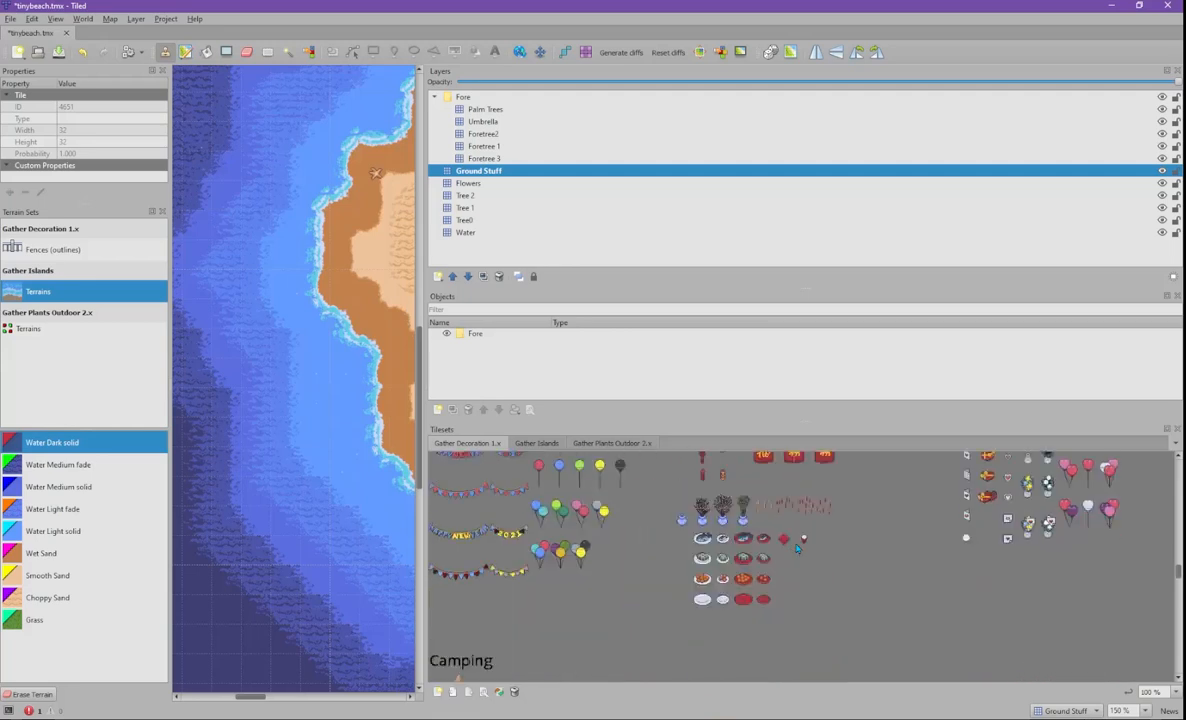
scroll(797, 548, down, 2)
scroll(797, 548, up, 2)
scroll(797, 548, down, 3)
scroll(797, 548, down, 2)
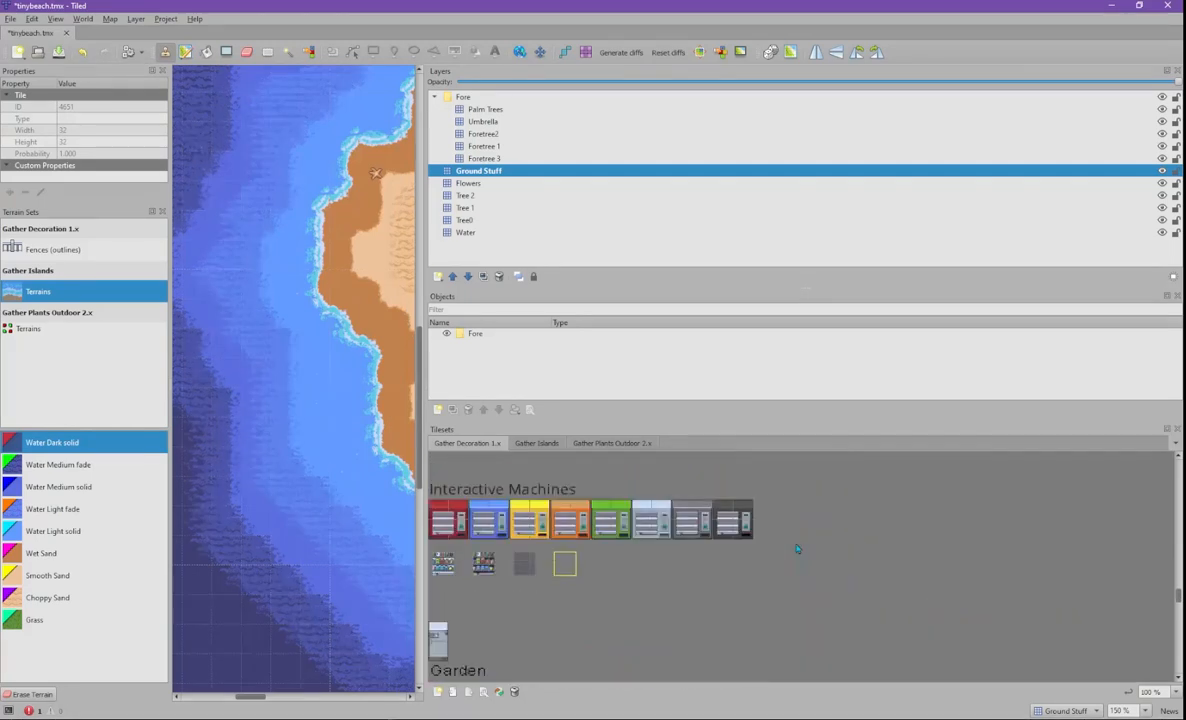
scroll(781, 608, down, 2)
scroll(786, 601, down, 6)
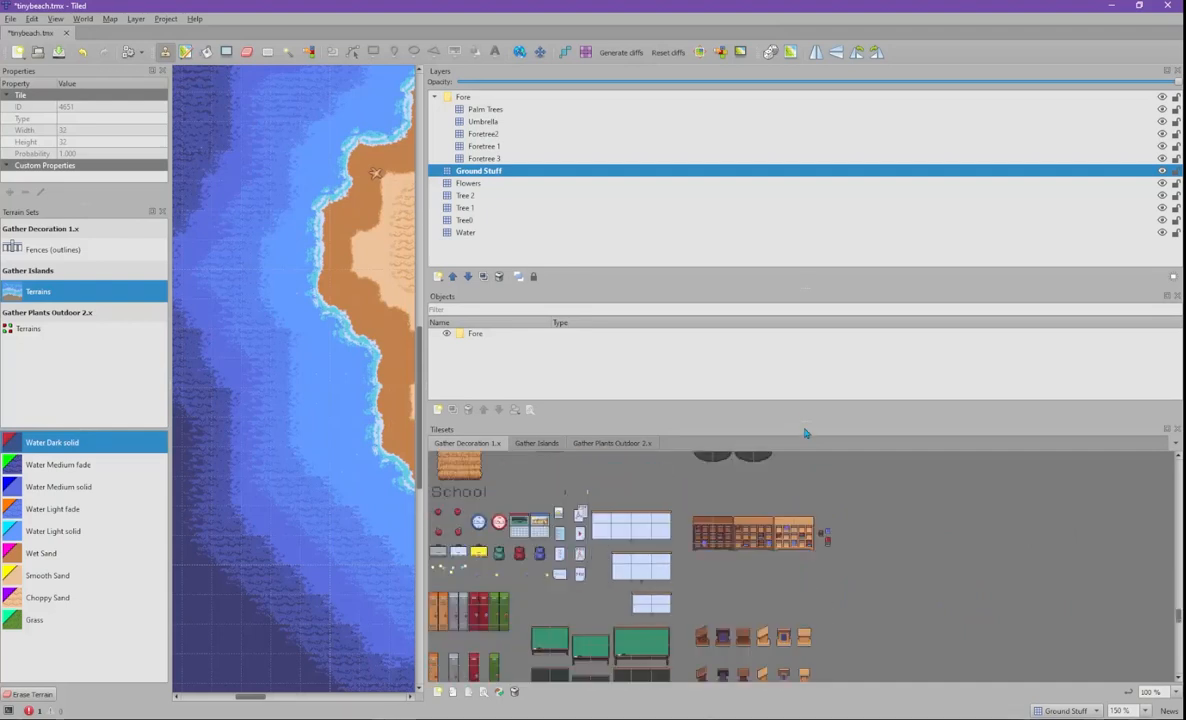
drag(808, 422, 808, 381)
scroll(848, 546, up, 2)
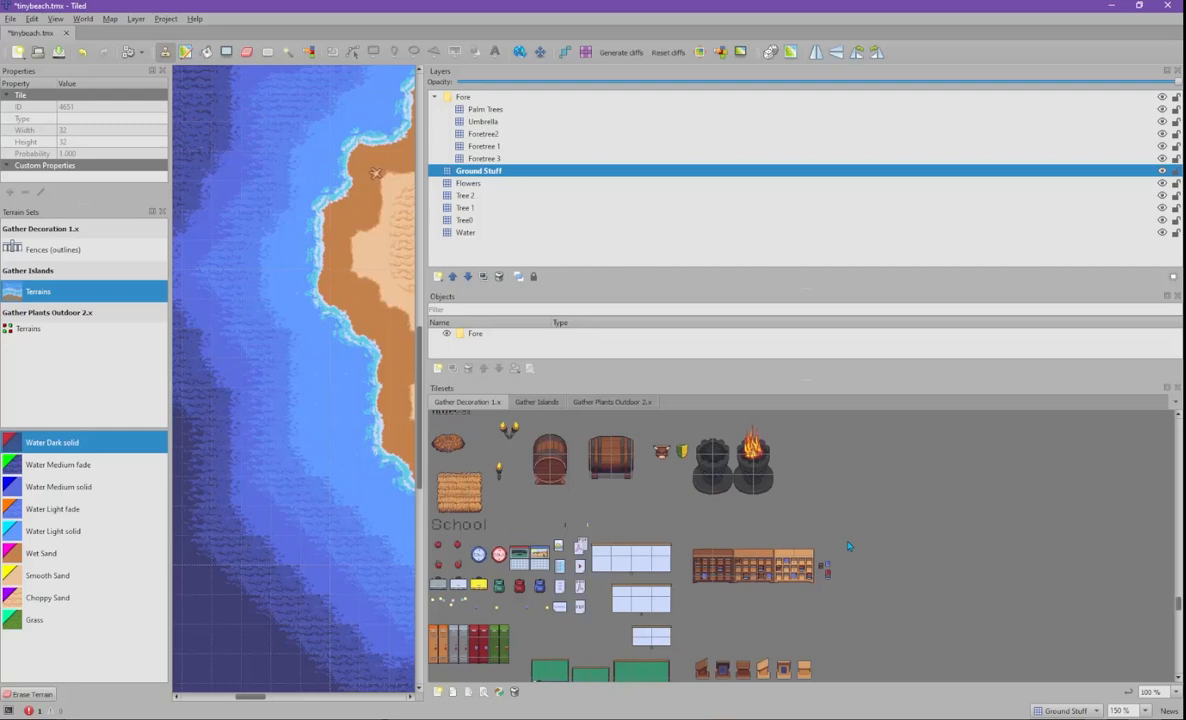
scroll(848, 546, down, 6)
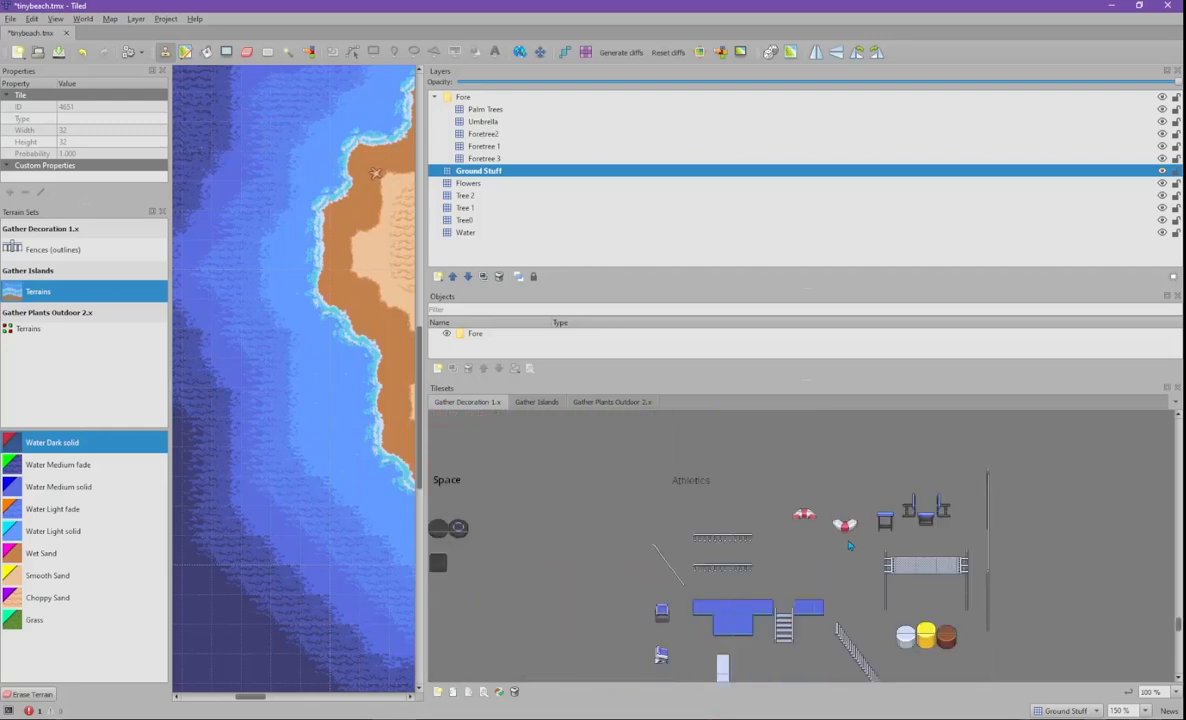
- Pick the red-and-white life-ring tile in the Gather Decoration 1.x Athletics tileset
click(805, 517)
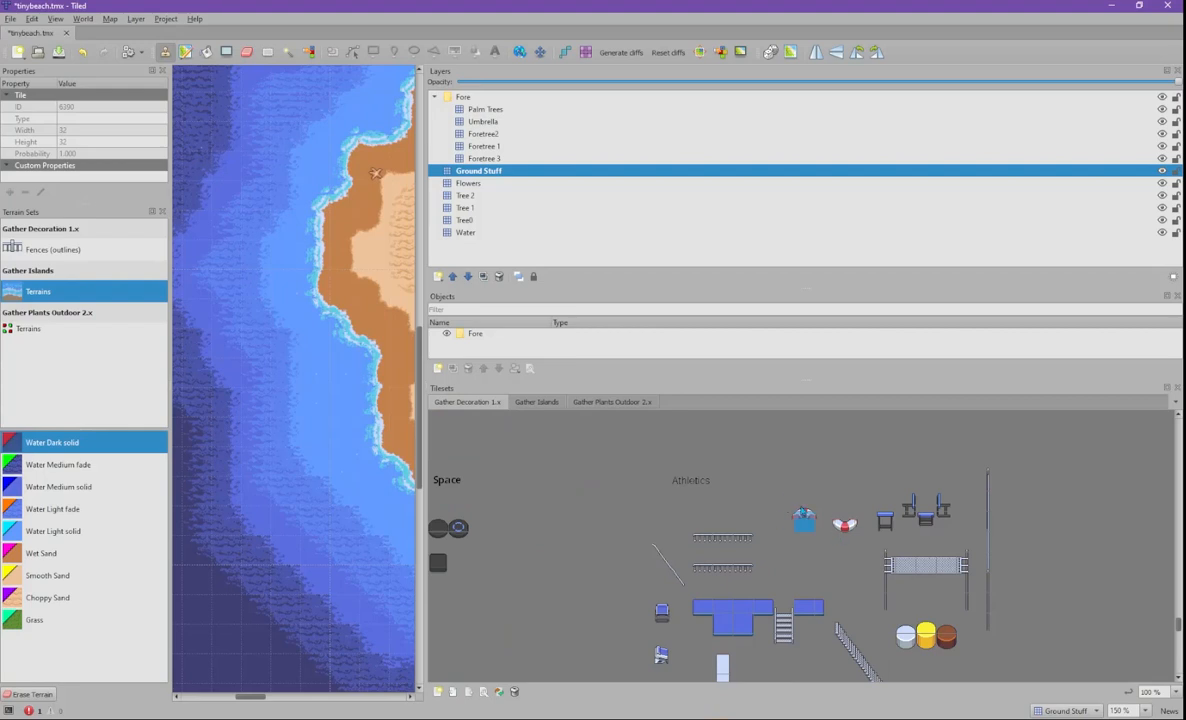
click(806, 517)
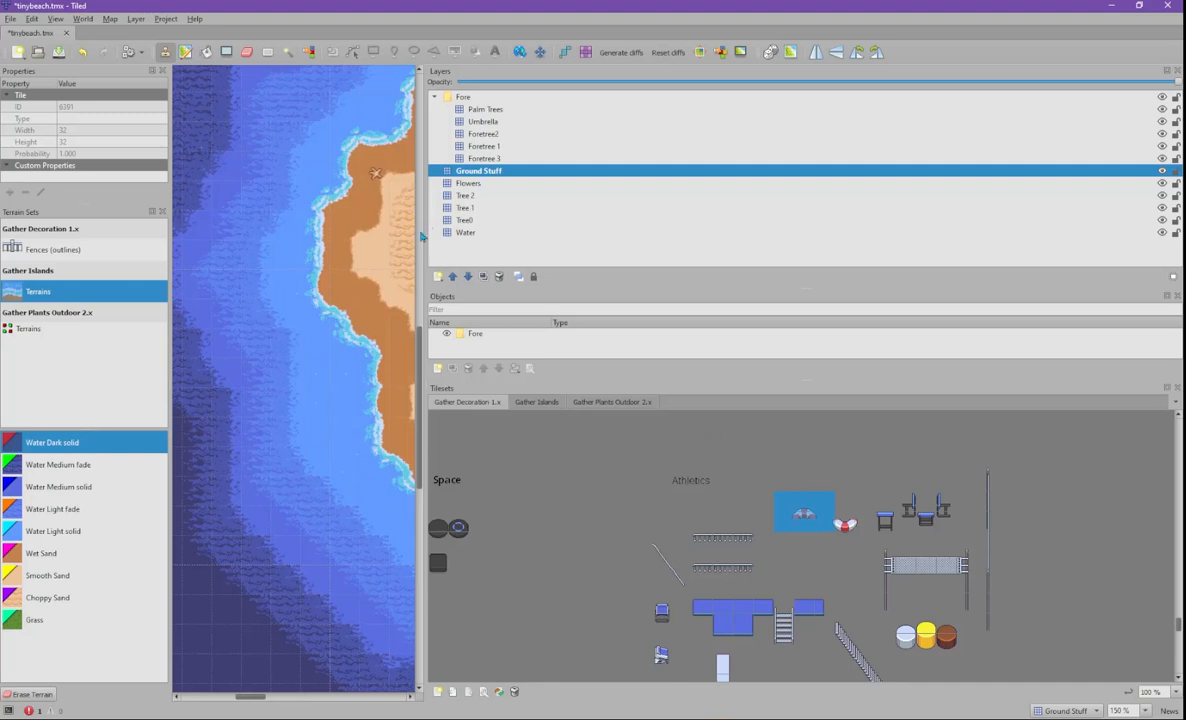
drag(425, 232, 676, 232)
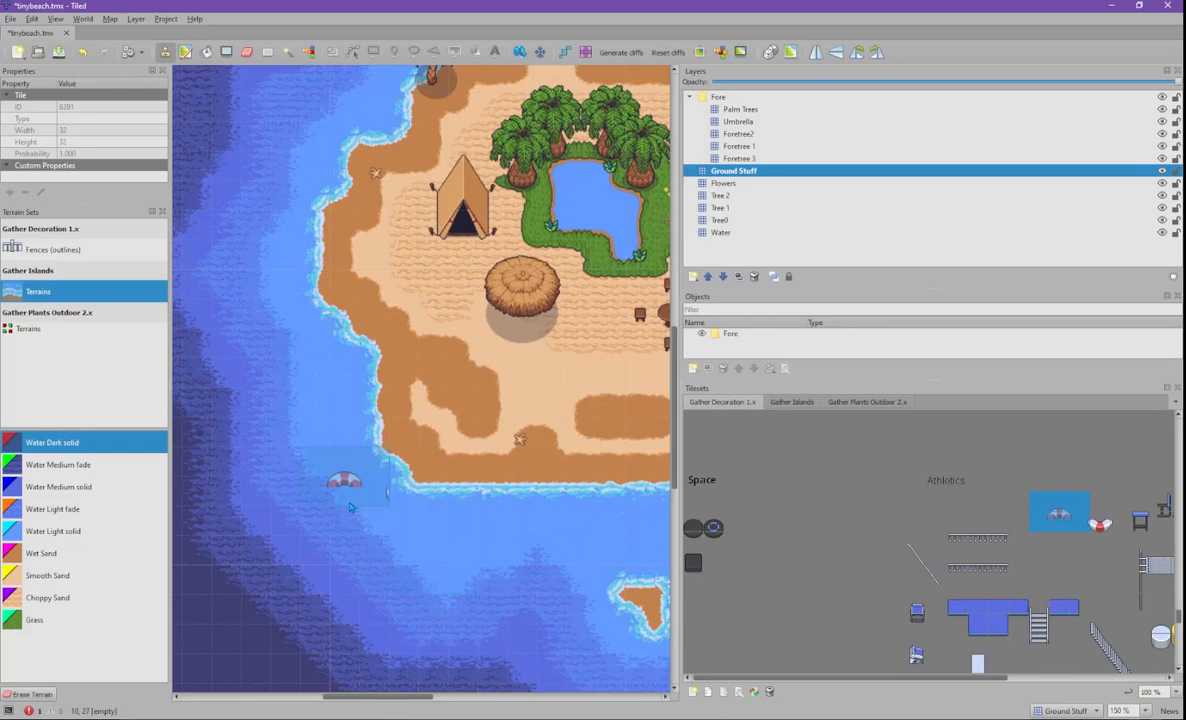
click(1074, 523)
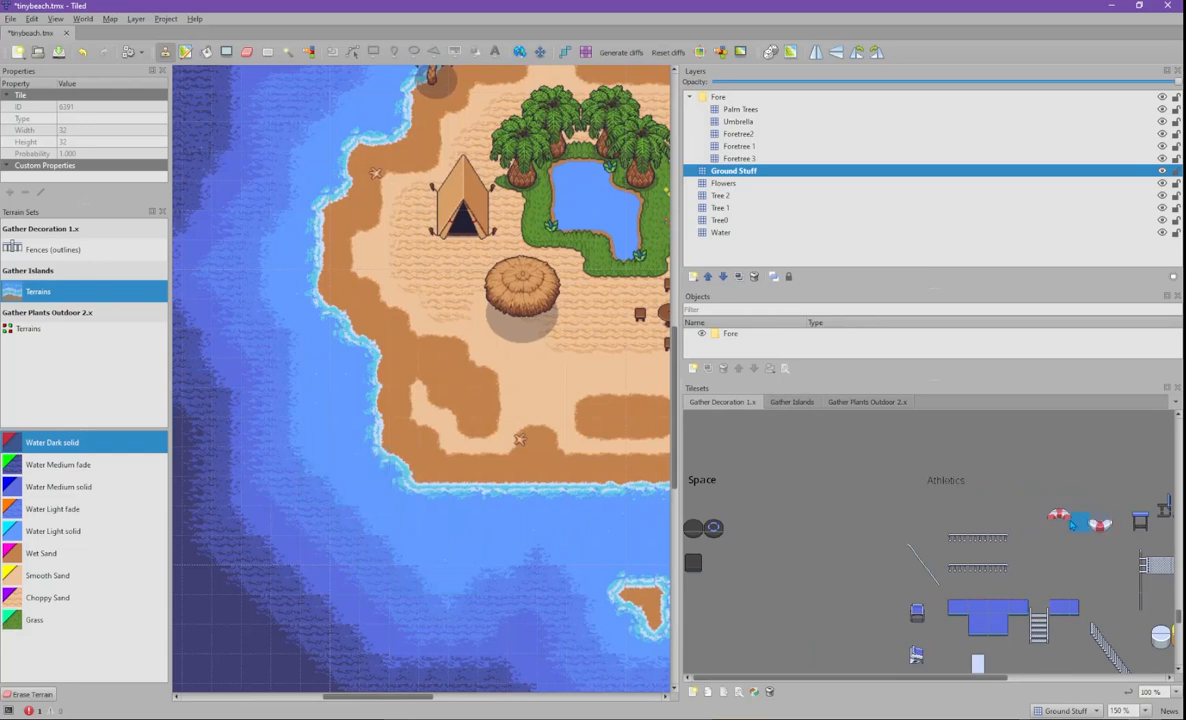
click(1099, 525)
click(1114, 525)
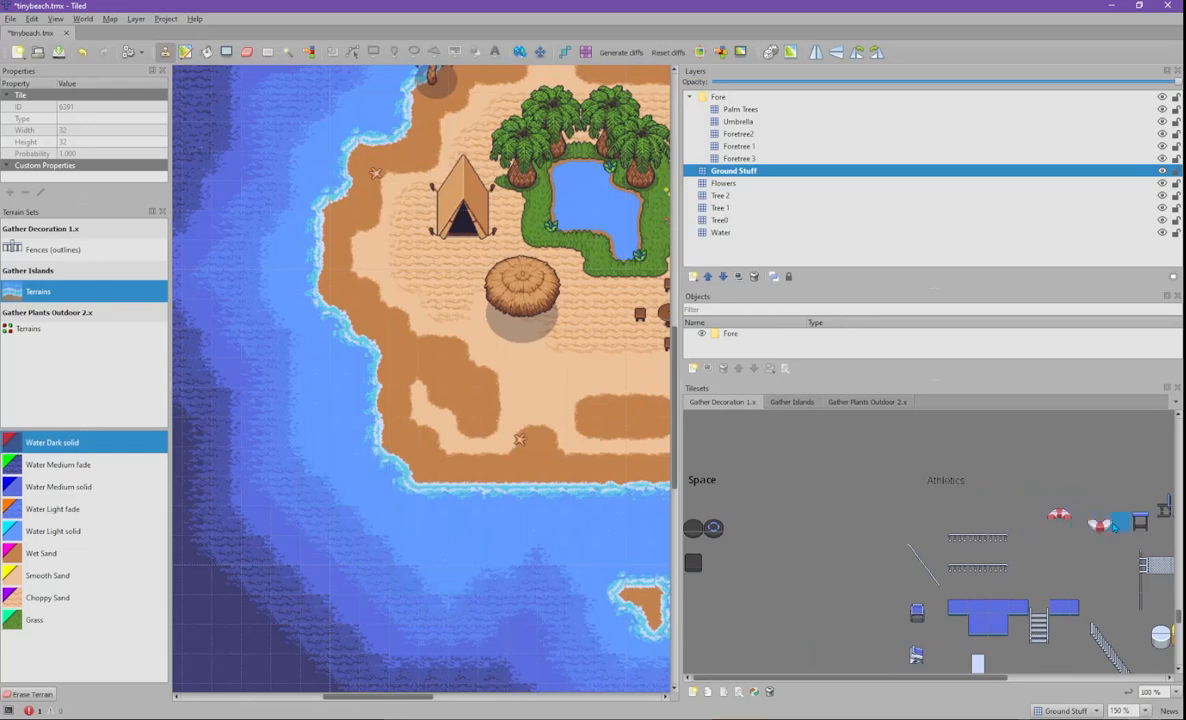
click(979, 609)
drag(1040, 522, 1072, 517)
- Narrow the pick to the right float tile and stamp it in the water off the lower-left shore
click(1103, 505)
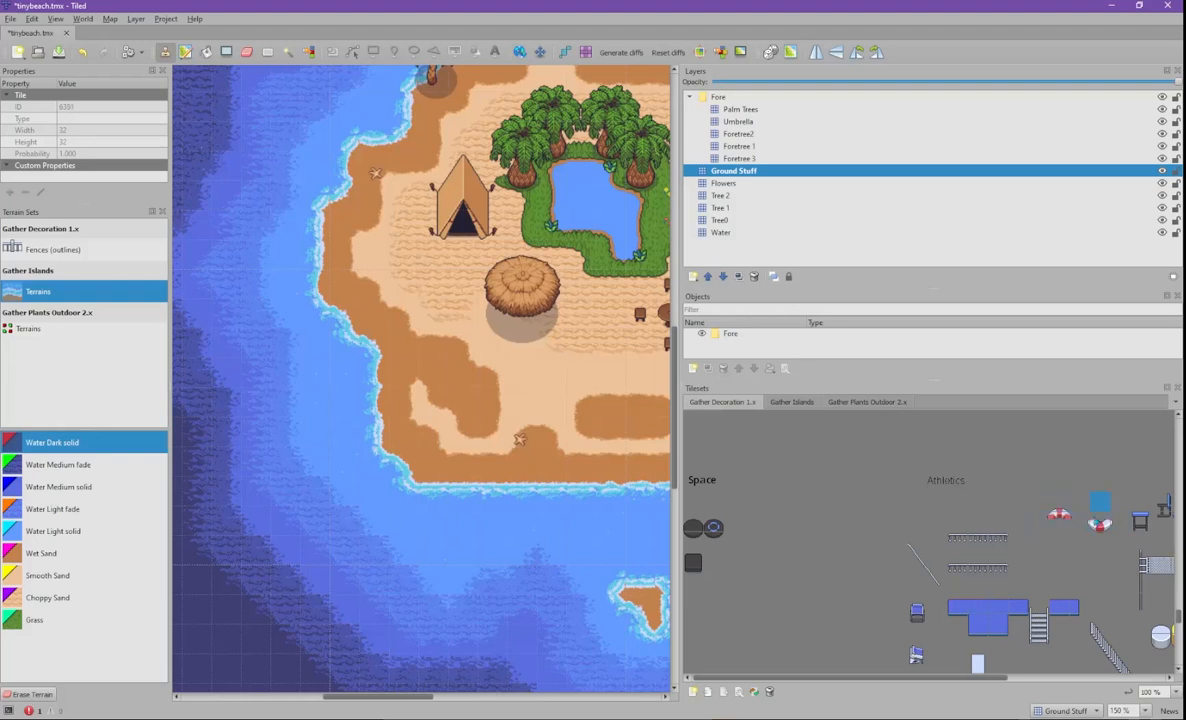
click(1103, 538)
drag(1094, 530, 1084, 521)
click(1060, 501)
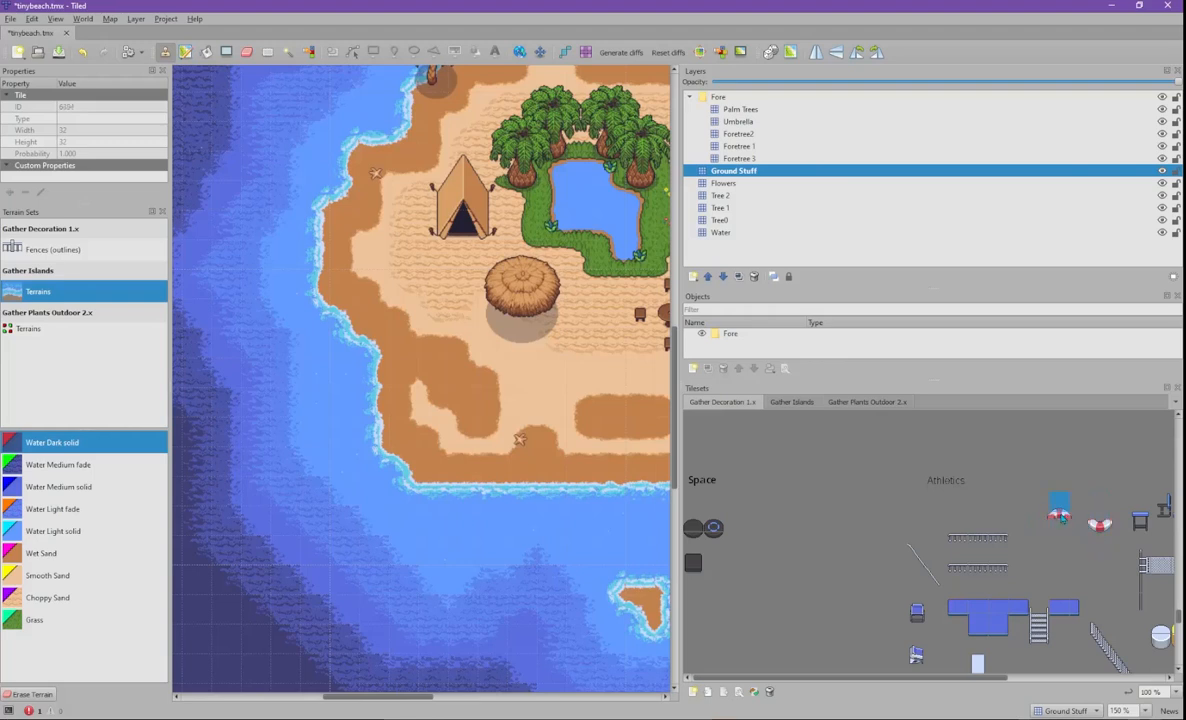
click(1099, 526)
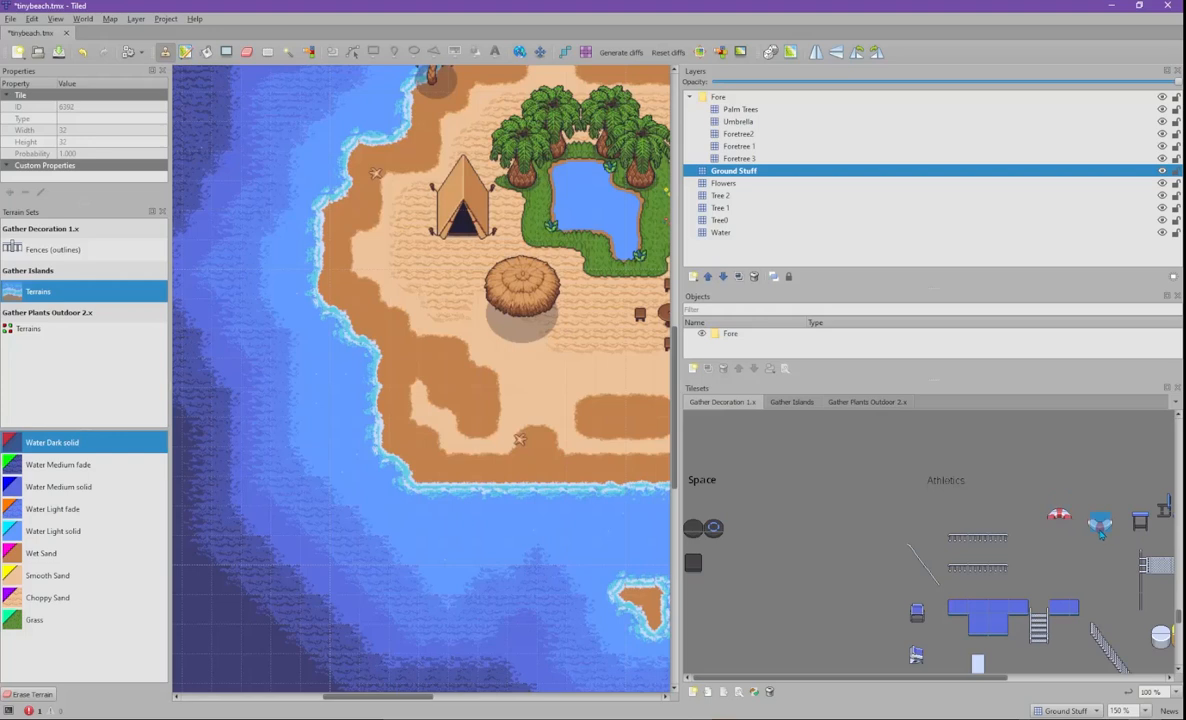
click(1065, 525)
click(1100, 526)
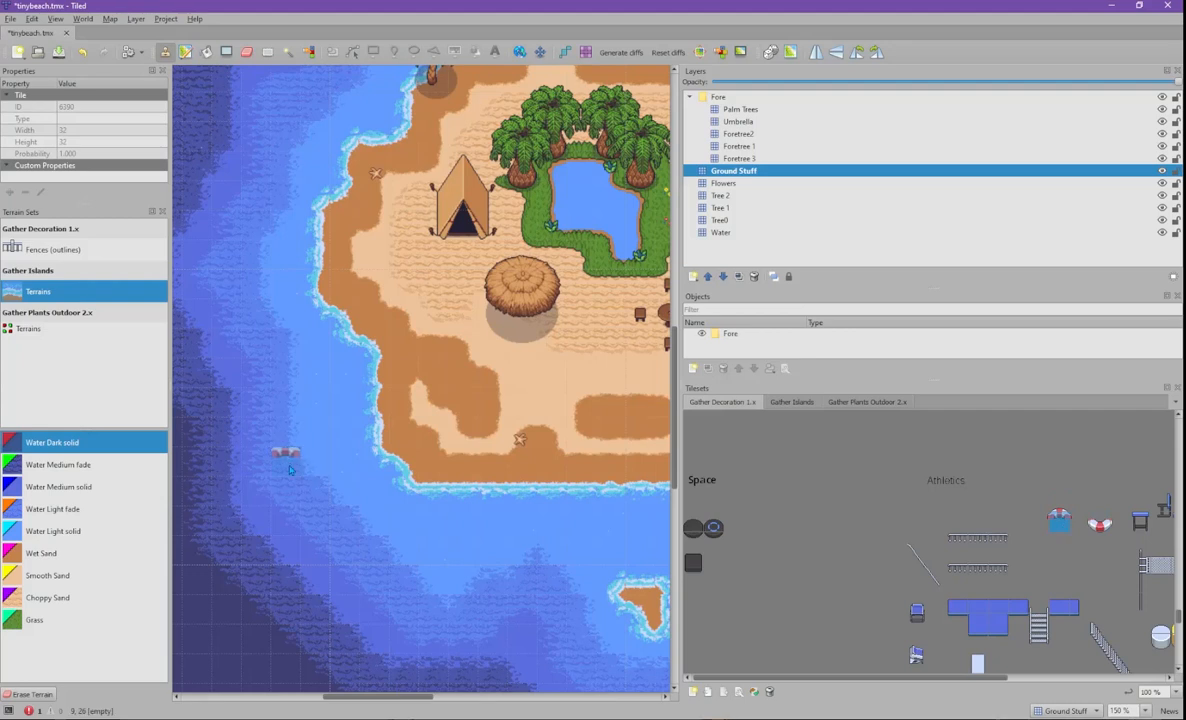
click(344, 511)
- Undo the extra life-ring stamp with Ctrl+Z and reselect the life-ring tile
drag(1059, 500, 1059, 521)
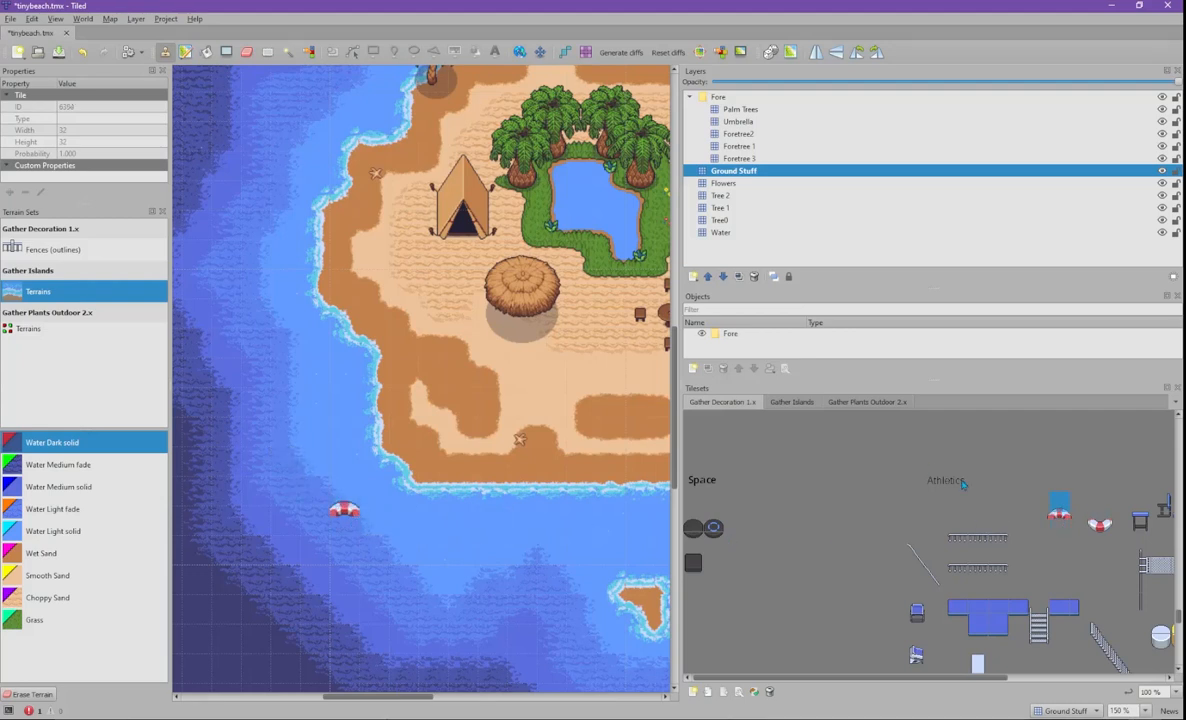
click(1100, 526)
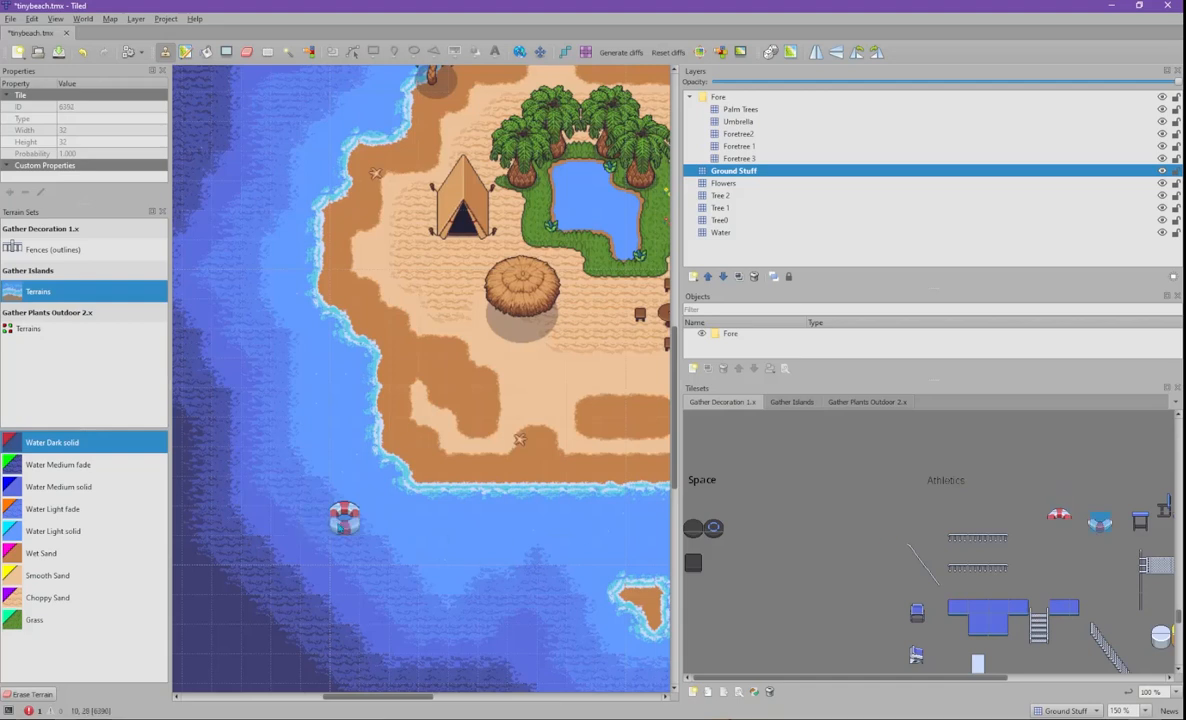
key(ctrl+z)
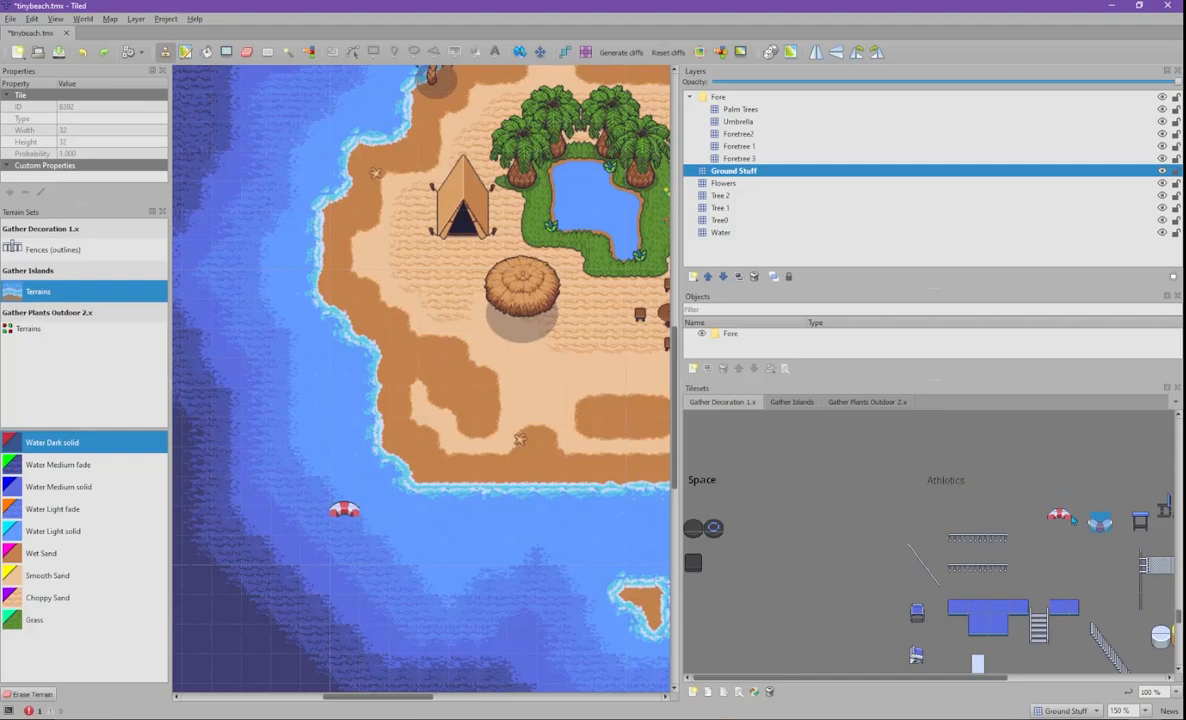
click(1140, 522)
click(1088, 532)
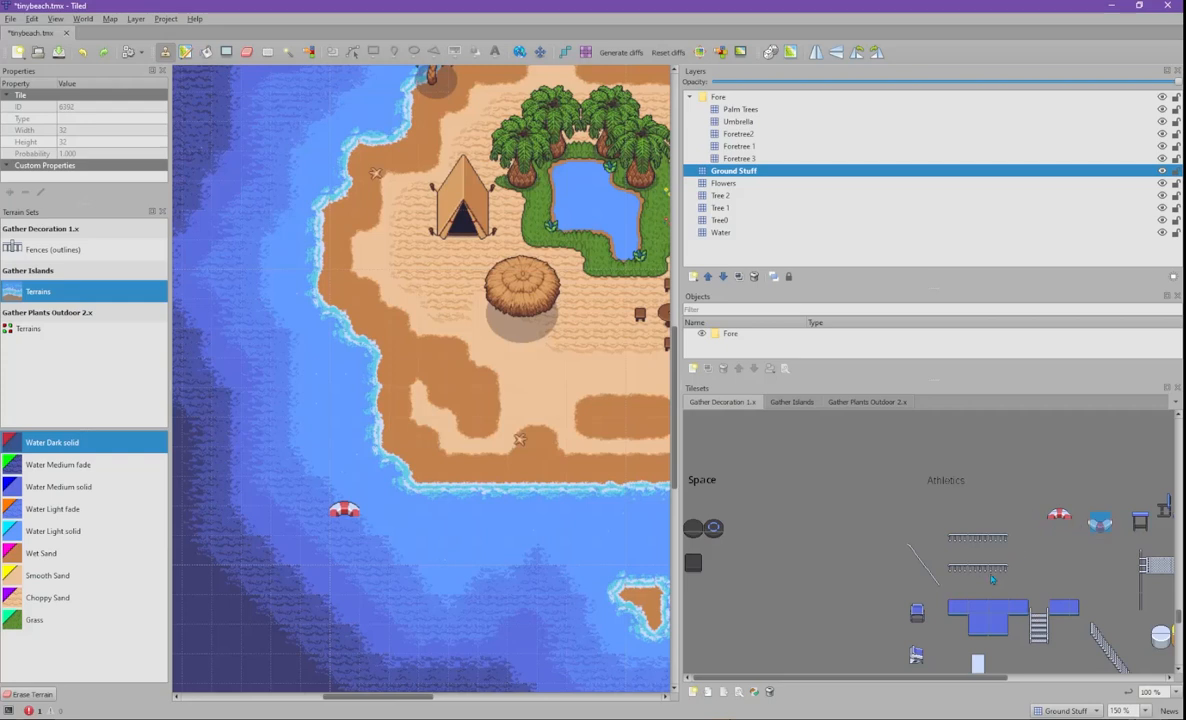
drag(926, 679, 1156, 679)
drag(1178, 620, 1178, 593)
- Narrow the Gather Decoration 1.x selection from the umbrella to a single life-ring tile
scroll(852, 640, up, 5)
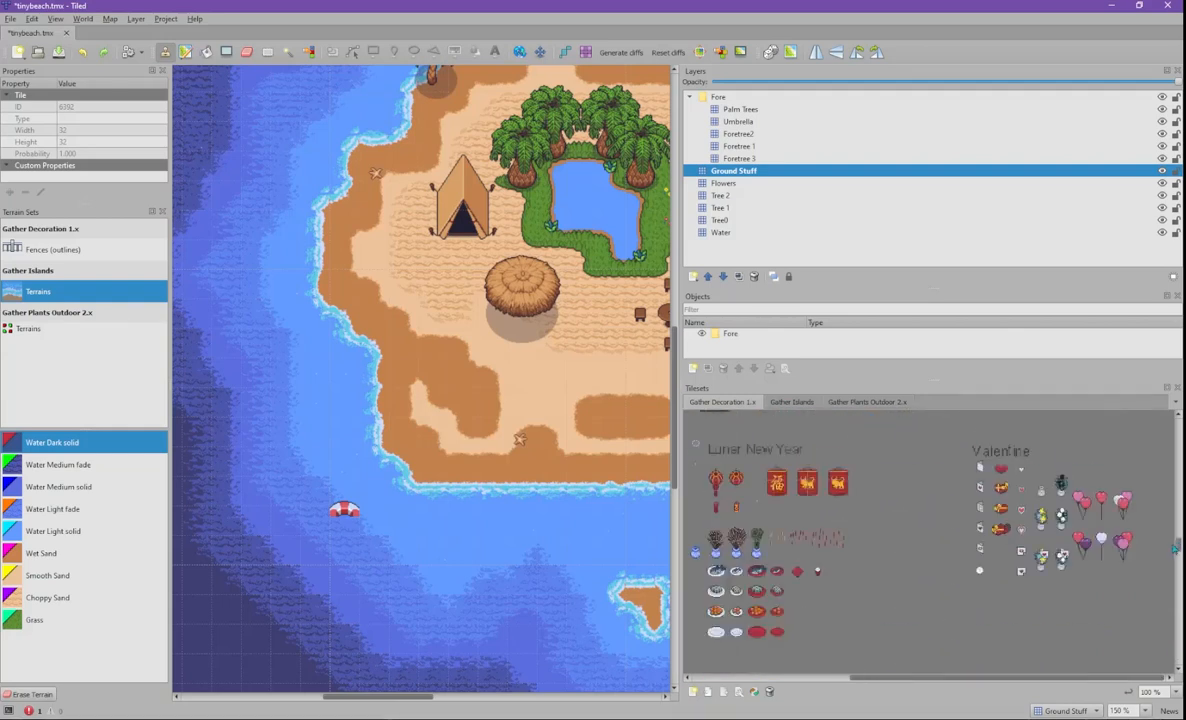
drag(965, 679, 1098, 678)
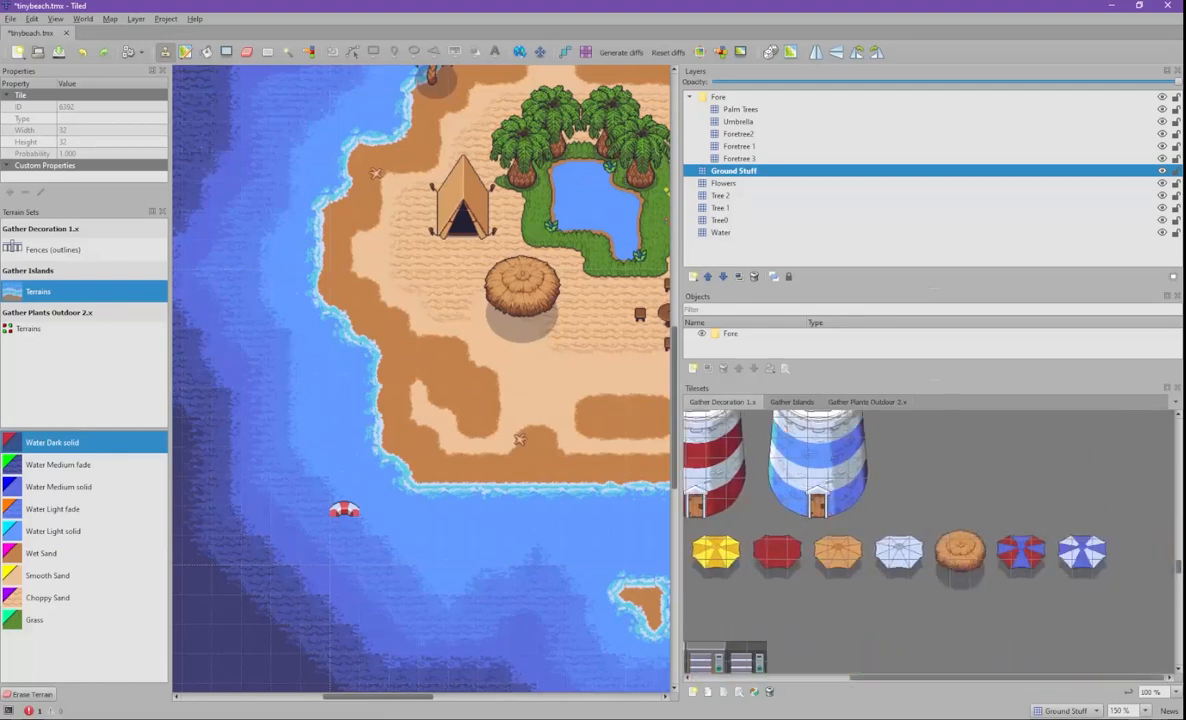
scroll(1170, 605, down, 5)
scroll(1170, 605, down, 5)
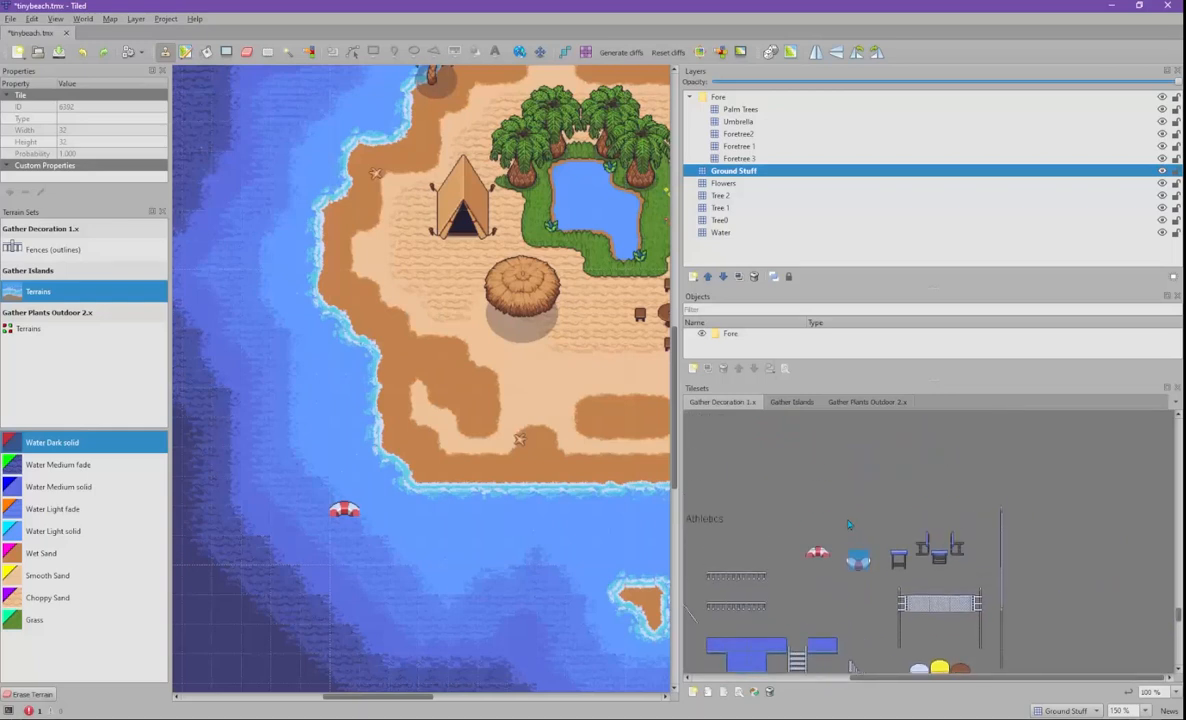
click(815, 560)
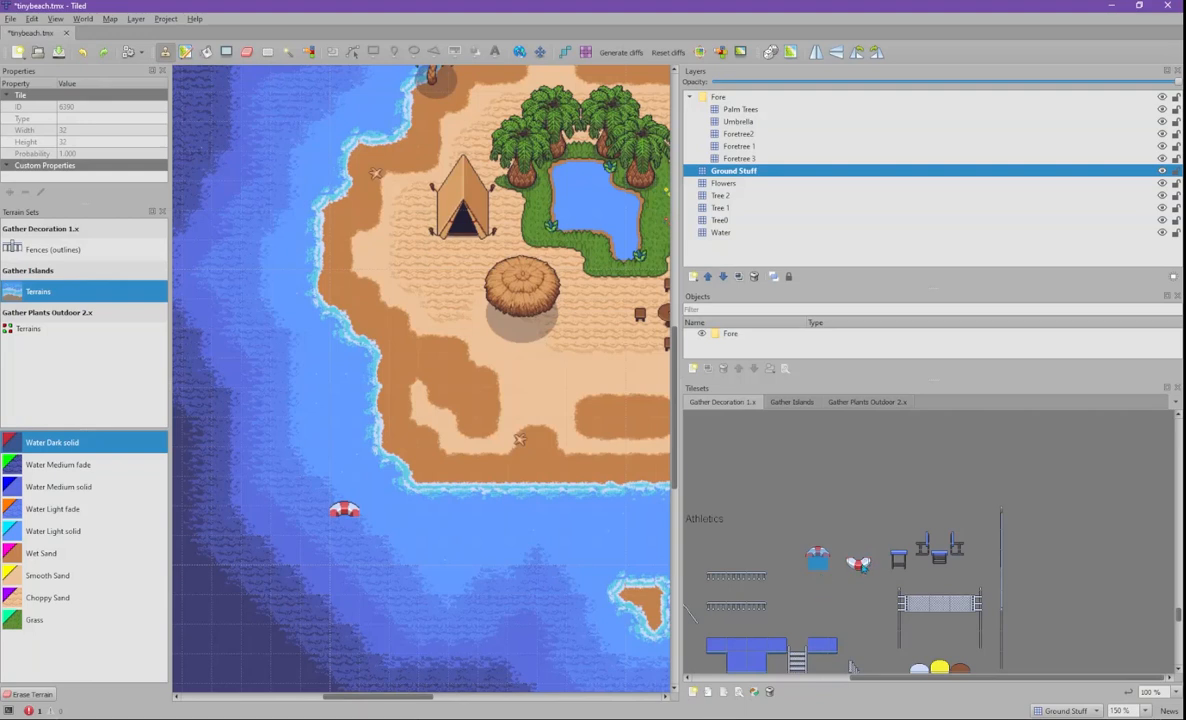
click(838, 580)
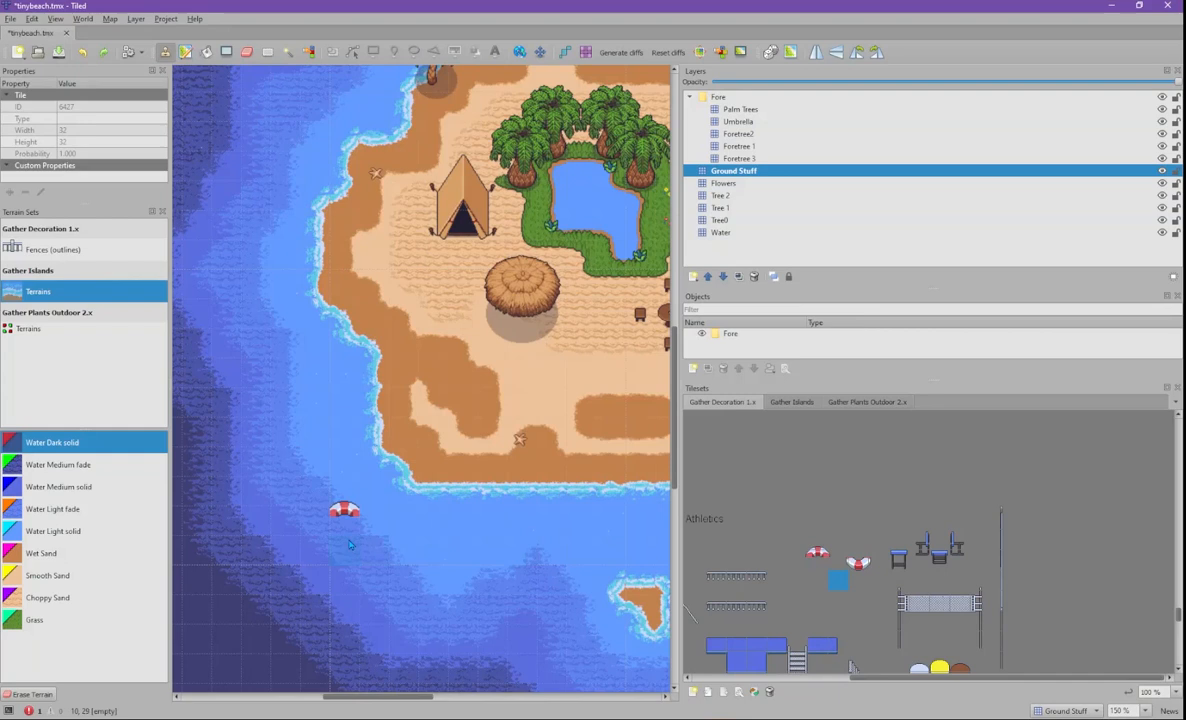
mouse_move(803, 545)
mouse_down()
mouse_move(832, 565)
mouse_move(817, 565)
mouse_up()
click(822, 540)
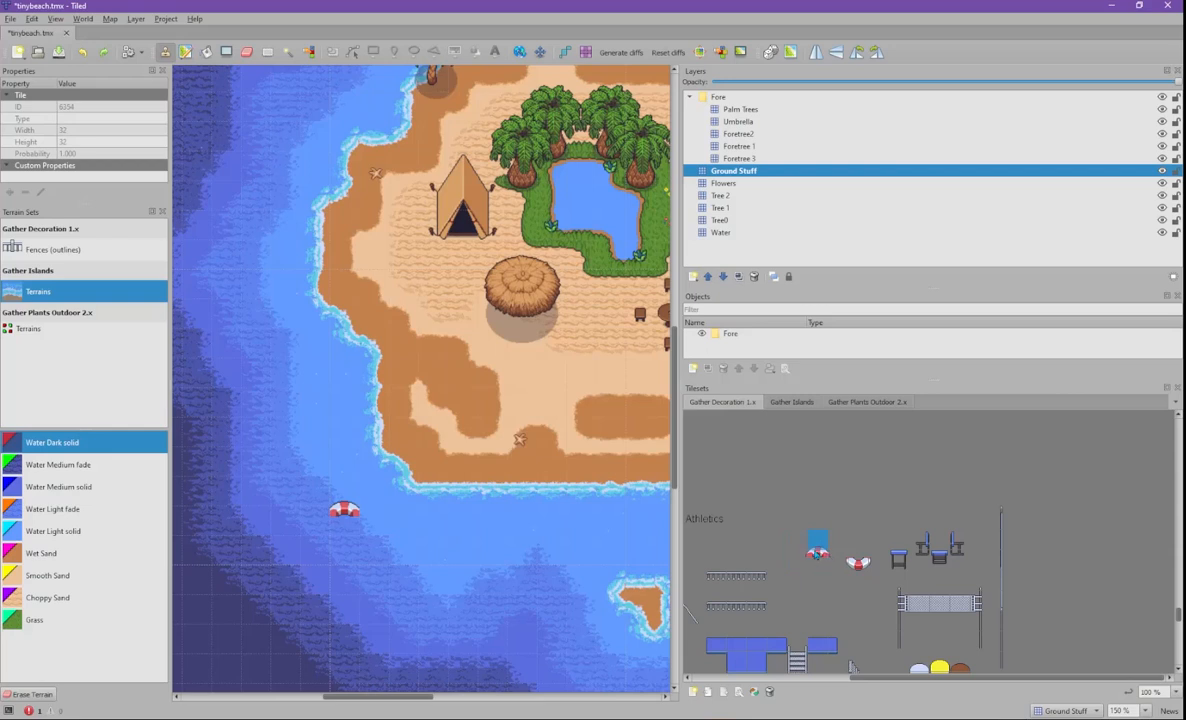
ctrl+scroll(822, 545, up, 3)
drag(768, 510, 830, 570)
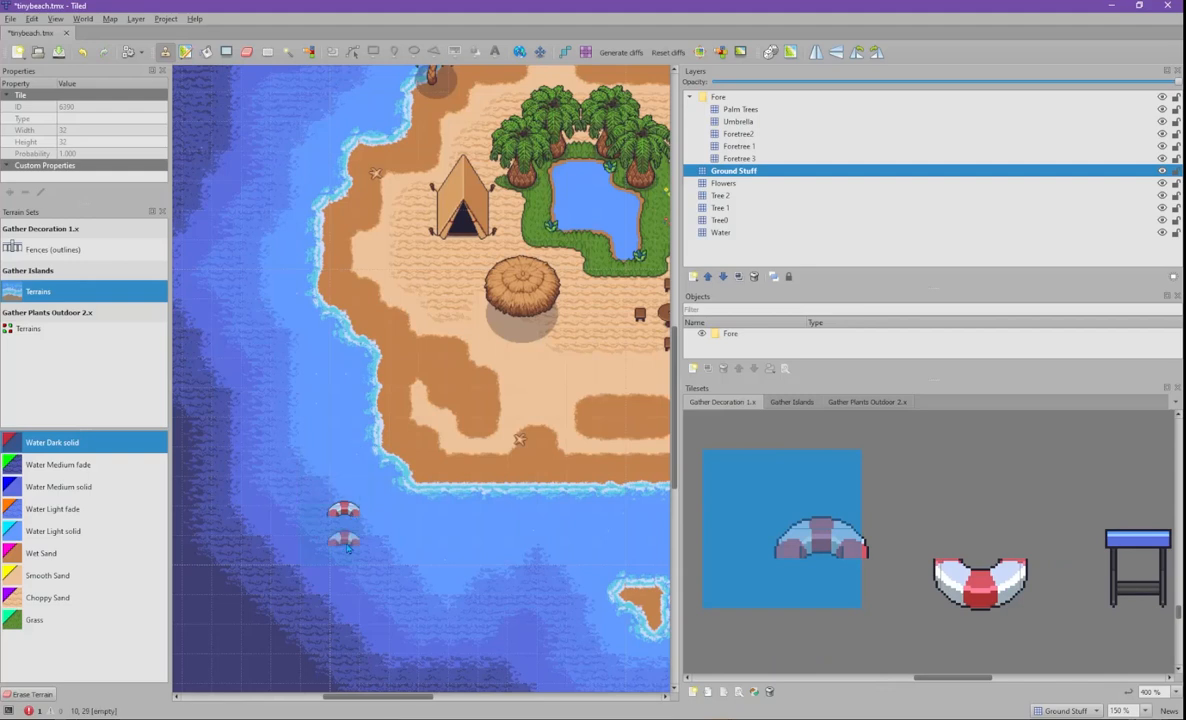
key(z)
key(z)
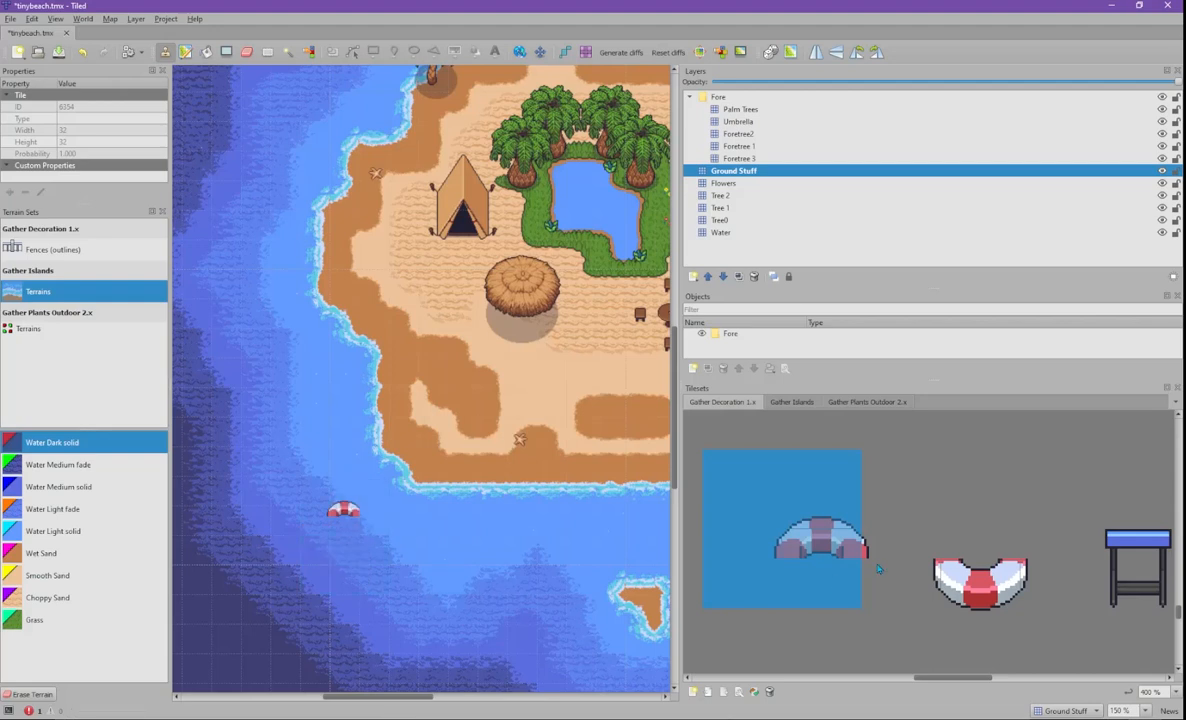
click(969, 579)
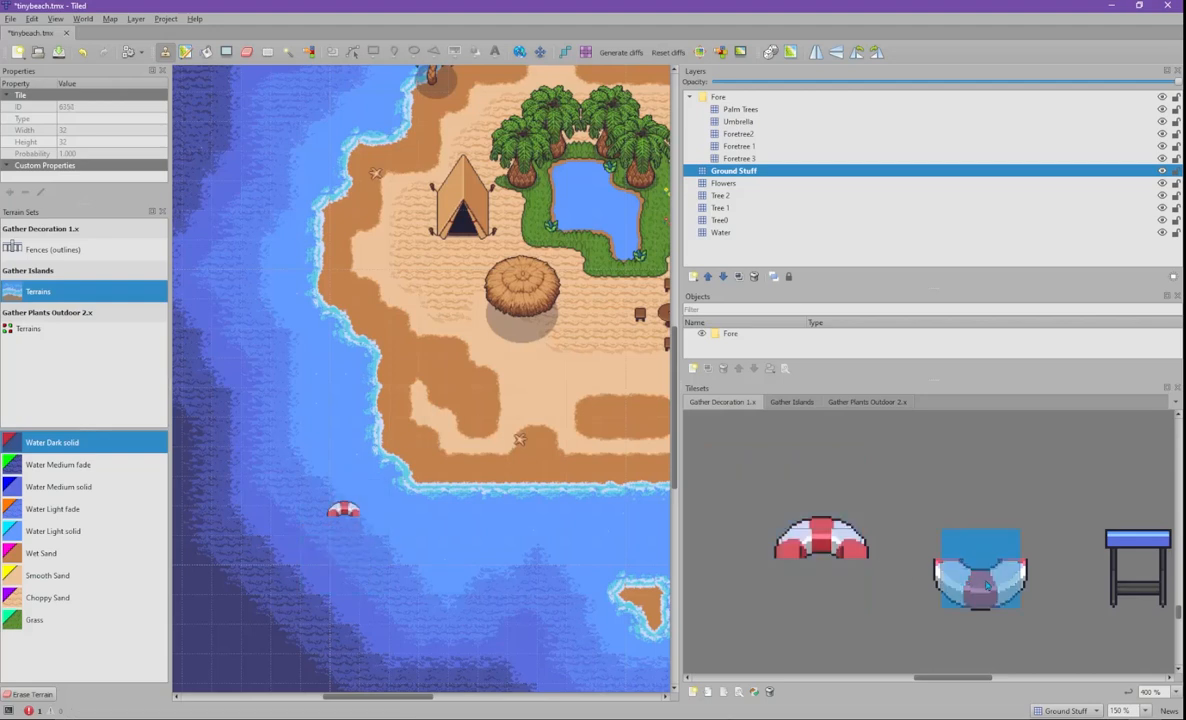
click(826, 540)
click(815, 495)
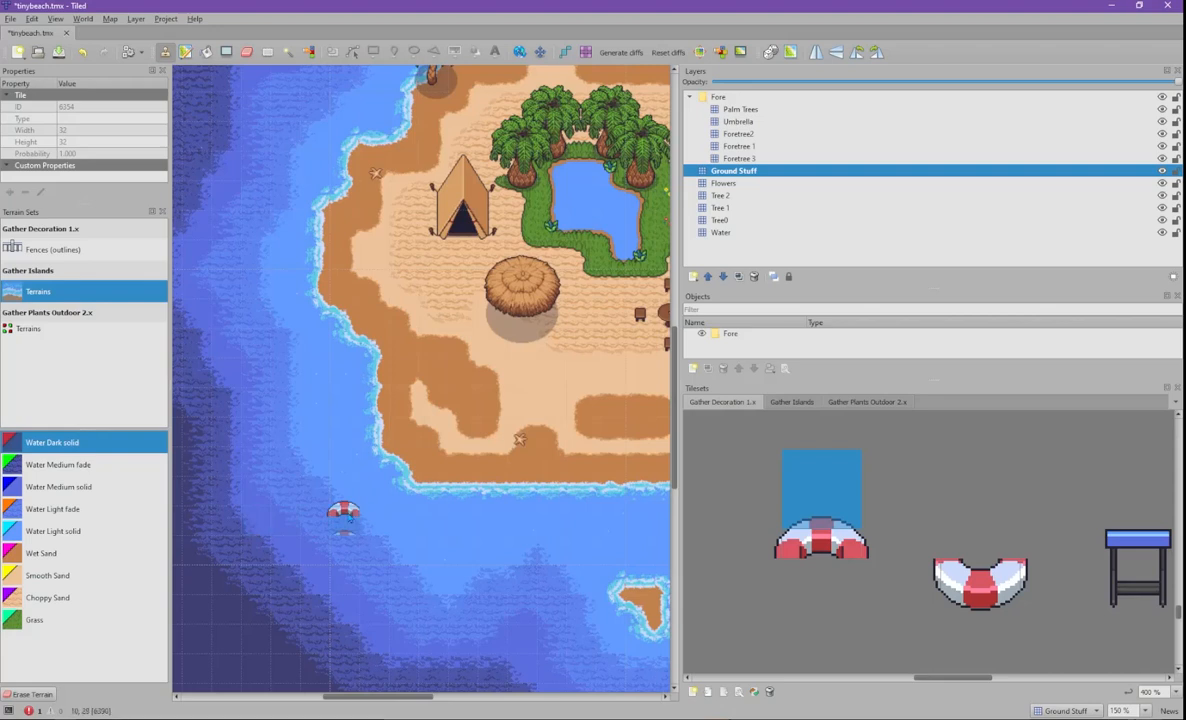
click(821, 569)
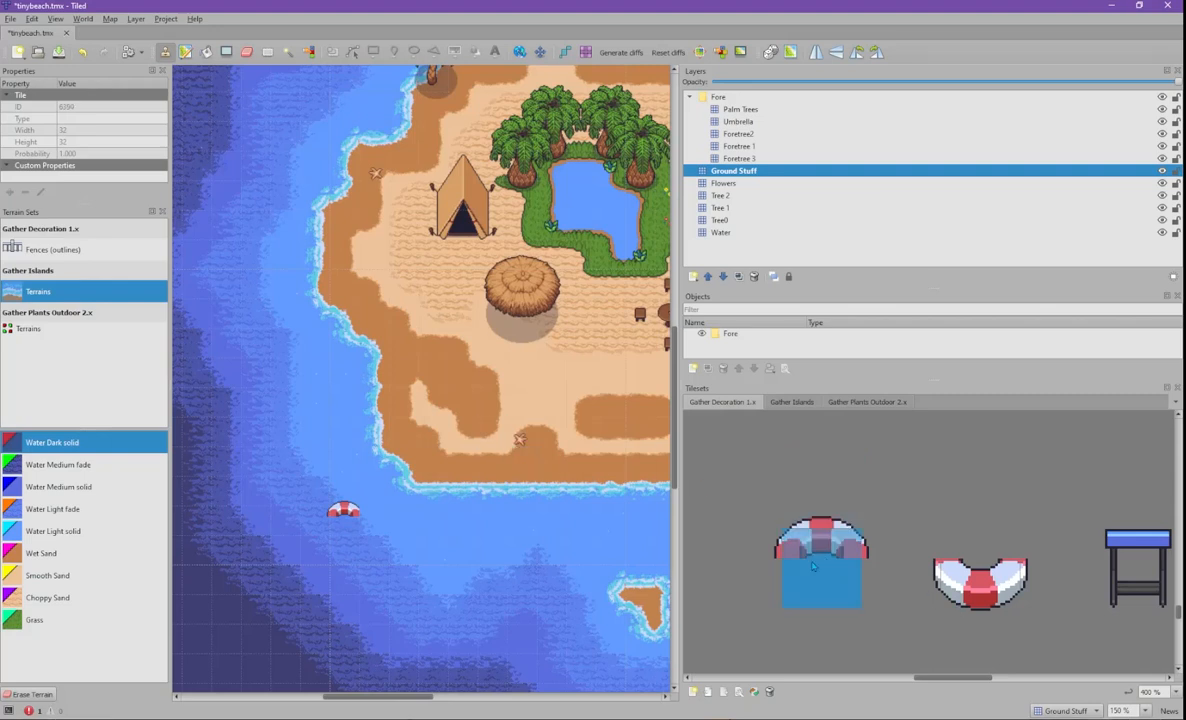
click(847, 525)
click(838, 560)
drag(976, 573, 988, 622)
click(909, 580)
click(1012, 568)
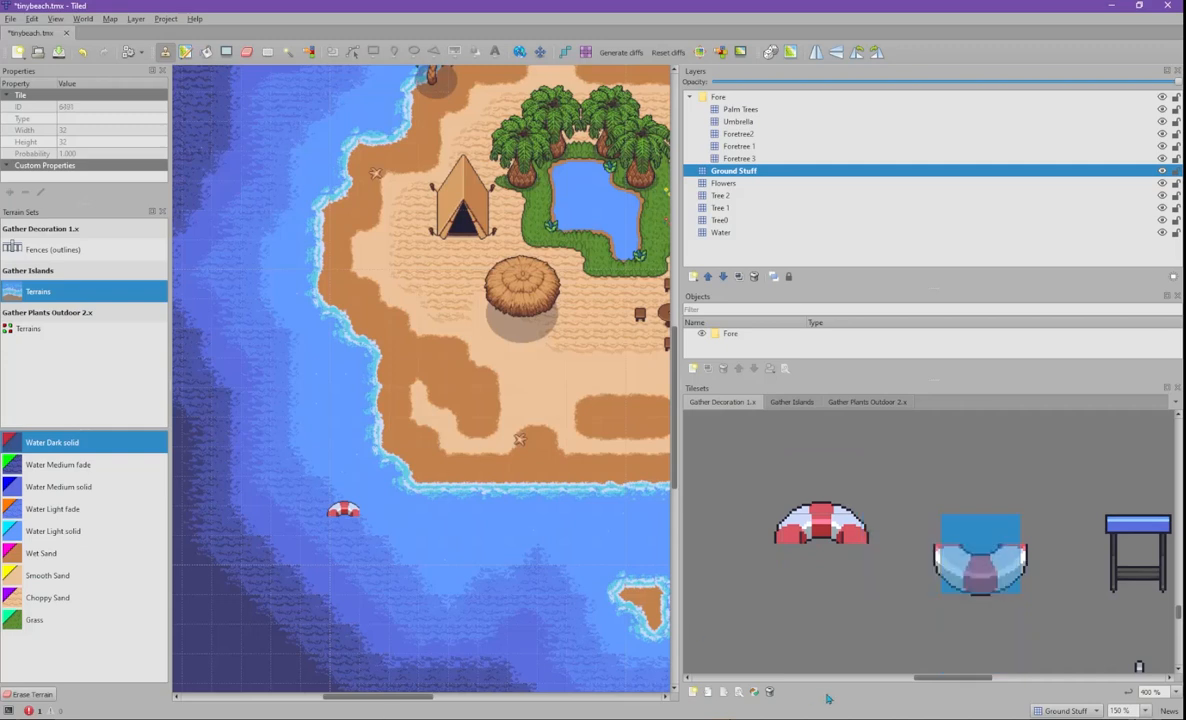
click(873, 521)
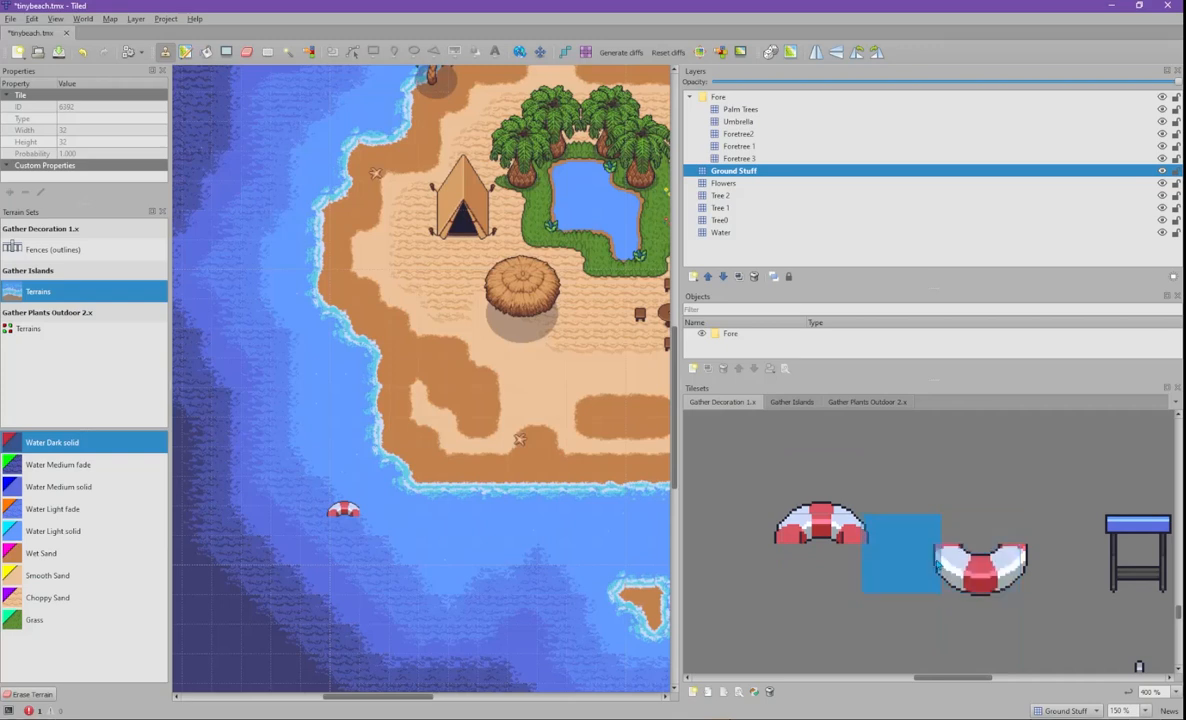
click(955, 562)
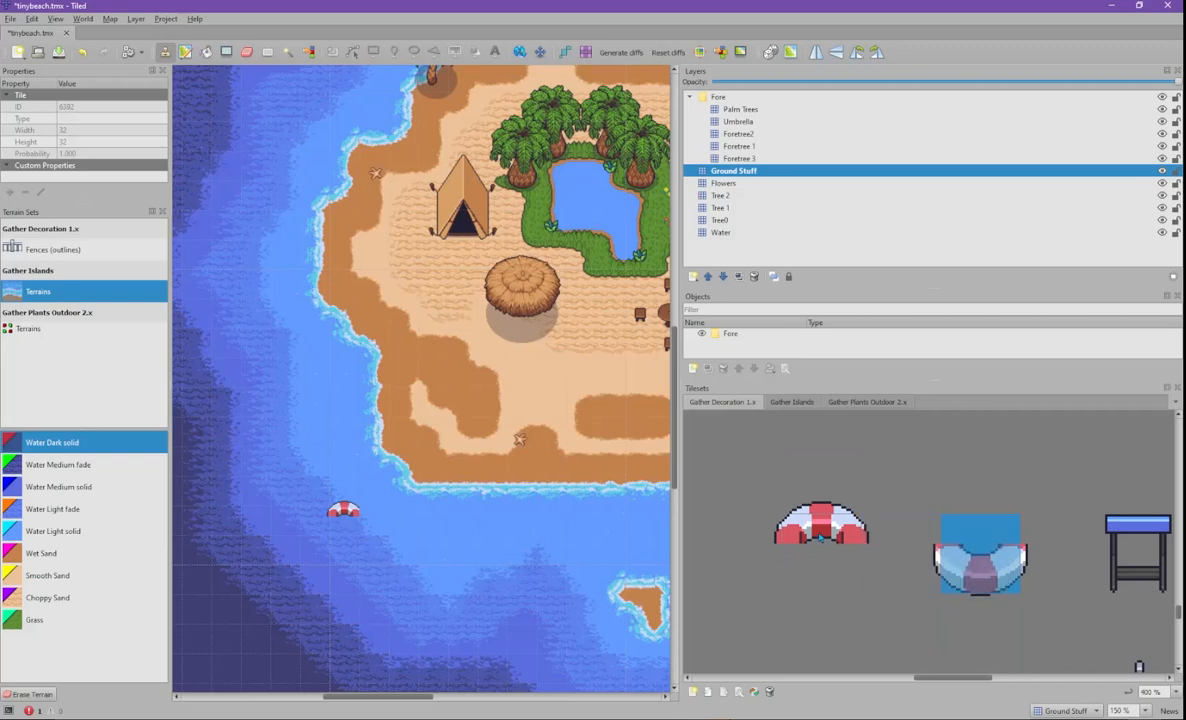
click(820, 538)
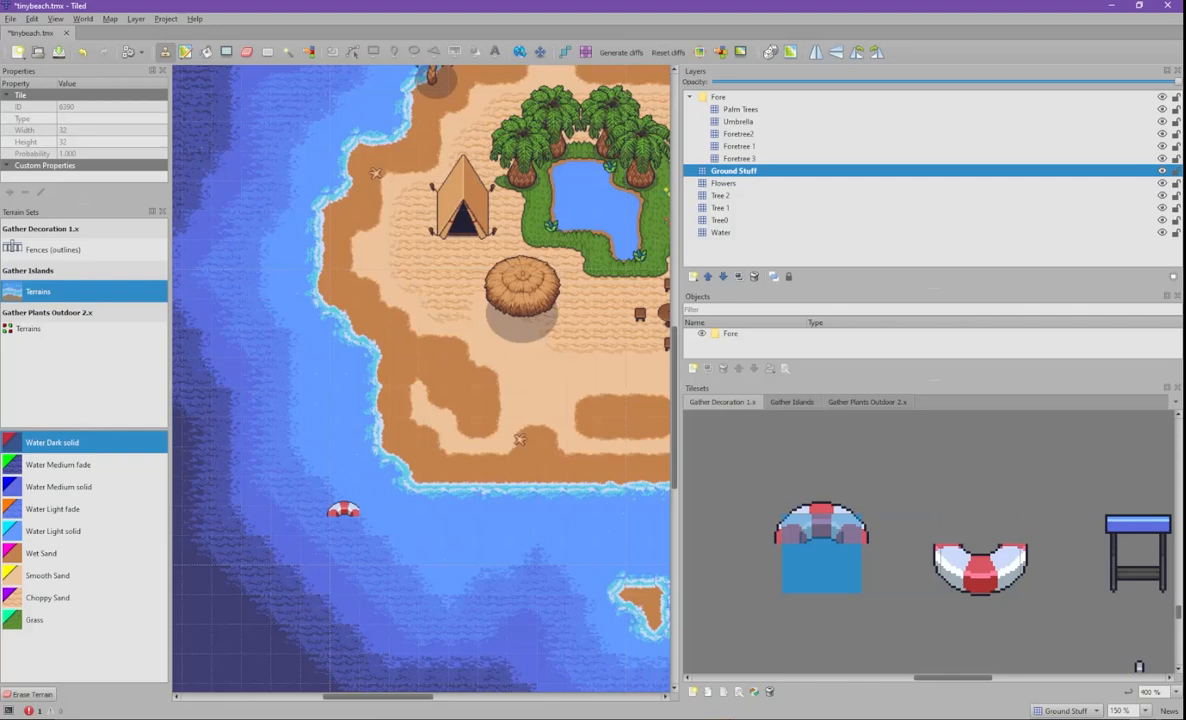
- Add two new tile layers, Tile Layer 12 and Tile Layer 13
click(693, 277)
click(718, 291)
click(693, 277)
click(704, 291)
click(705, 183)
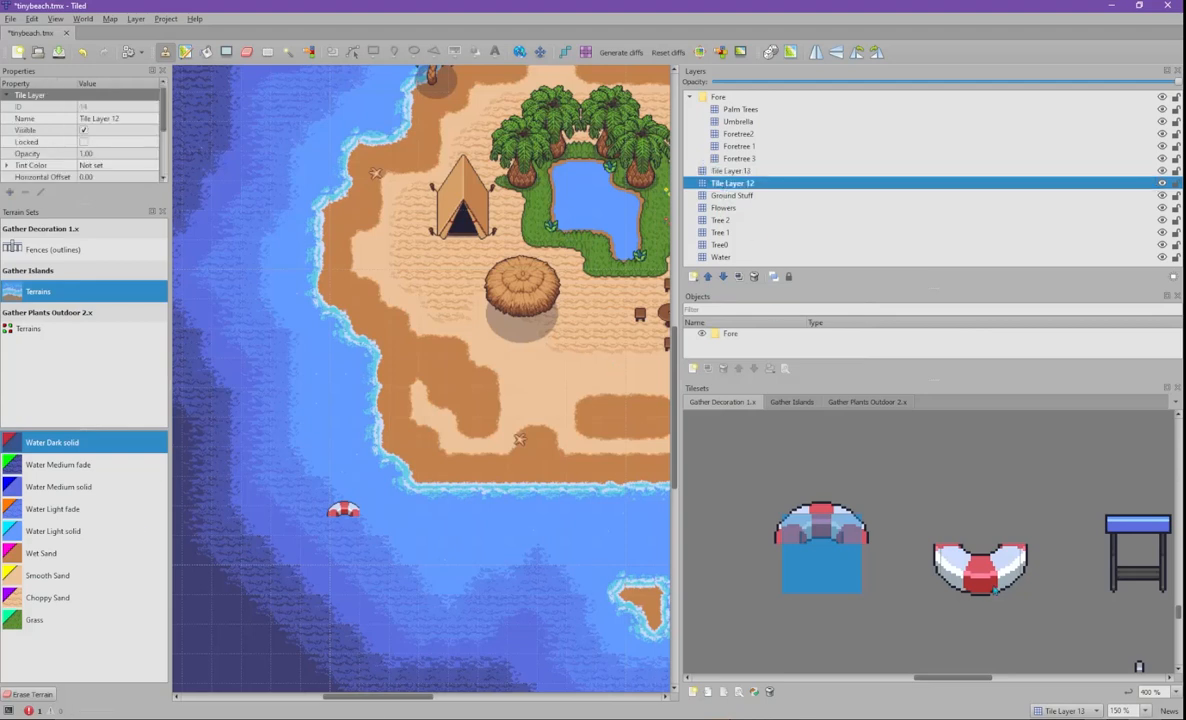
click(766, 506)
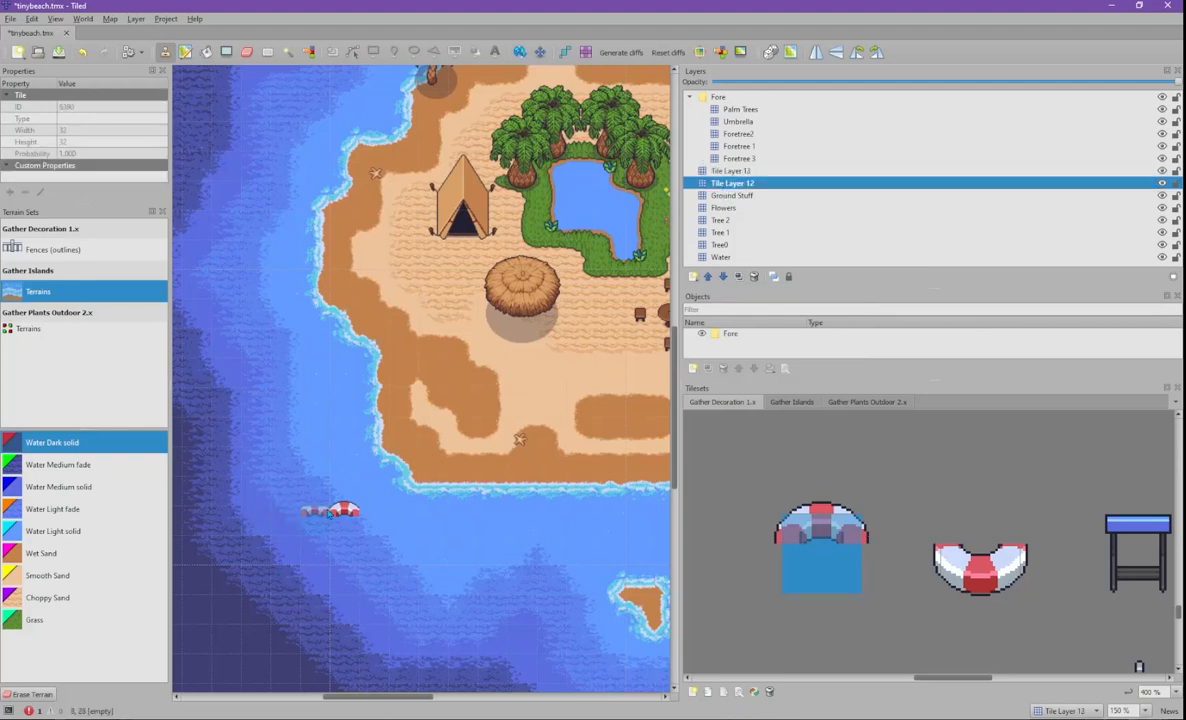
- Erase the stray umbrella tile from the water on the Ground Stuff layer
click(732, 195)
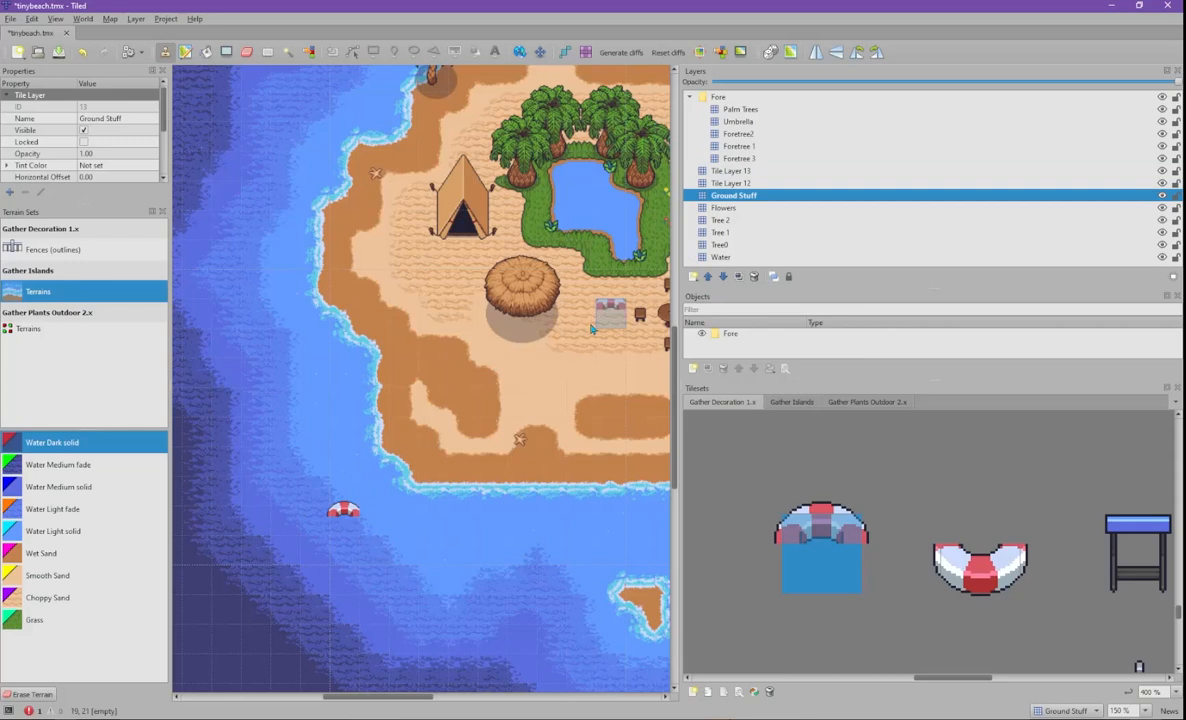
key(e)
click(343, 510)
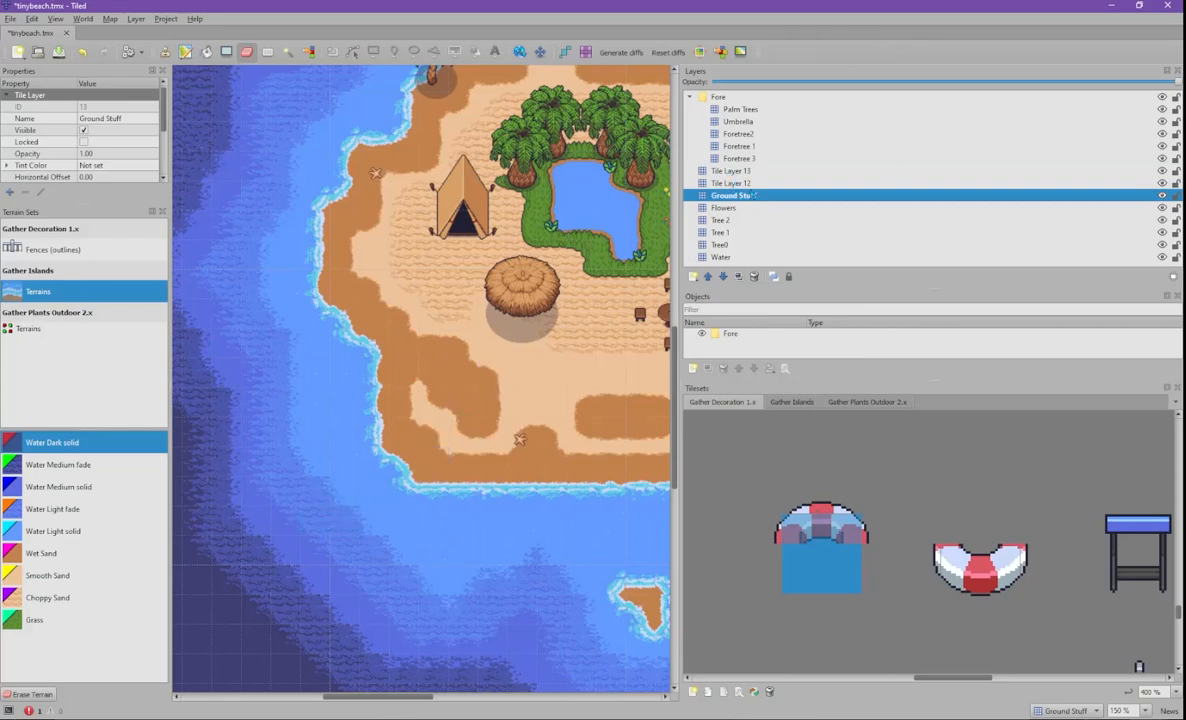
- Stamp the upper life-ring half into the western water on Tile Layer 13
click(745, 171)
drag(765, 497, 845, 536)
click(335, 522)
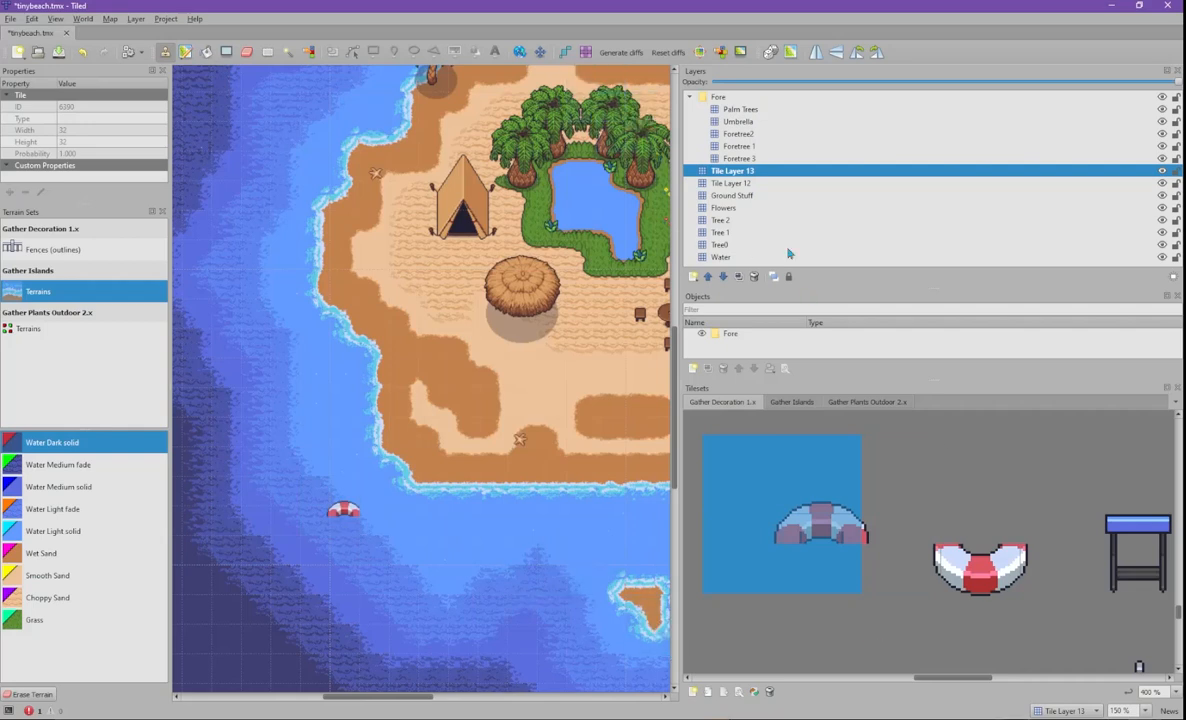
- Select the lower life-ring half tiles, alternating between Tile Layer 12 and Tile Layer 13
click(772, 185)
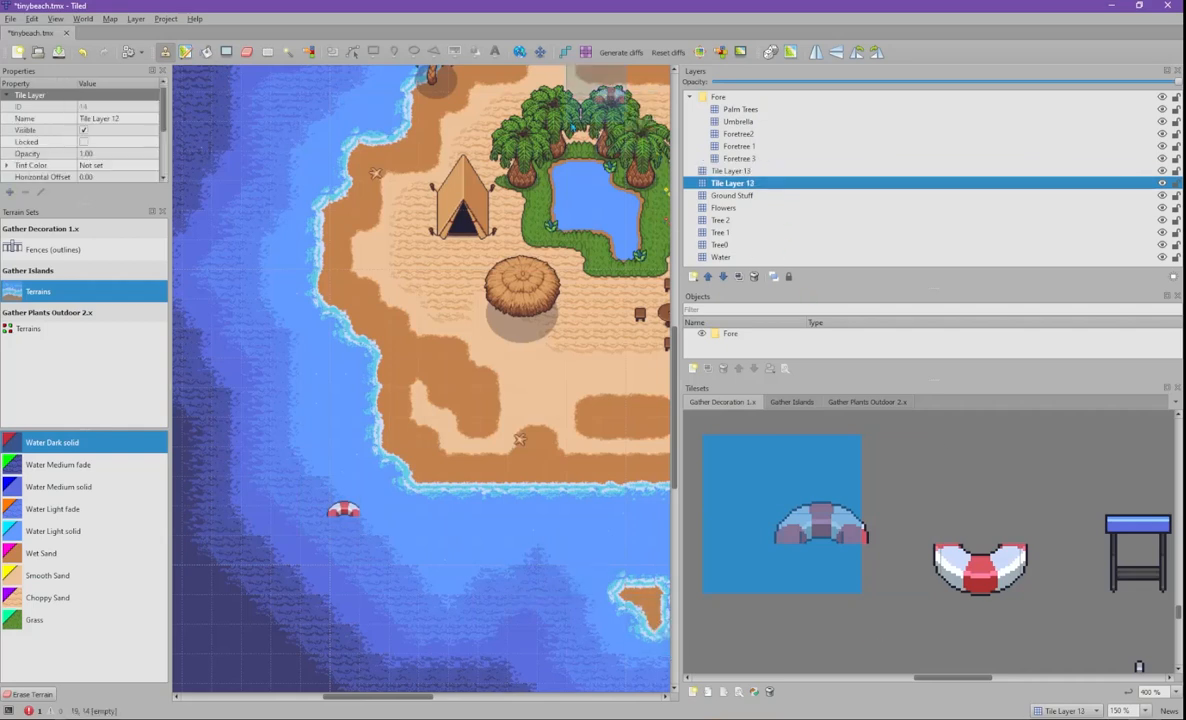
click(955, 541)
drag(882, 515, 1027, 586)
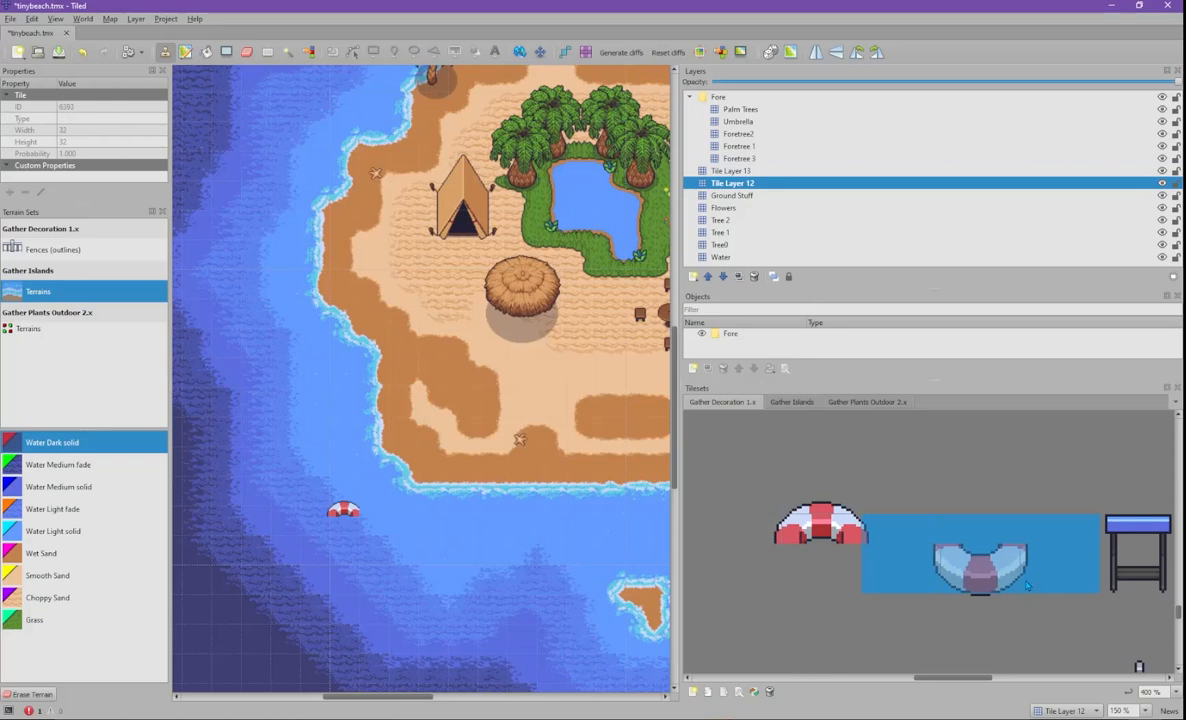
drag(1061, 535, 993, 604)
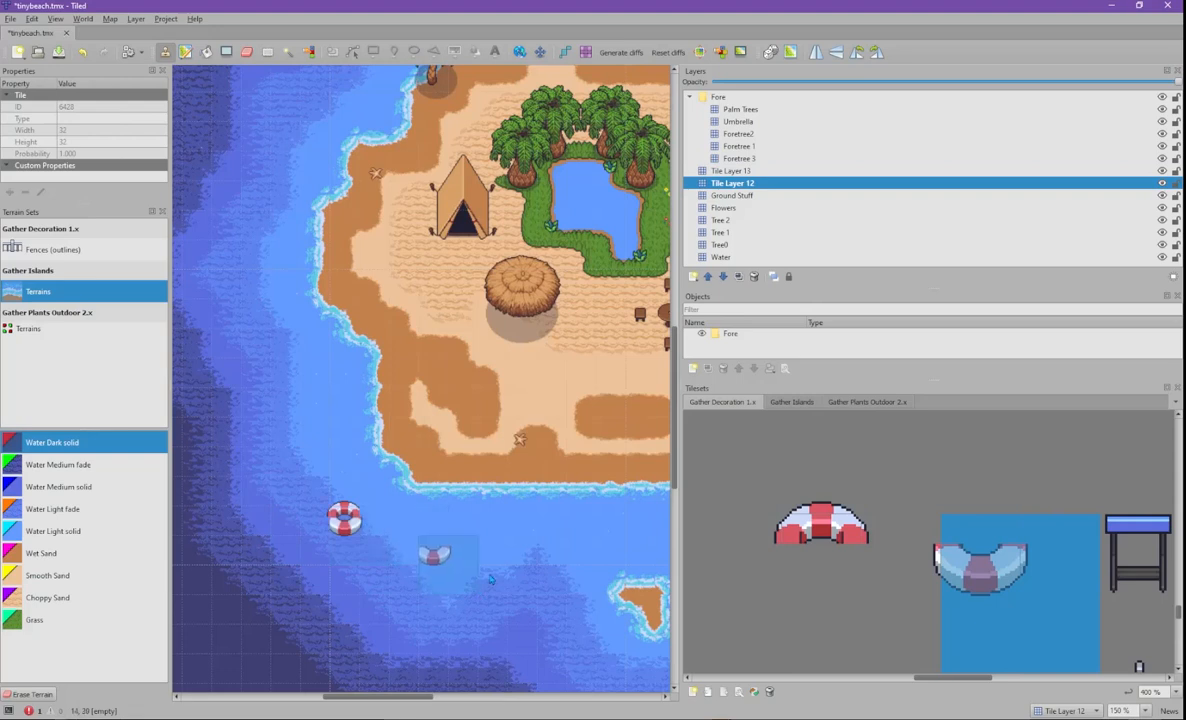
click(873, 525)
click(758, 542)
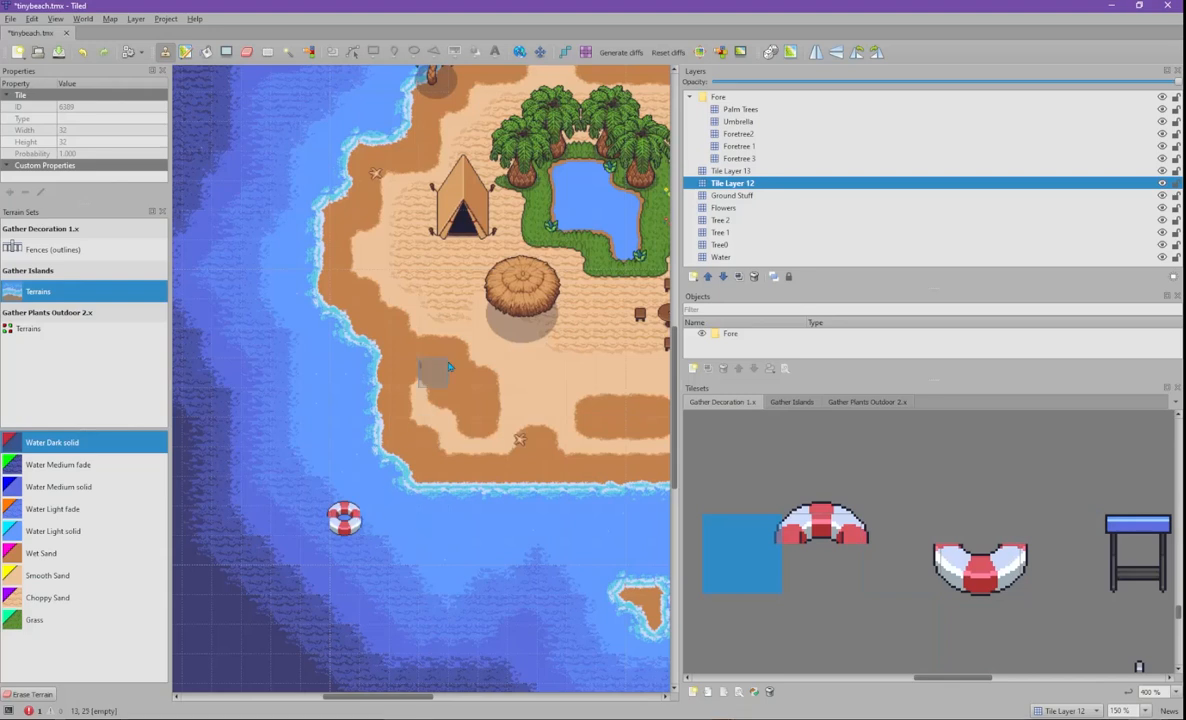
click(731, 171)
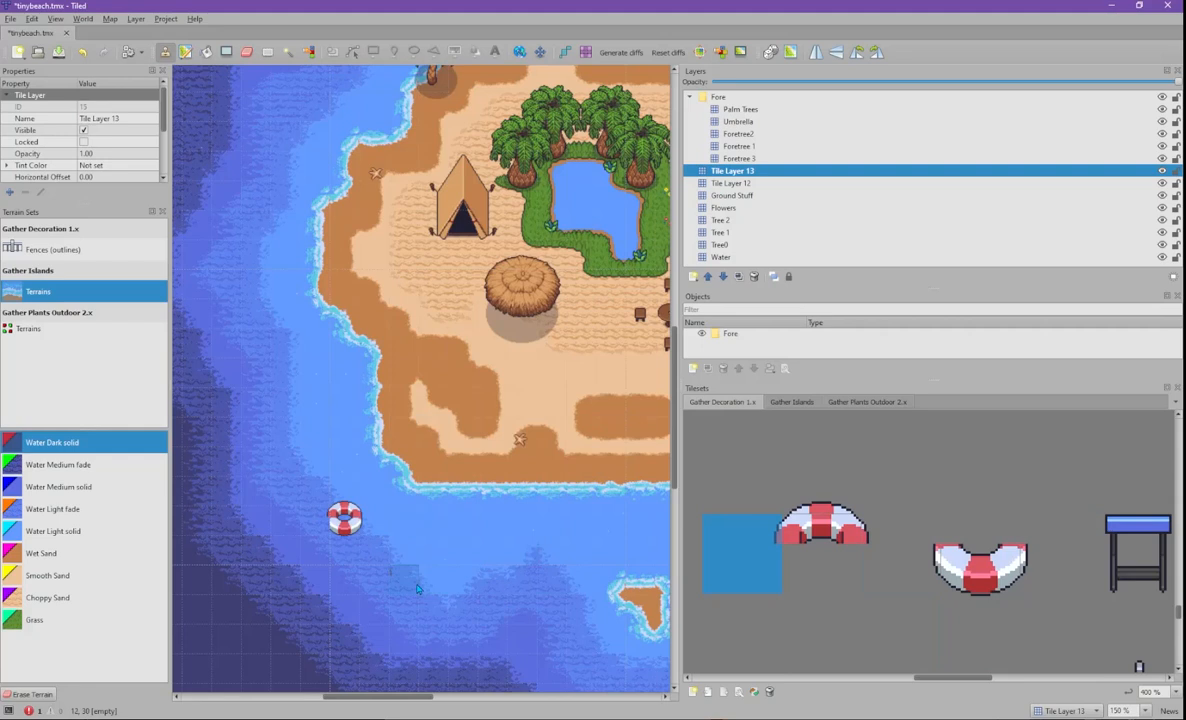
click(900, 553)
click(1060, 557)
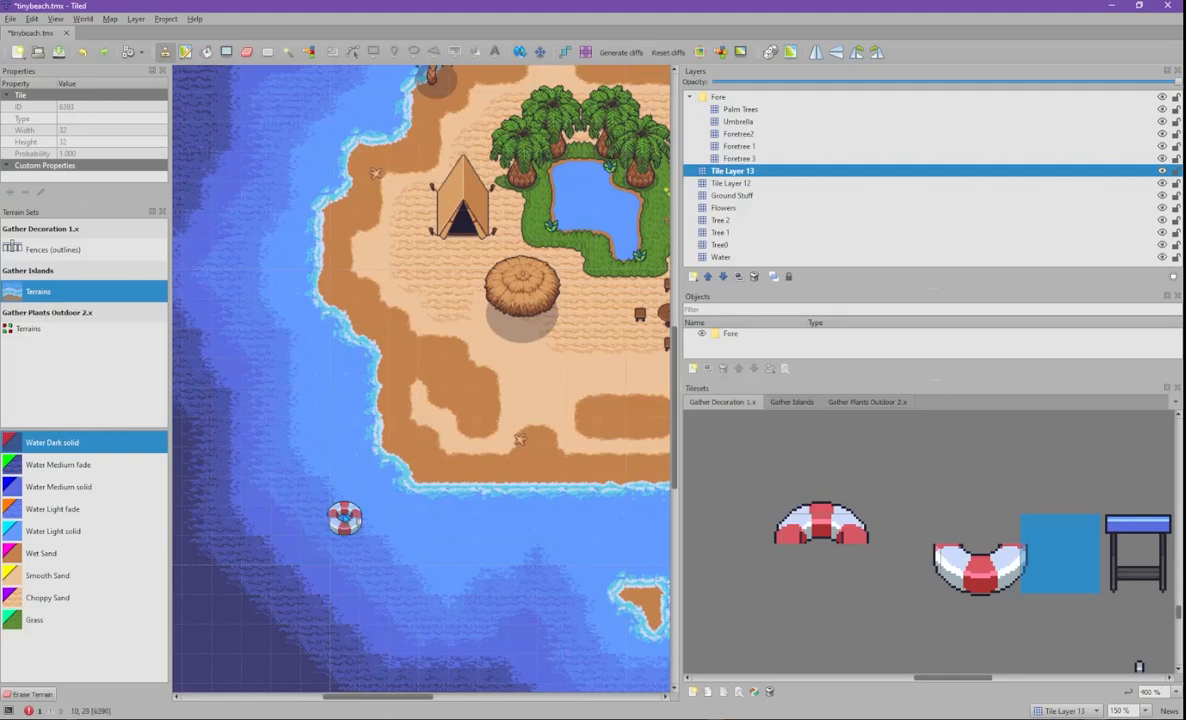
key(ctrl+Page_Down)
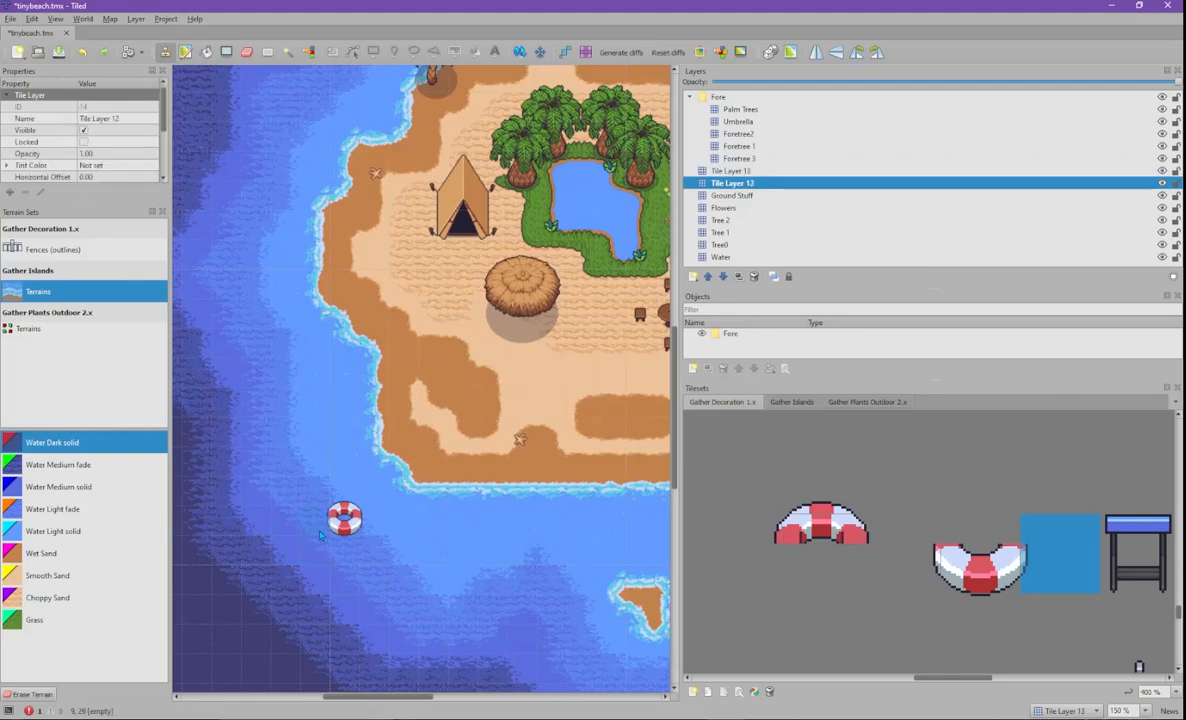
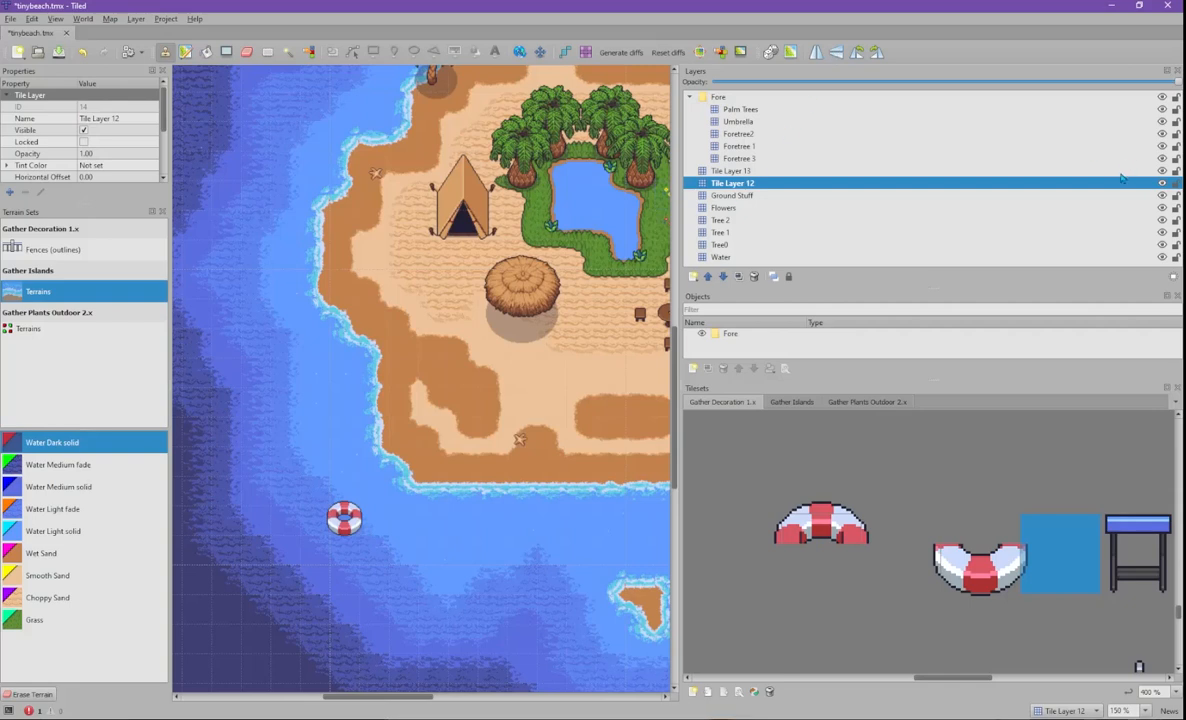
- Cut the life ring from Tile Layers 12 and 13 and paste it just off the south beach
click(780, 172)
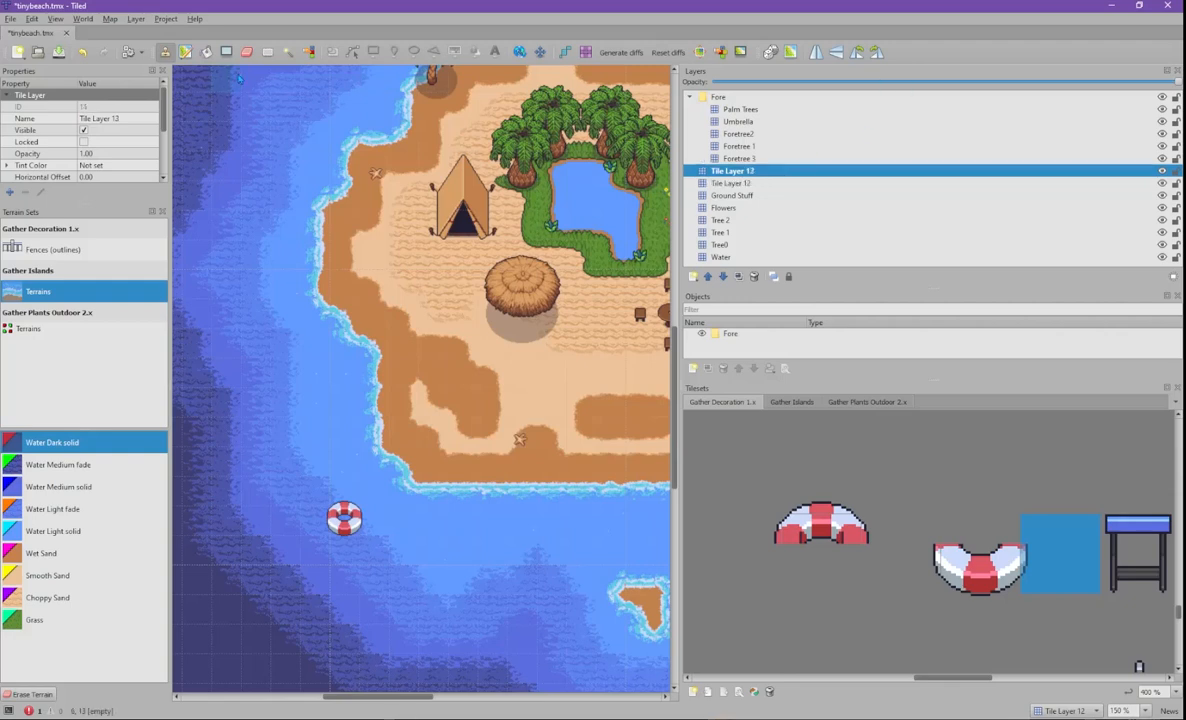
shift+click(730, 184)
drag(302, 472, 368, 548)
key(ctrl+x)
middle_drag(578, 515, 403, 534)
middle_drag(615, 514, 467, 499)
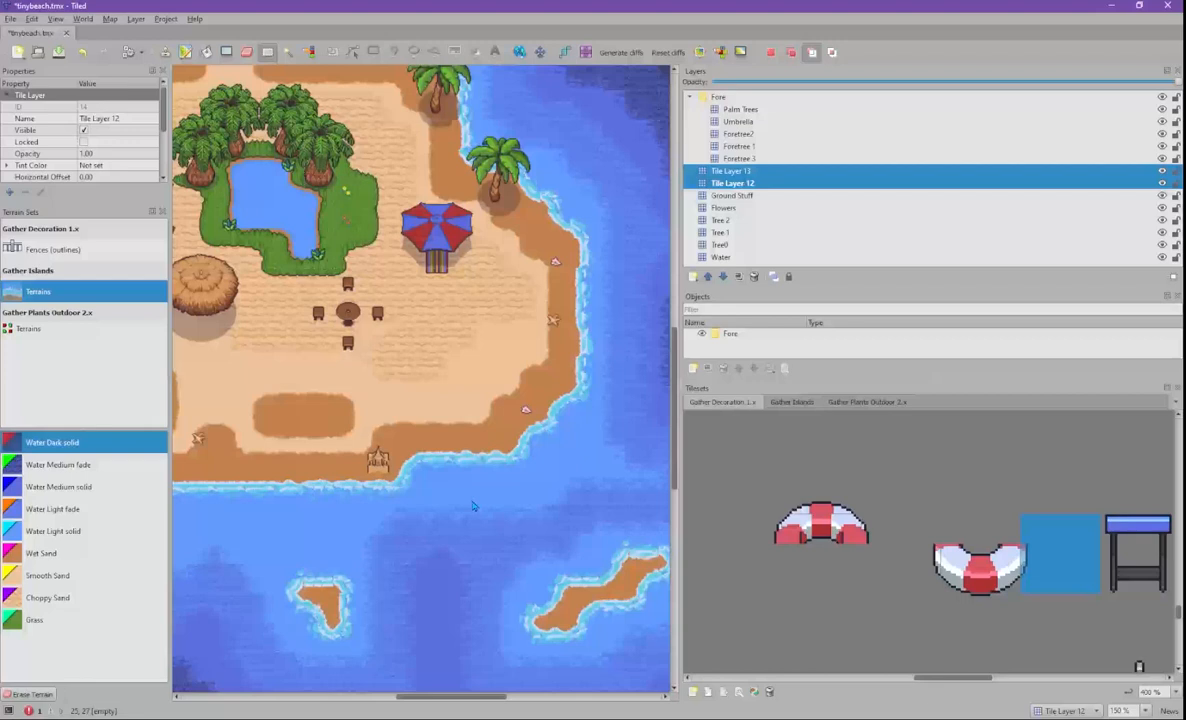
key(ctrl+v)
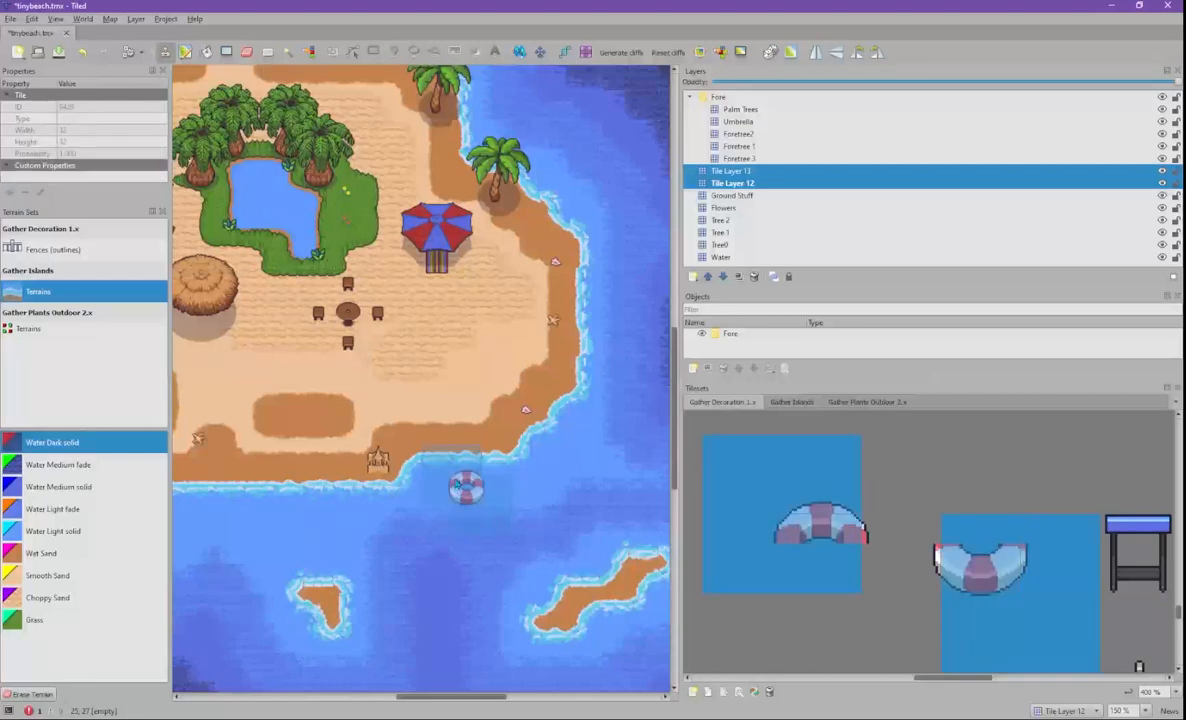
click(458, 483)
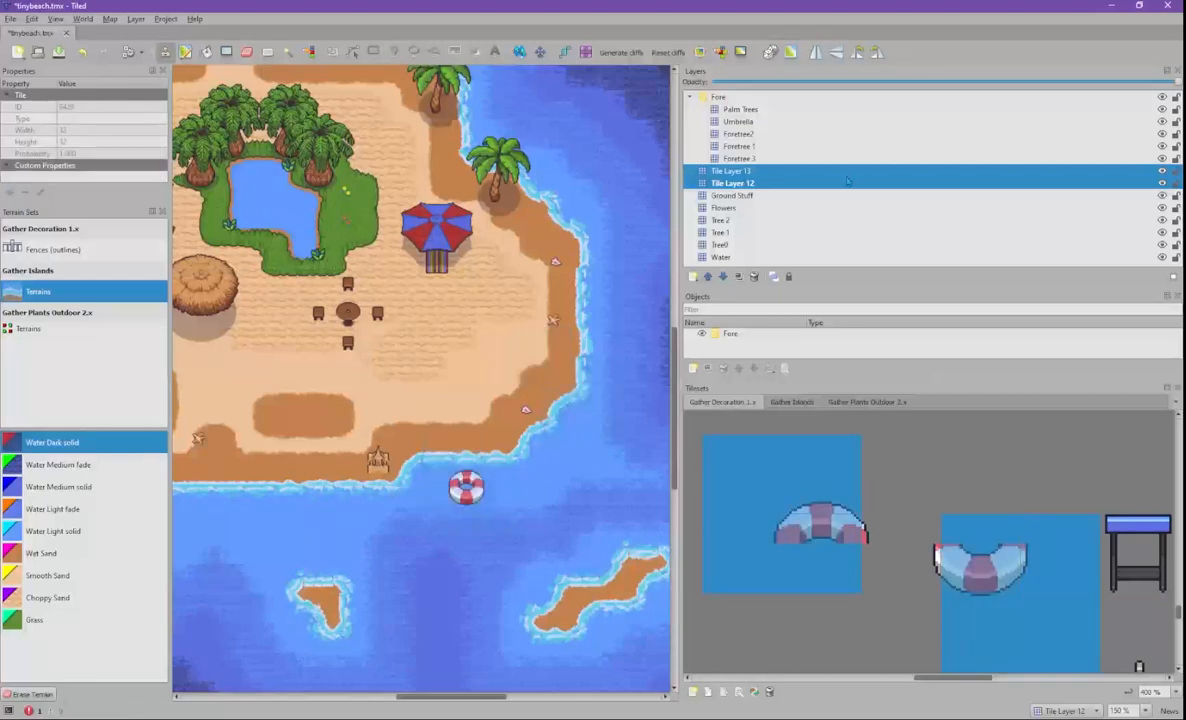
click(770, 182)
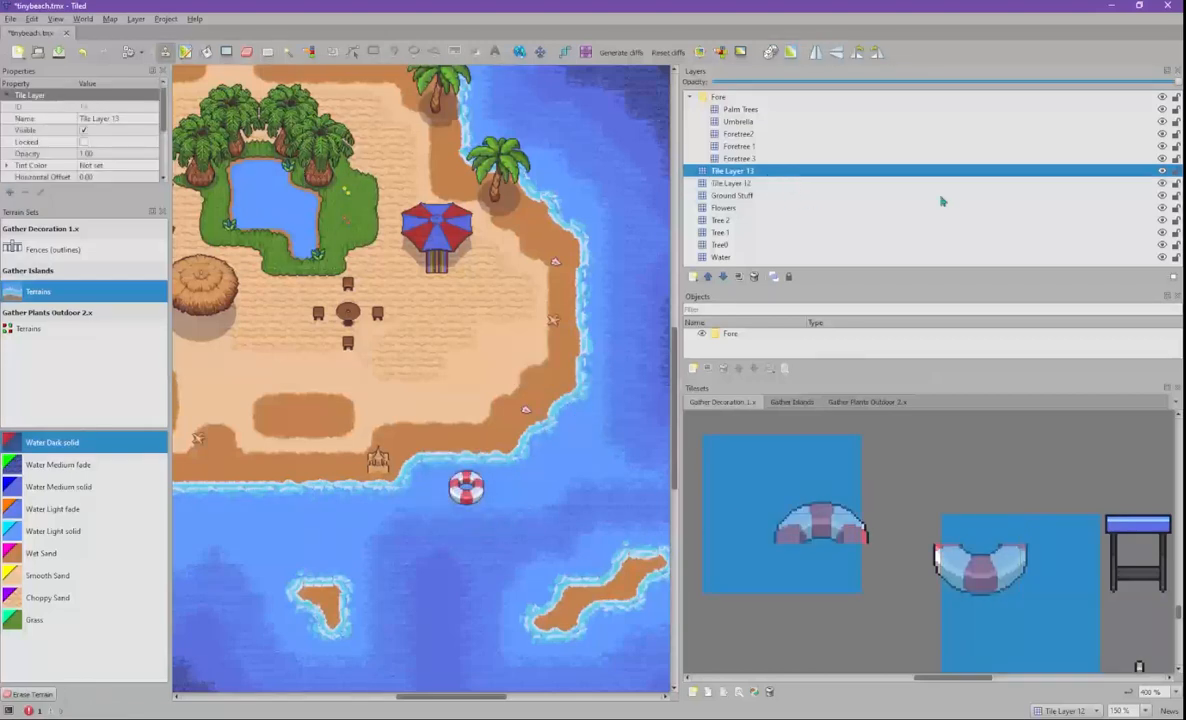
- Rename Tile Layer 12 to Inner Tube FG and move it into the Fore group
double_click(756, 185)
text(Isner Ti)
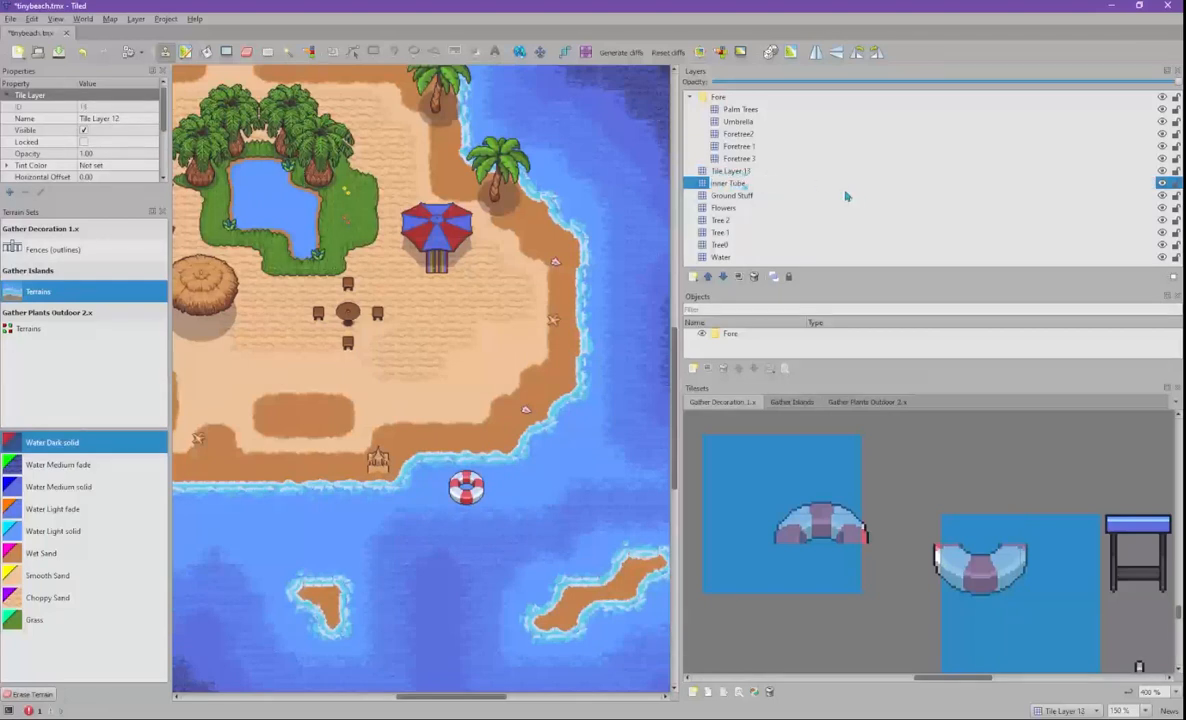
text(be FG)
key(Return)
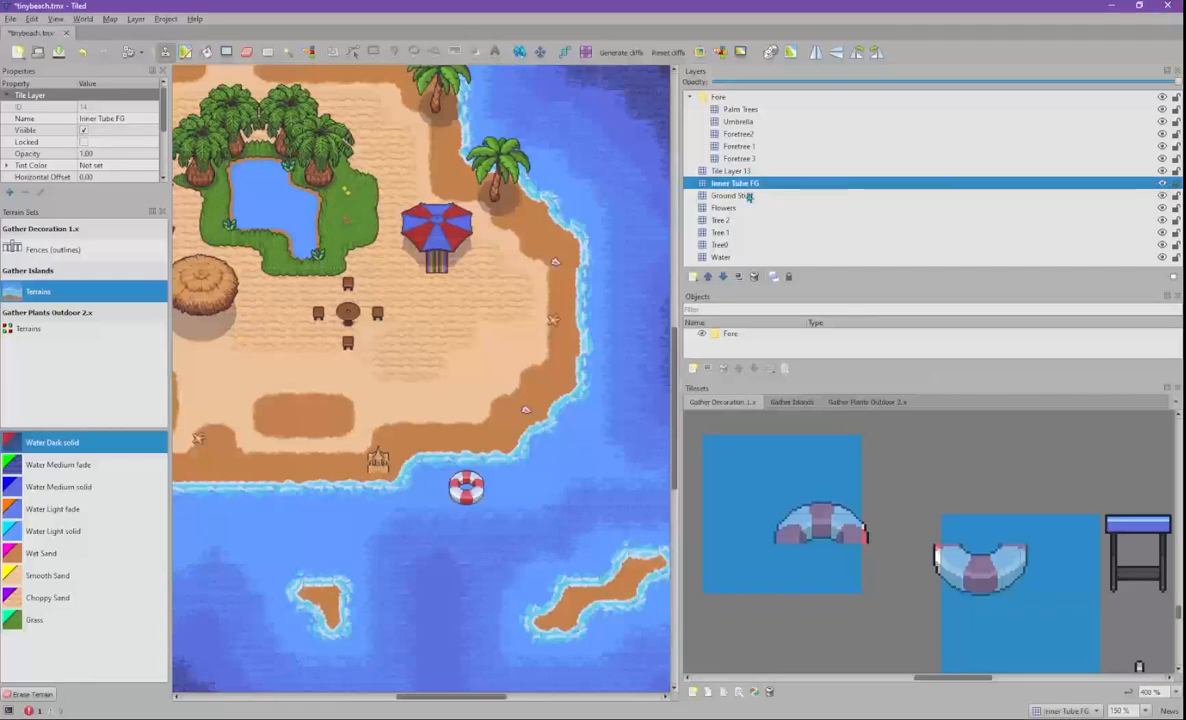
drag(762, 183, 788, 162)
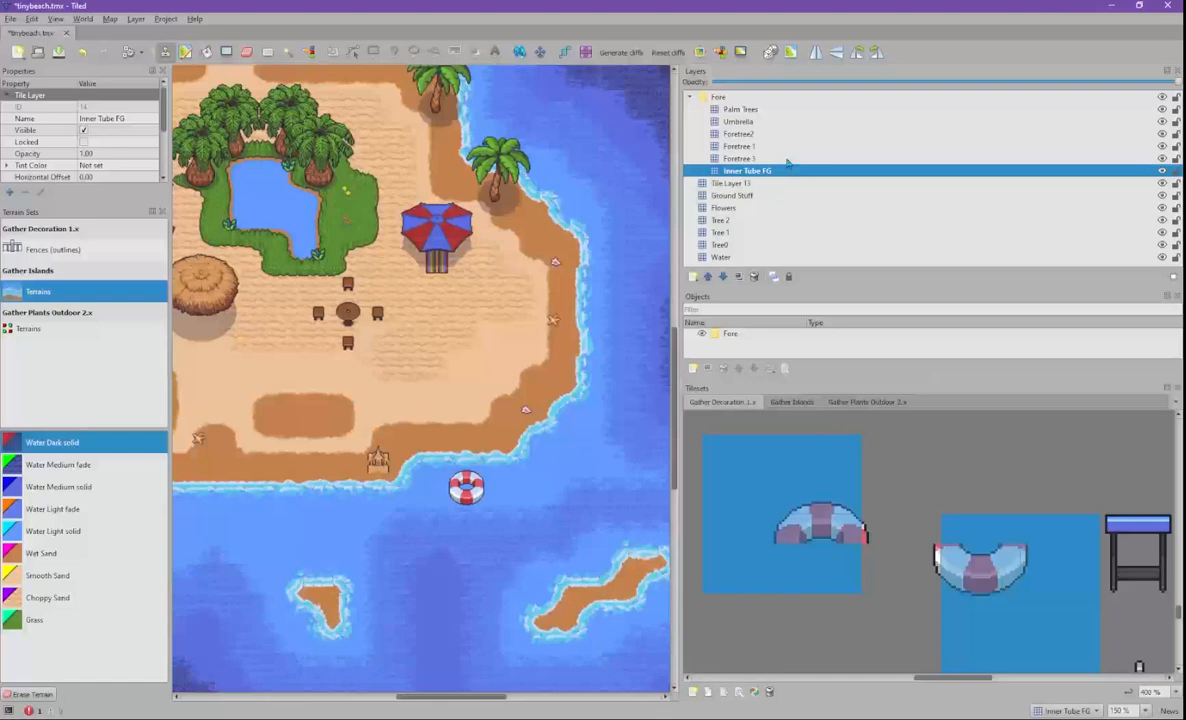
- Rename Tile Layer 13 to Floatie BG and Inner Tube FG to Floatie FG
click(746, 185)
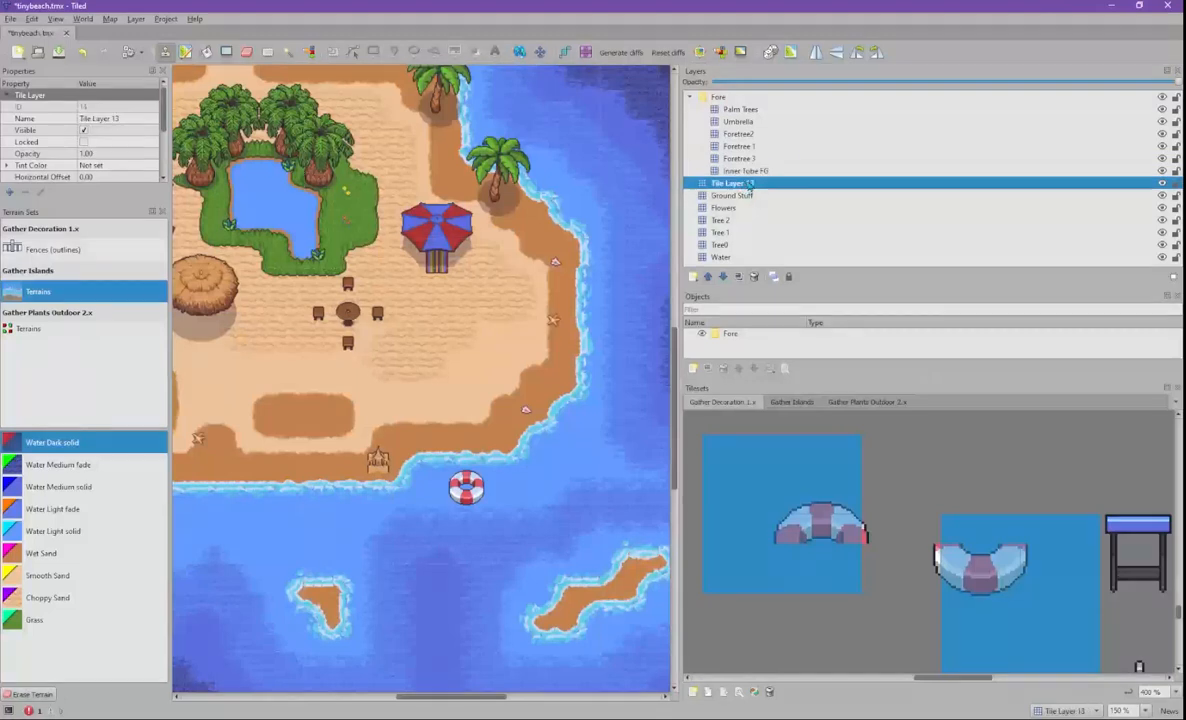
click(746, 184)
text(Inner)
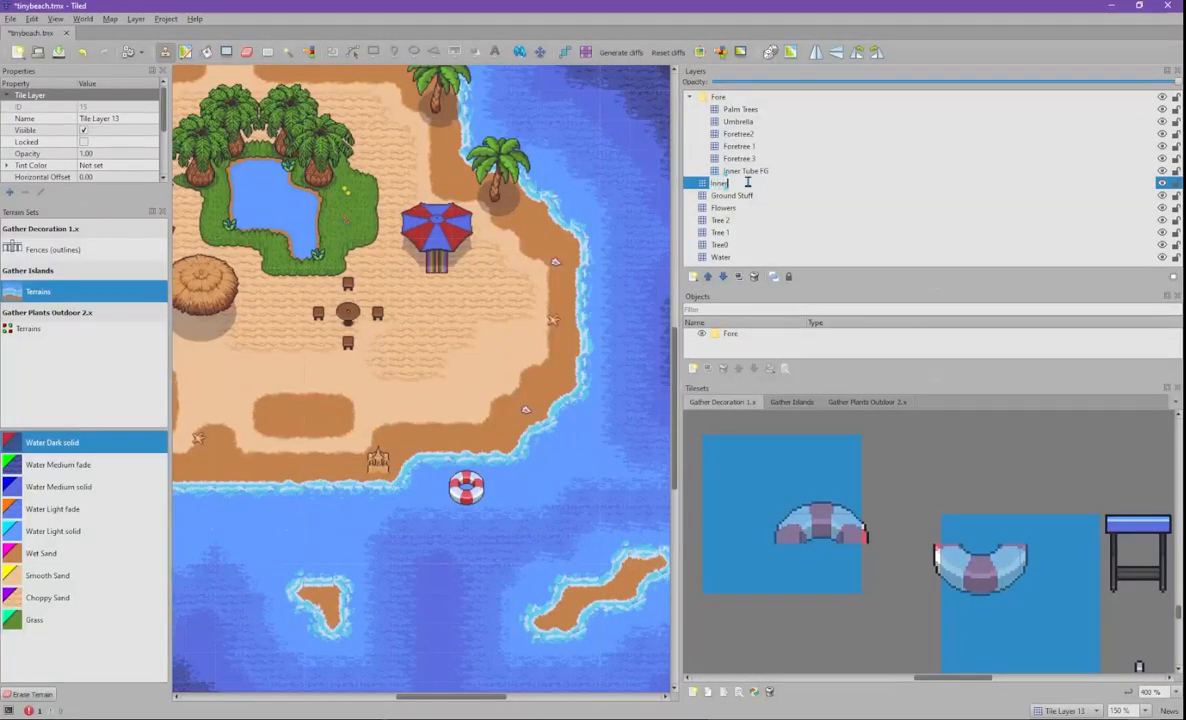
text( Tub)
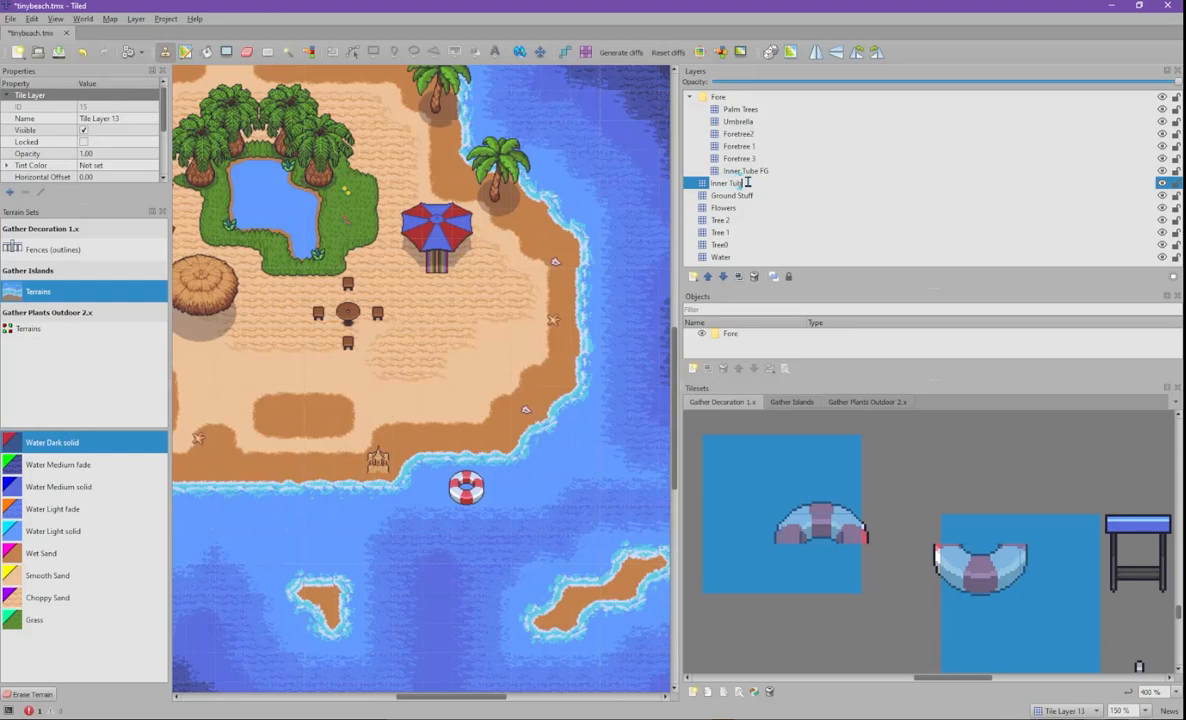
key(BackSpace)
key(BackSpace)
key(BackSpace)
key(BackSpace)
key(BackSpace)
key(BackSpace)
key(BackSpace)
key(BackSpace)
key(BackSpace)
key(BackSpace)
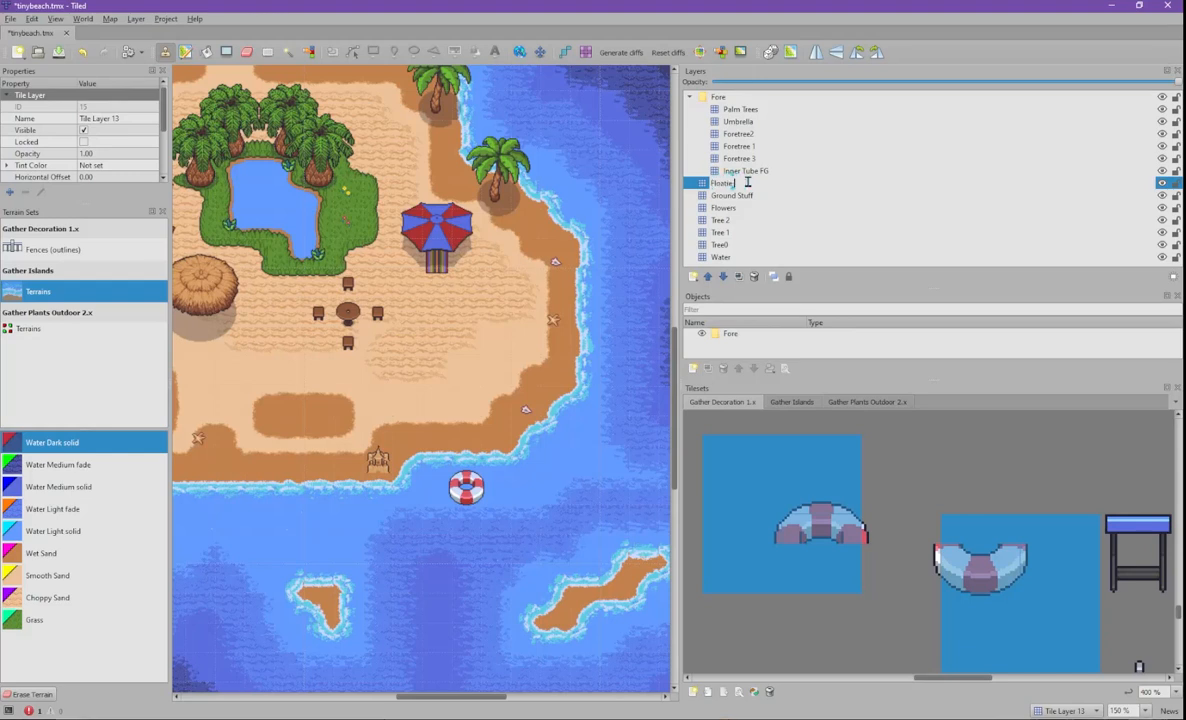
key(Return)
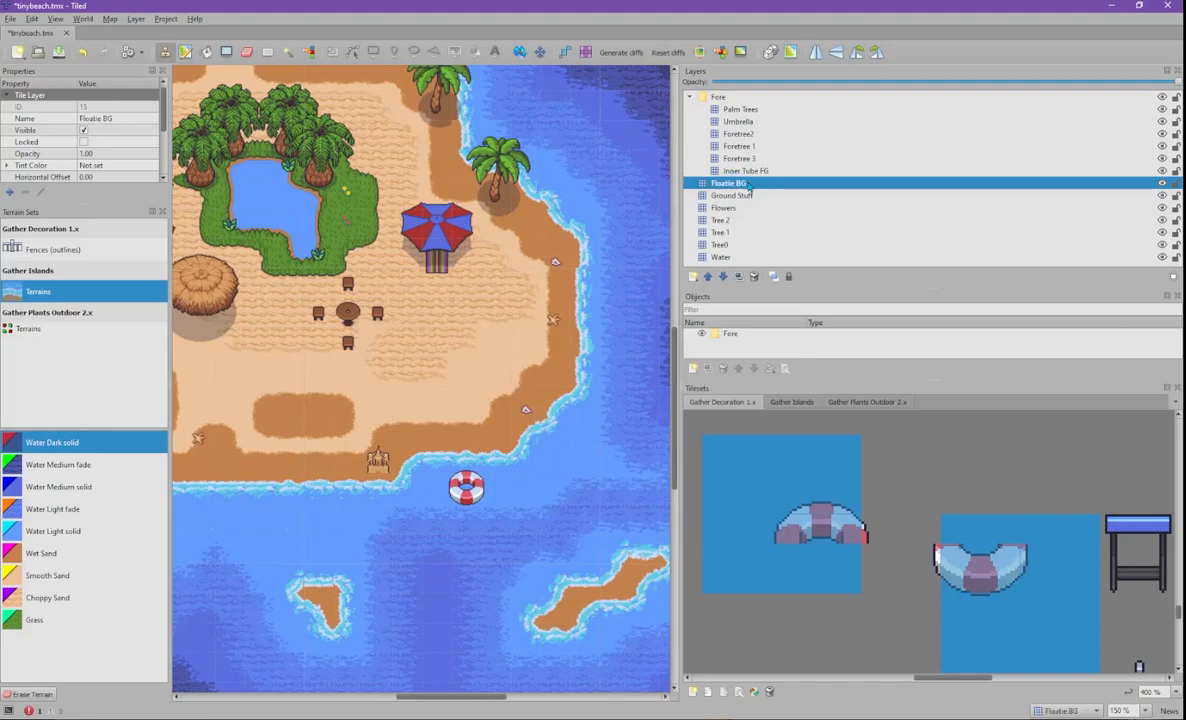
click(745, 171)
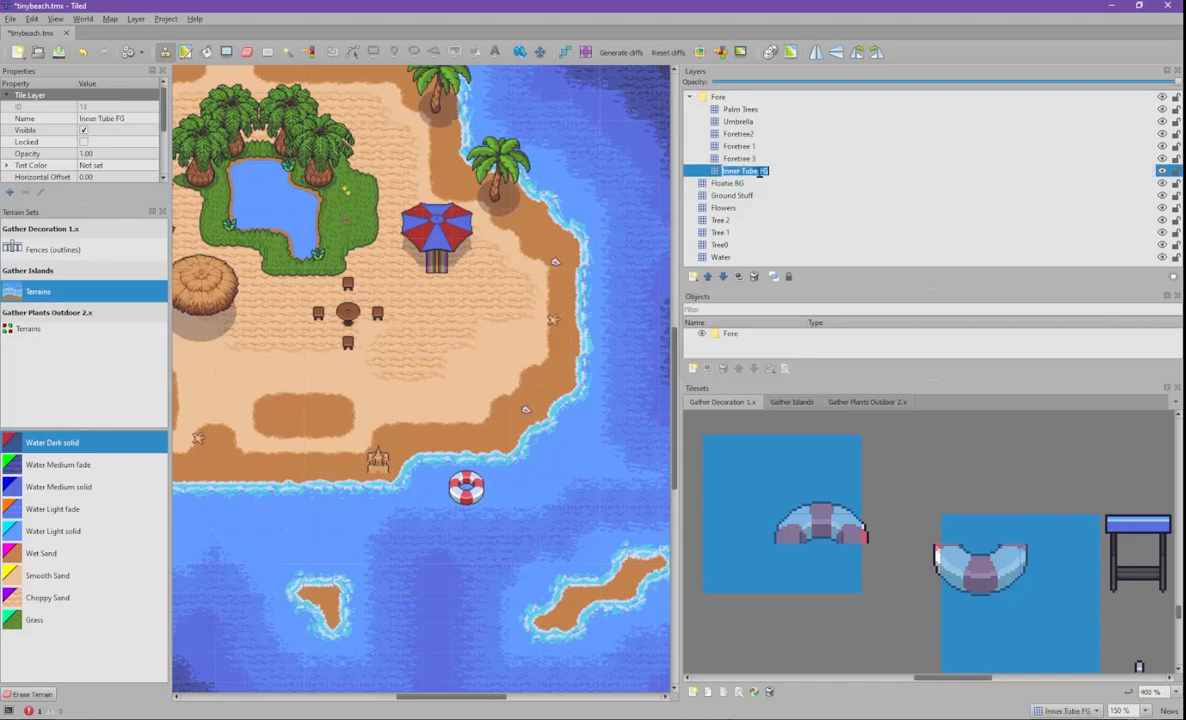
double_click(751, 171)
text(Floatie)
key(Return)
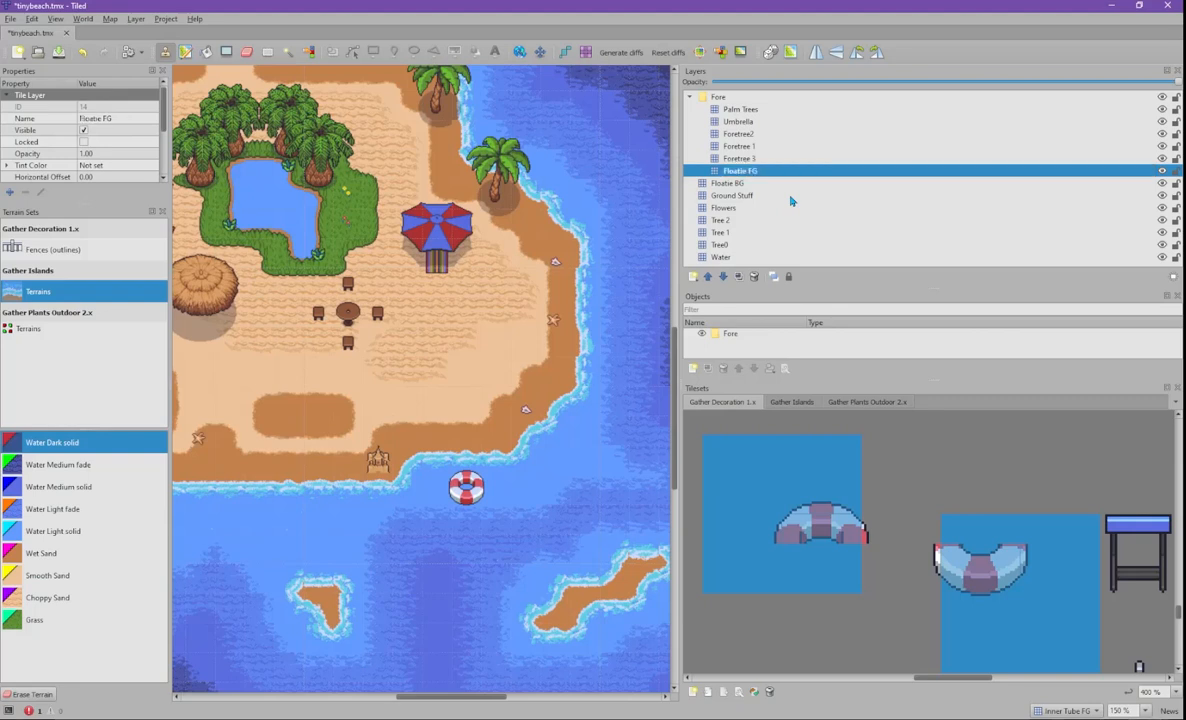
- Zoom to the whole island, pick an empty tile, select the Terrains set, and show the Gather Islands tileset
scroll(463, 397, down, 5)
scroll(459, 377, up, 5)
ctrl+scroll(376, 366, down, 1)
scroll(376, 366, down, 2)
middle_drag(376, 366, 488, 345)
scroll(478, 372, up, 2)
scroll(440, 398, up, 2)
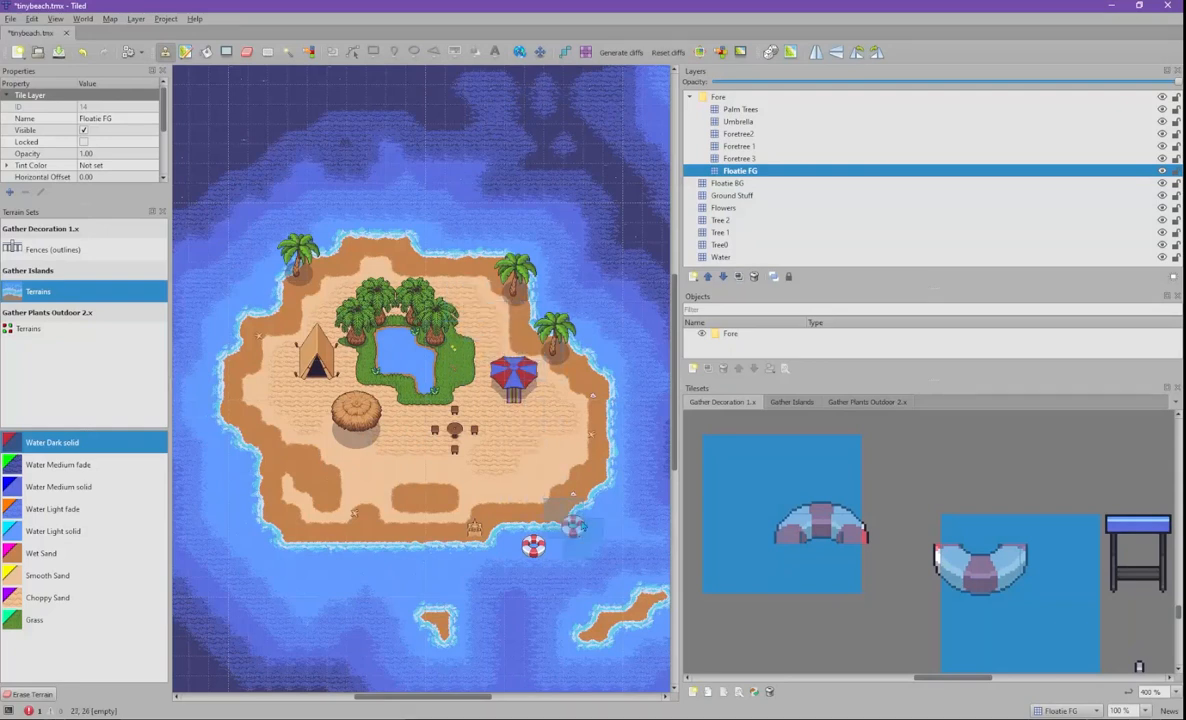
click(927, 465)
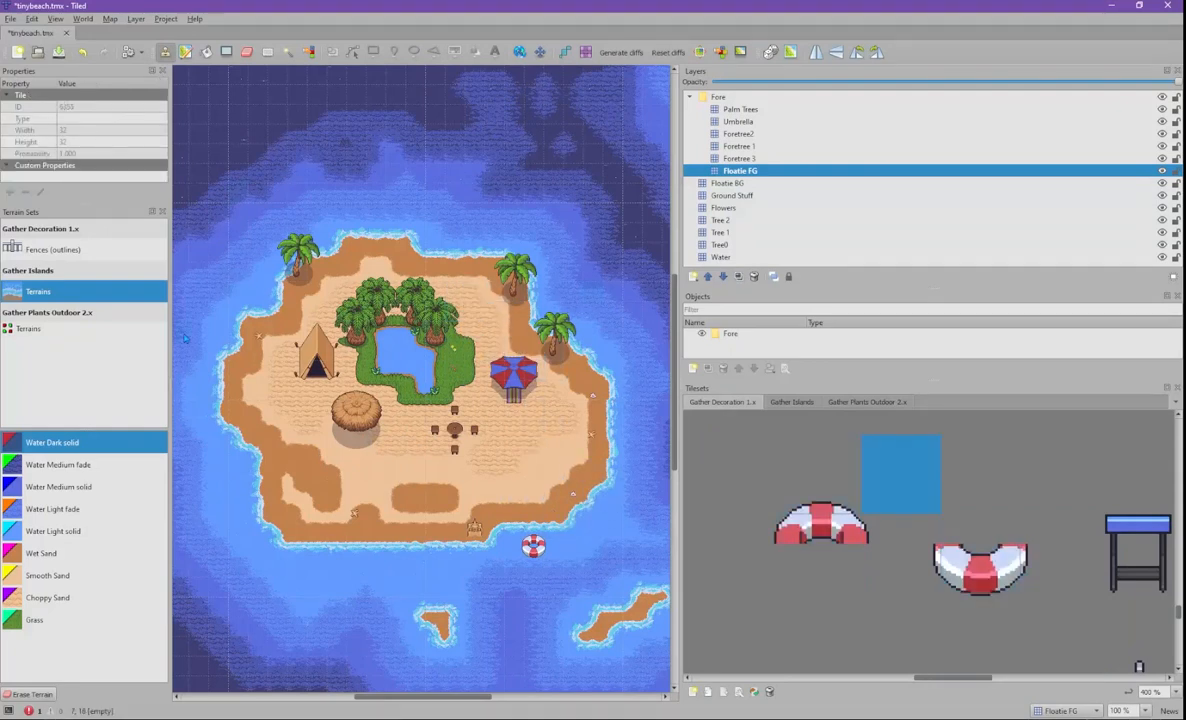
click(73, 294)
middle_drag(192, 501, 291, 445)
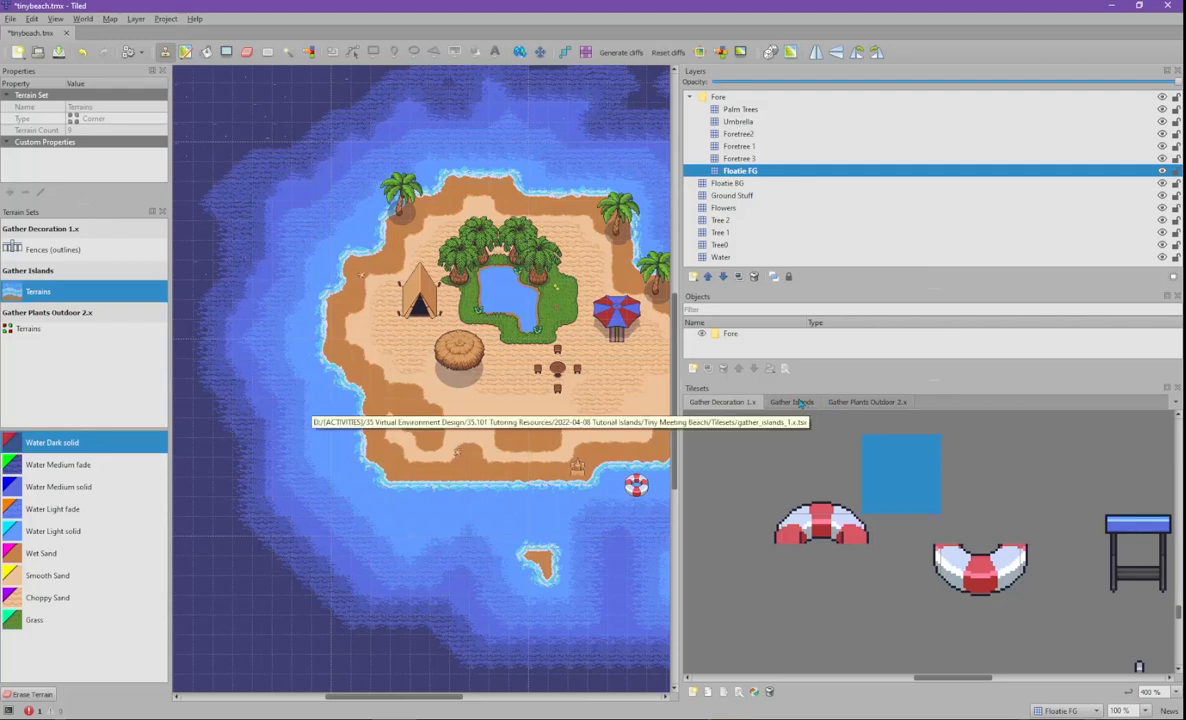
click(792, 402)
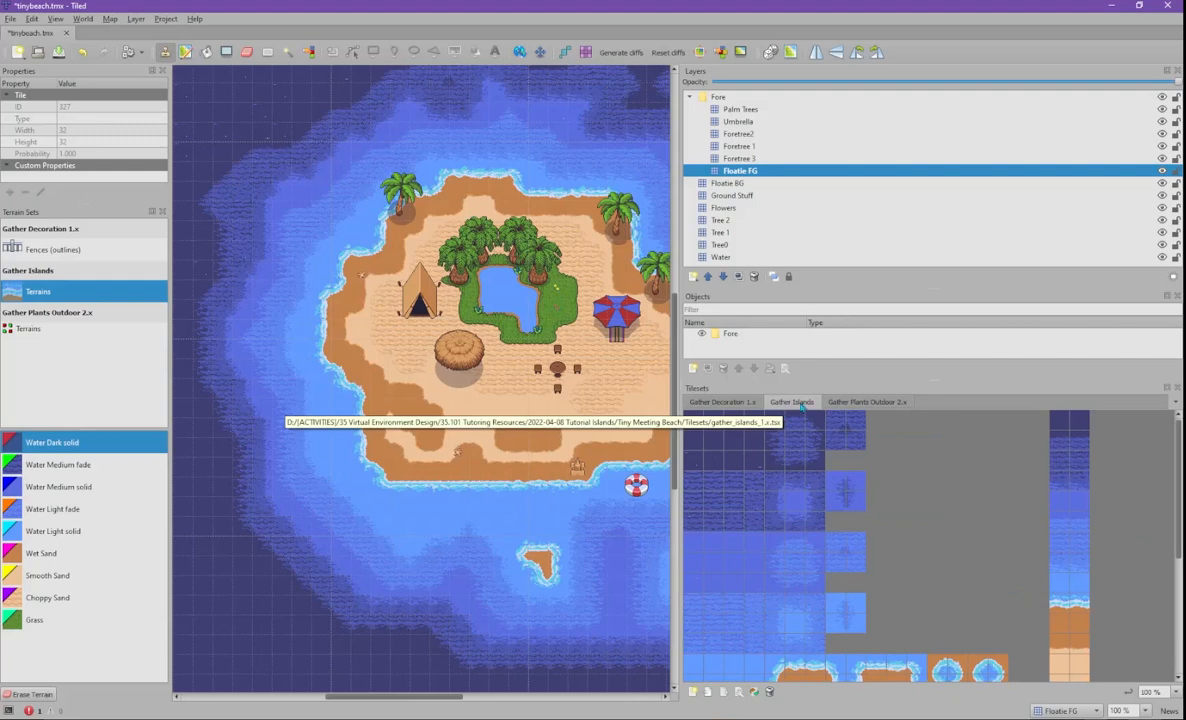
- Open the Gather Islands tileset for editing, review its terrains down to Water Dark, then return to tinybeach
right_click(791, 403)
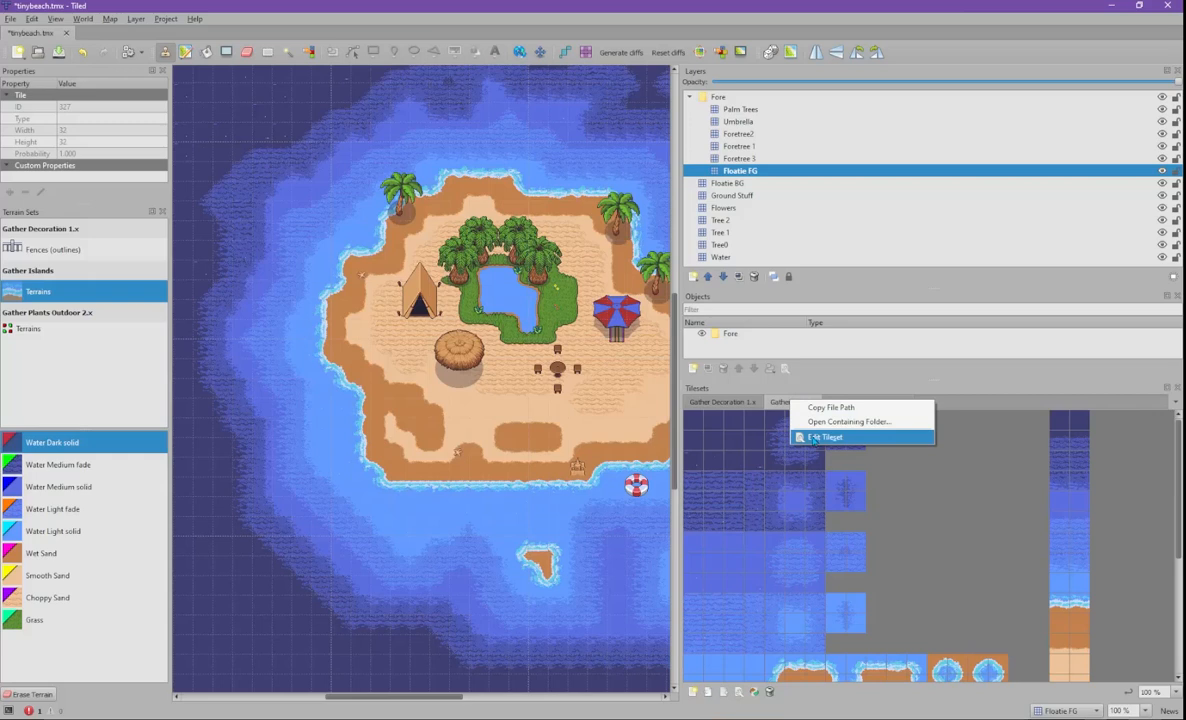
click(813, 437)
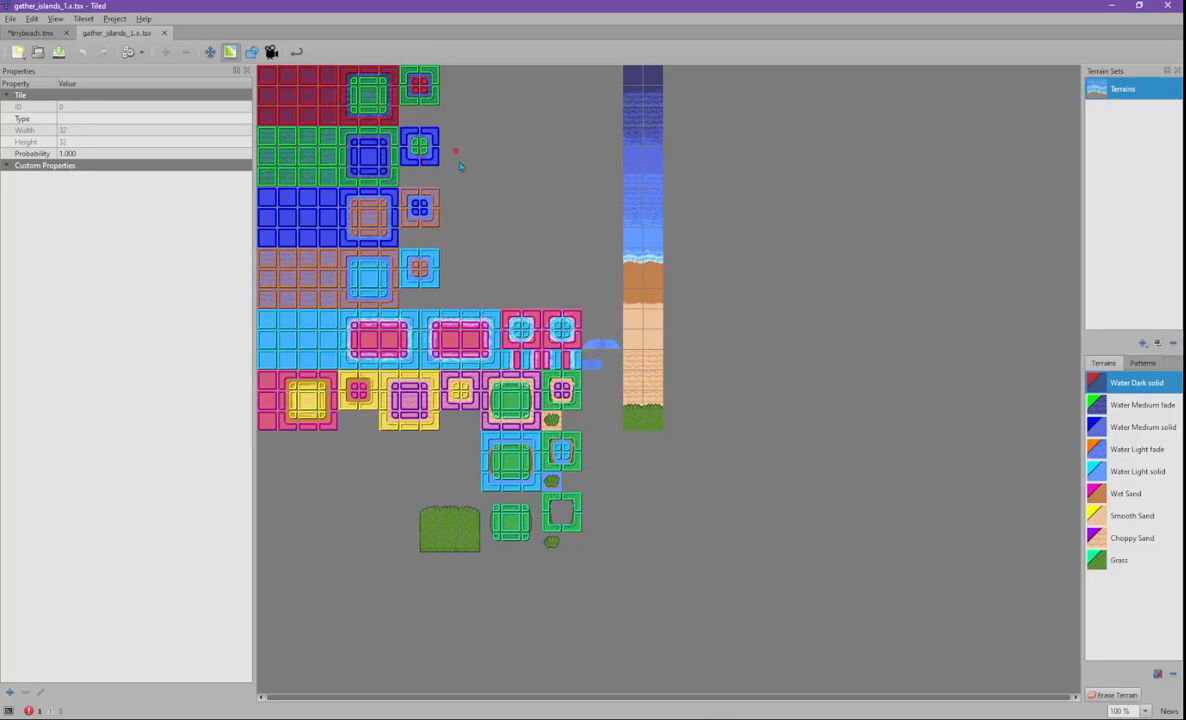
click(1138, 406)
click(1138, 427)
click(1138, 449)
click(1139, 471)
key(Down)
key(Down)
key(Down)
key(Down)
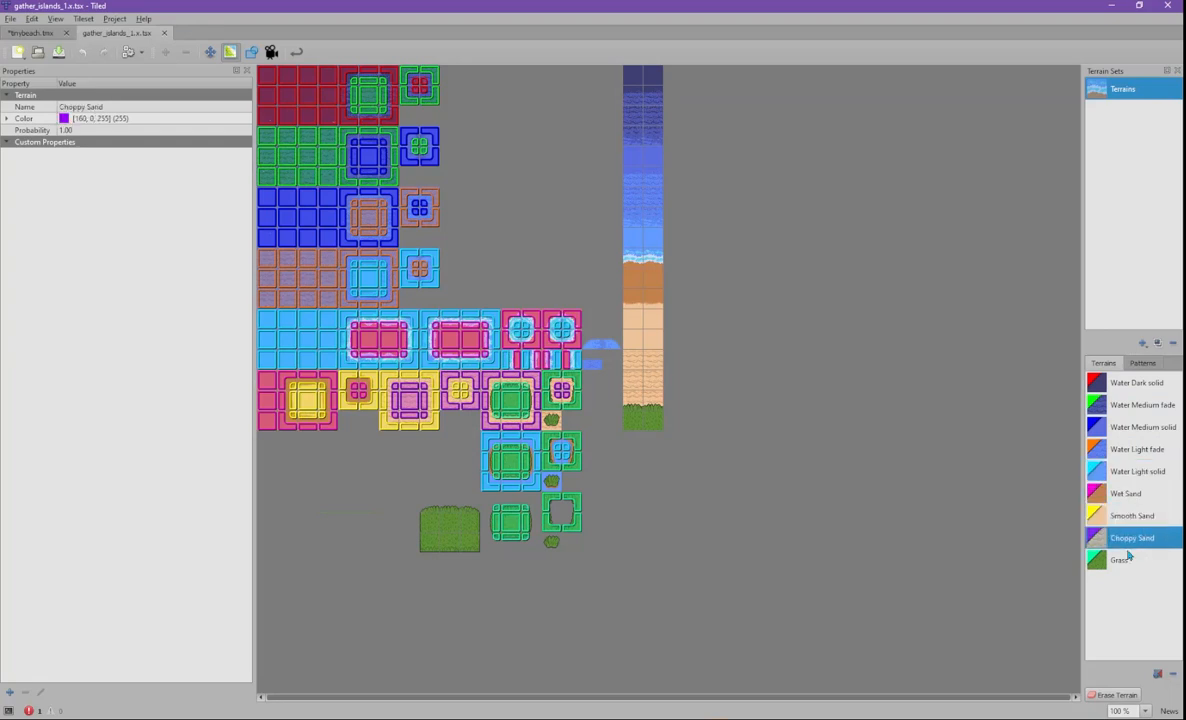
click(1119, 389)
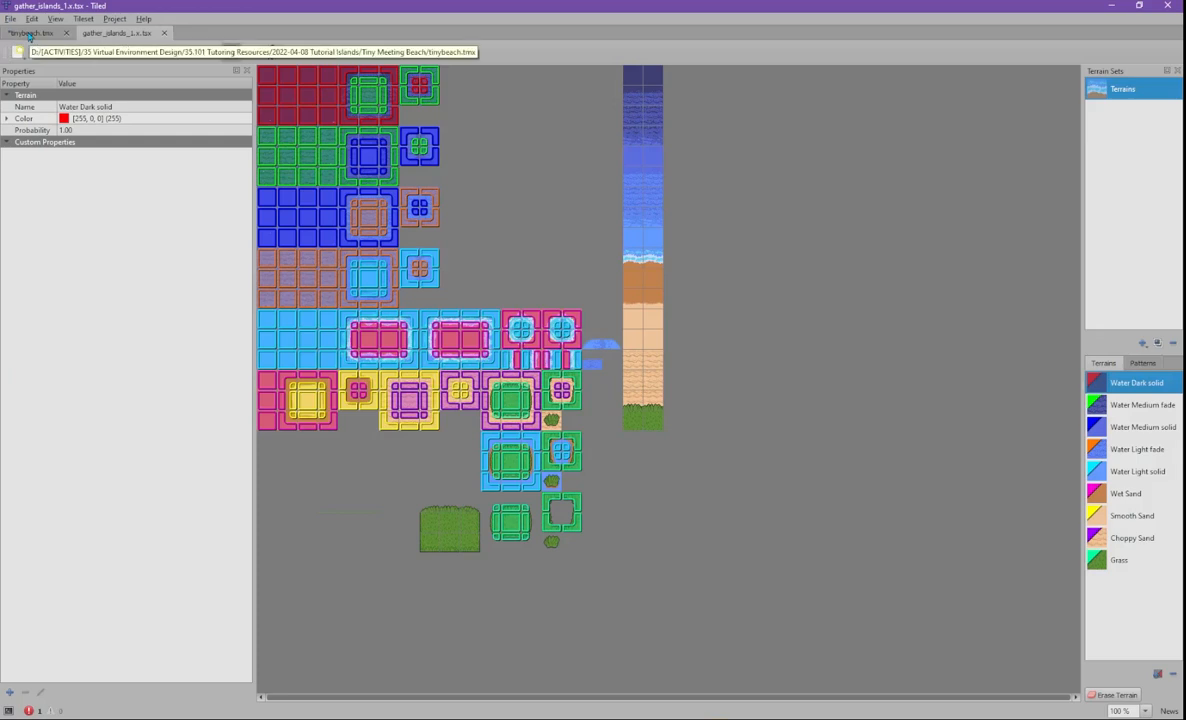
click(30, 33)
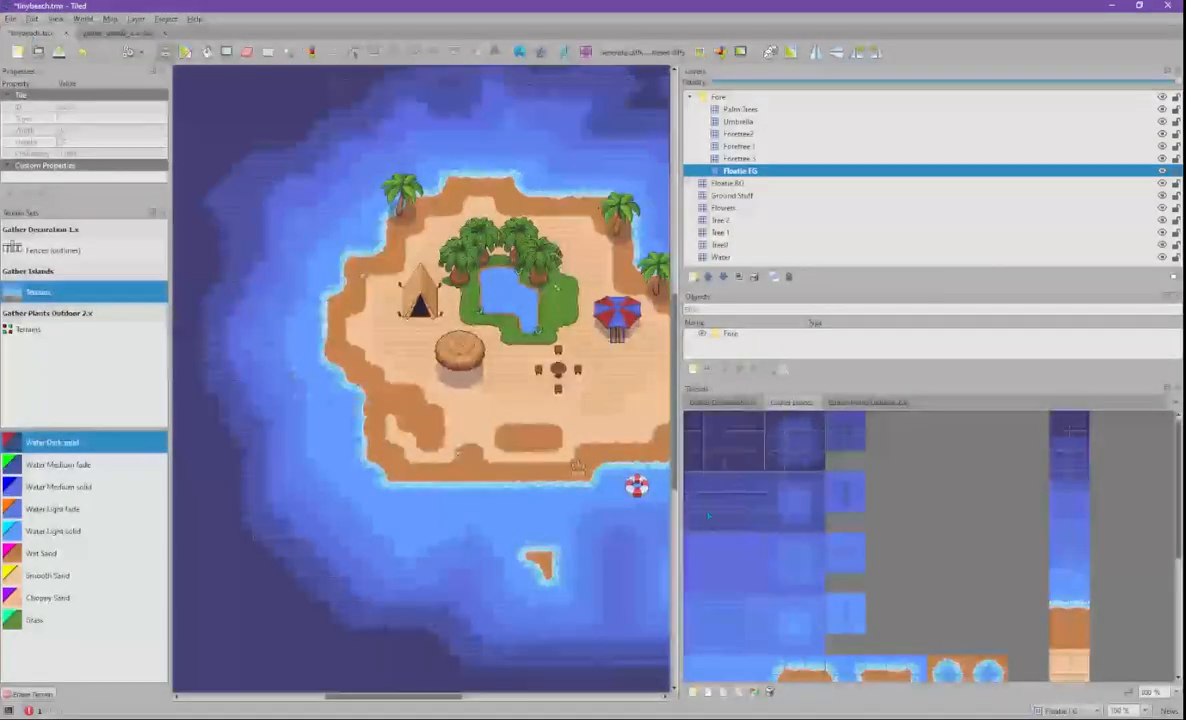
- Choose Water Medium terrain and add a new tile layer named Water 2 above Water
click(60, 486)
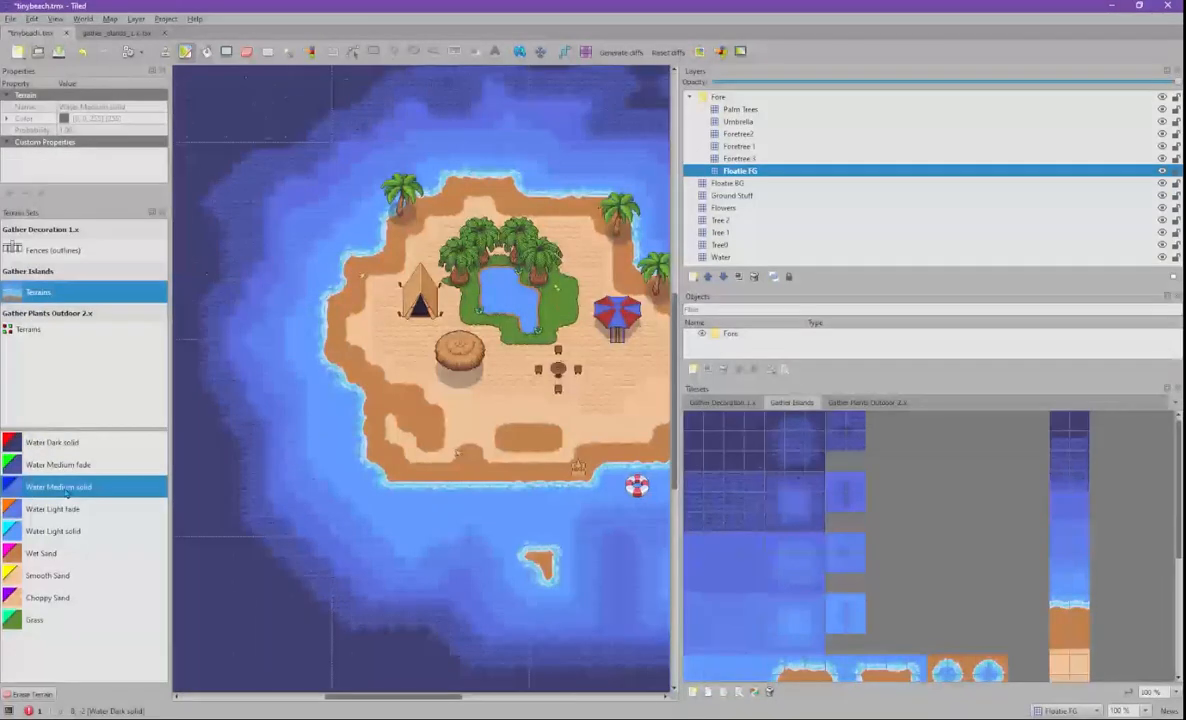
click(733, 257)
click(693, 276)
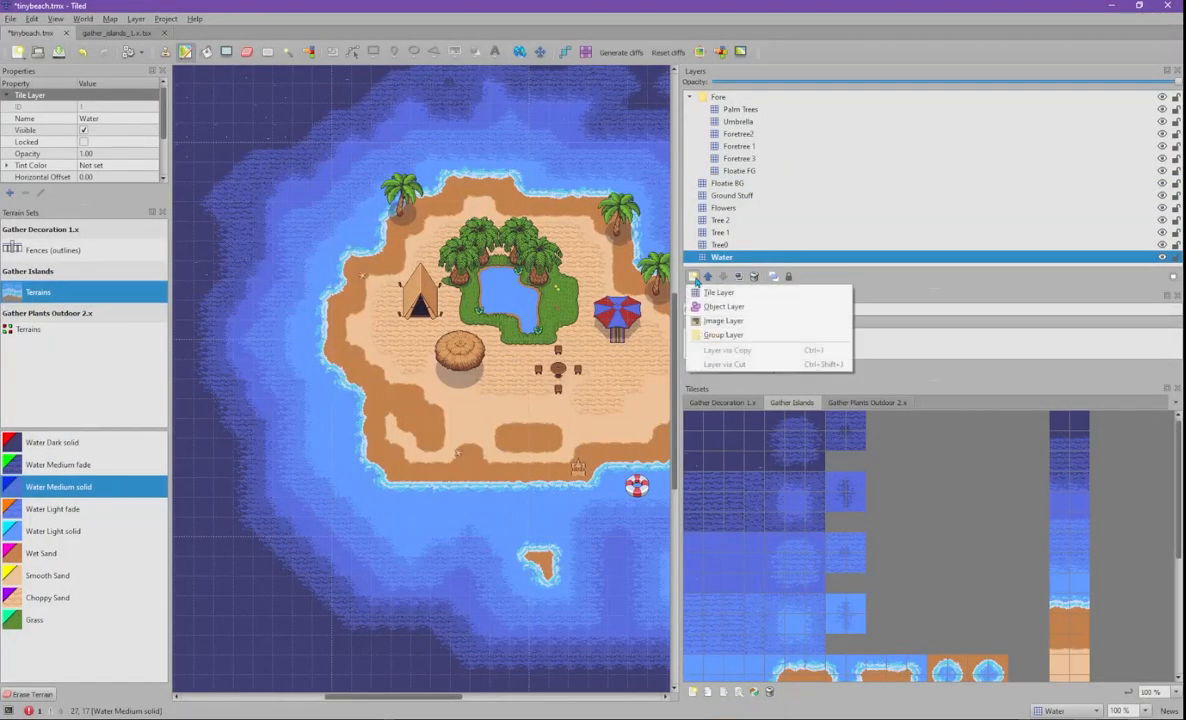
click(718, 292)
text(Water 2)
key(Return)
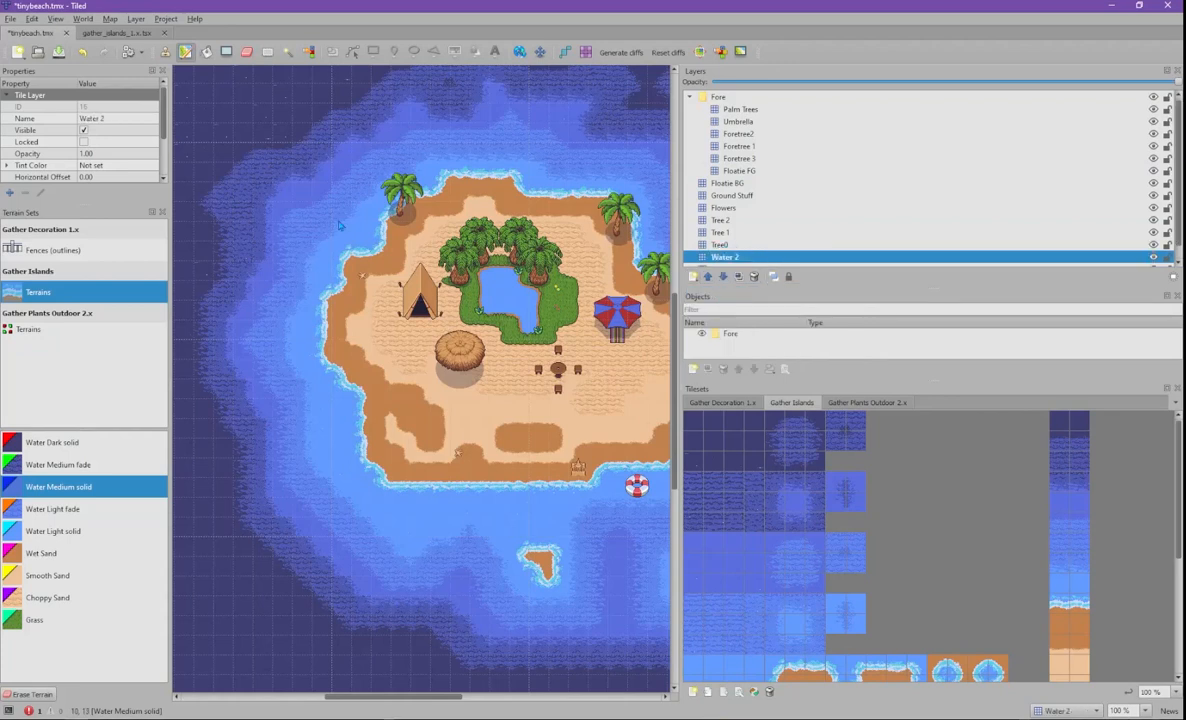
- Hide the original Water layer and bring the tent area into view
scroll(340, 226, down, 3)
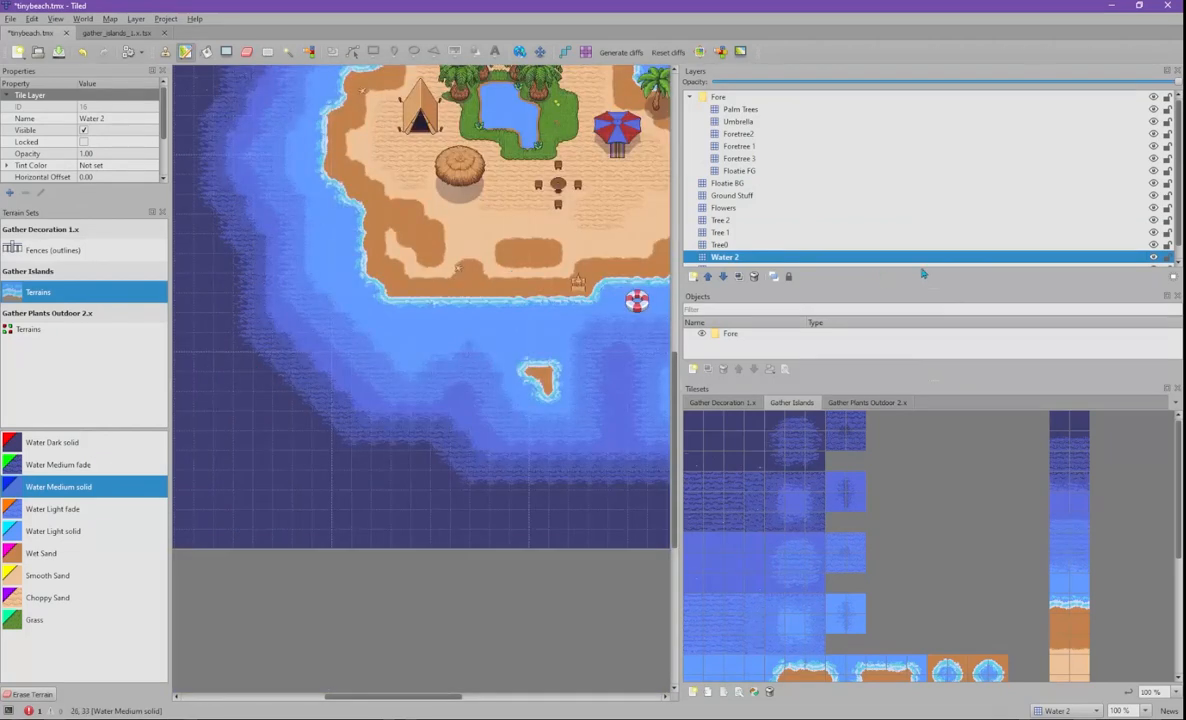
scroll(1177, 257, down, 1)
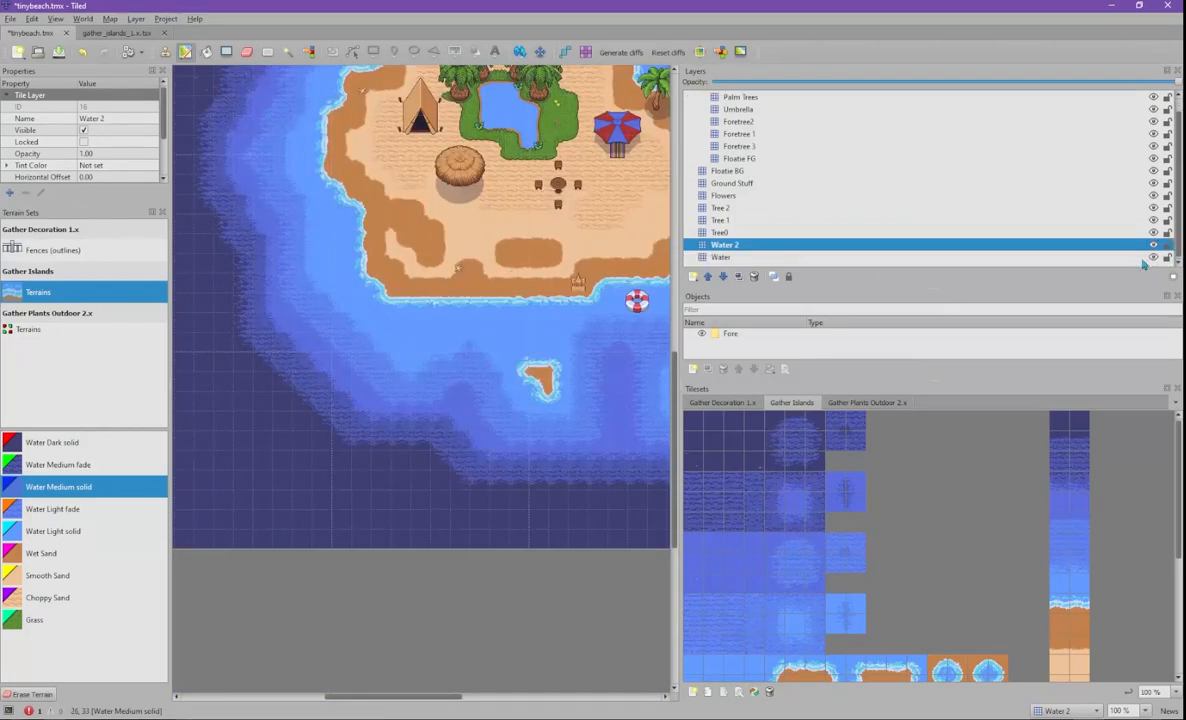
click(1154, 258)
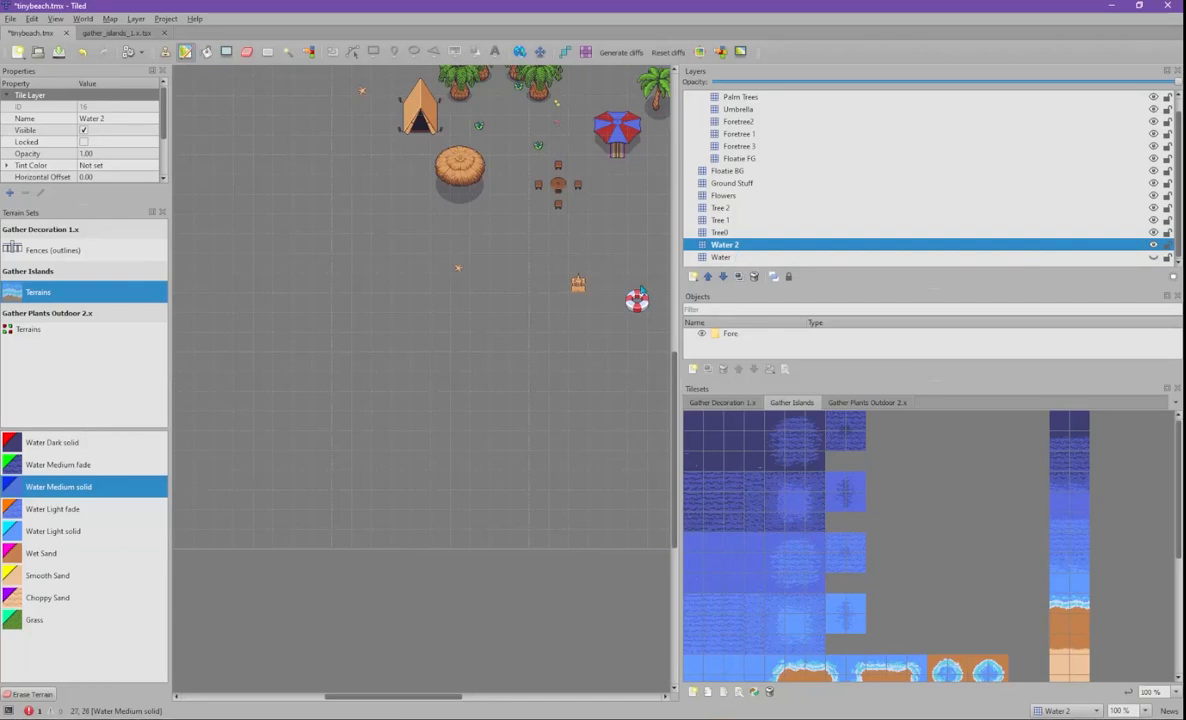
scroll(360, 287, down, 2)
scroll(358, 287, up, 4)
middle_drag(378, 332, 530, 245)
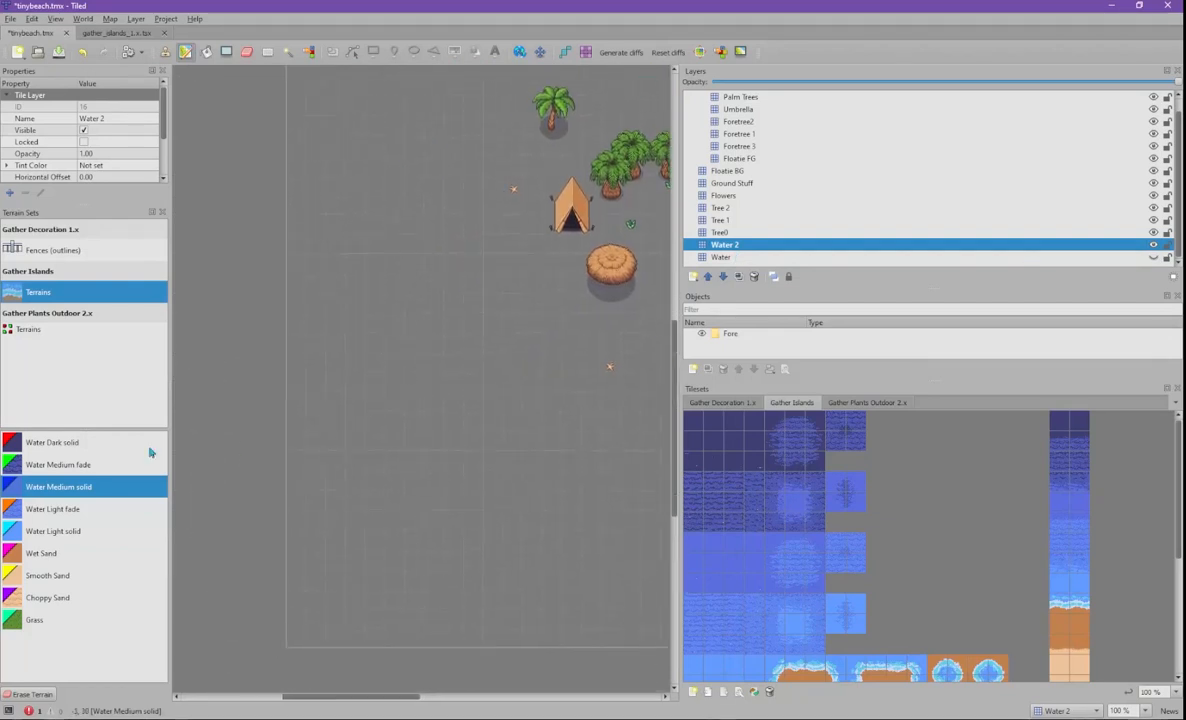
- Browse the Fences, Gather Islands and Gather Plants terrain sets
click(70, 446)
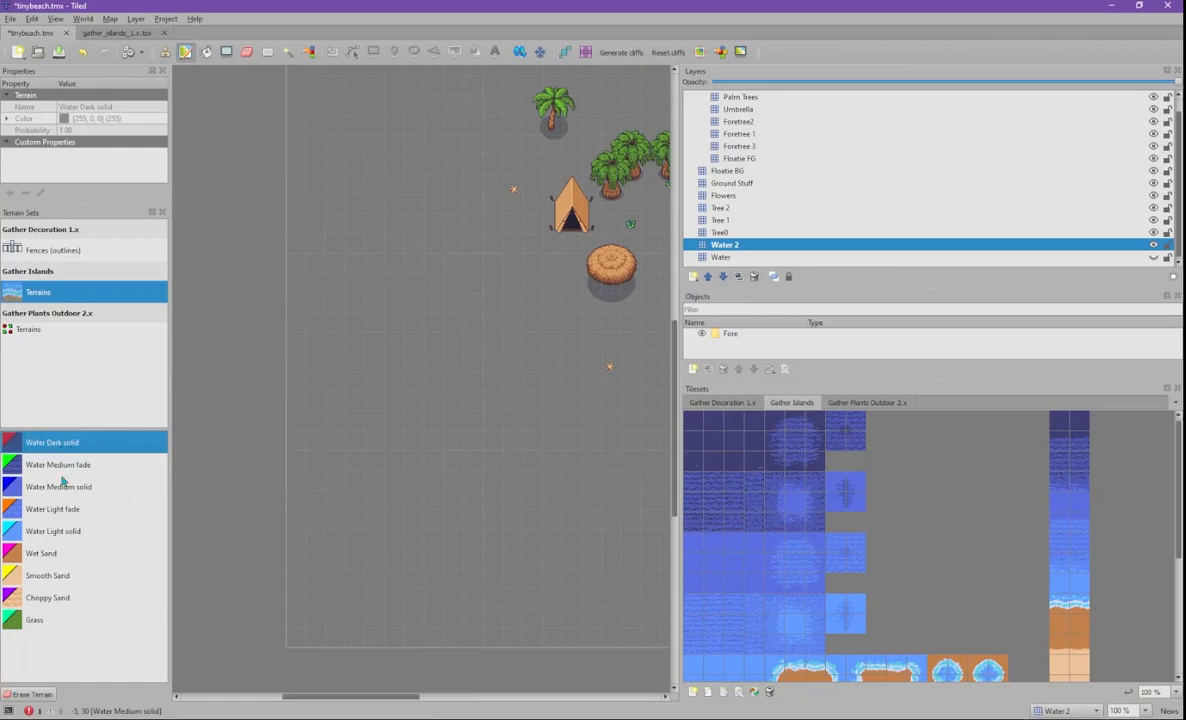
click(56, 328)
click(56, 296)
click(65, 259)
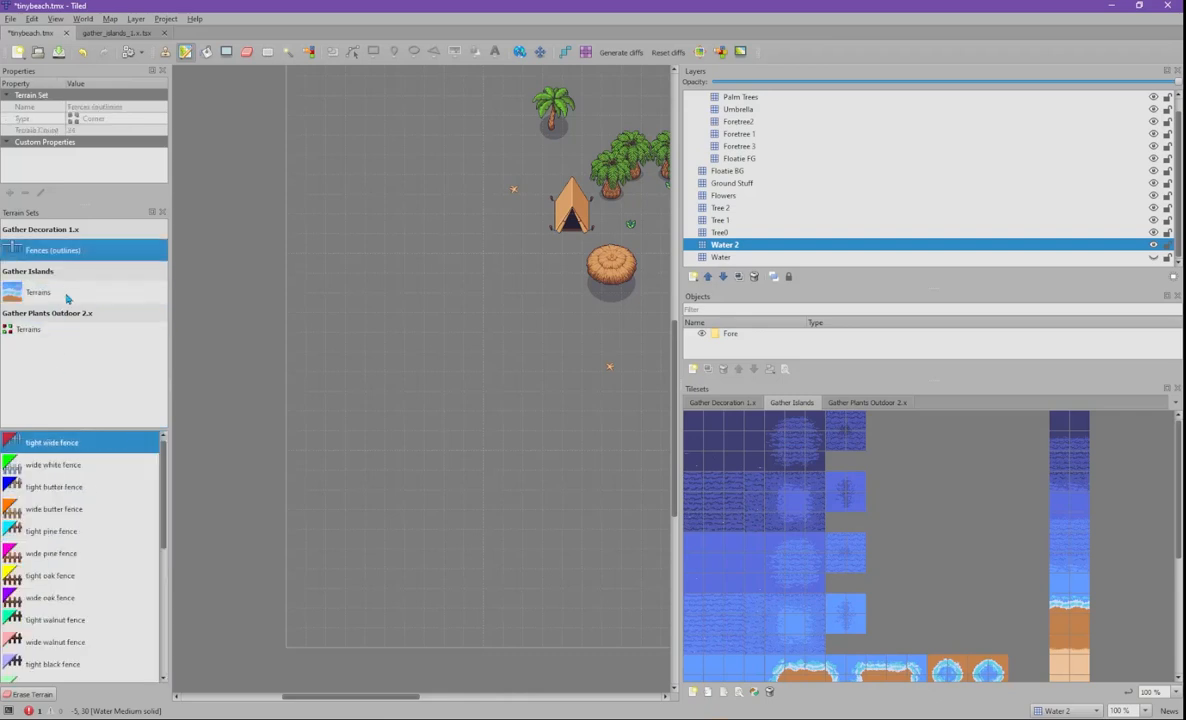
click(67, 296)
click(66, 330)
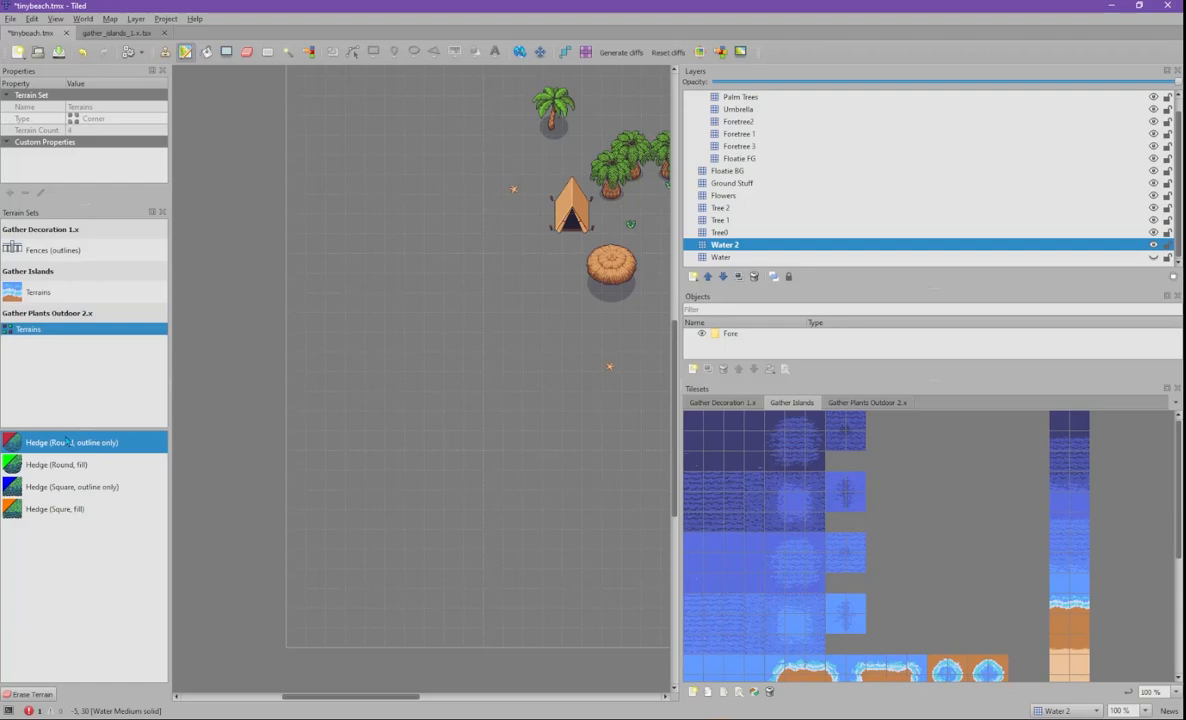
click(48, 292)
click(80, 442)
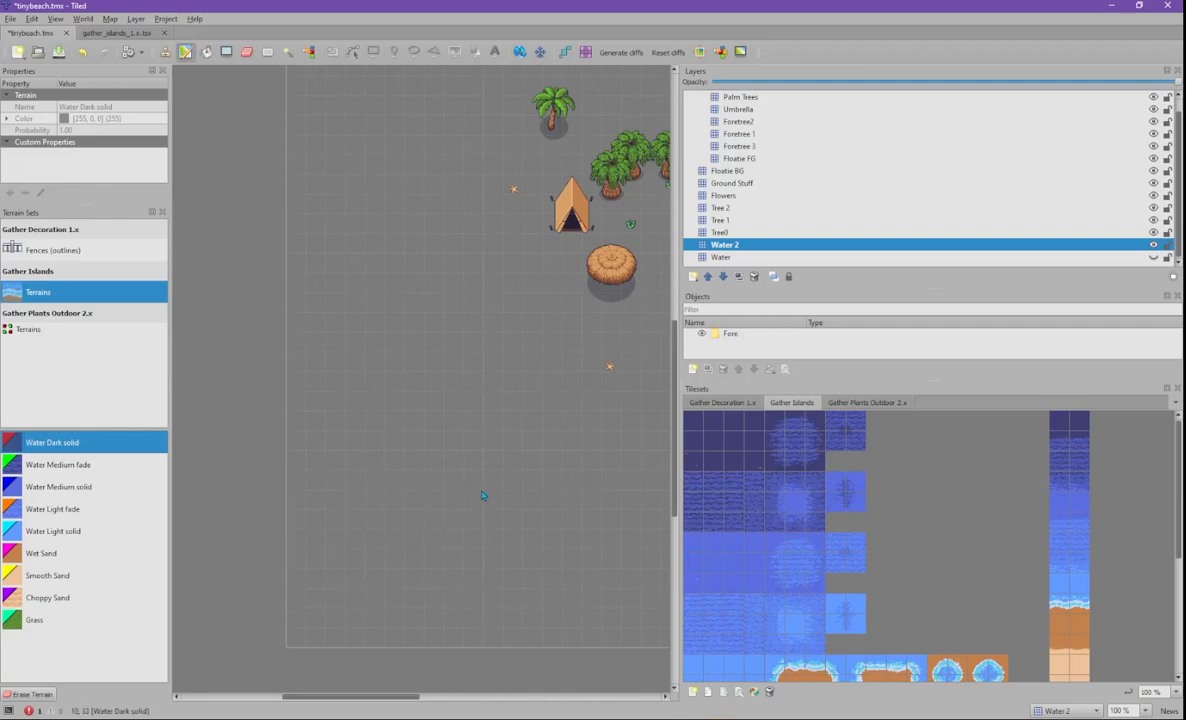
- Paint a test Hedge (Round, fill) on the map and undo it
click(68, 464)
click(37, 330)
click(87, 464)
drag(330, 462, 480, 496)
key(ctrl+z)
key(ctrl+z)
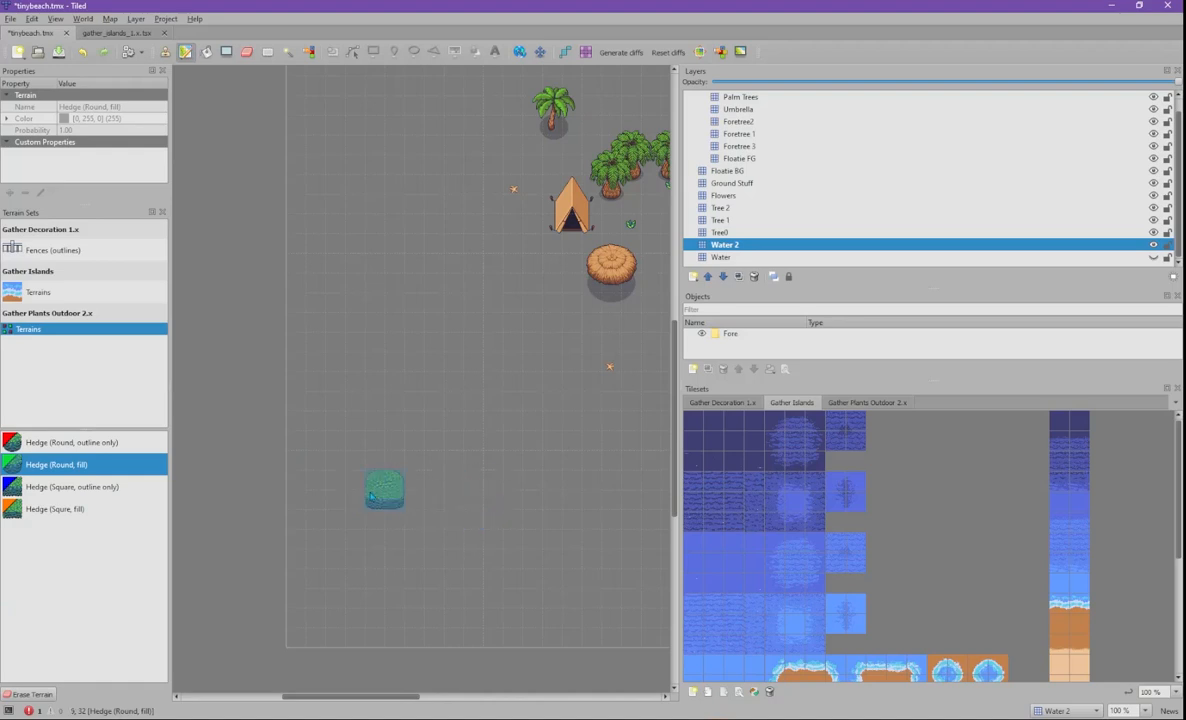
- Review the Gather Islands sand, water and grass terrains, then choose Hedge (Round, outline only)
click(57, 294)
click(62, 553)
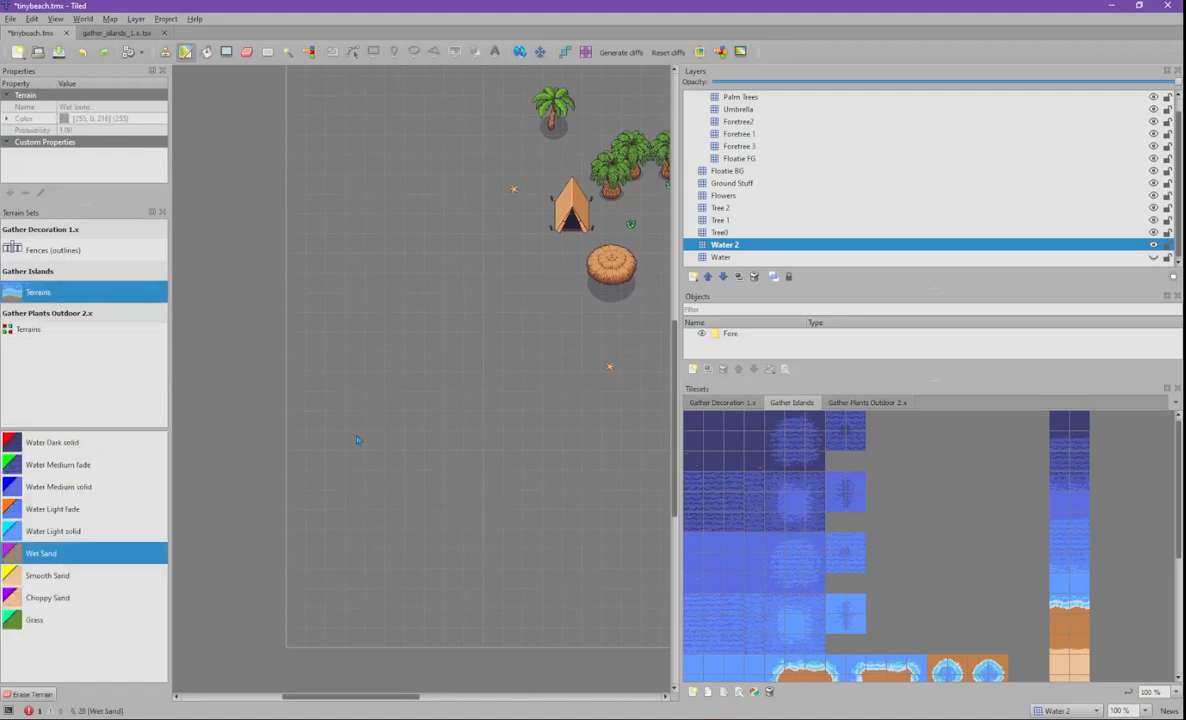
click(48, 579)
click(45, 618)
click(60, 530)
click(85, 445)
click(77, 572)
click(79, 598)
click(71, 619)
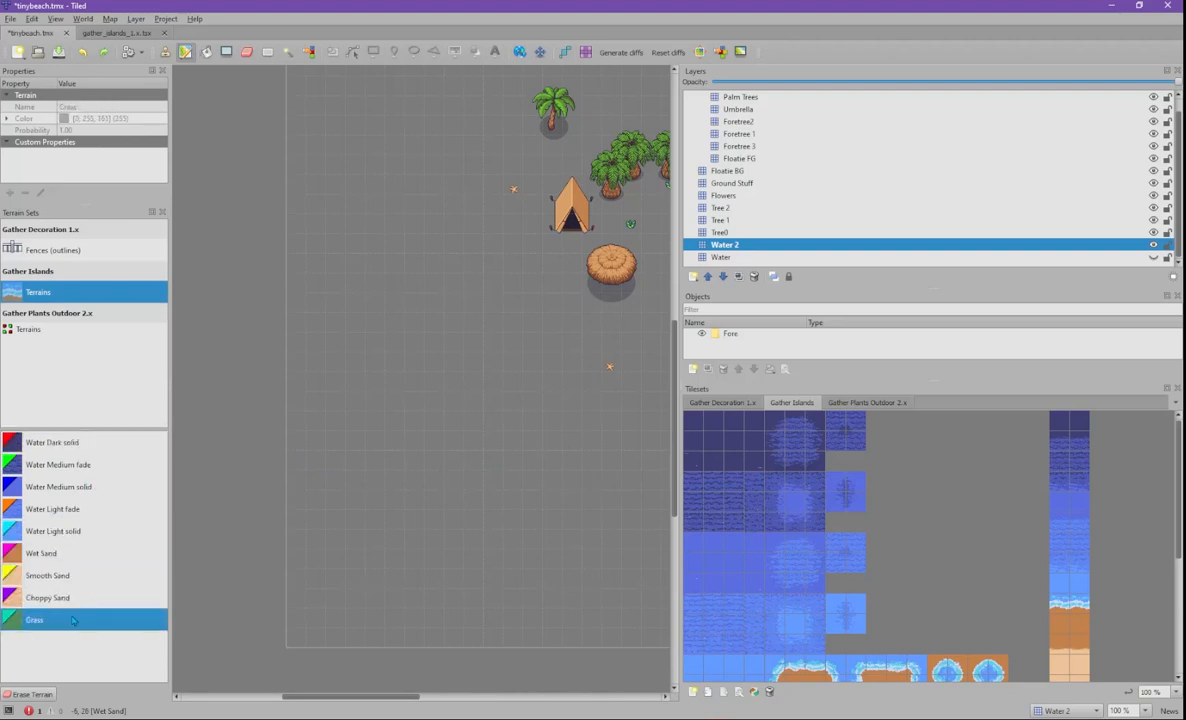
click(60, 327)
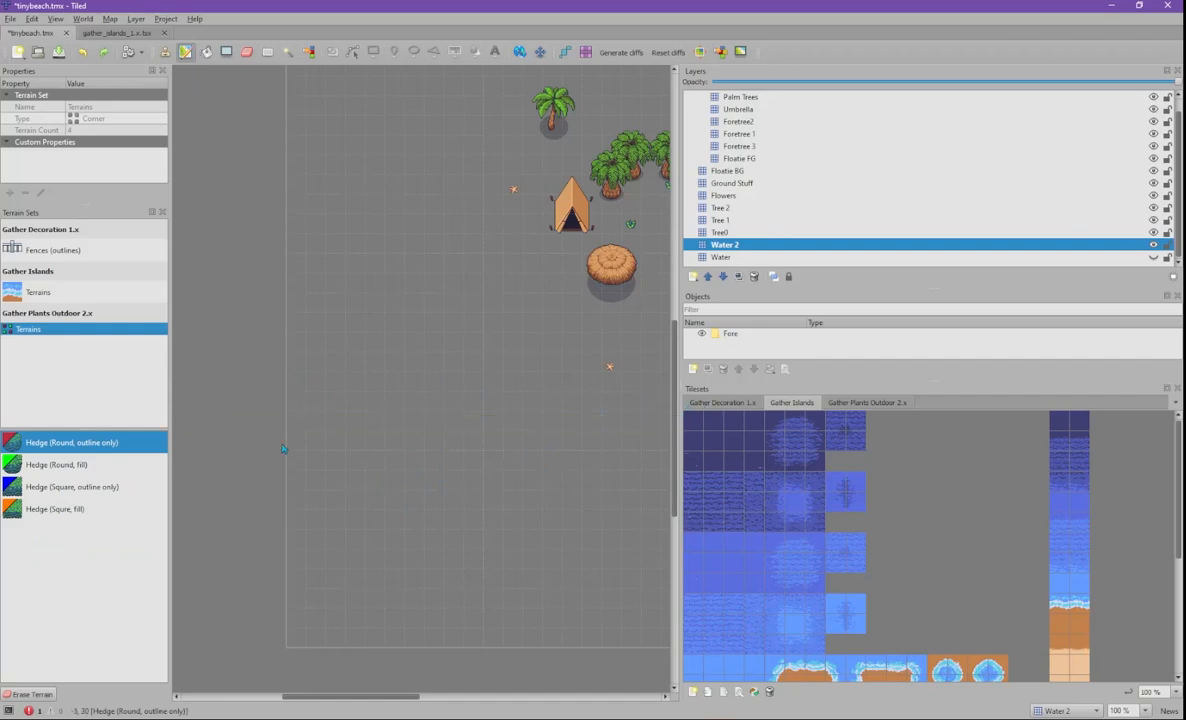
click(70, 441)
- Paint winding Hedge (Round, outline only) outlines with a branch extending rightward
mouse_move(365, 447)
mouse_down()
mouse_move(410, 420)
mouse_move(467, 467)
mouse_move(455, 520)
mouse_move(505, 525)
mouse_move(530, 545)
mouse_move(500, 558)
mouse_move(420, 515)
mouse_move(415, 430)
mouse_move(365, 420)
mouse_move(394, 487)
mouse_move(350, 440)
mouse_move(350, 458)
mouse_move(379, 469)
mouse_move(360, 470)
mouse_move(378, 426)
mouse_move(424, 503)
mouse_move(470, 447)
mouse_move(460, 480)
mouse_move(500, 455)
mouse_move(512, 385)
mouse_move(536, 351)
mouse_up()
mouse_move(545, 403)
mouse_down()
mouse_move(530, 410)
mouse_move(590, 415)
mouse_move(560, 395)
mouse_move(566, 360)
mouse_move(420, 328)
mouse_move(410, 265)
mouse_move(355, 255)
mouse_move(413, 289)
mouse_move(390, 330)
mouse_move(362, 291)
mouse_up()
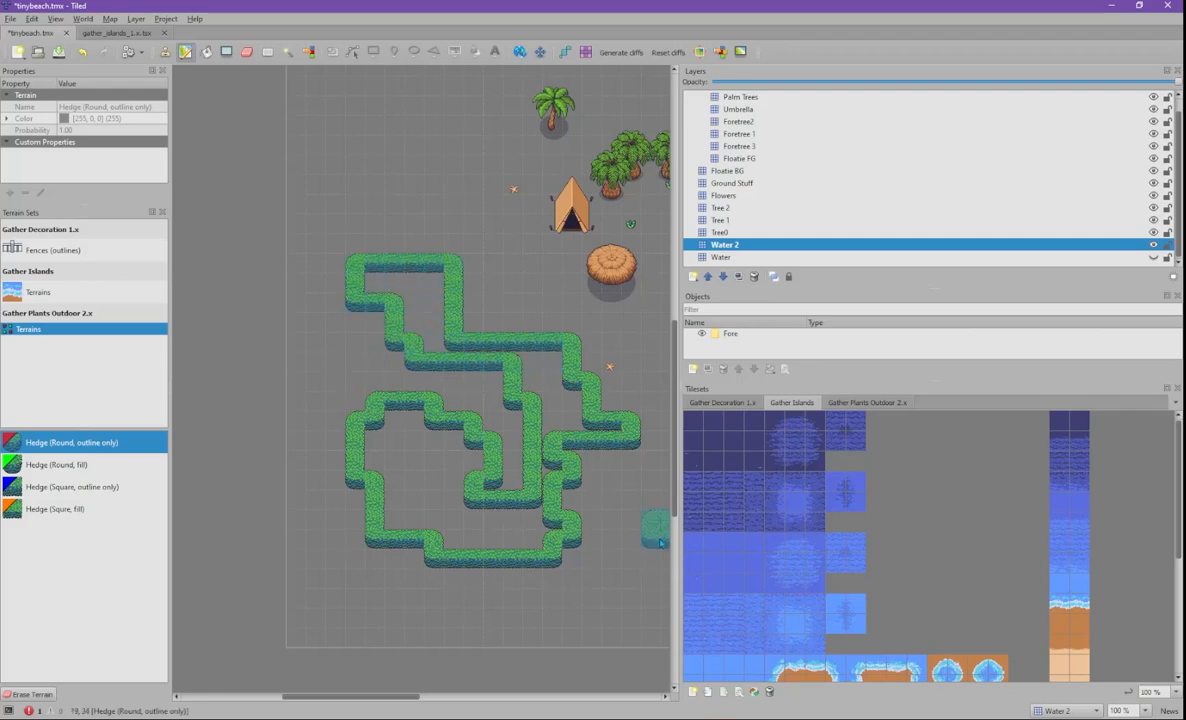
middle_drag(603, 487, 440, 430)
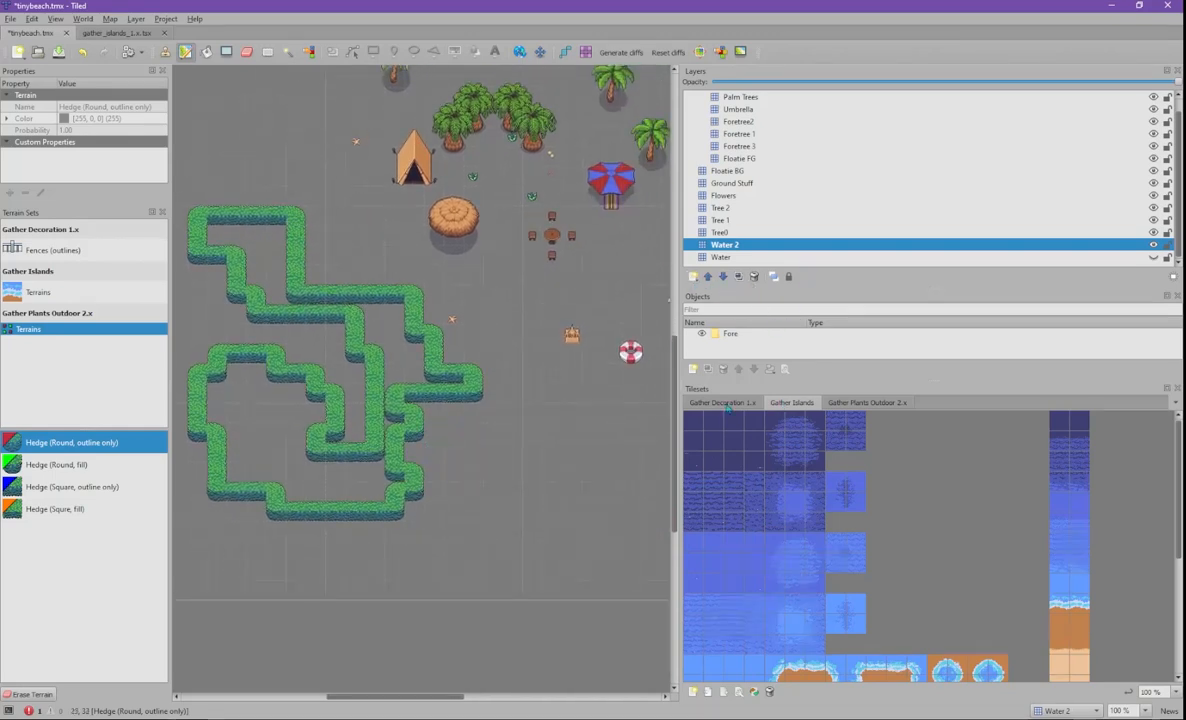
- Stamp individual Gather Plants Outdoor 2.x hedge tiles below the outlines, including a vertical strip
click(867, 403)
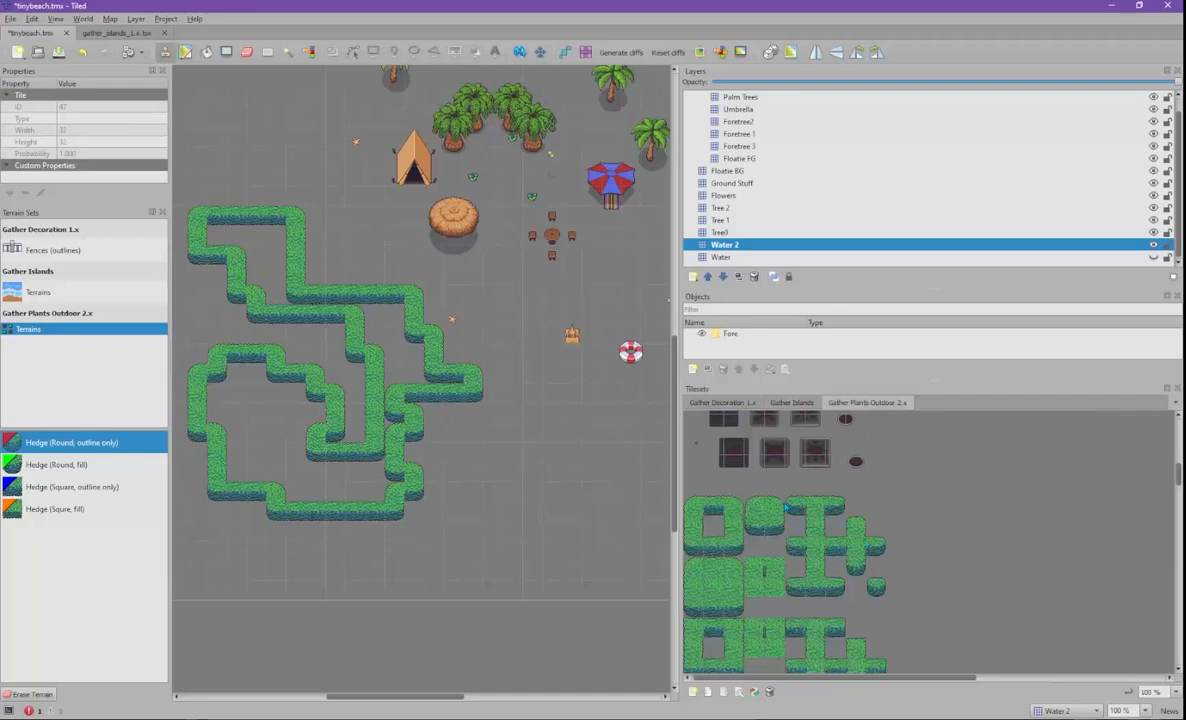
click(718, 513)
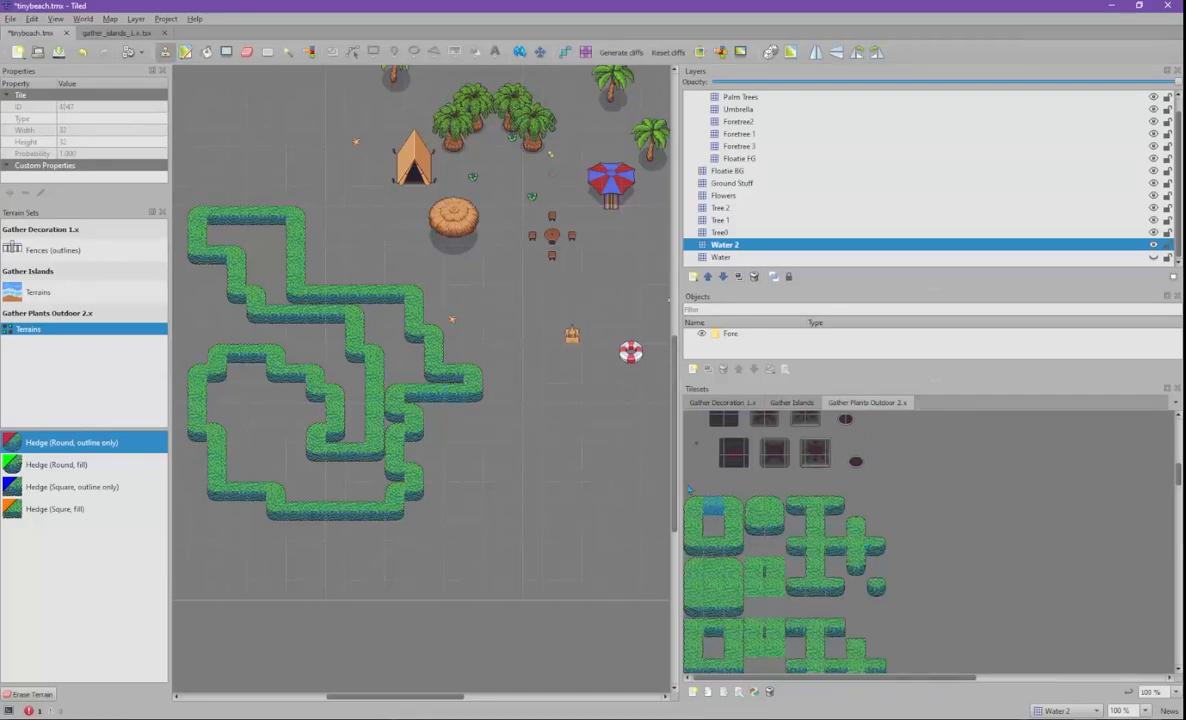
click(694, 506)
click(551, 443)
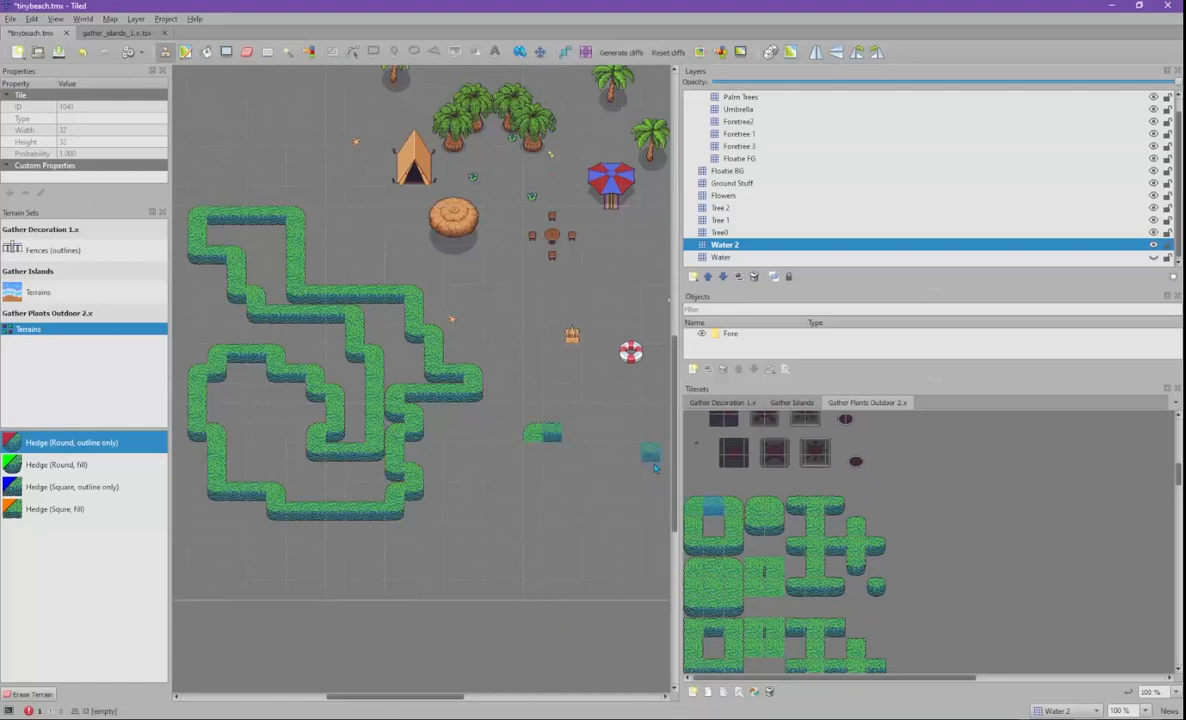
click(572, 444)
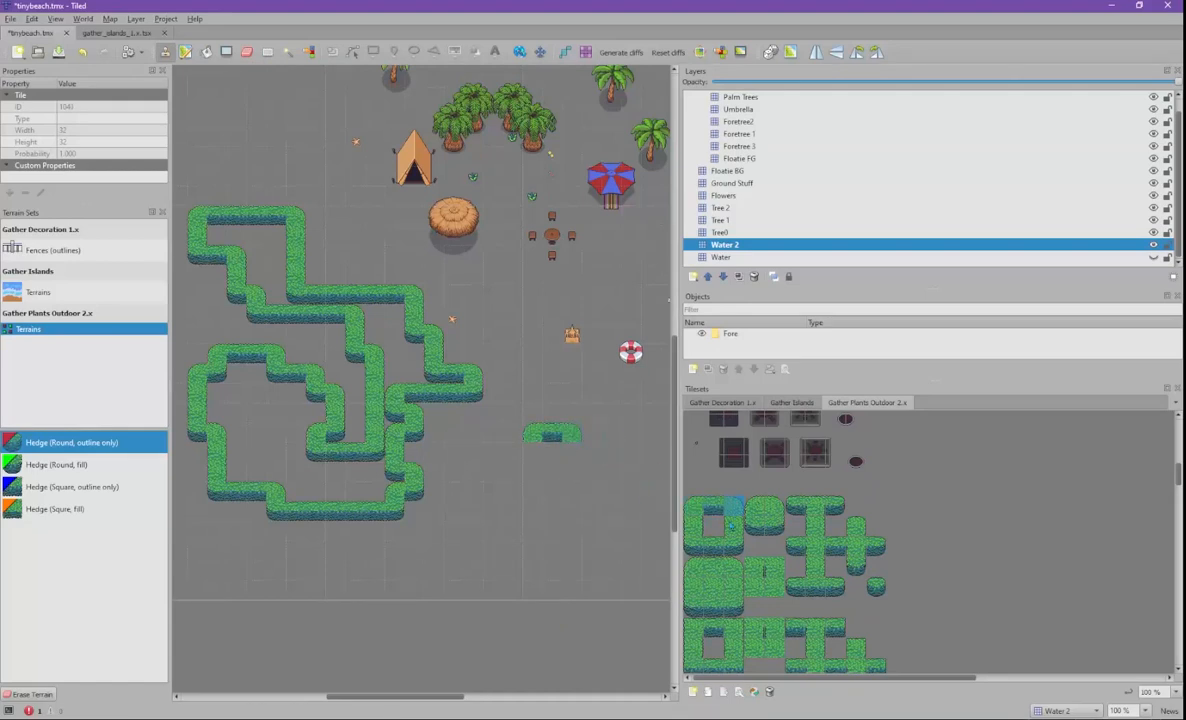
mouse_move(611, 452)
mouse_down()
mouse_move(615, 580)
mouse_move(497, 530)
mouse_move(525, 515)
mouse_up()
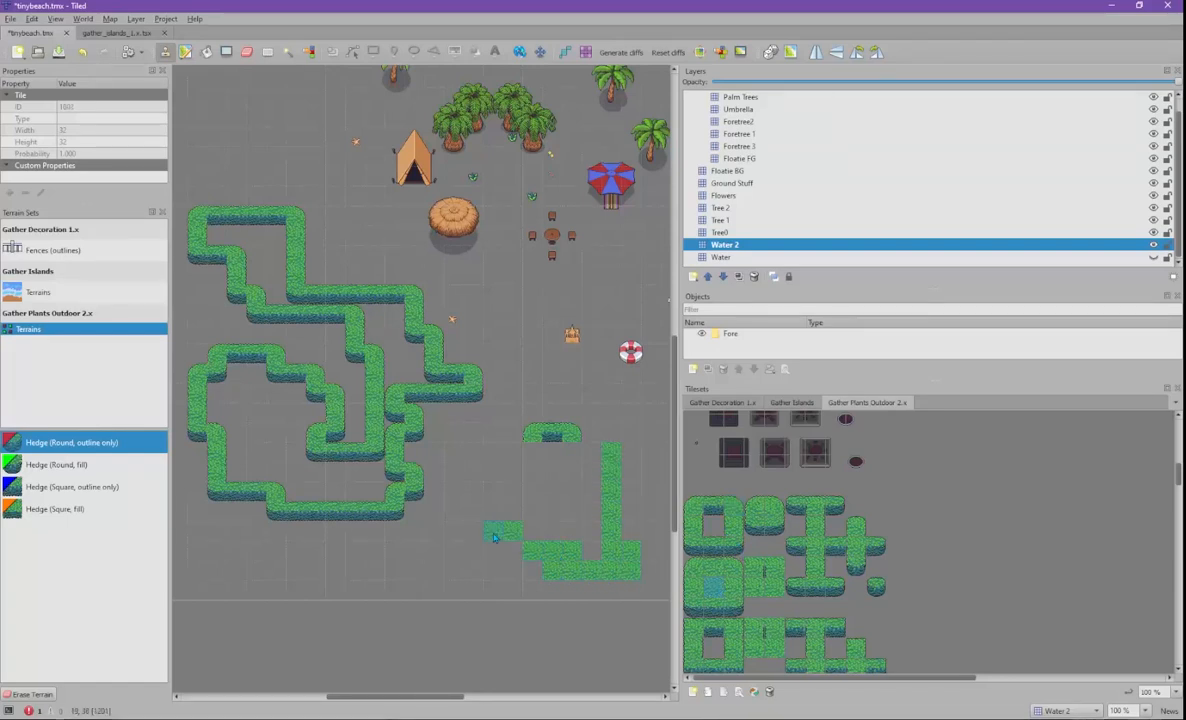
click(493, 511)
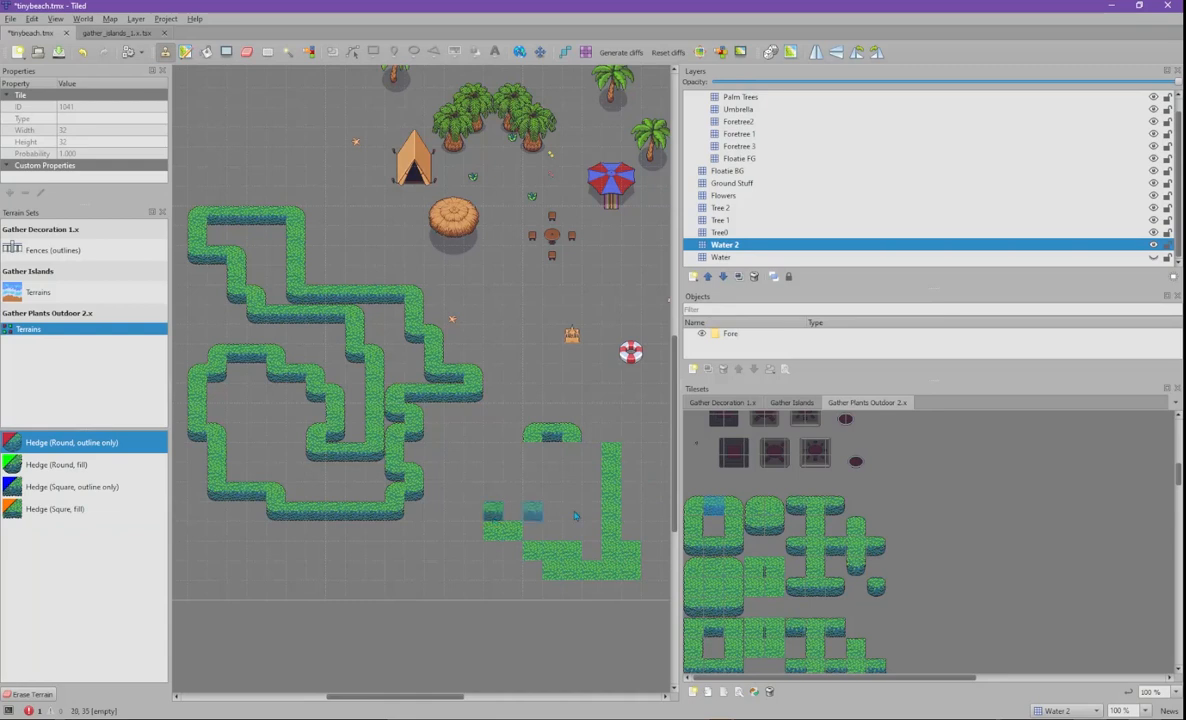
- Add top-left corner and top-edge hedge tiles, then choose Hedge (Square, outline only)
click(697, 509)
click(495, 512)
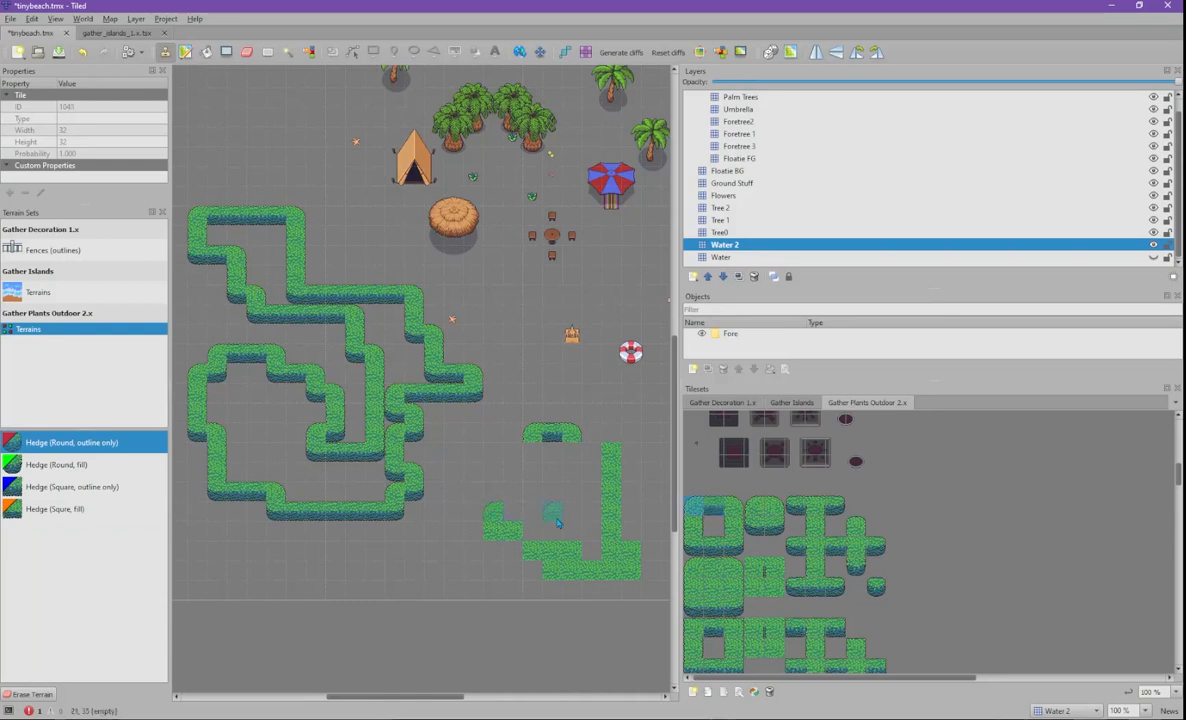
click(712, 507)
click(474, 512)
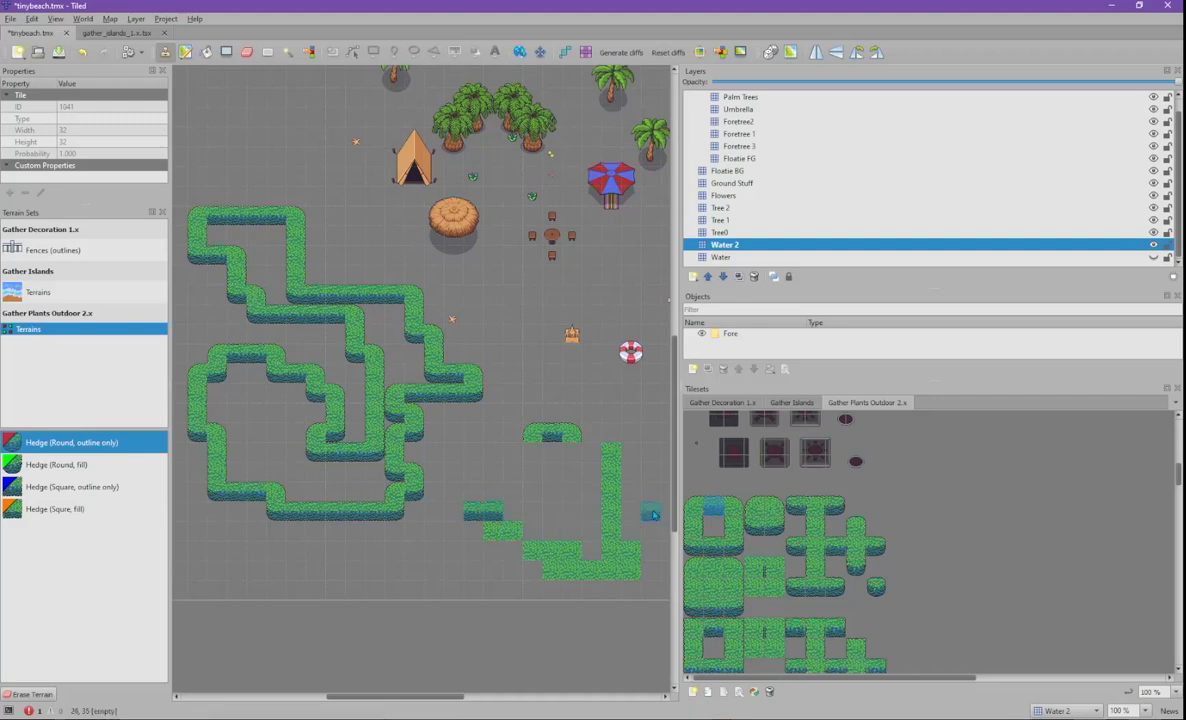
click(693, 507)
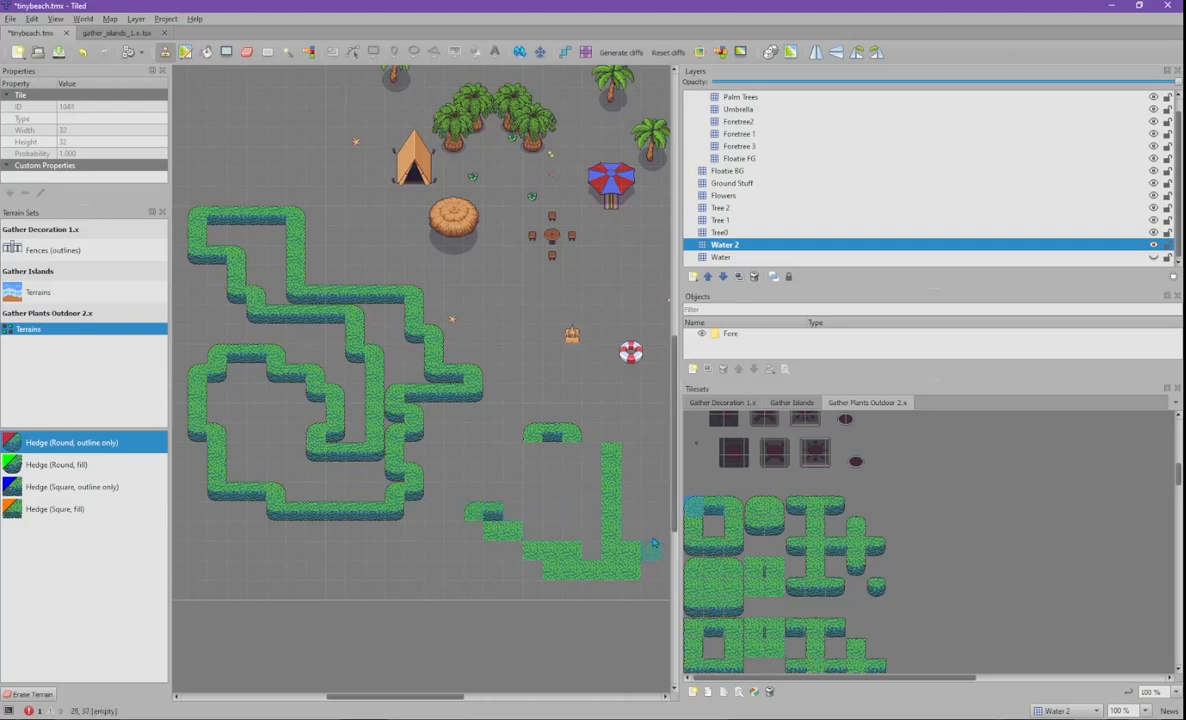
middle_drag(504, 437, 553, 230)
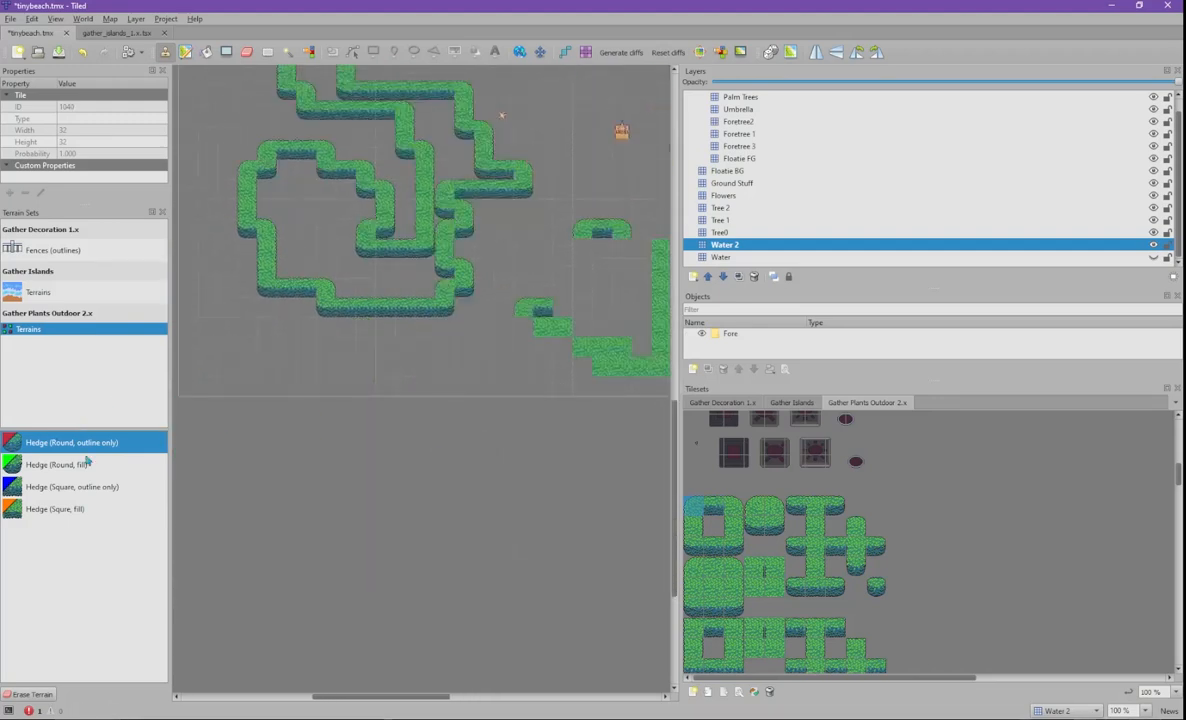
click(98, 488)
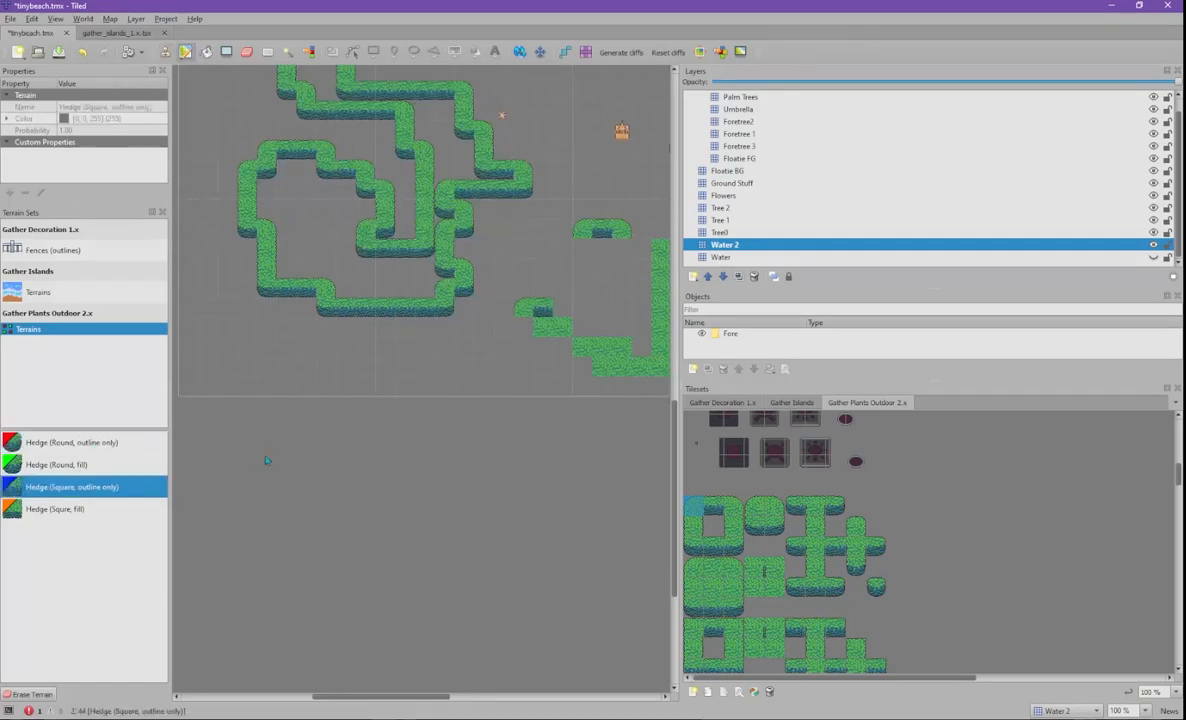
middle_drag(285, 351, 380, 467)
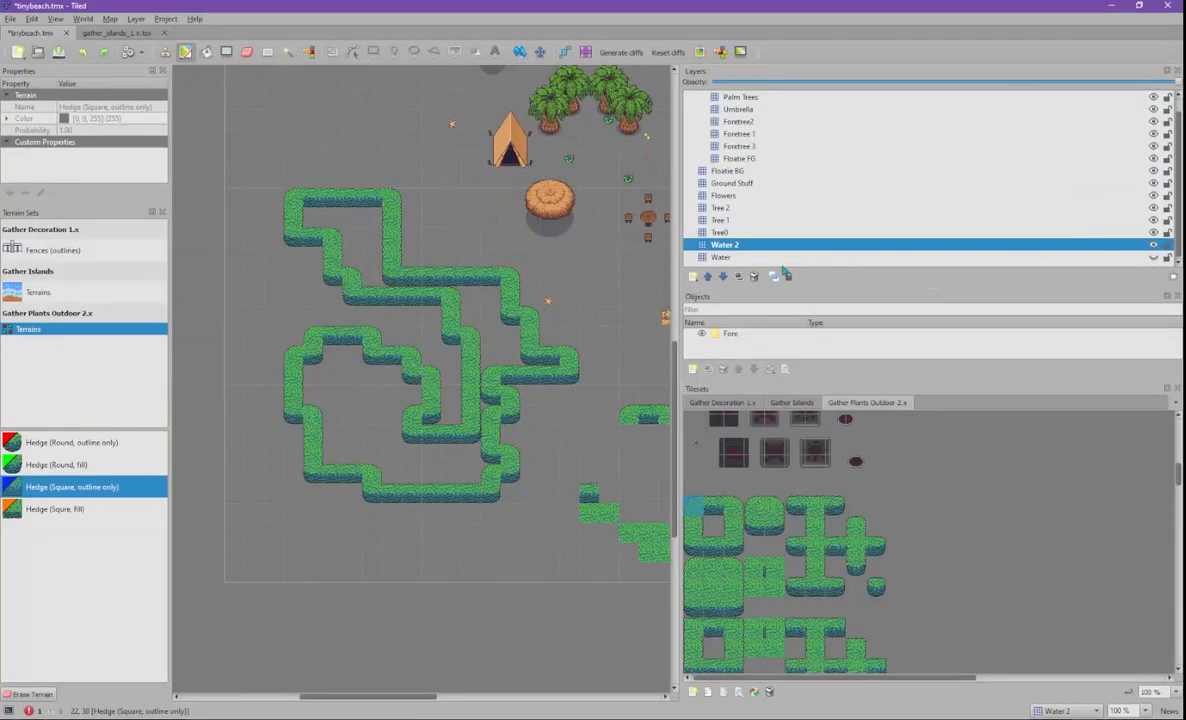
- Delete the Water 2 layer with its hedges and show the original Water layer
click(754, 278)
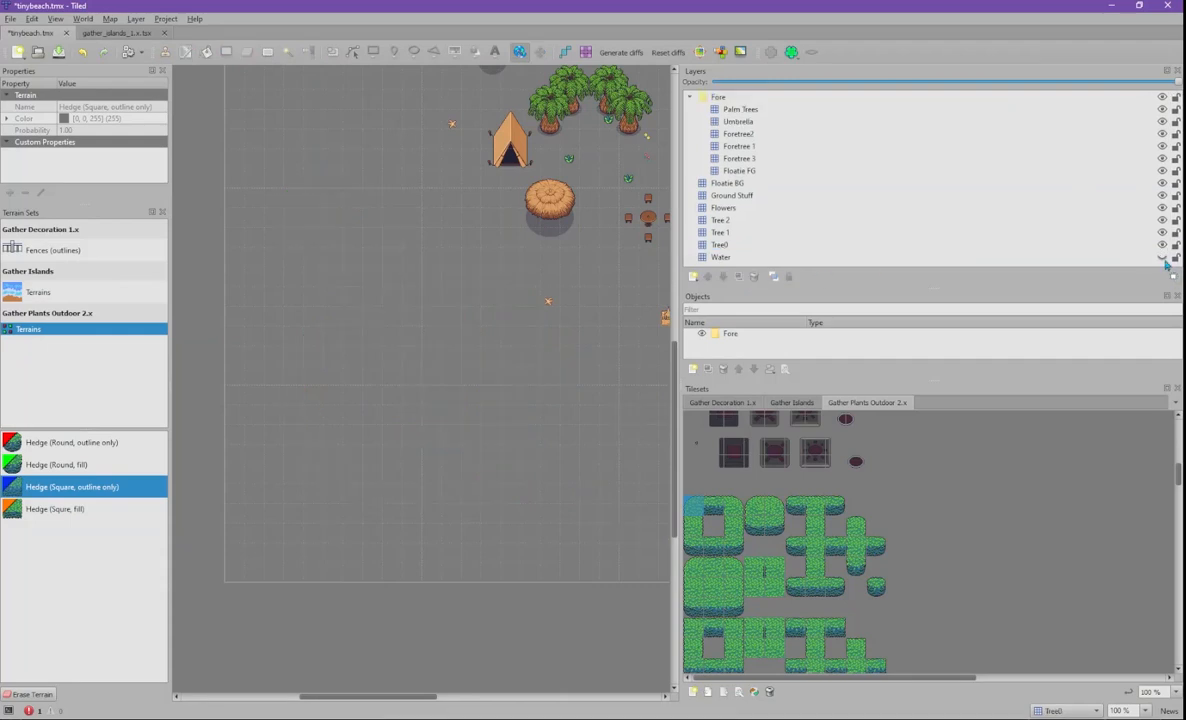
click(1162, 258)
ctrl+scroll(621, 387, down, 2)
ctrl+scroll(478, 487, up, 1)
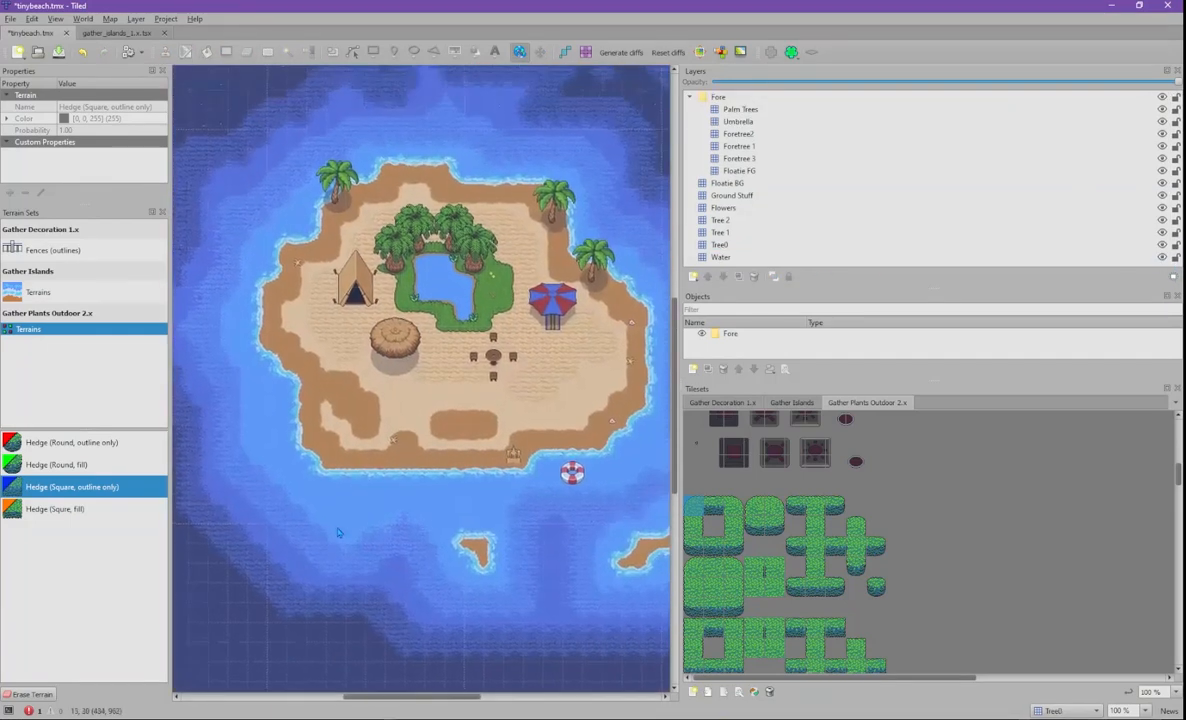
ctrl+scroll(478, 487, up, 1)
scroll(478, 487, down, 5)
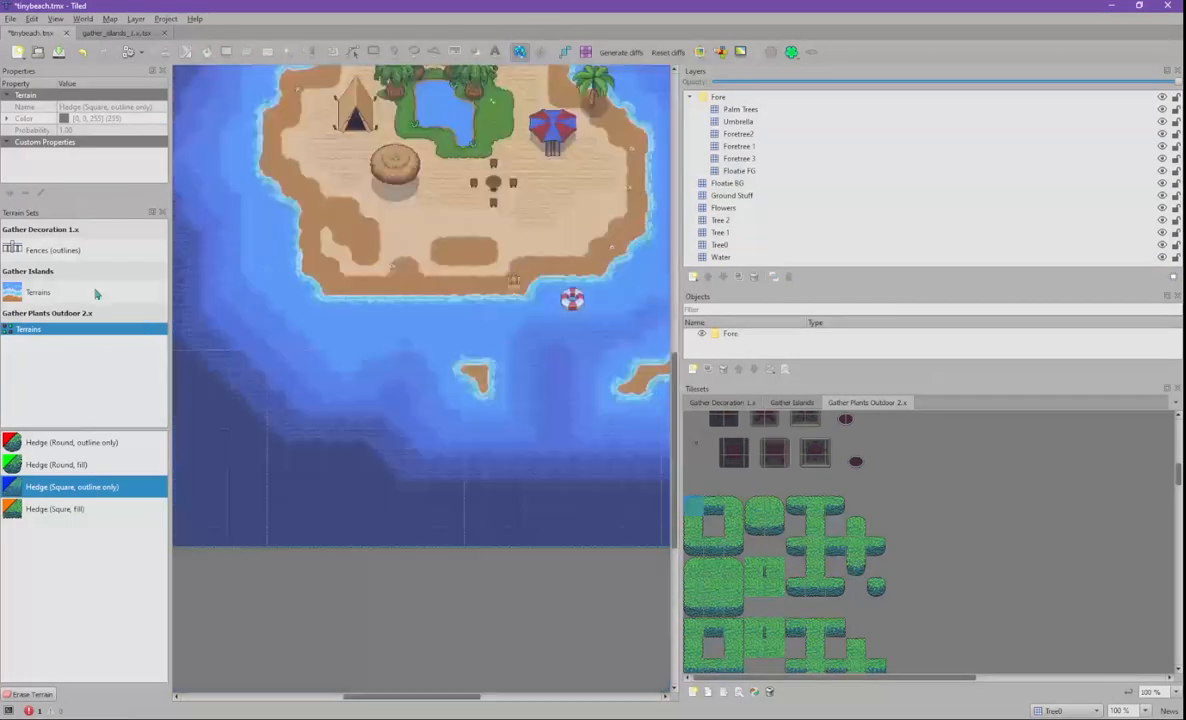
- Browse the terrain sets, centre the island in a wider view, and save tinybeach.tmx
click(40, 292)
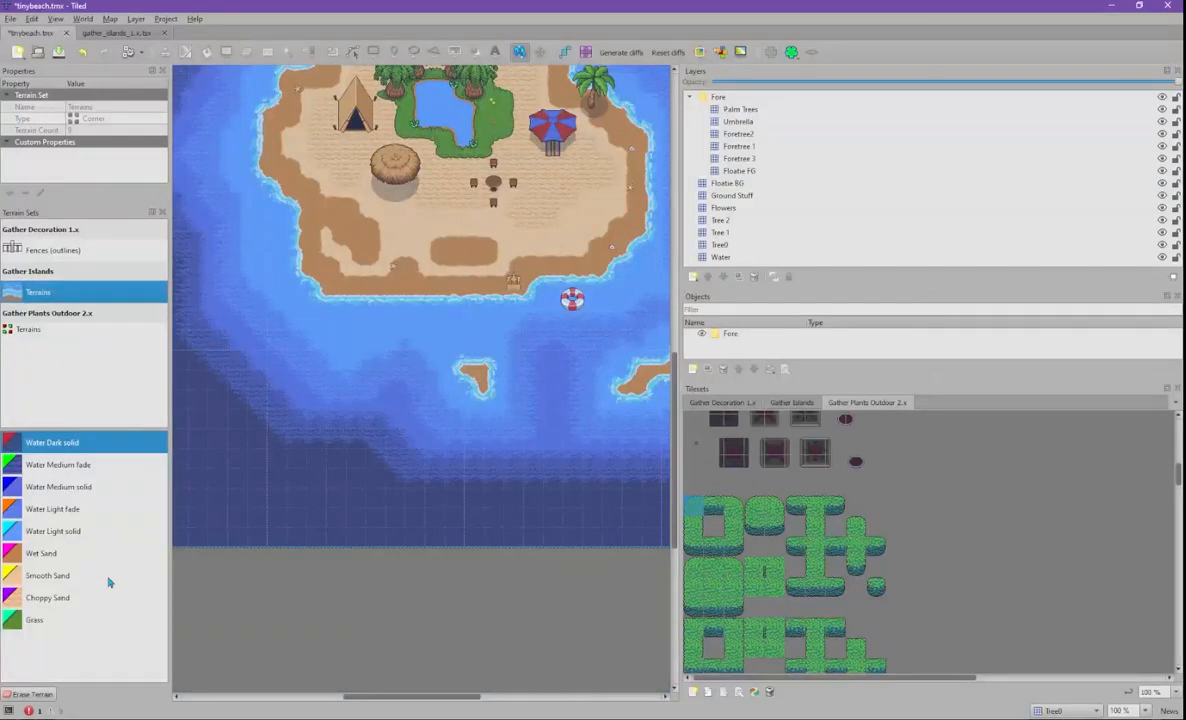
click(59, 329)
click(64, 252)
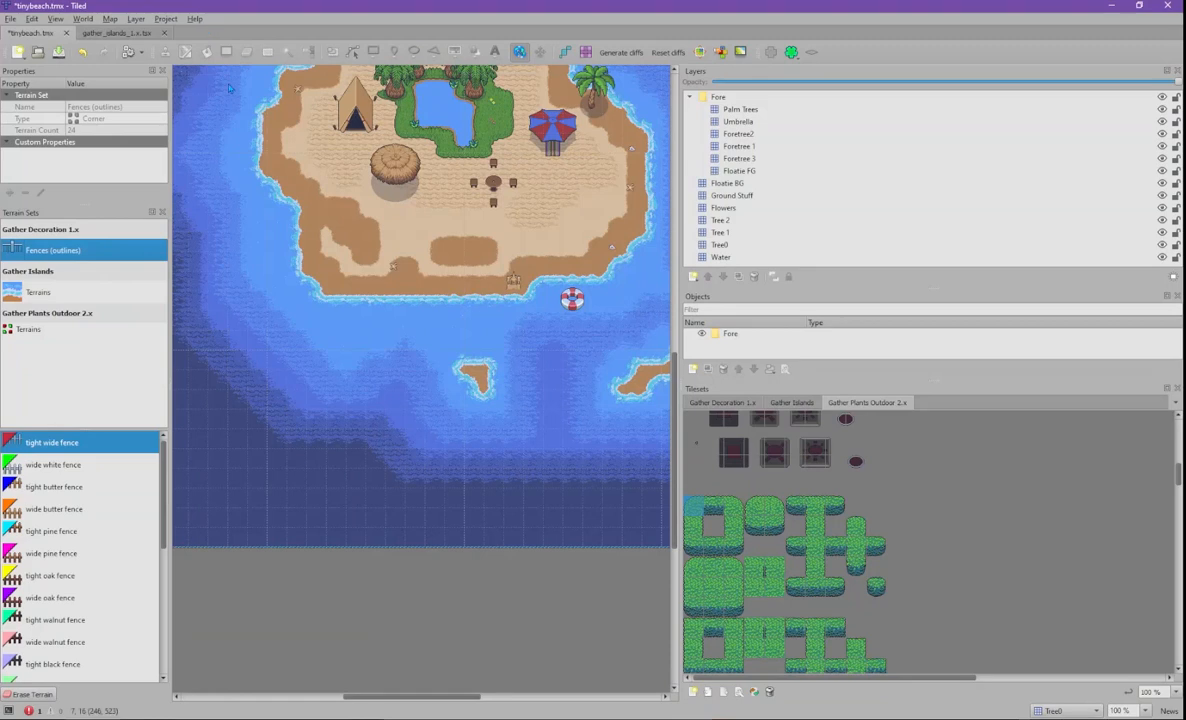
click(90, 531)
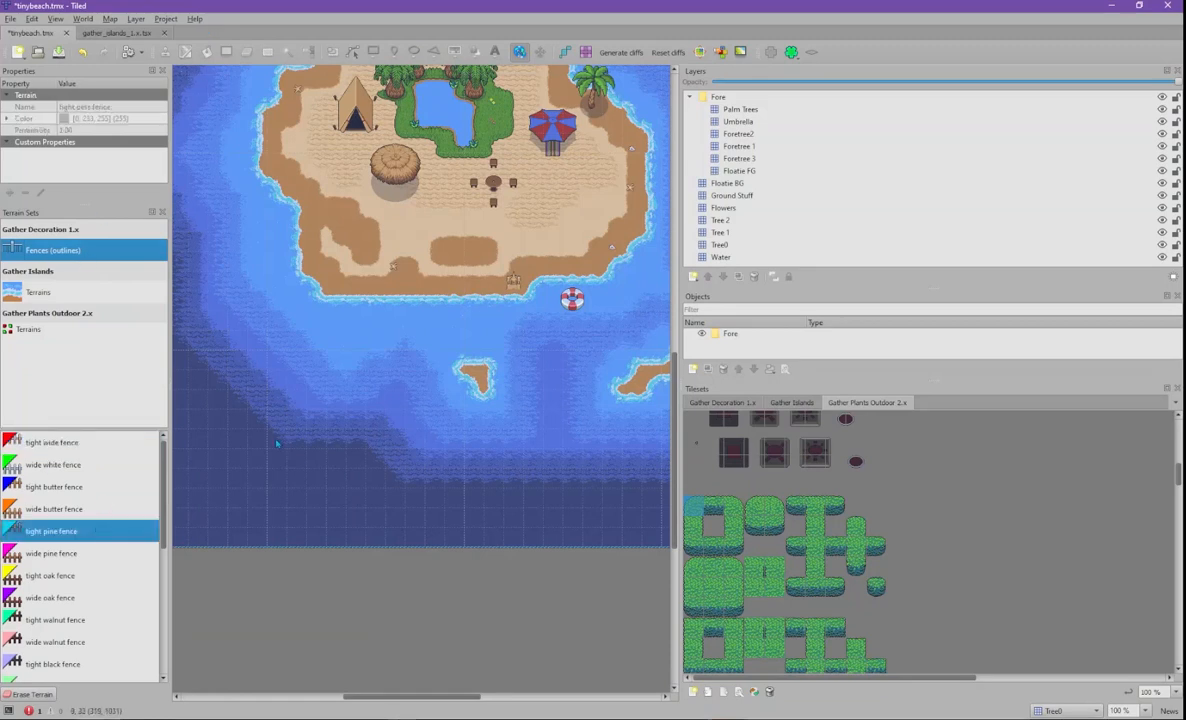
click(61, 296)
middle_drag(452, 243, 396, 481)
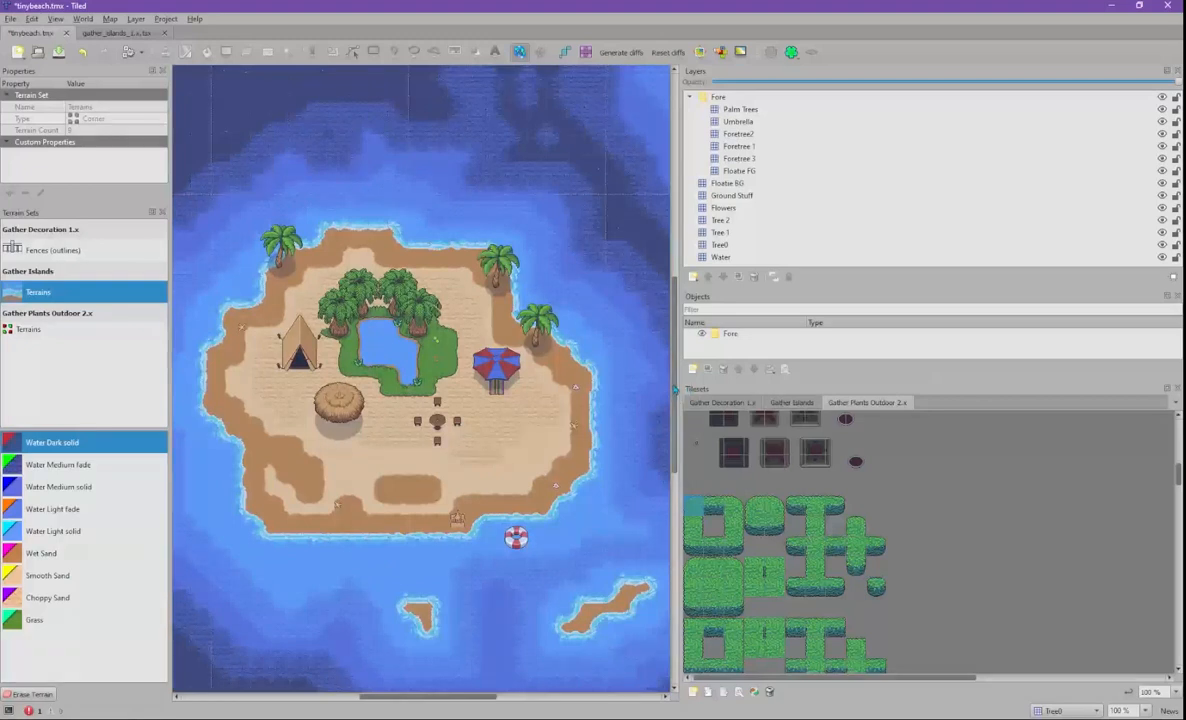
drag(676, 383, 780, 383)
middle_drag(459, 423, 540, 391)
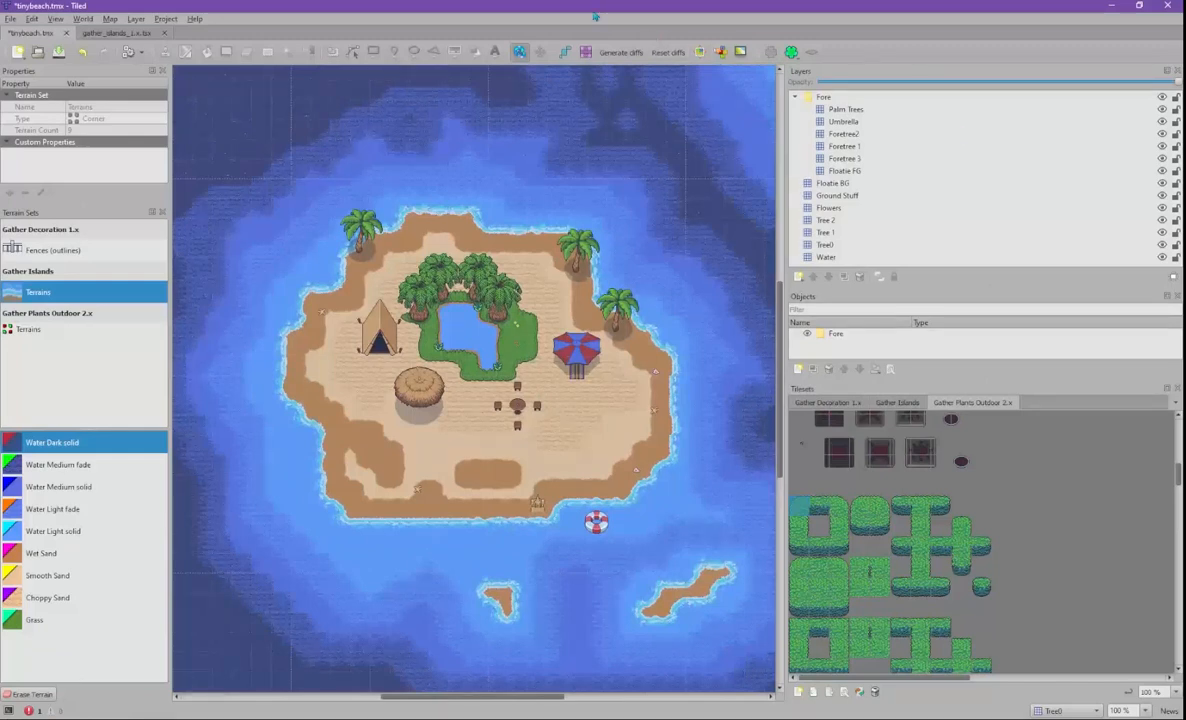
key(ctrl+s)
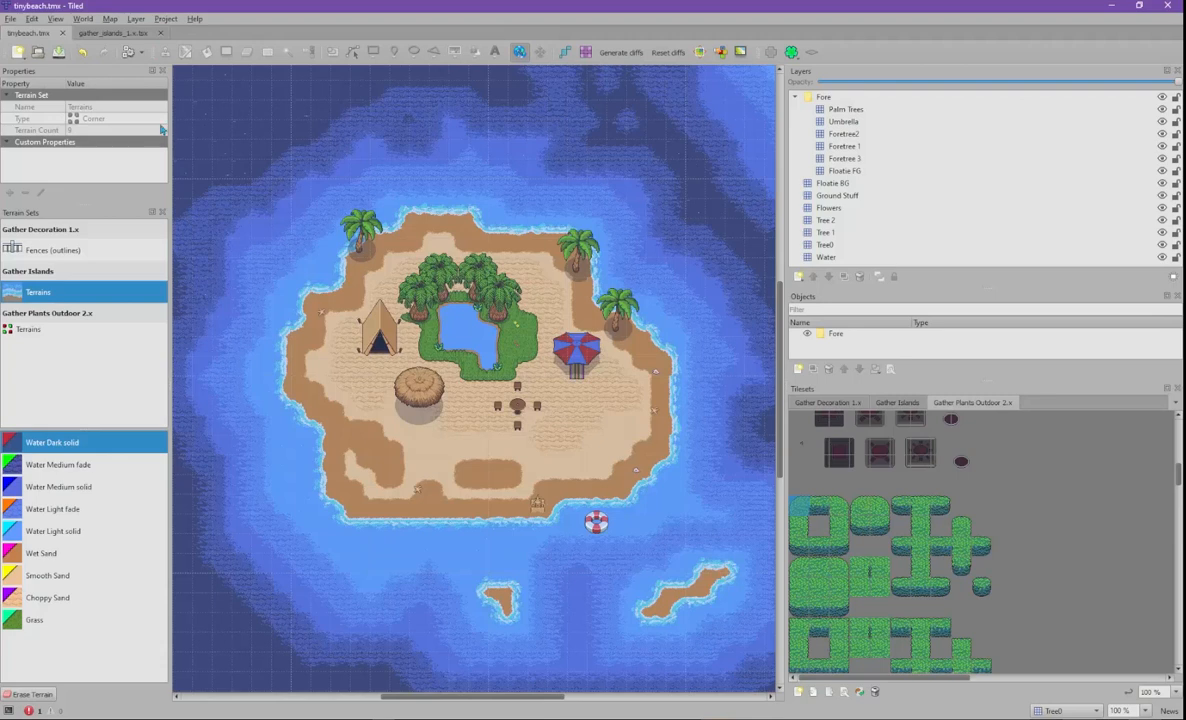
- Export the map with Export As Image, renaming the output file to tinybeach1.png
click(11, 20)
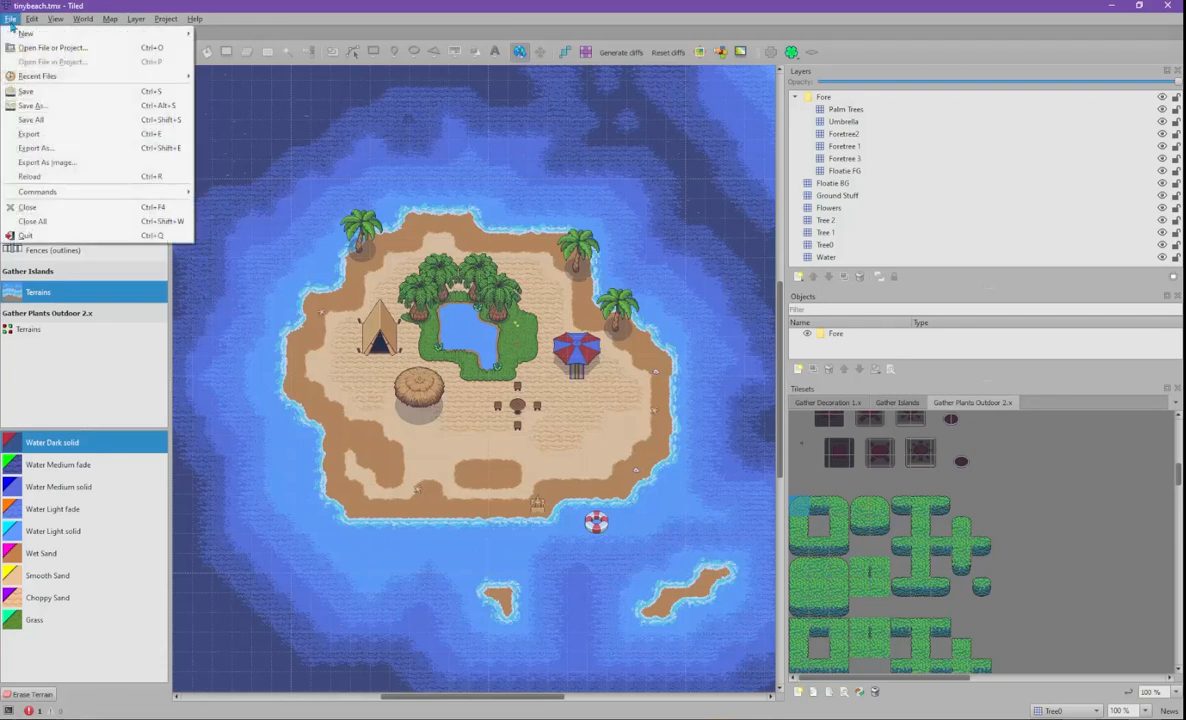
click(39, 94)
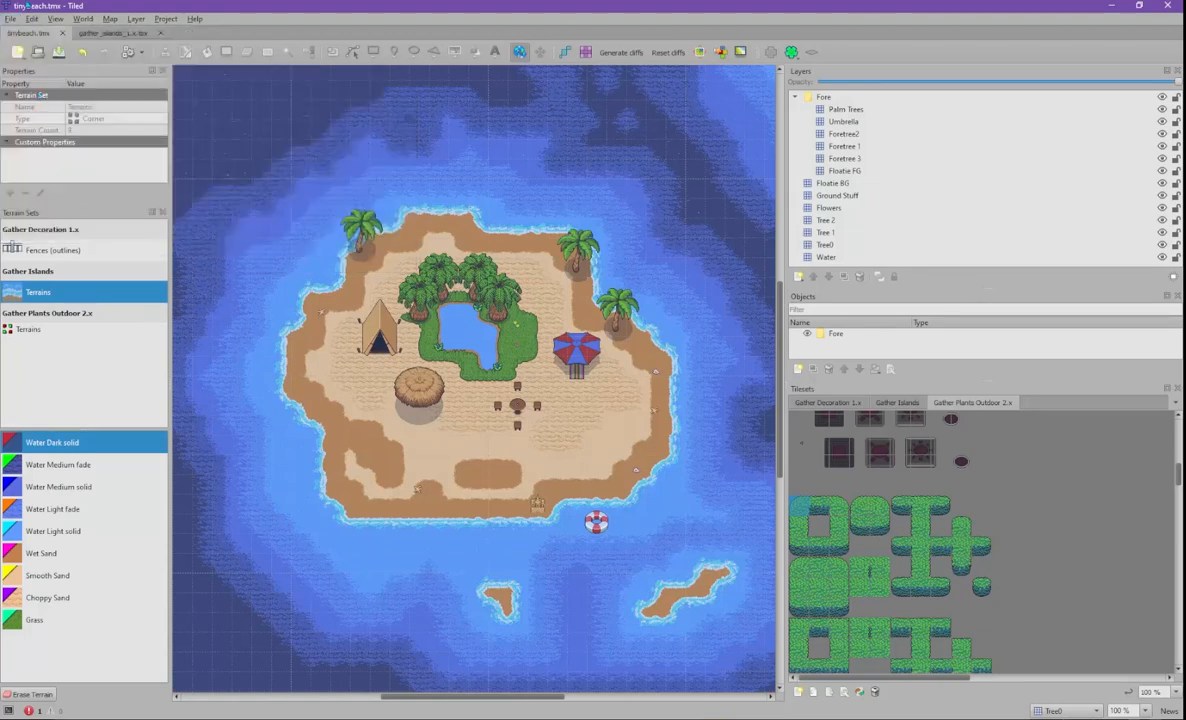
click(12, 20)
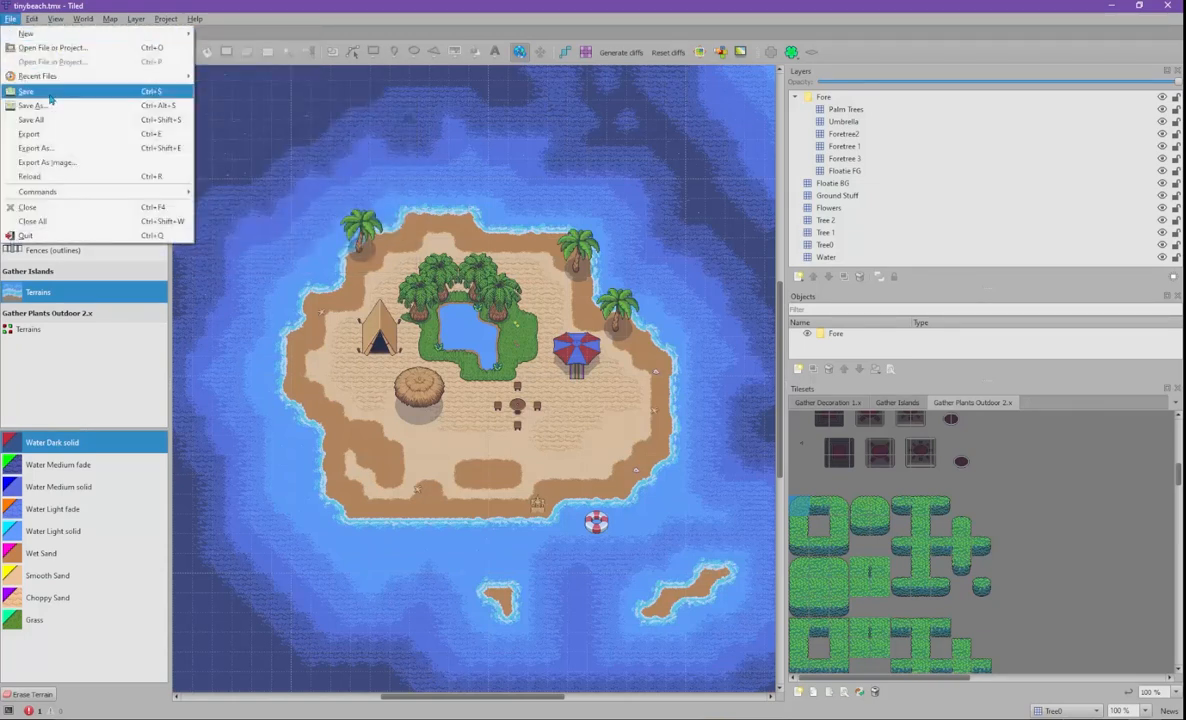
click(78, 164)
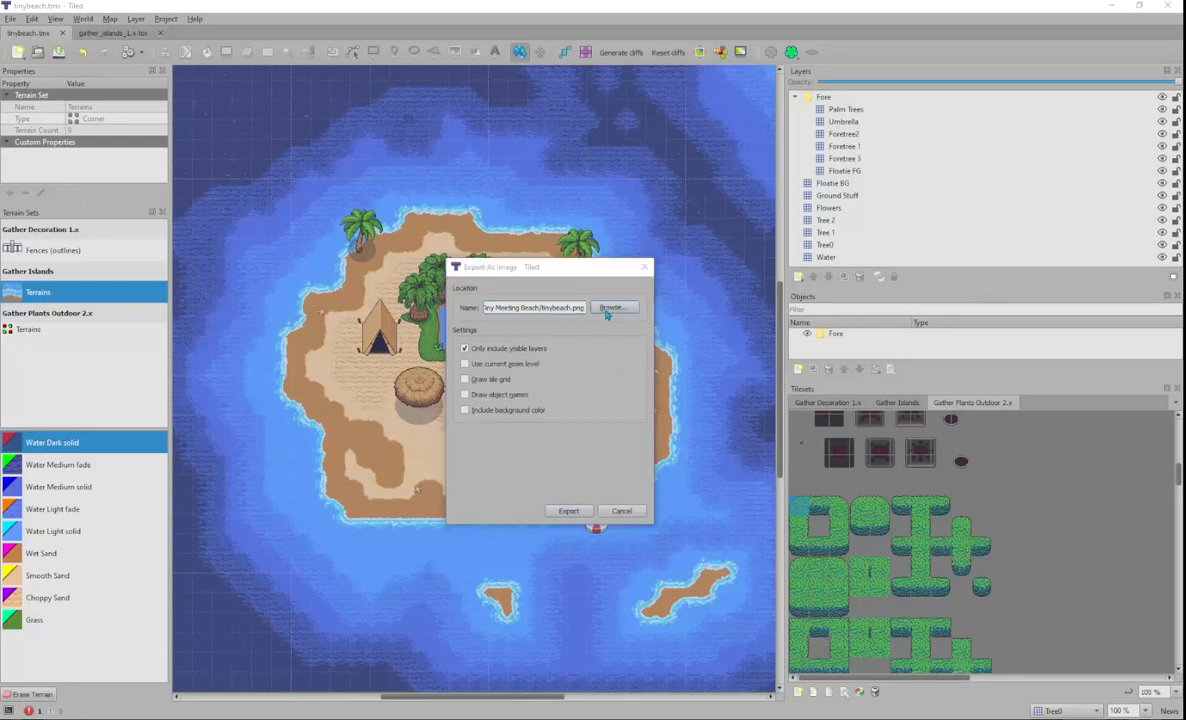
click(612, 307)
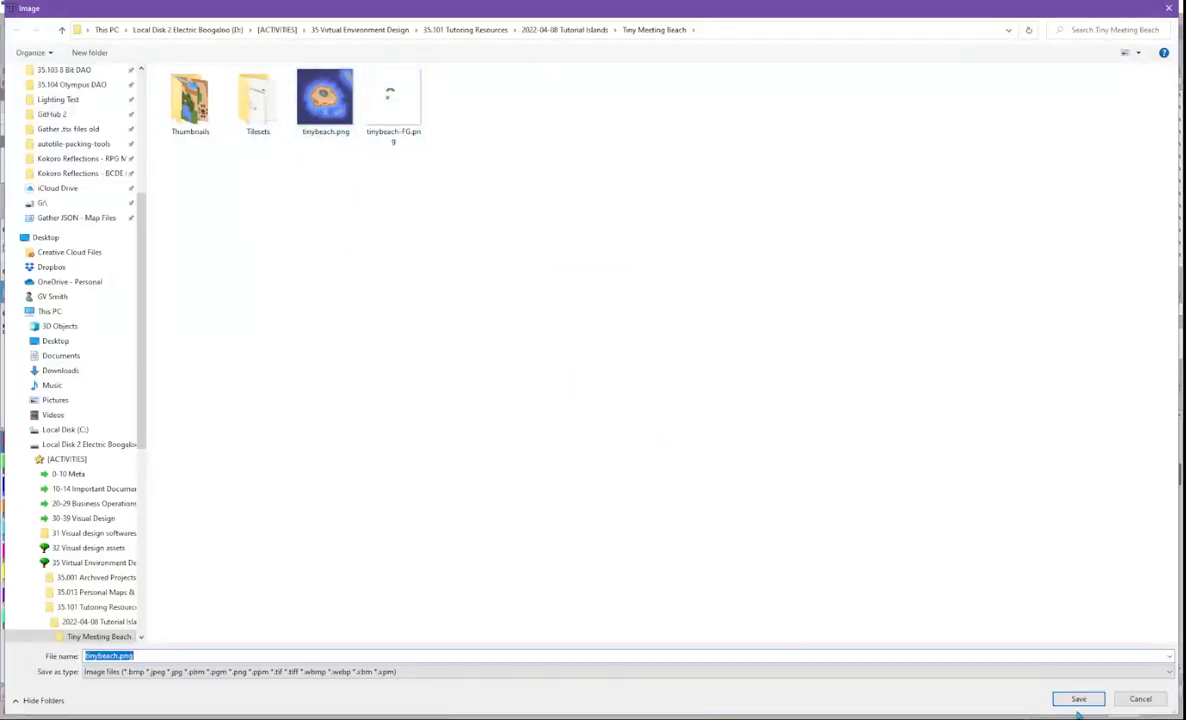
click(118, 656)
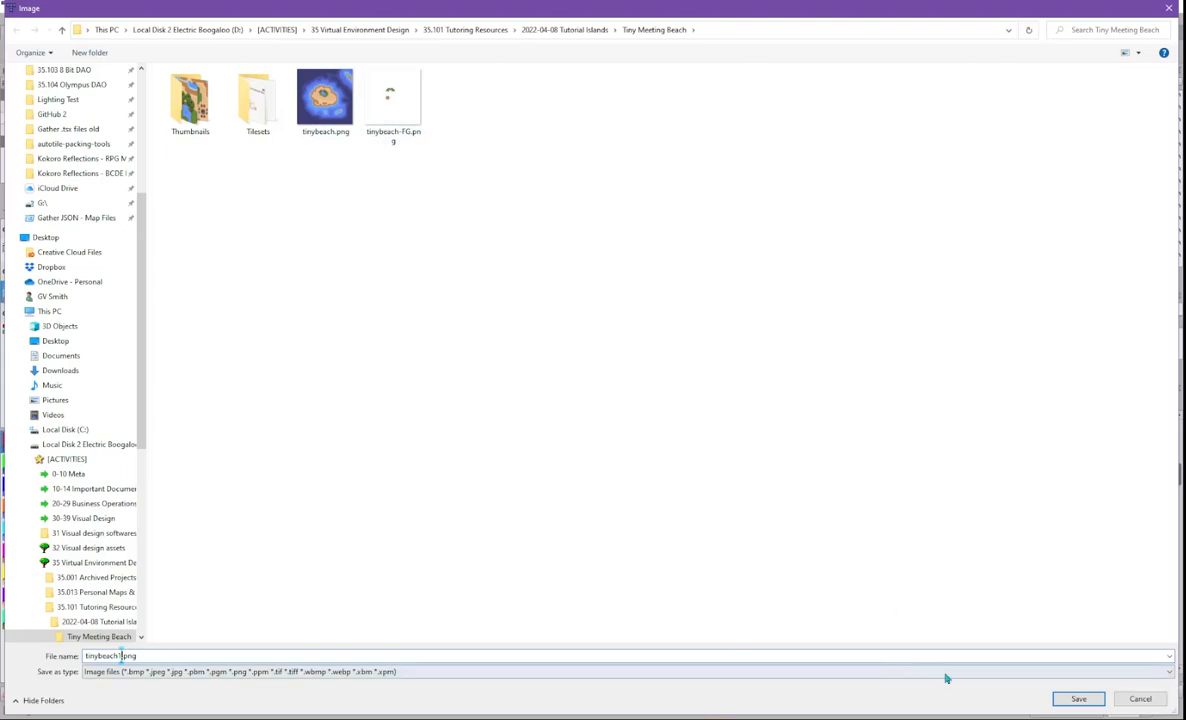
click(1078, 700)
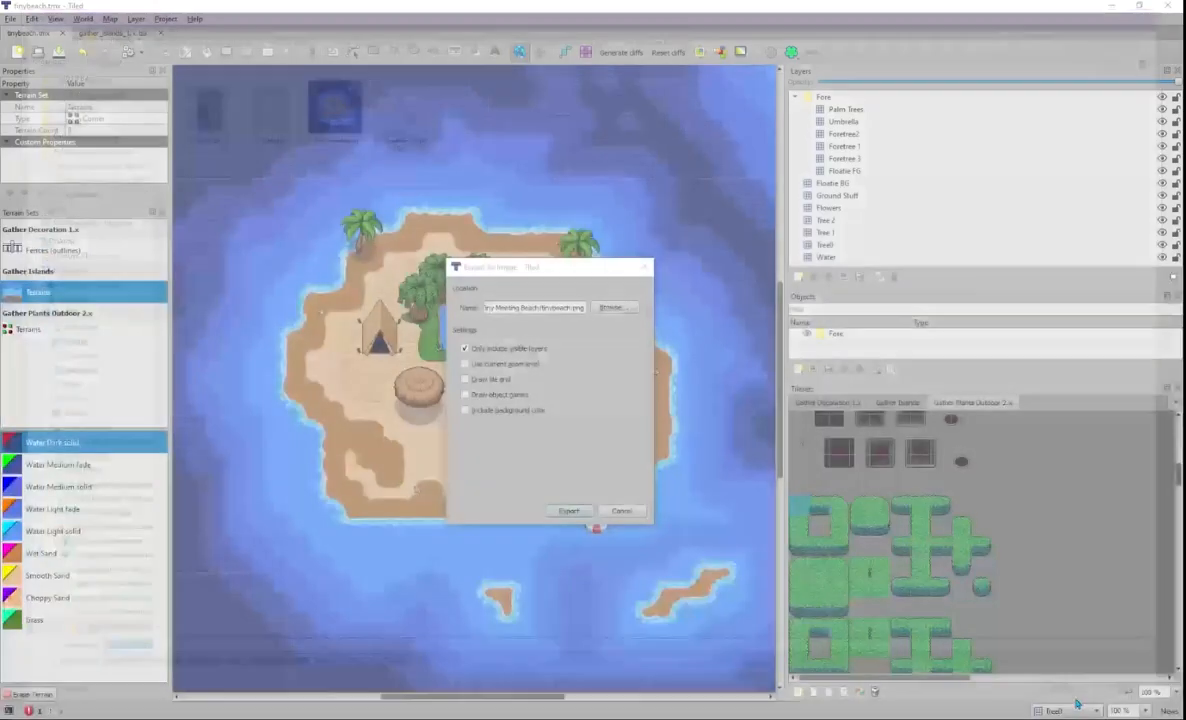
click(568, 512)
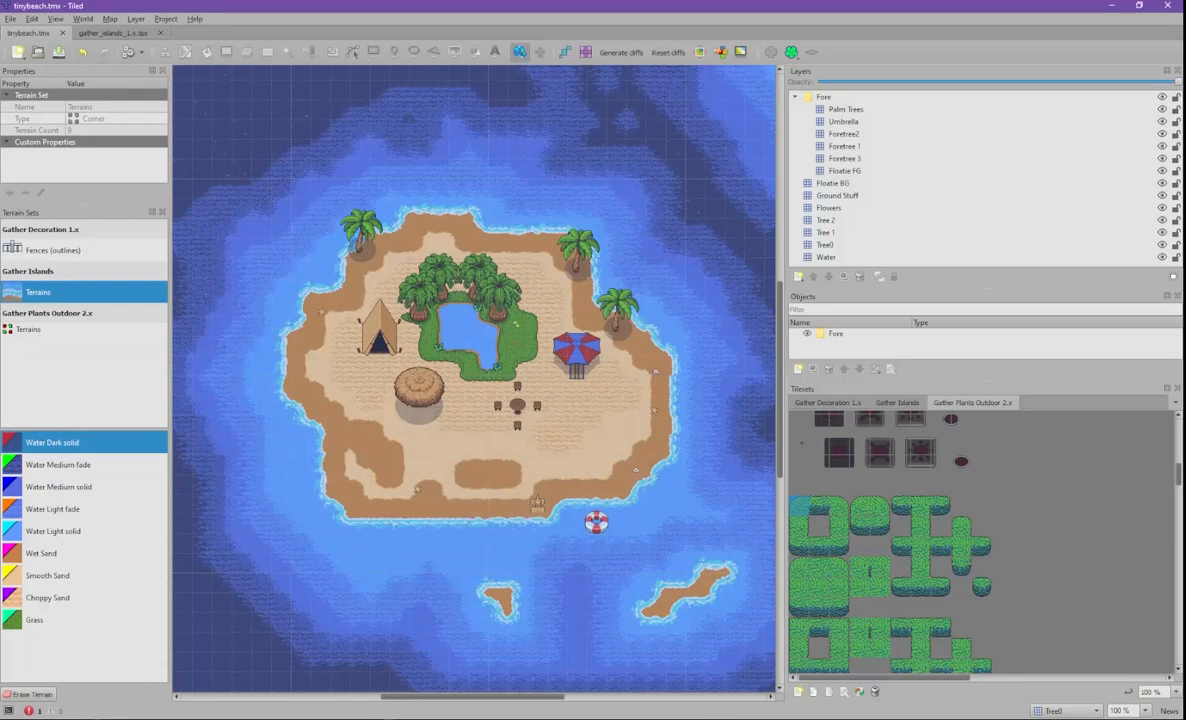
- Preview tinybeach1.png in the Tiny Meeting Beach folder, then switch to the Proximity Platforms Google Doc
mouse_move(240, 718)
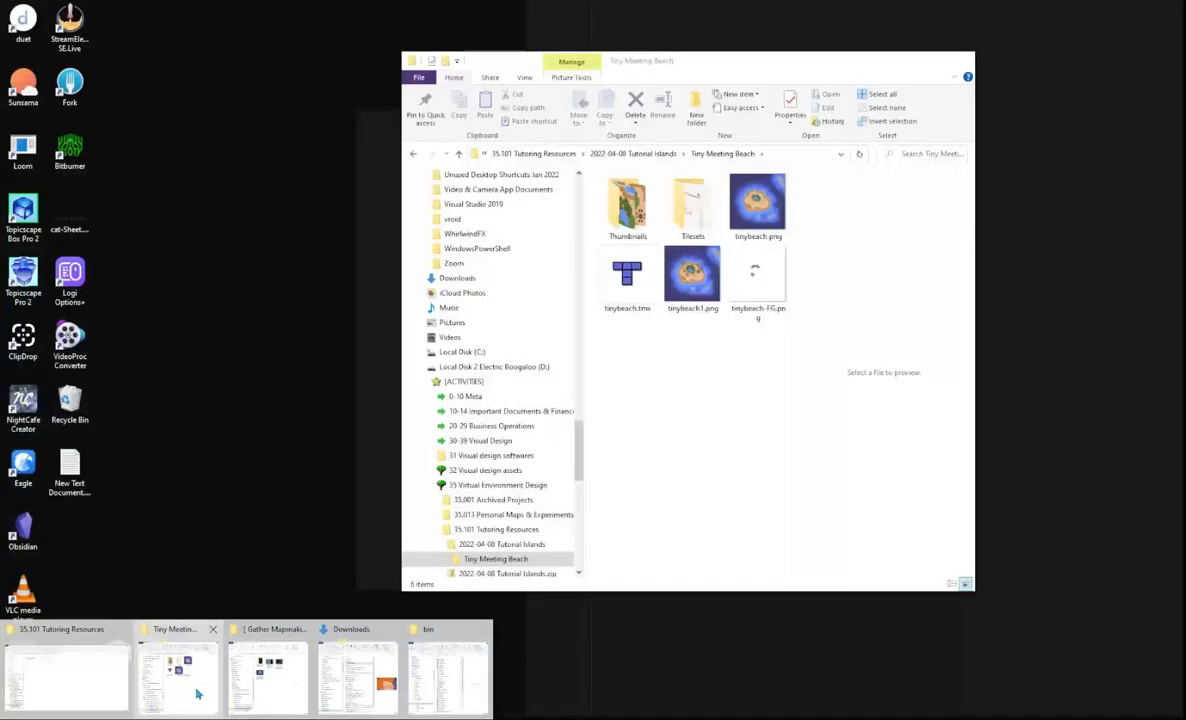
click(183, 645)
click(712, 300)
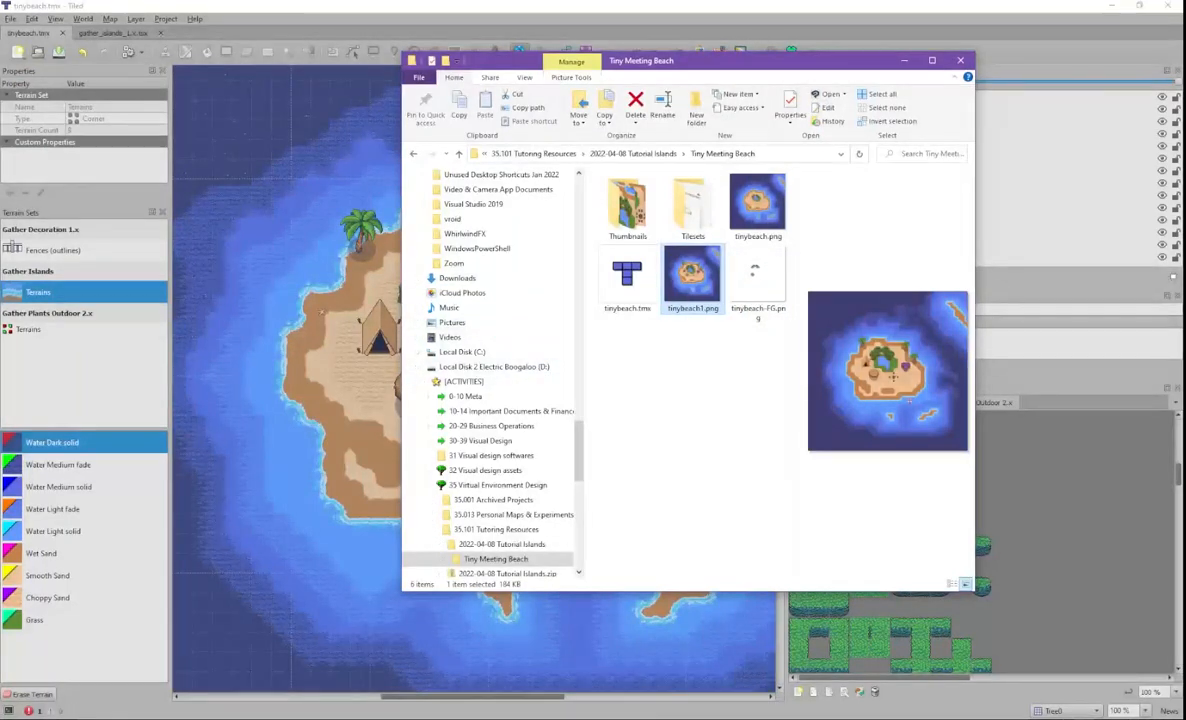
click(210, 718)
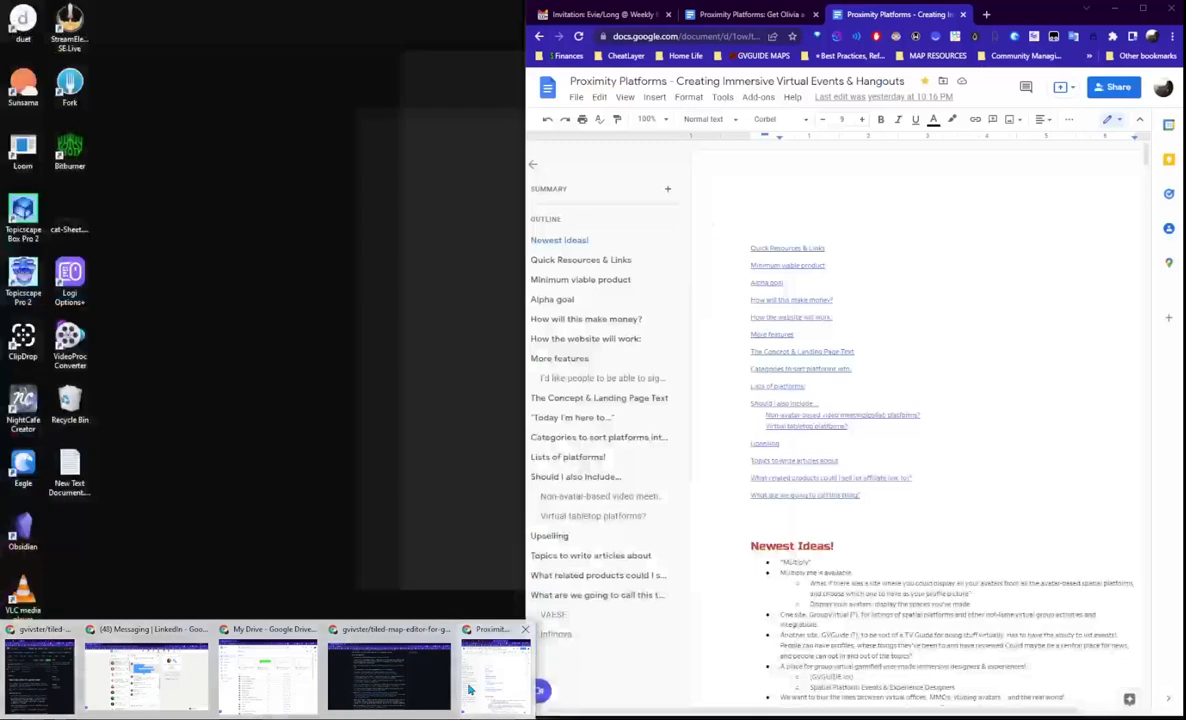
click(490, 680)
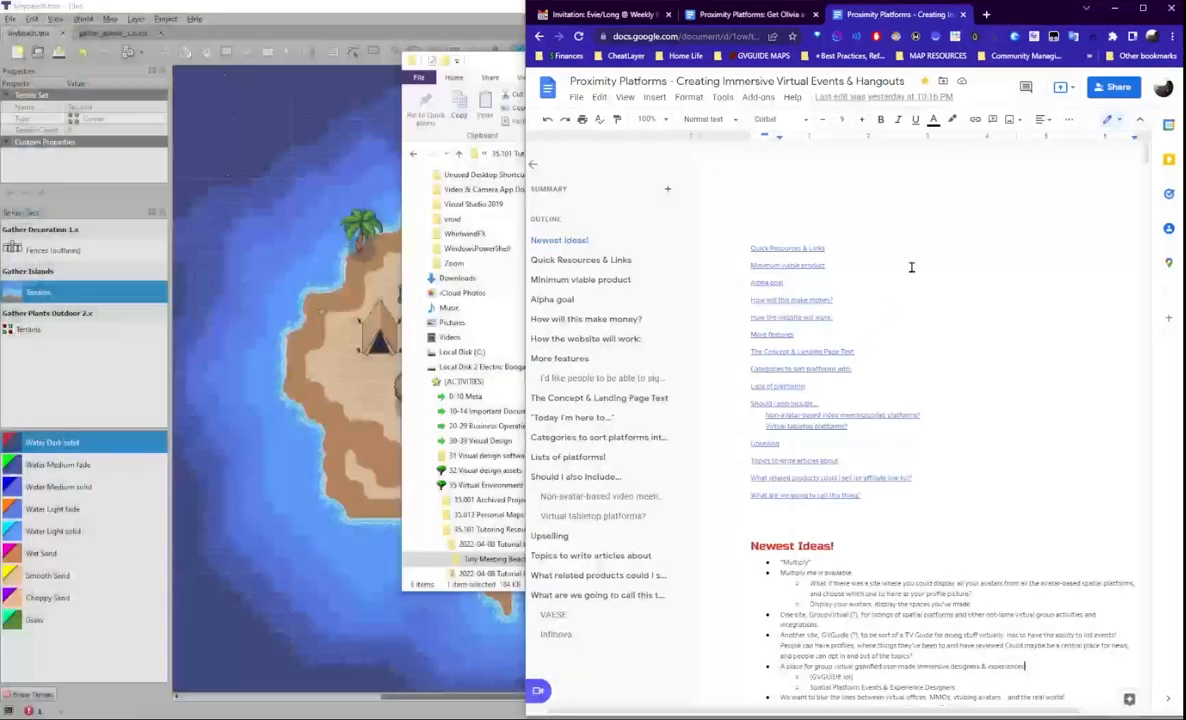
- Load gather.town in a new tab and drag it out into its own Chrome window
key(ctrl+t)
text(gather)
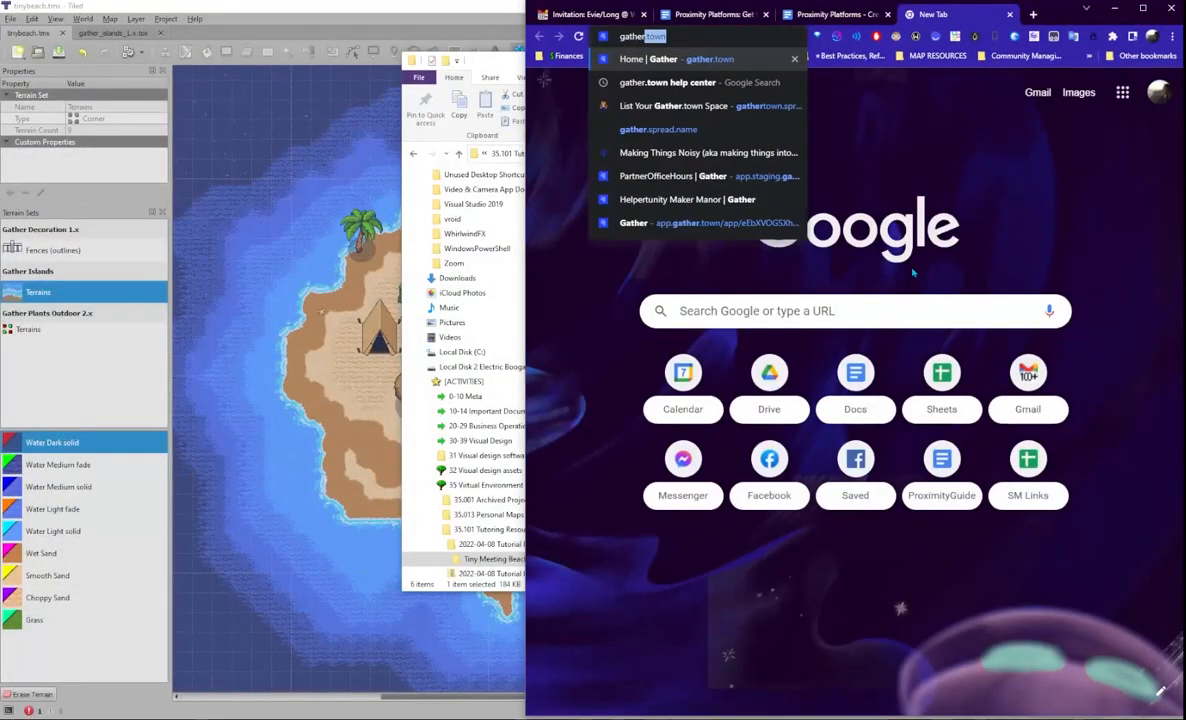
key(Return)
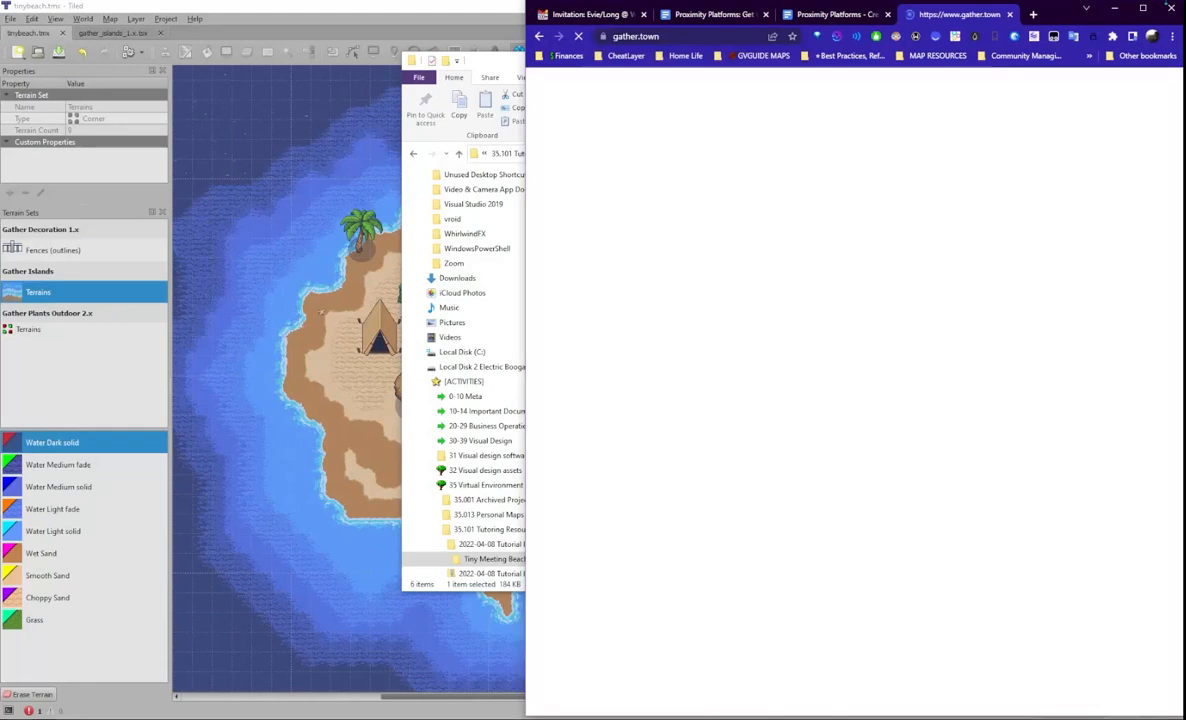
drag(955, 14, 731, 4)
click(1115, 8)
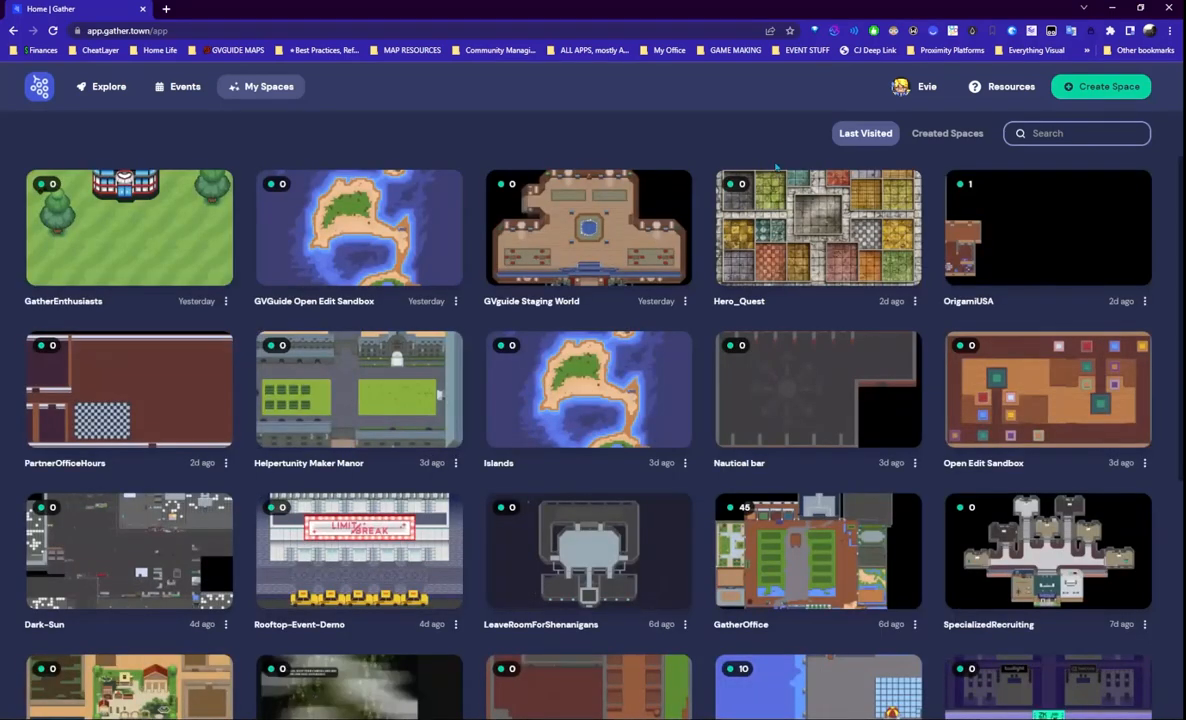
- Start a new space for social experiences using the Blank (Start from Scratch) template
scroll(467, 328, down, 3)
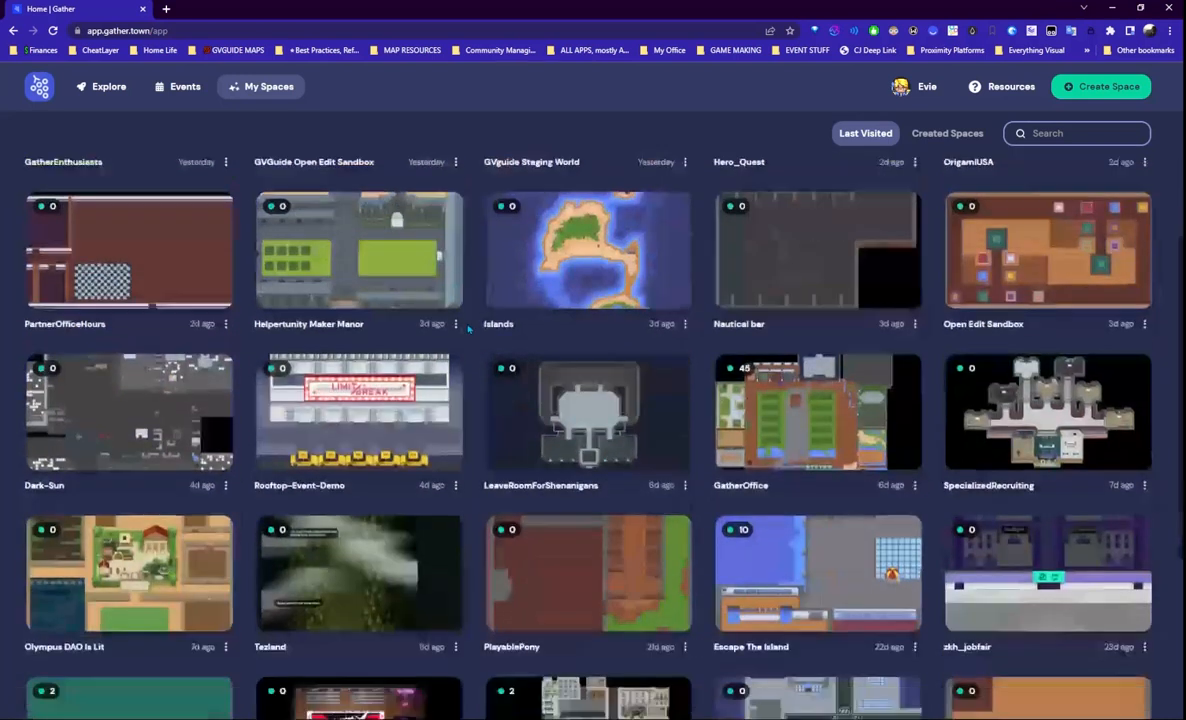
scroll(650, 167, up, 3)
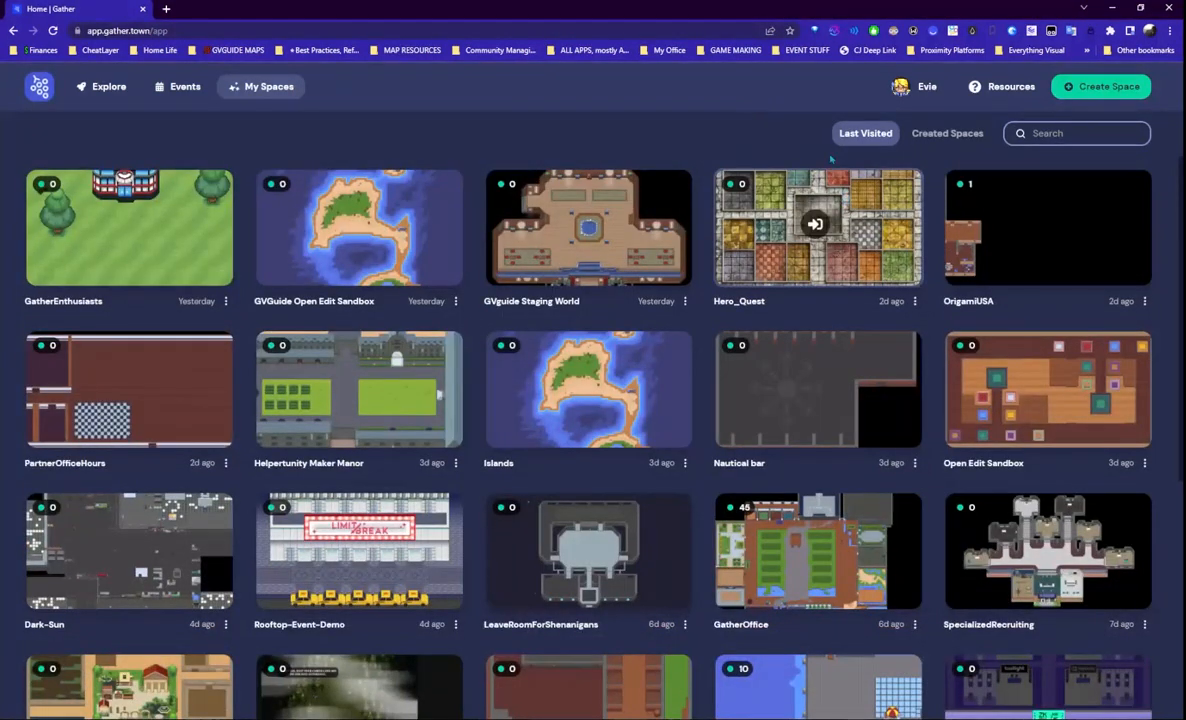
click(1093, 90)
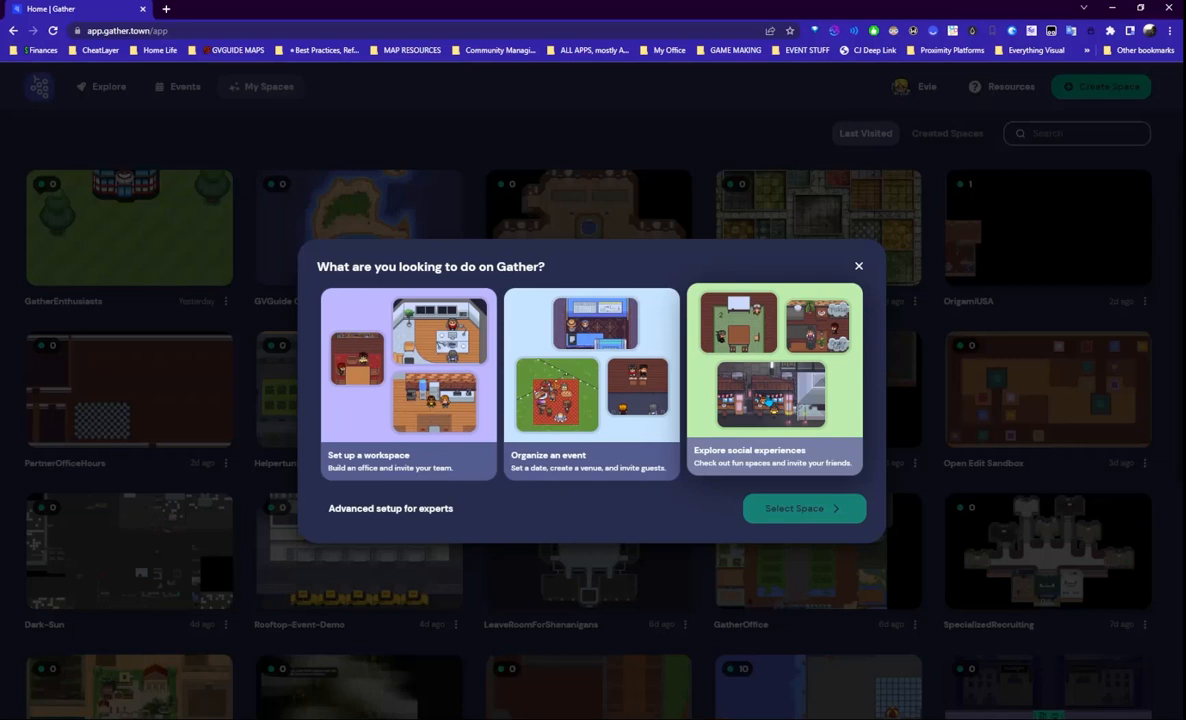
click(730, 460)
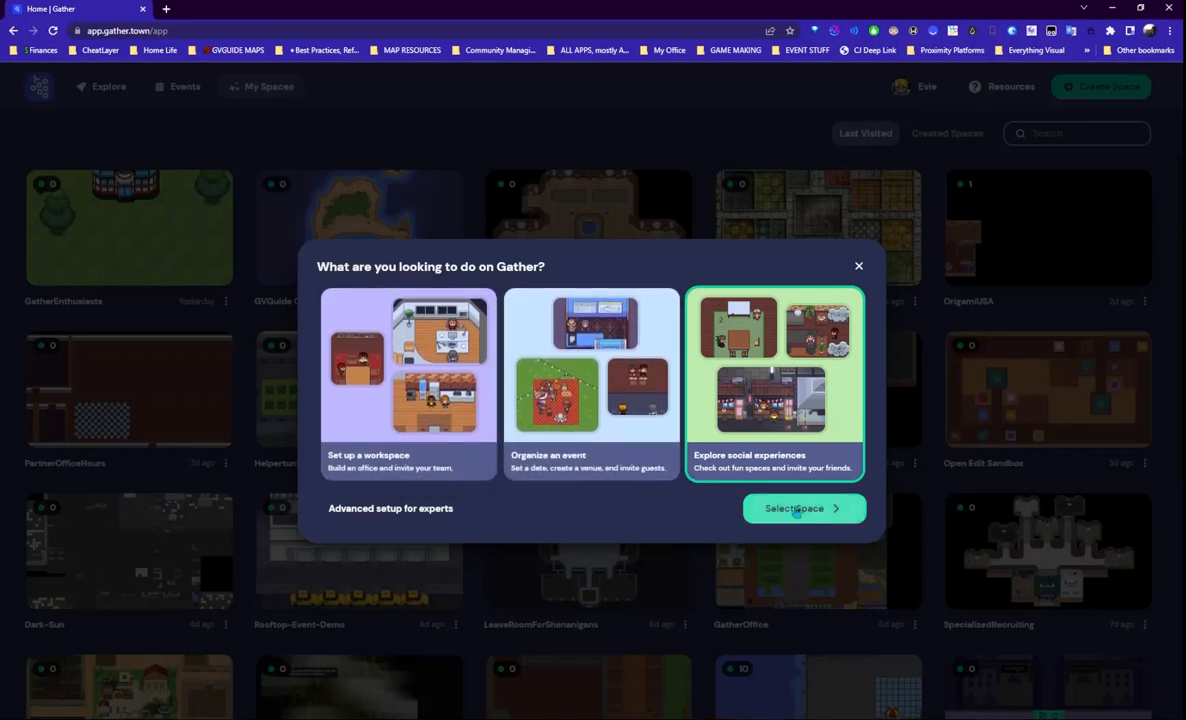
click(801, 509)
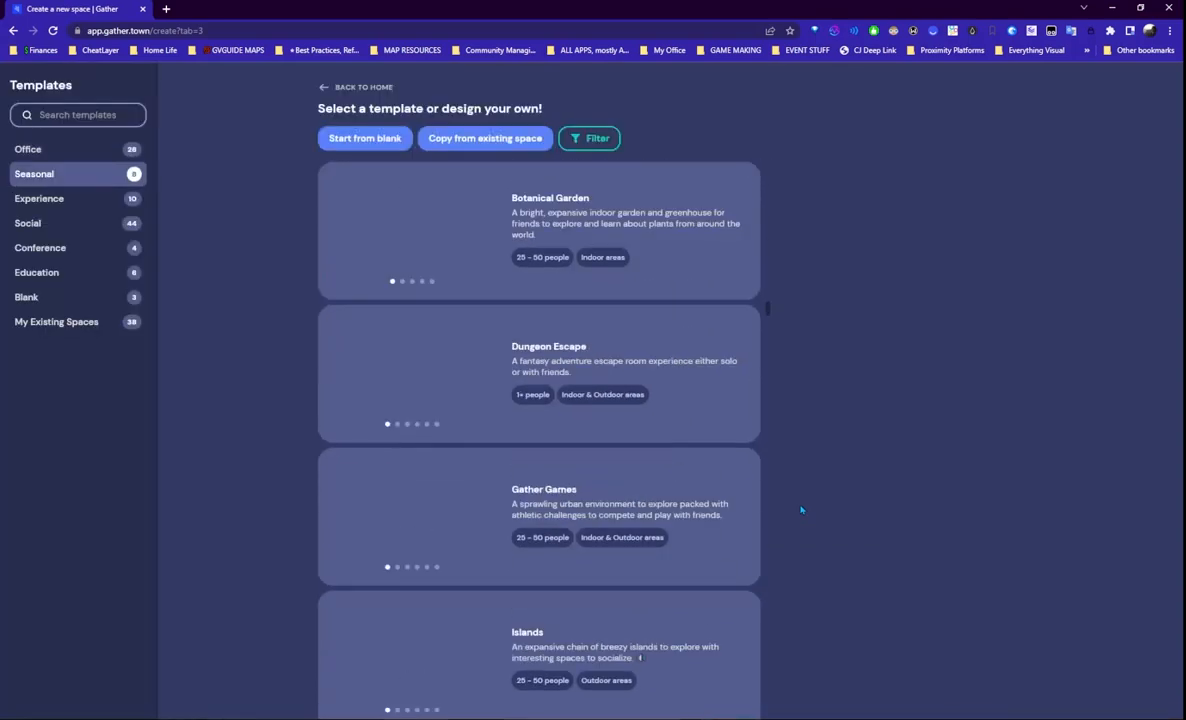
click(367, 141)
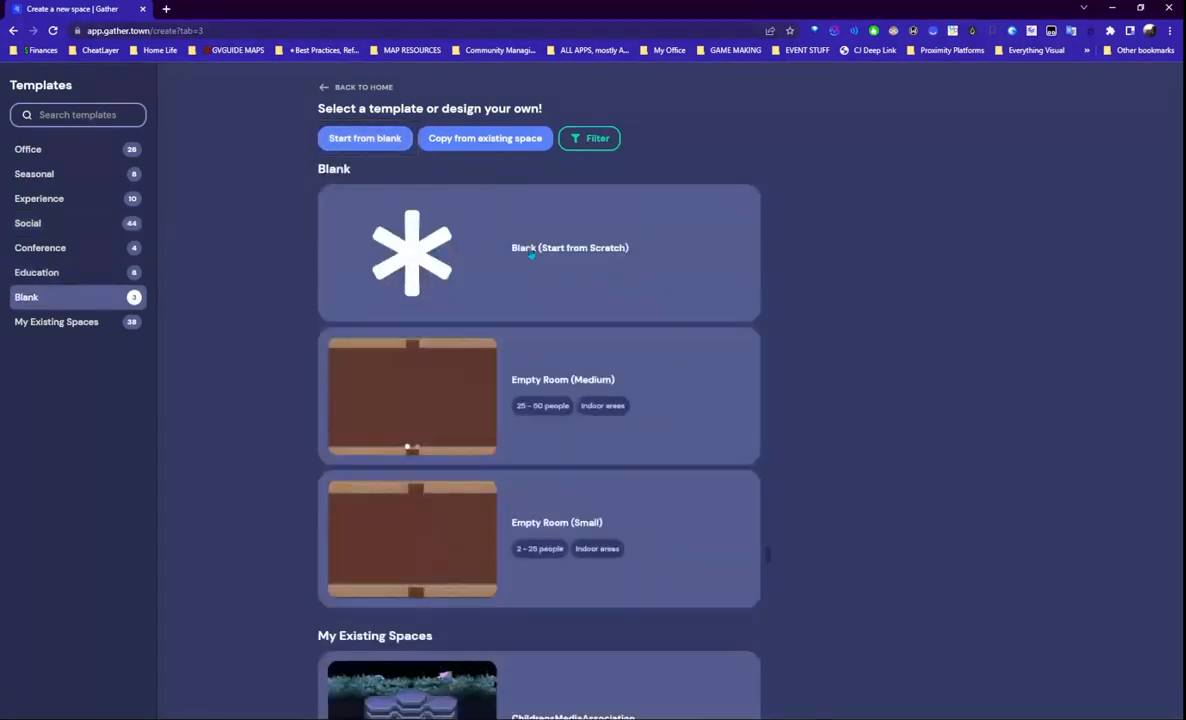
click(525, 249)
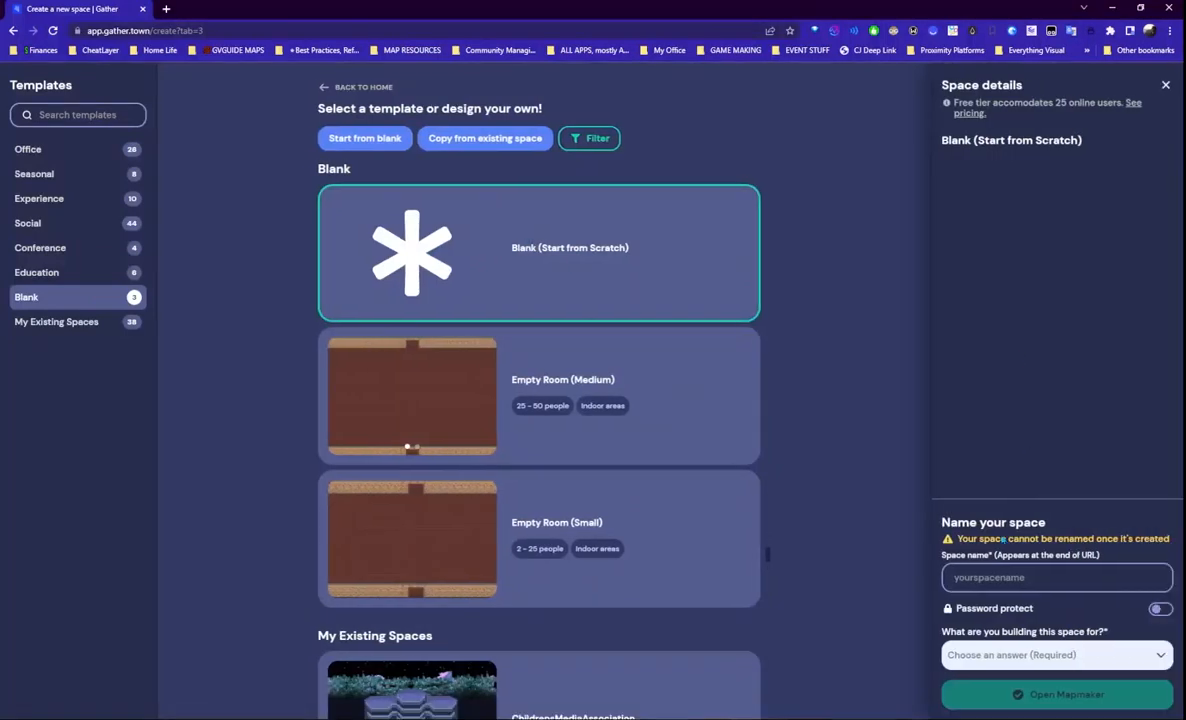
- Name the space TinyIsland, set its purpose to Social Experience, and open Mapmaker
click(1000, 577)
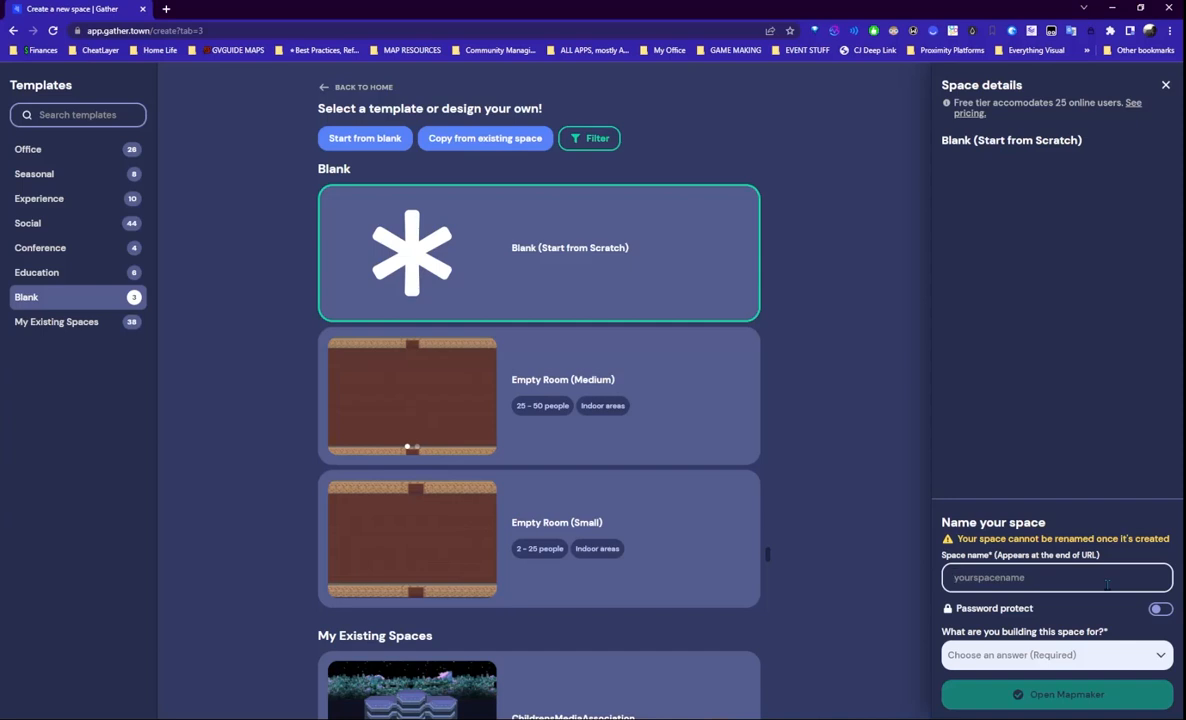
text(TinyIsland)
click(1056, 650)
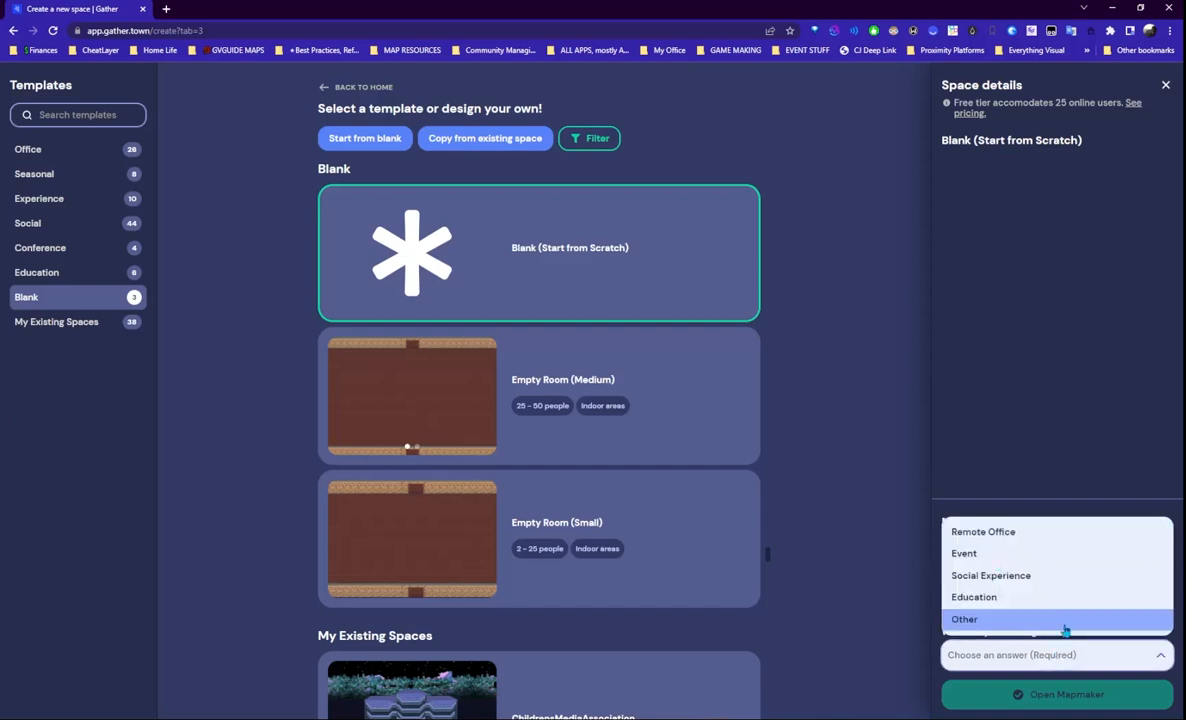
click(1031, 577)
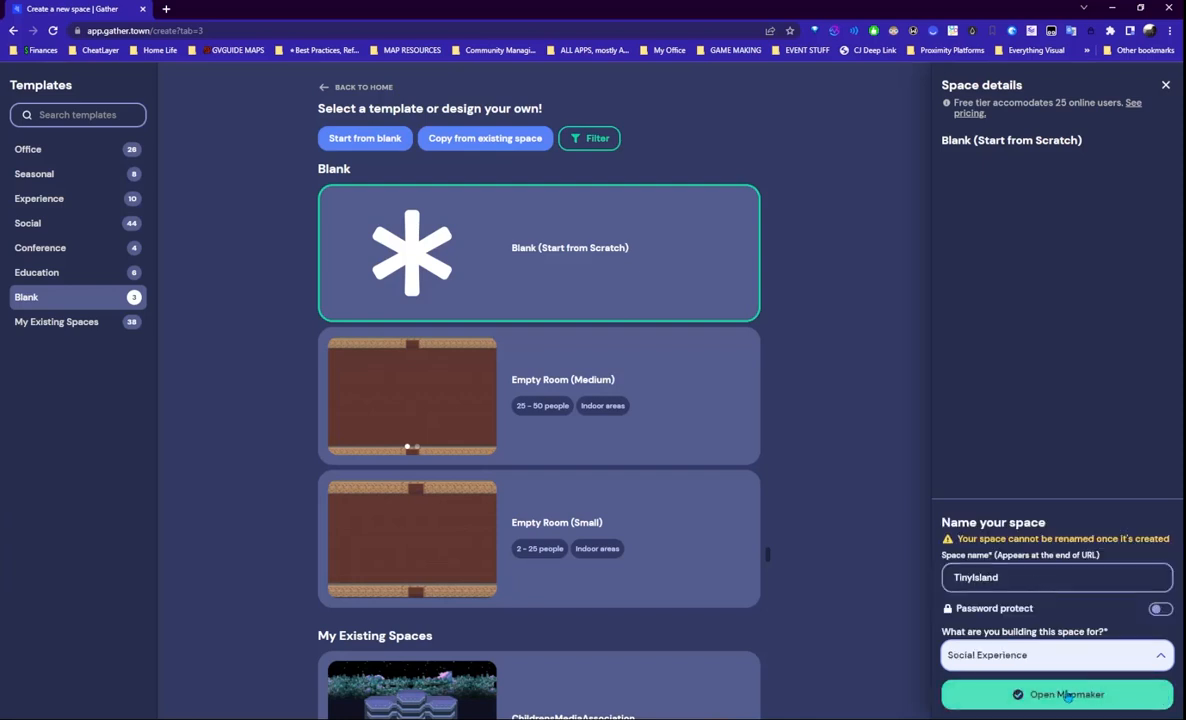
click(1068, 697)
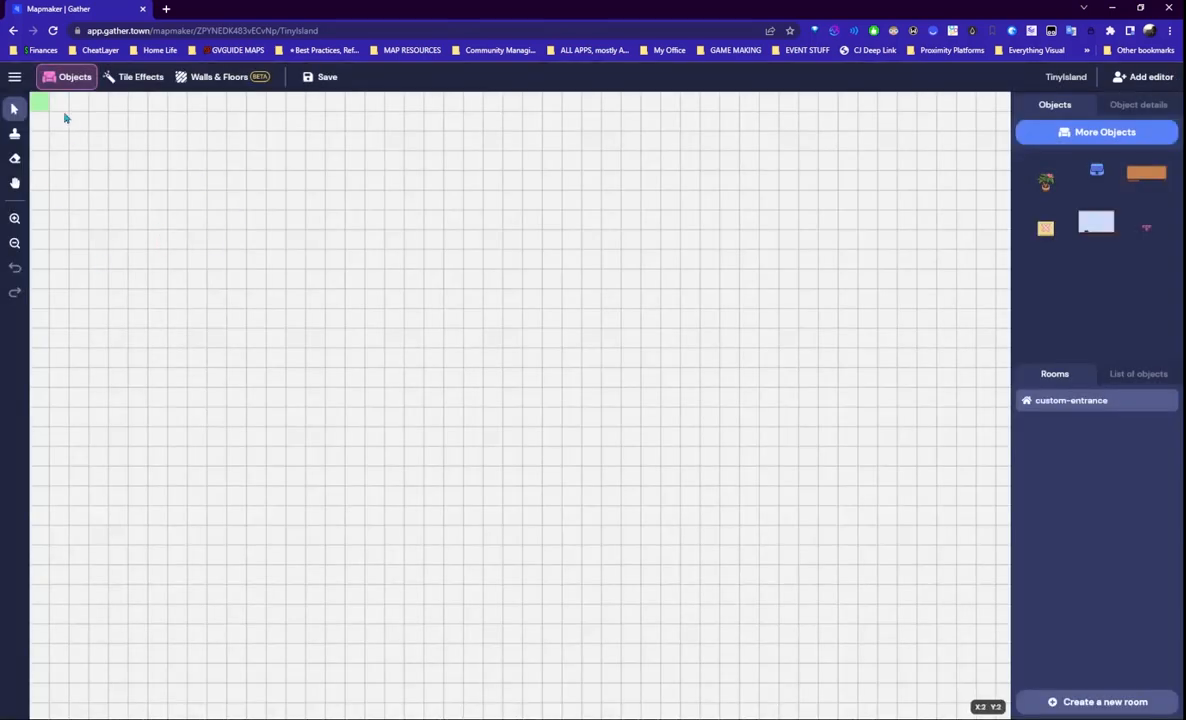
- Glance at the Mapmaker main menu, then go back to the space templates page
click(15, 78)
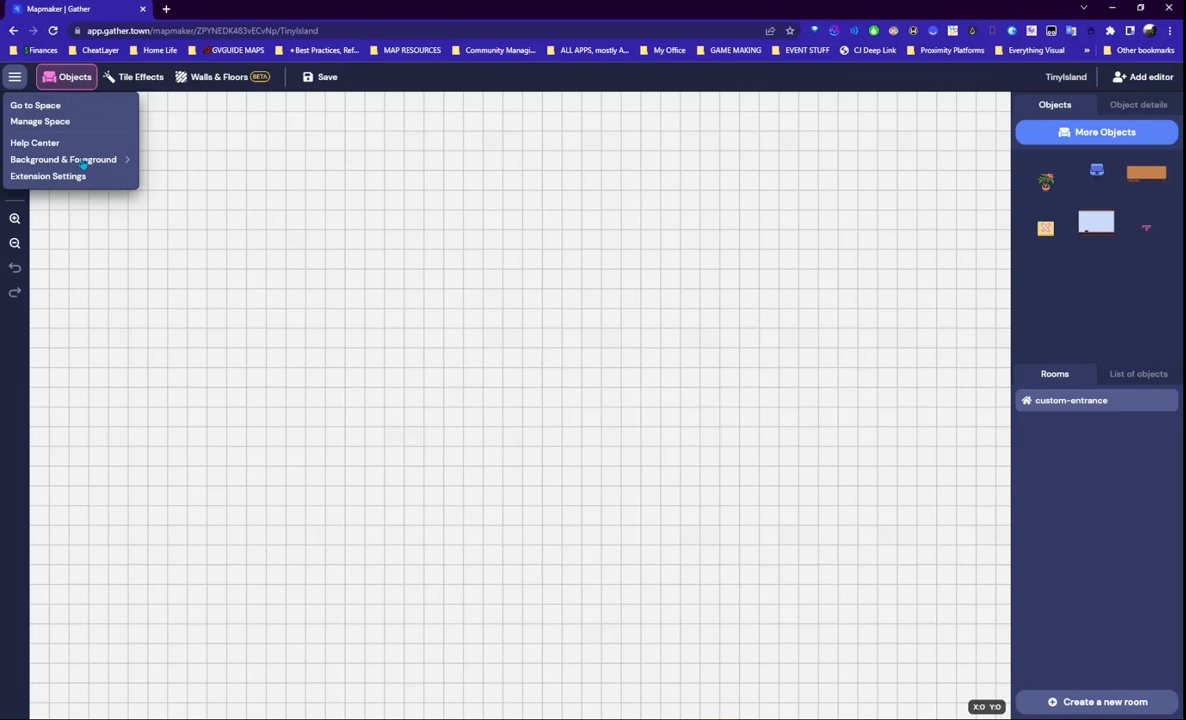
click(24, 508)
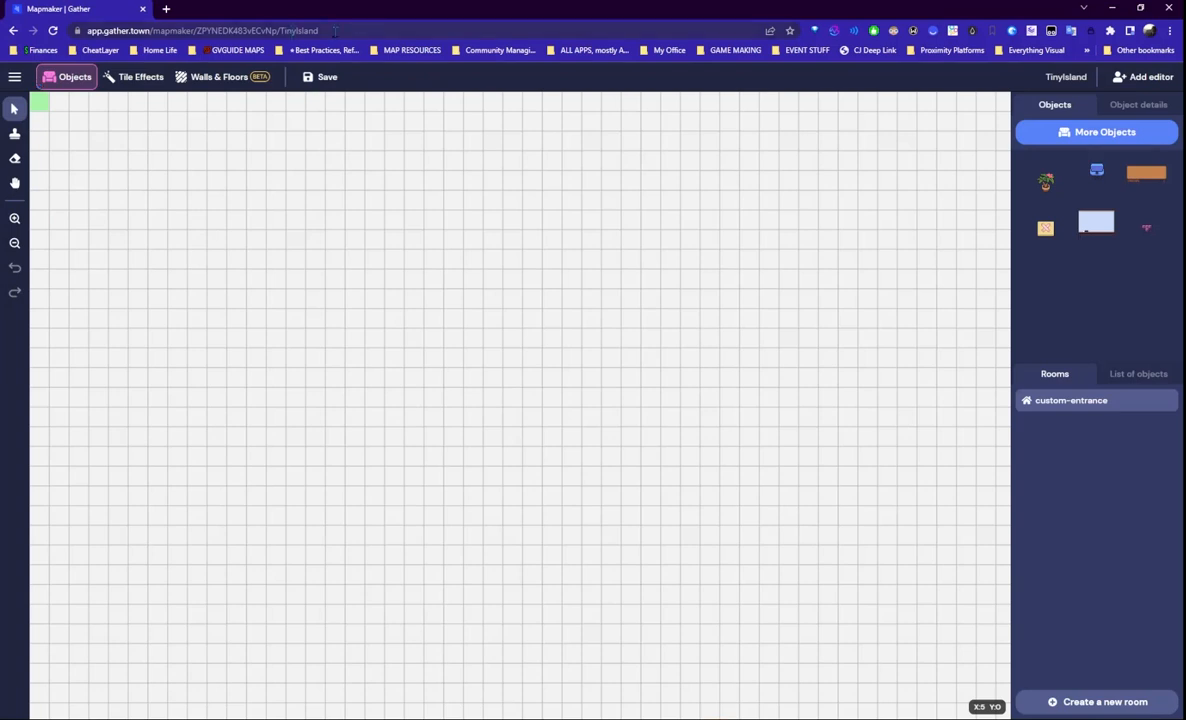
click(13, 31)
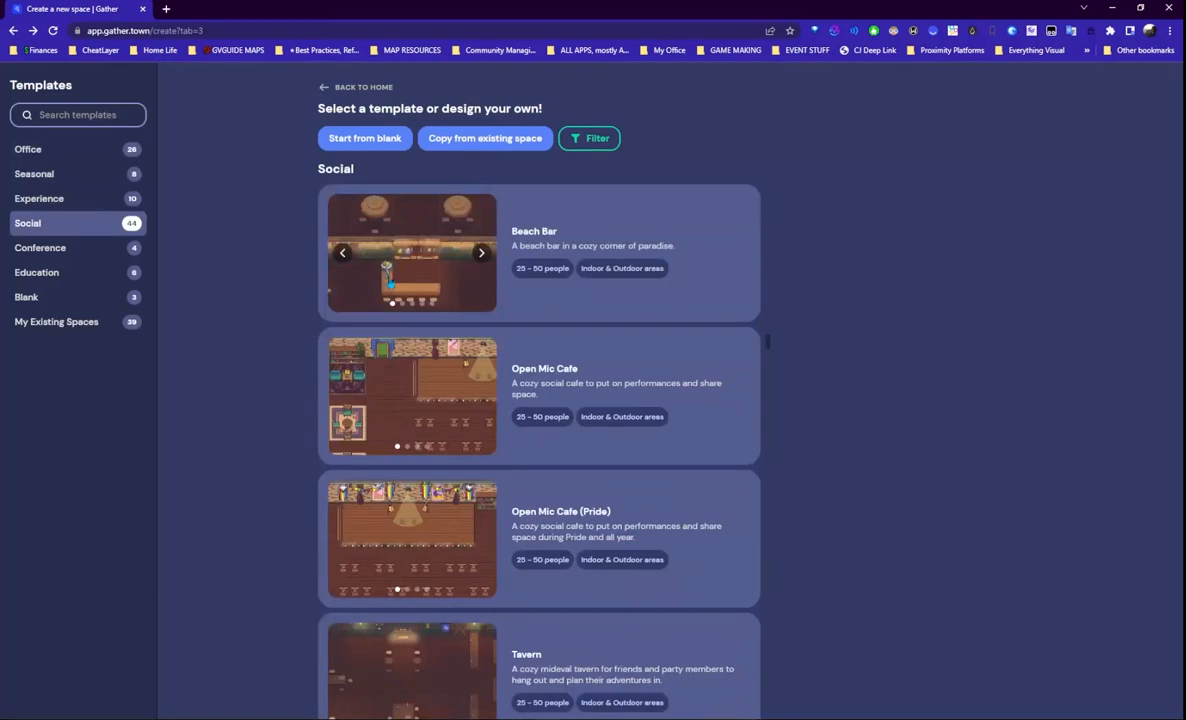
- Create a Blank space named with the owner's name plus 'TinyIsland', Social Experience purpose, in Mapmaker
click(350, 138)
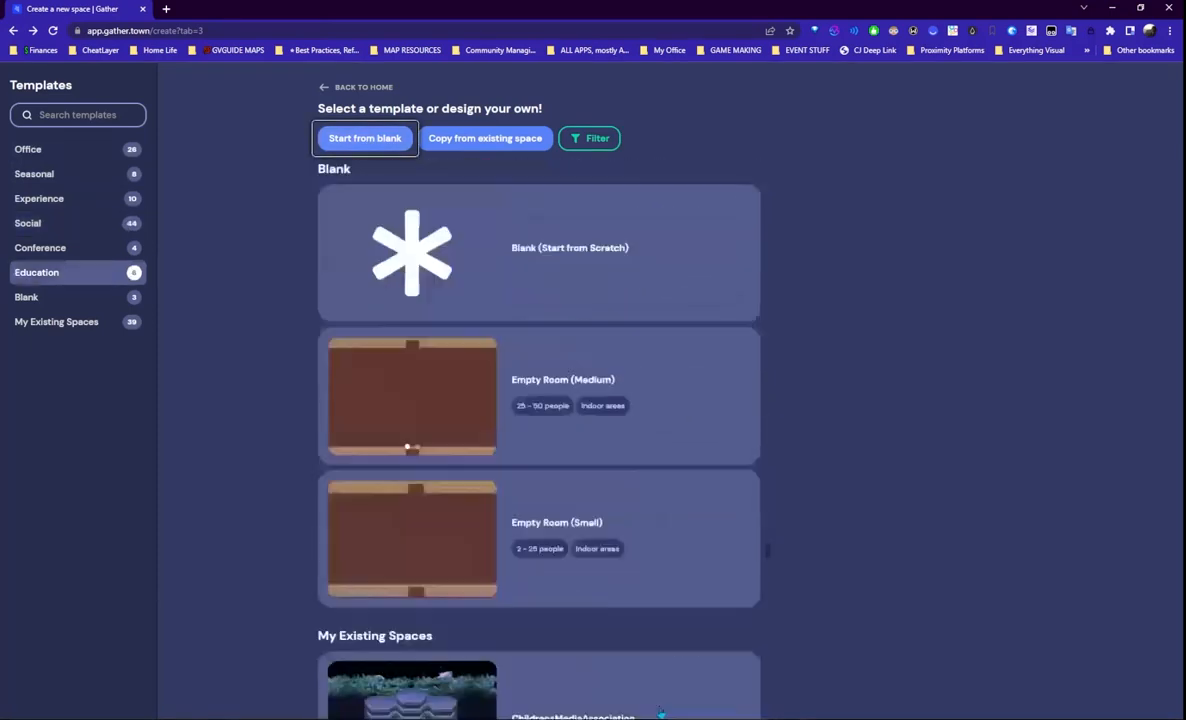
click(398, 248)
click(1040, 585)
text(E)
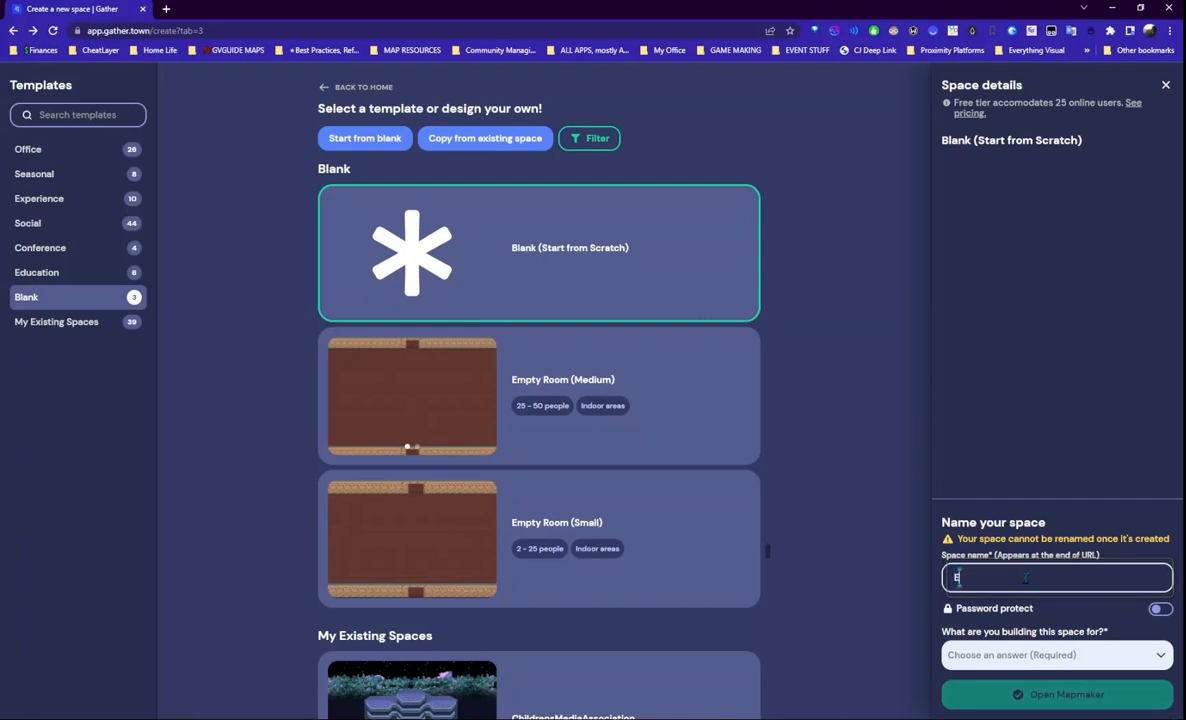
text(viesTi)
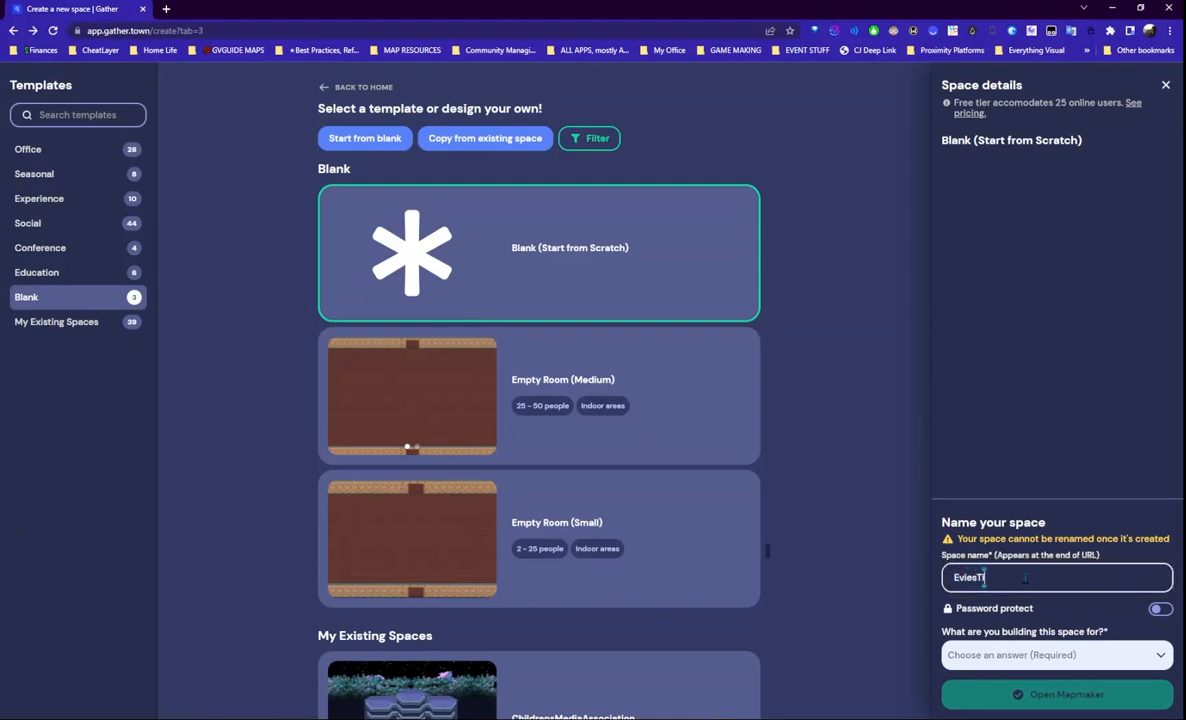
text(nyIsland)
click(971, 577)
text(')
key(BackSpace)
click(1060, 656)
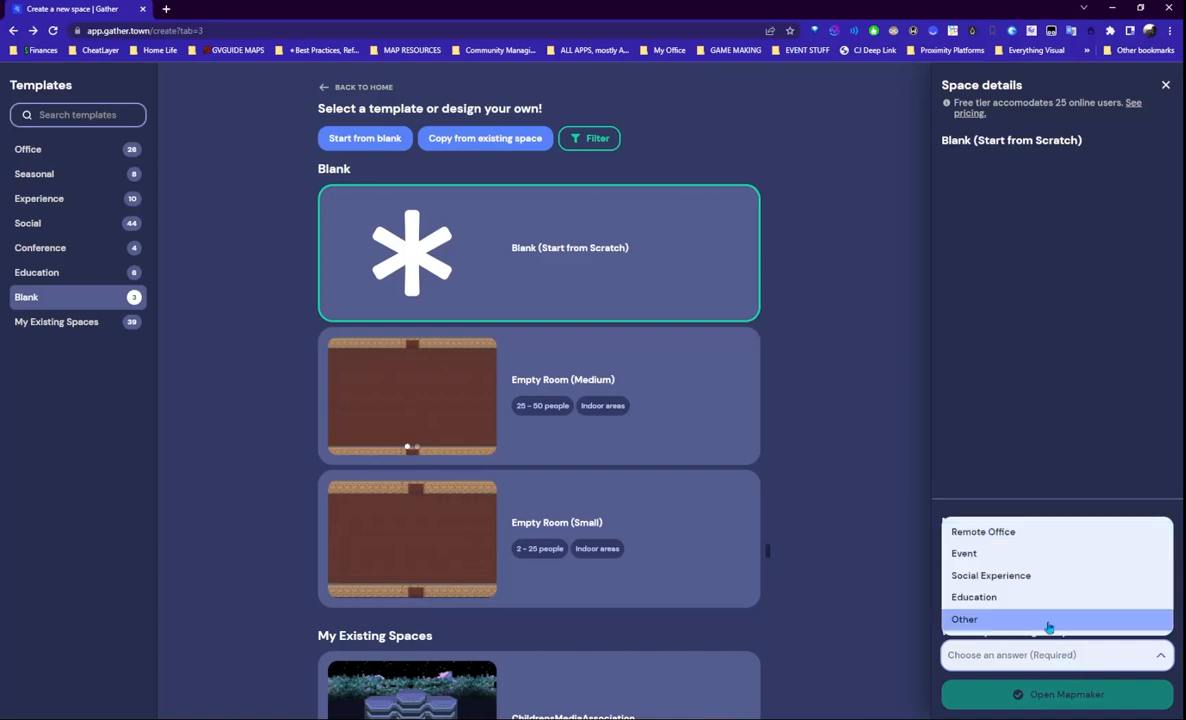
click(1040, 575)
click(1050, 694)
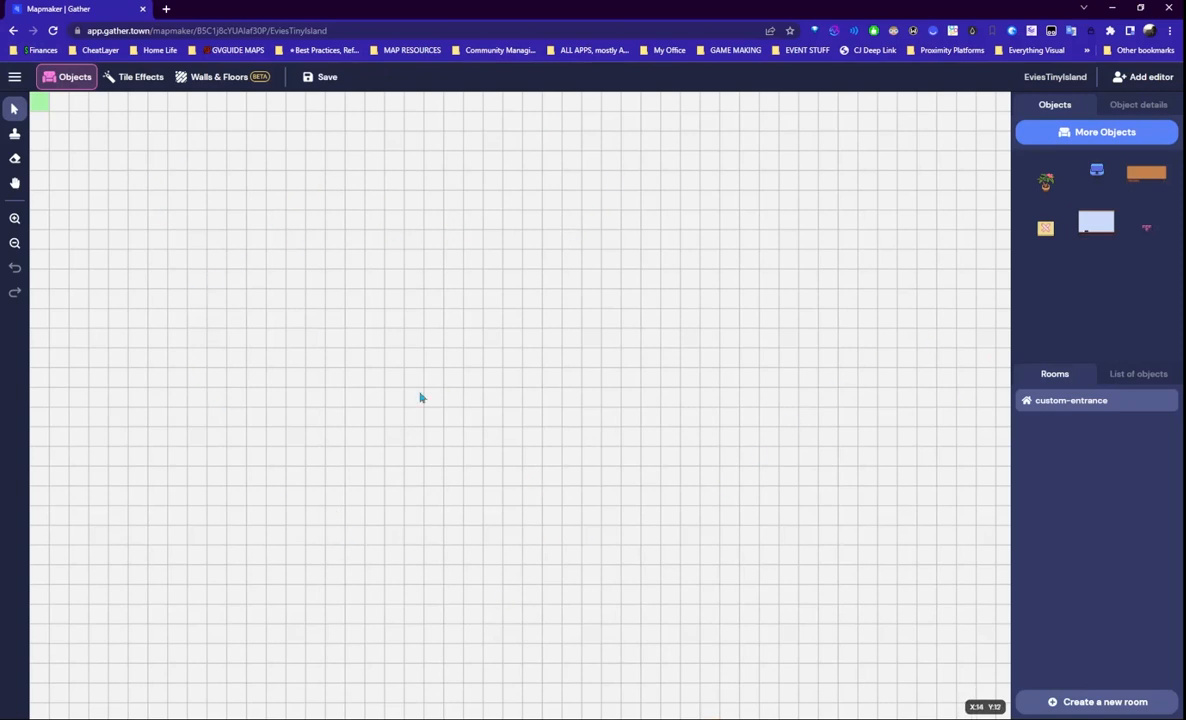
- Upload tinybeach1.png from the Tiny Meeting Beach folder as the room's background image
click(15, 78)
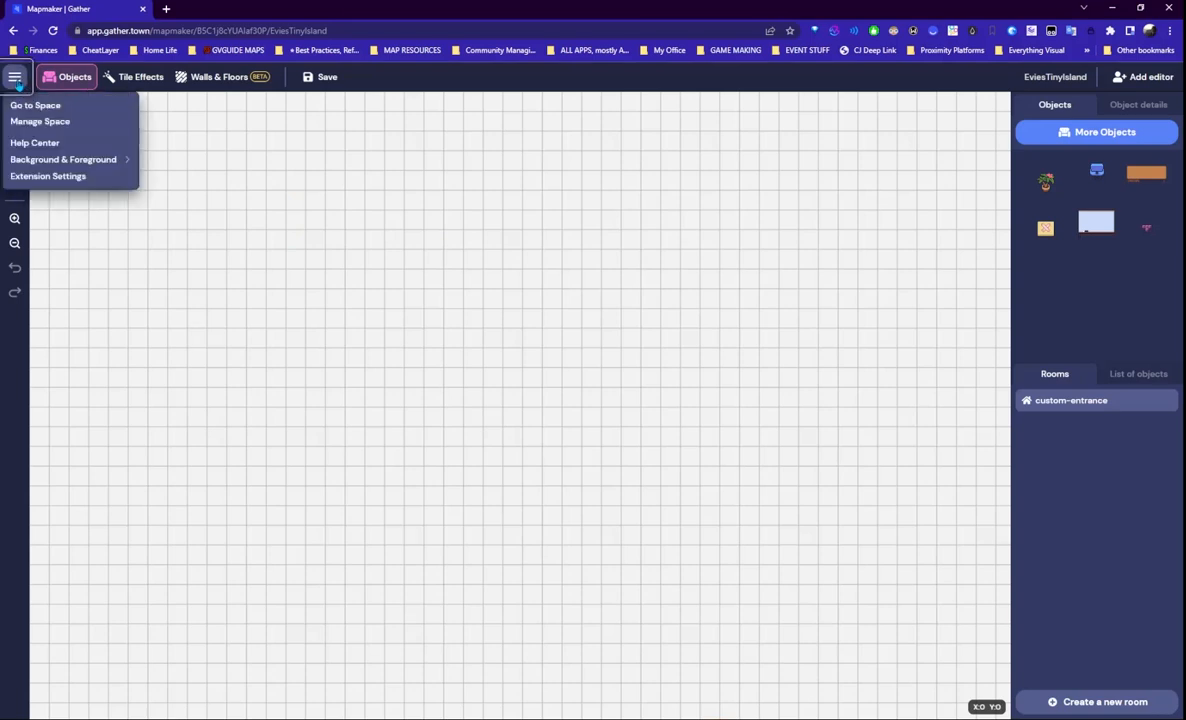
mouse_move(99, 165)
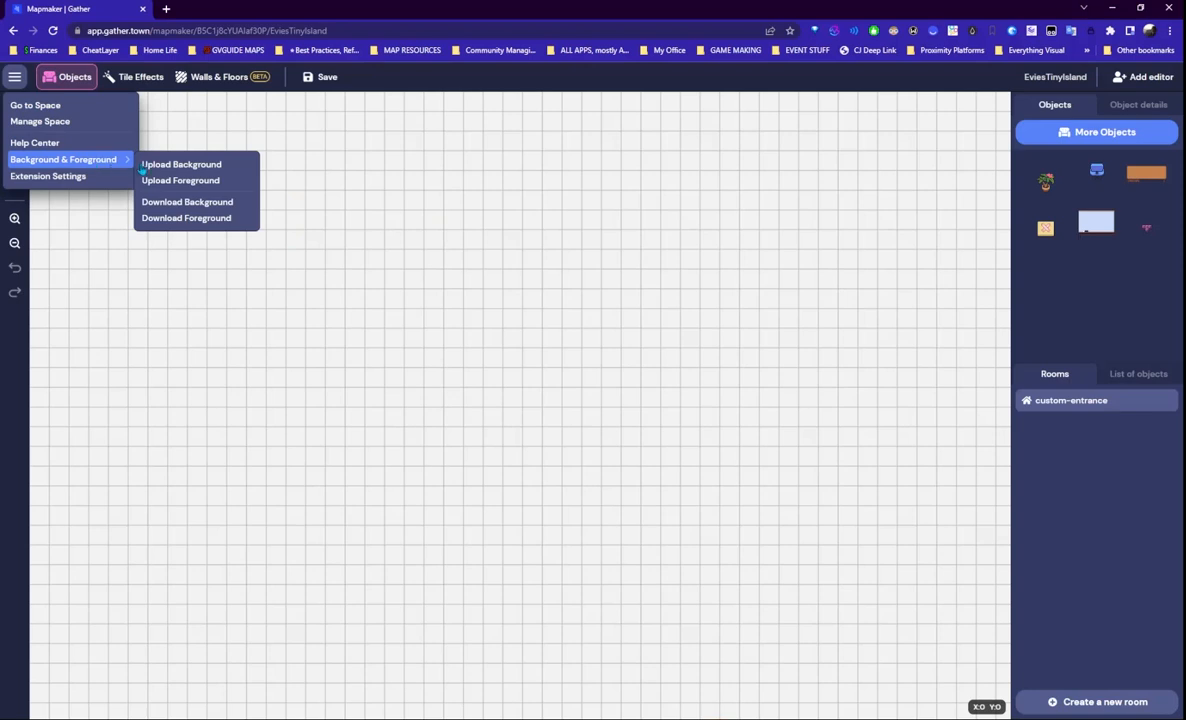
click(200, 170)
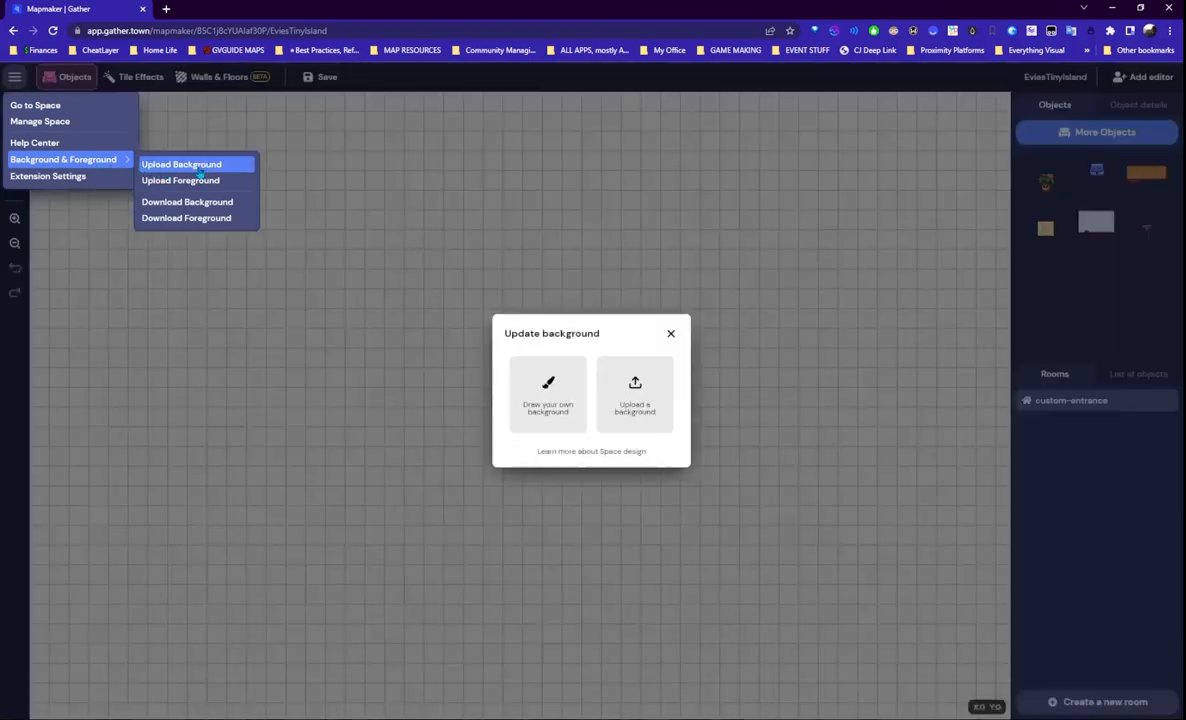
click(636, 402)
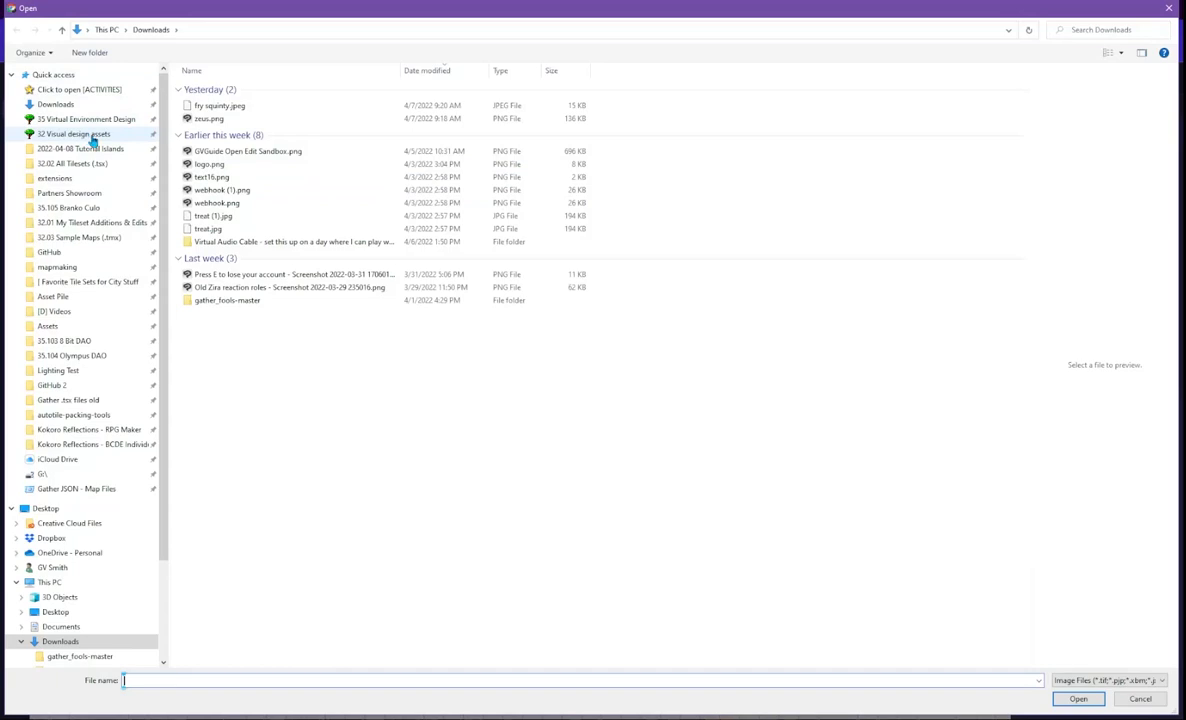
click(100, 120)
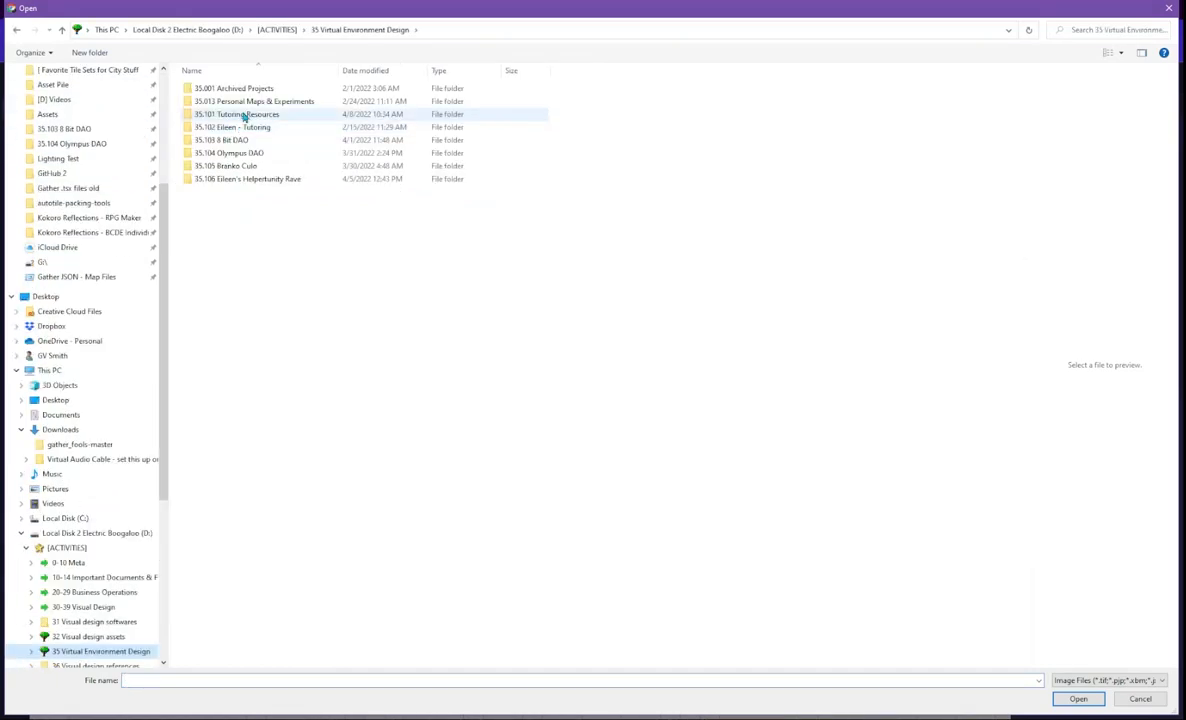
double_click(243, 116)
double_click(259, 95)
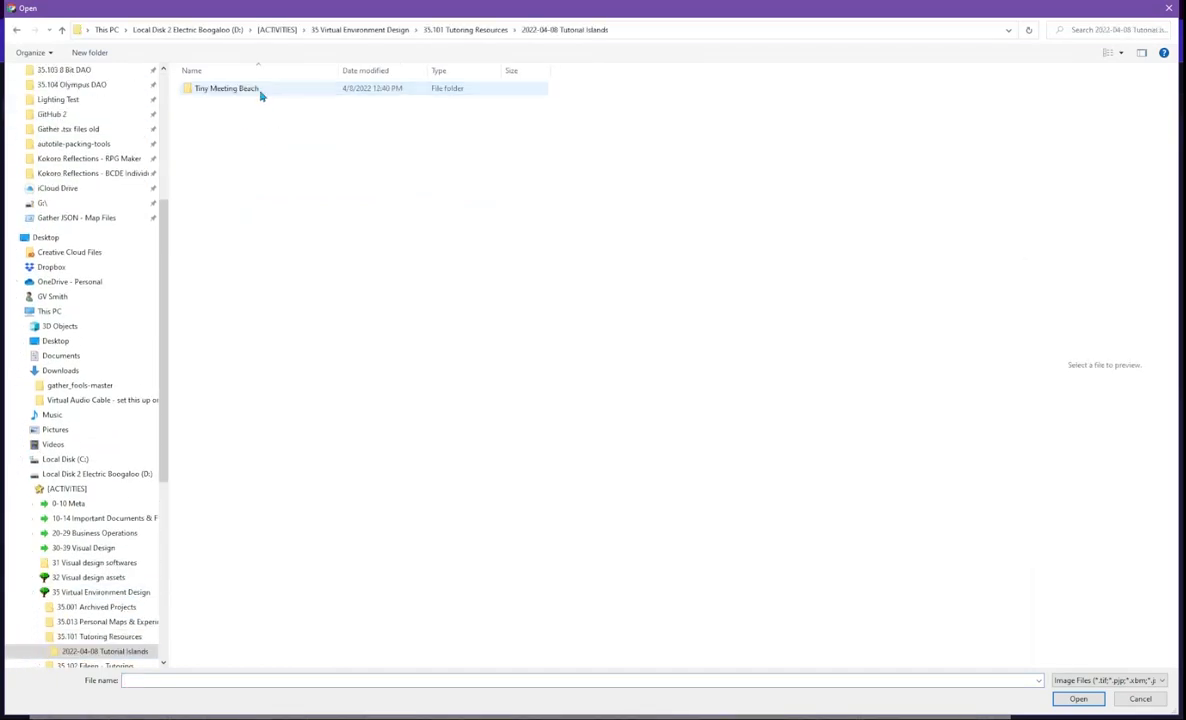
double_click(257, 94)
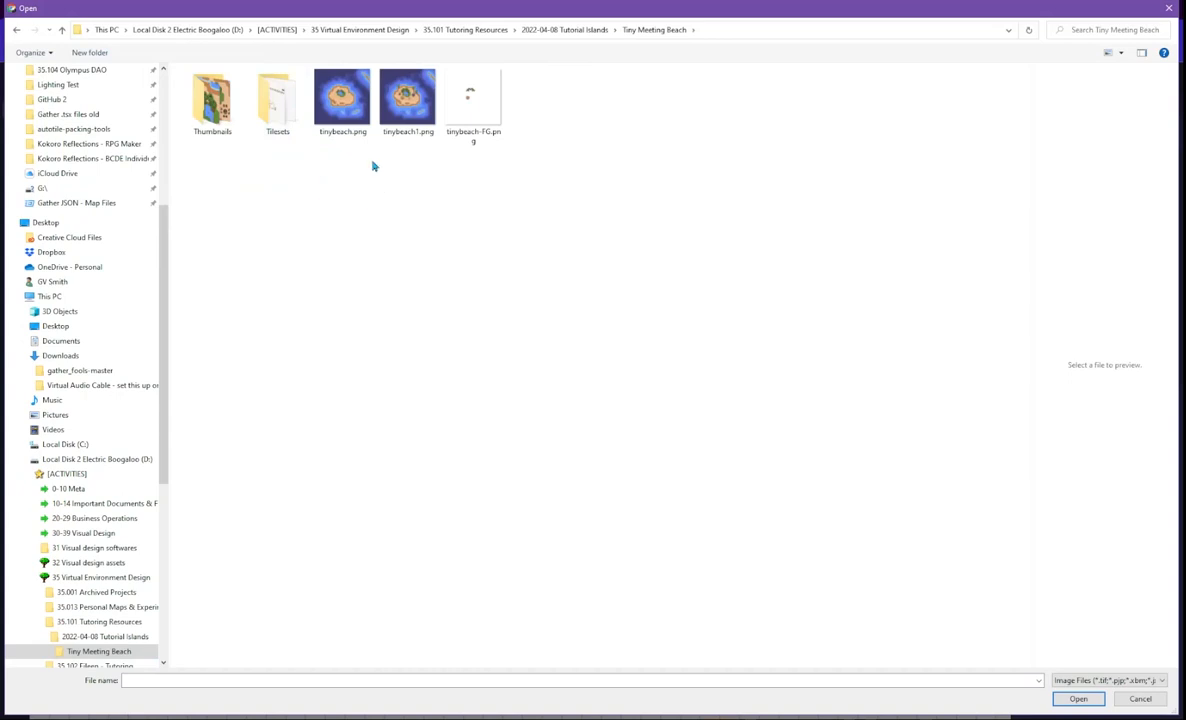
click(421, 110)
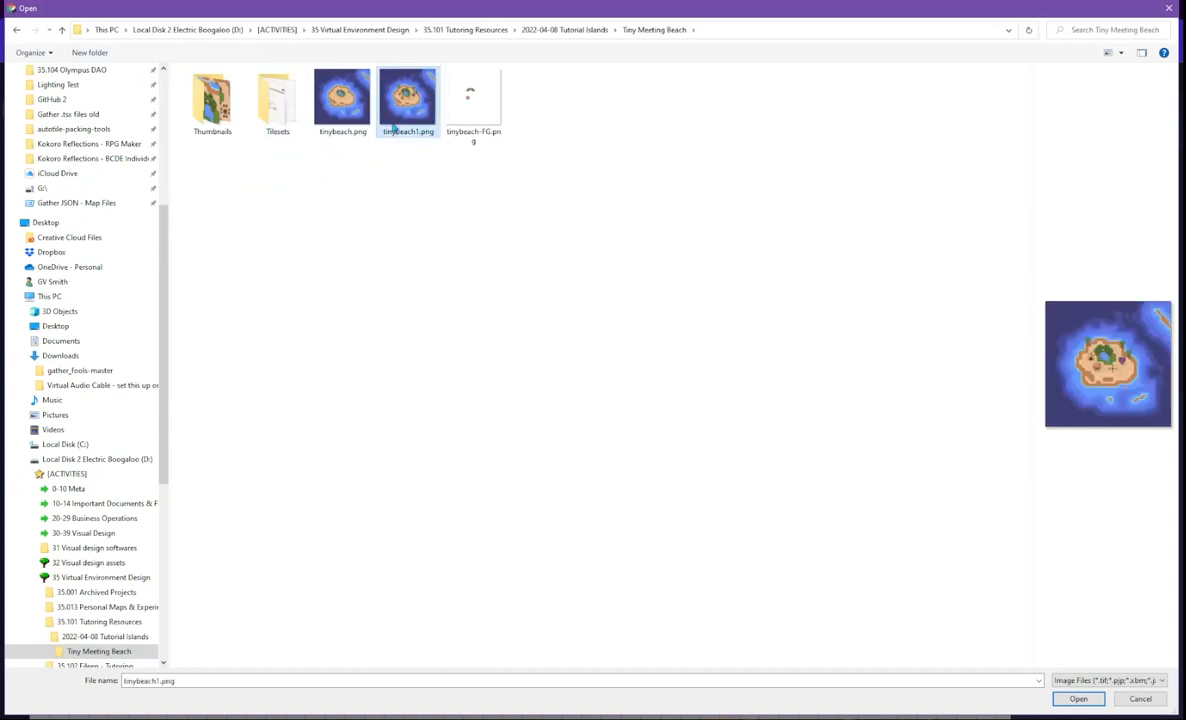
click(1093, 699)
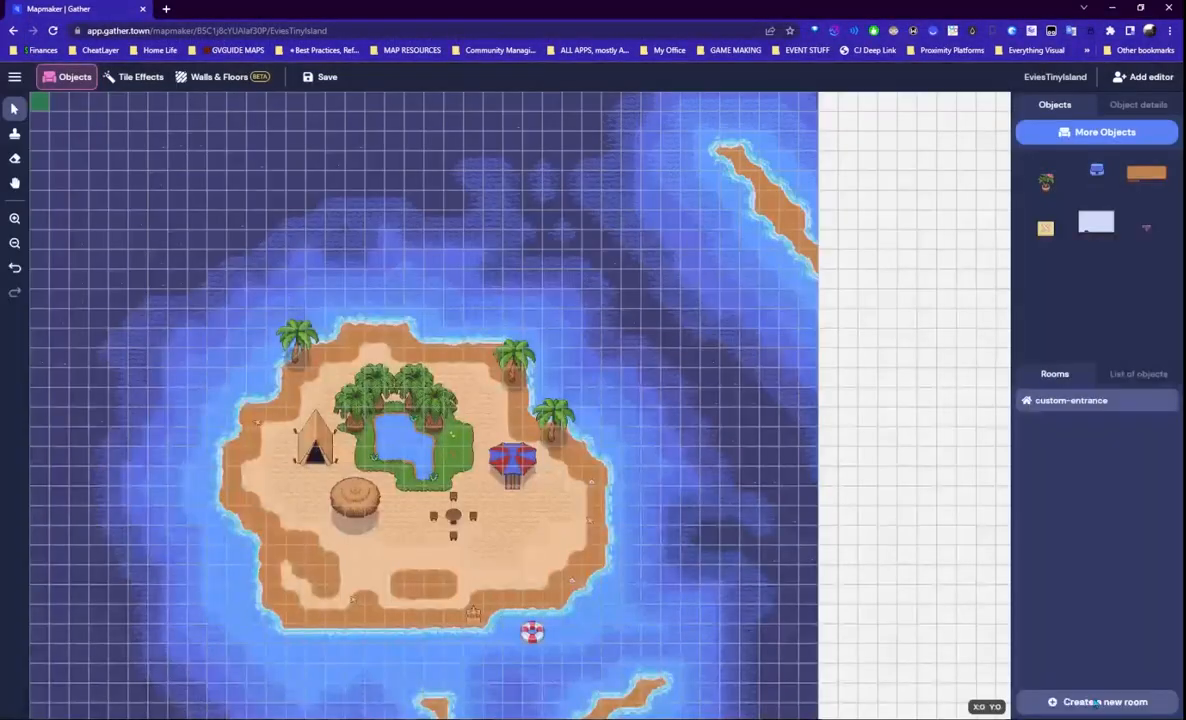
- Save the island map with its new background; an error appears
scroll(669, 483, down, 3)
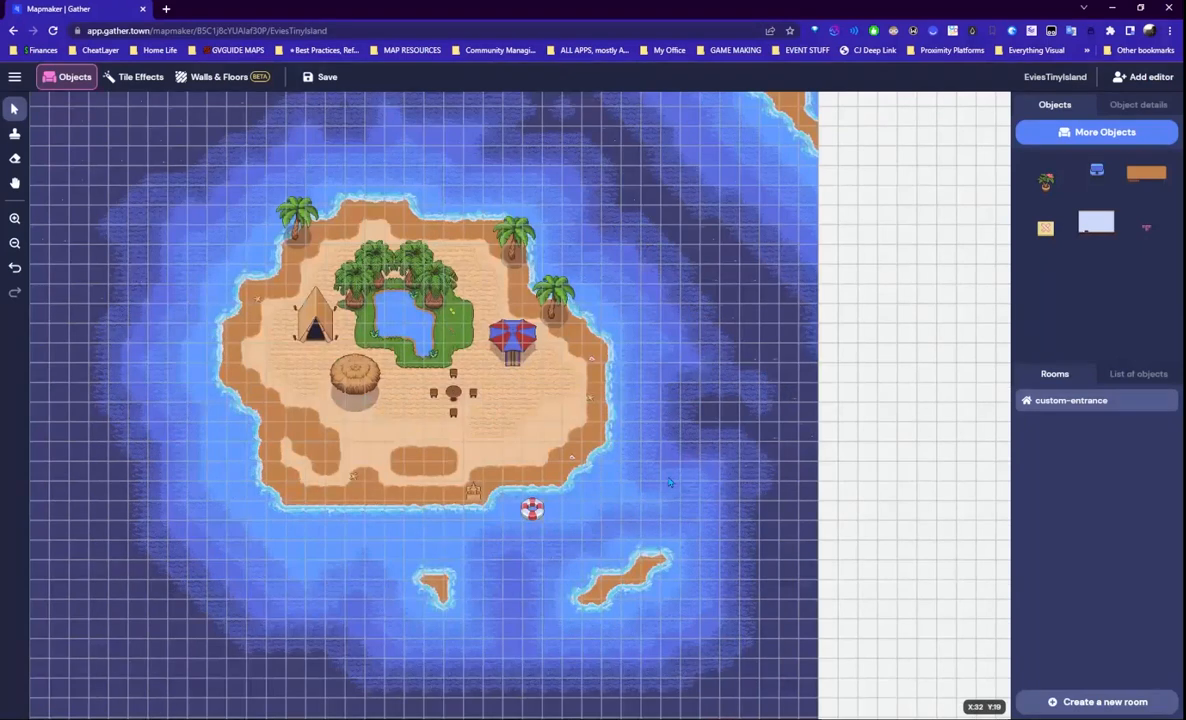
click(322, 79)
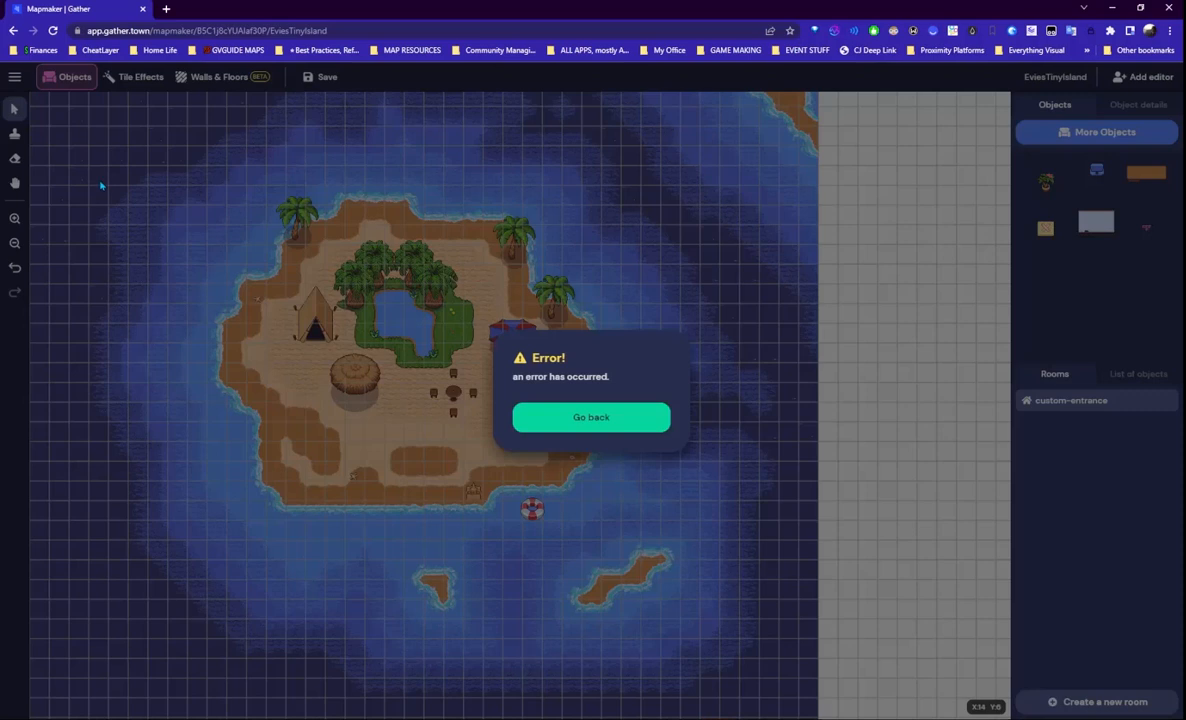
- Dismiss the save error and reload the Mapmaker page despite unsaved changes
click(619, 417)
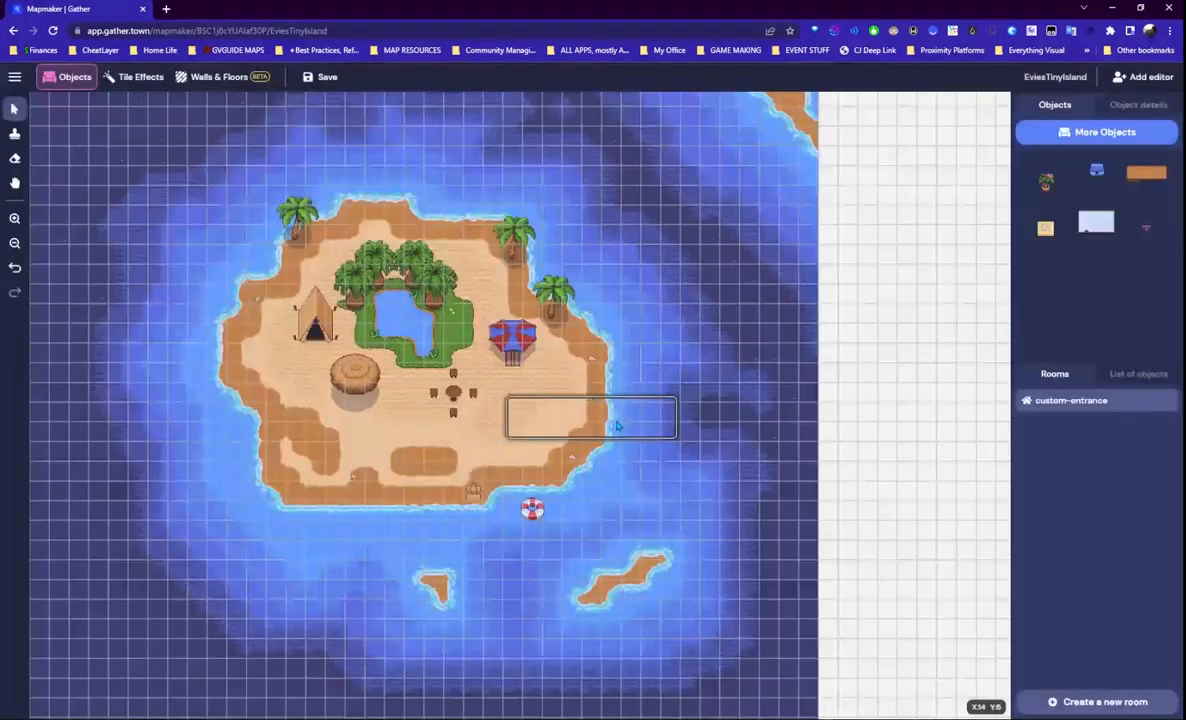
click(52, 31)
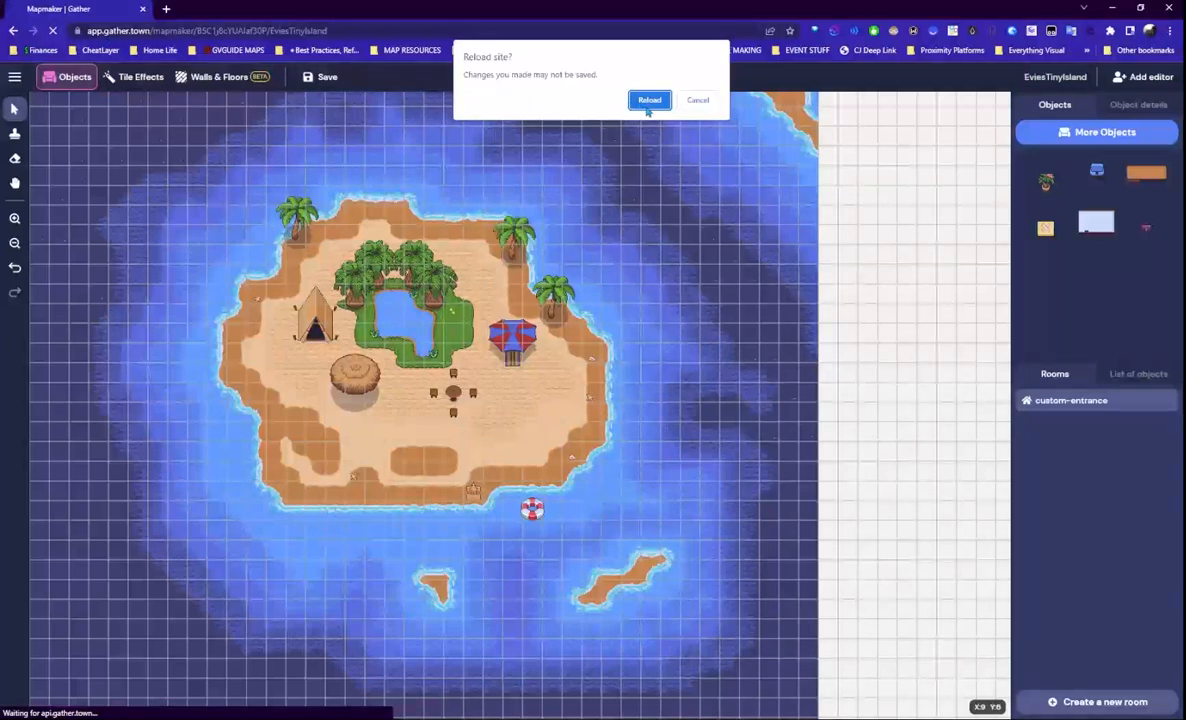
click(647, 104)
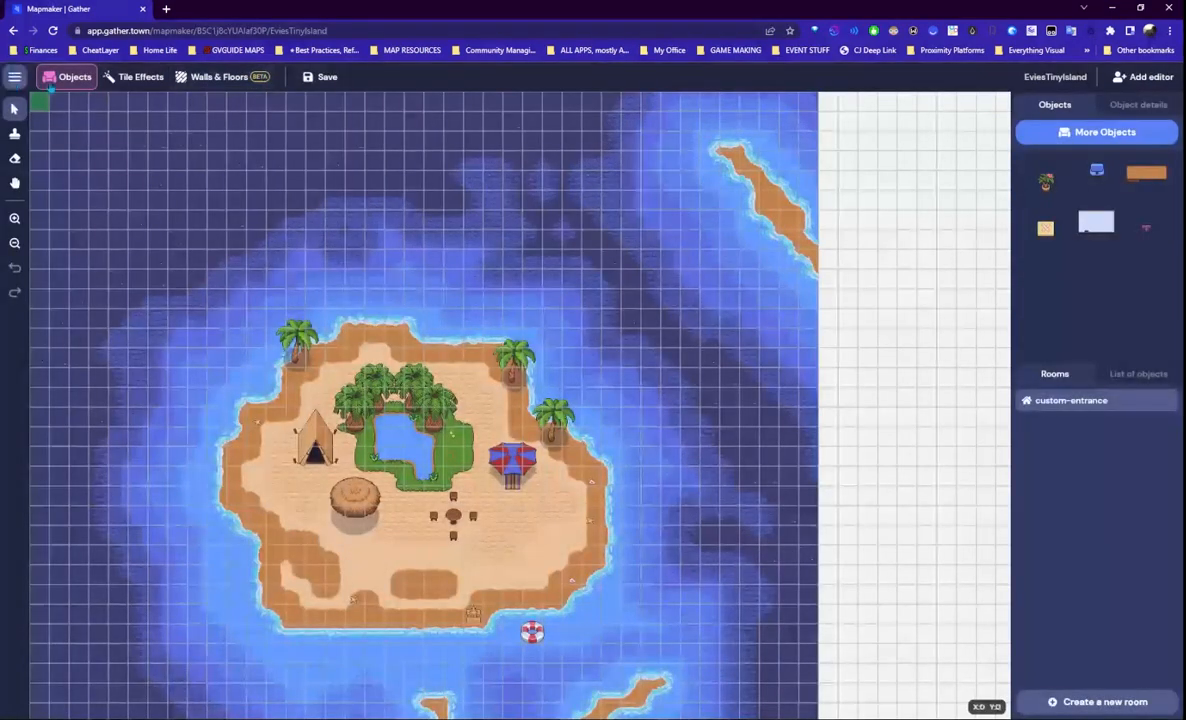
- Open the island space in a new tab via Go to Space and join the gathering
click(14, 76)
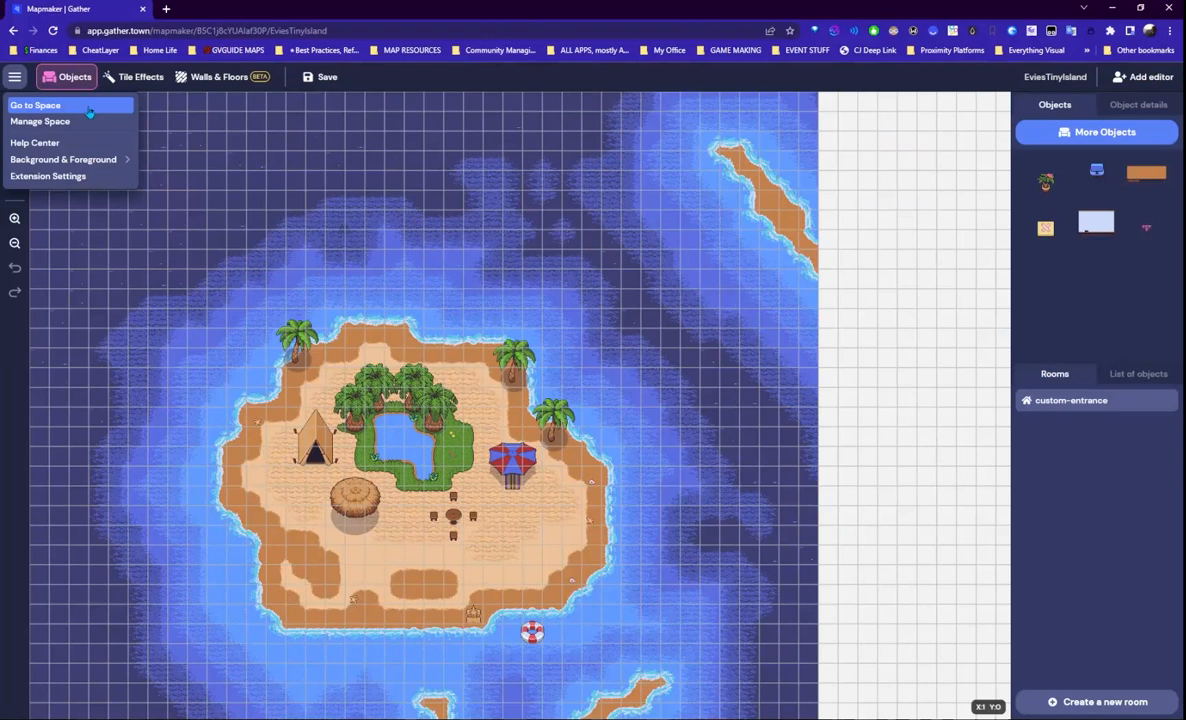
click(88, 111)
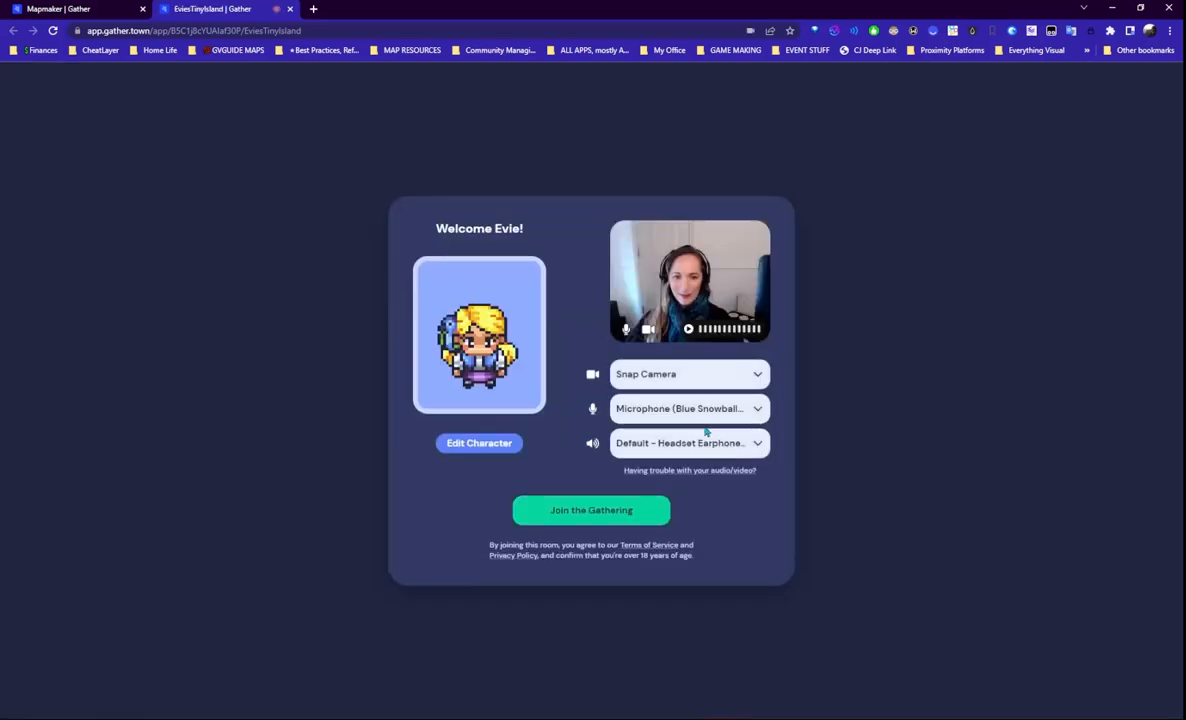
click(609, 511)
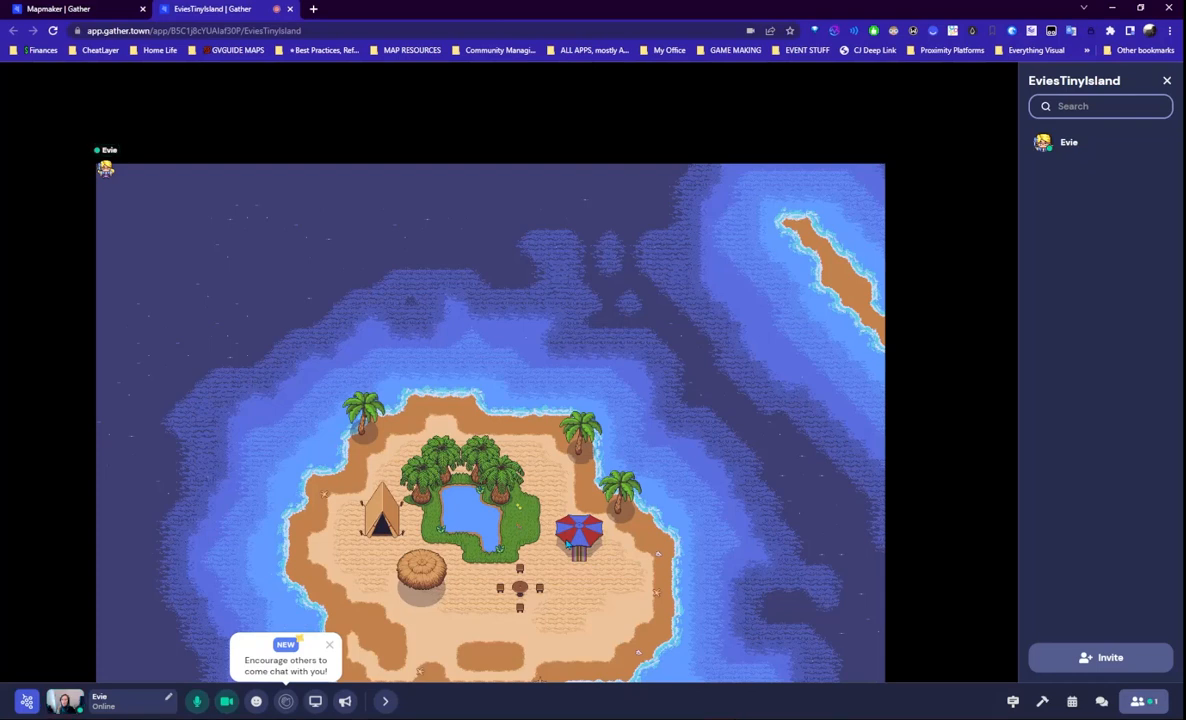
- Walk the avatar from the map corner across the water to the beach beside the hut
key(Right)
key(Down)
key(Down)
key(Down)
key(Right)
key(Right)
key(Right)
key(Down)
key(Down)
key(Down)
key(Down)
key(Down)
key(Down)
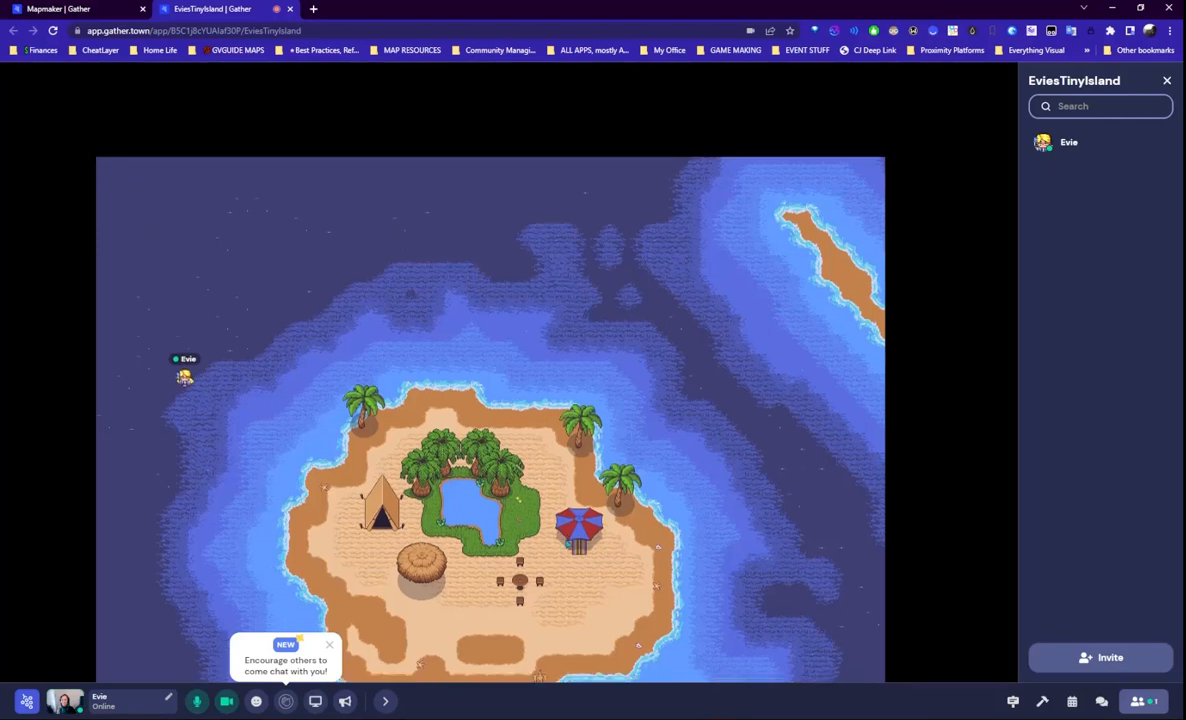
key(Right)
key(Right)
key(Right)
key(Down)
key(Down)
key(Down)
key(Right)
key(Right)
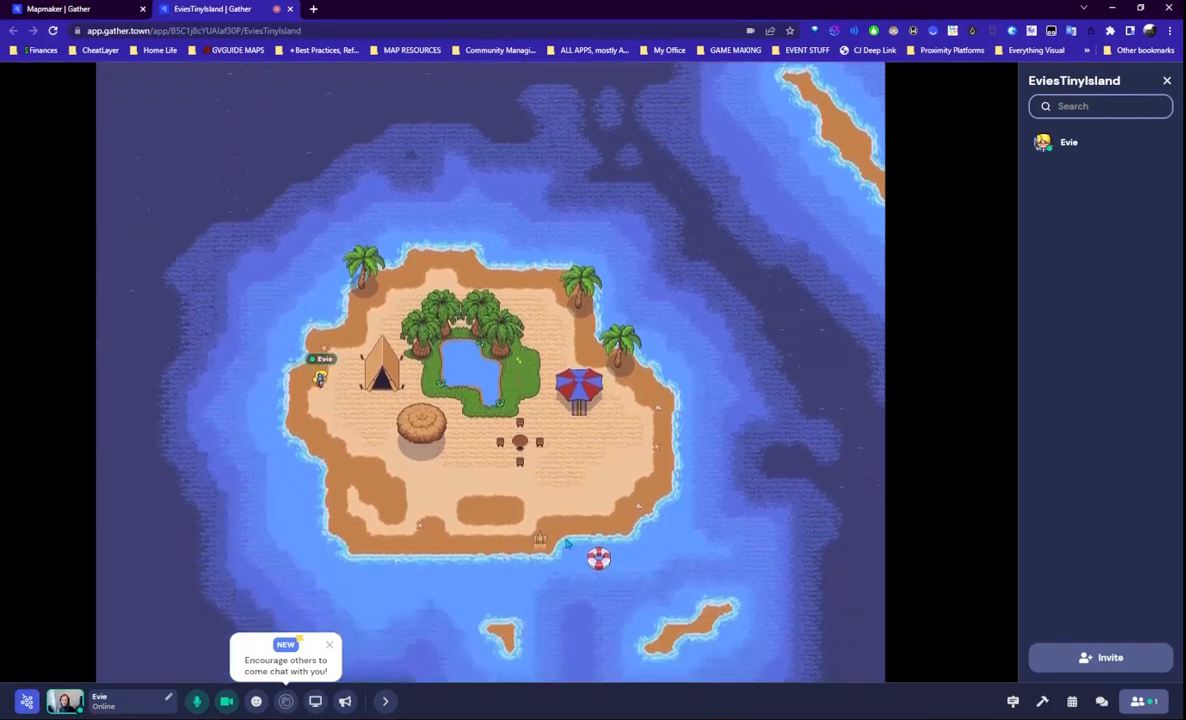
key(Down)
key(Down)
key(Down)
key(Down)
key(Down)
key(Right)
key(Right)
key(Right)
key(Right)
key(Right)
key(Right)
key(Right)
key(Right)
key(Right)
key(Right)
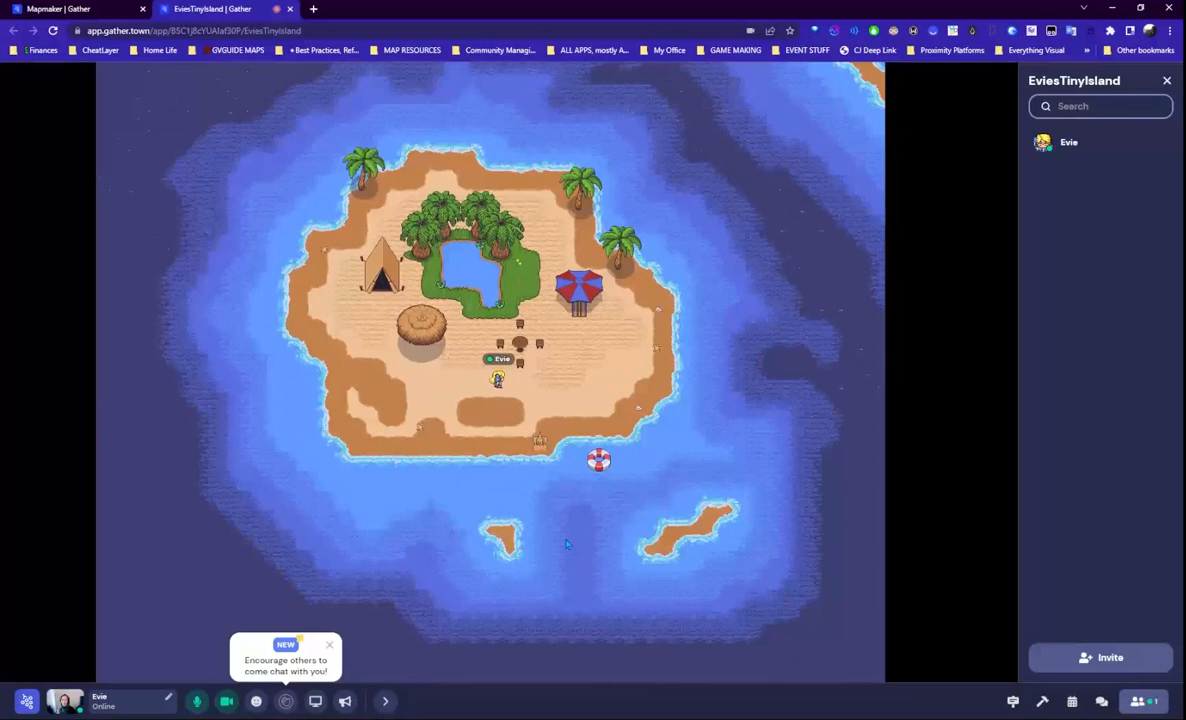
key(Left)
key(Left)
key(Left)
key(Left)
key(Left)
key(Left)
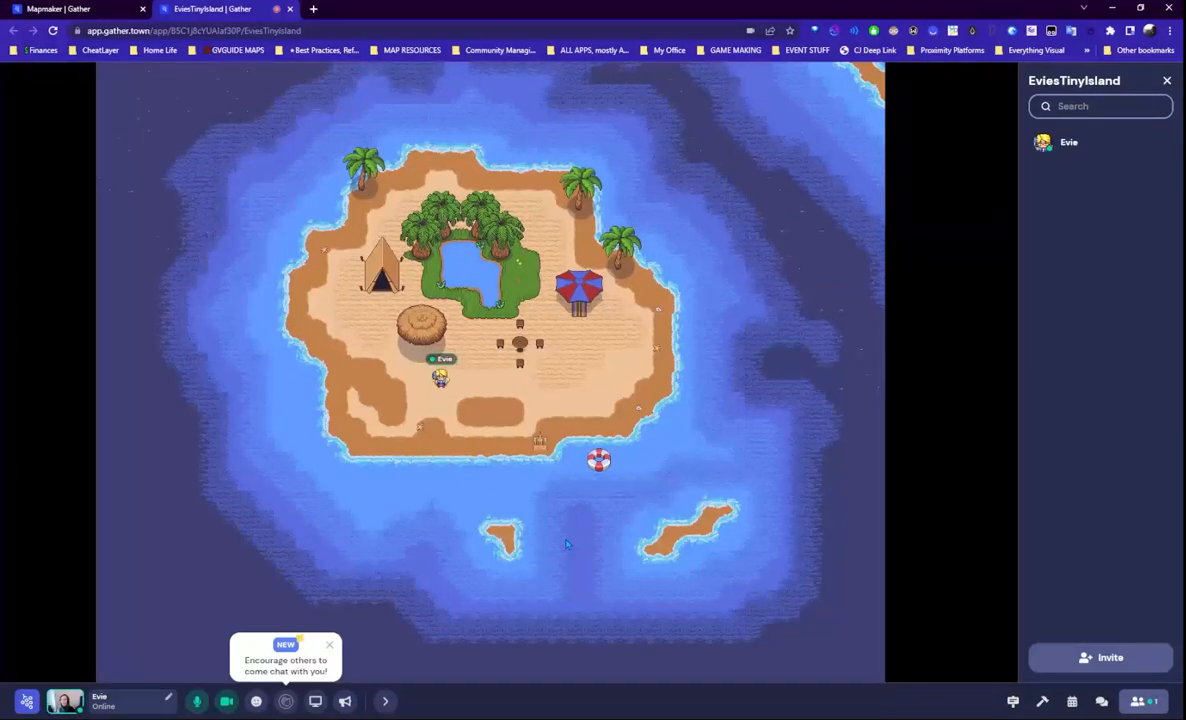
ctrl+scroll(564, 447, up, 2)
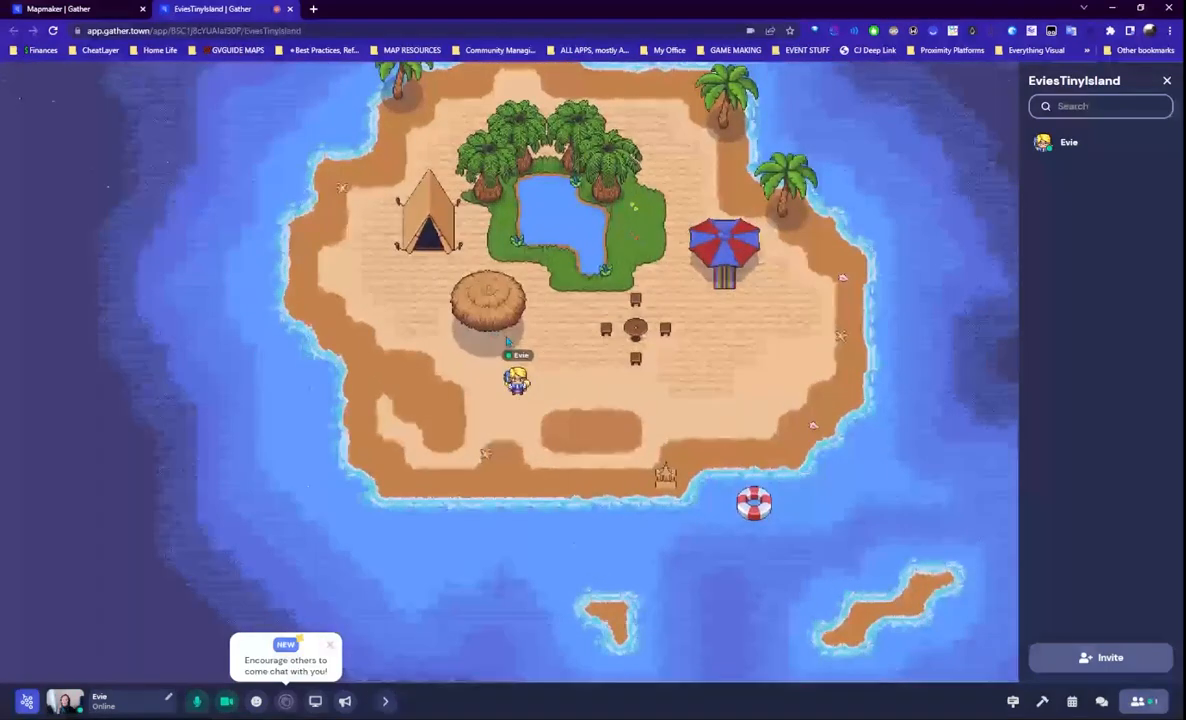
ctrl+scroll(864, 507, down, 2)
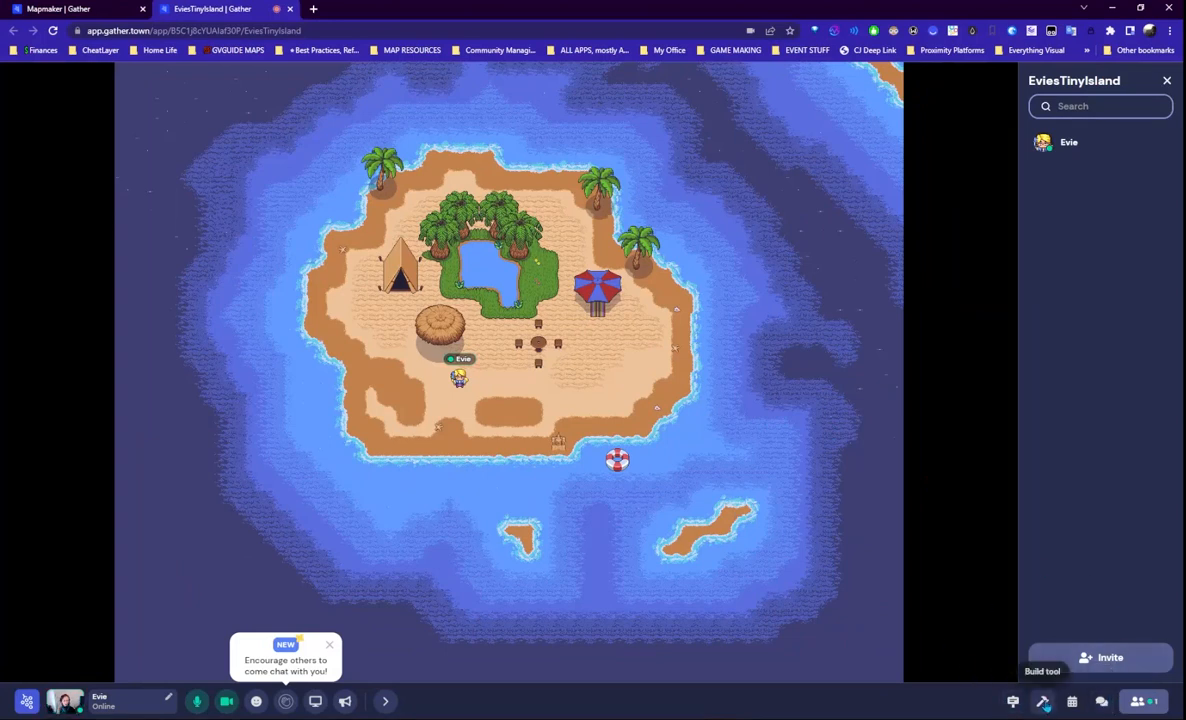
- Return to the map editor, close the duplicate Mapmaker tab, and show the Tile Effects list
click(1043, 702)
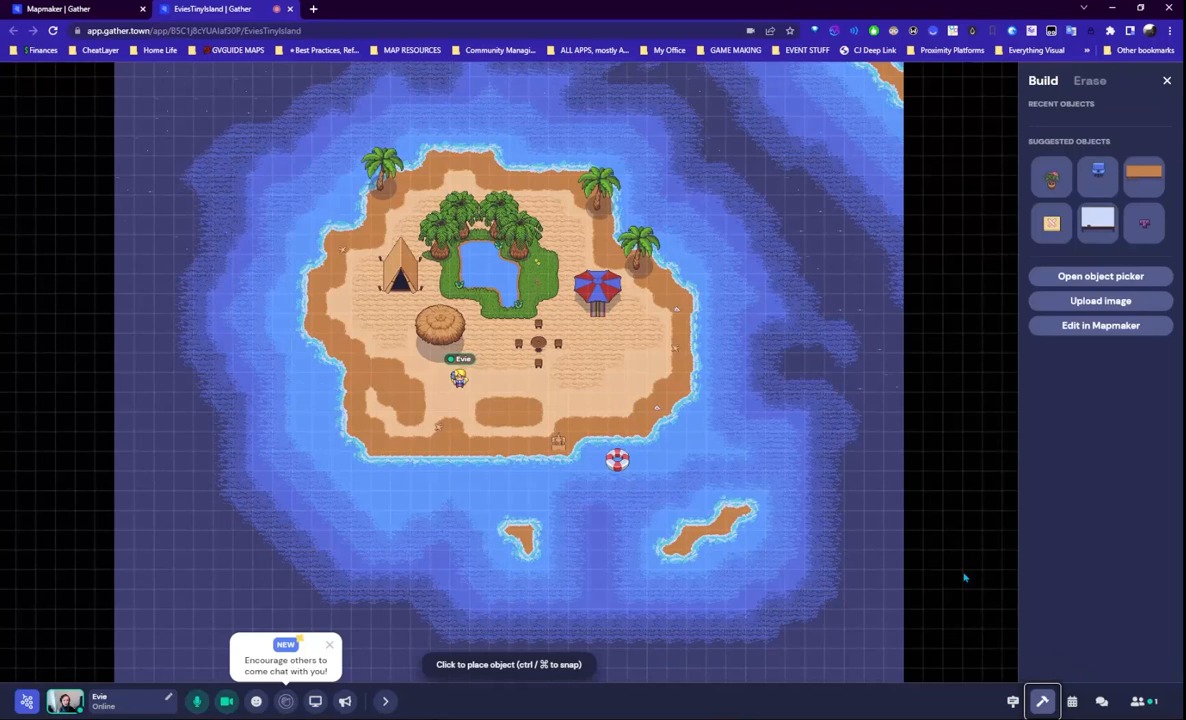
click(1097, 327)
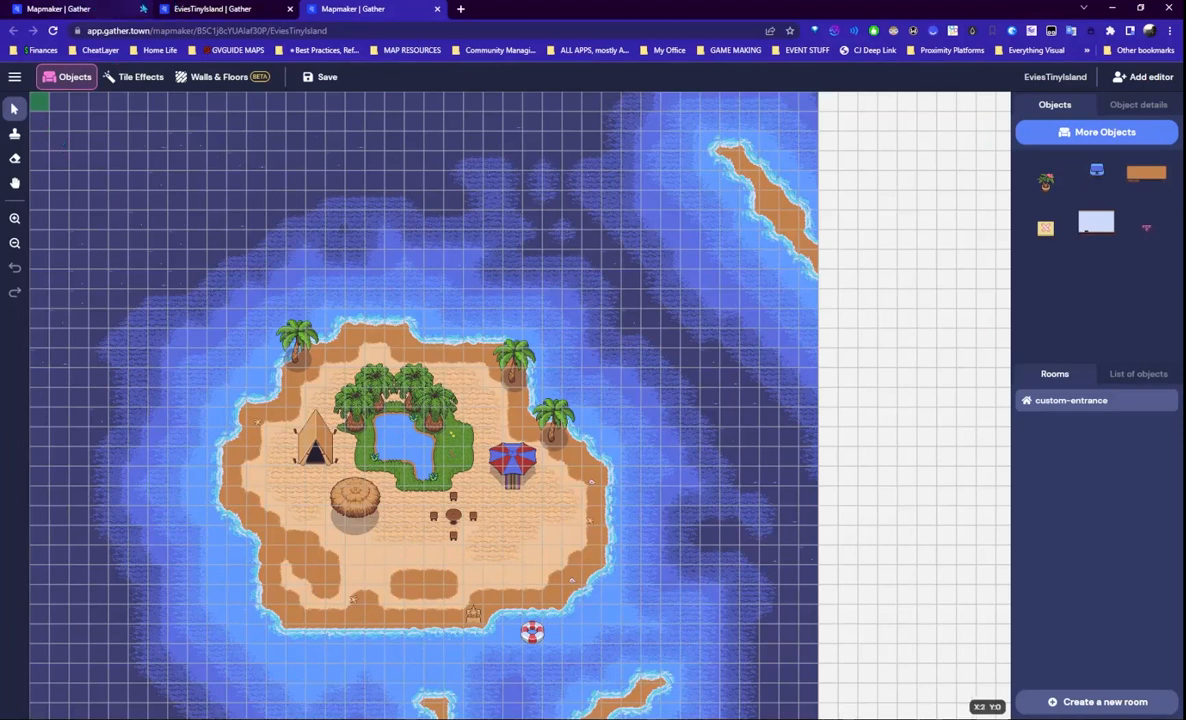
click(143, 9)
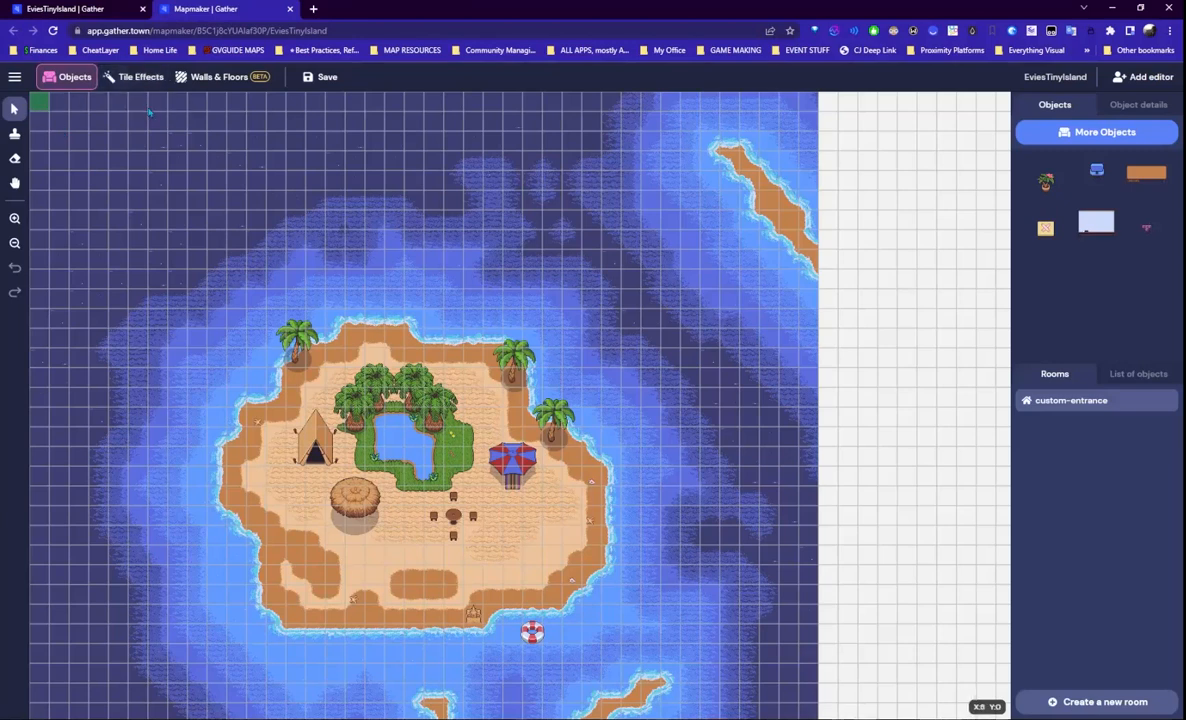
click(139, 80)
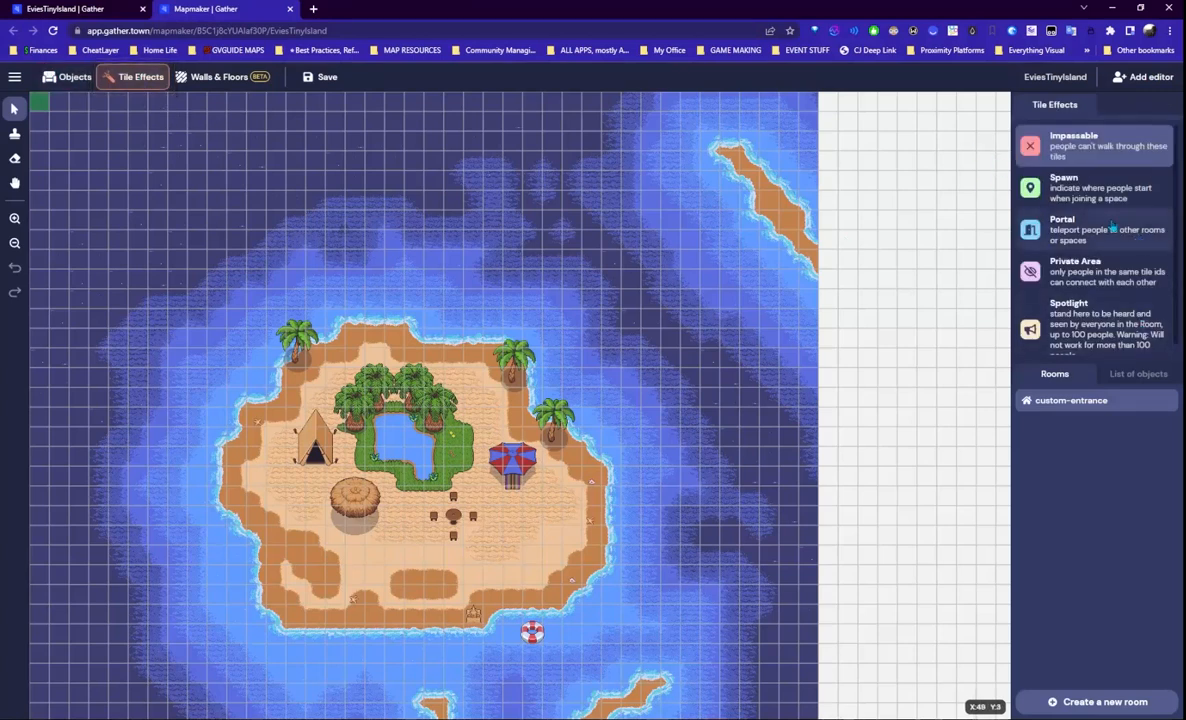
- Place a Spawn tile on the sand below the table, then pick the Eraser and Impassable
click(1150, 196)
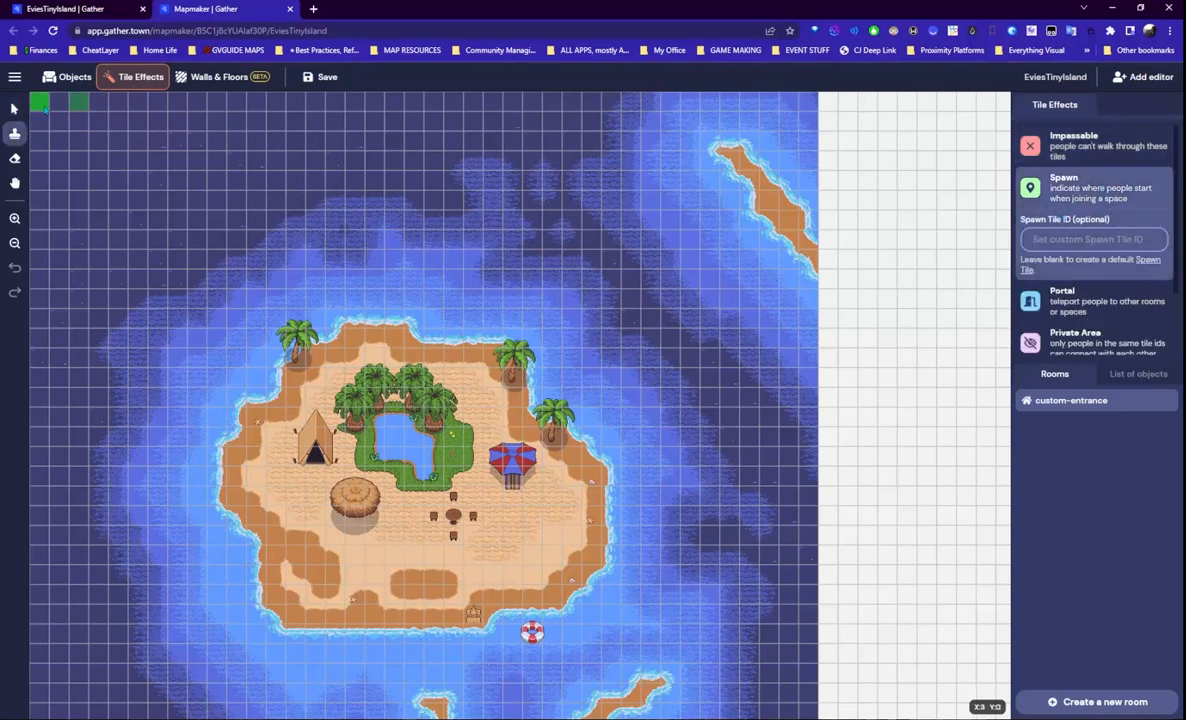
click(420, 557)
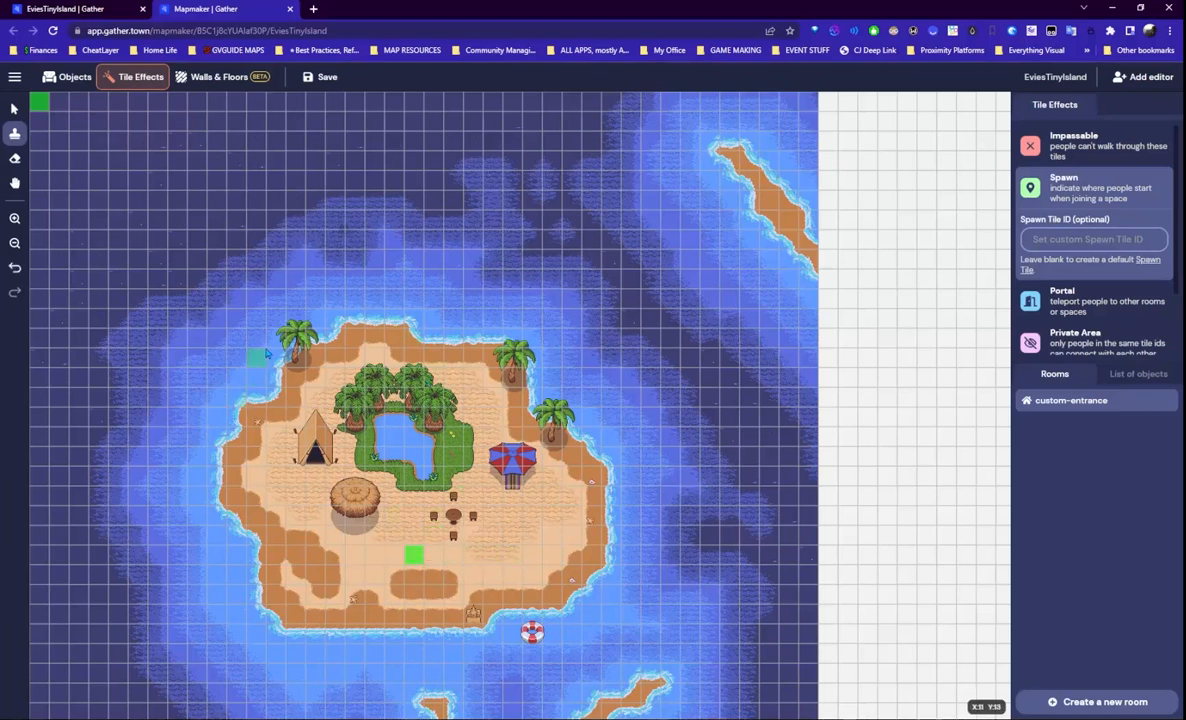
click(15, 158)
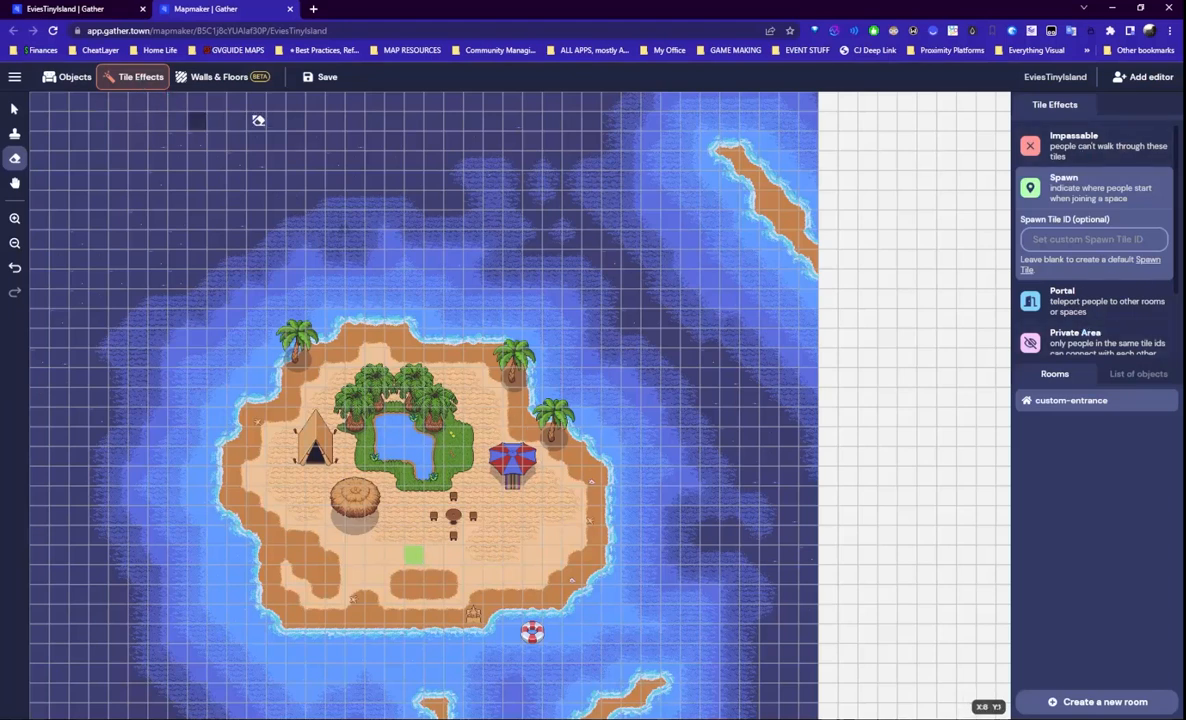
click(1090, 146)
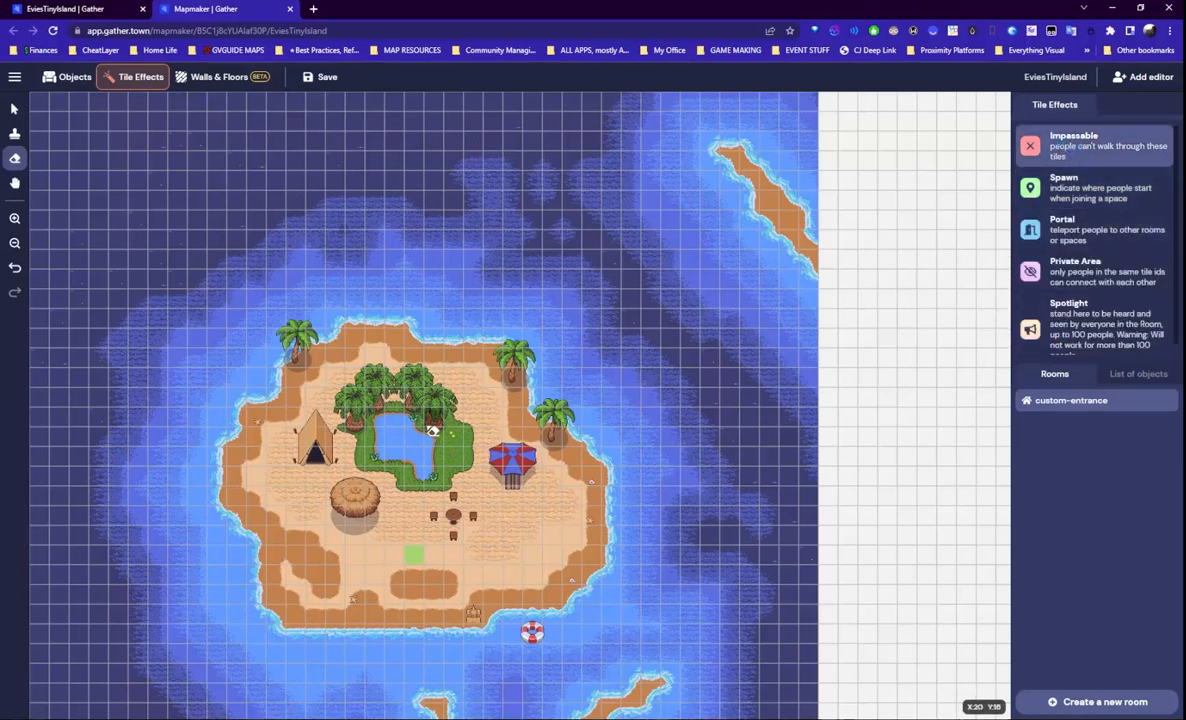
- Paint impassable tiles on the oasis palms, the tent, the round hut and the round table
click(14, 108)
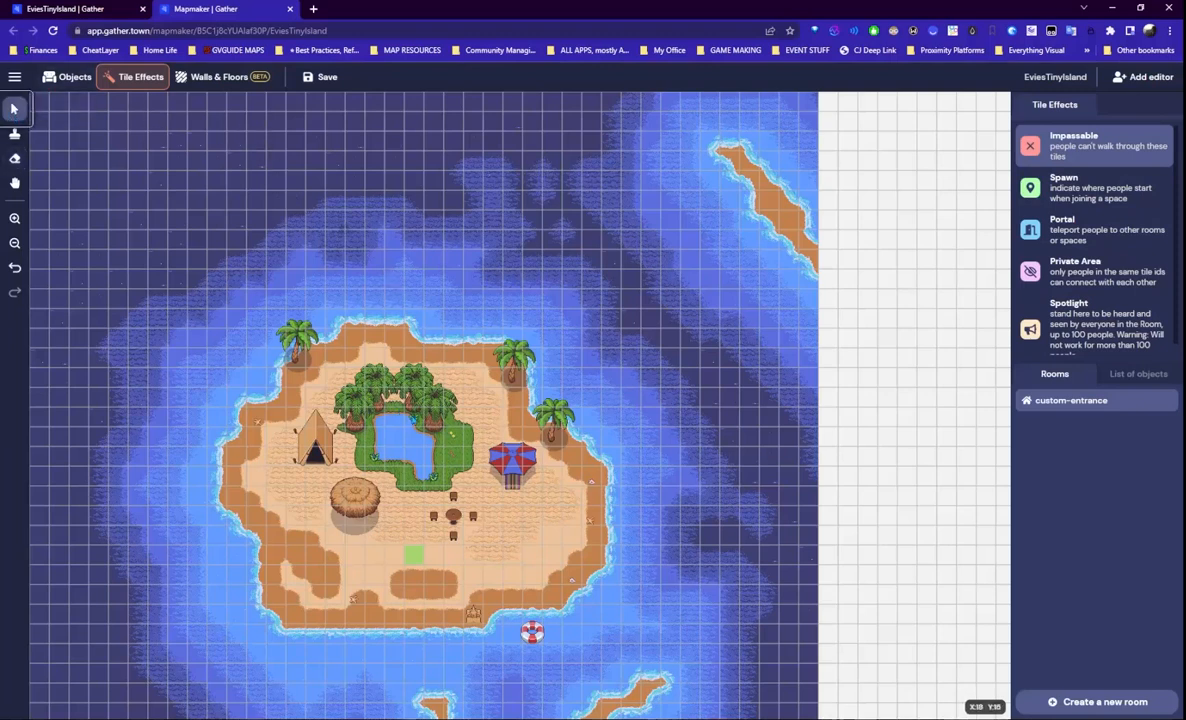
click(14, 133)
click(432, 418)
click(414, 402)
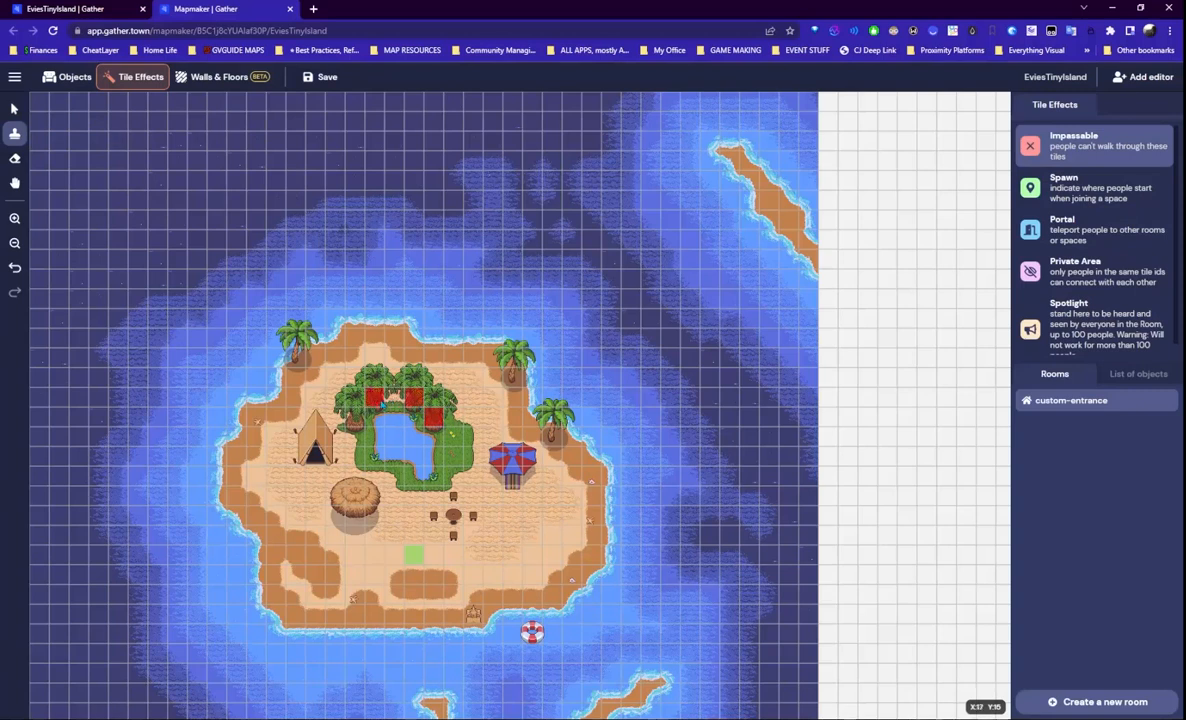
click(355, 416)
click(316, 437)
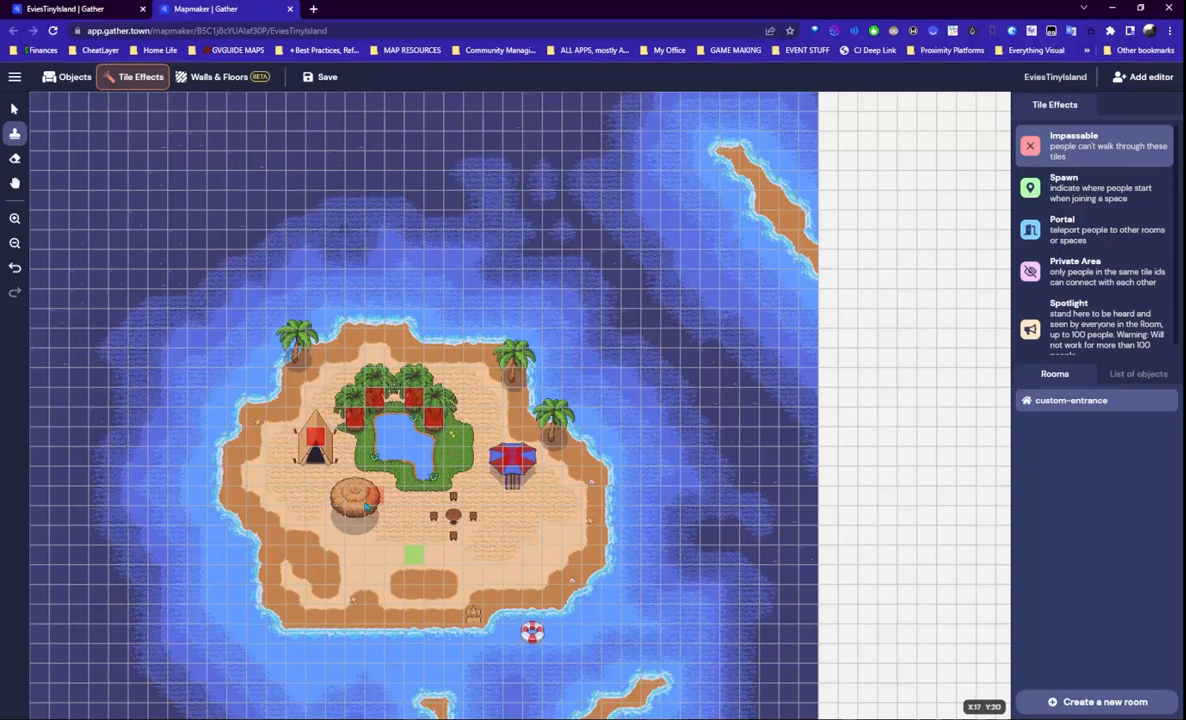
click(355, 495)
click(453, 516)
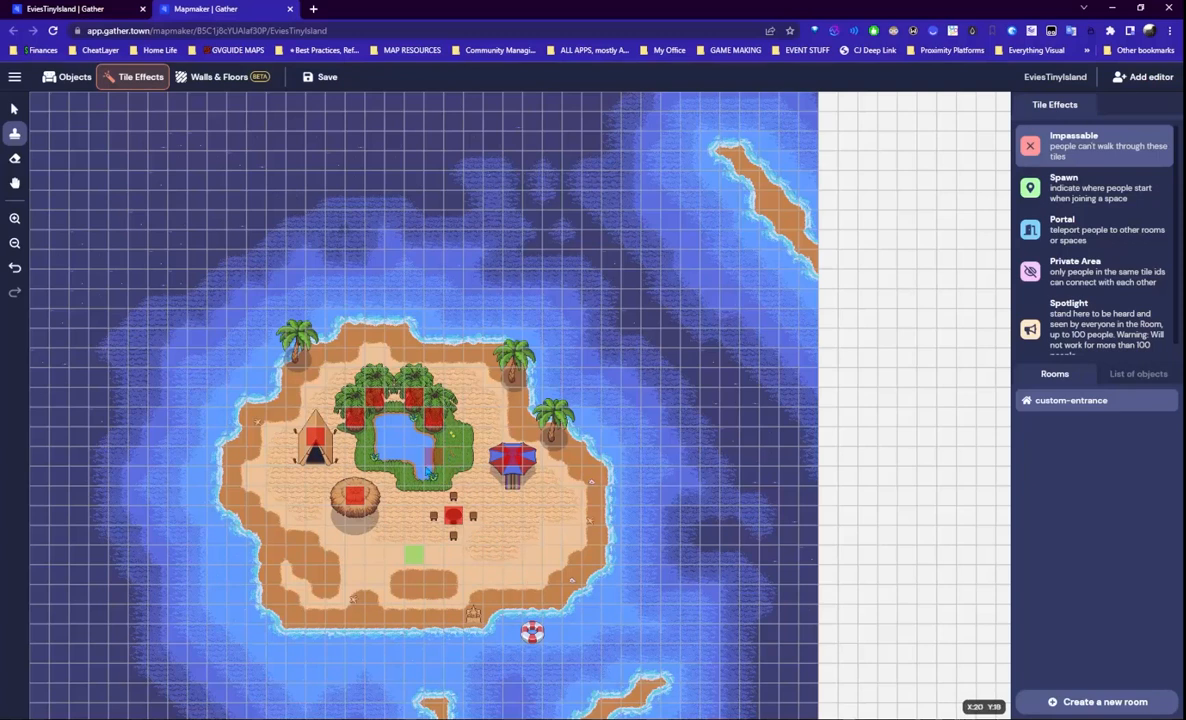
- Undo the stray pond tiles, block the right, upper-right and top-left palms, and save the map
drag(420, 459, 417, 440)
click(397, 438)
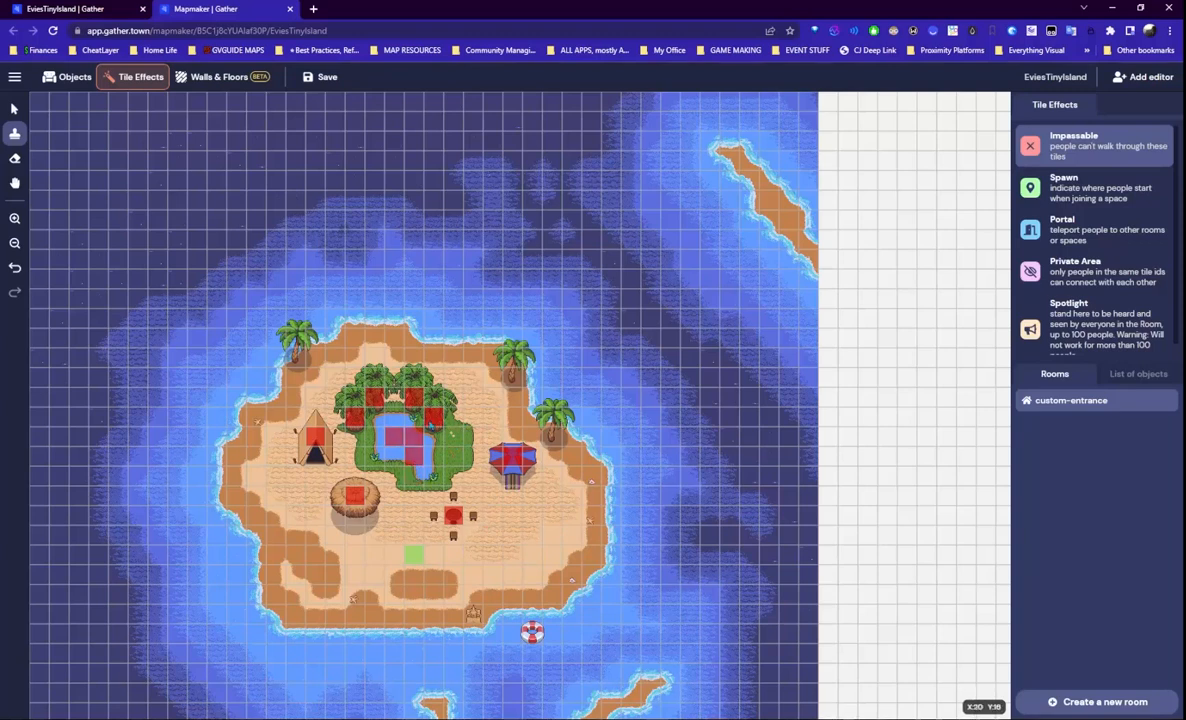
key(ctrl+z)
key(ctrl+z)
key(ctrl+z)
key(ctrl+z)
key(ctrl+z)
key(ctrl+z)
click(552, 435)
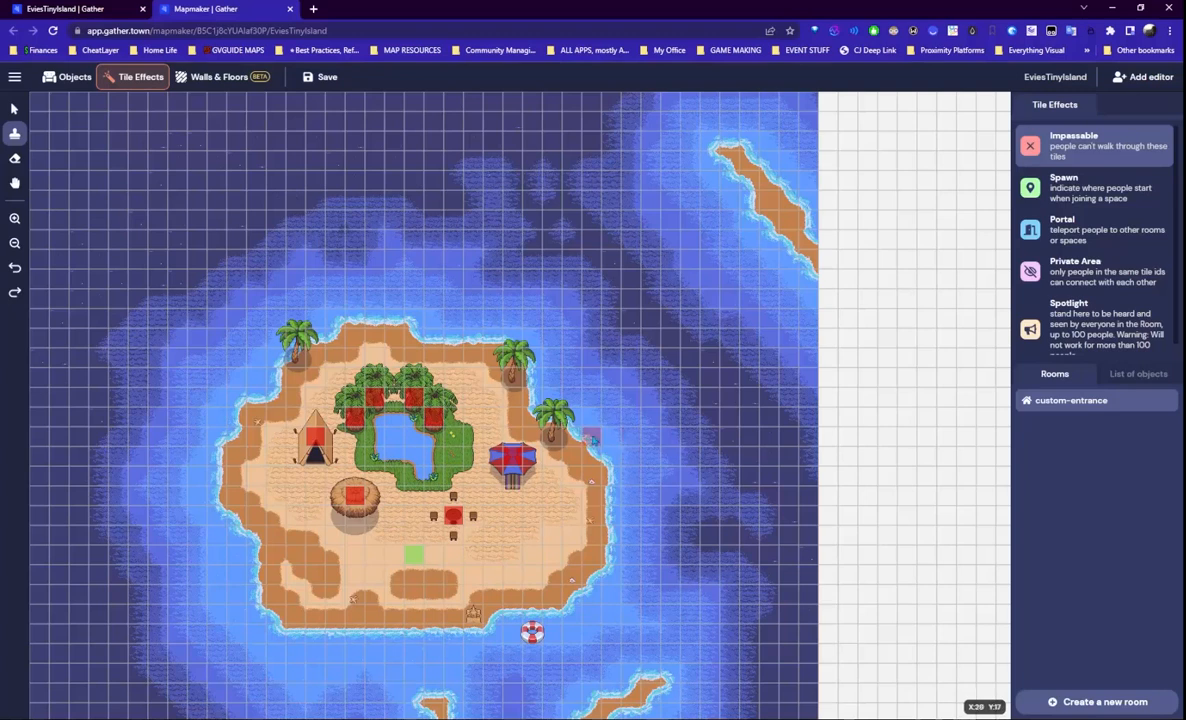
click(509, 371)
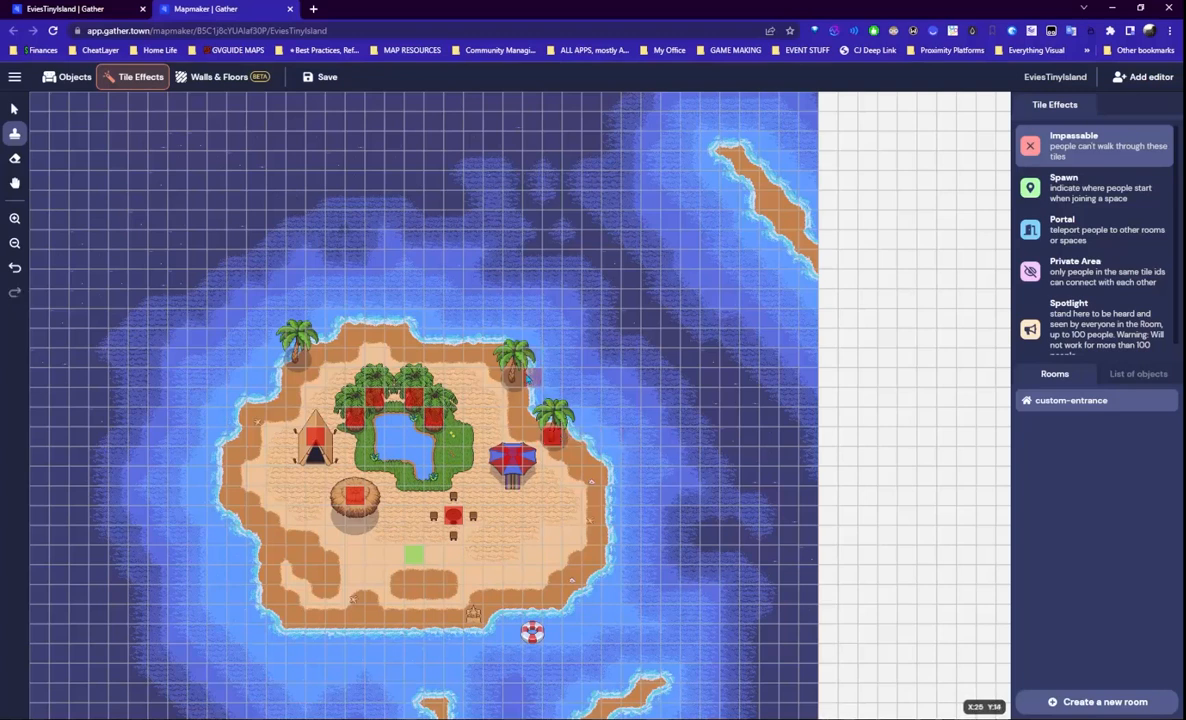
click(292, 354)
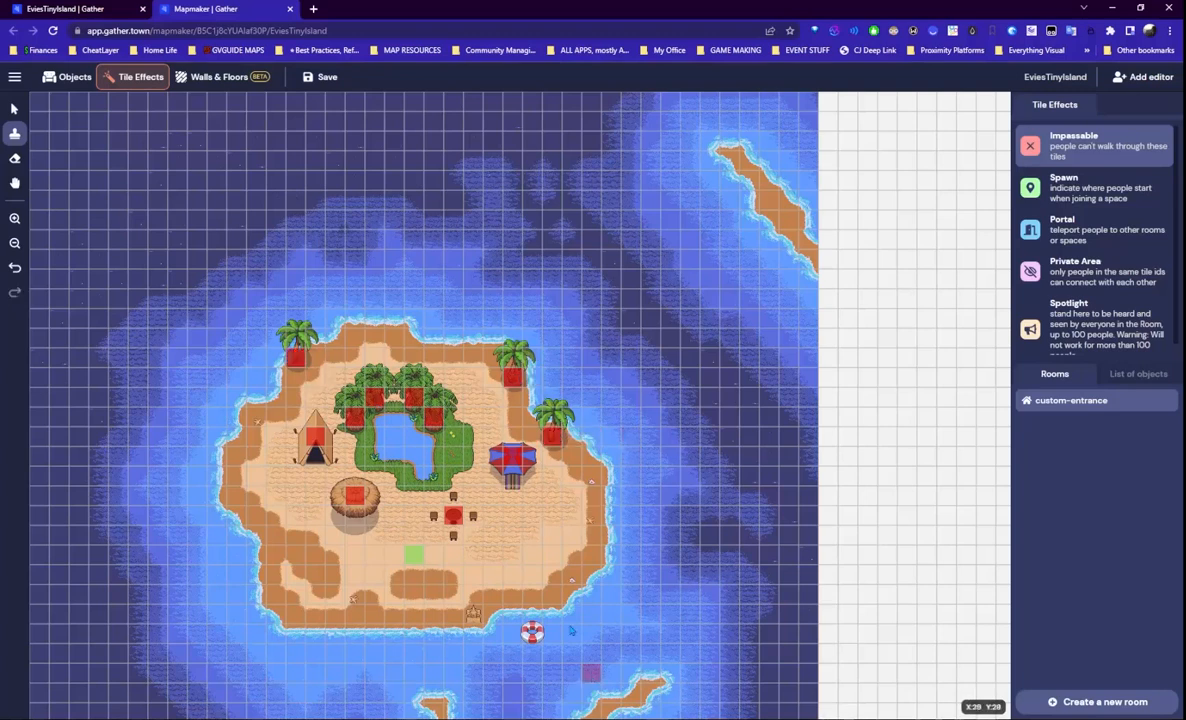
scroll(572, 588, down, 2)
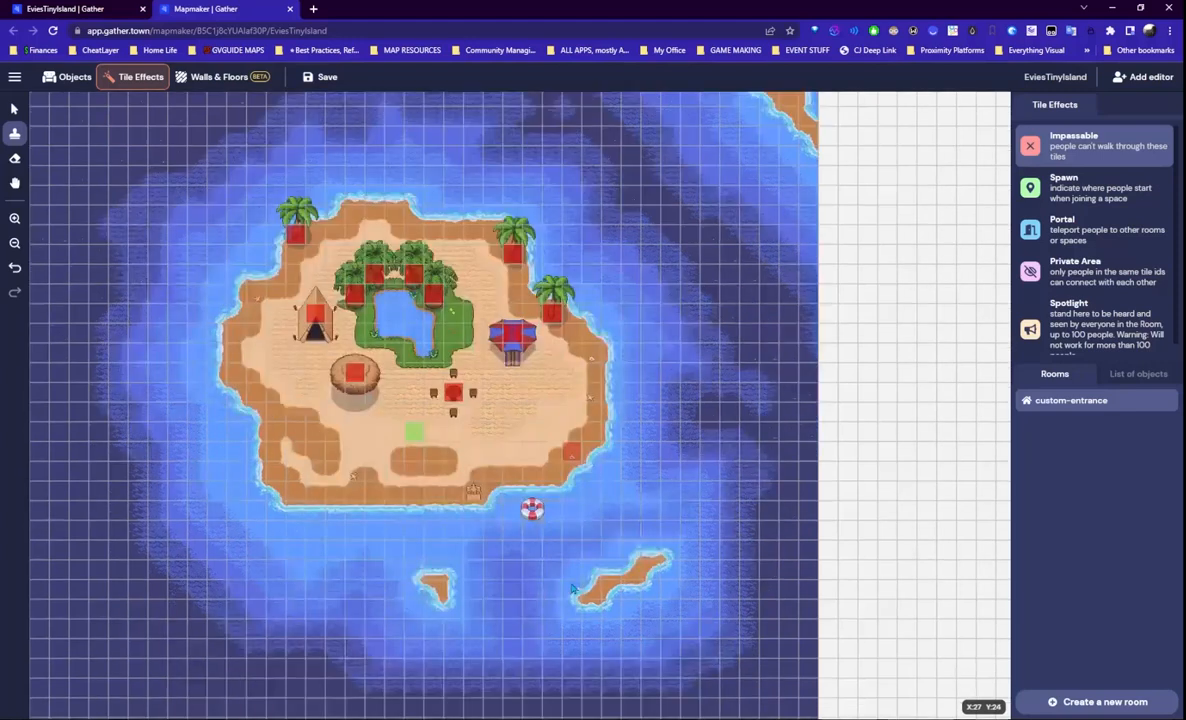
click(320, 77)
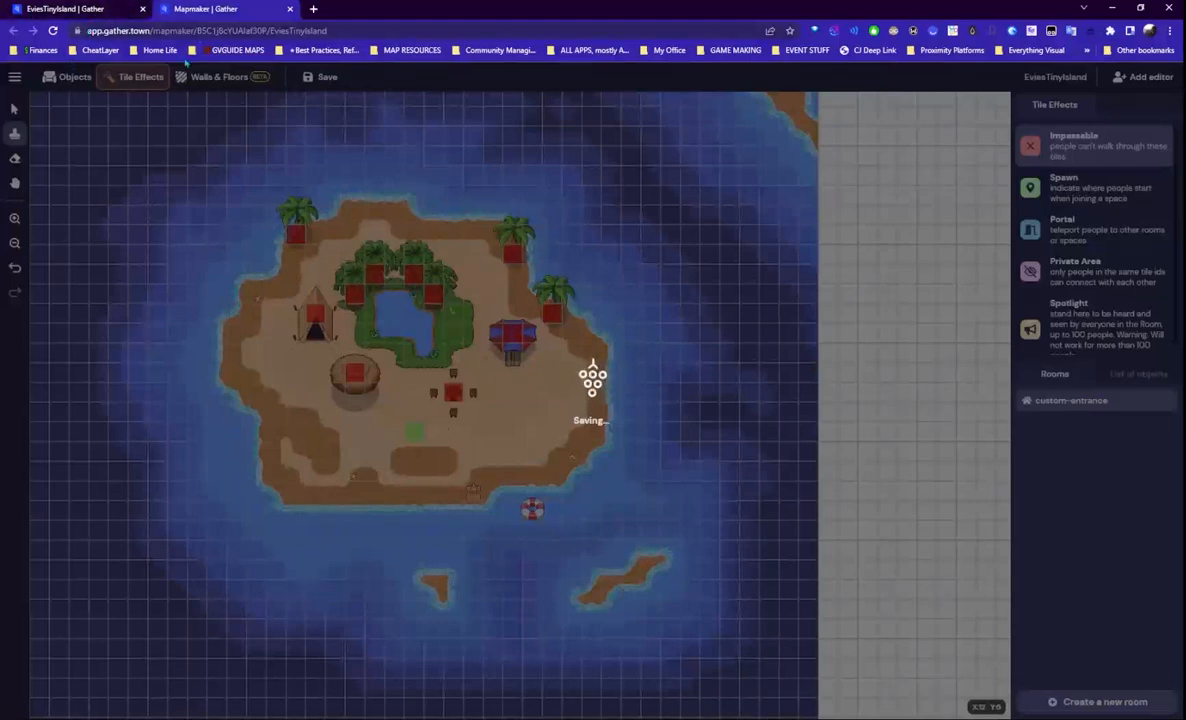
- Reload the island space, join it and respawn the avatar at the spawn tile
click(72, 13)
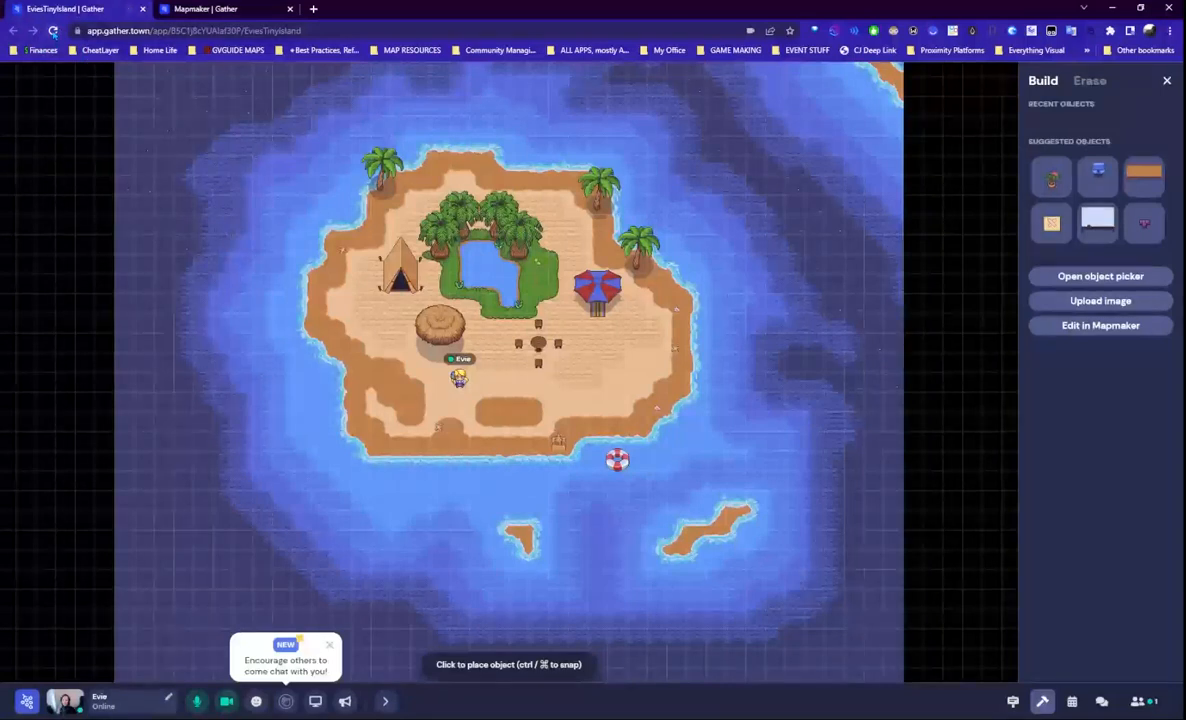
click(53, 31)
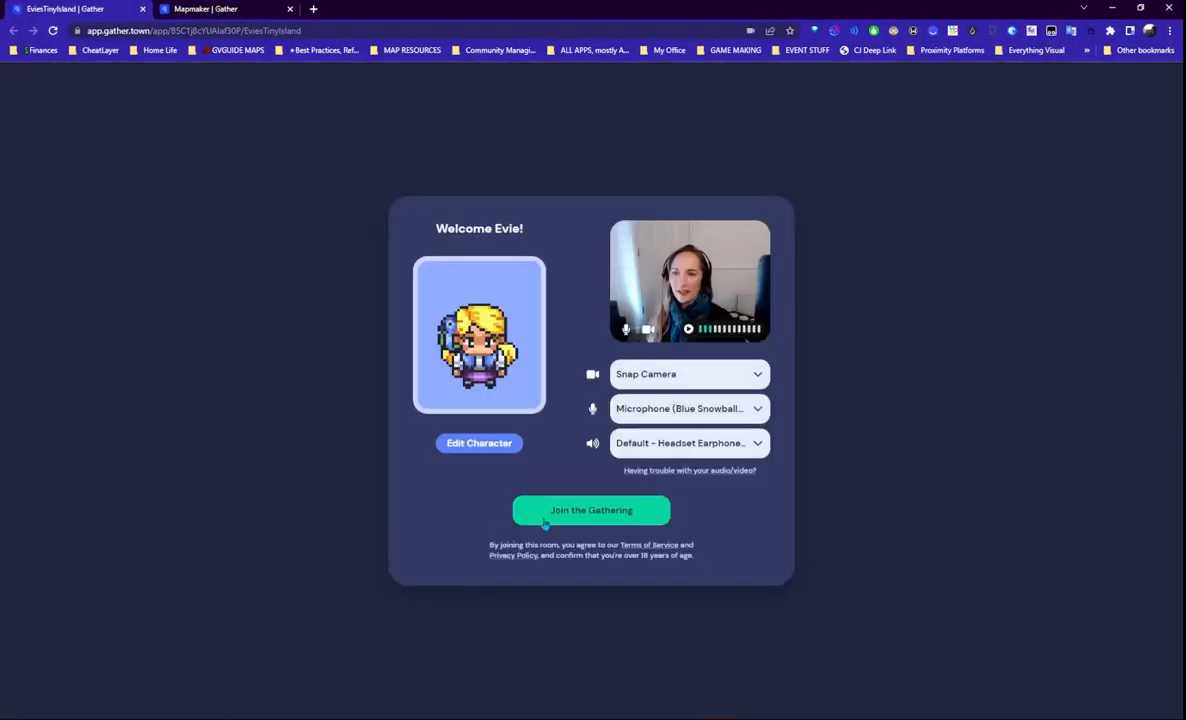
click(616, 511)
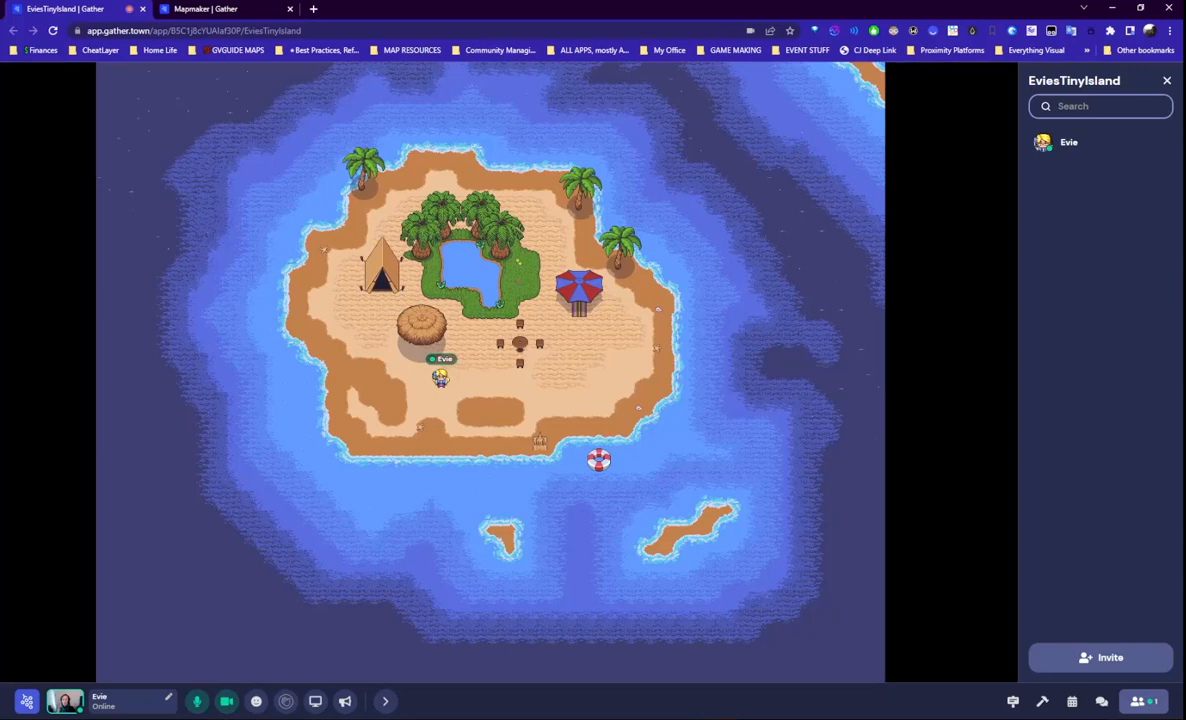
click(108, 704)
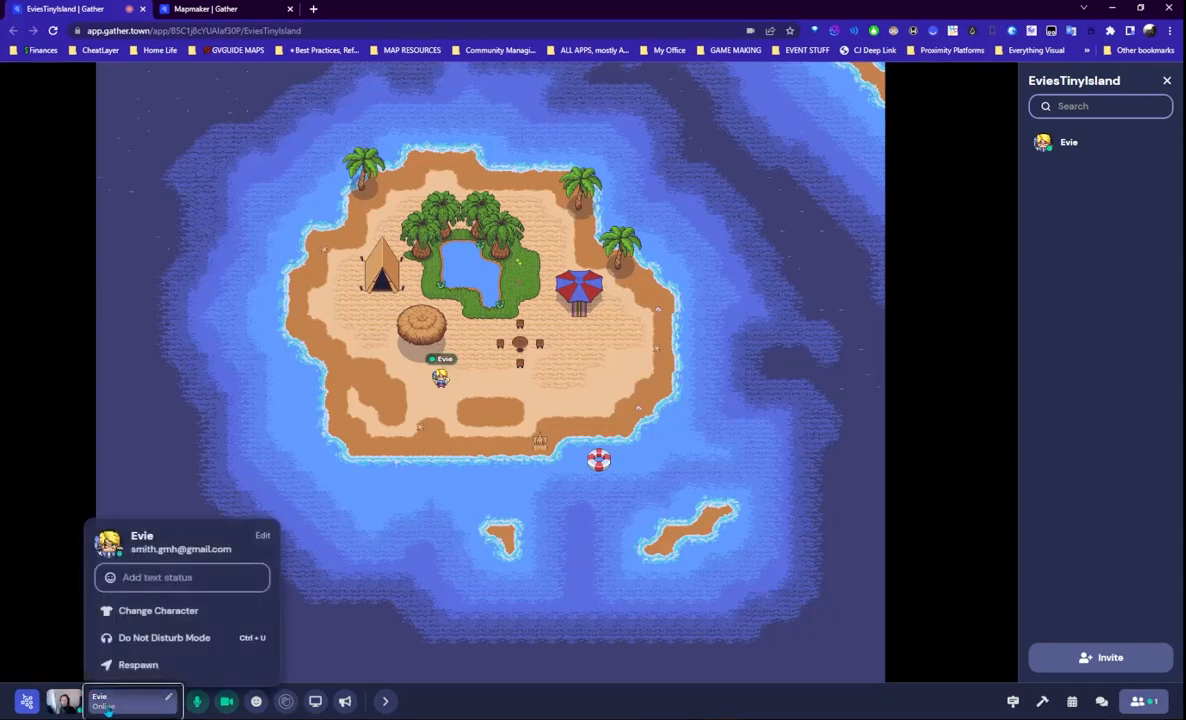
click(137, 666)
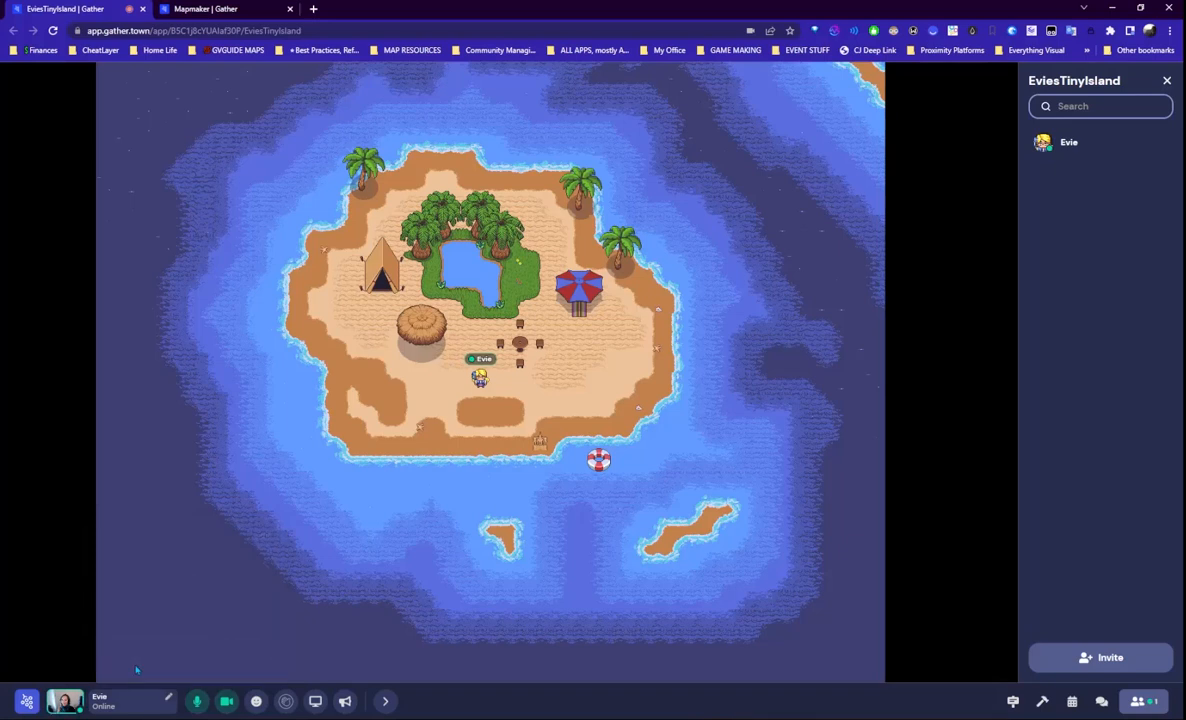
- Walk the avatar past the palms, umbrella, tent and table to test the blocked tiles, then return to Tiled
key(Up)
key(Up)
key(Up)
key(Right)
key(Up)
key(Up)
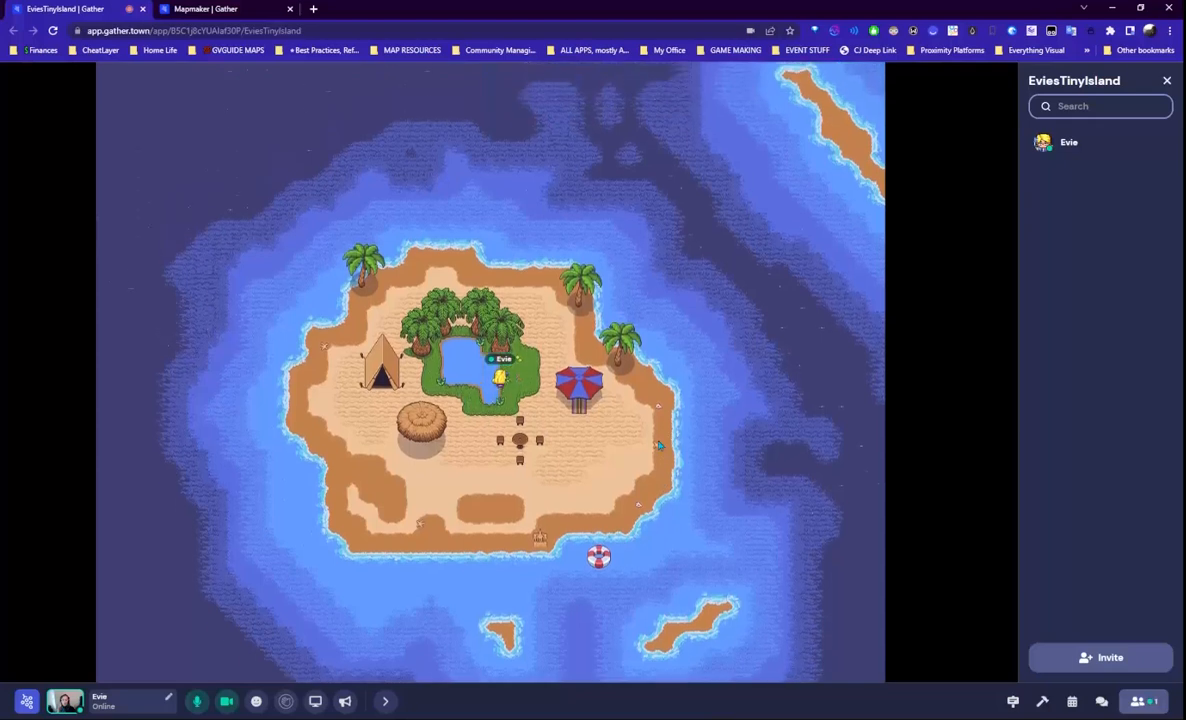
key(Up)
key(Right)
key(Up)
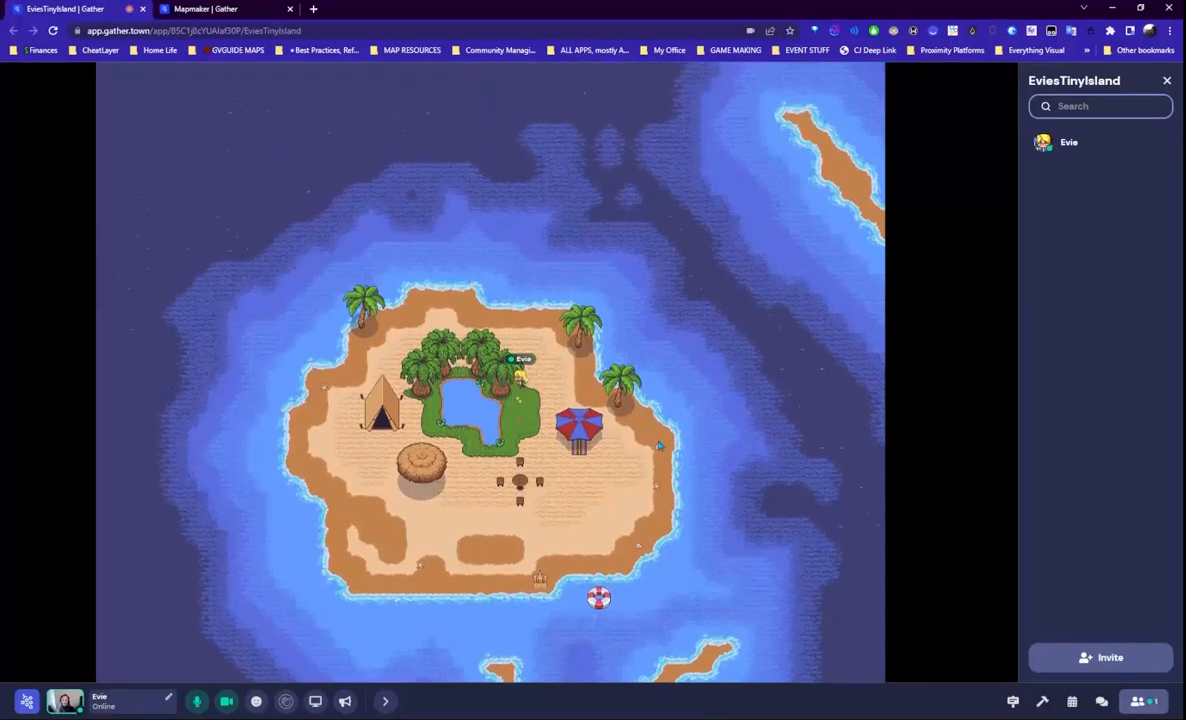
key(Right)
key(Right)
key(Down)
key(Down)
key(Down)
key(Down)
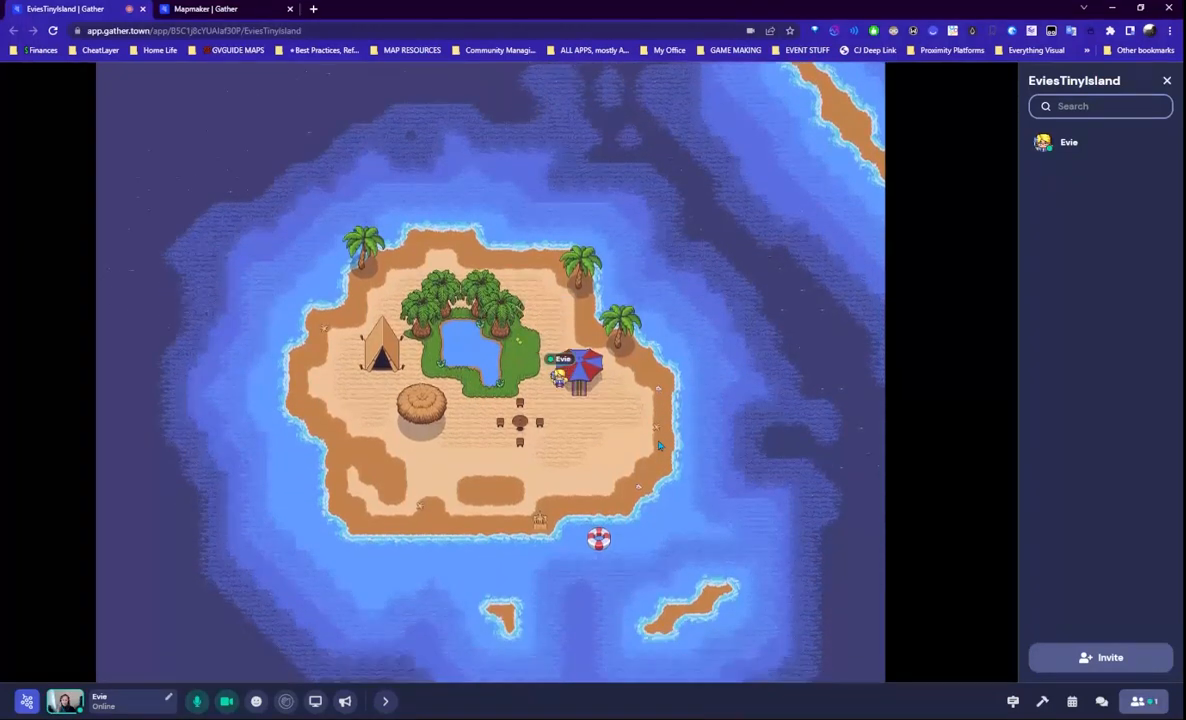
key(Left)
key(Up)
key(Up)
key(Up)
key(Up)
key(Up)
key(Left)
key(Left)
key(Left)
key(Left)
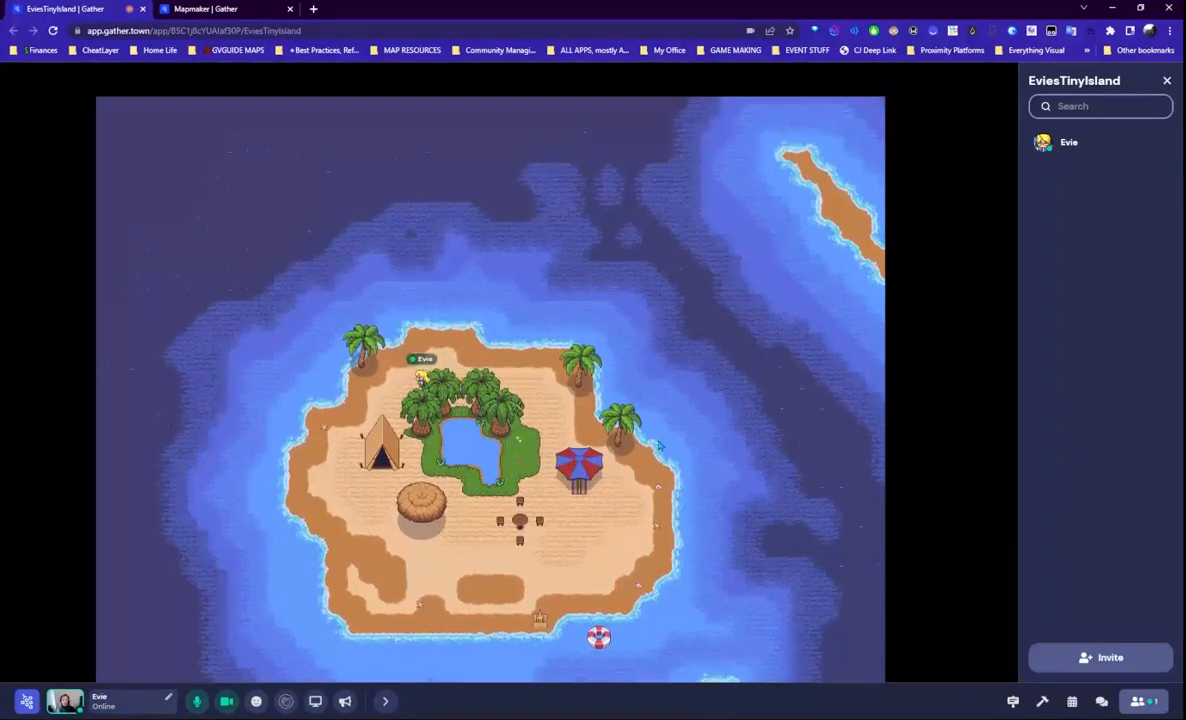
key(Left)
key(Left)
key(Left)
key(Right)
key(Right)
key(Right)
key(Right)
key(Right)
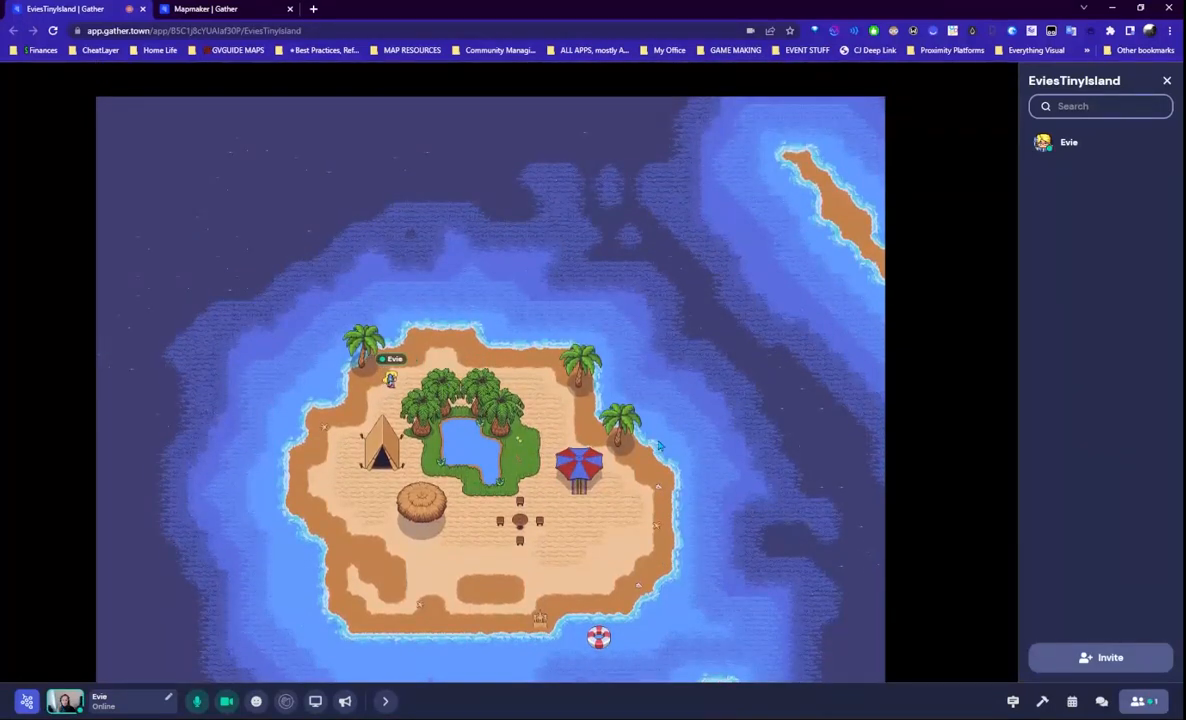
key(Right)
key(Right)
key(Right)
key(Right)
key(Down)
key(Down)
key(Down)
key(Down)
key(Down)
key(Down)
key(Down)
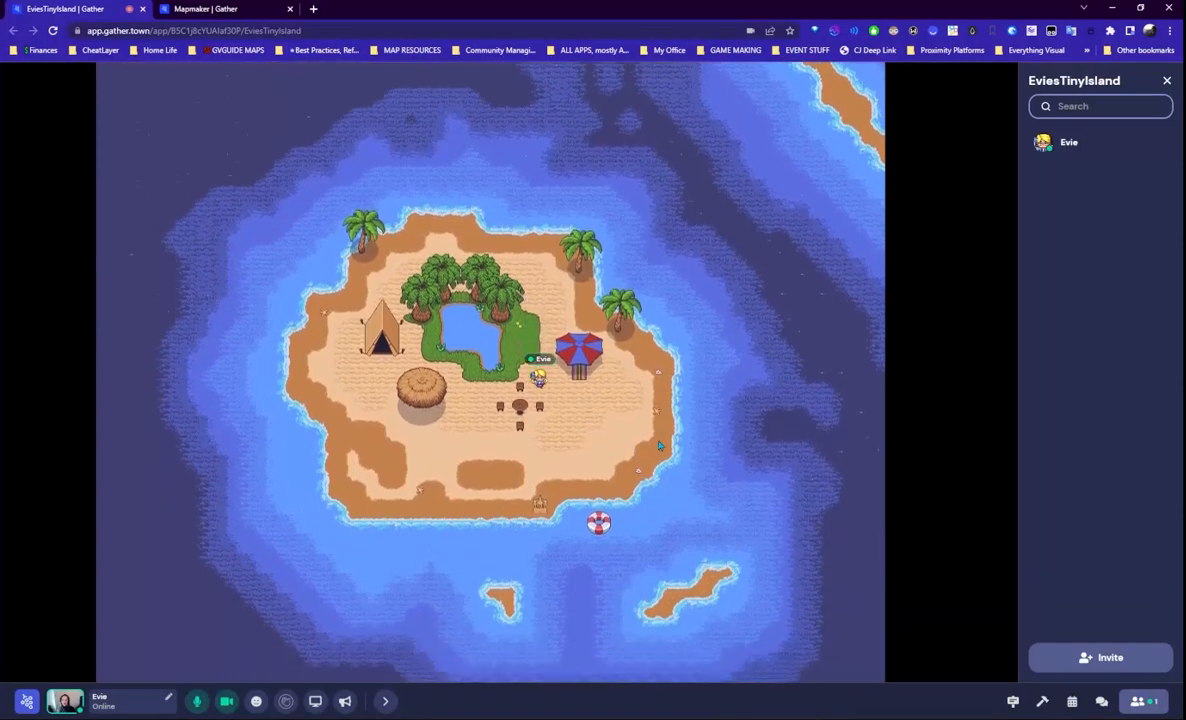
key(Up)
key(Up)
key(Up)
key(Up)
key(Up)
key(Up)
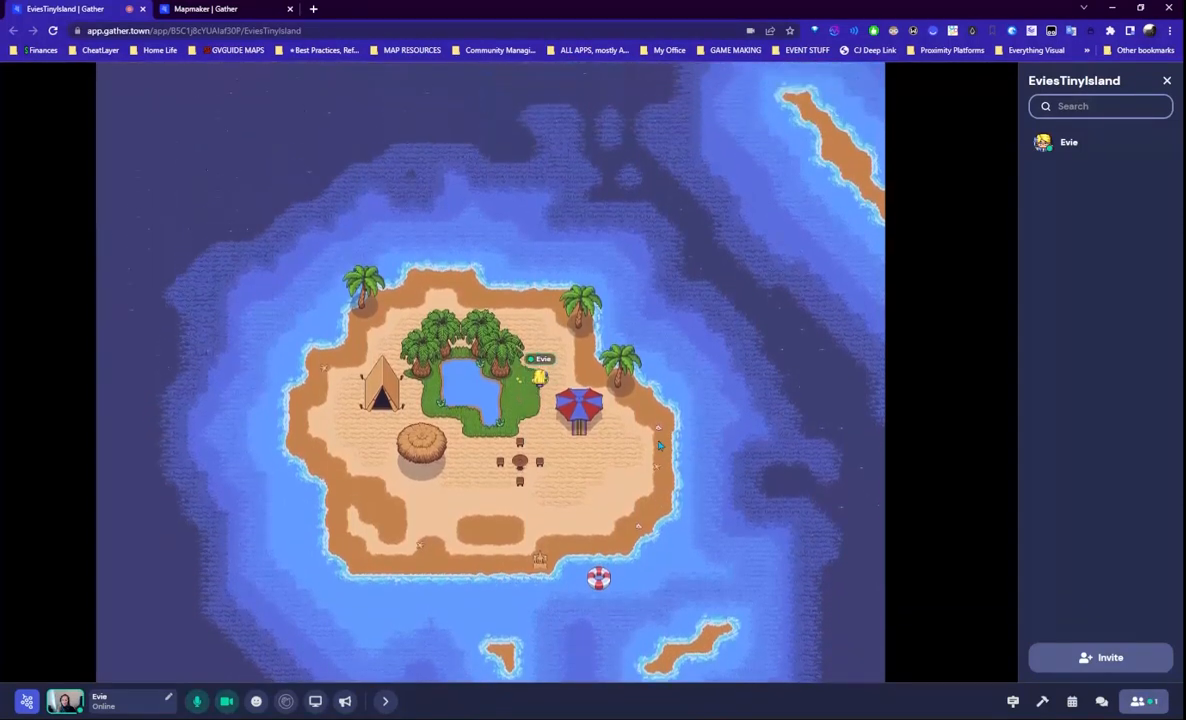
key(Left)
key(Left)
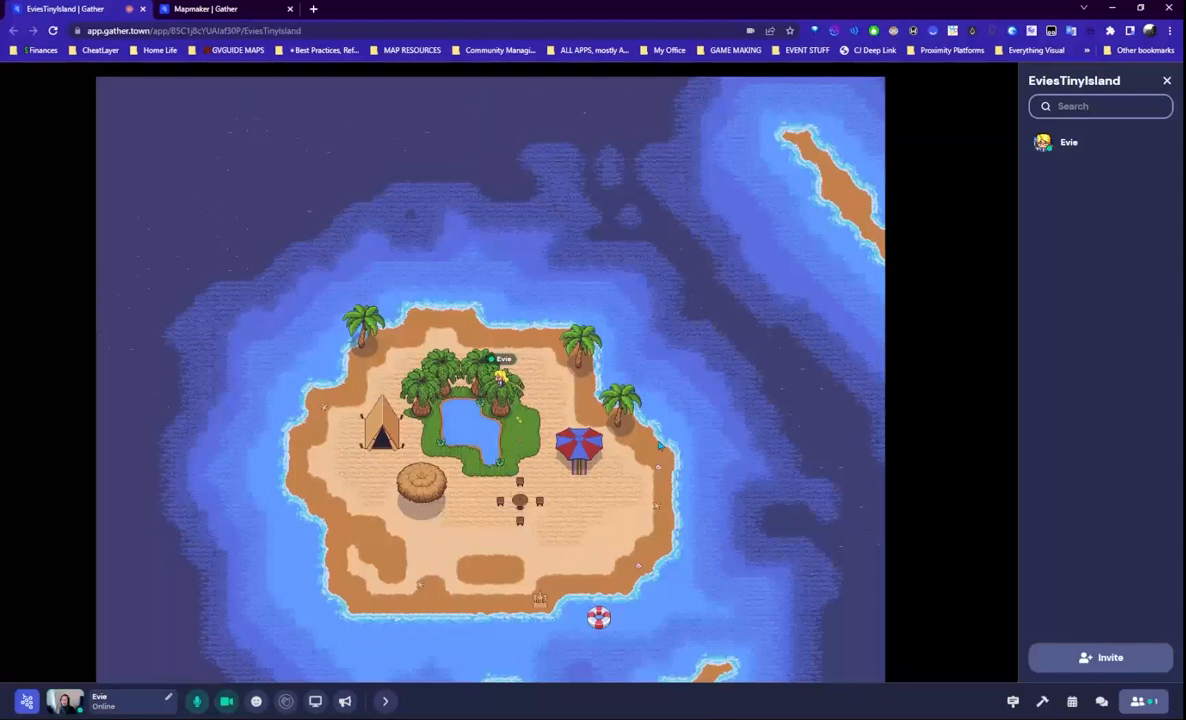
key(Left)
key(Left)
key(Left)
key(Left)
key(Left)
key(Down)
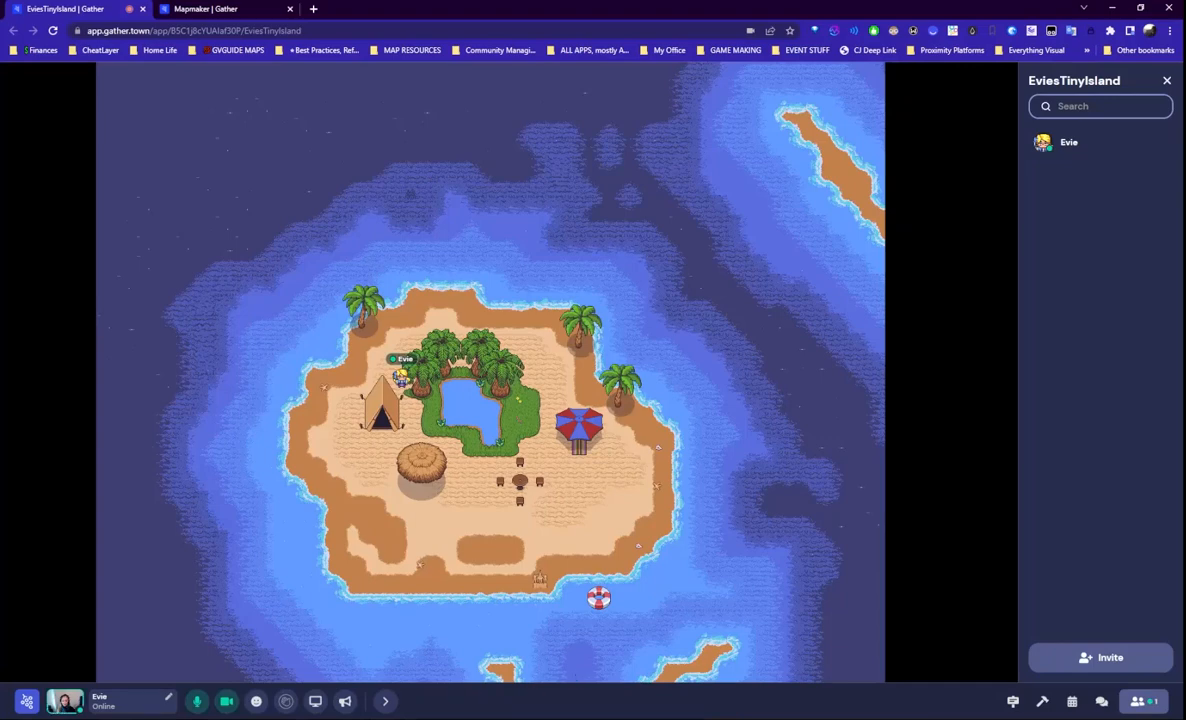
click(398, 716)
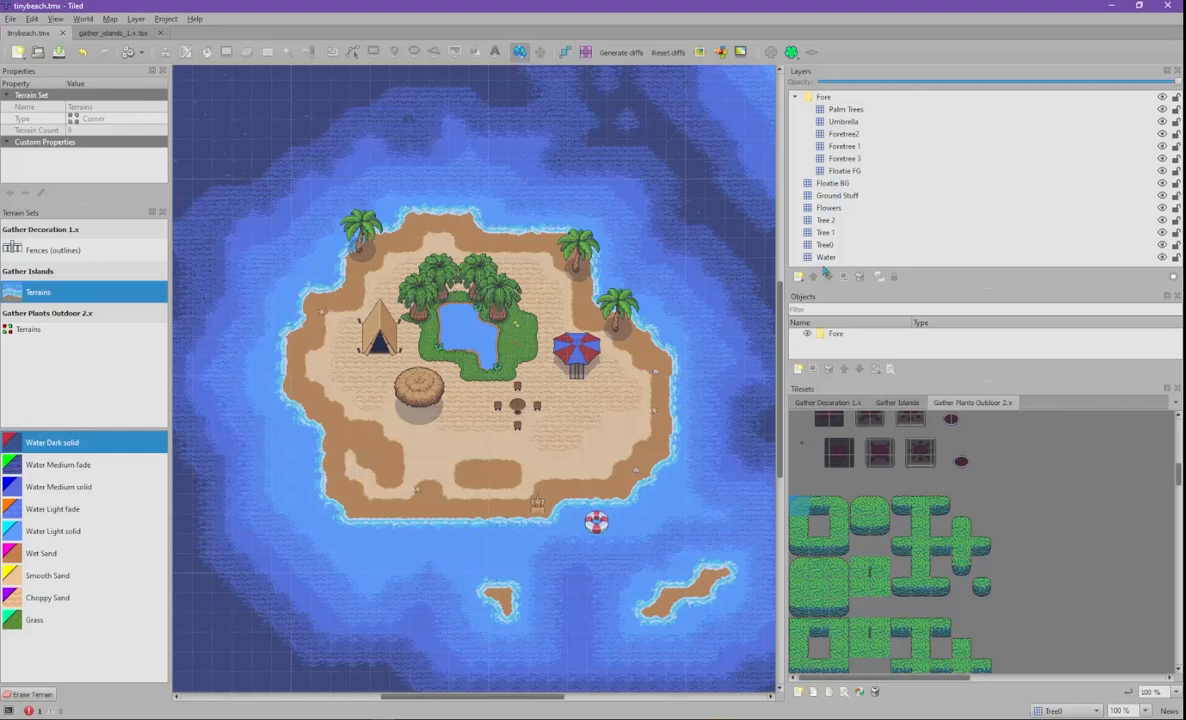
- Hide every layer except the Fore group so only the foreground is visible
click(835, 183)
click(843, 257)
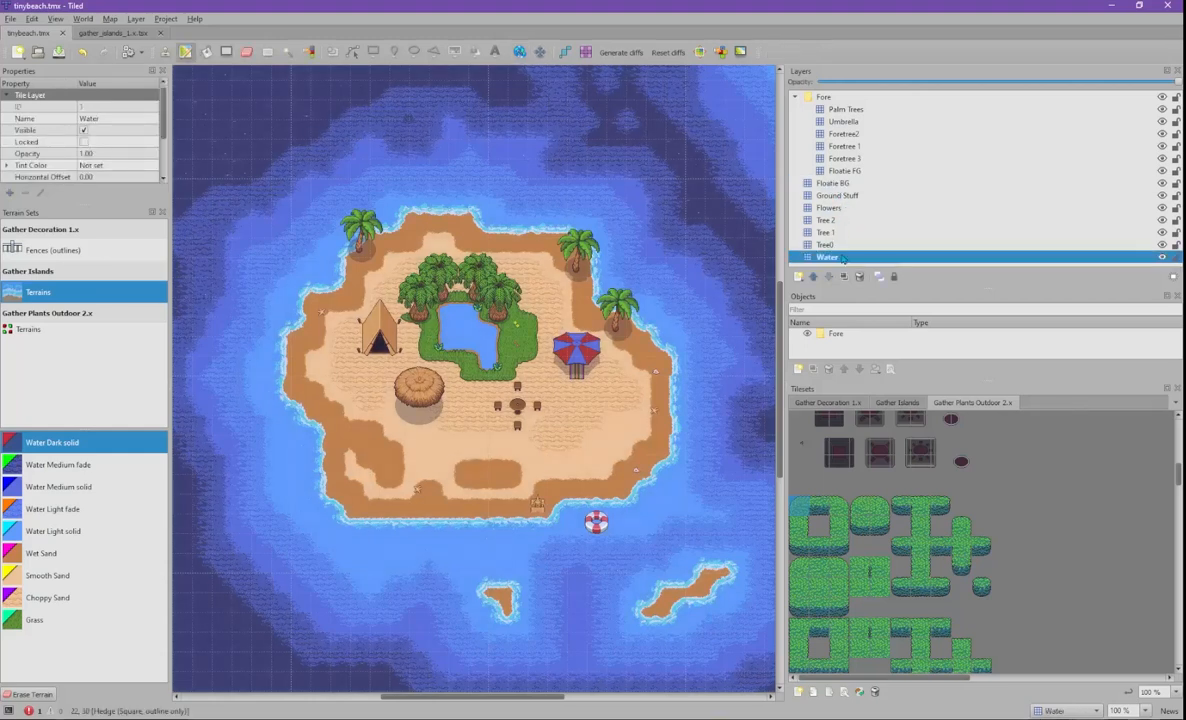
click(840, 184)
click(840, 196)
click(838, 208)
click(837, 220)
click(837, 233)
click(842, 257)
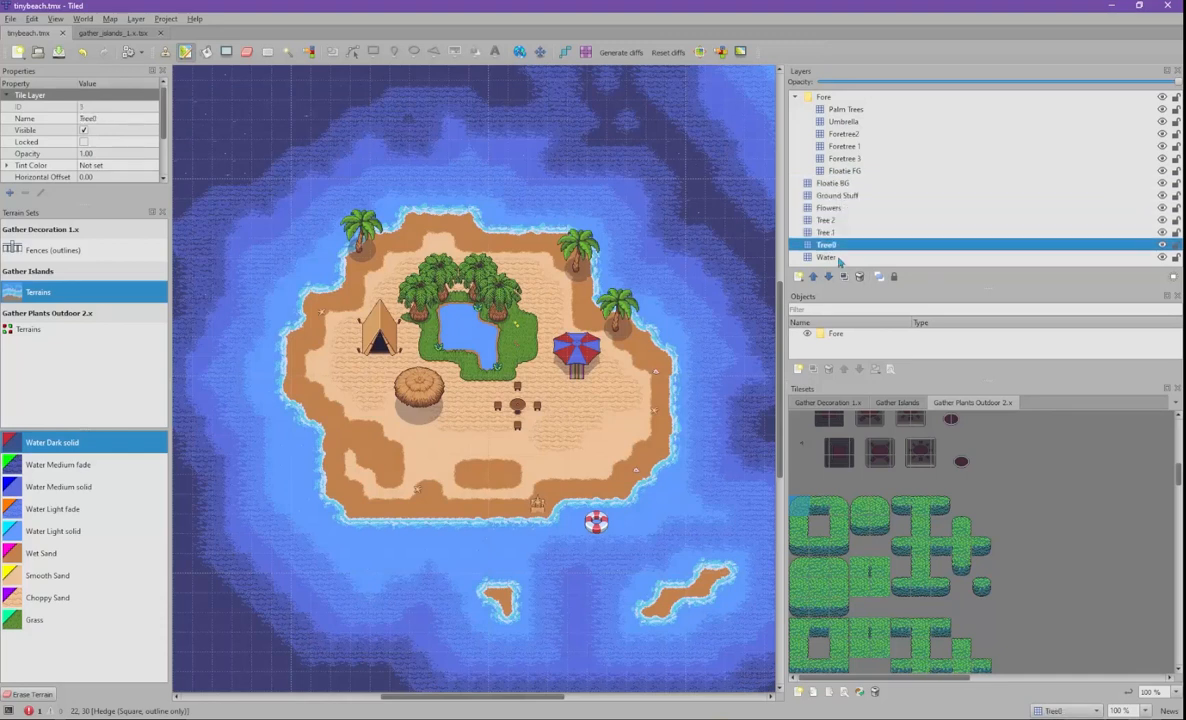
click(826, 98)
right_click(827, 99)
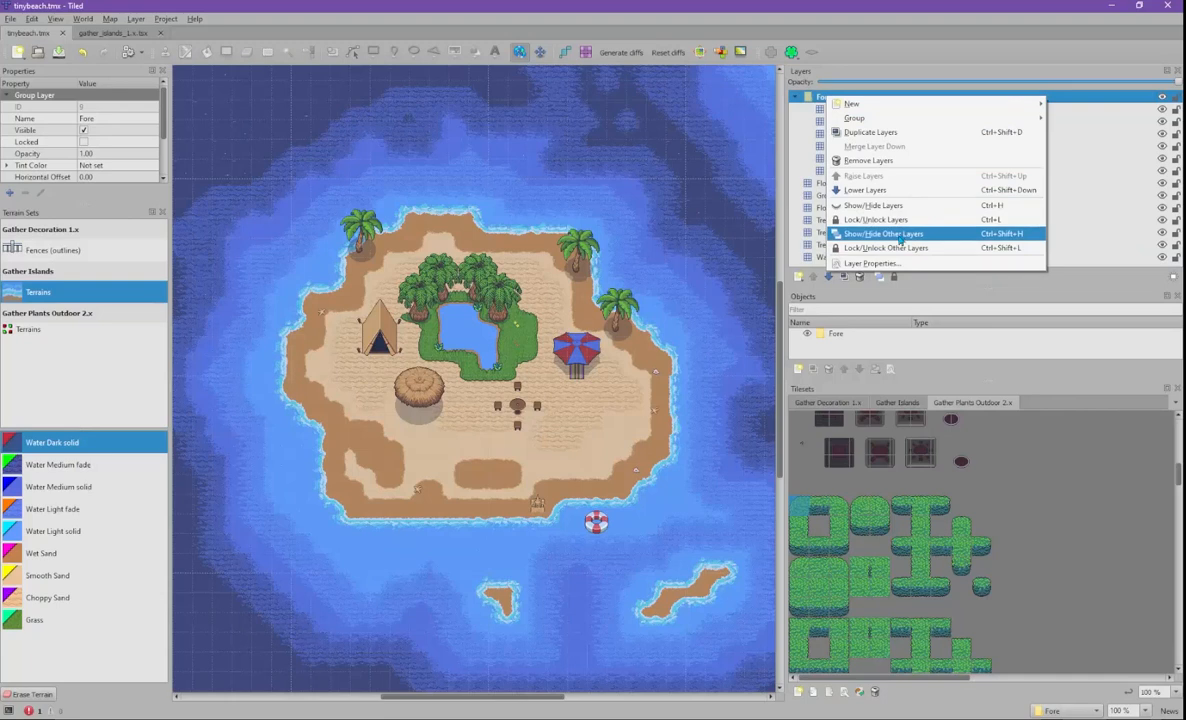
click(900, 236)
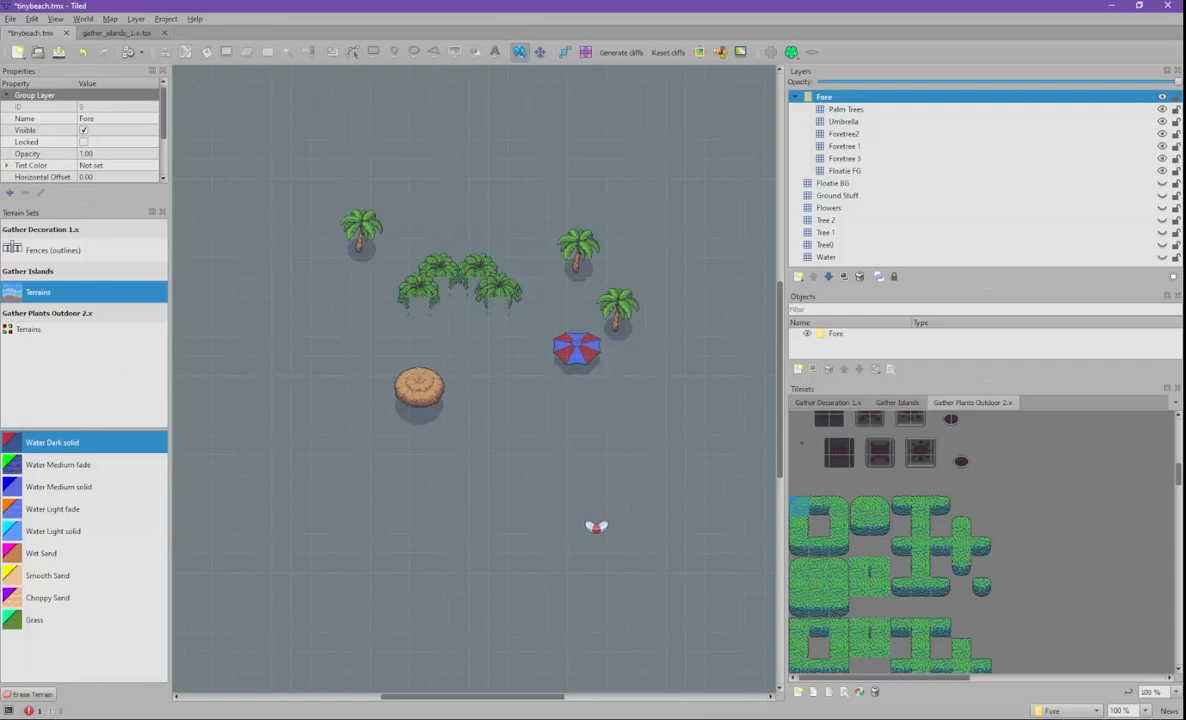
- Export the visible foreground as tinybeach1FG.png, then go back to the Gather window
click(9, 19)
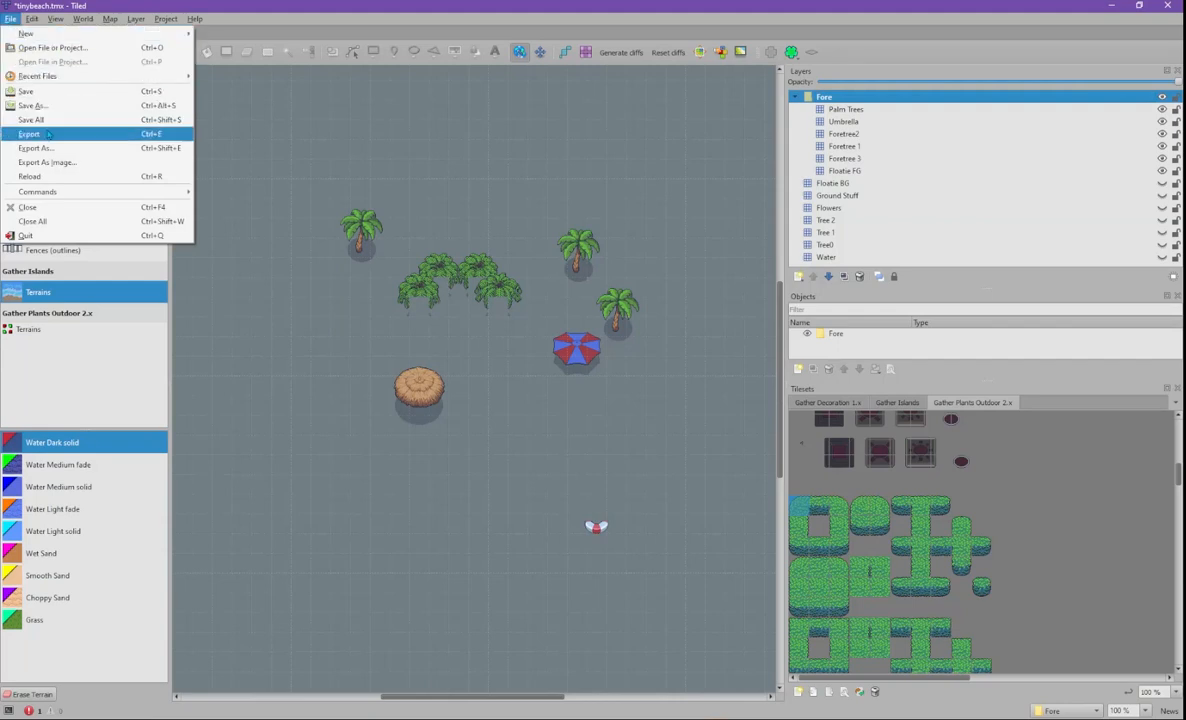
click(56, 162)
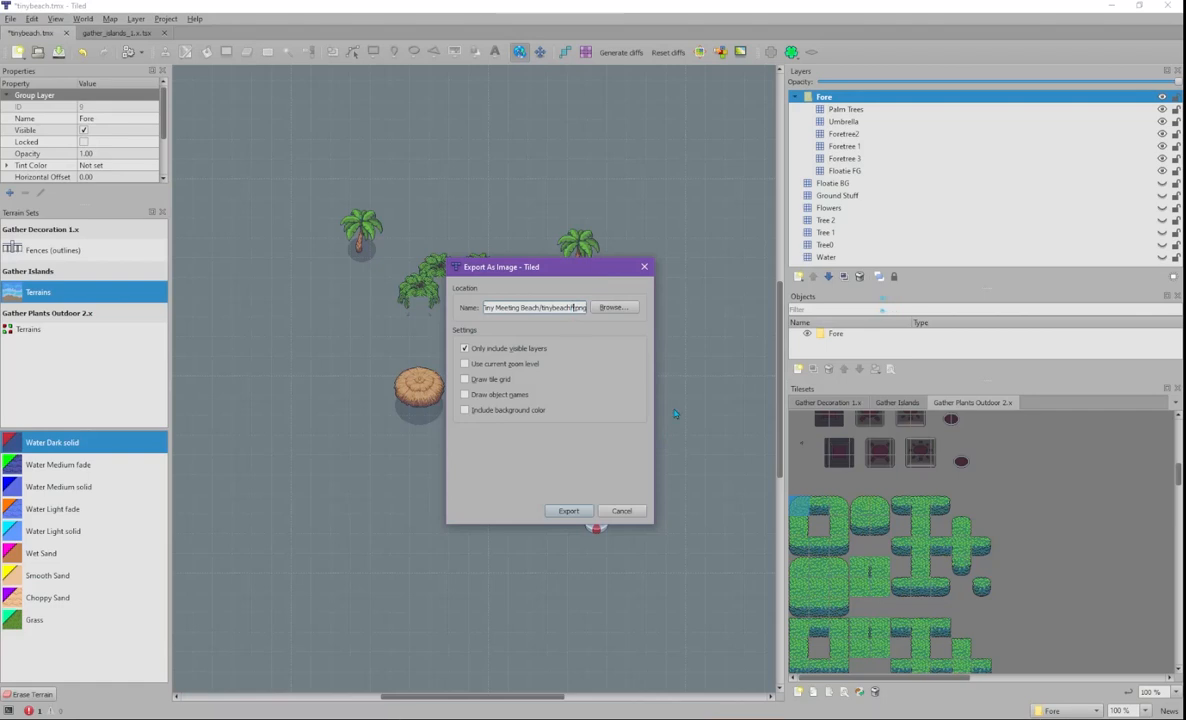
text(G)
key(Right)
key(Right)
key(Right)
key(Right)
key(Right)
key(Right)
click(568, 511)
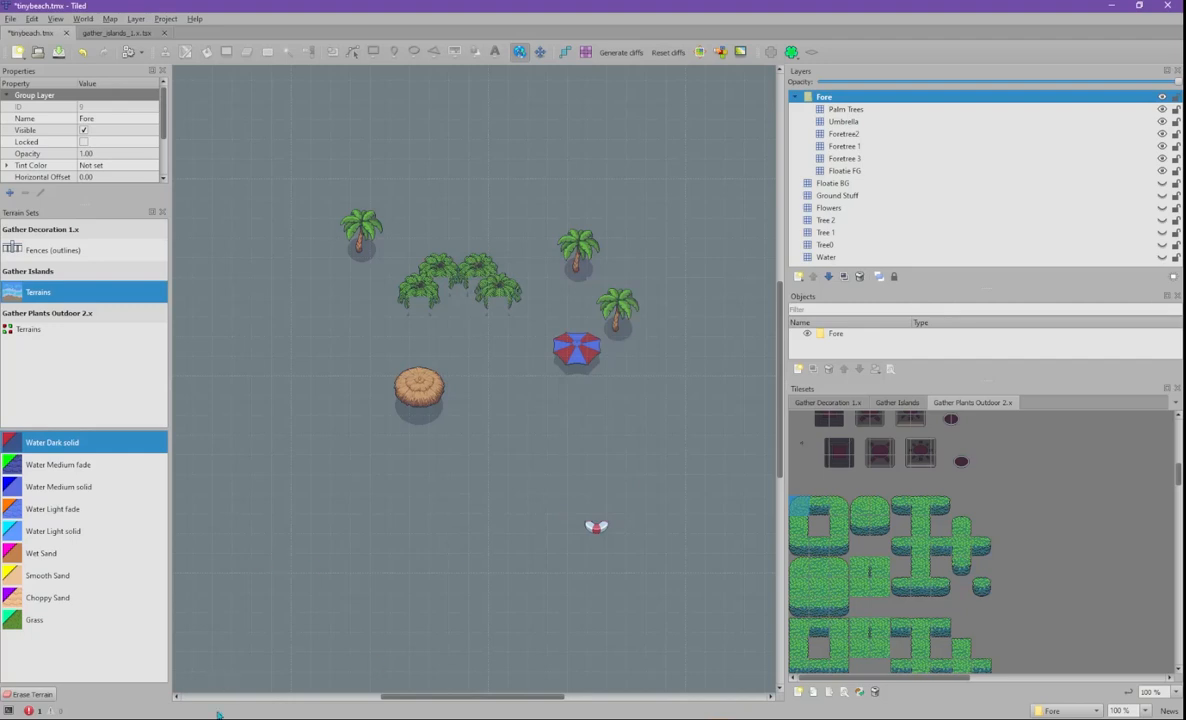
mouse_move(300, 718)
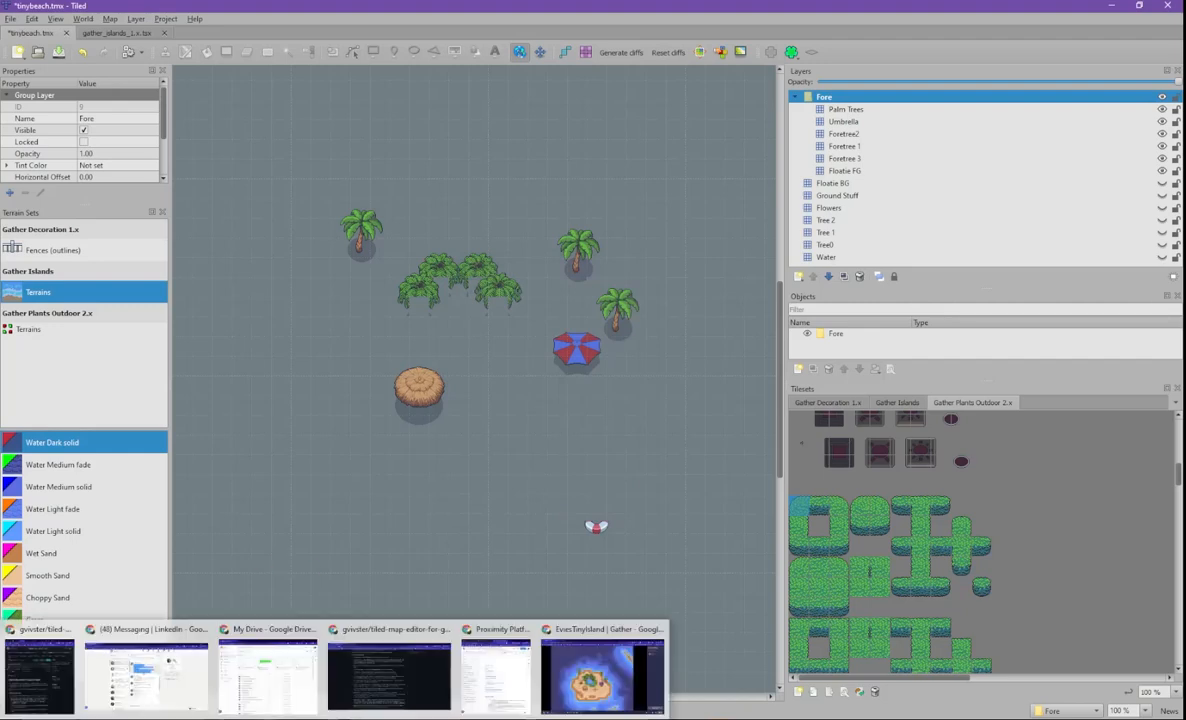
click(600, 696)
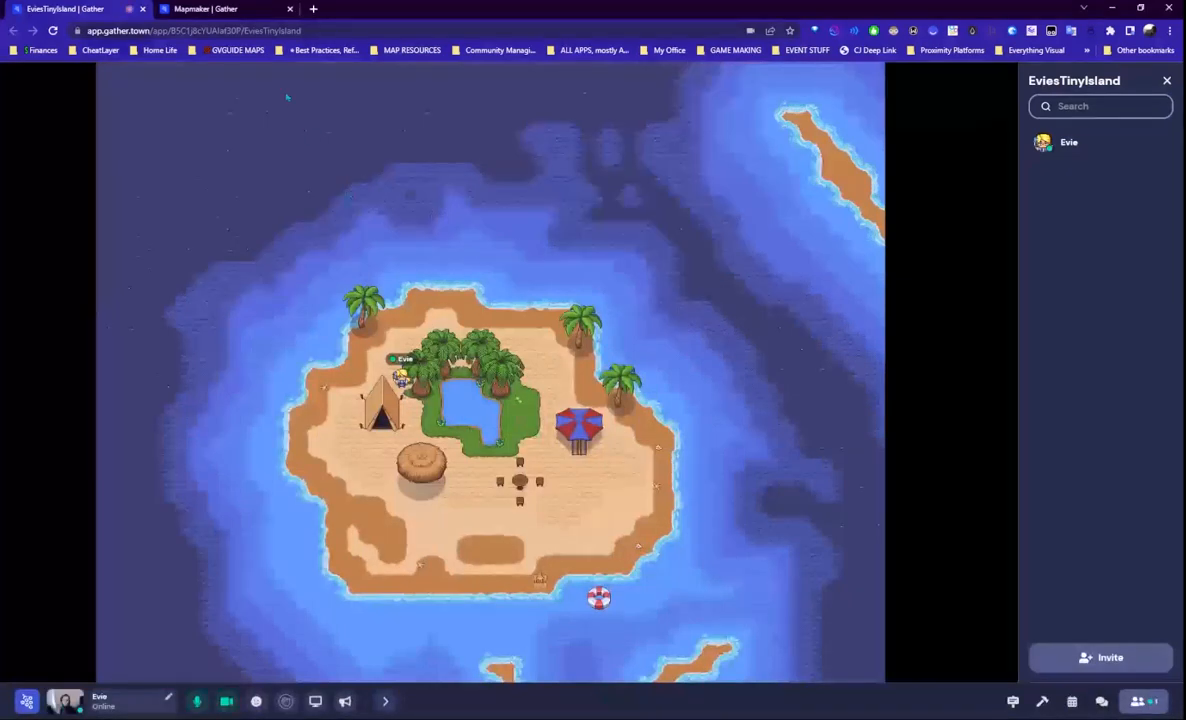
- Dismiss the Mapmaker error and upload tinybeach1FG.png as the island map's foreground
click(205, 8)
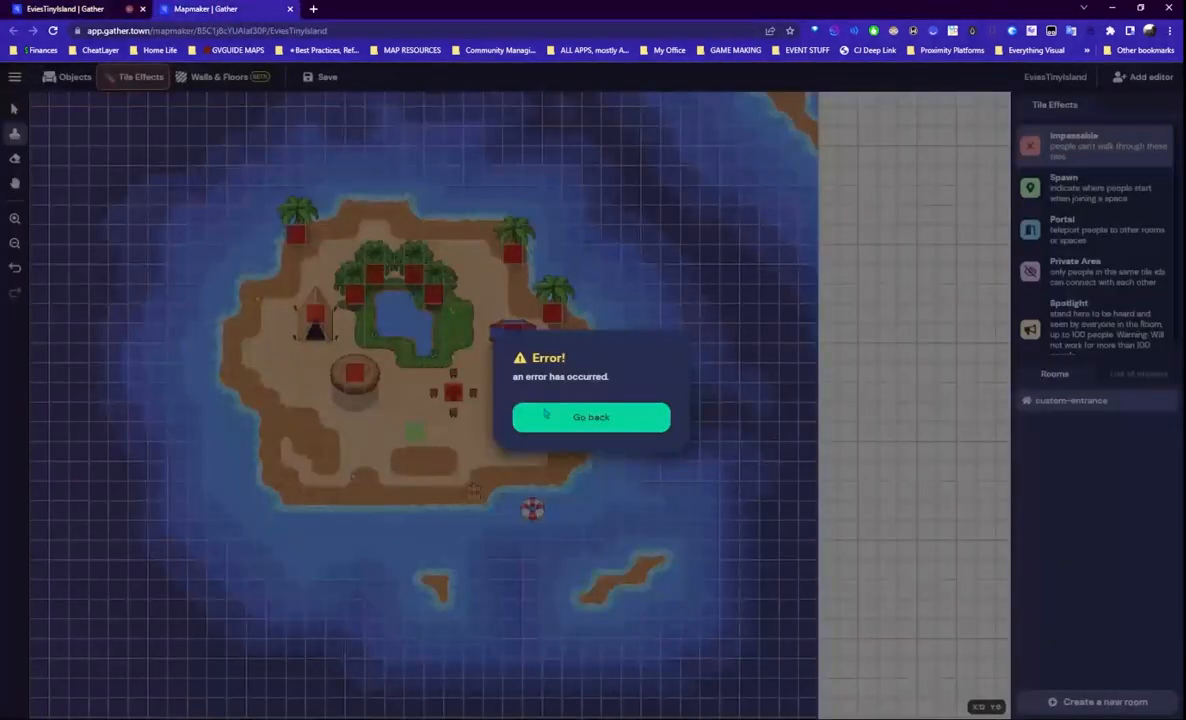
click(590, 419)
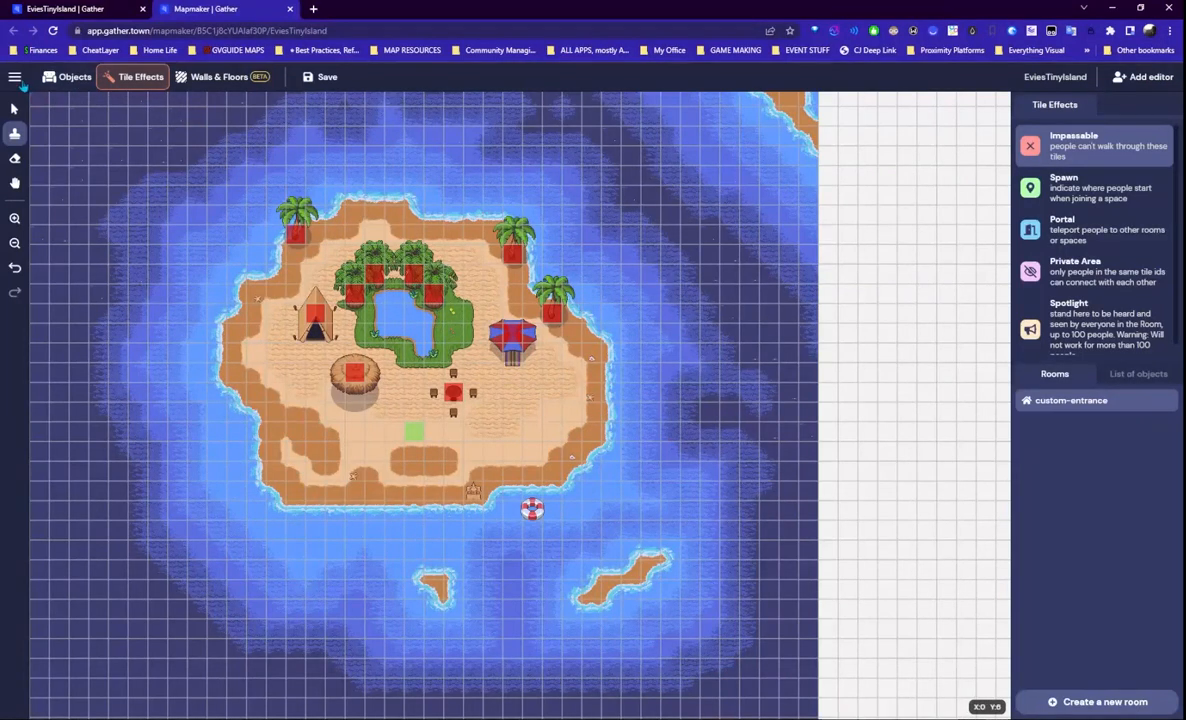
click(15, 78)
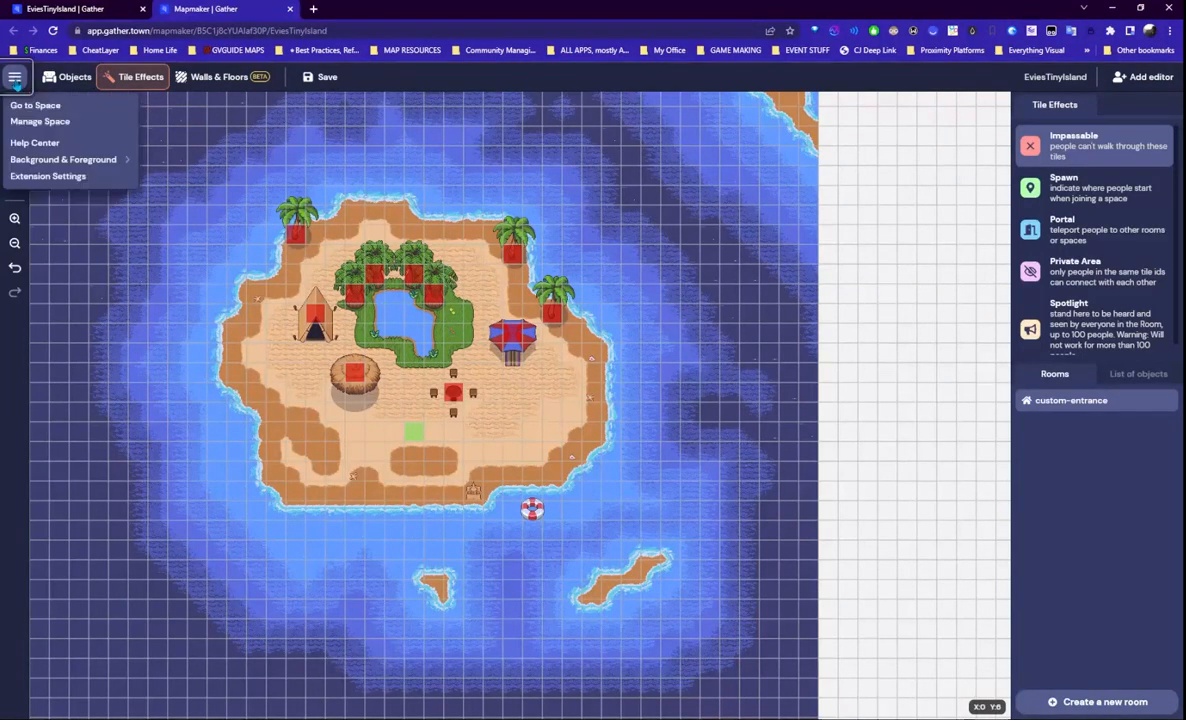
mouse_move(90, 159)
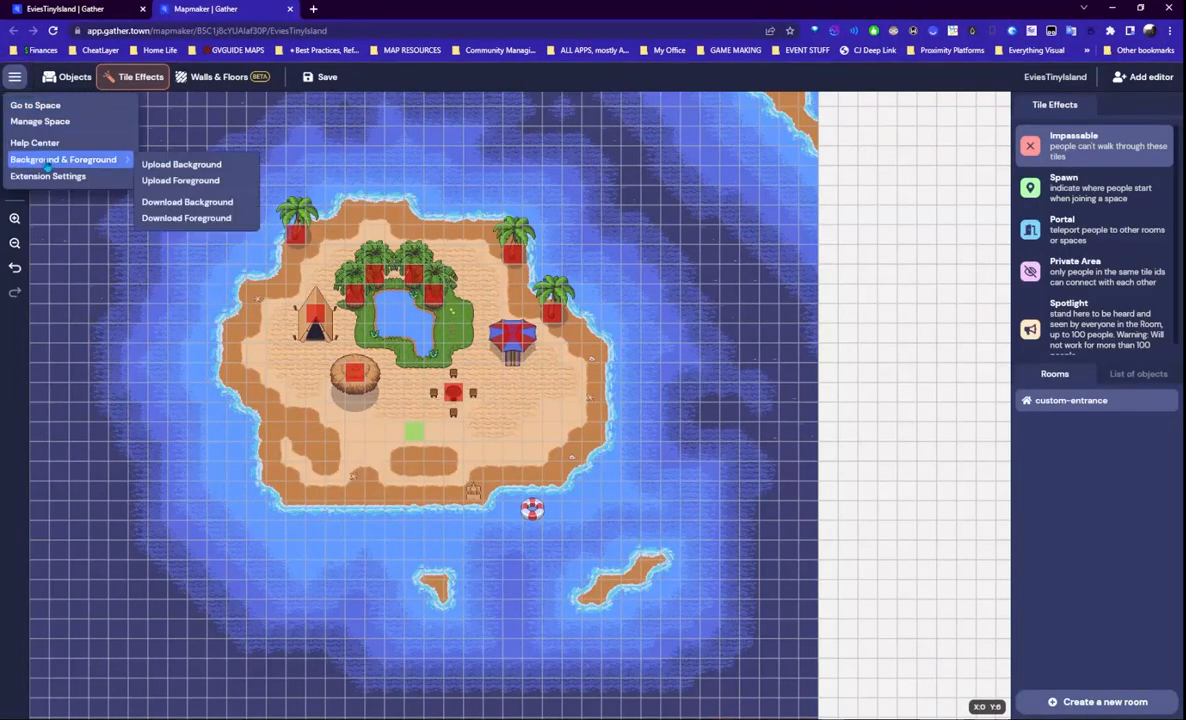
click(220, 181)
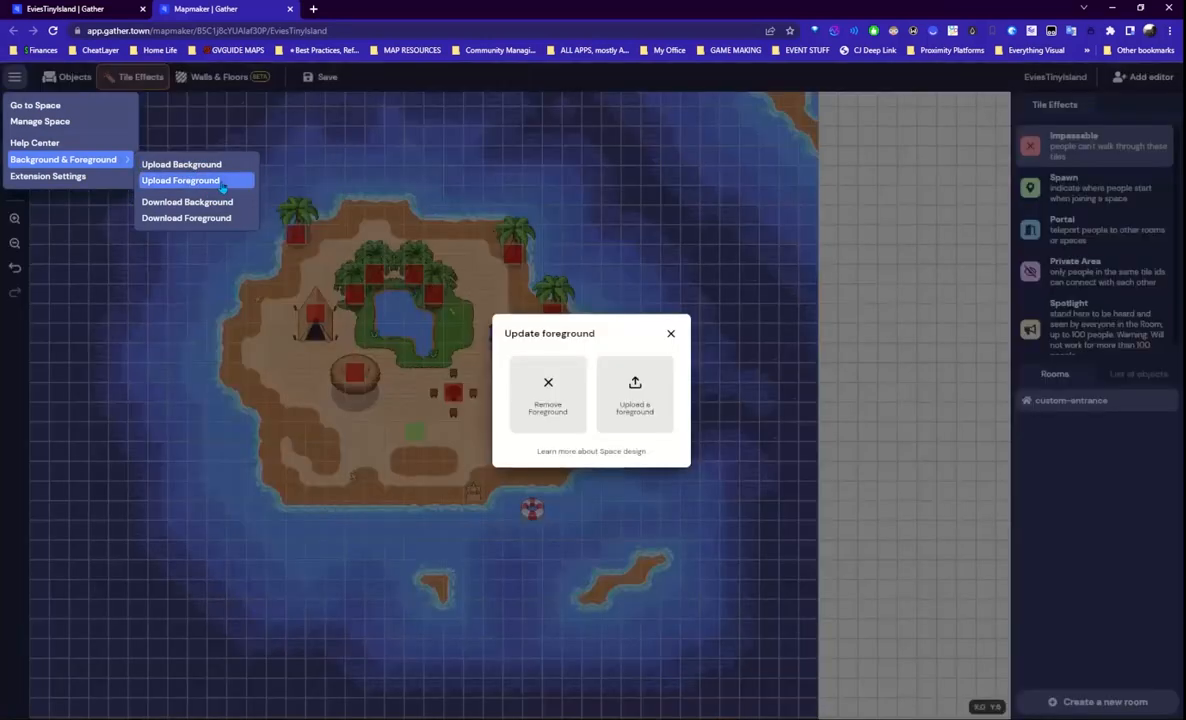
click(645, 403)
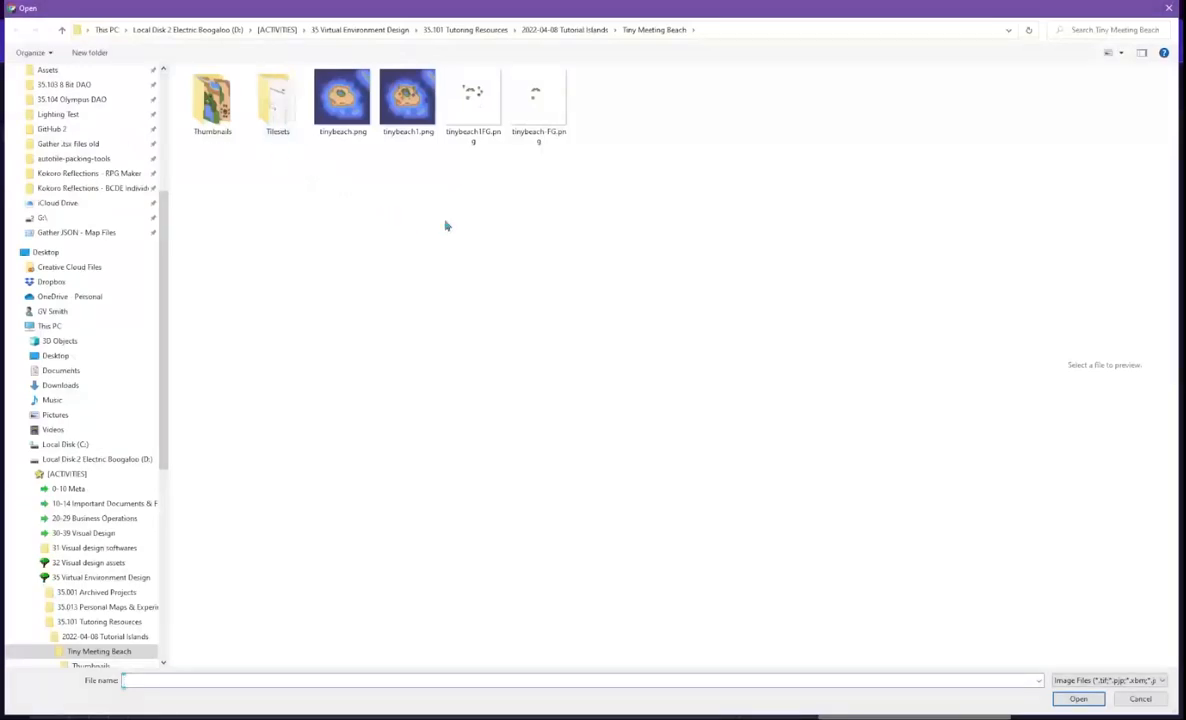
click(467, 106)
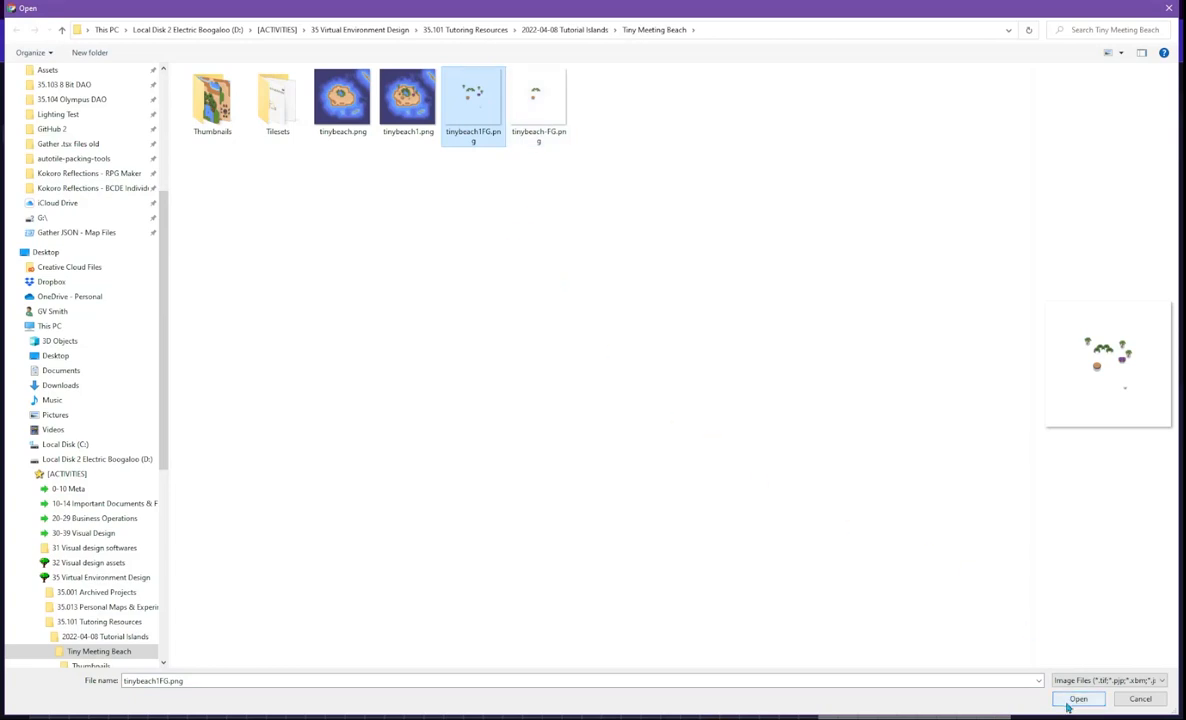
click(1077, 699)
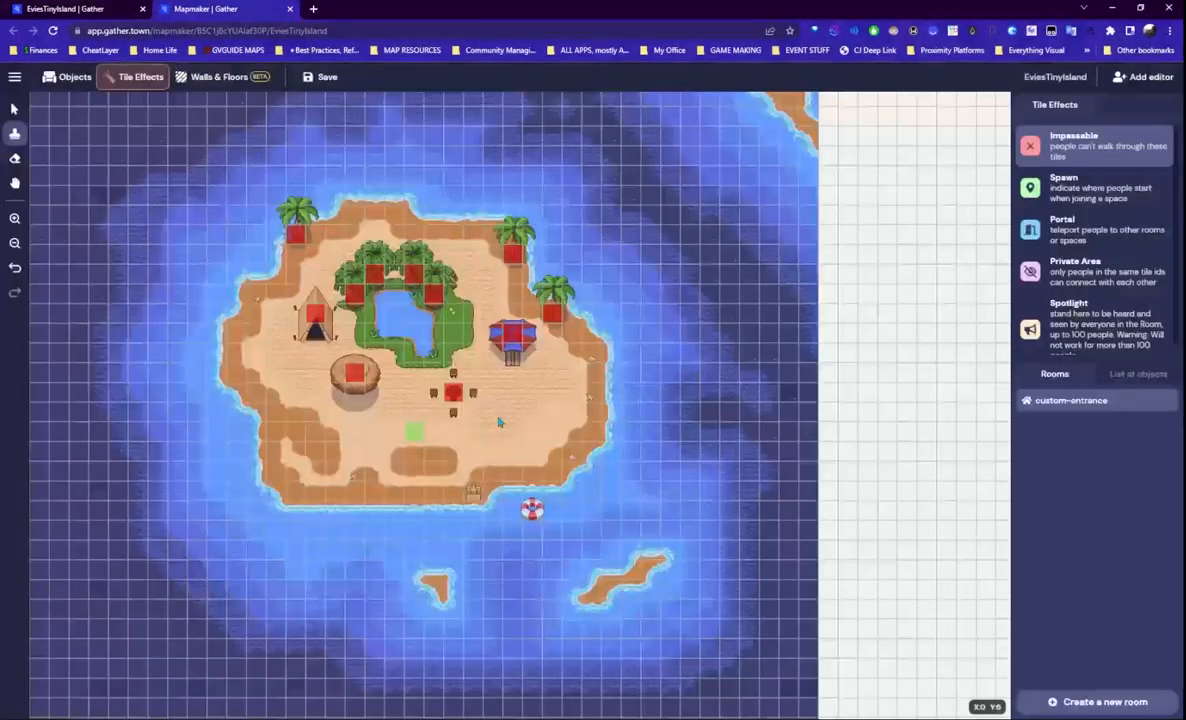
- Mark one more sand tile by the table impassable and save the island map
click(374, 411)
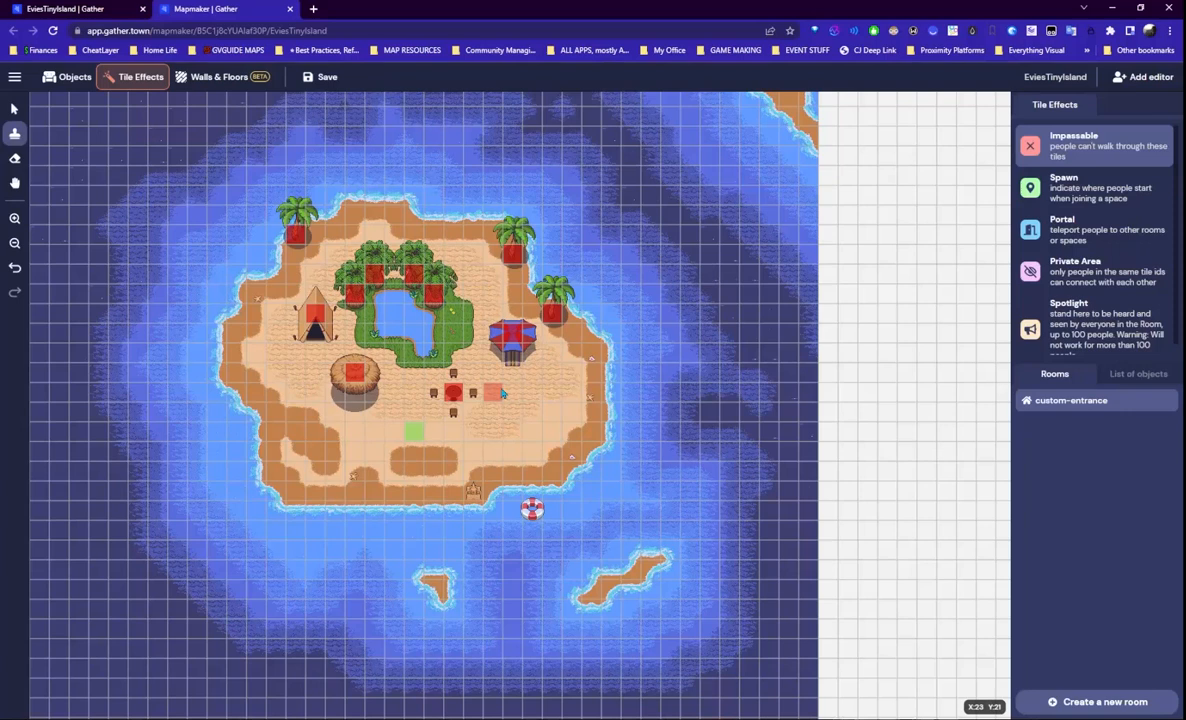
click(338, 80)
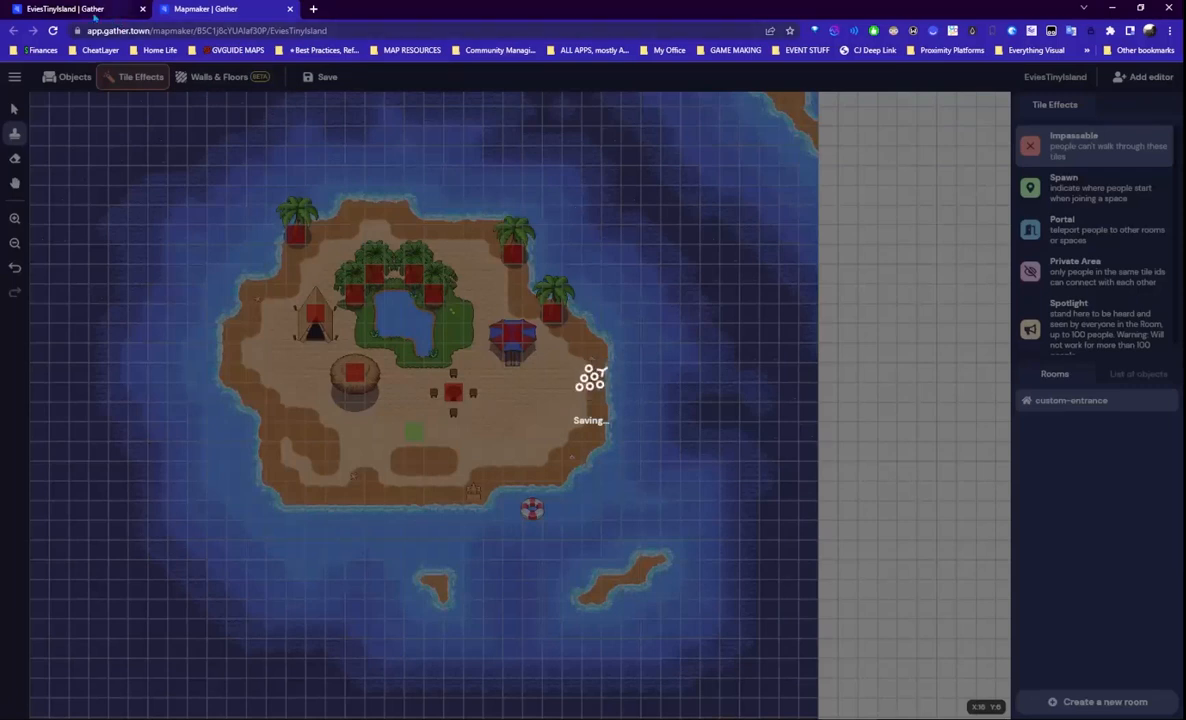
- Reload the live island space and join the gathering
click(70, 9)
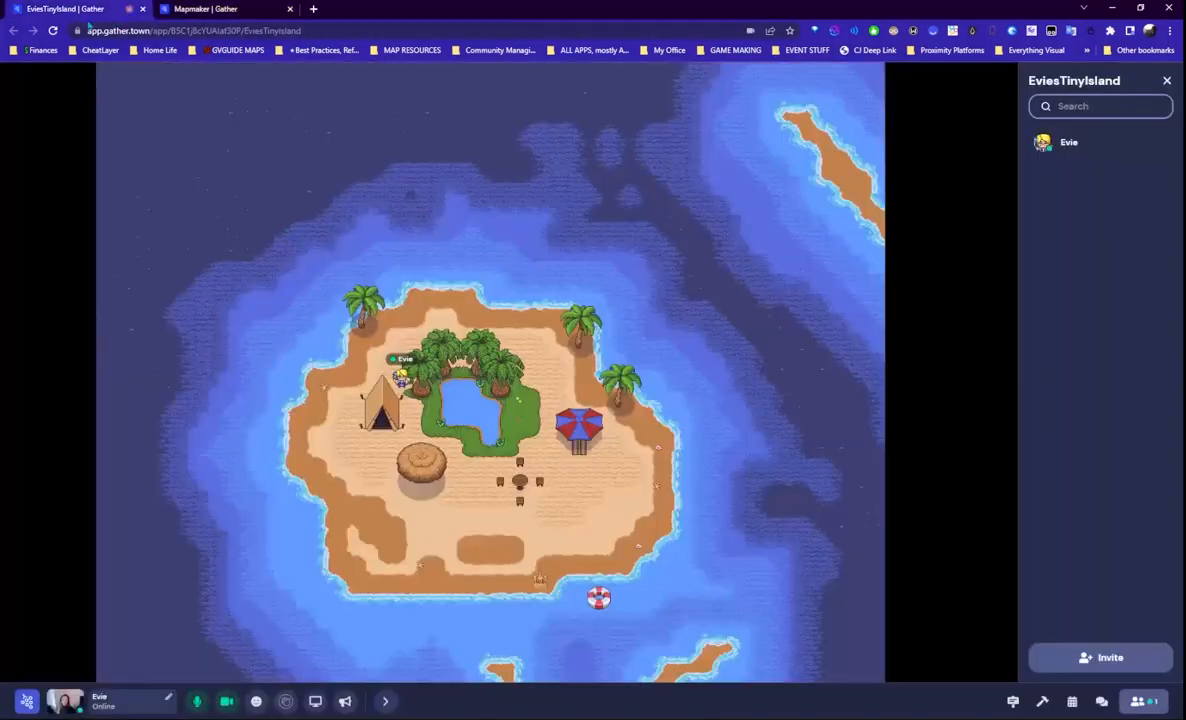
click(54, 31)
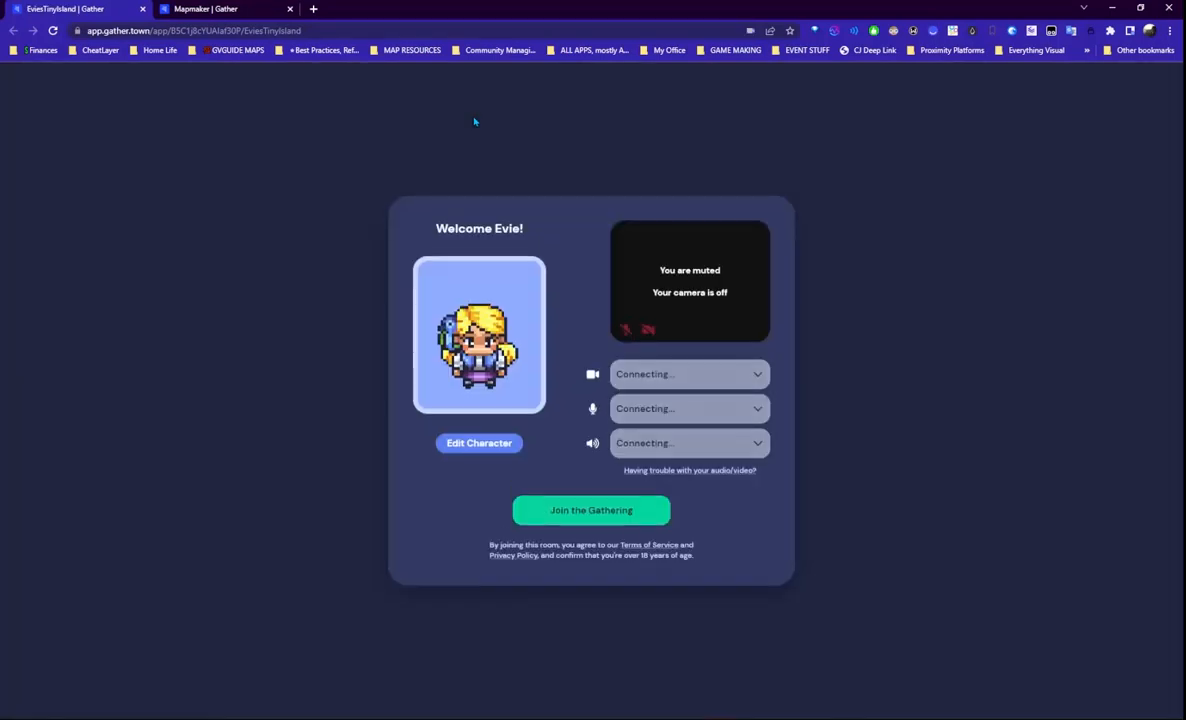
click(590, 506)
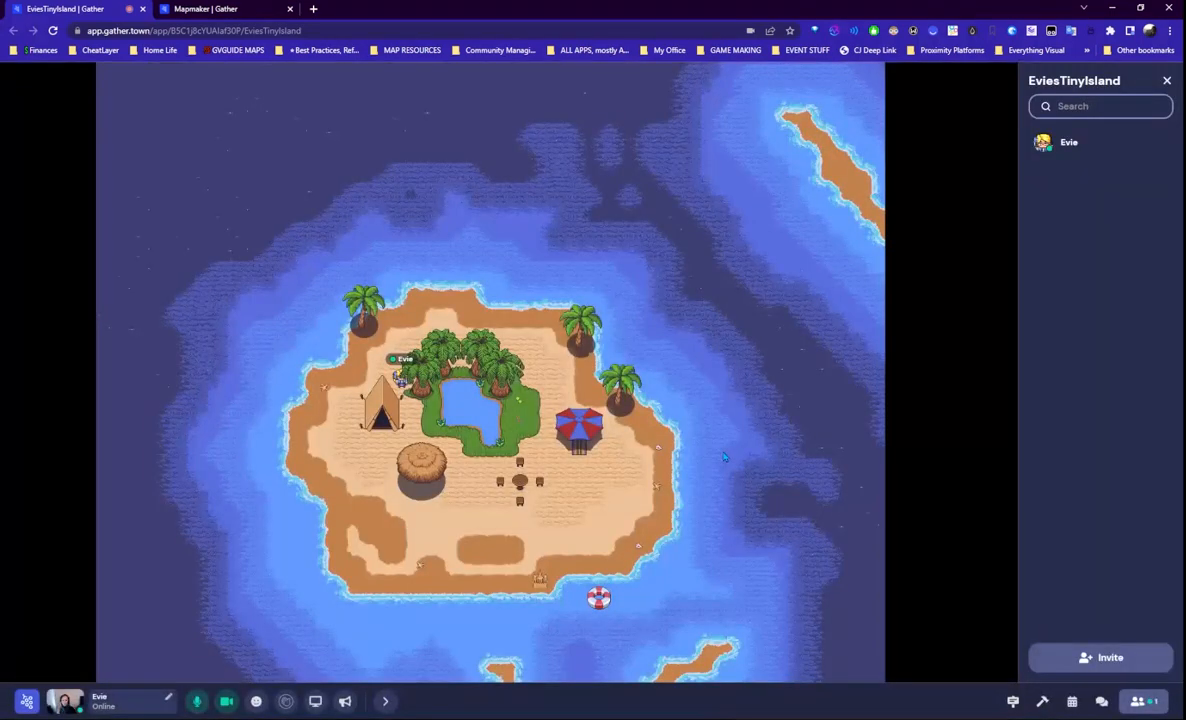
- Walk the avatar around the umbrella and palm tree, down the beach into the water and back
key(Up)
key(Right)
key(Right)
key(Right)
key(Down)
key(Right)
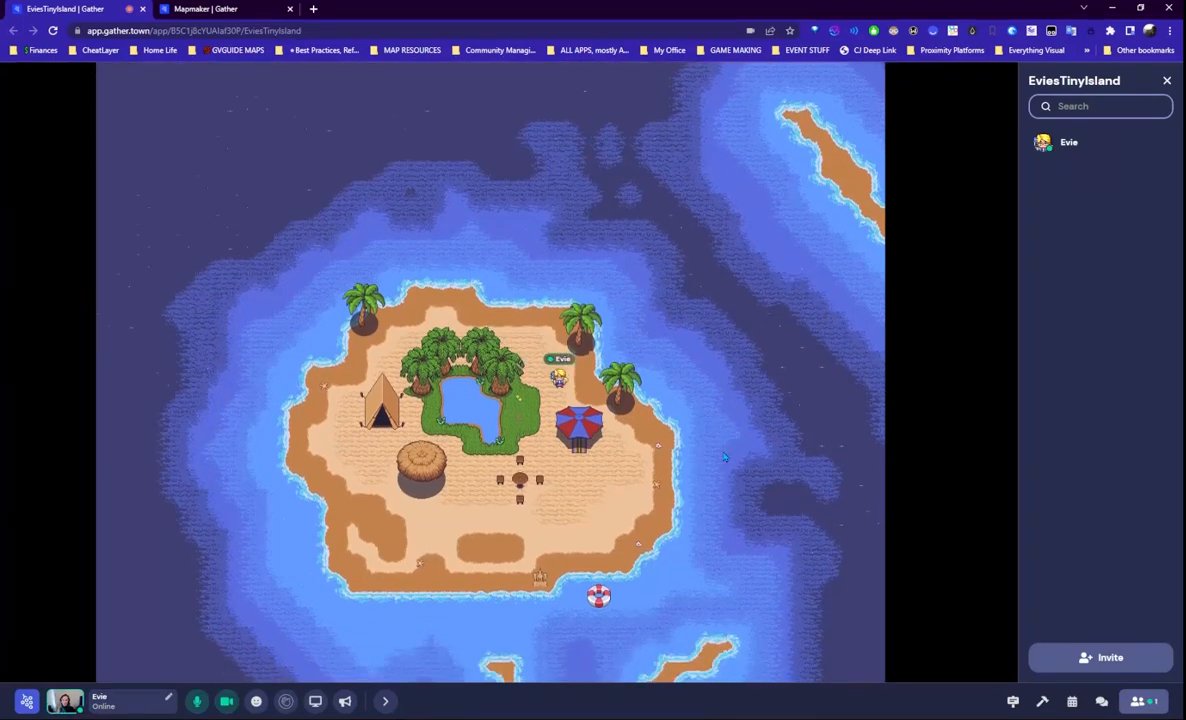
key(Down)
key(Down)
key(Right)
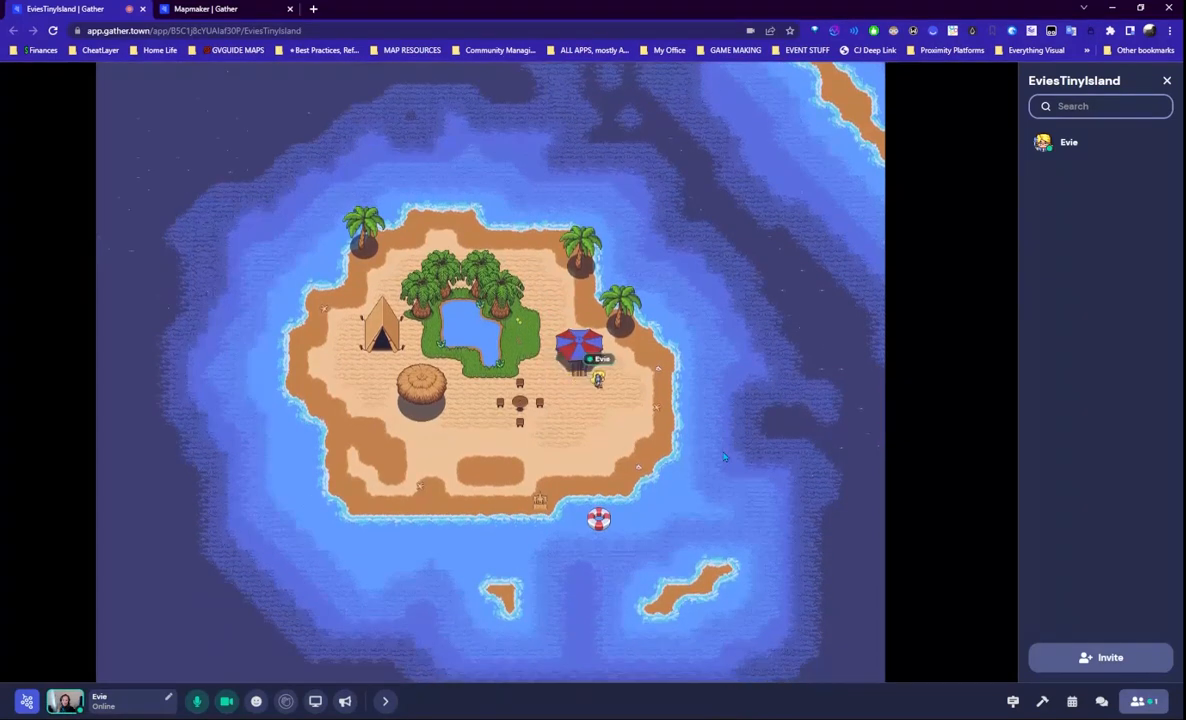
key(Right)
key(Right)
key(Up)
key(Up)
key(Up)
key(Down)
key(Left)
key(Left)
key(Up)
key(Up)
key(Right)
key(Right)
key(Right)
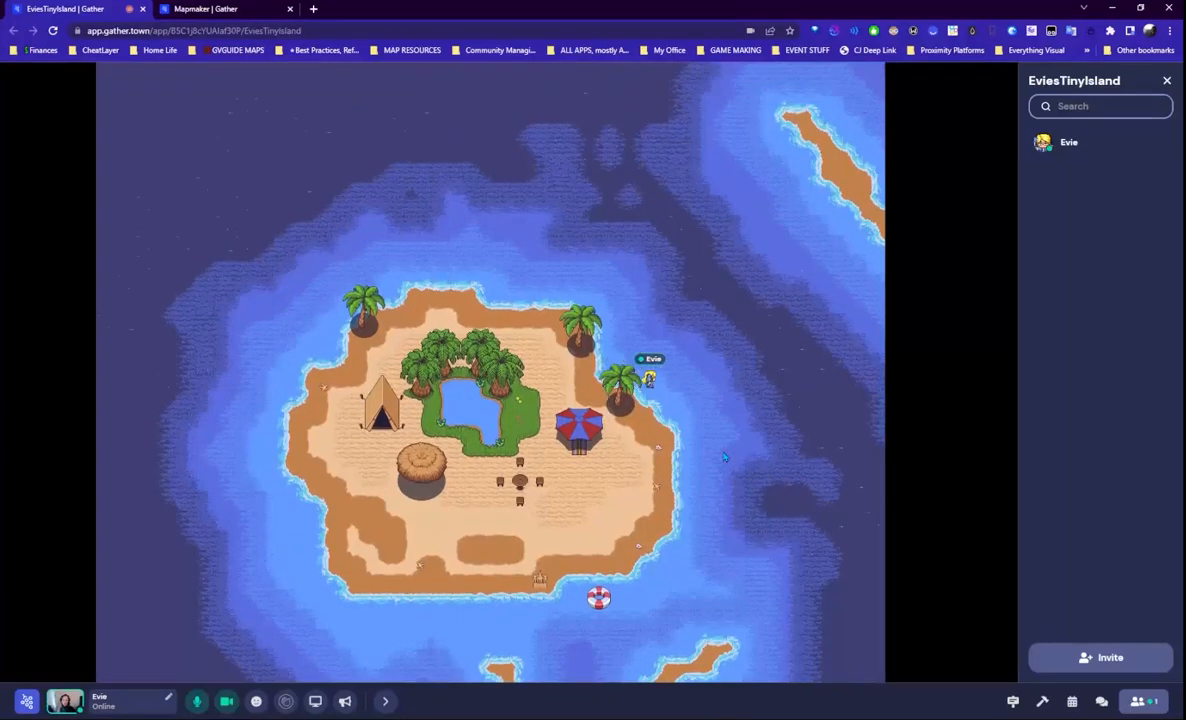
key(Down)
key(Down)
key(Down)
key(Down)
key(Left)
key(Left)
key(Left)
key(Left)
key(Left)
key(Down)
key(Down)
key(Down)
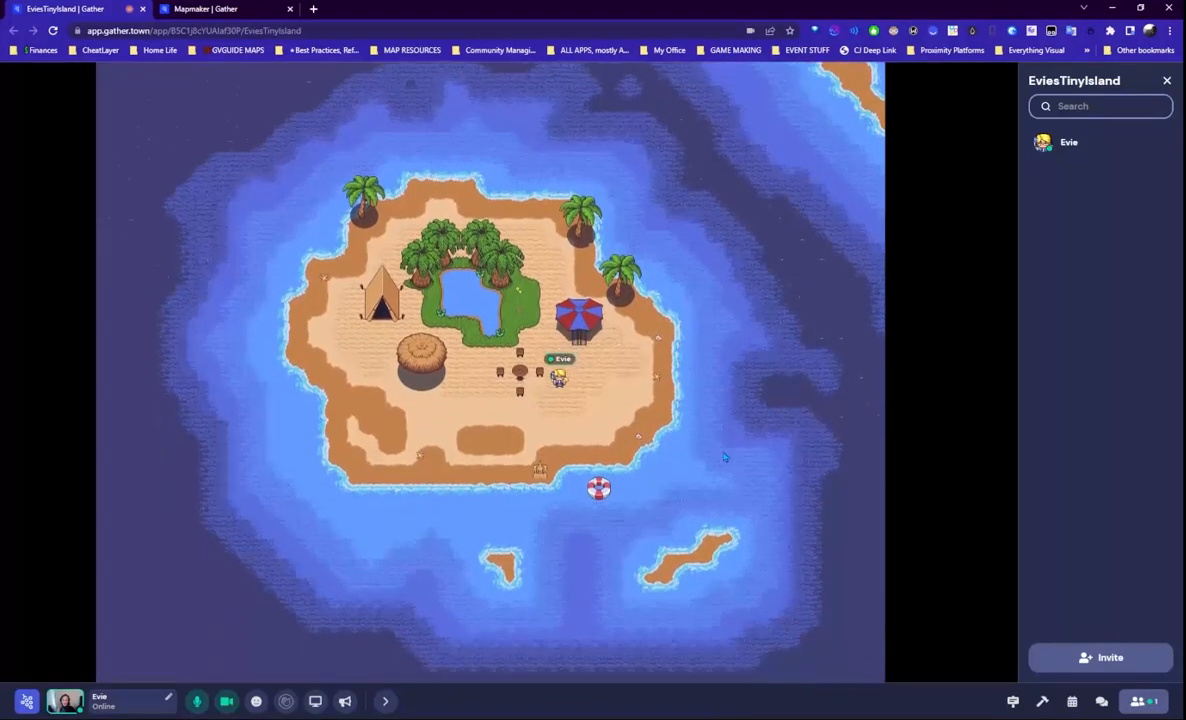
key(Right)
key(Right)
key(Down)
key(Down)
key(Down)
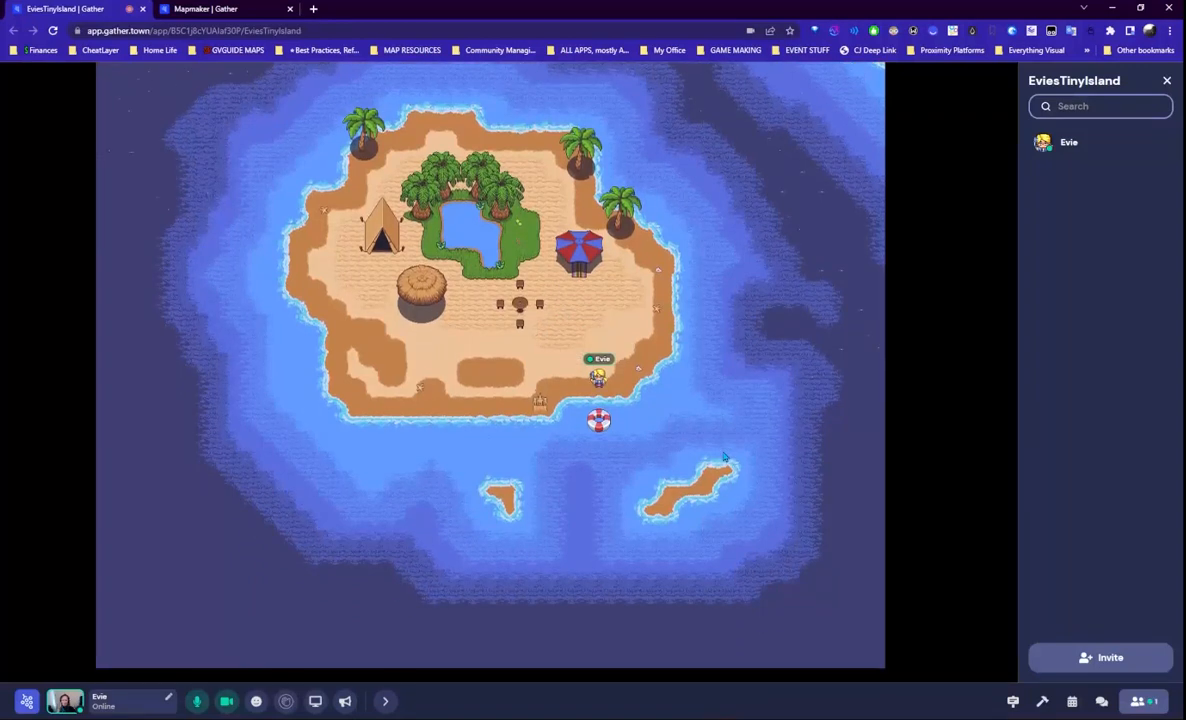
key(Down)
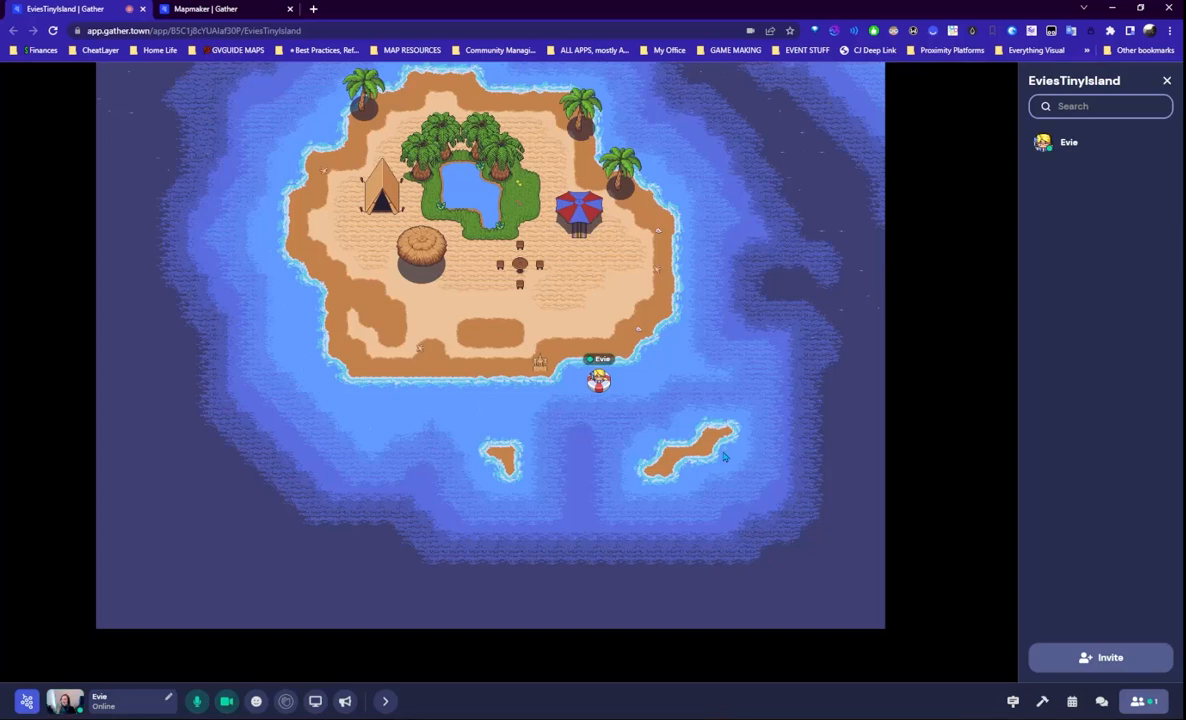
key(Up)
key(Up)
key(Up)
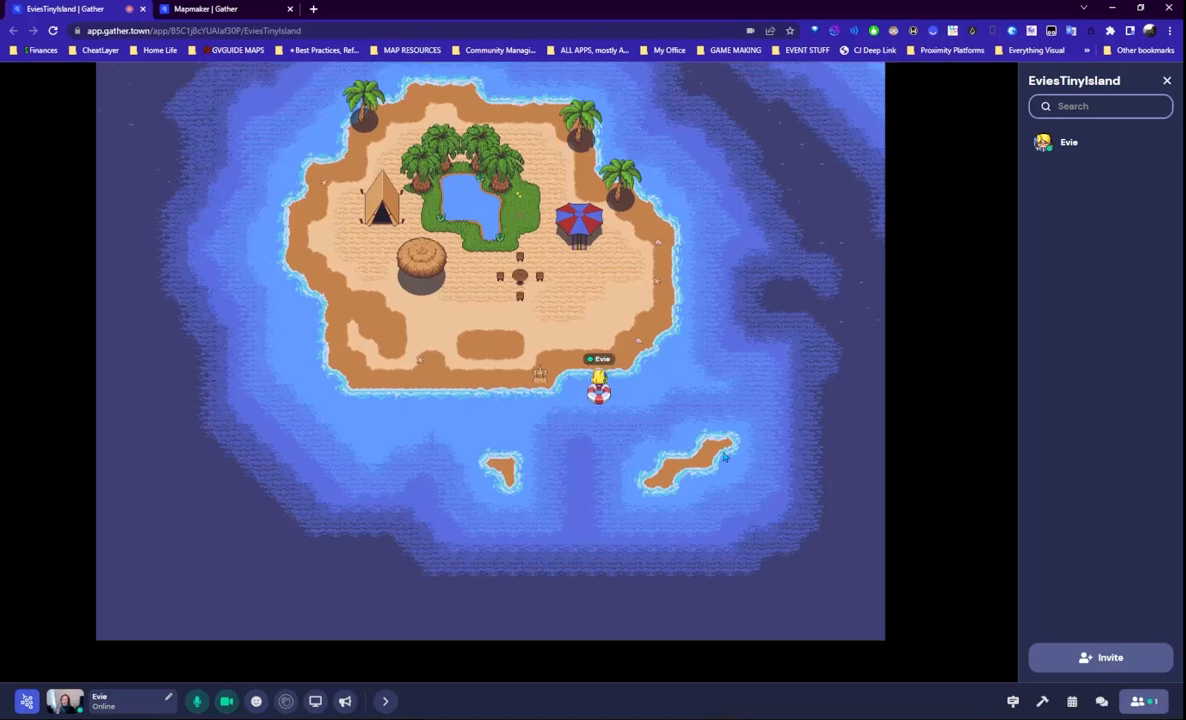
key(Left)
key(Left)
key(Left)
key(Left)
key(Left)
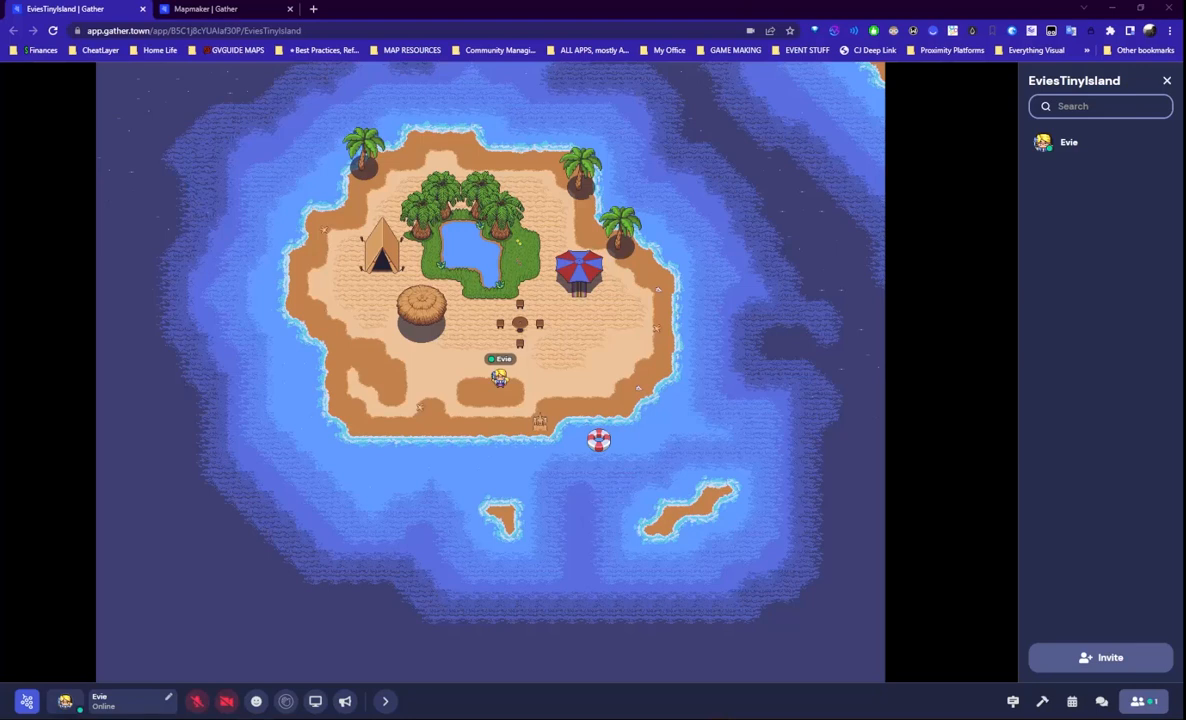
- Restore the maximized Discord call window to a smaller size so Gather shows behind it
drag(0, 40, 490, 2)
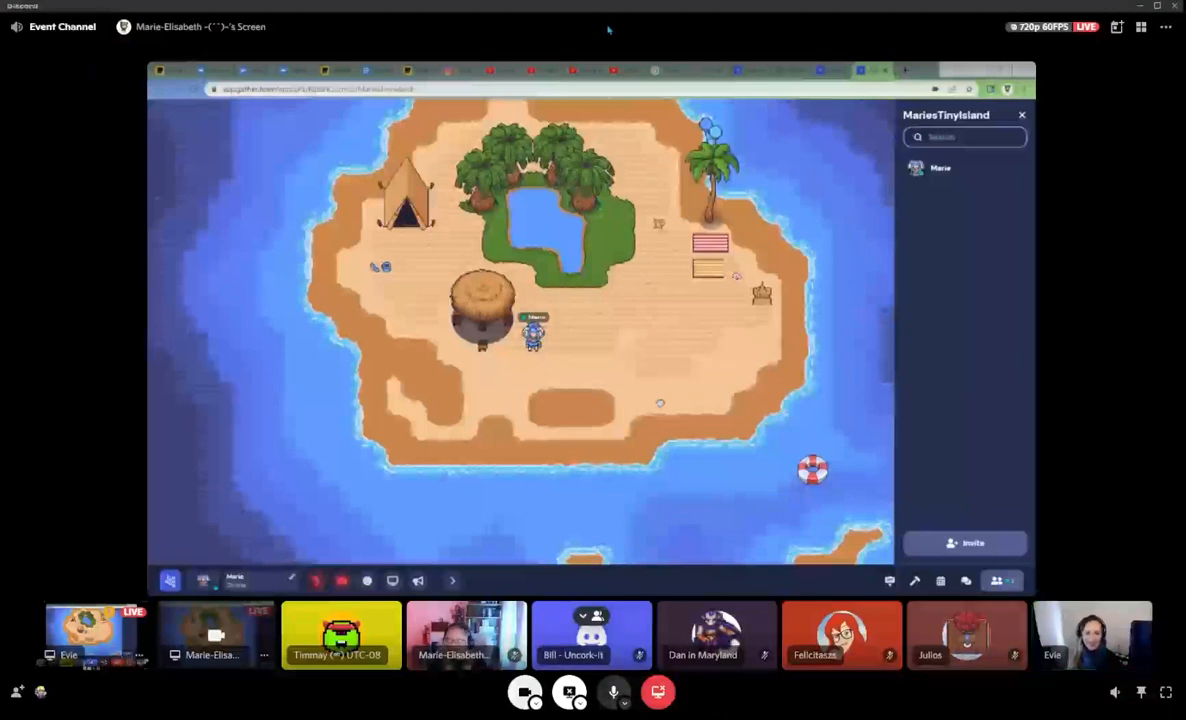
drag(596, 8, 0, 128)
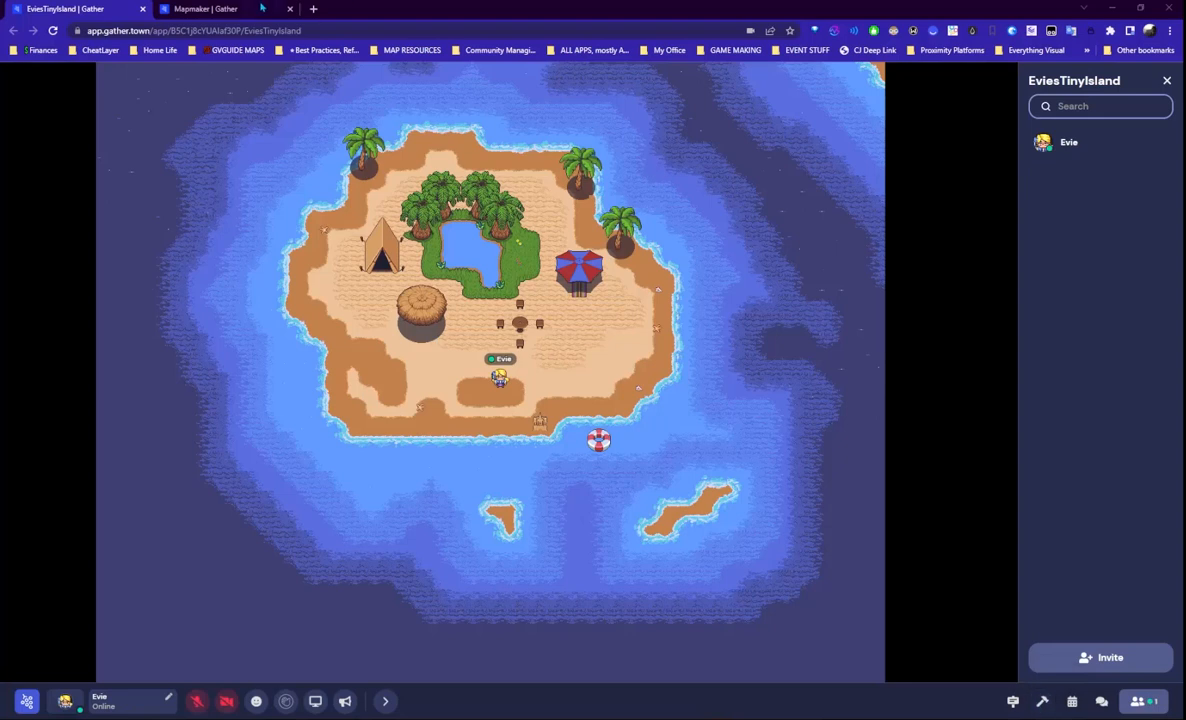
- Search 'treasure', pick Treasure chest (closed), and place it on the west beach below the tent
click(1041, 701)
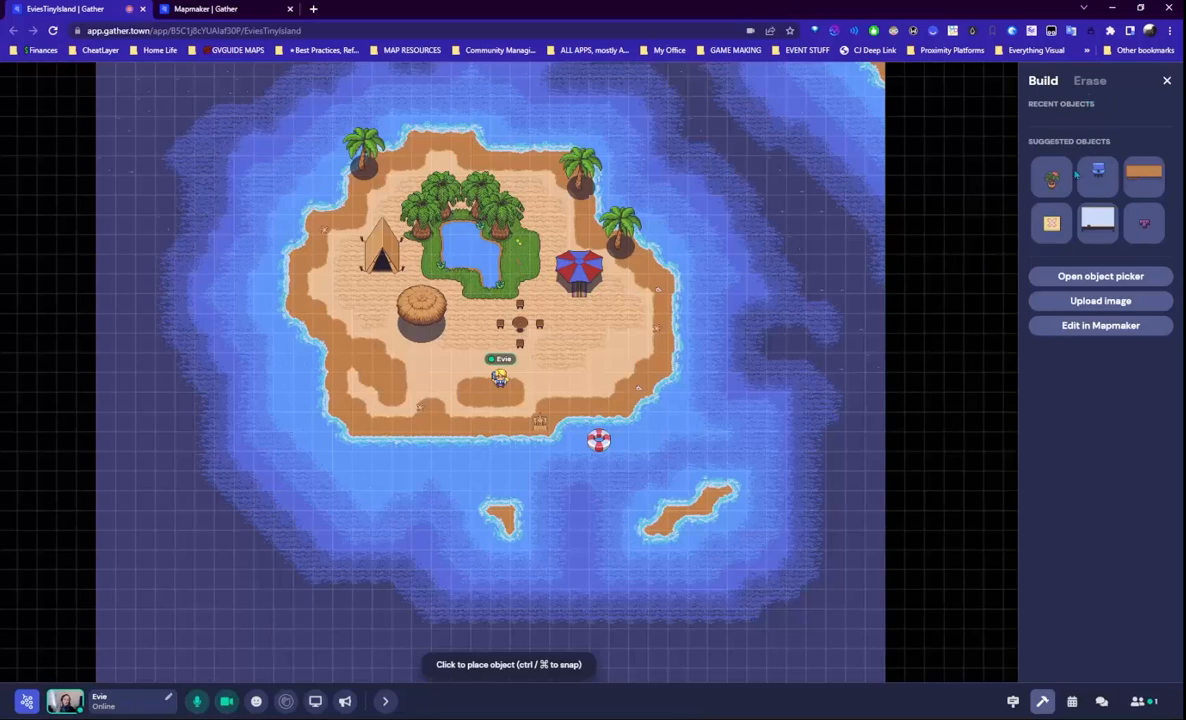
click(1100, 276)
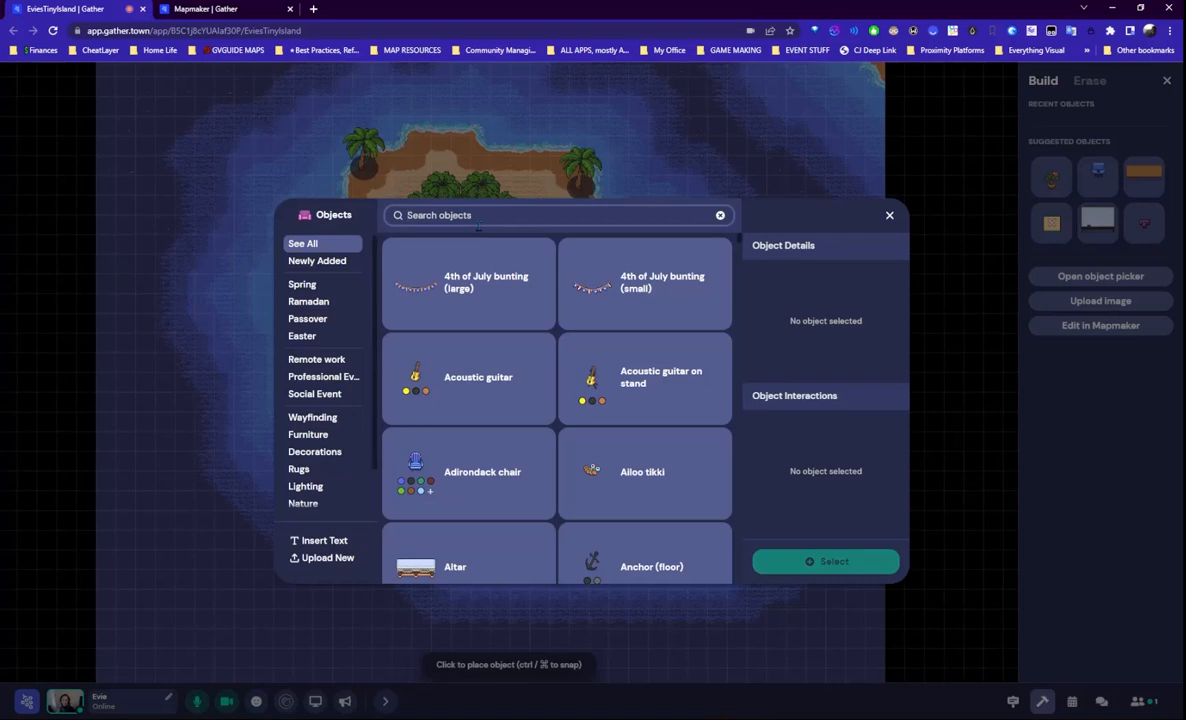
text(beach)
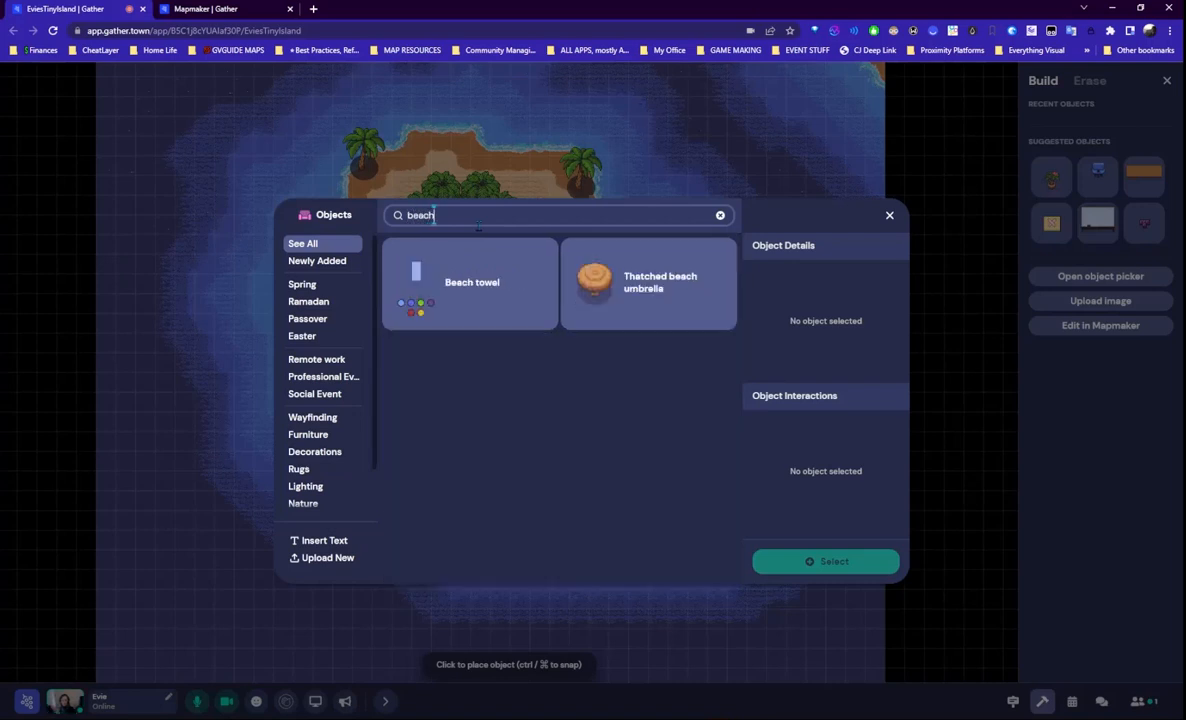
key(BackSpace)
key(BackSpace)
key(BackSpace)
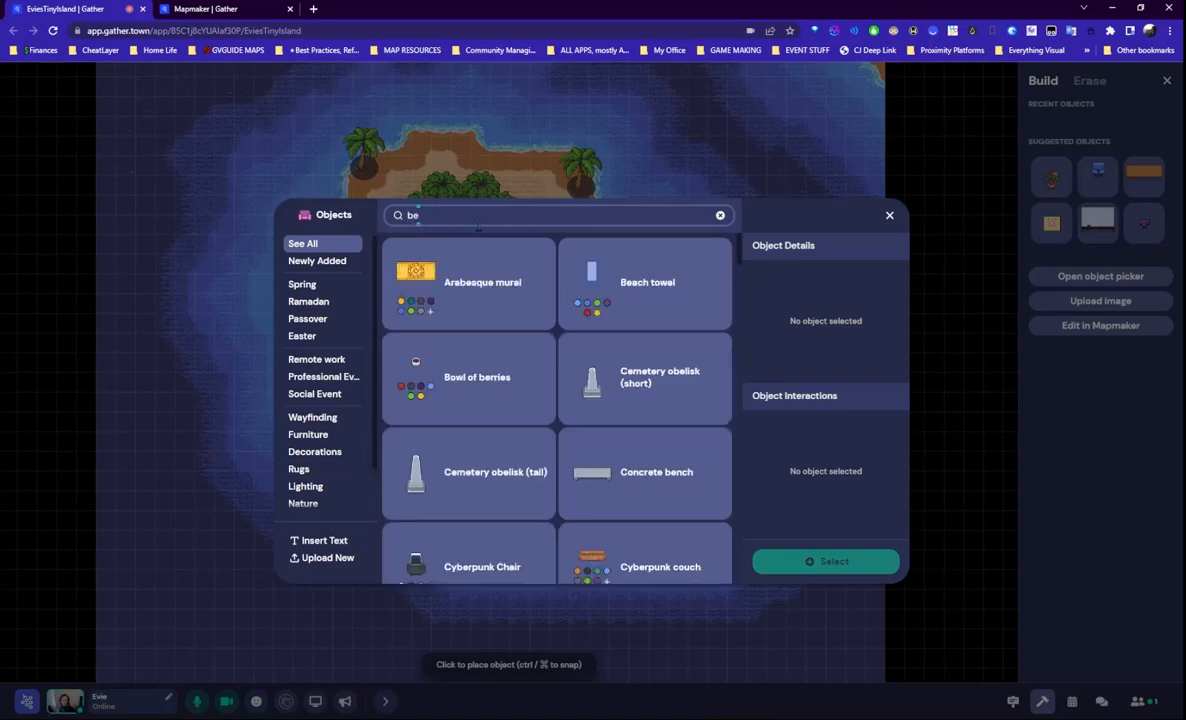
key(BackSpace)
key(BackSpace)
text(r)
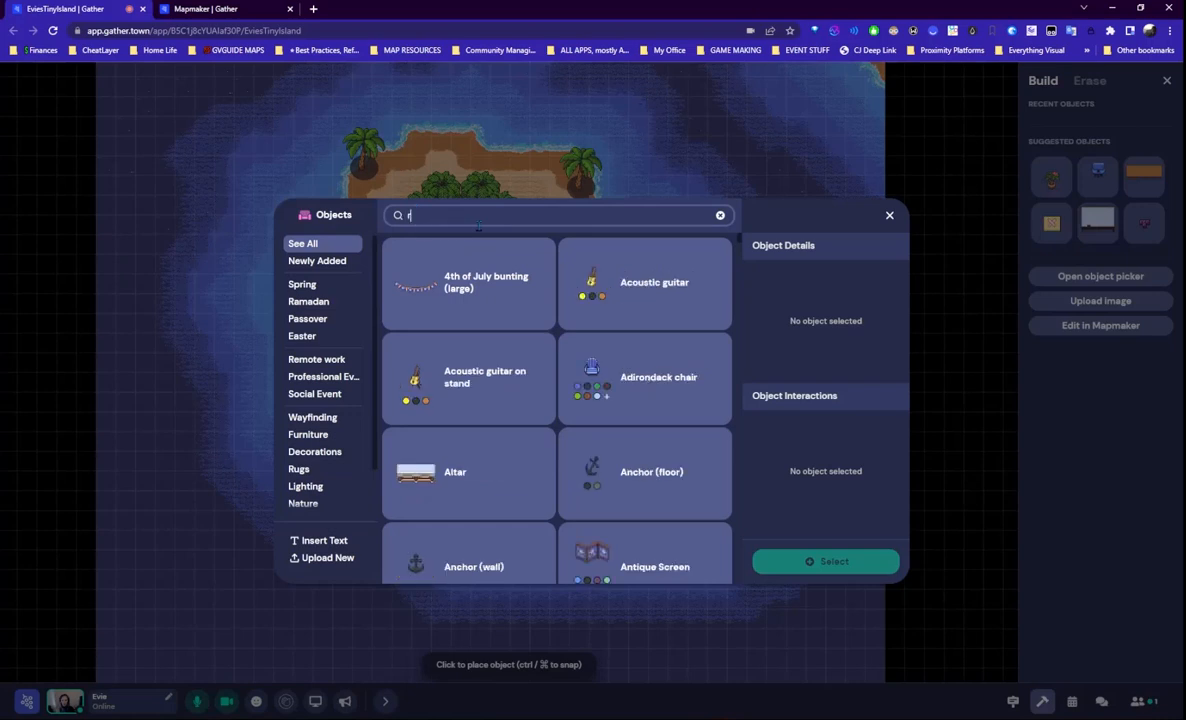
text(reasure)
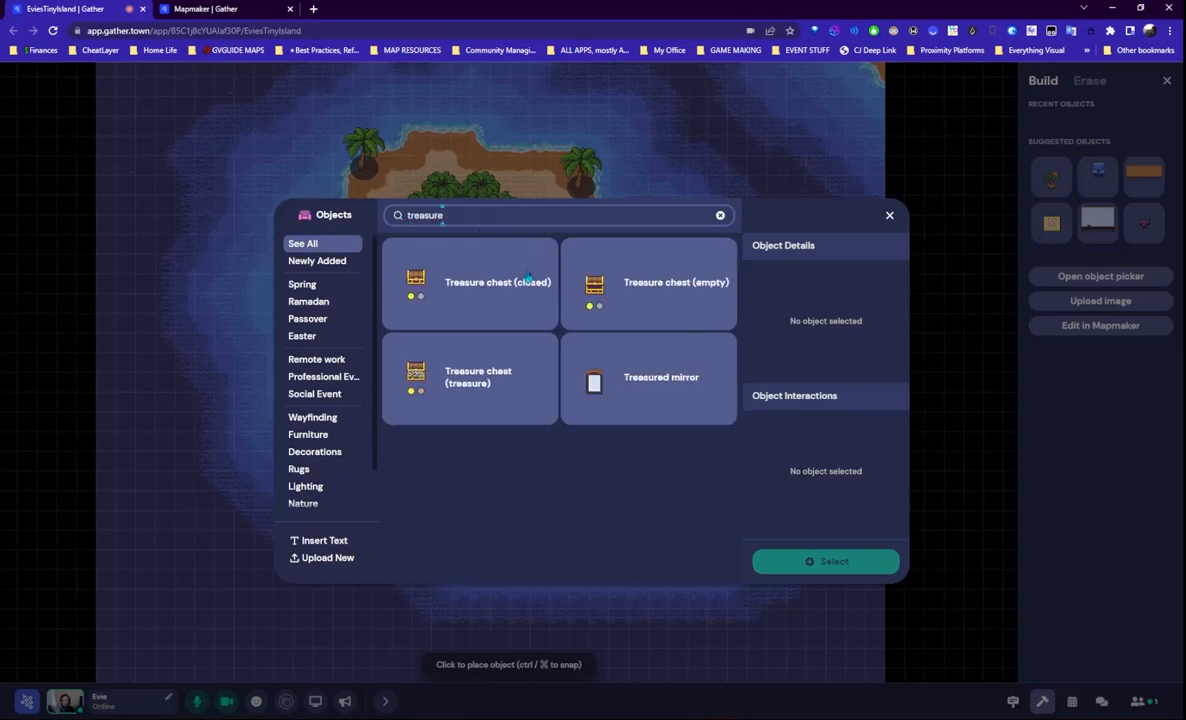
click(477, 286)
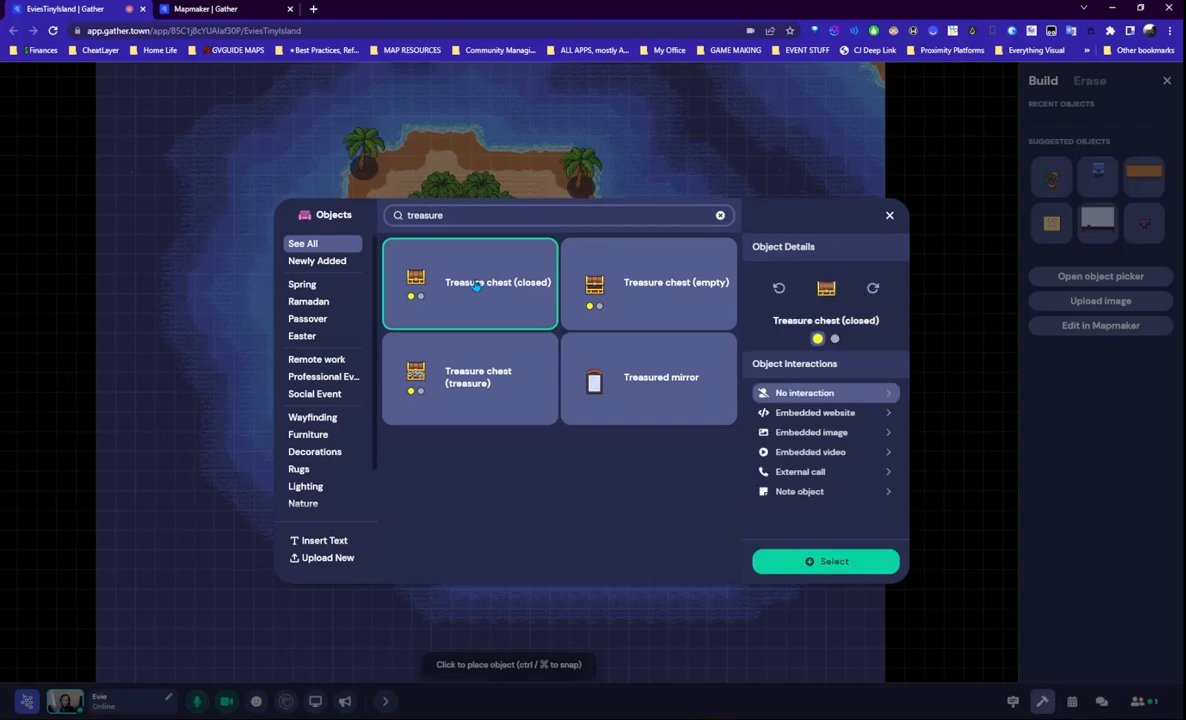
click(833, 562)
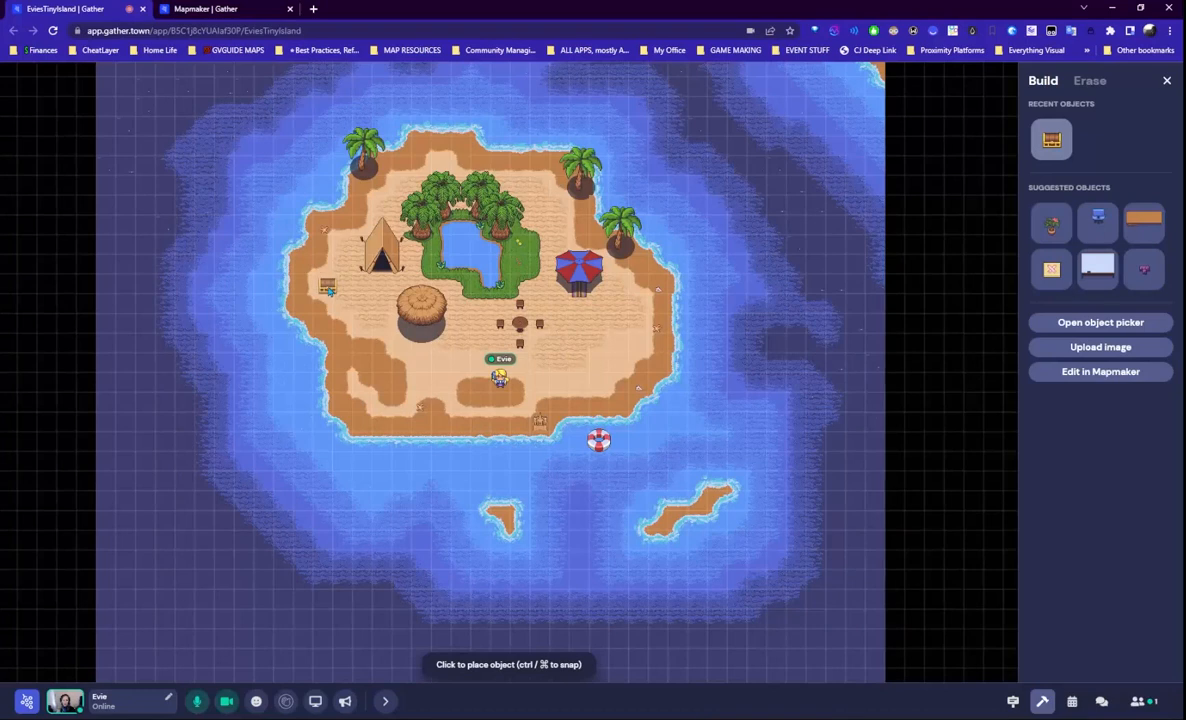
click(309, 281)
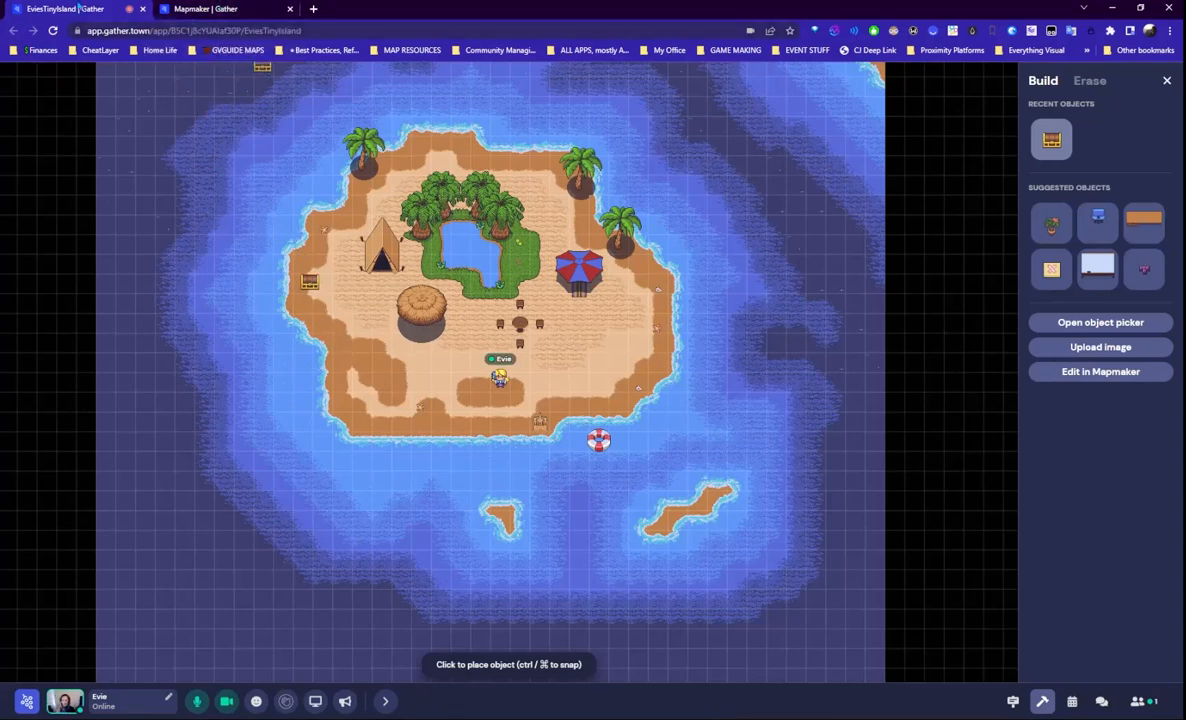
click(219, 9)
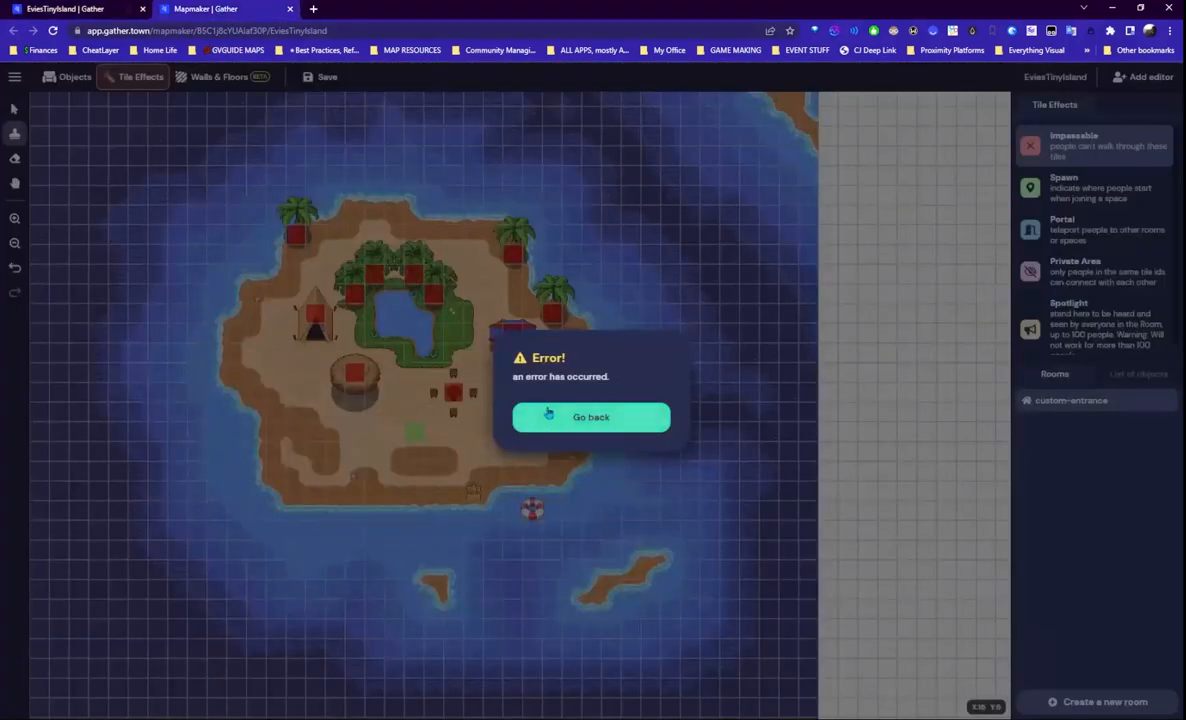
- Dismiss the Mapmaker error, choose the Portal tile effect, and select the island space's web address
click(548, 416)
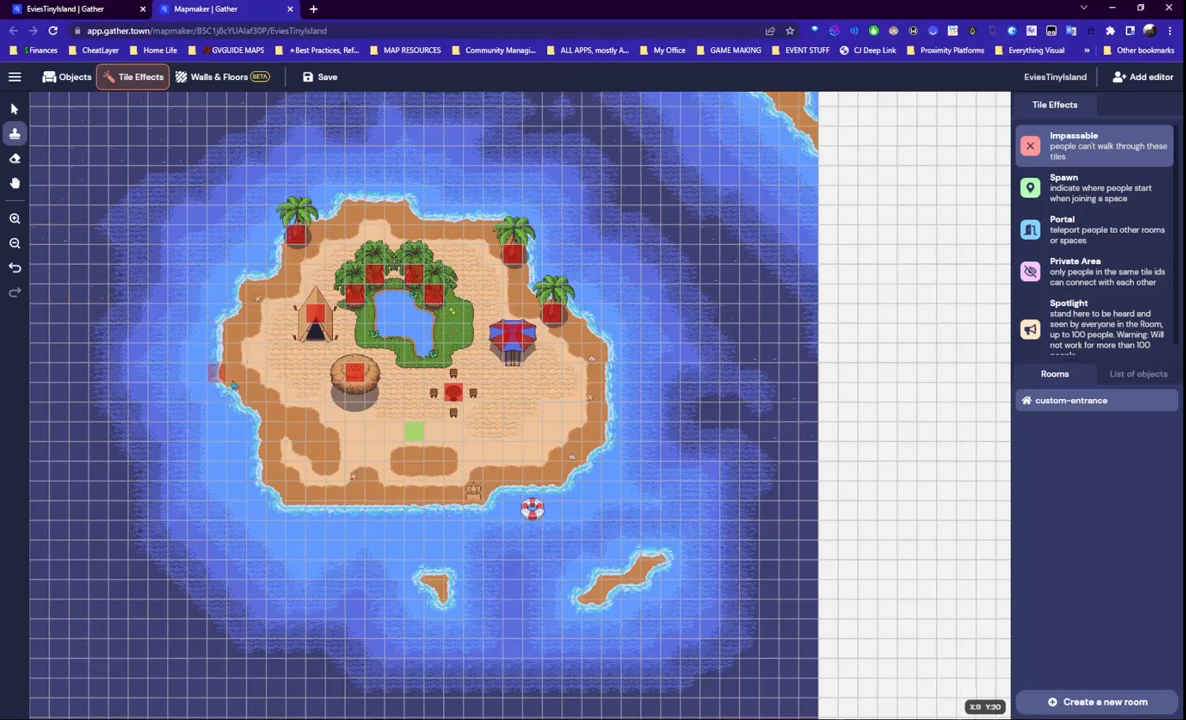
click(70, 9)
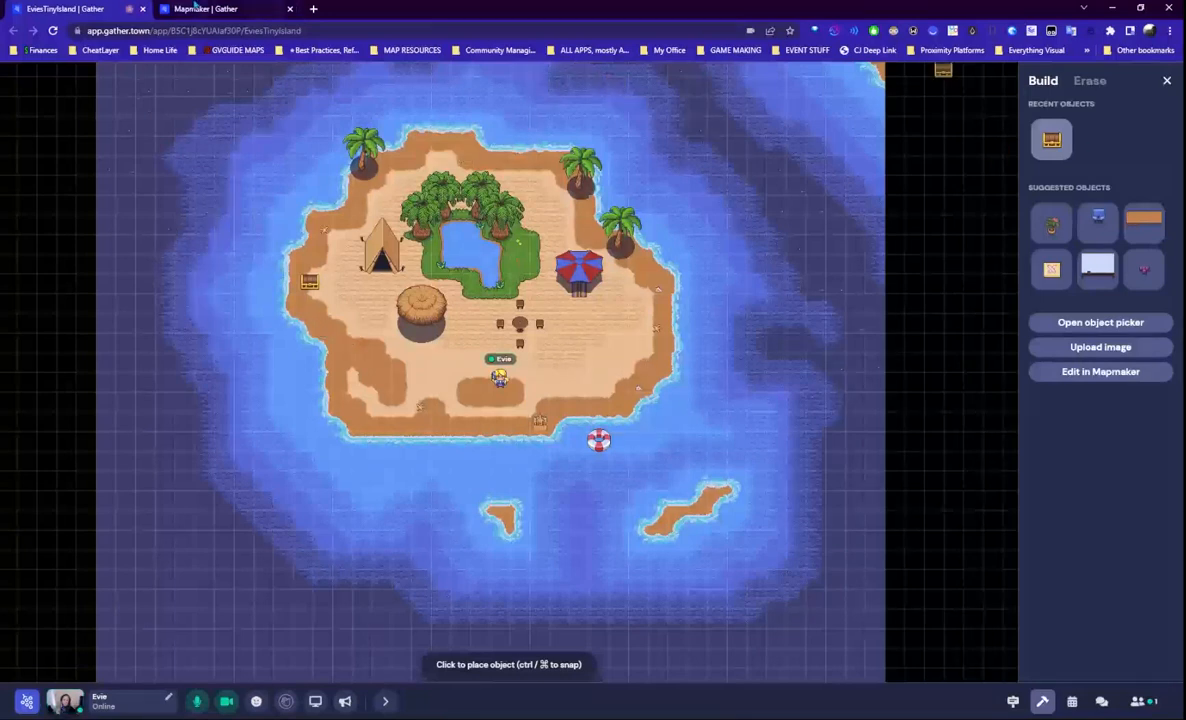
key(ctrl+Tab)
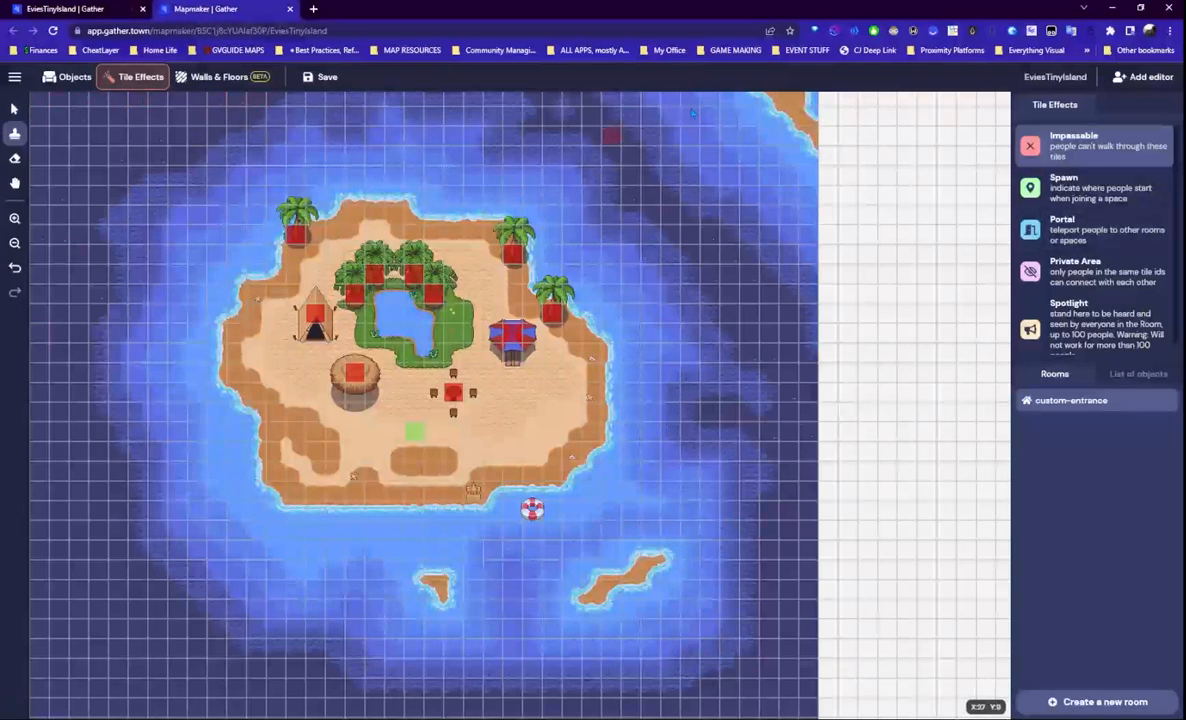
click(1094, 240)
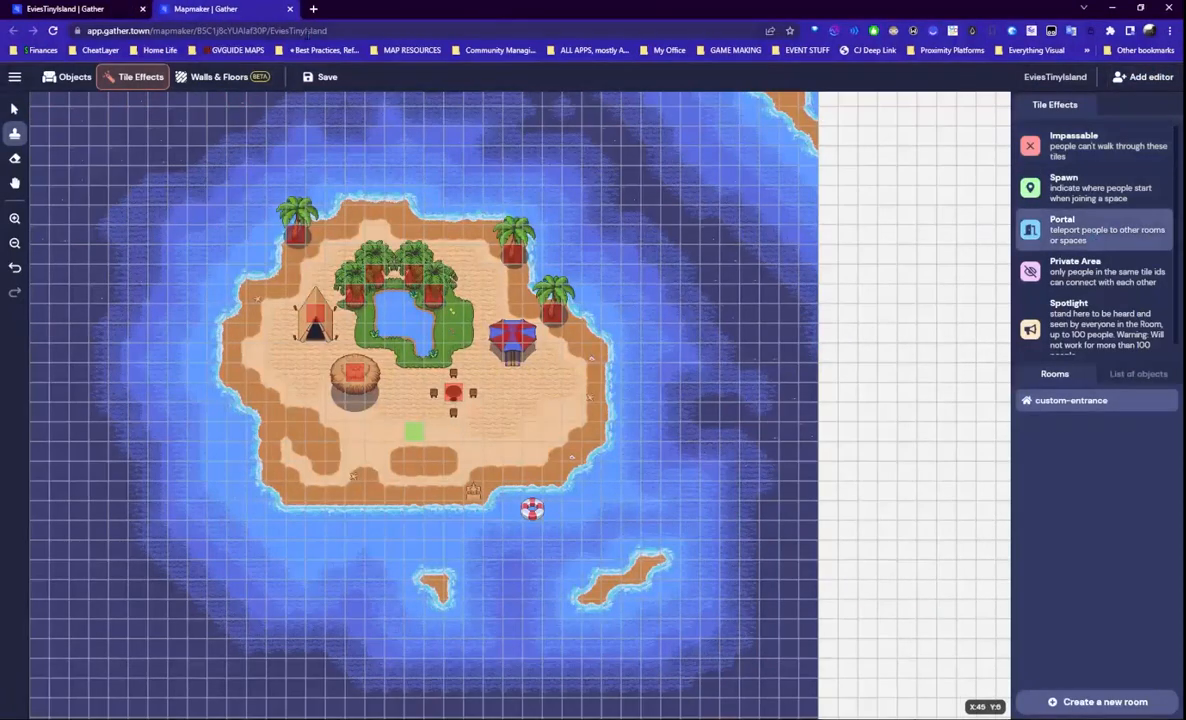
click(126, 14)
click(230, 30)
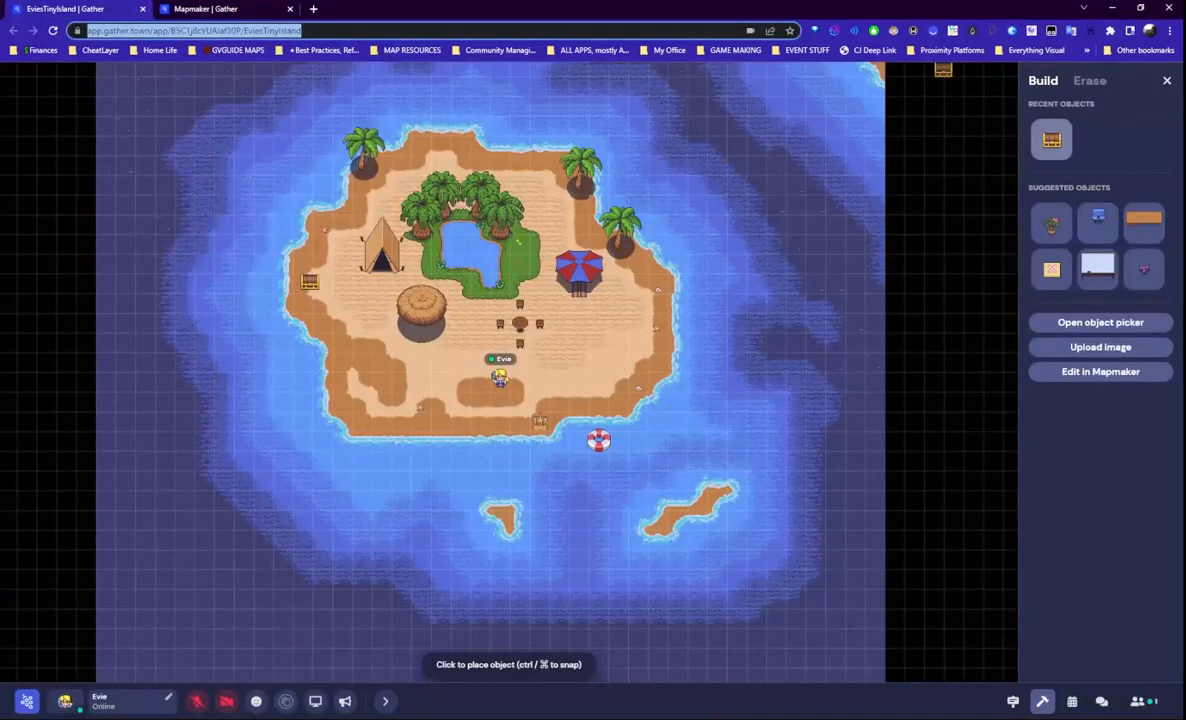
click(282, 30)
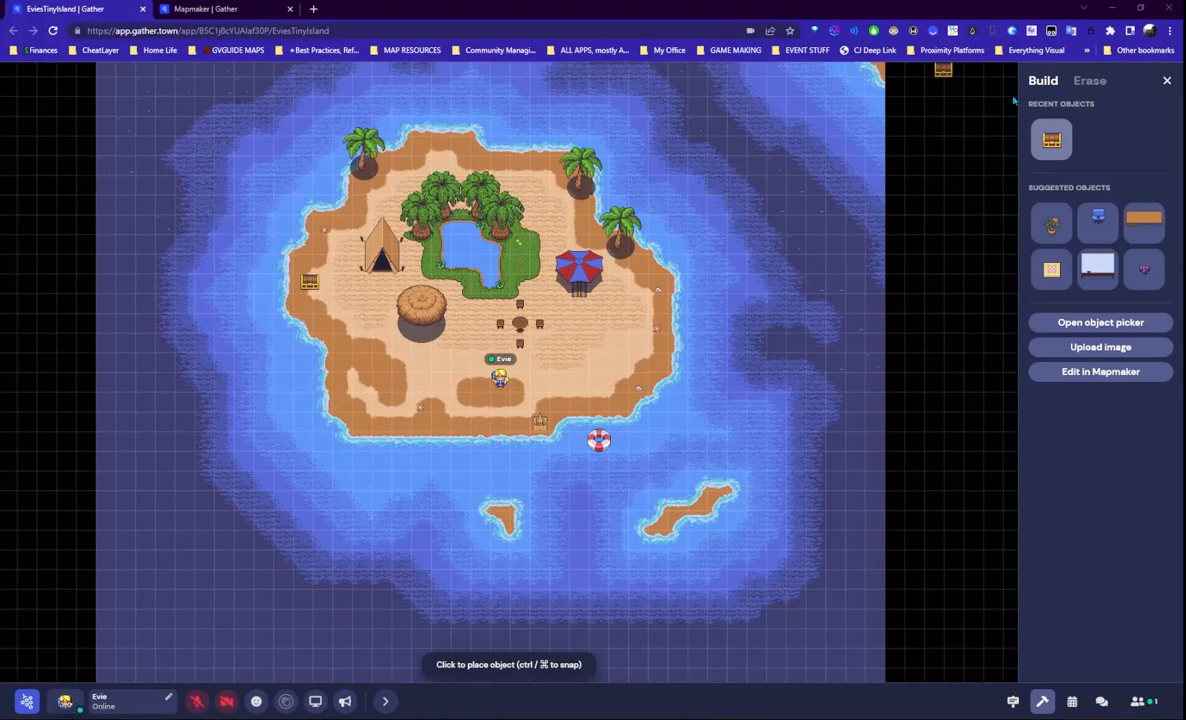
click(196, 9)
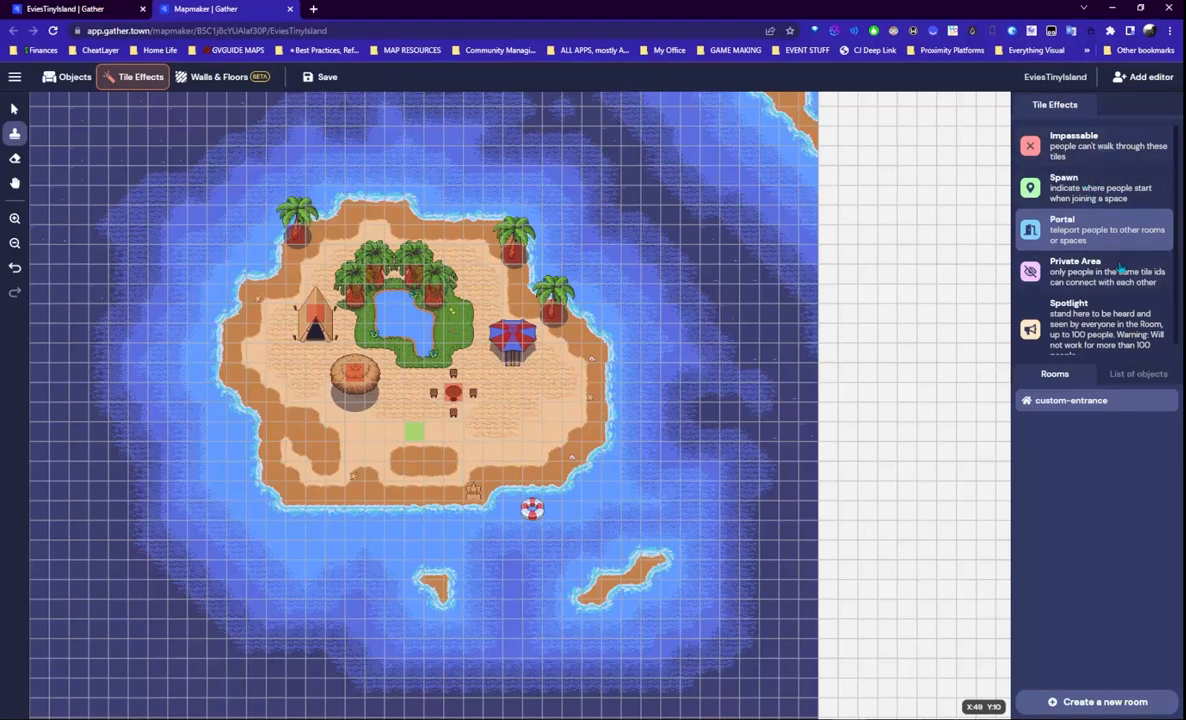
scroll(1076, 245, down, 1)
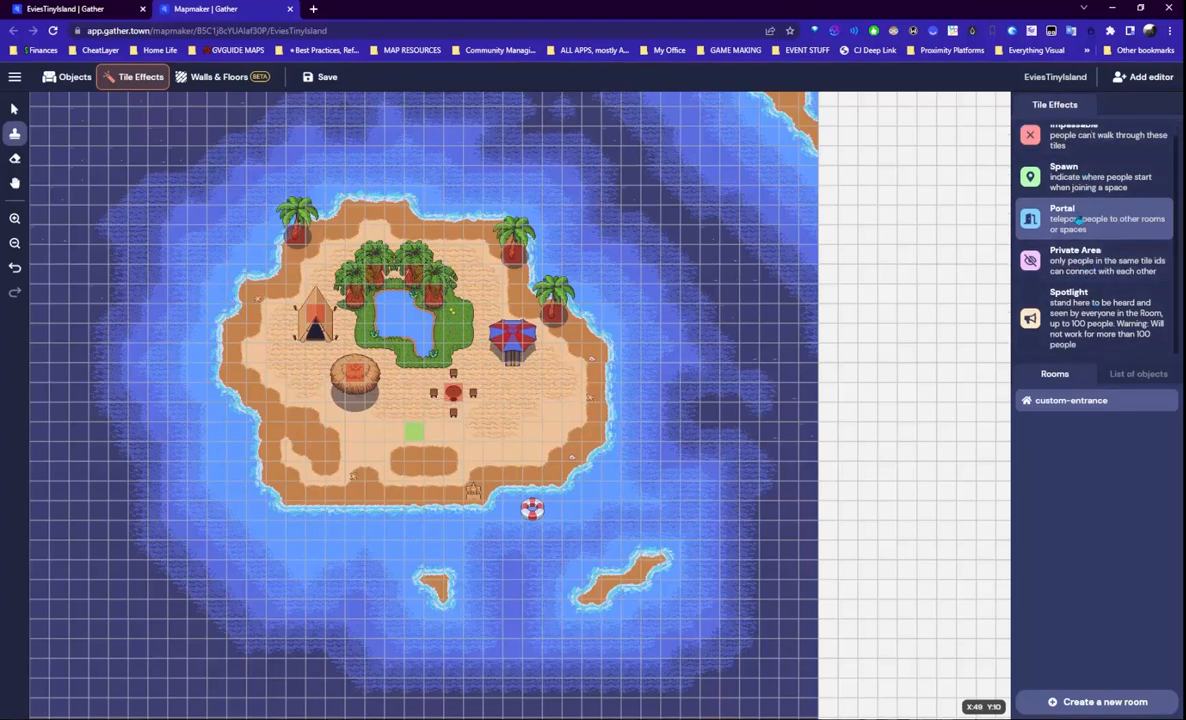
click(258, 360)
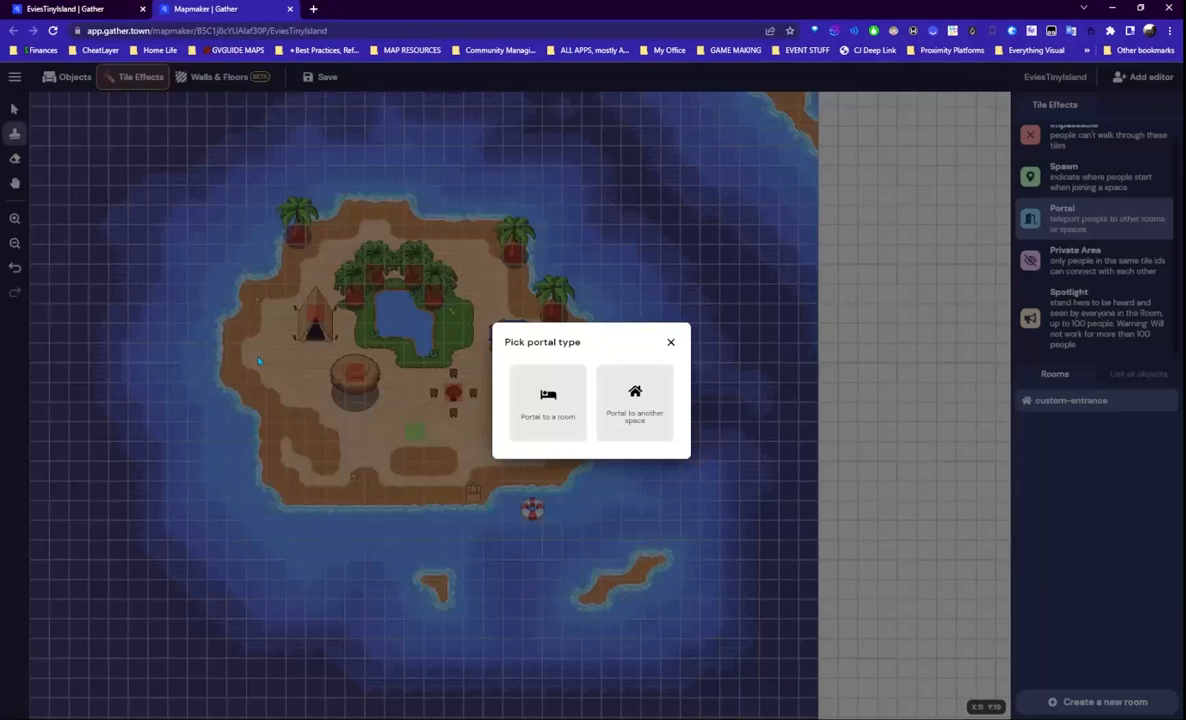
click(625, 425)
click(556, 389)
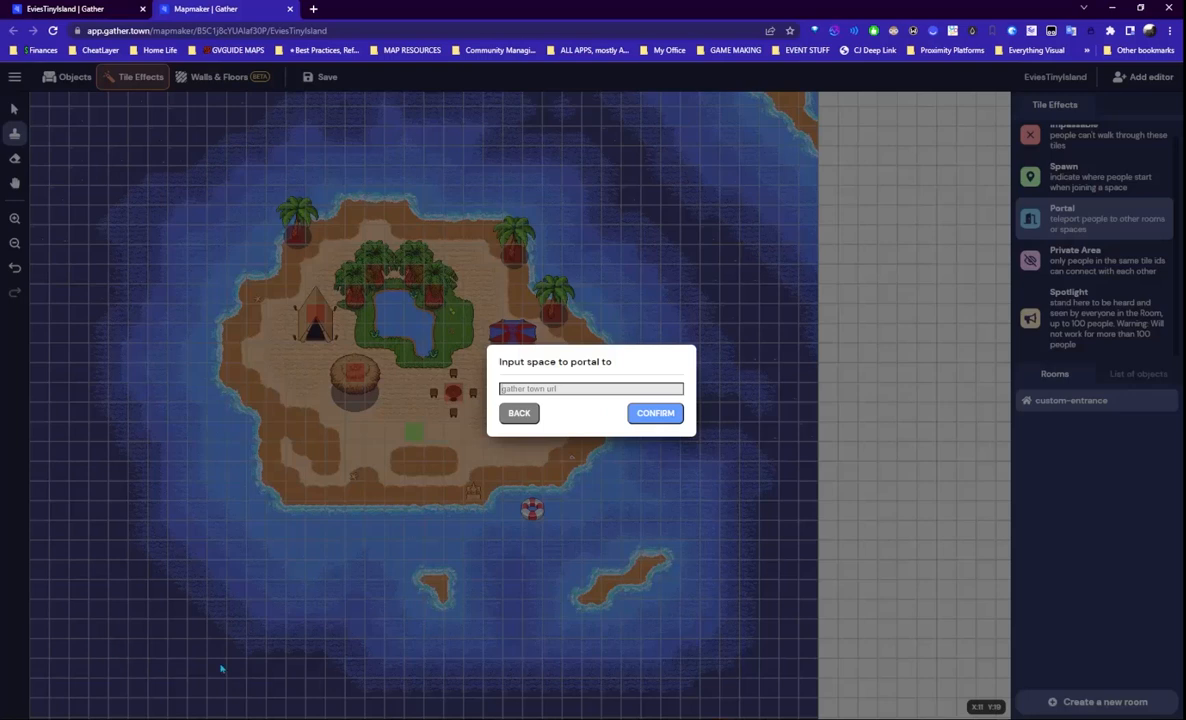
click(519, 413)
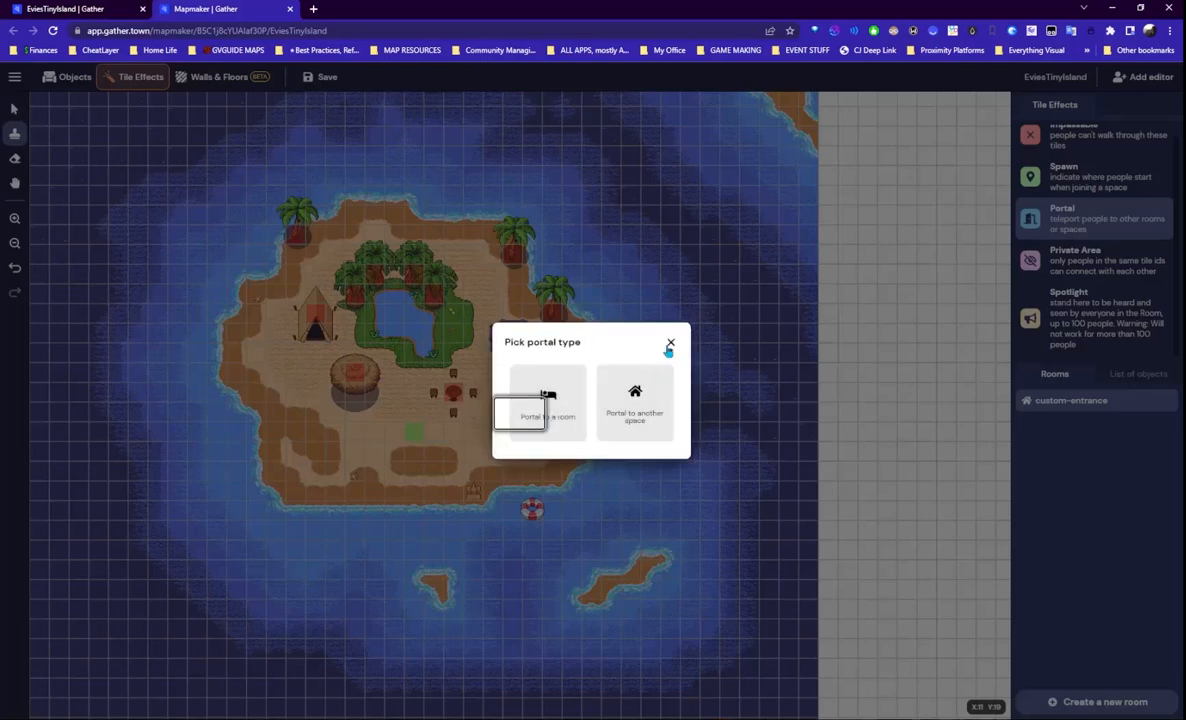
click(669, 344)
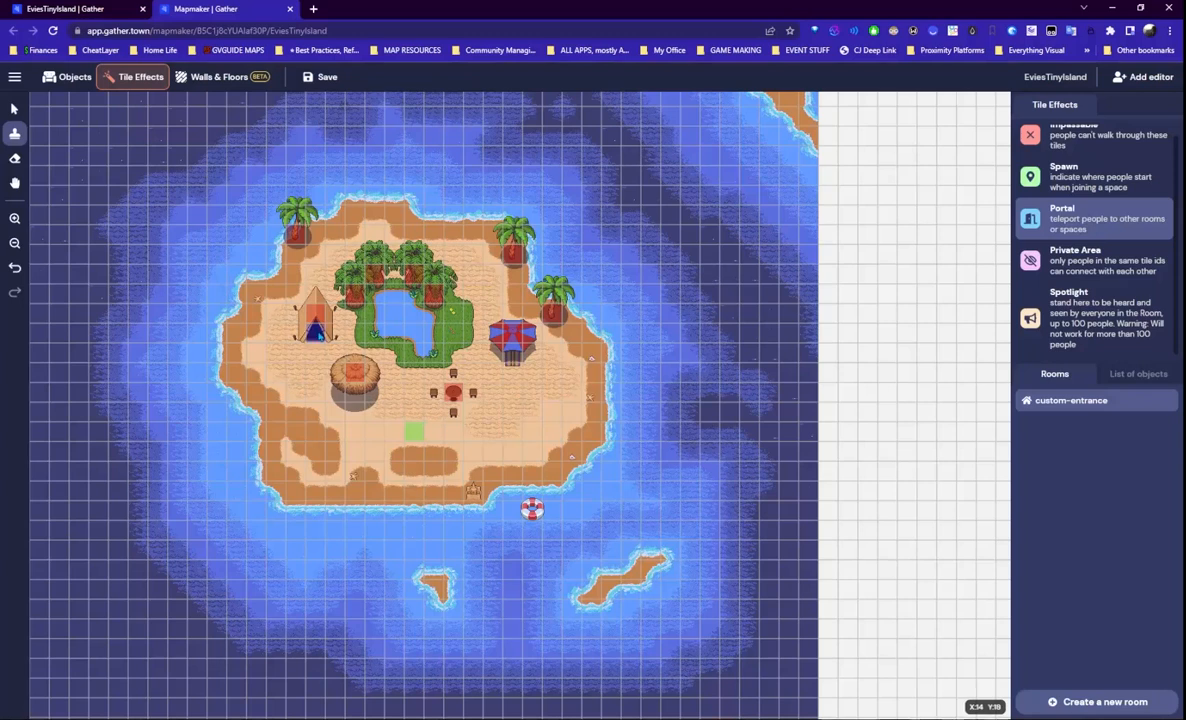
- Make the tent doorway a portal to another space using the pasted URL, then save
click(318, 336)
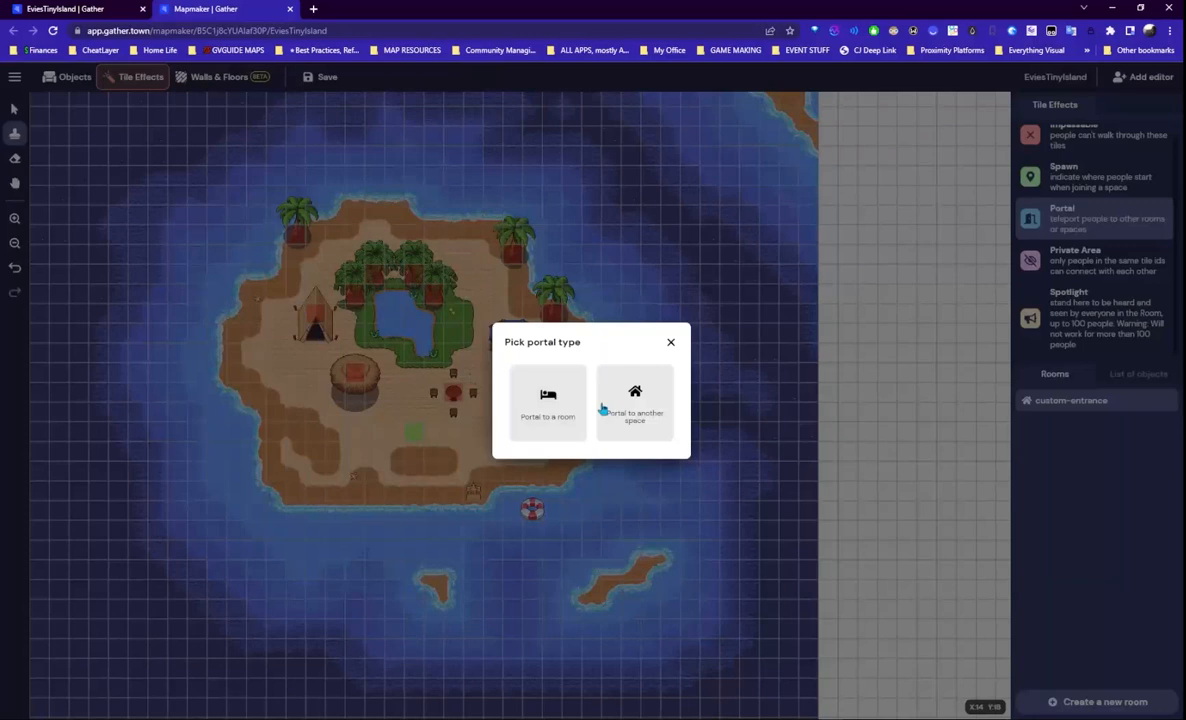
click(651, 406)
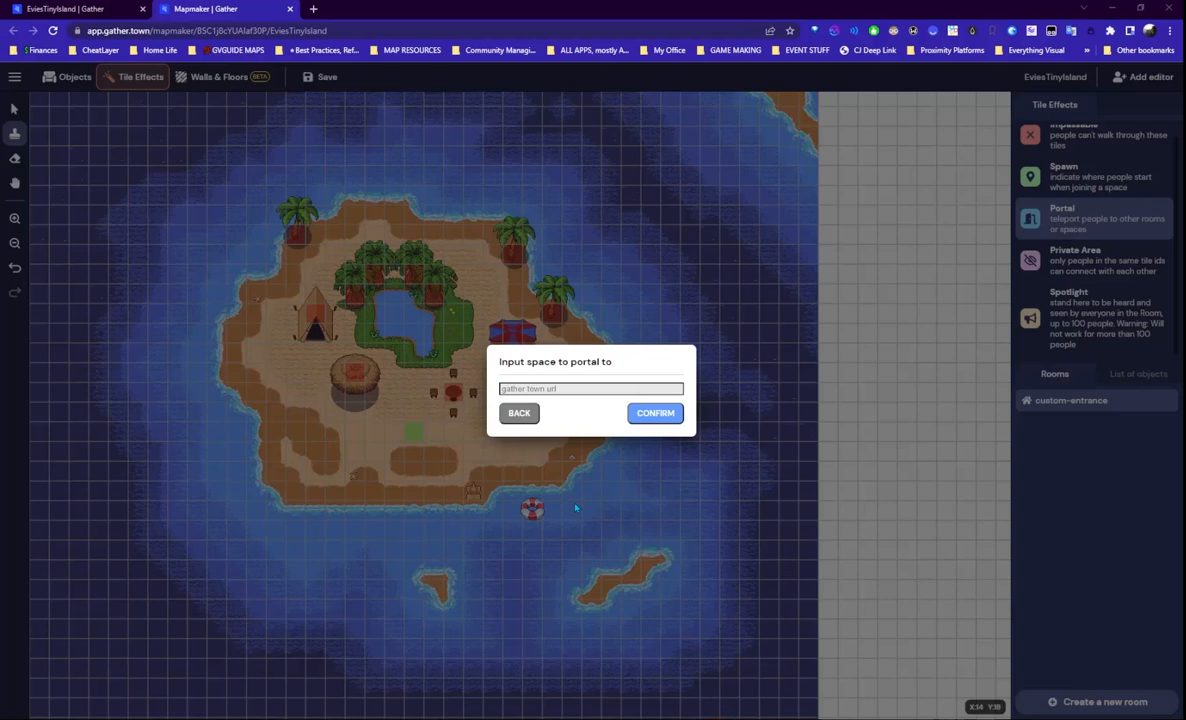
click(569, 389)
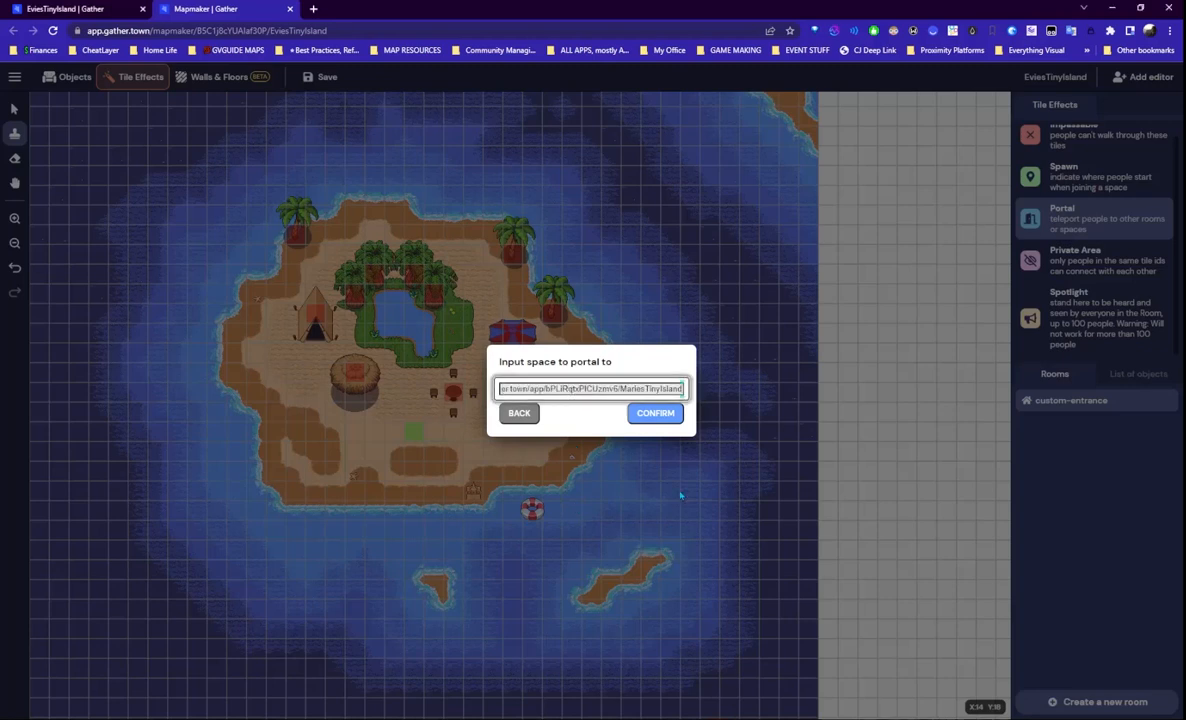
click(655, 413)
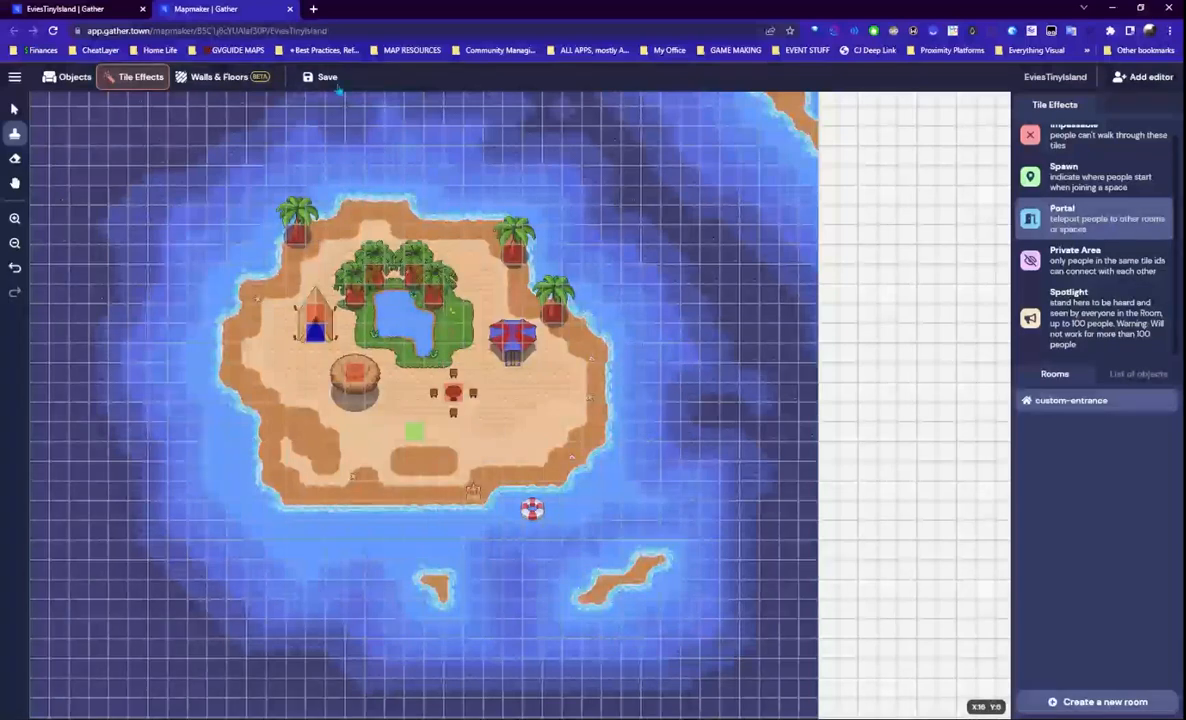
click(322, 77)
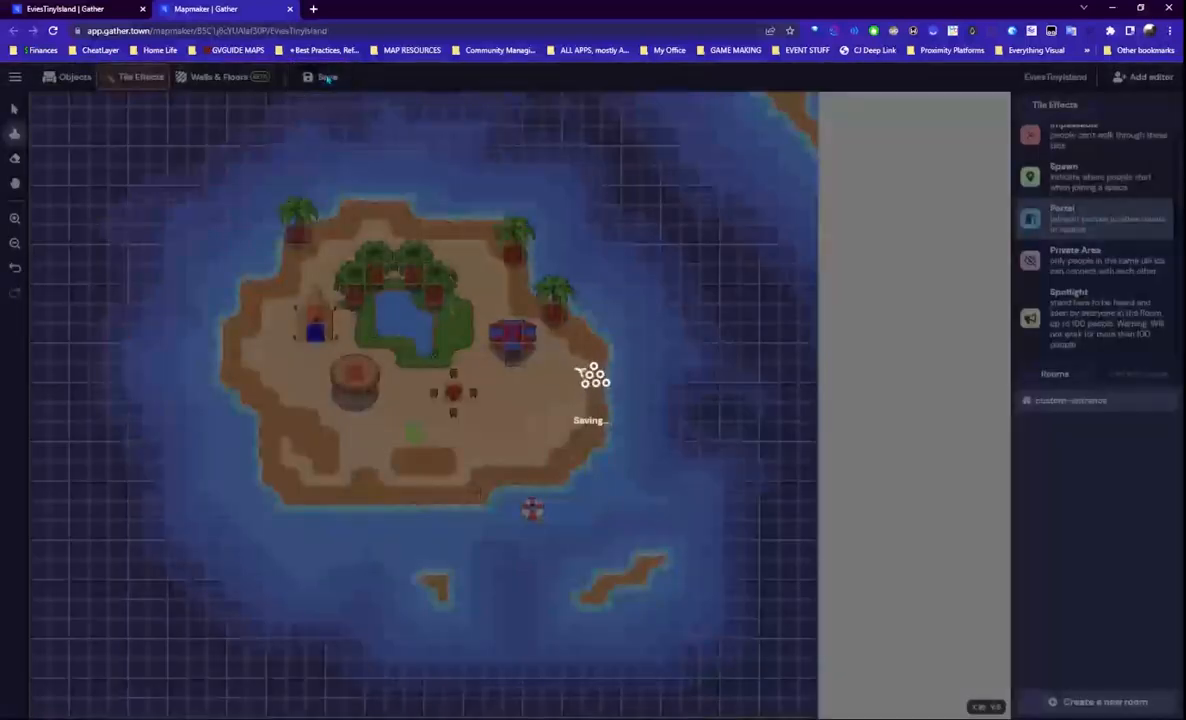
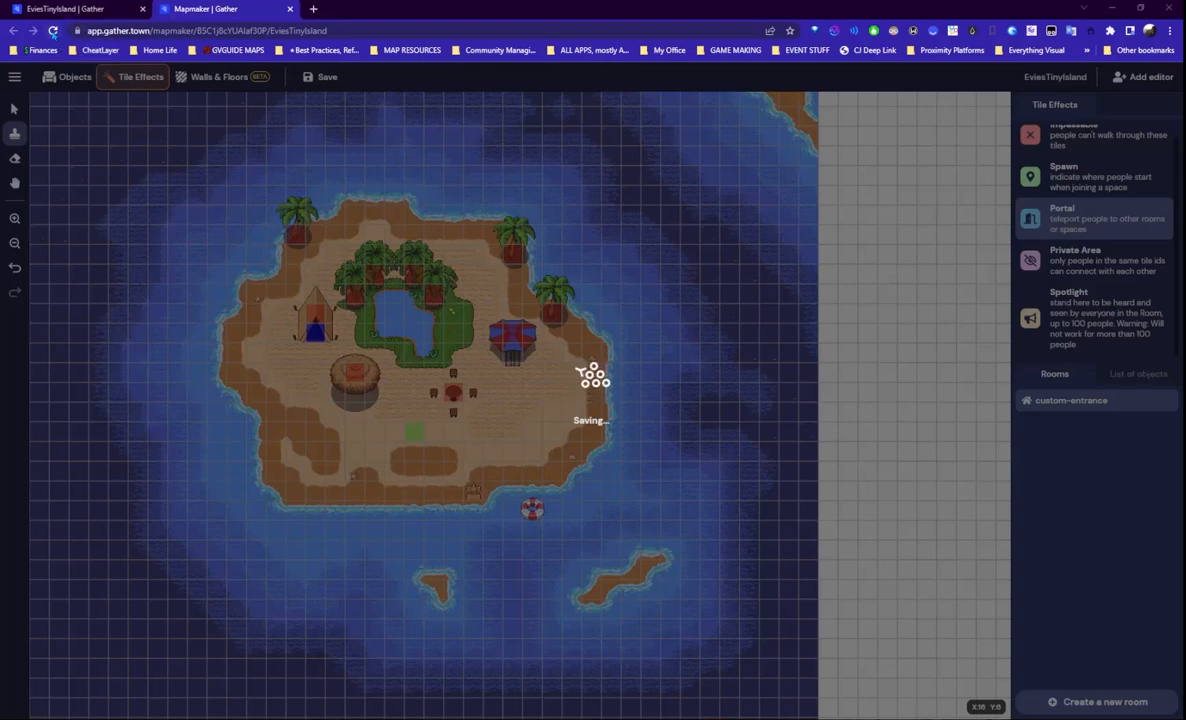
- Reload Mapmaker, discarding unsaved changes, and switch back to the live tiny island space
click(53, 30)
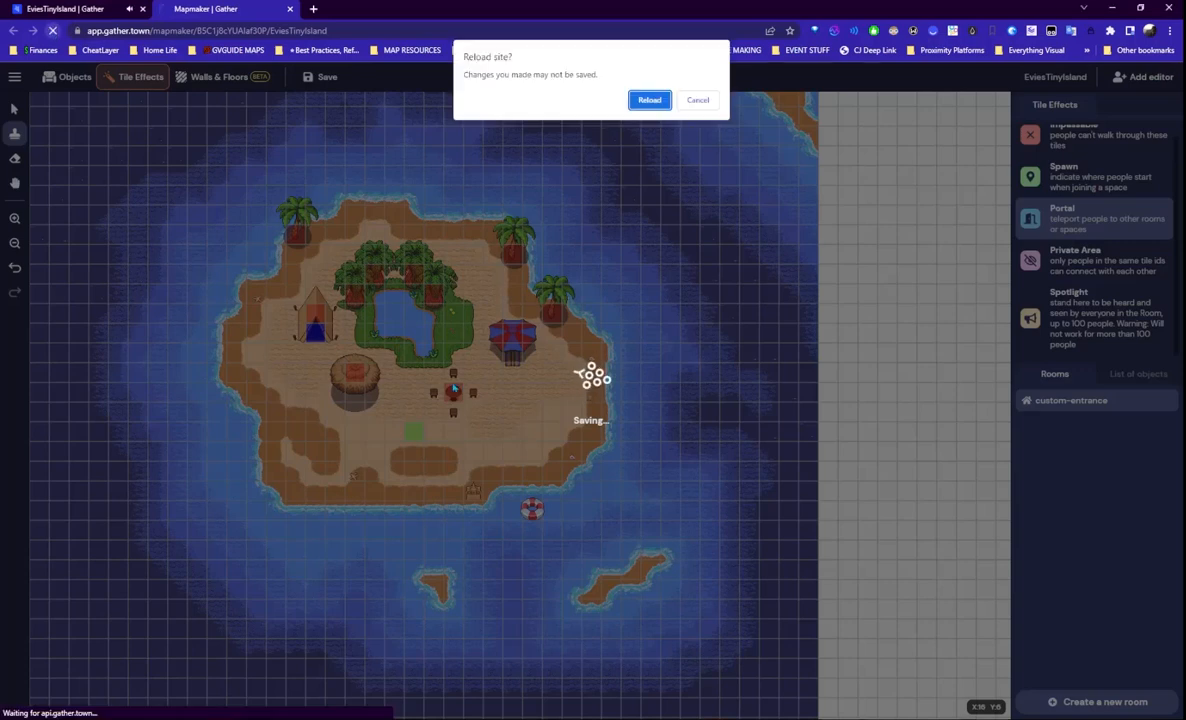
click(649, 100)
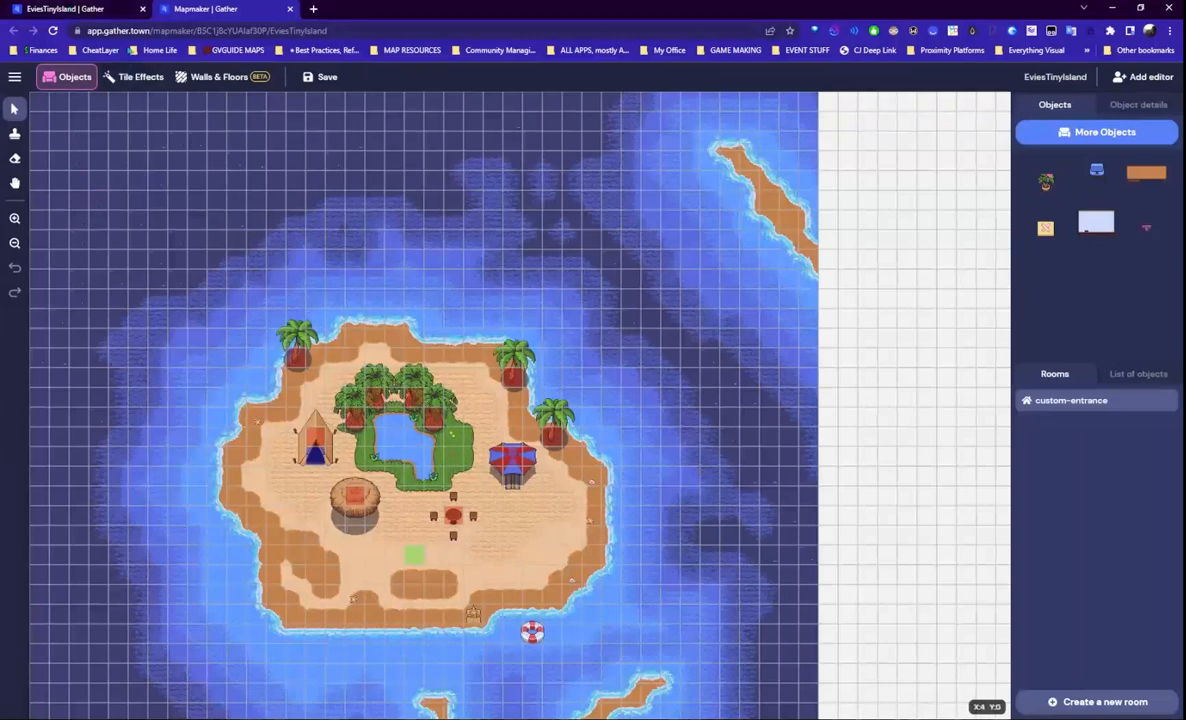
click(14, 77)
click(14, 77)
click(74, 17)
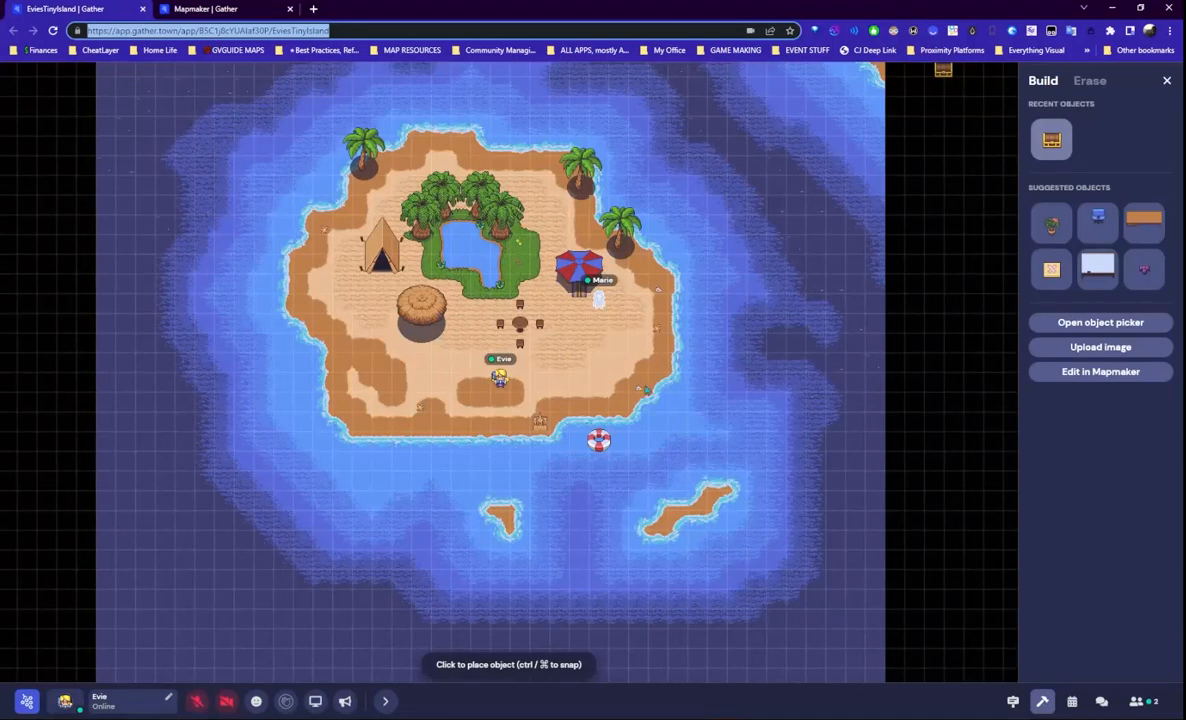
- Open Report Issues from the Gather logo menu, close it unsent, and return to Mapmaker
click(27, 702)
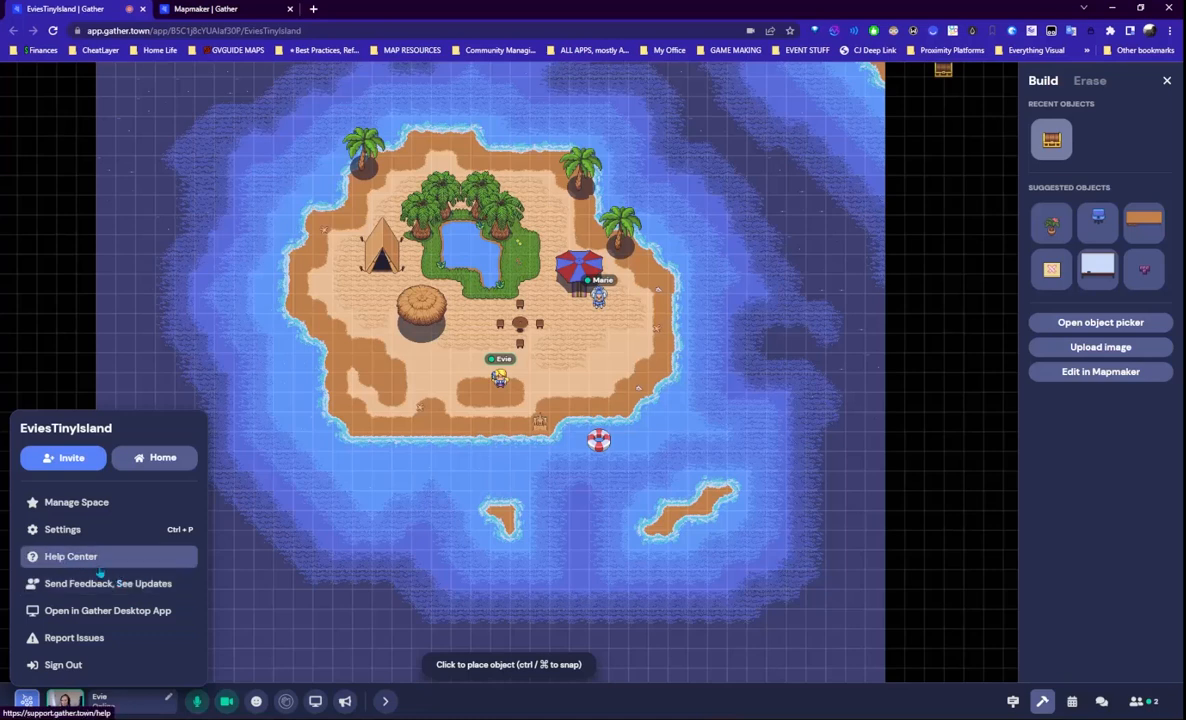
click(62, 640)
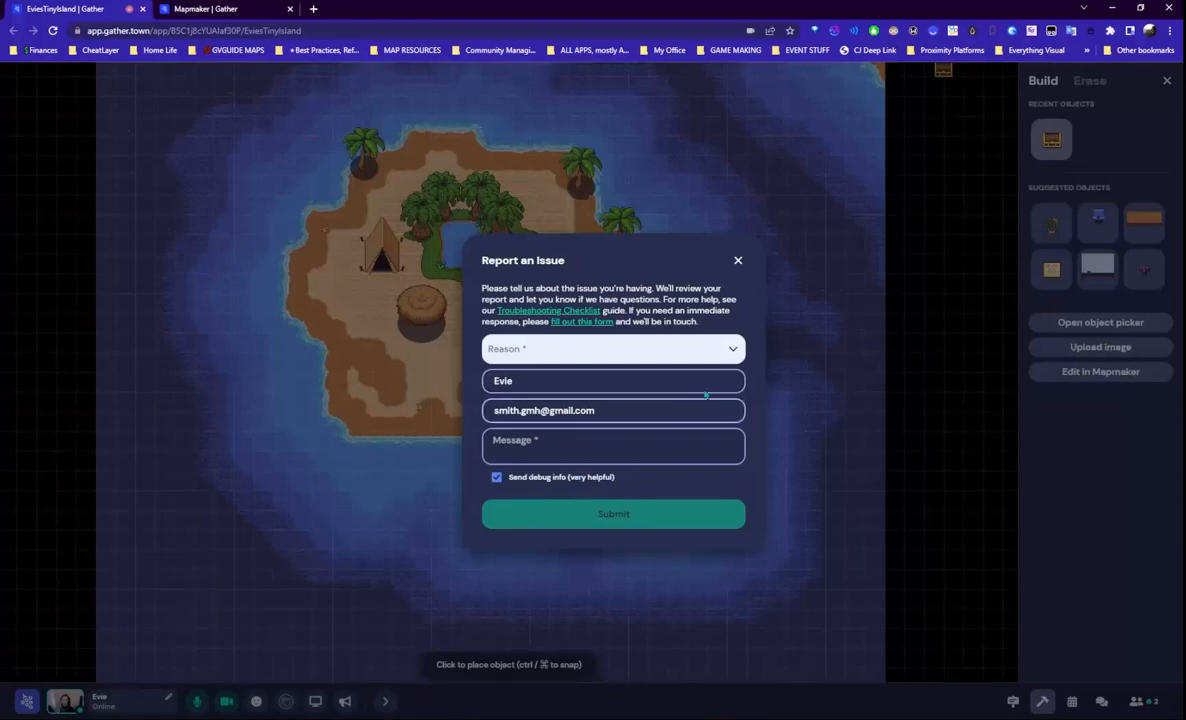
click(738, 262)
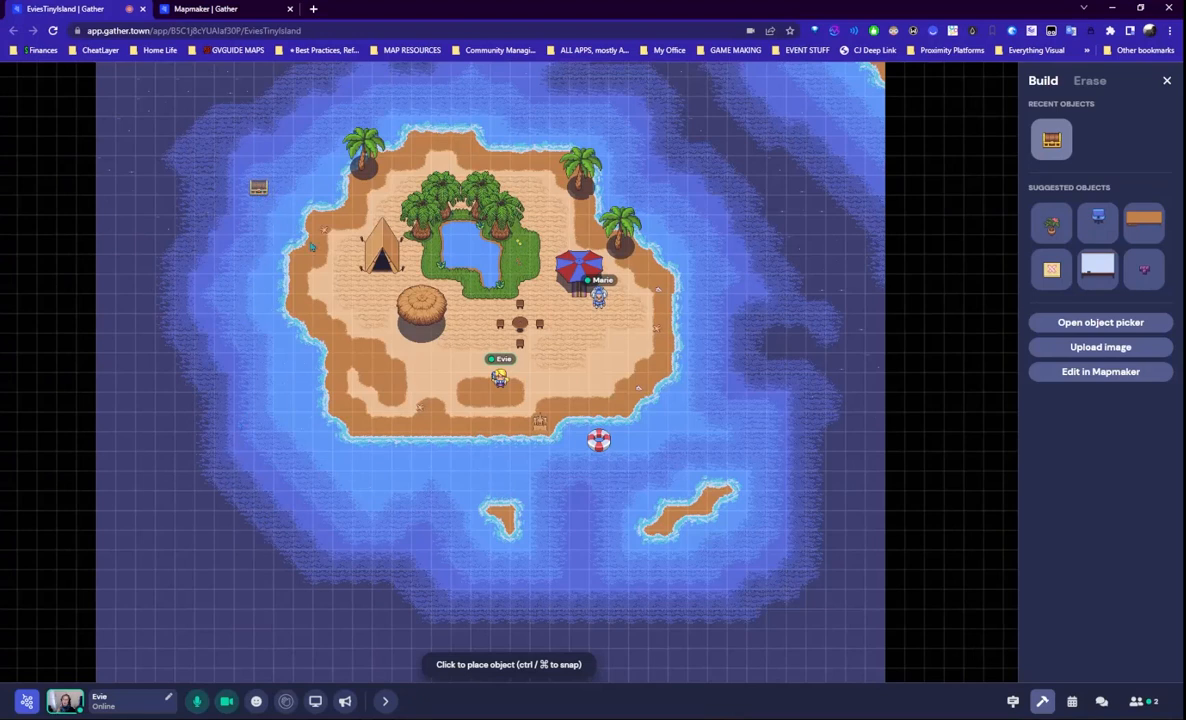
click(252, 17)
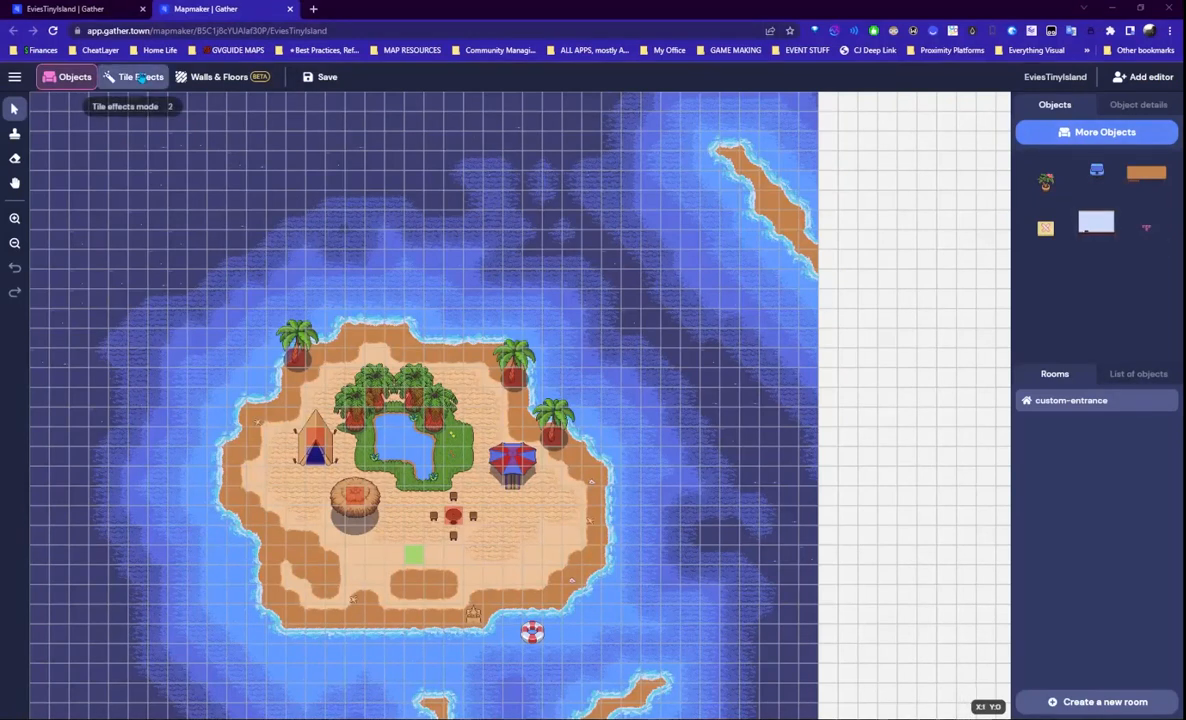
- Place a Portal tile to another space using the pasted URL, save, and return to the space
click(135, 77)
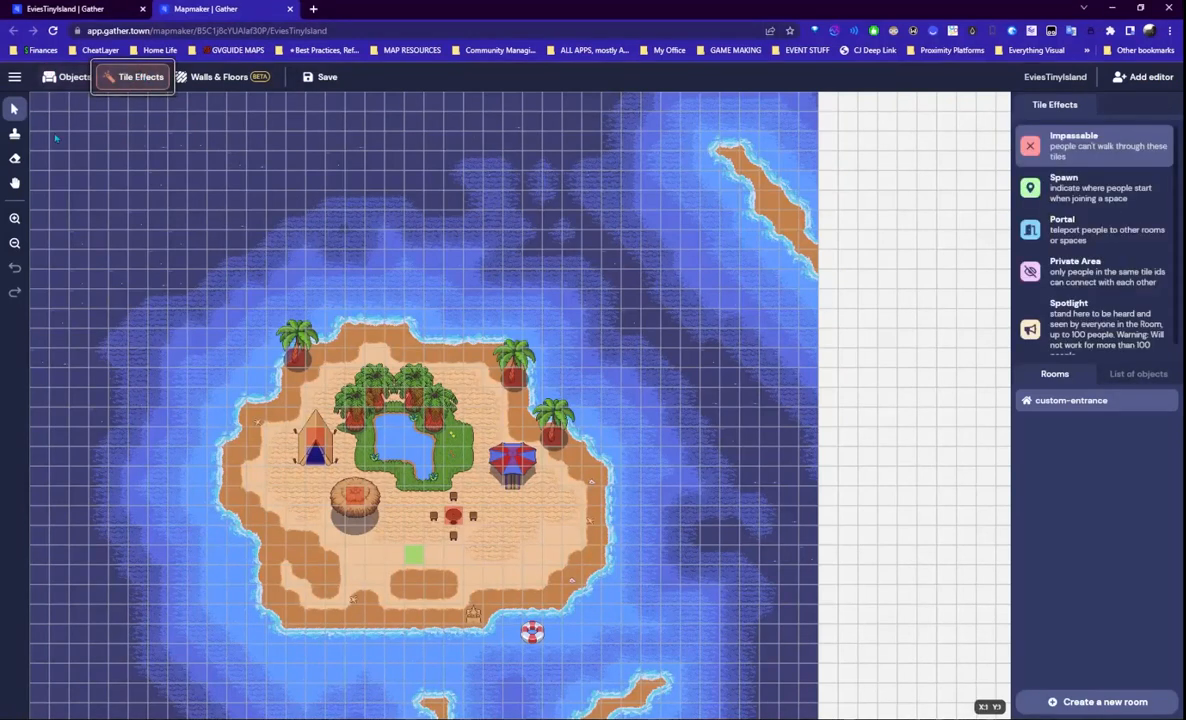
click(1067, 230)
click(477, 449)
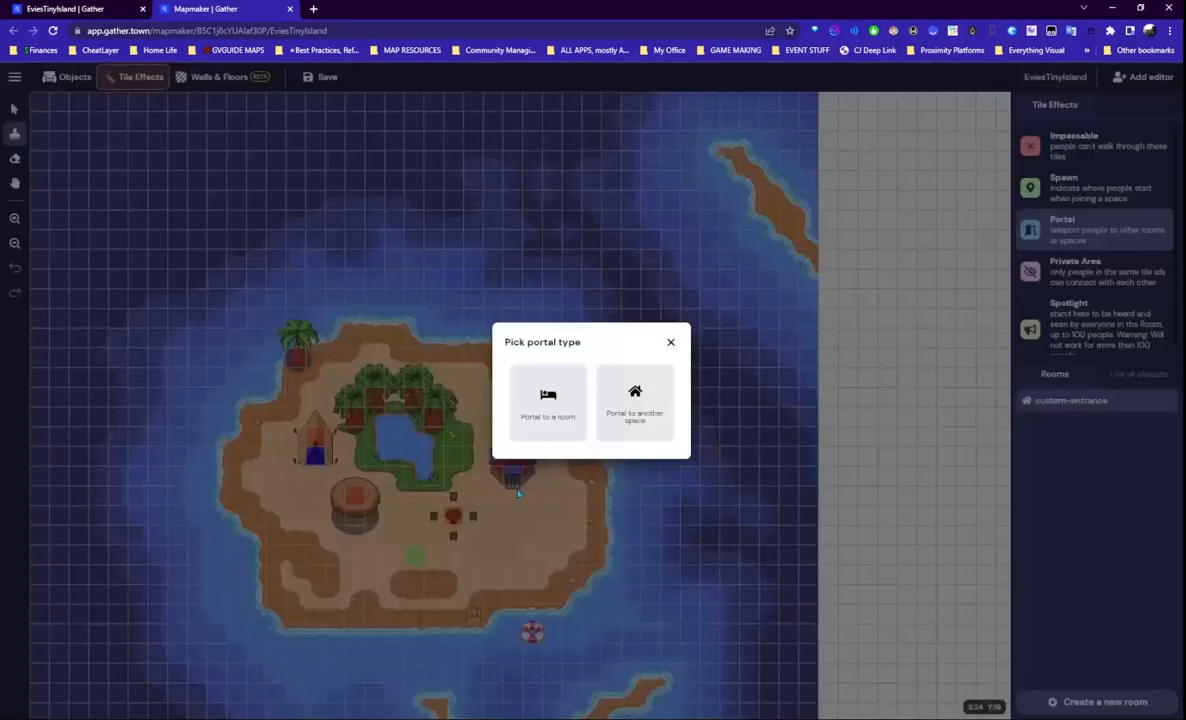
click(633, 405)
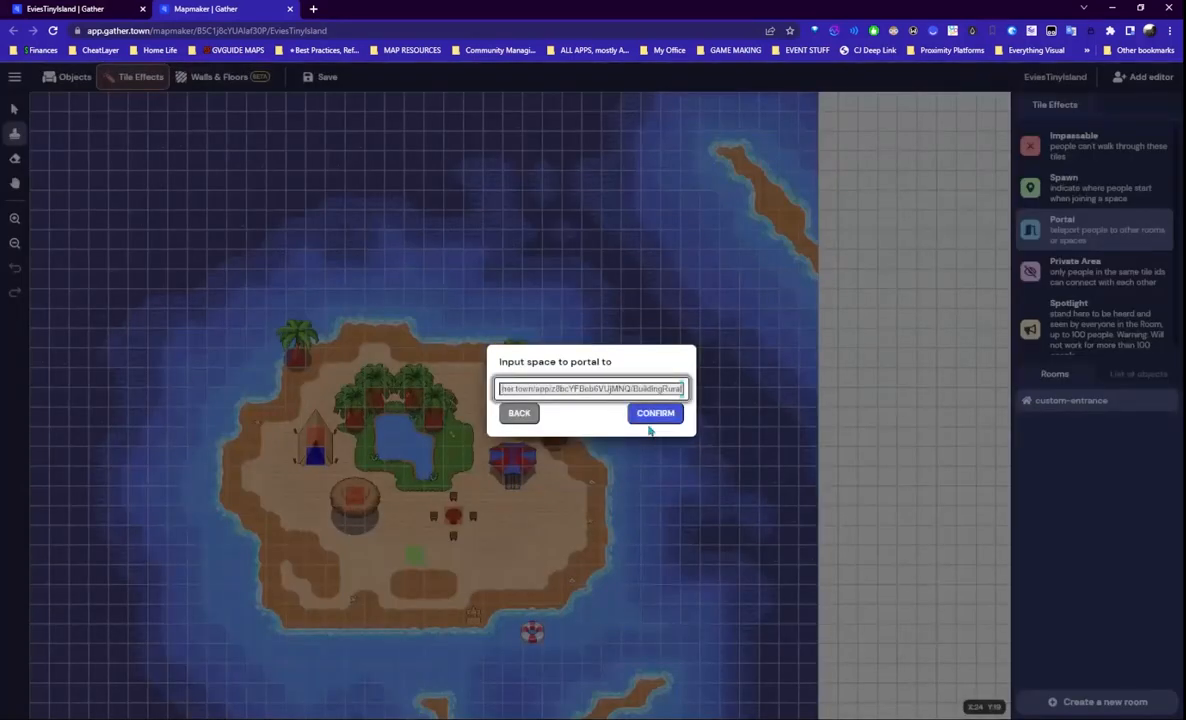
click(657, 413)
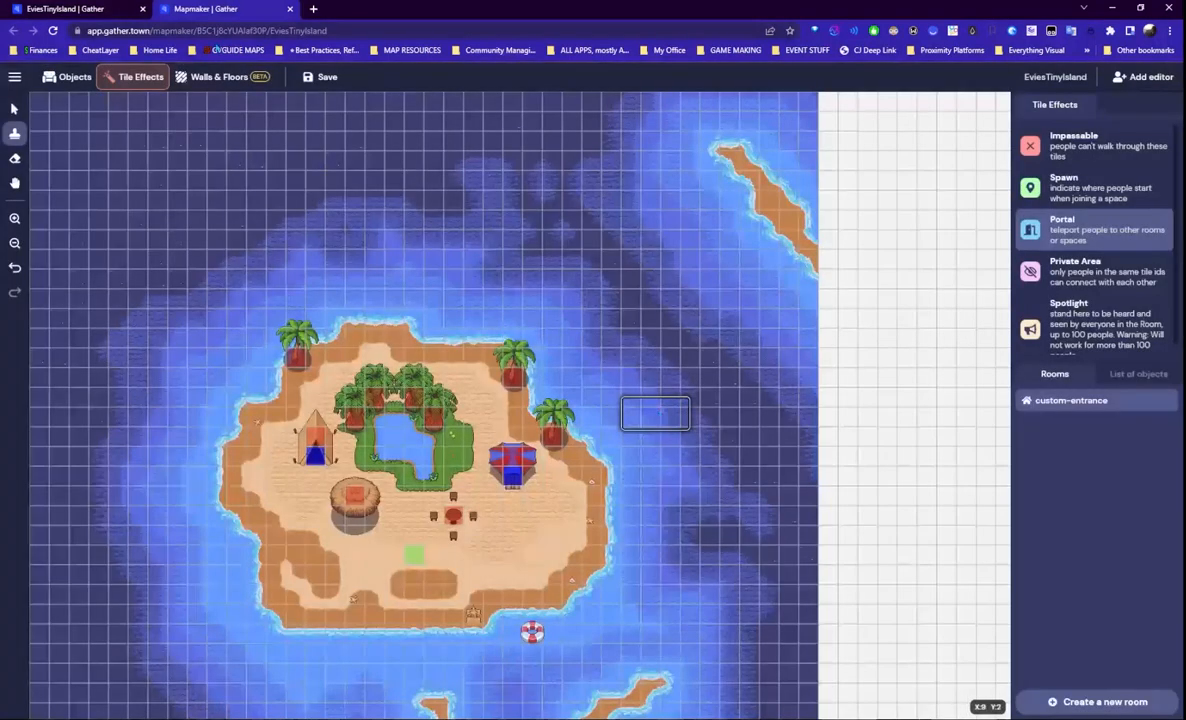
click(329, 84)
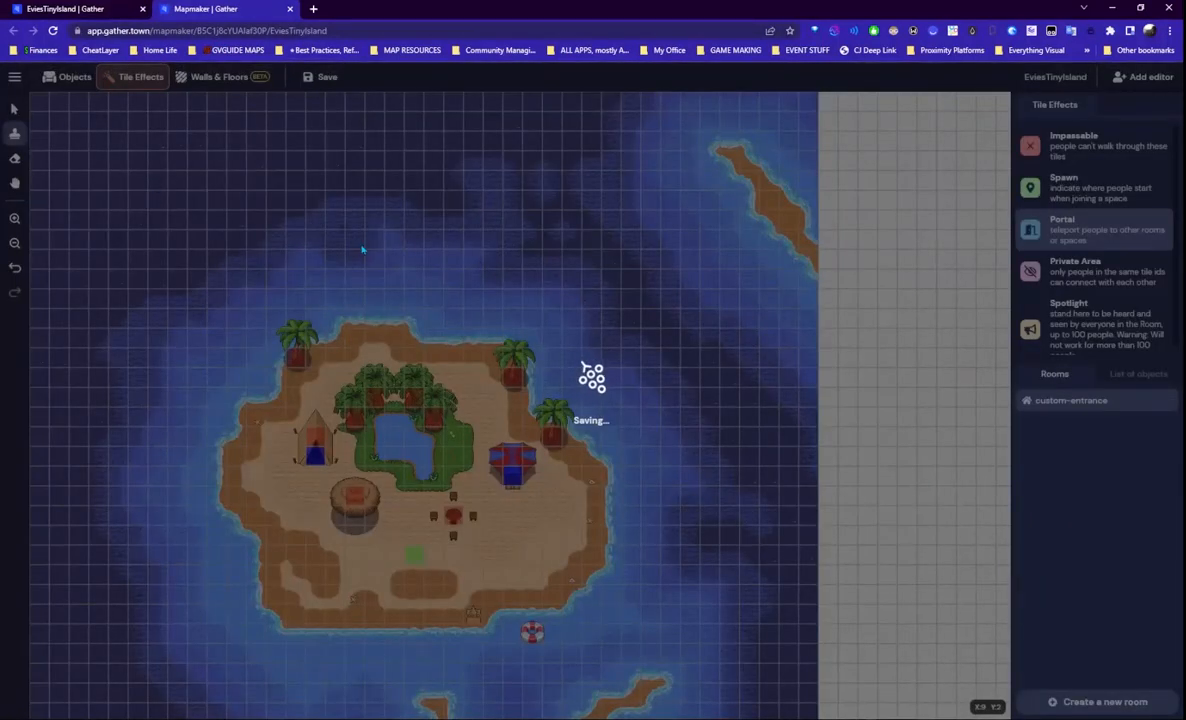
click(89, 14)
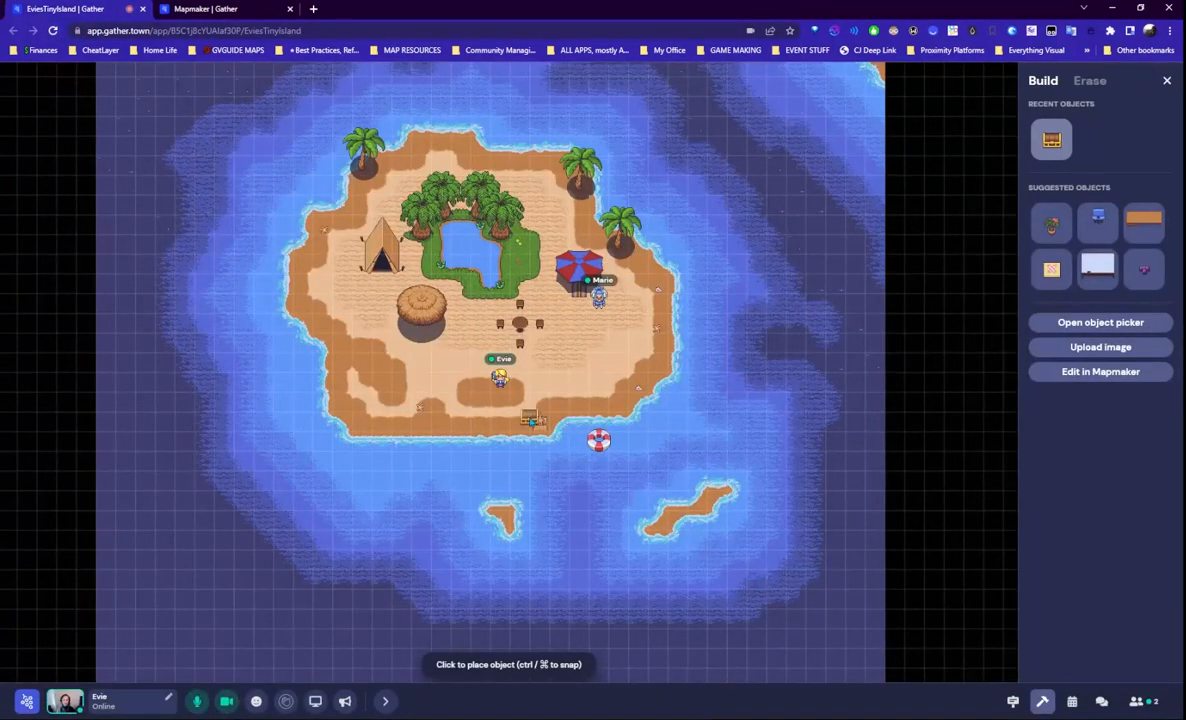
- Move beside the other visitor, leave build mode, and mute their microphone
key(Right)
key(Right)
key(Right)
key(Up)
key(Up)
key(Up)
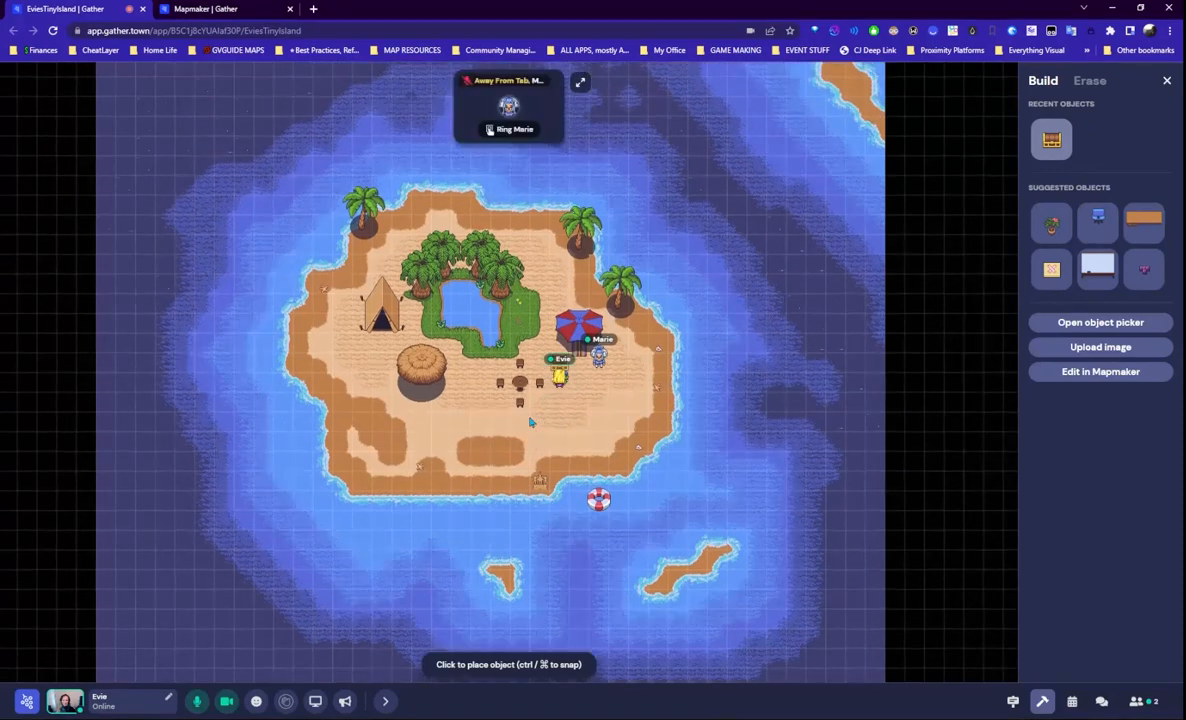
key(Down)
key(Left)
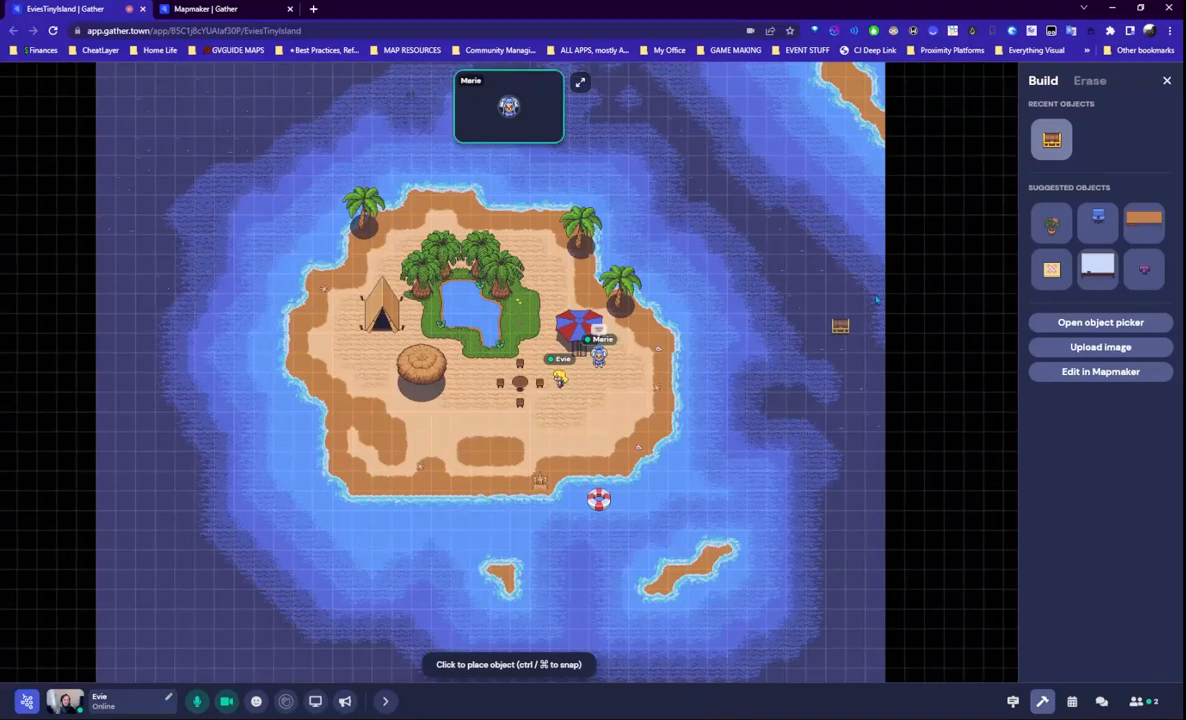
click(1164, 81)
mouse_move(539, 122)
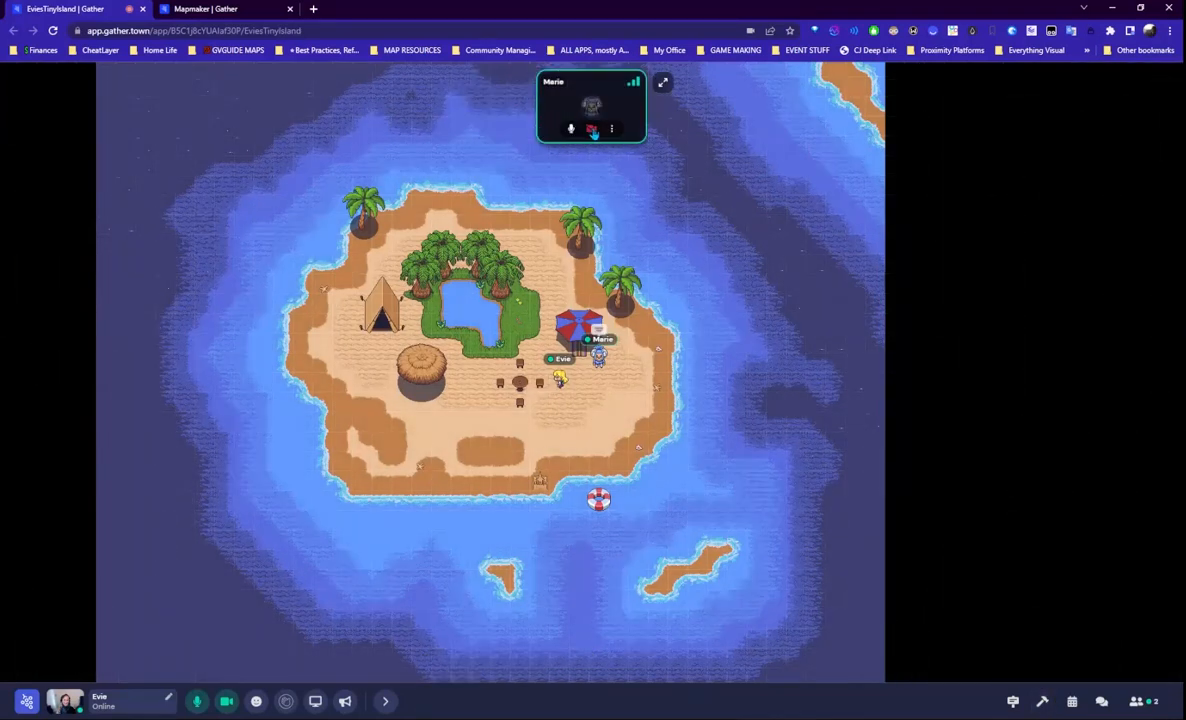
click(571, 128)
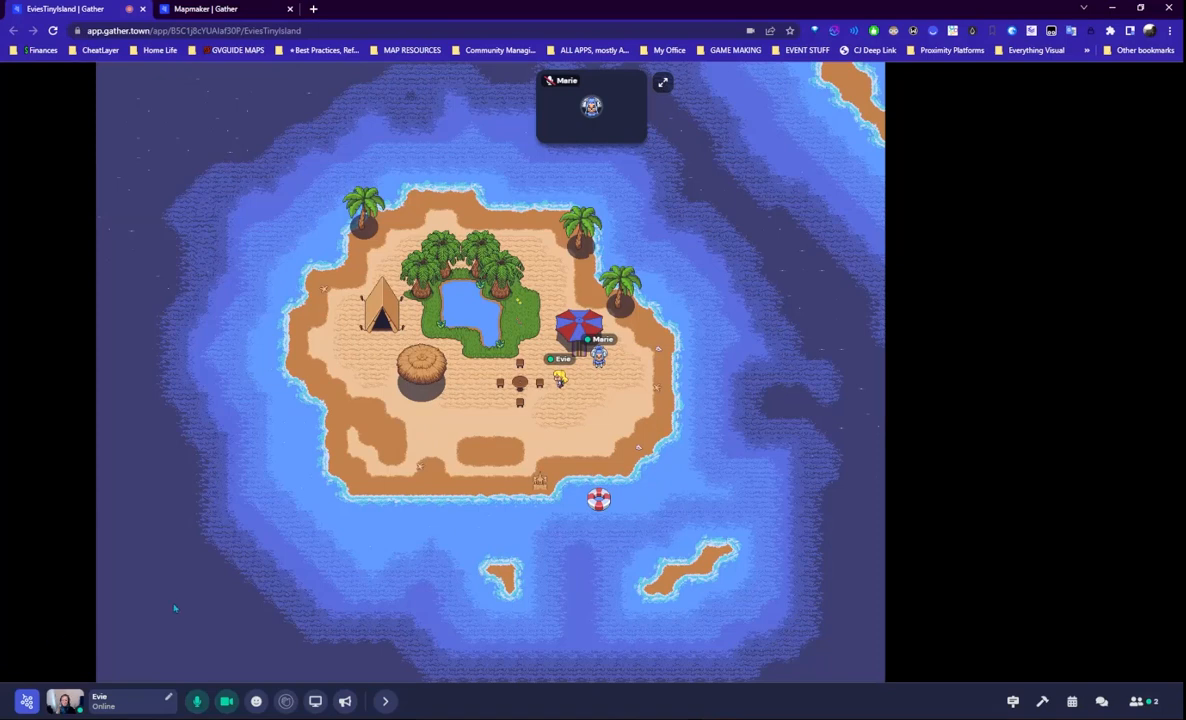
mouse_move(590, 121)
- Walk the avatar left past the hut and onto the tent portal
key(Left)
key(Down)
key(Left)
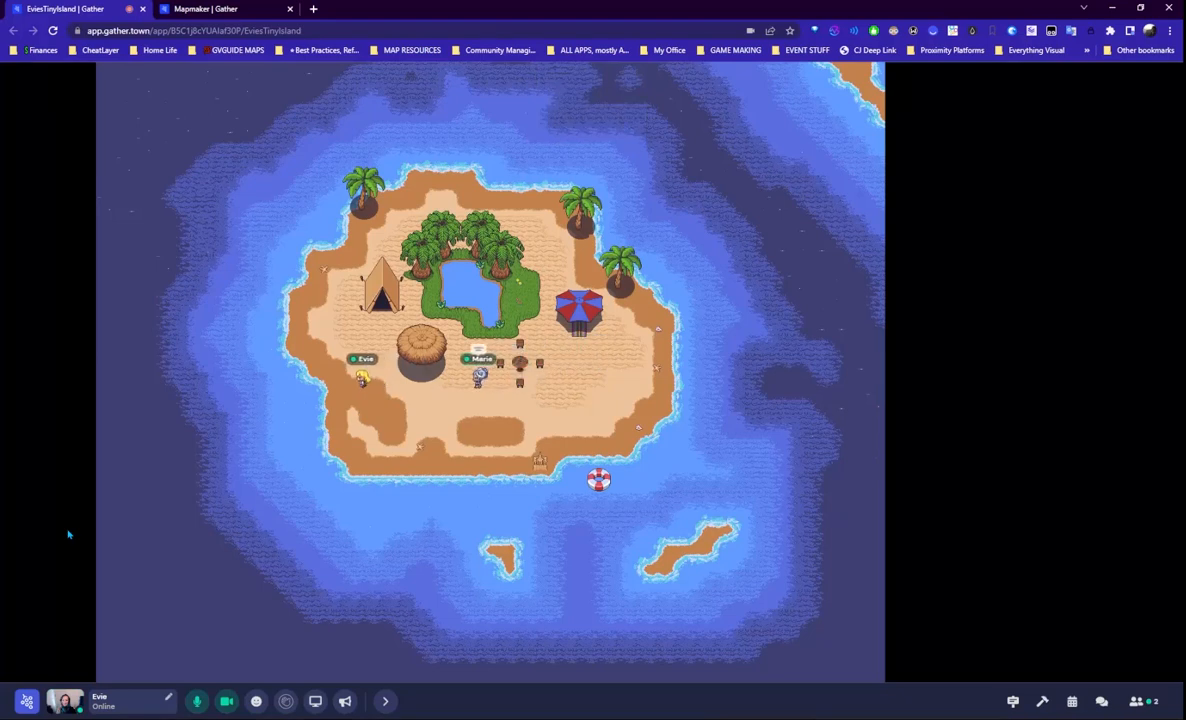
key(Right)
key(Up)
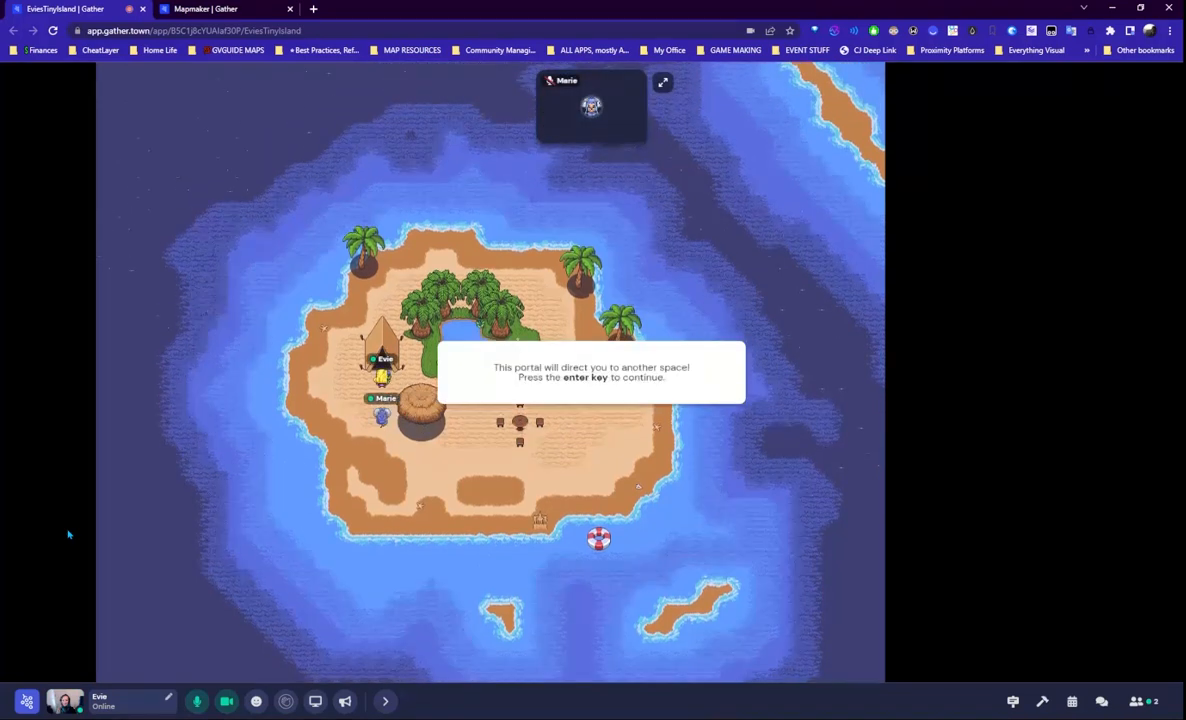
- Travel through the tent portal to EviesTinyIsland, then take its tent portal back home
key(Return)
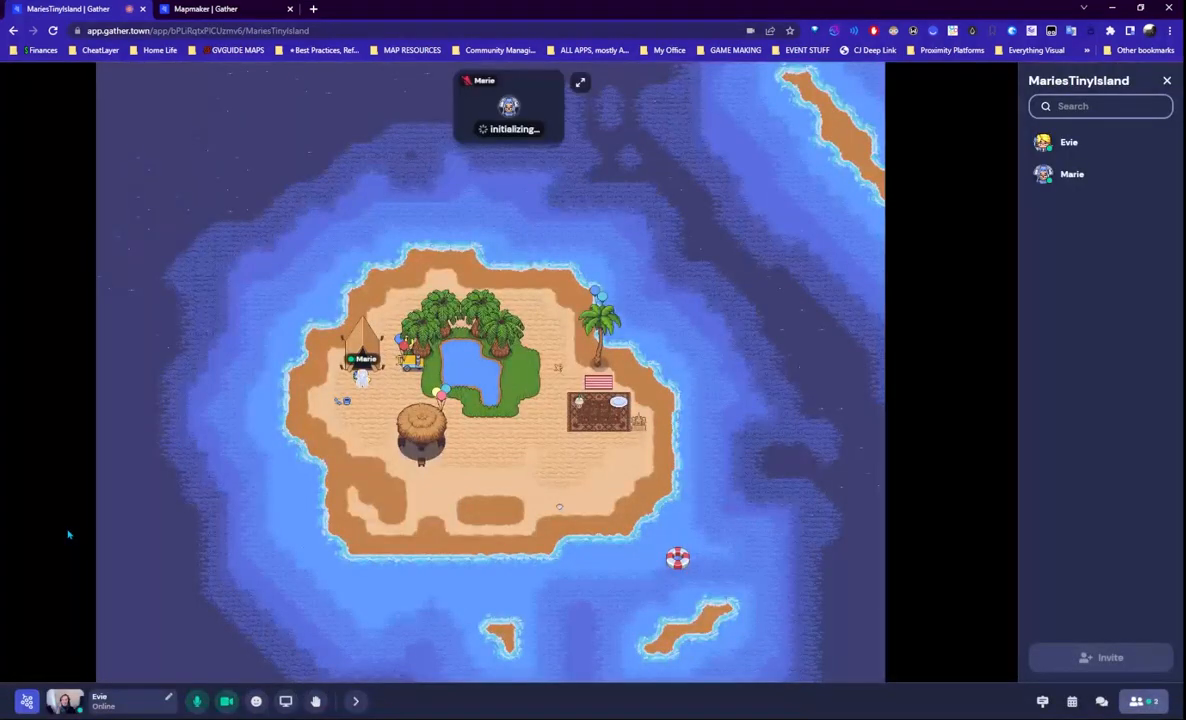
key(Down)
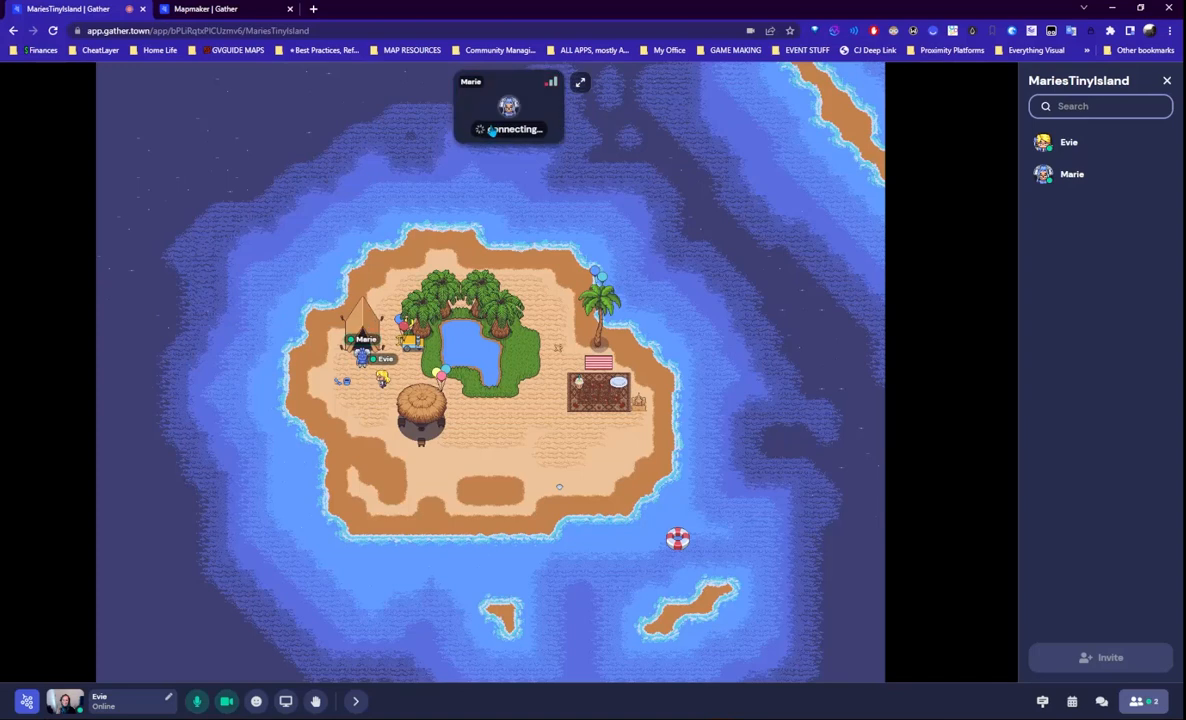
key(Left)
key(Up)
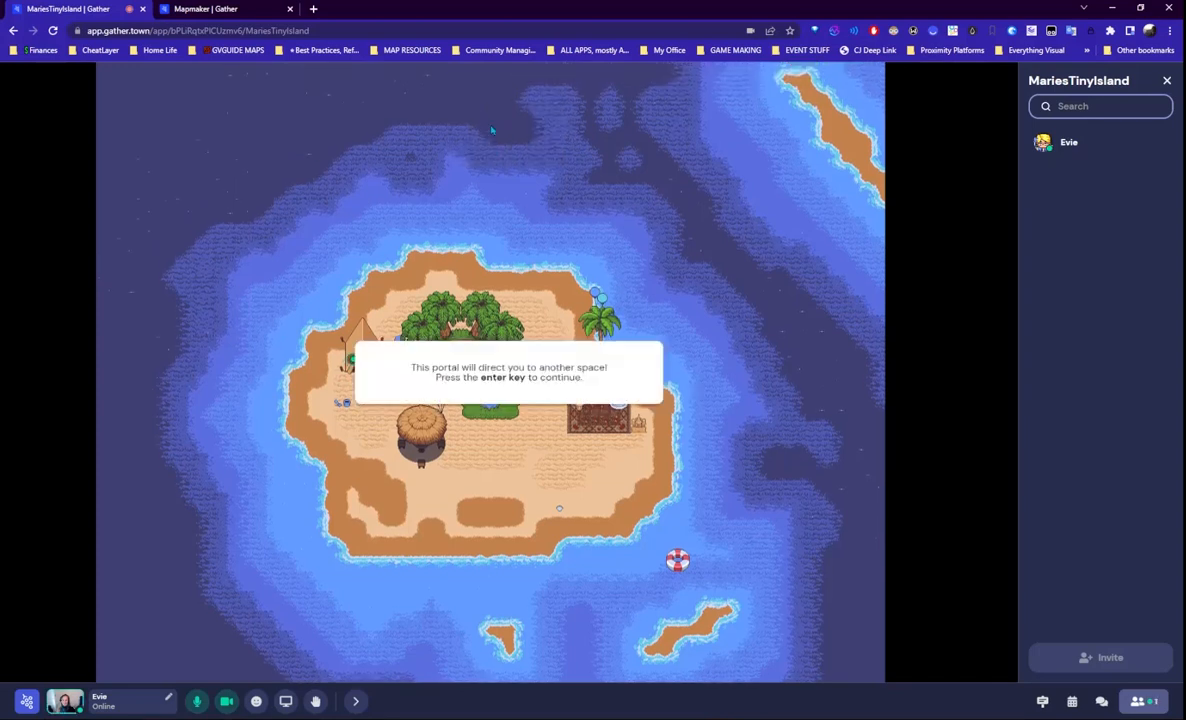
key(Return)
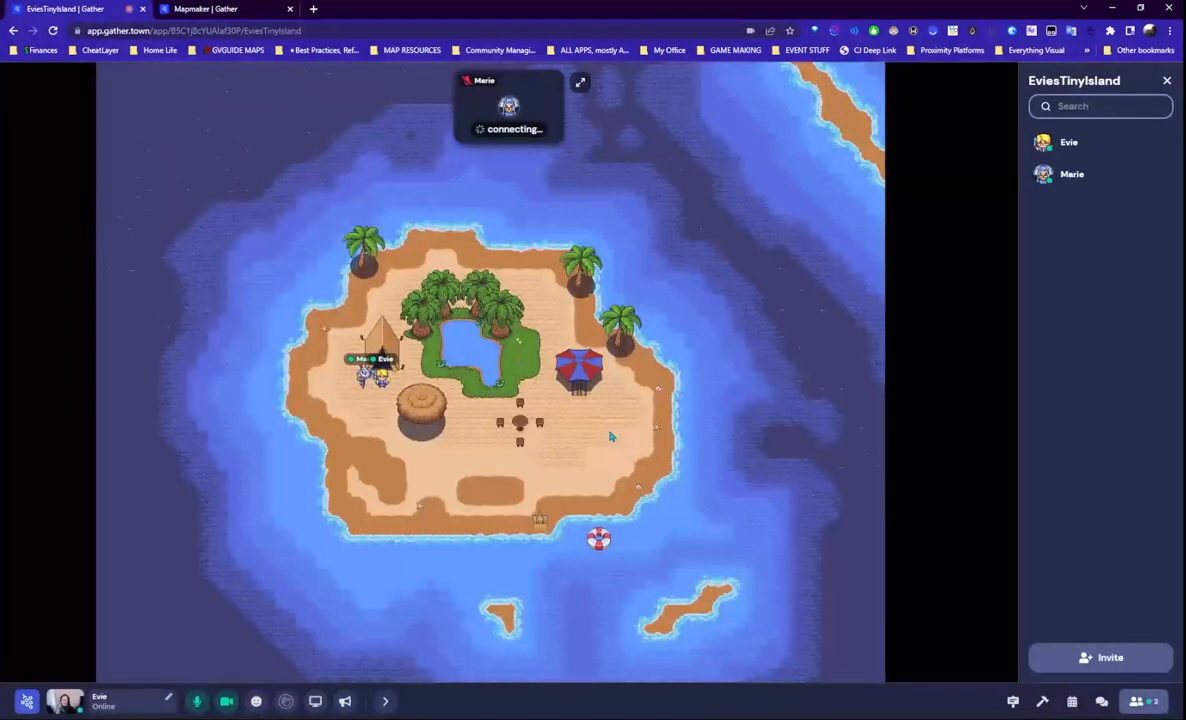
- Walk past the hut onto the umbrella portal and travel to BuildingRural
key(Right)
key(Down)
key(Right)
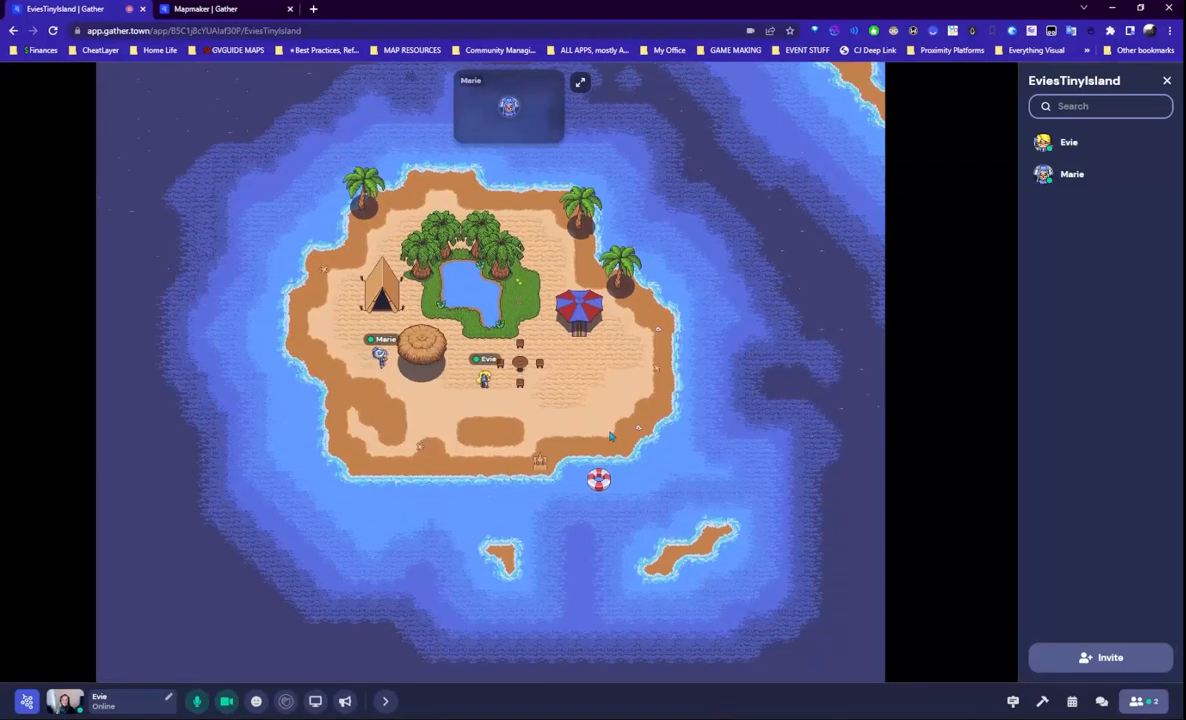
key(Up)
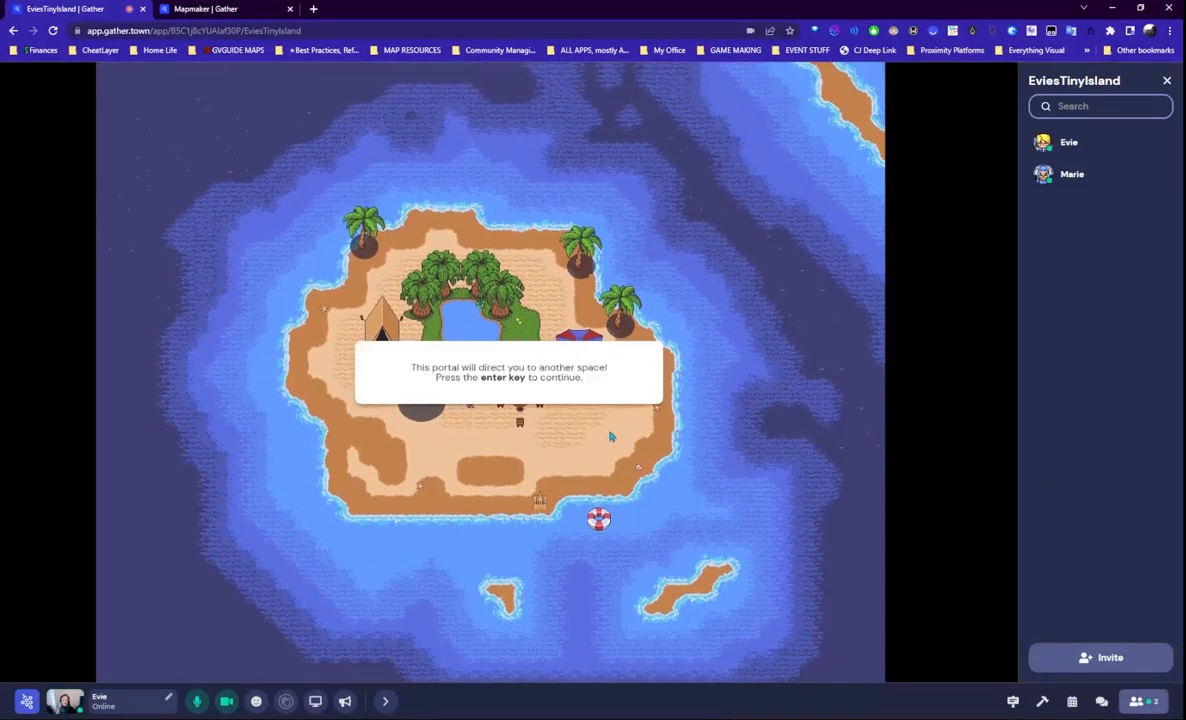
key(Return)
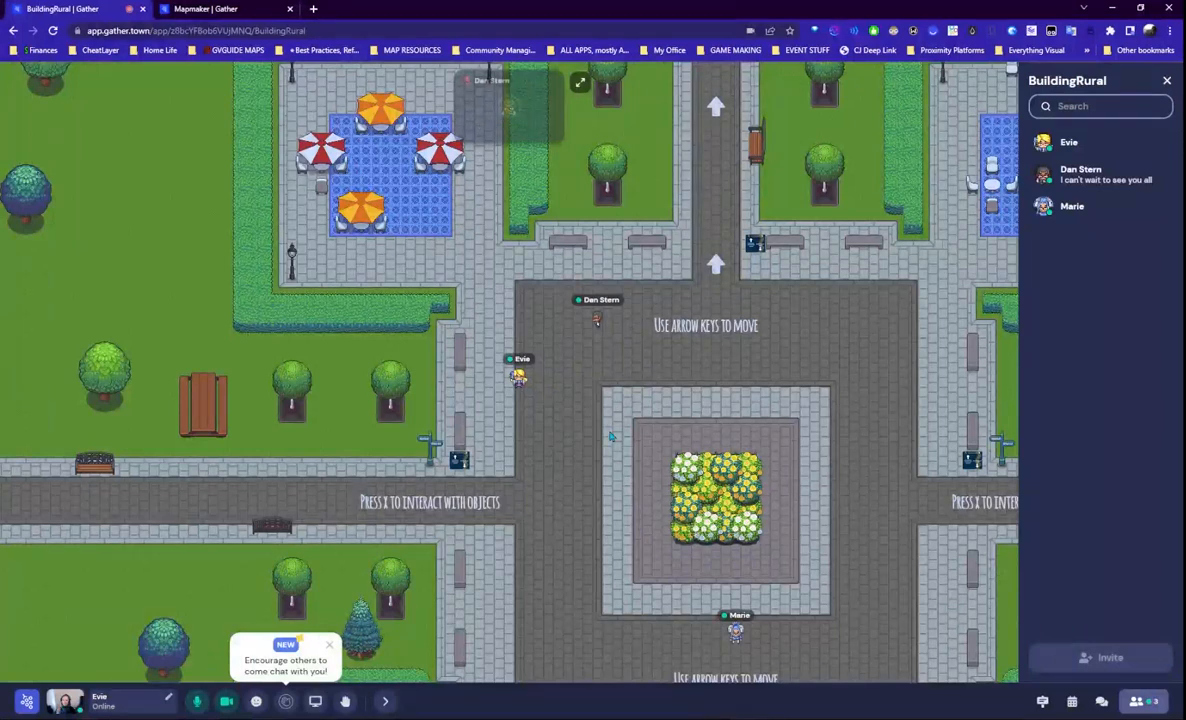
- Step around the central plaza until the avatar stands beside the other participants
key(Right)
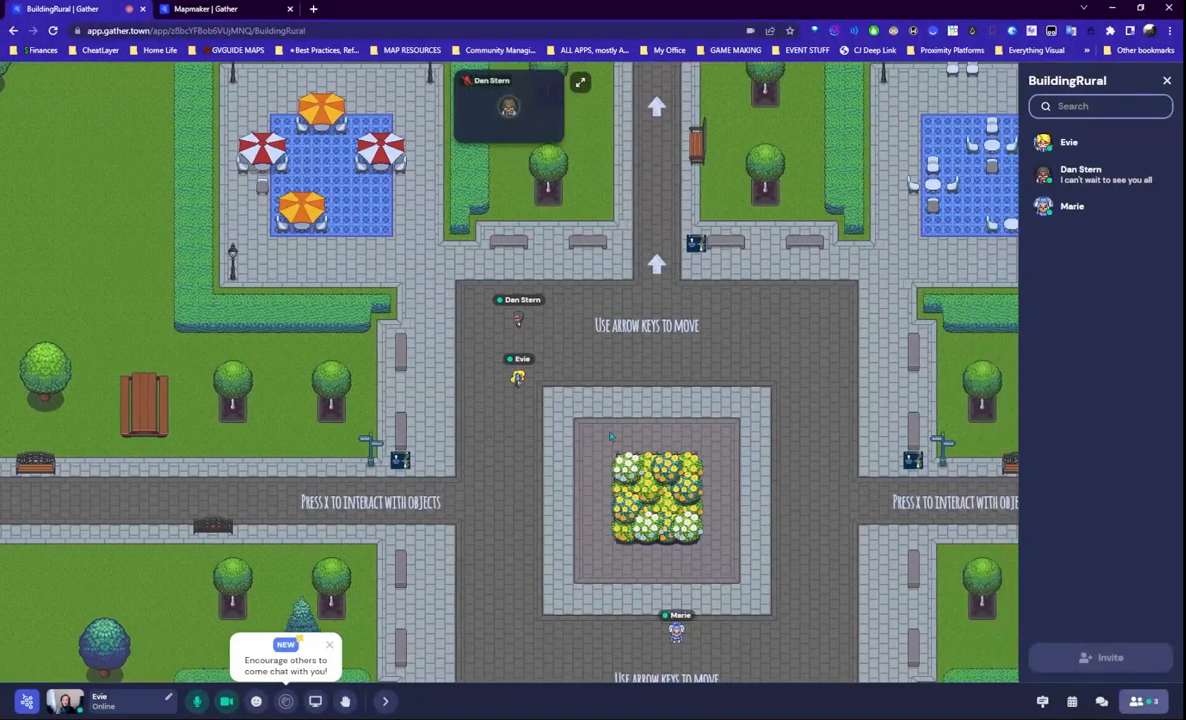
key(Right)
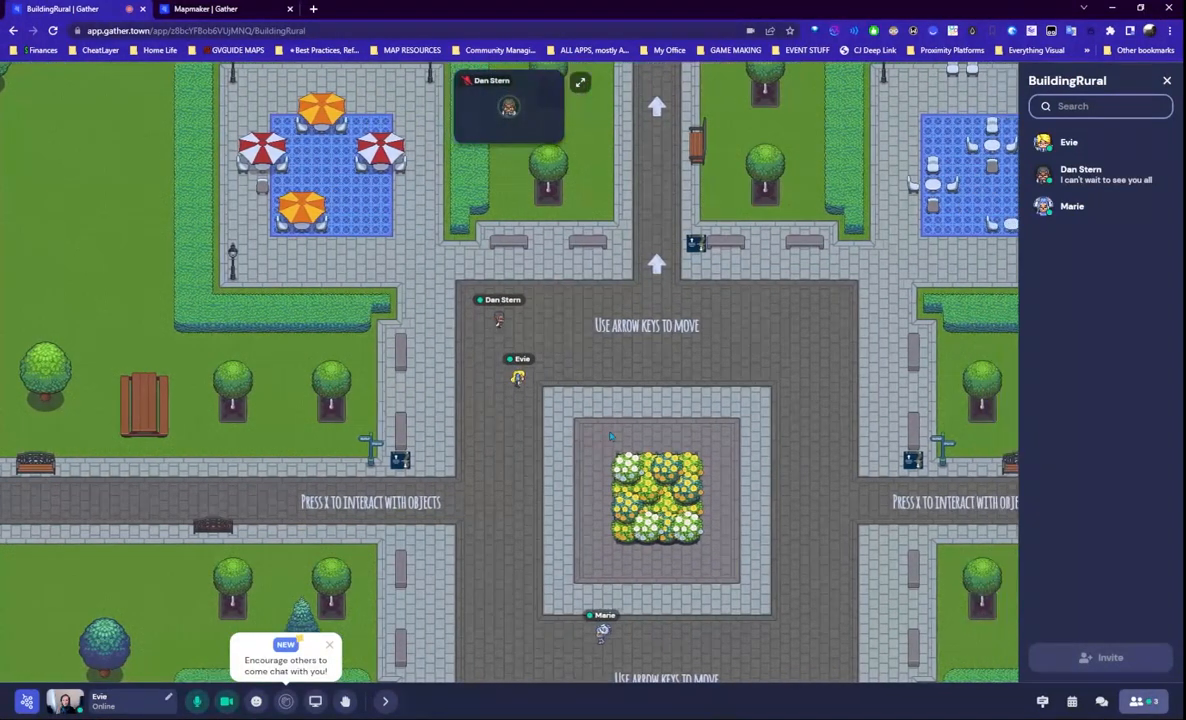
key(Left)
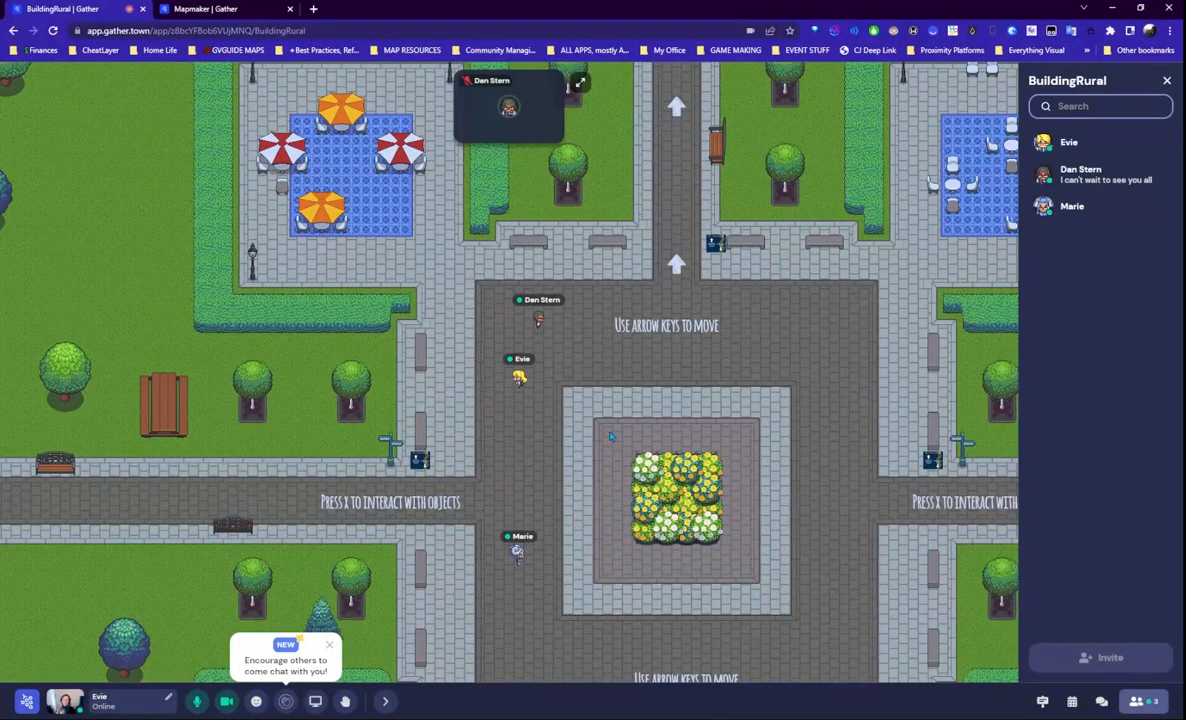
key(Up)
key(Left)
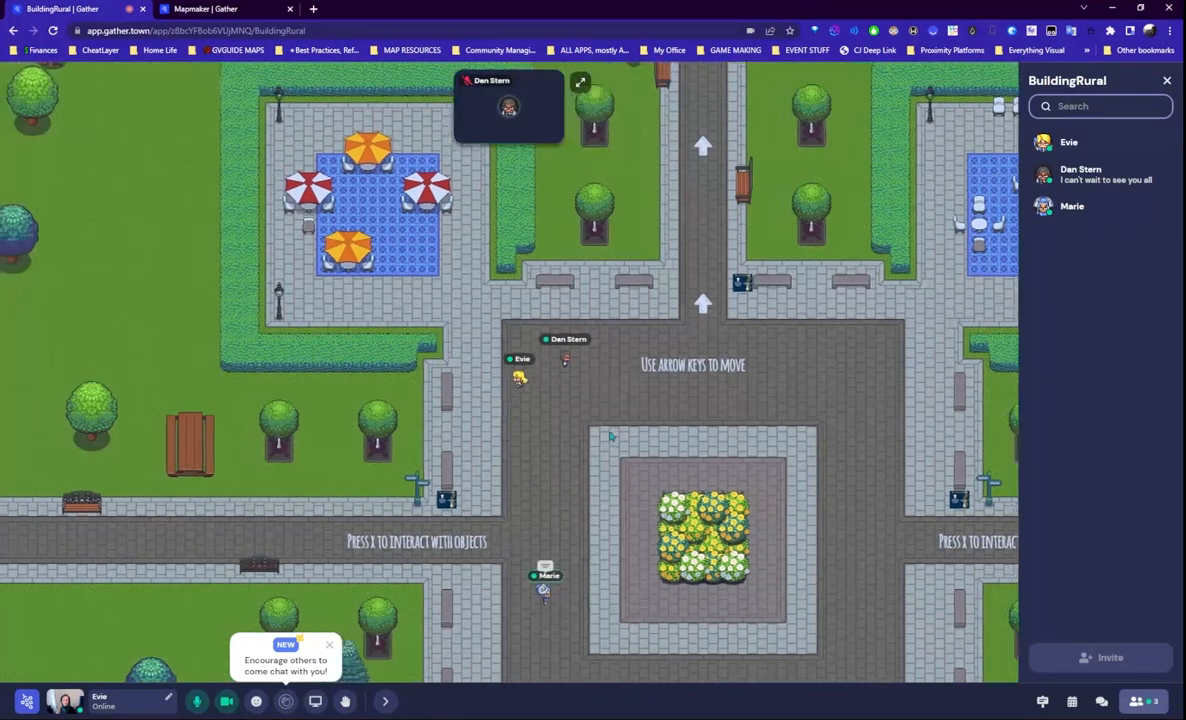
key(Right)
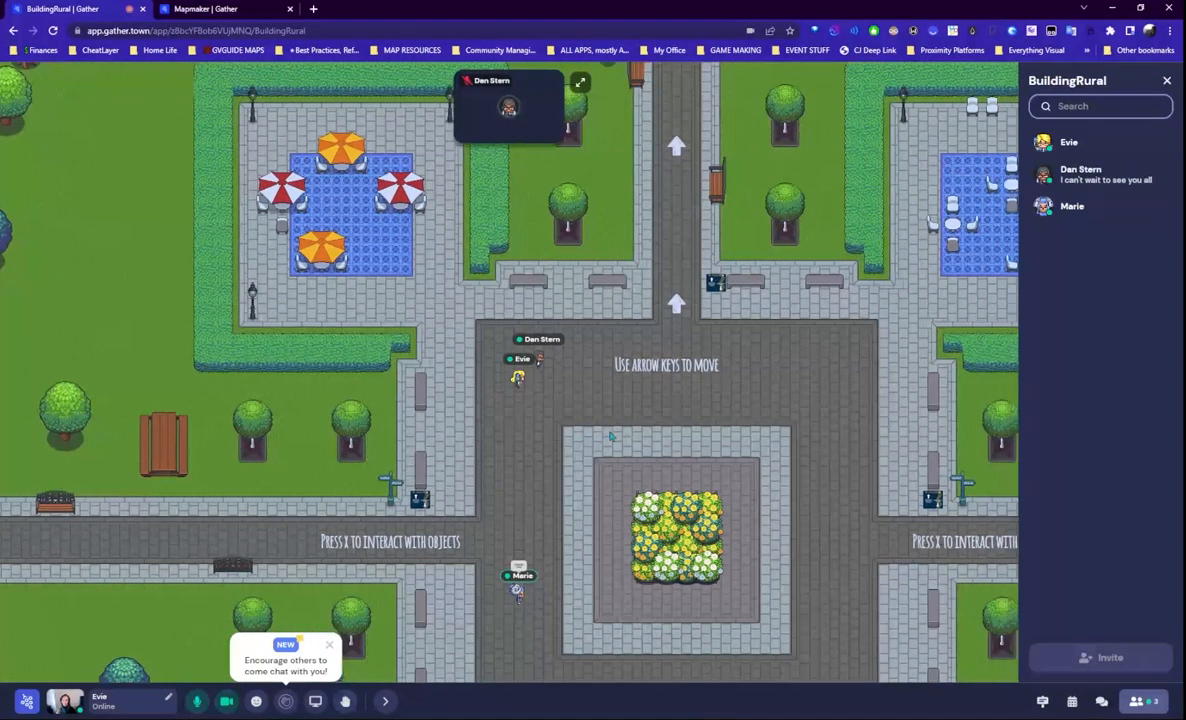
key(Up)
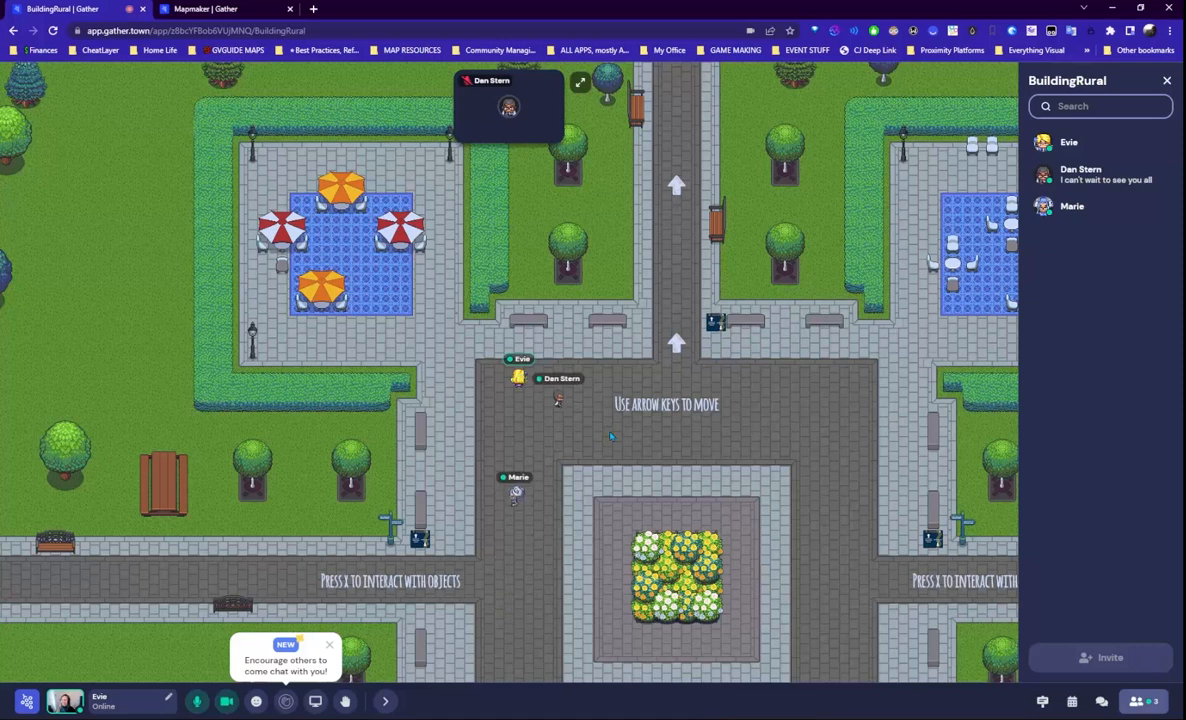
key(Right)
key(Right)
key(Right)
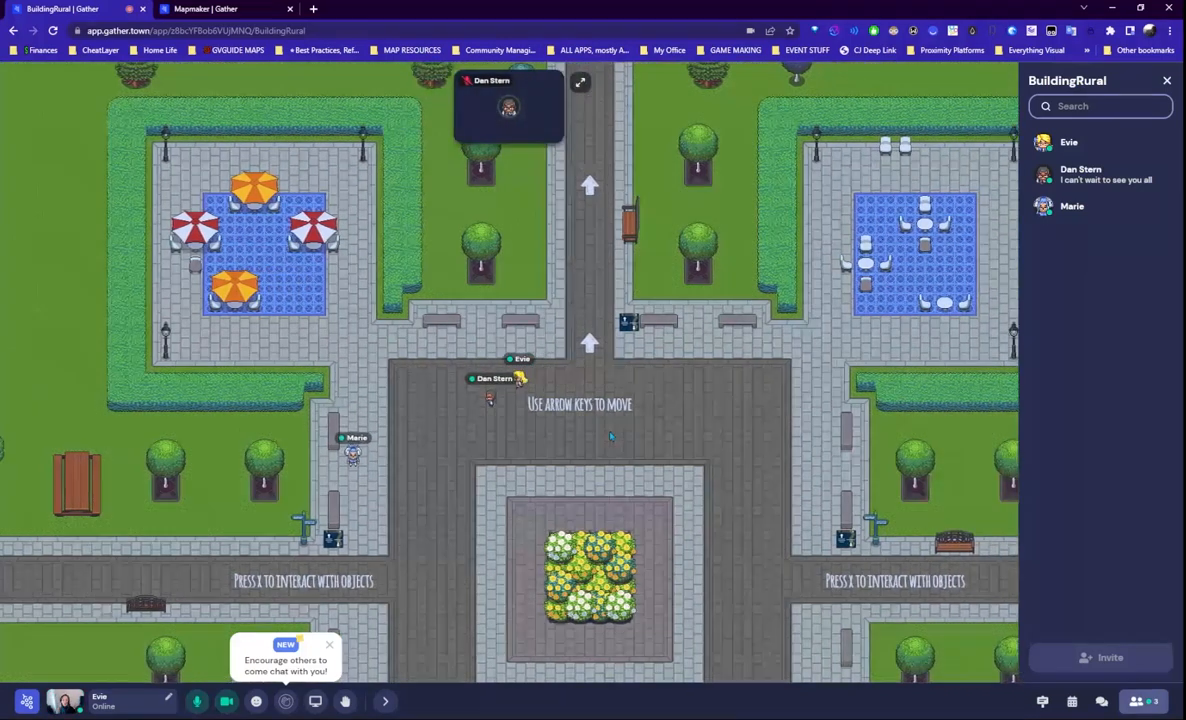
key(Left)
key(Left)
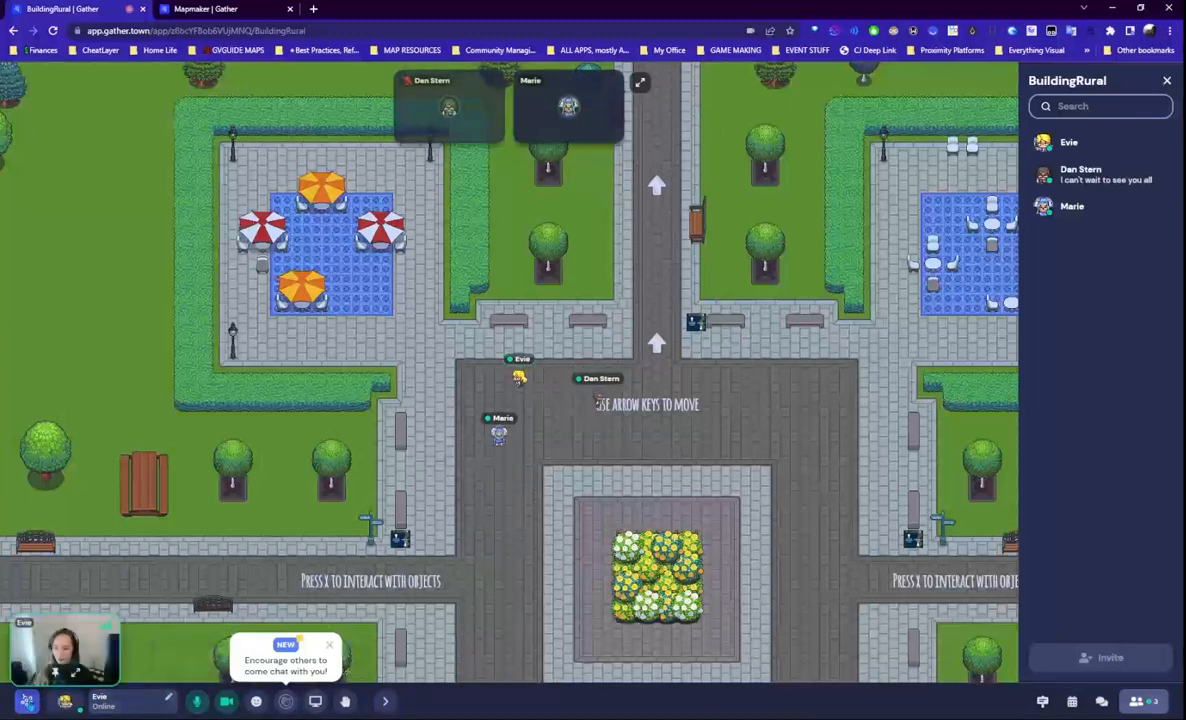
click(163, 704)
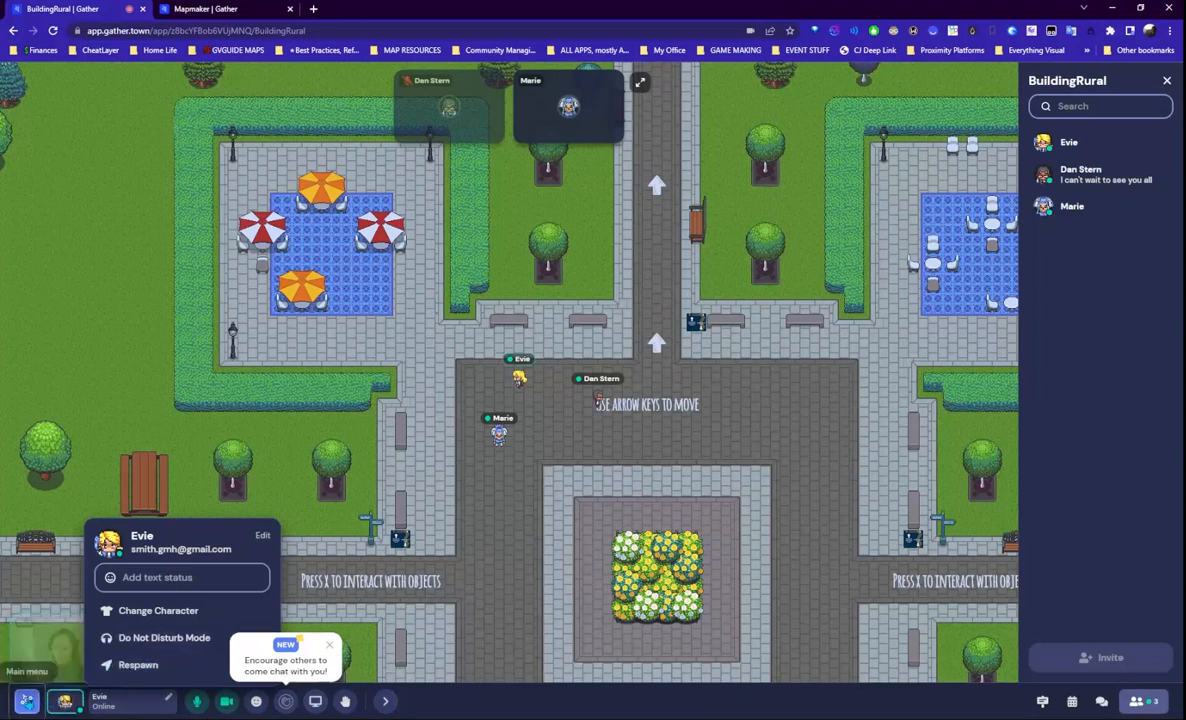
click(26, 701)
click(50, 520)
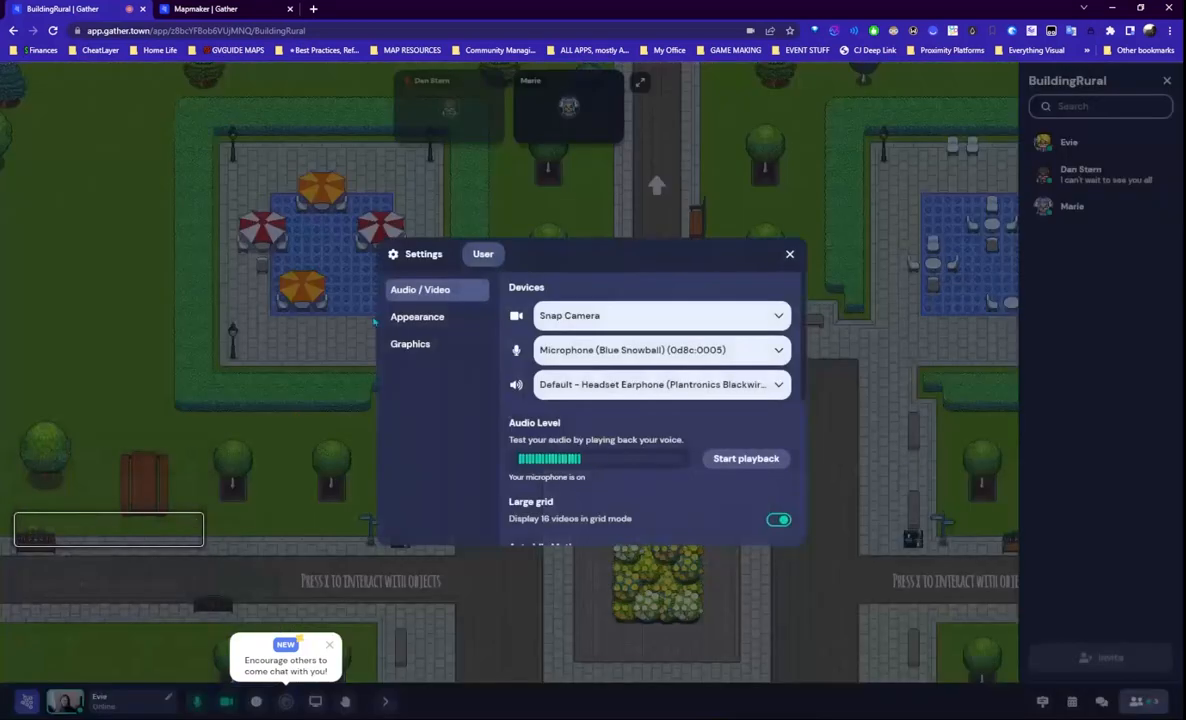
click(411, 318)
click(780, 397)
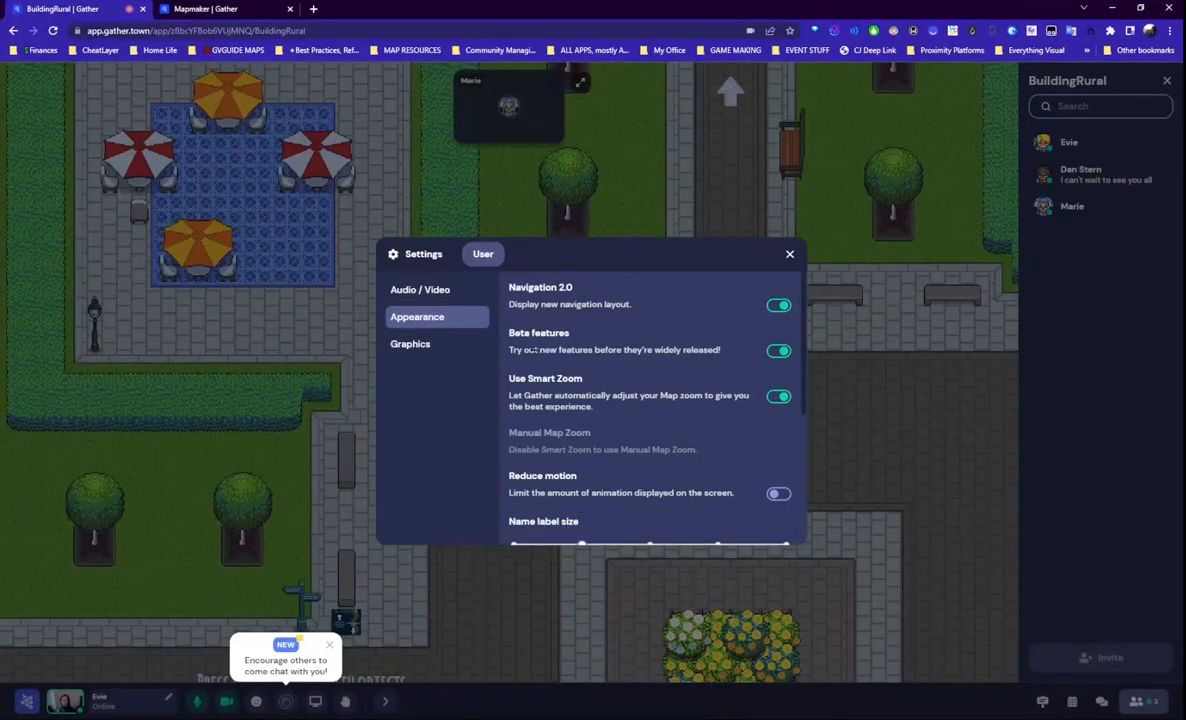
scroll(684, 440, down, 1)
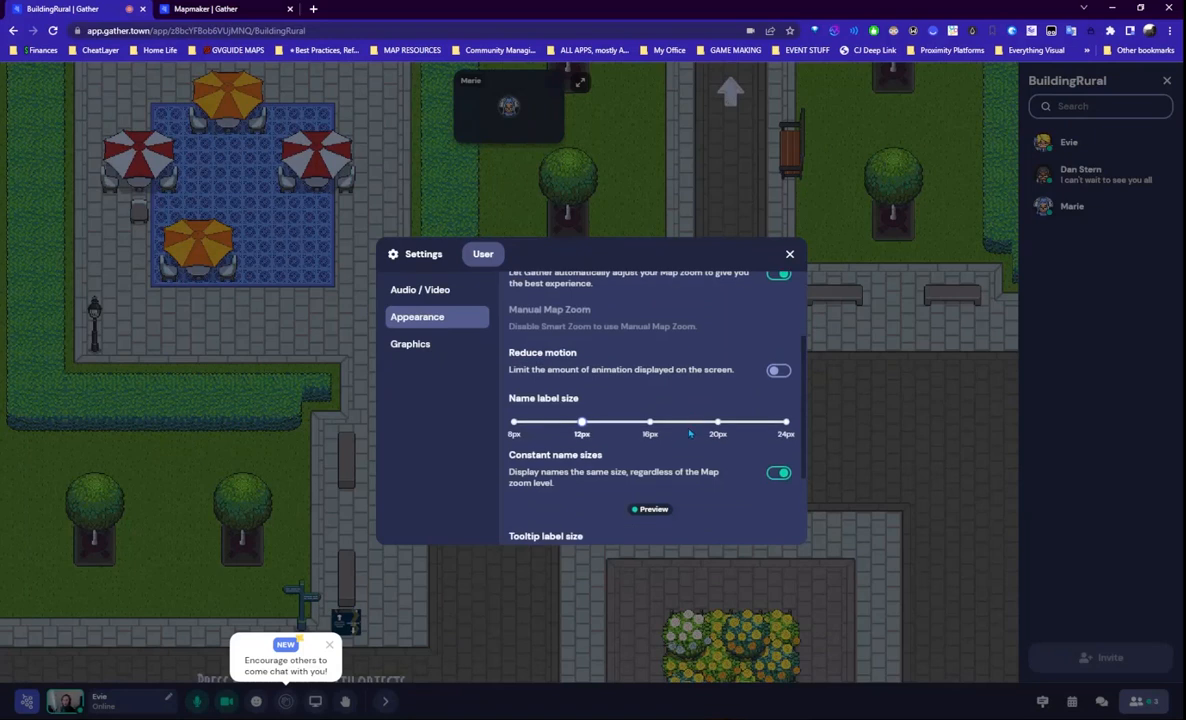
scroll(695, 456, up, 1)
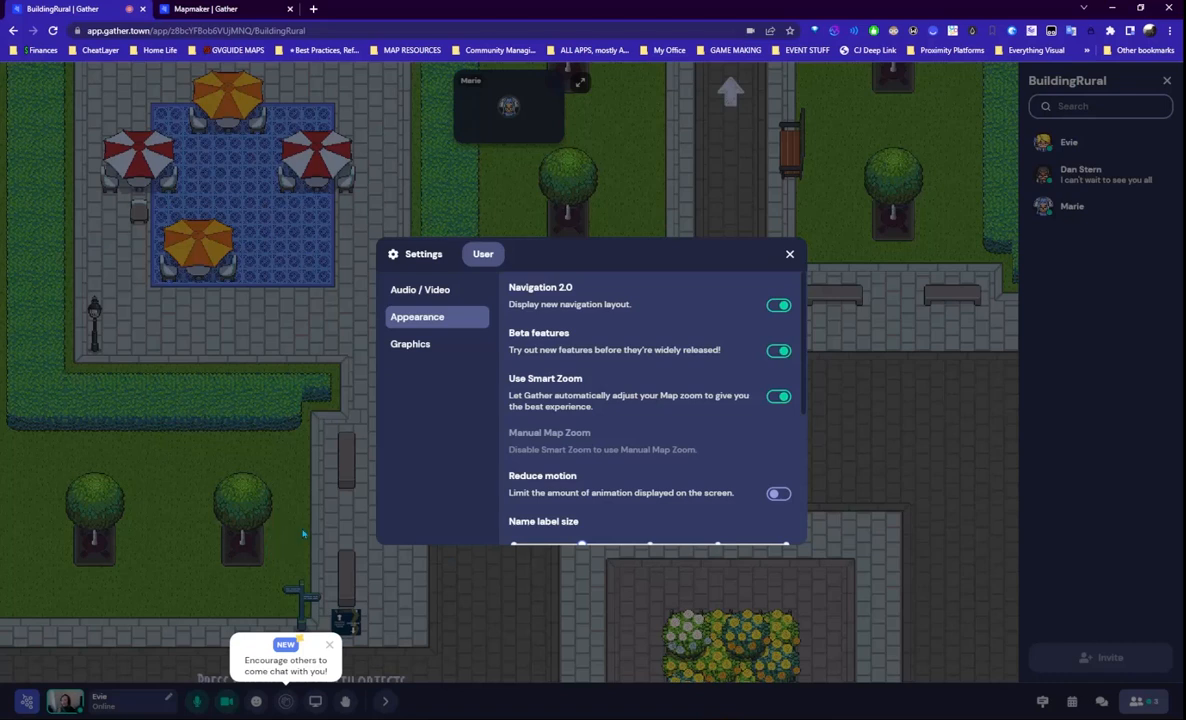
click(777, 397)
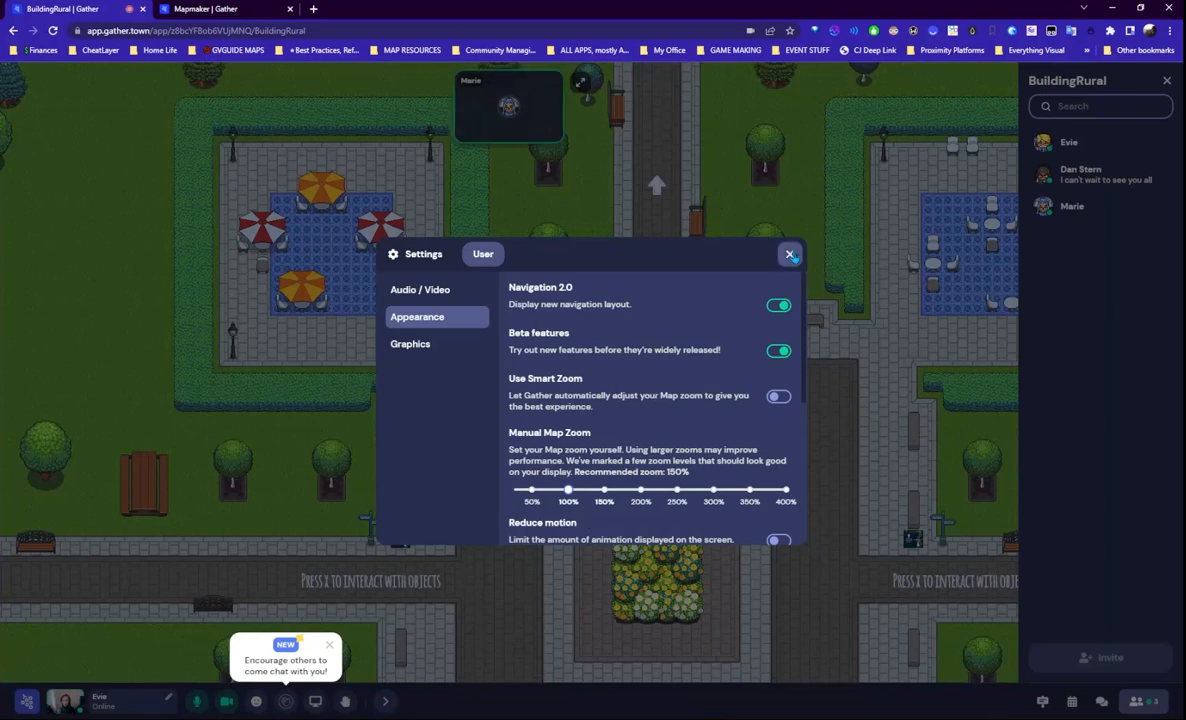
click(789, 255)
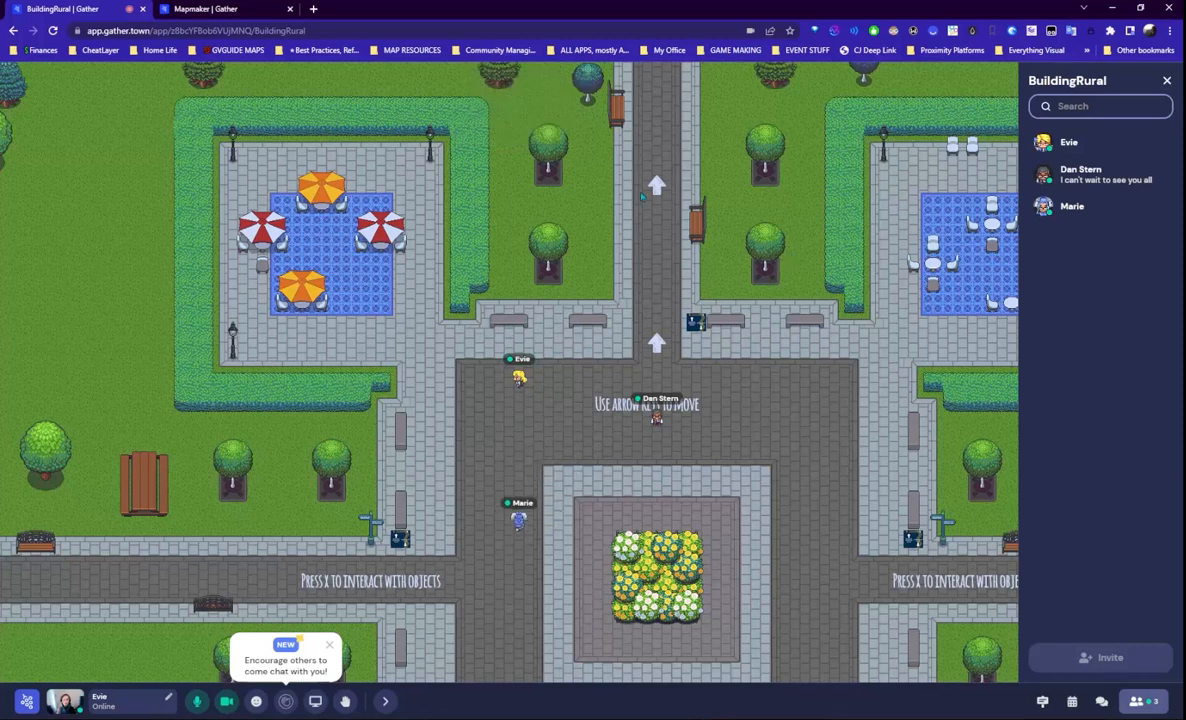
- Walk up the path, cross the road, and head left past the diner to the church steps
key(Right)
key(Right)
key(Right)
key(Right)
key(Up)
key(Up)
key(Up)
key(Up)
key(Up)
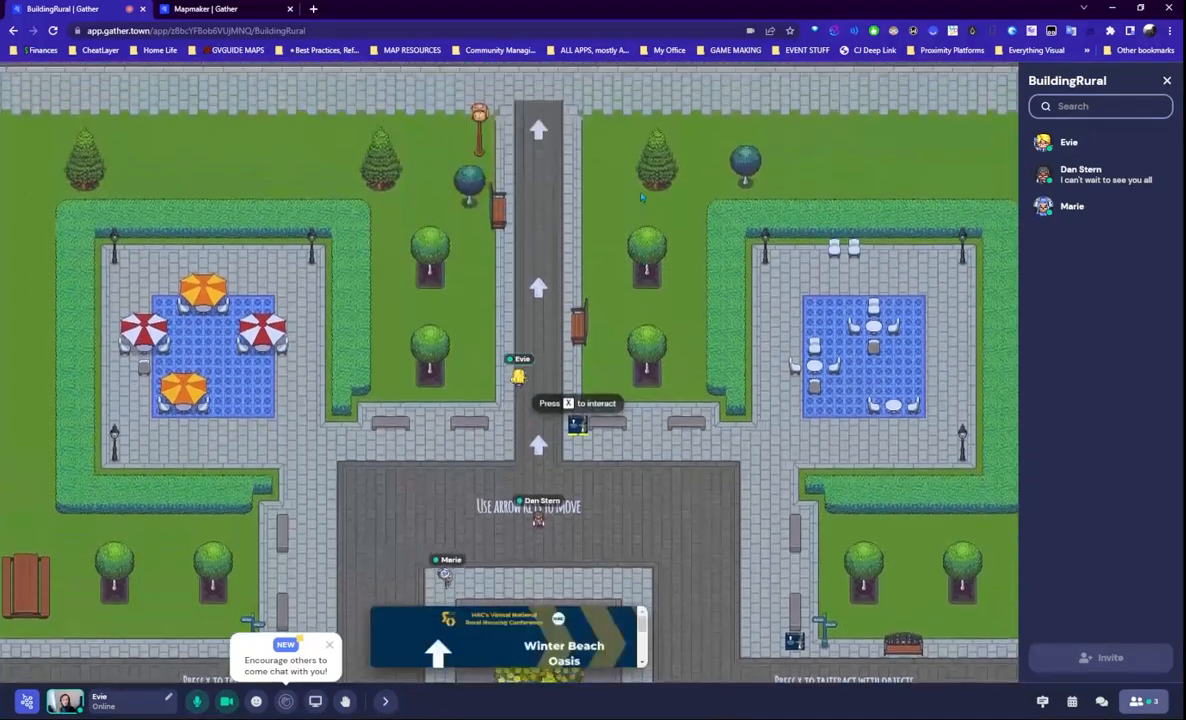
key(Up)
key(Up)
key(Up)
key(Up)
key(Up)
key(Up)
key(Up)
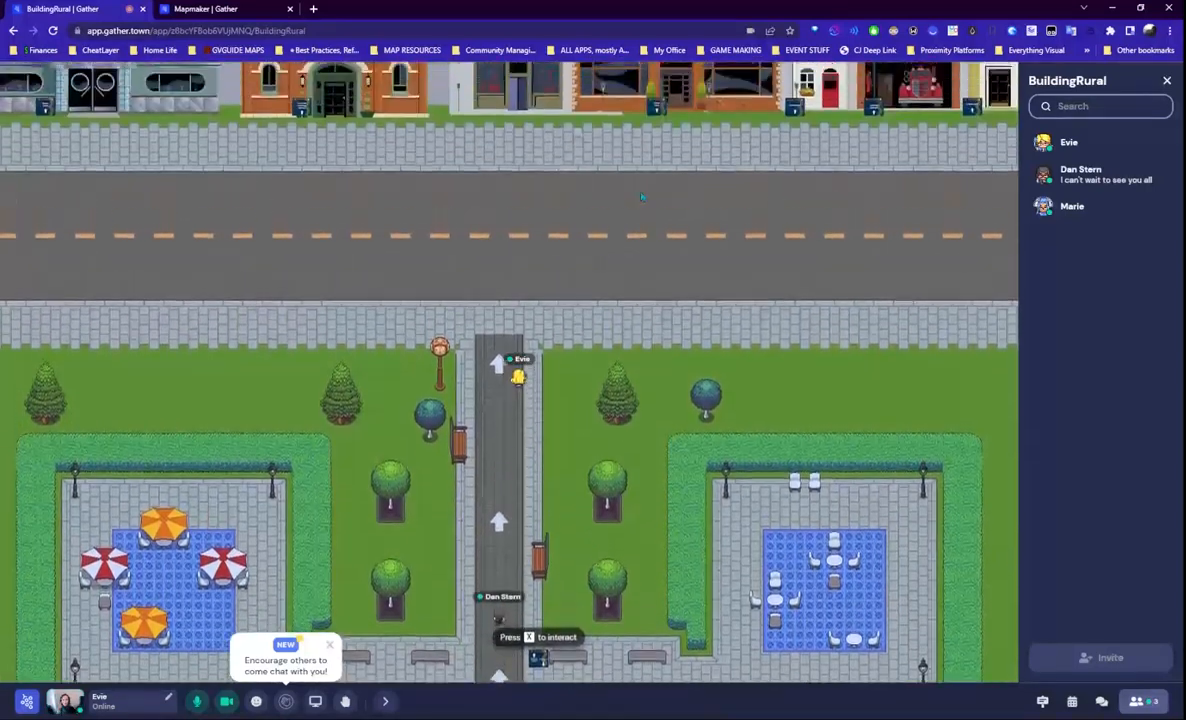
key(Up)
key(Up)
key(Up)
key(Up)
key(Up)
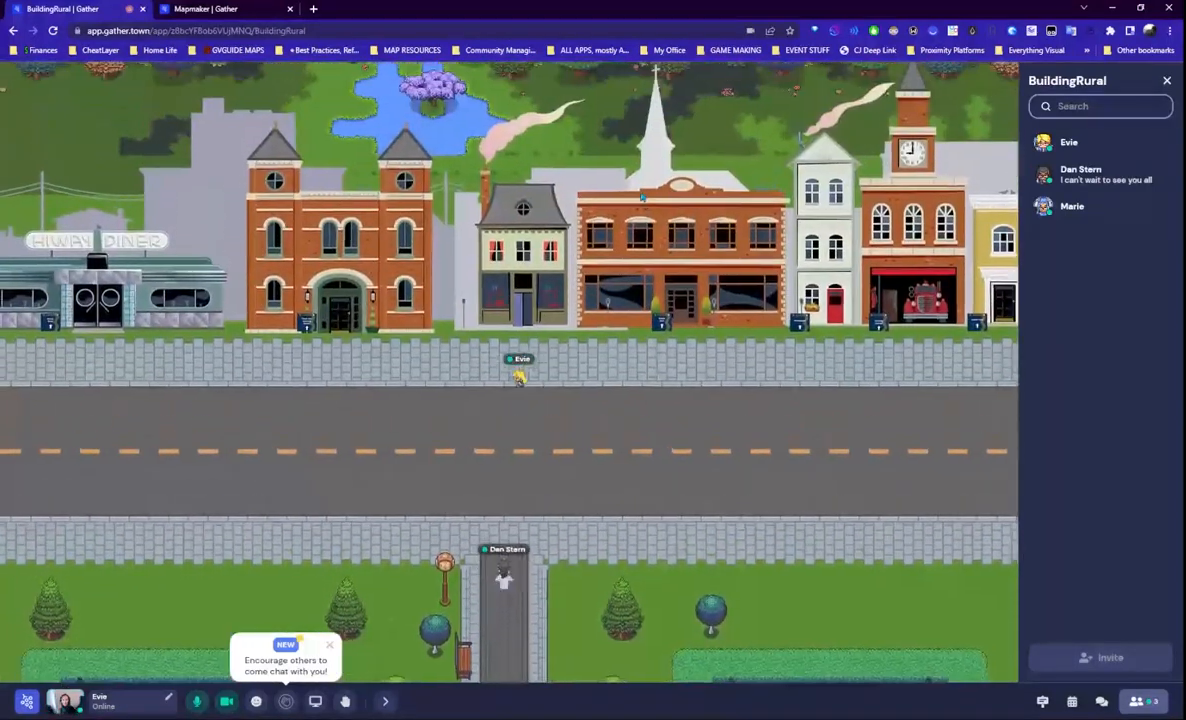
key(Left)
key(Left)
key(Left)
key(Left)
key(Left)
key(Left)
key(Left)
key(Left)
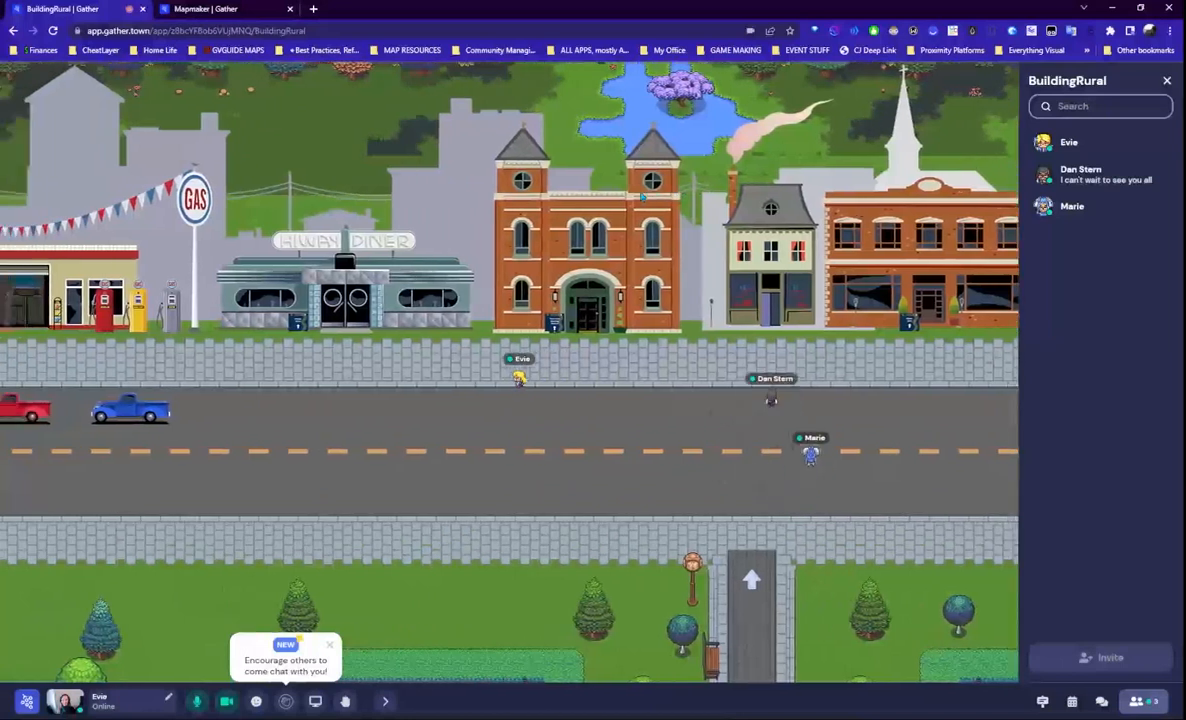
key(Left)
key(Left)
key(Left)
key(Left)
key(Left)
key(Left)
key(Left)
key(Left)
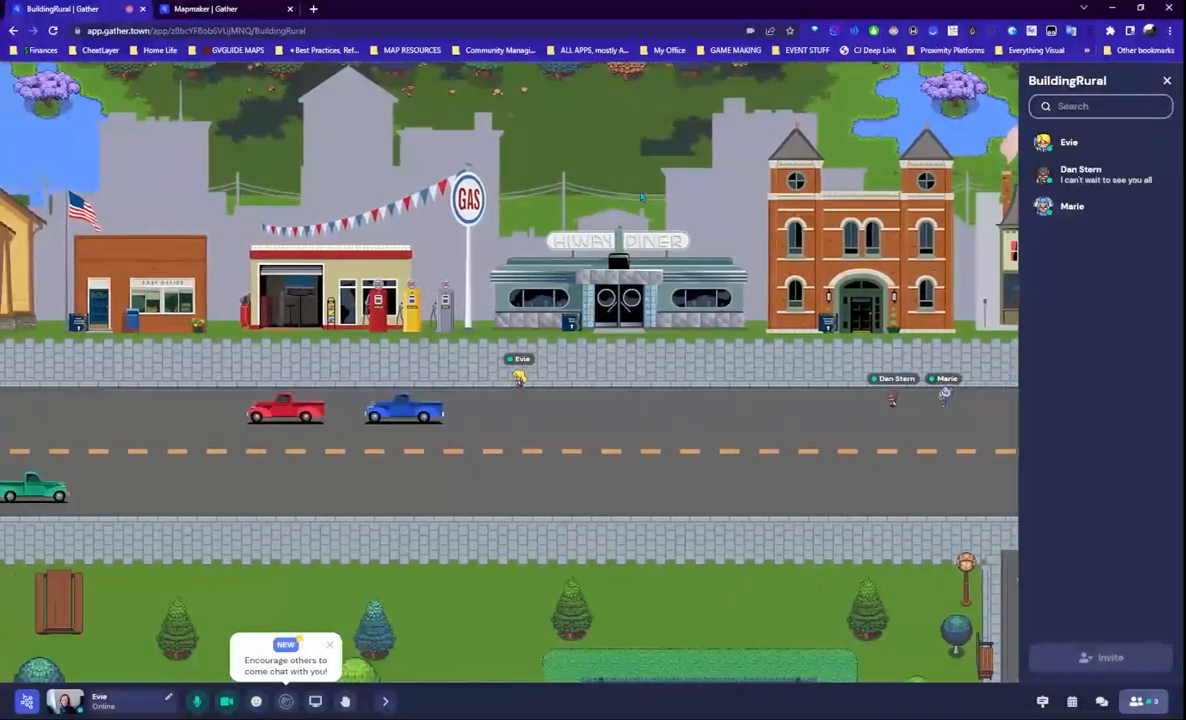
key(Left)
key(Left)
key(Left)
key(Left)
key(Left)
key(Left)
key(Left)
key(Left)
key(Left)
key(Left)
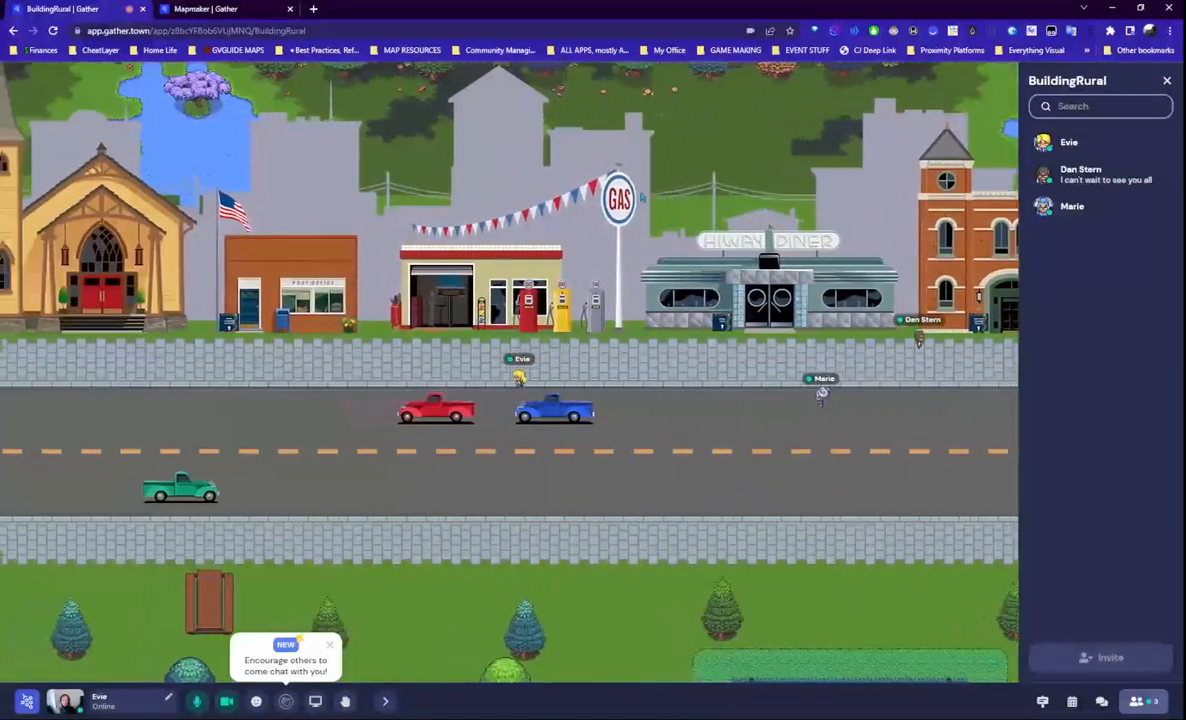
key(Left)
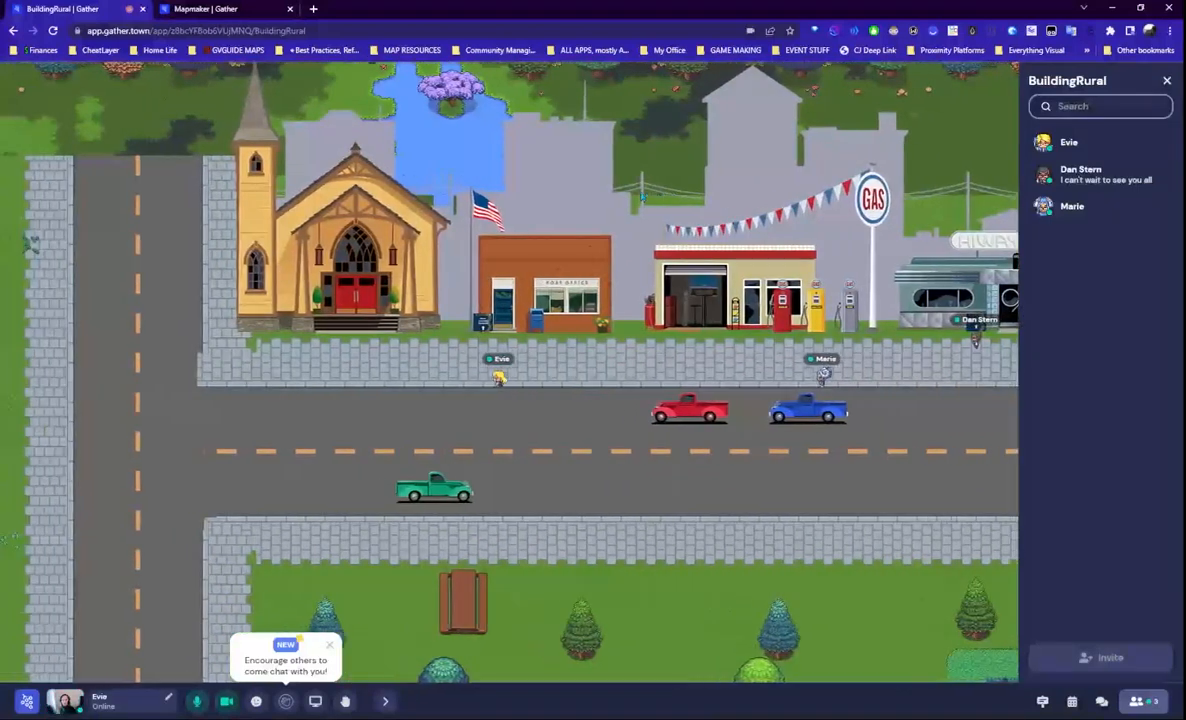
key(Left)
key(Up)
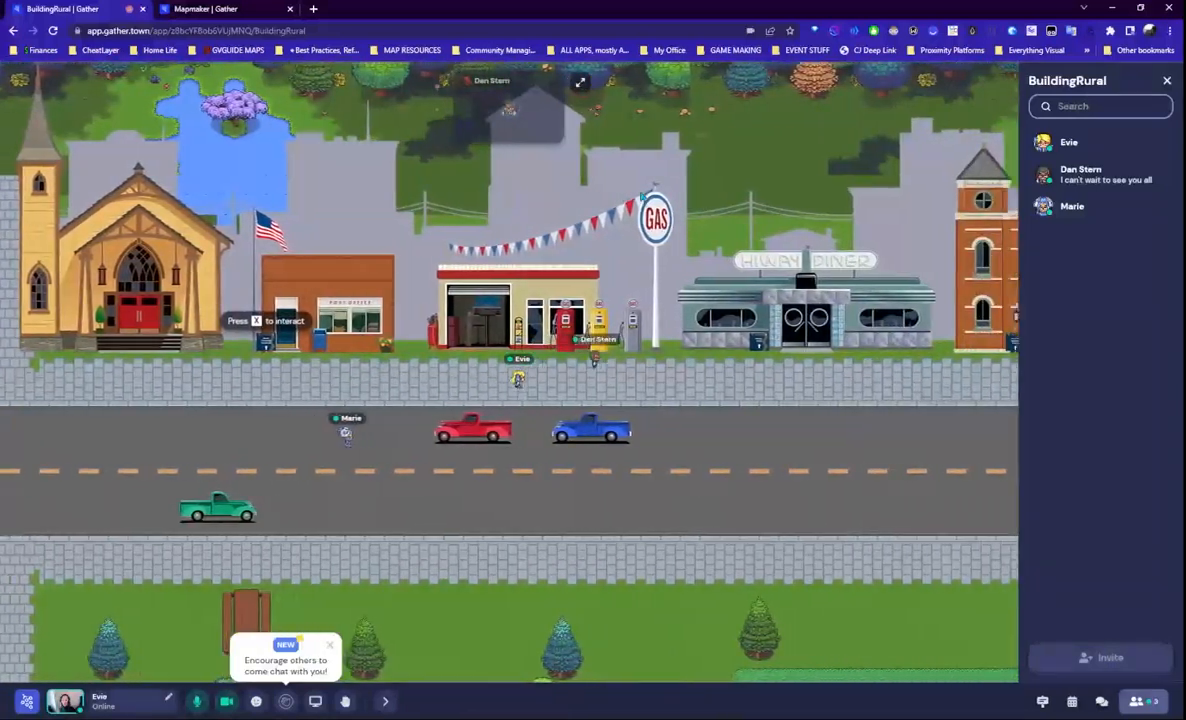
- Walk right along the shop sidewalk and enter the teal house's door
key(Right)
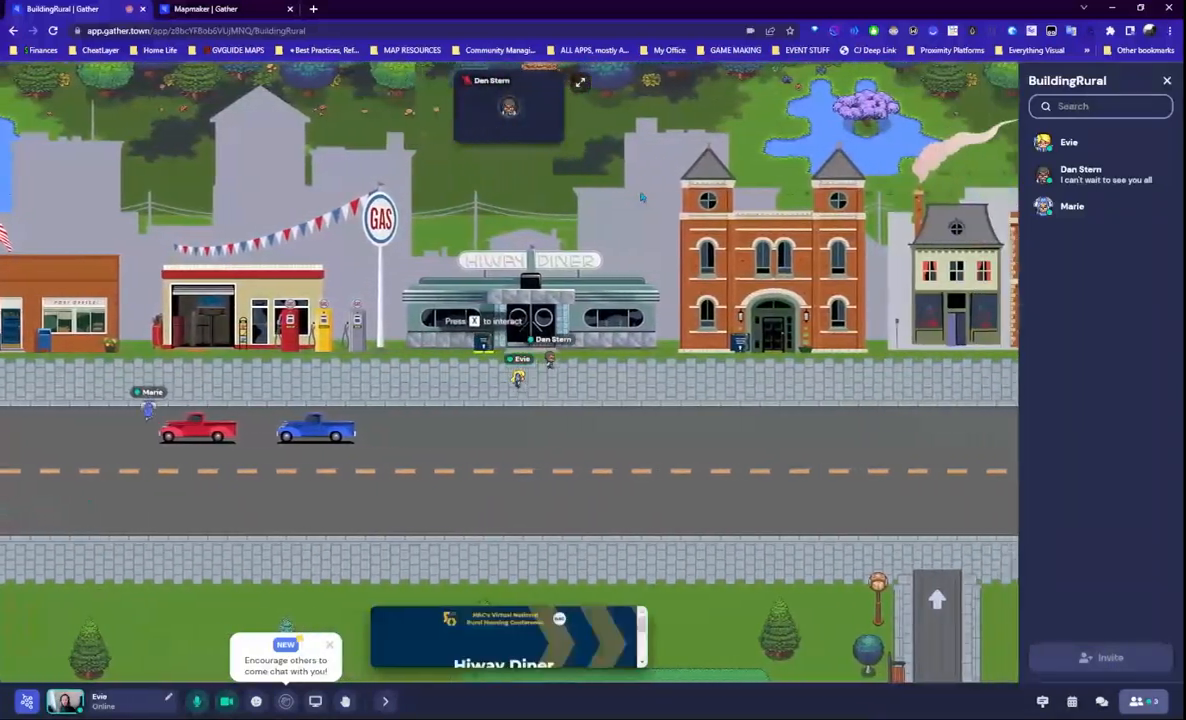
key(Right)
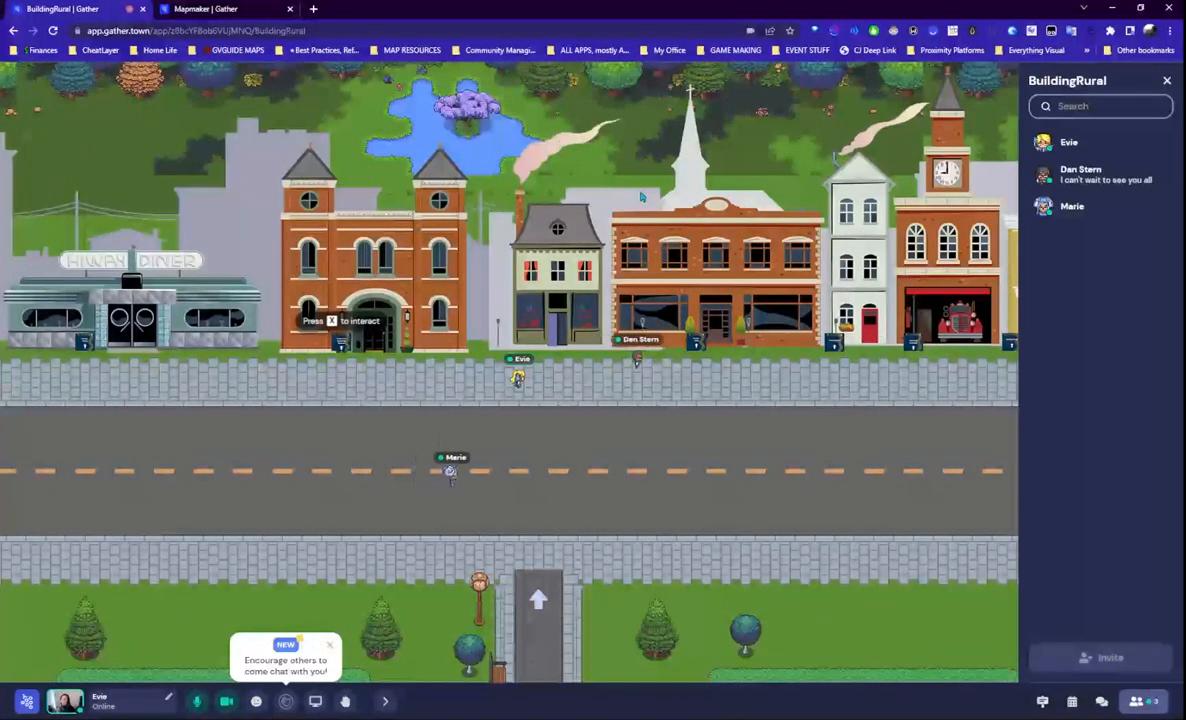
key(Right)
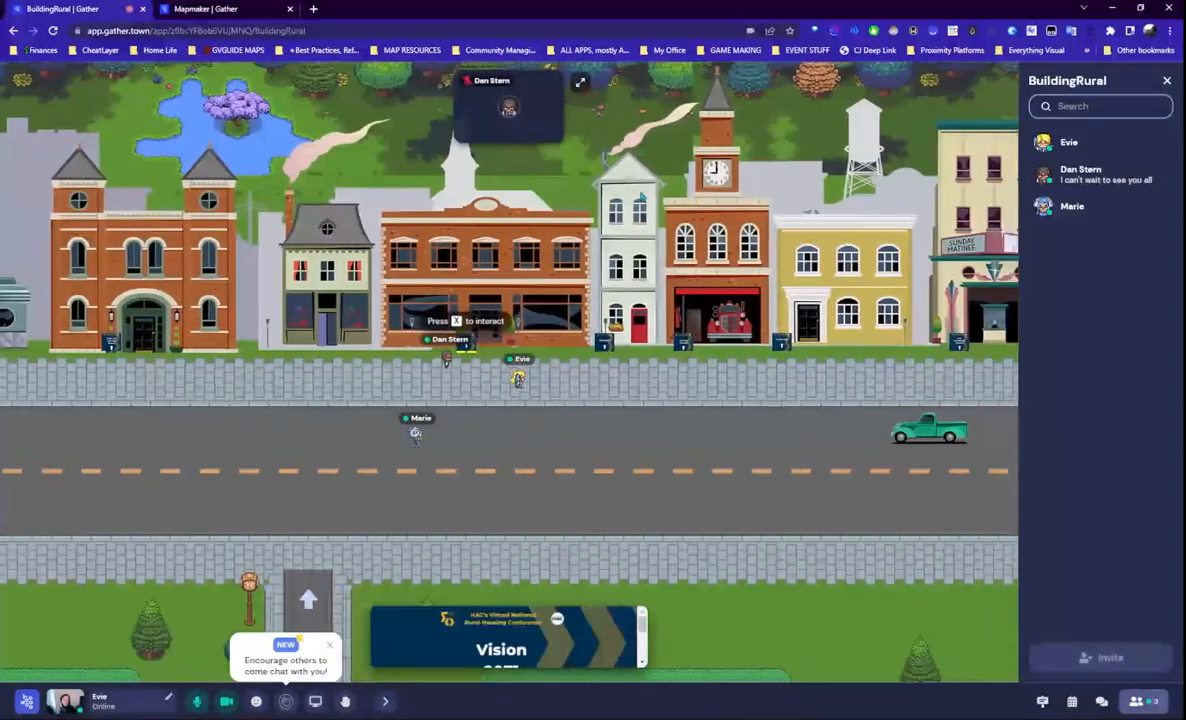
key(Right)
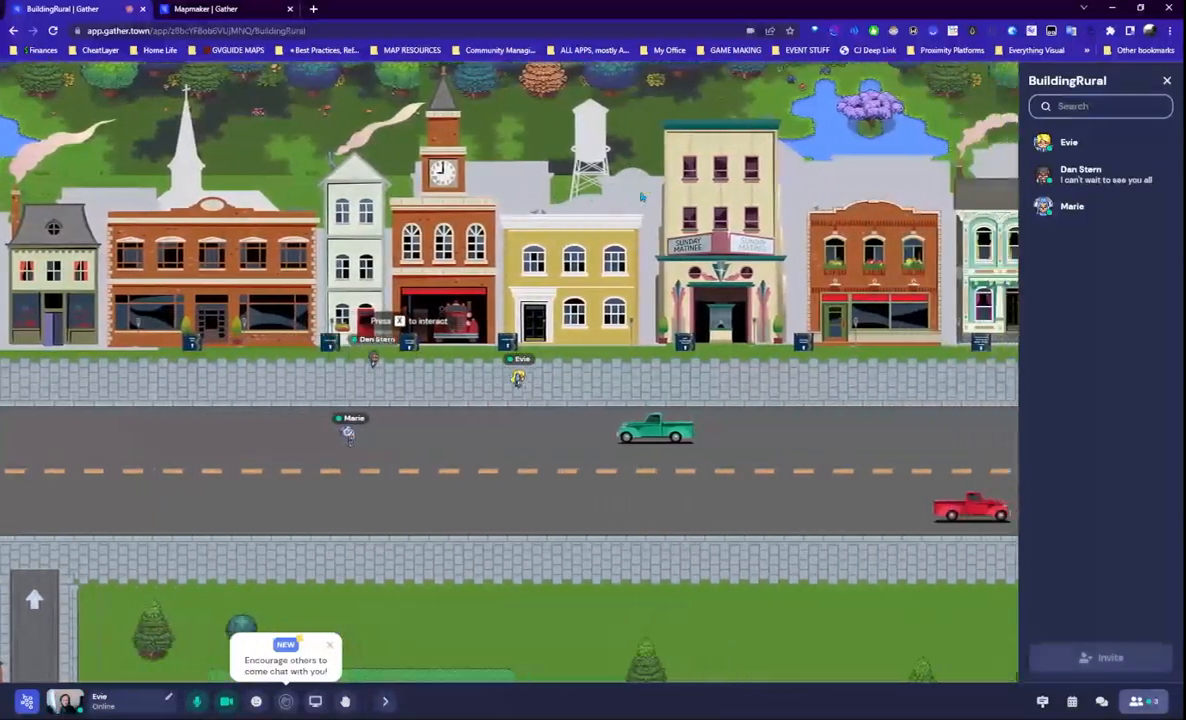
key(Right)
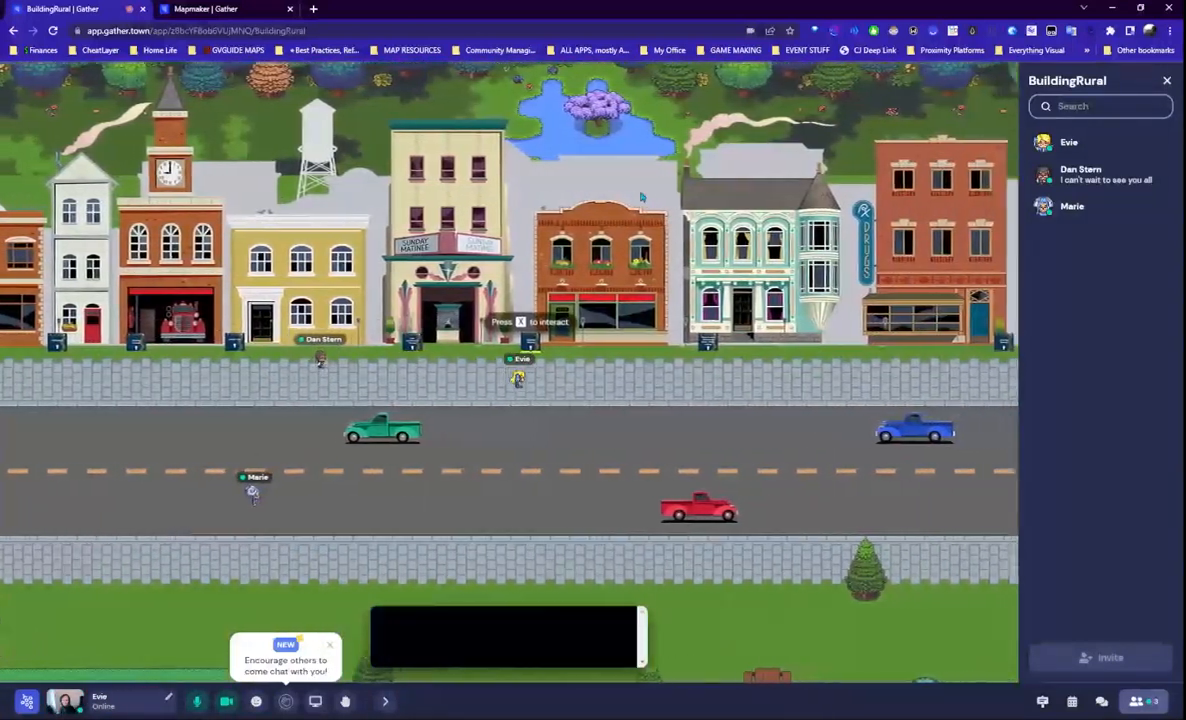
key(Right)
key(Right)
key(Right)
key(Down)
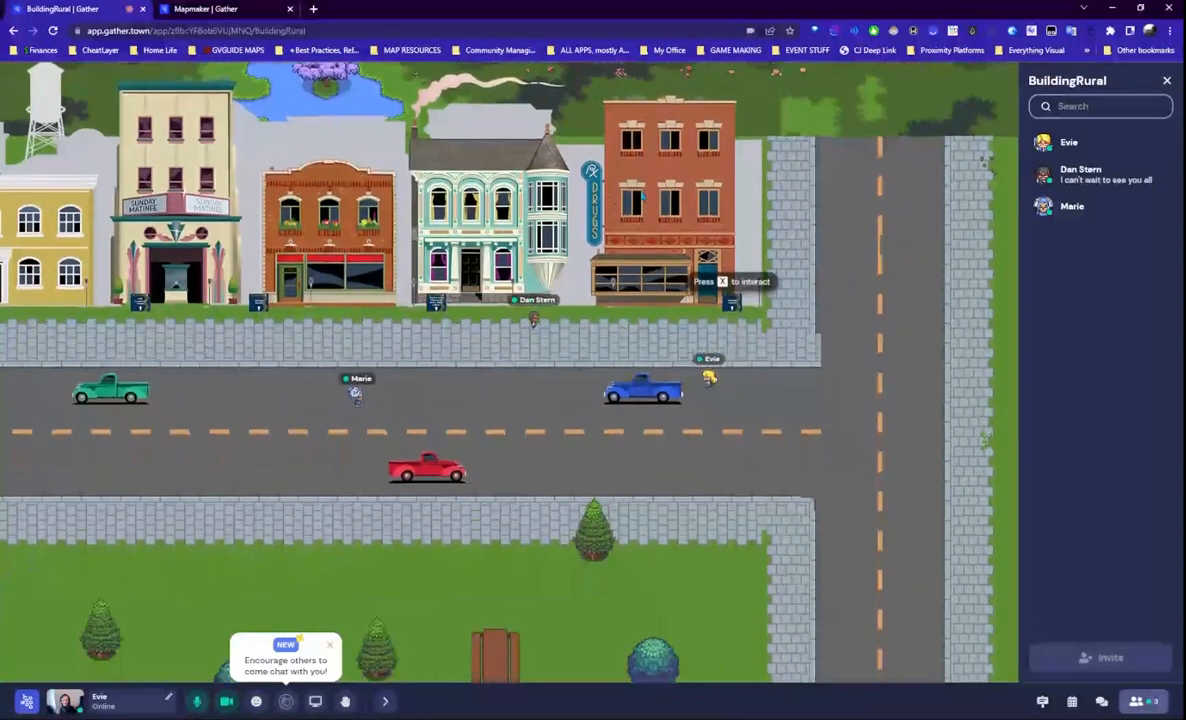
key(Left)
key(Up)
key(Left)
key(Up)
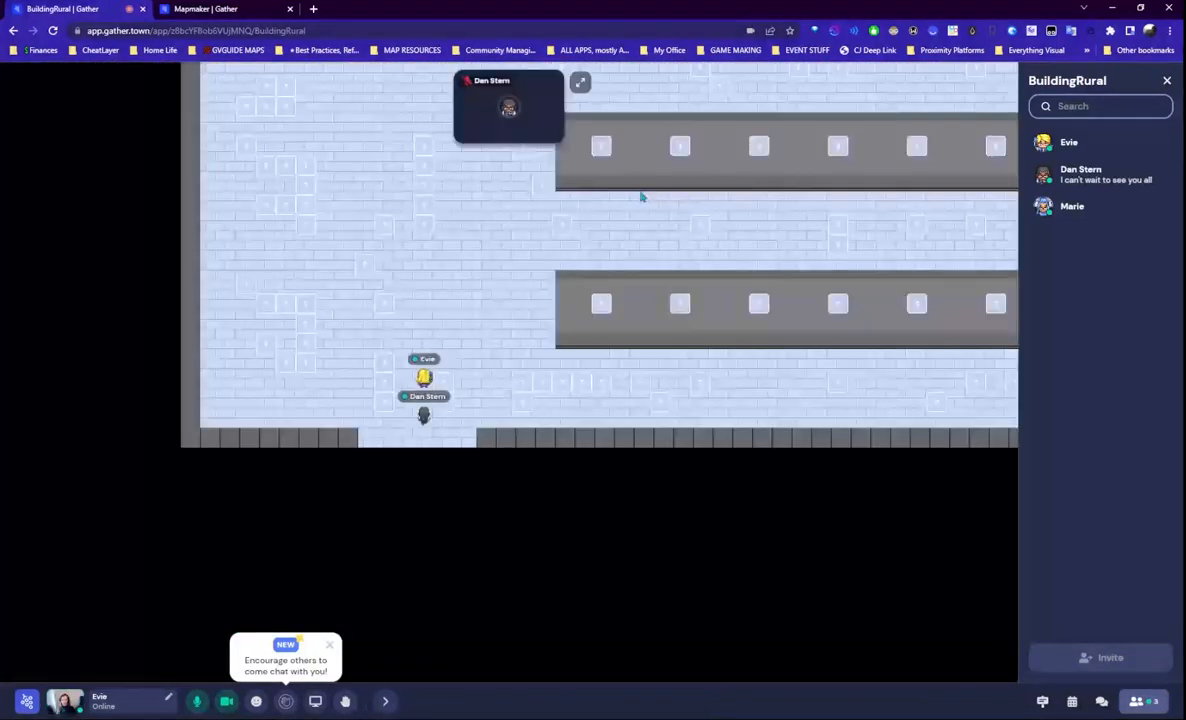
- Walk to the end of the gallery row and view the photographer's photo and bio
key(Up)
key(Right)
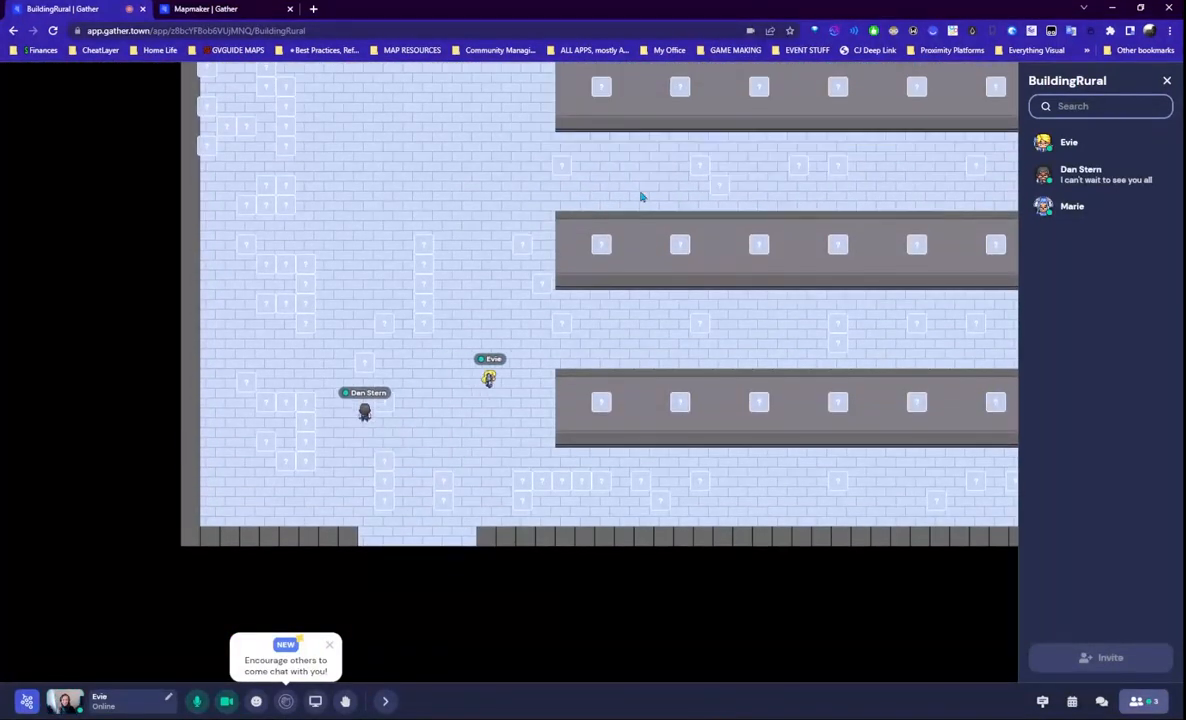
key(Up)
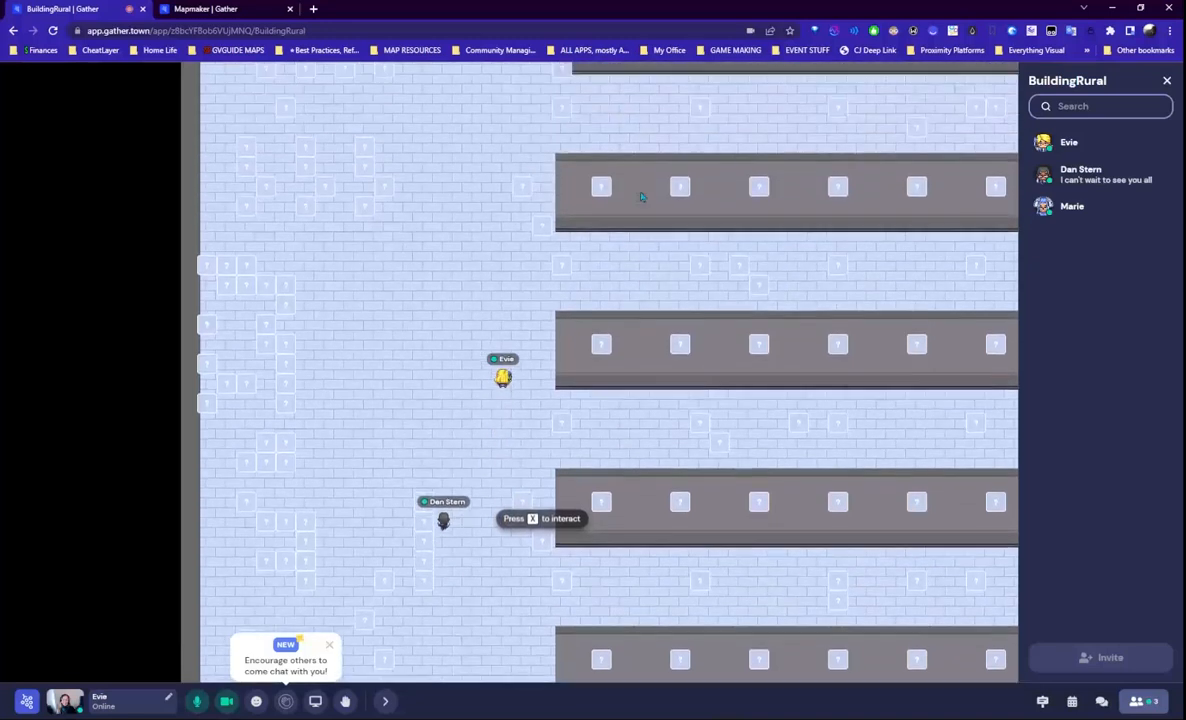
key(Left)
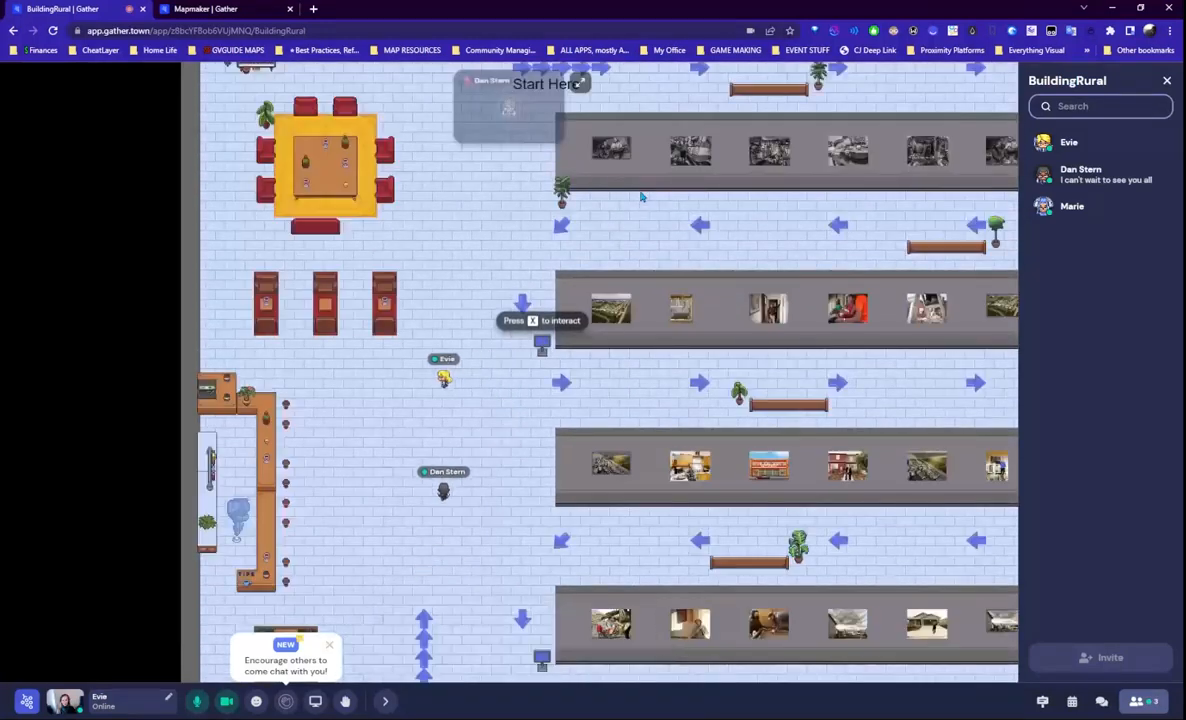
key(Right)
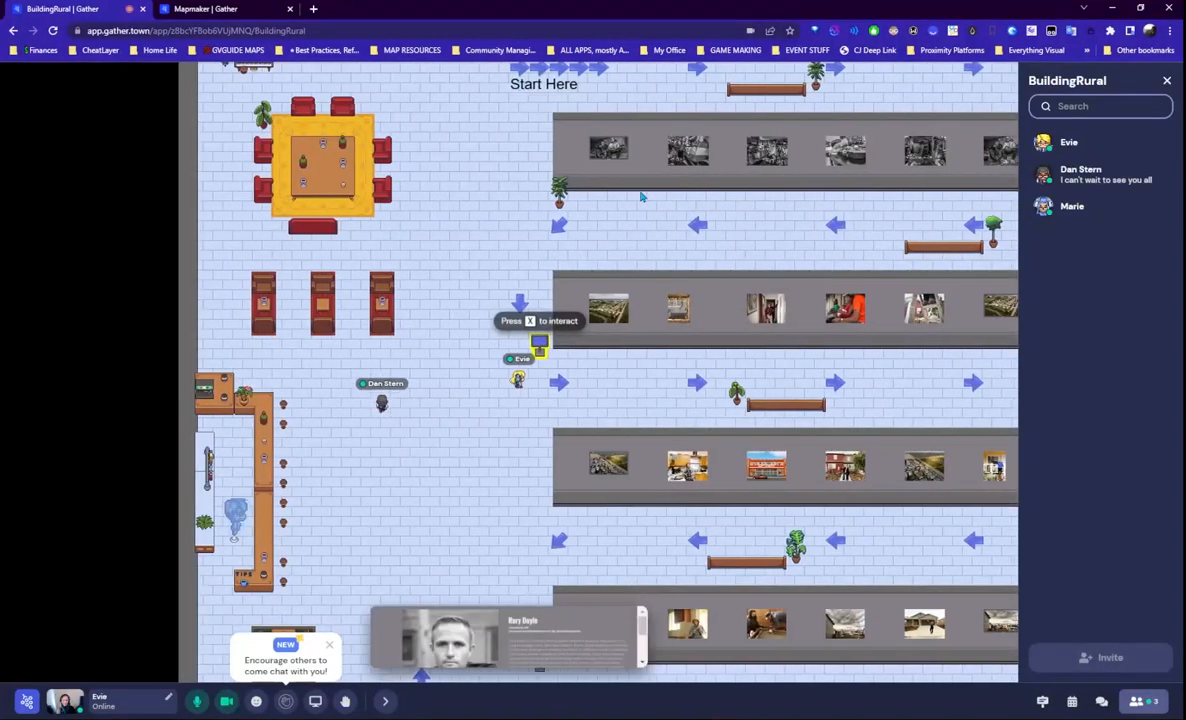
key(Right)
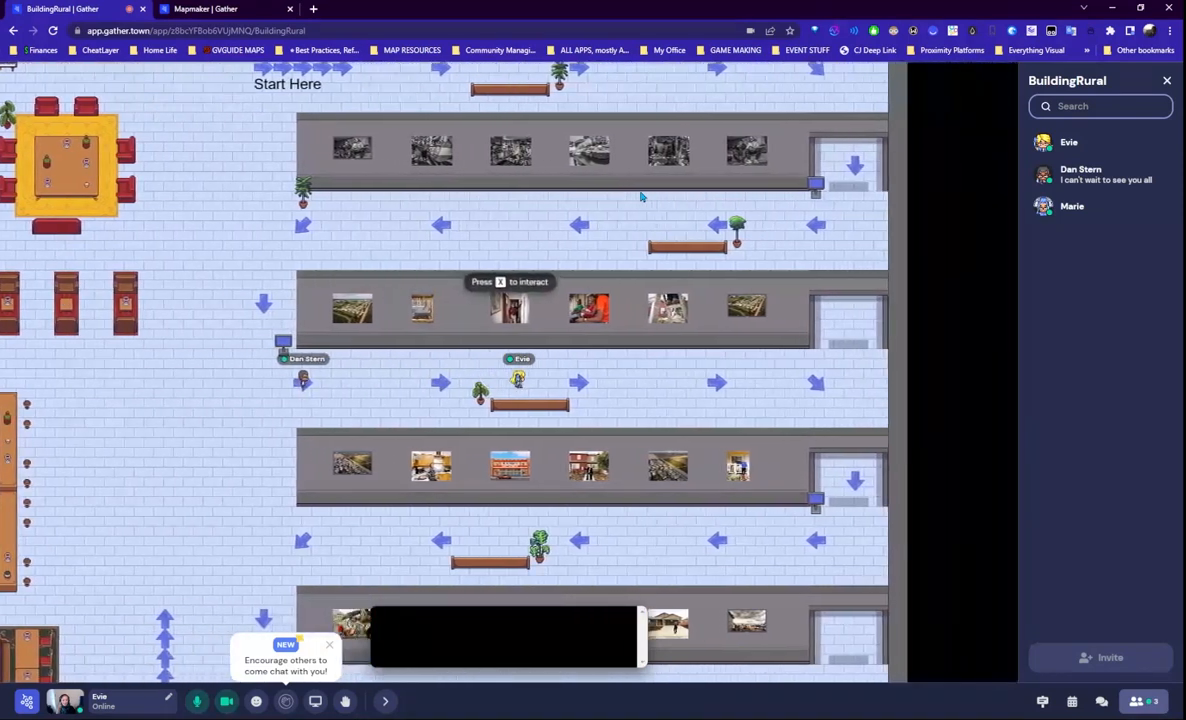
key(Right)
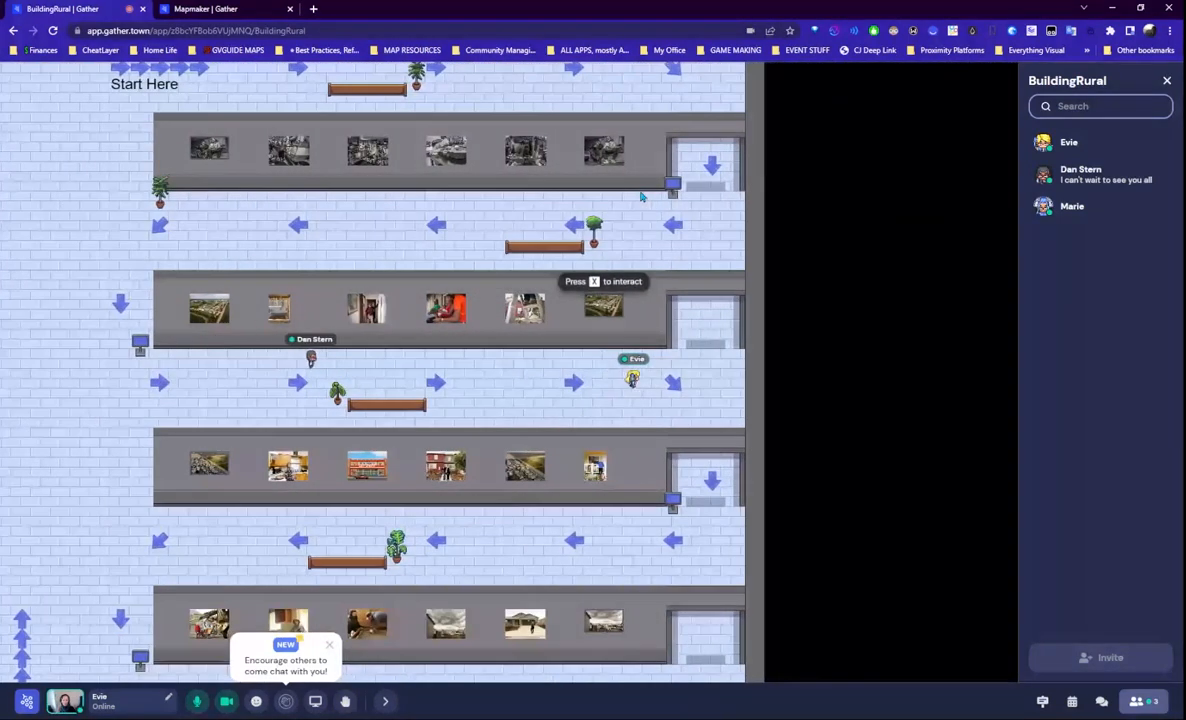
key(Down)
key(Down)
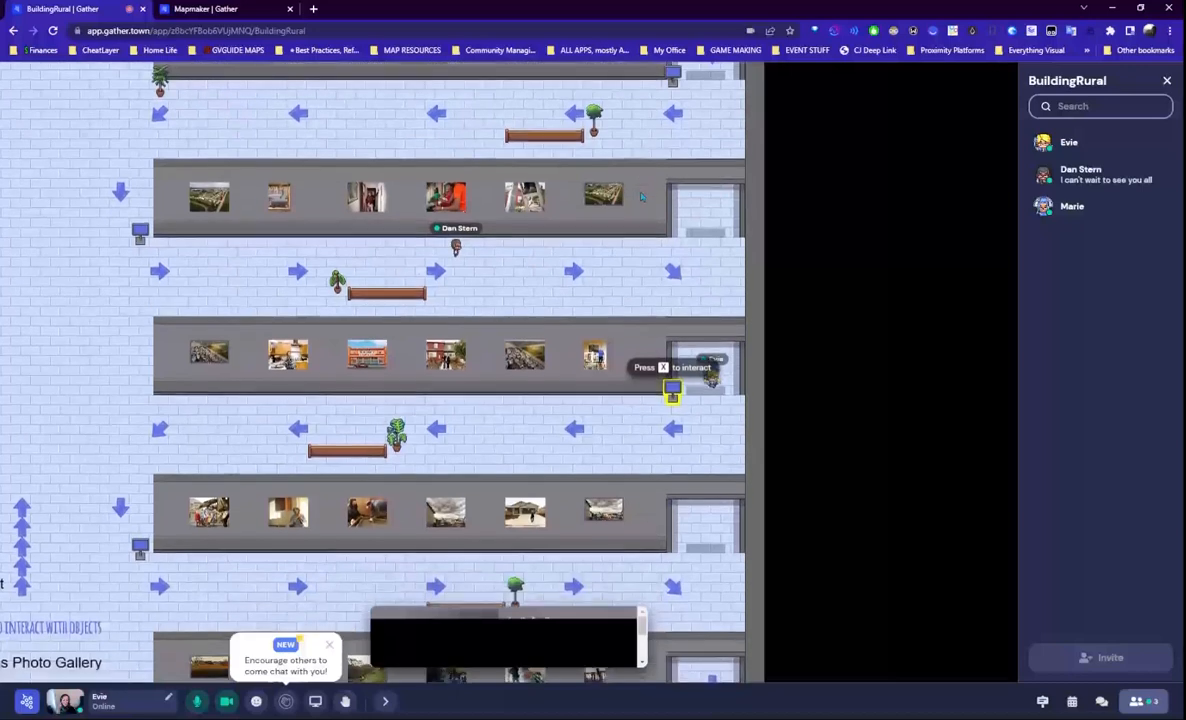
key(x)
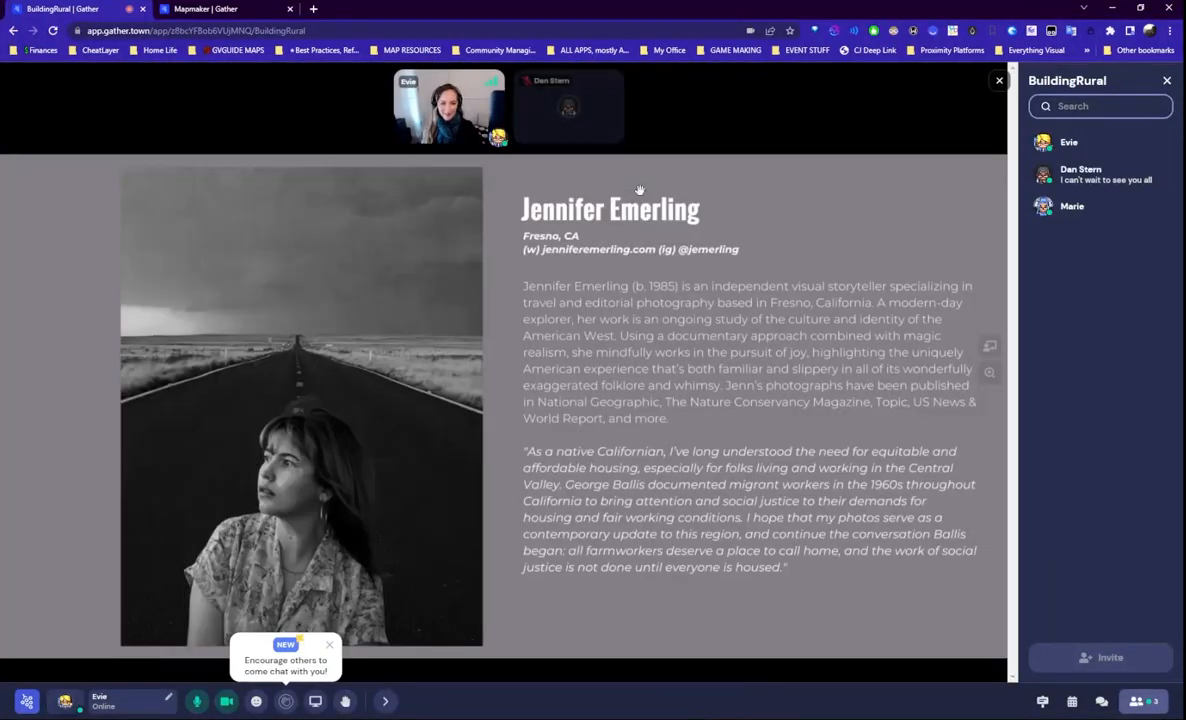
key(Escape)
- Step up to the next display and view the aerial photo
key(Left)
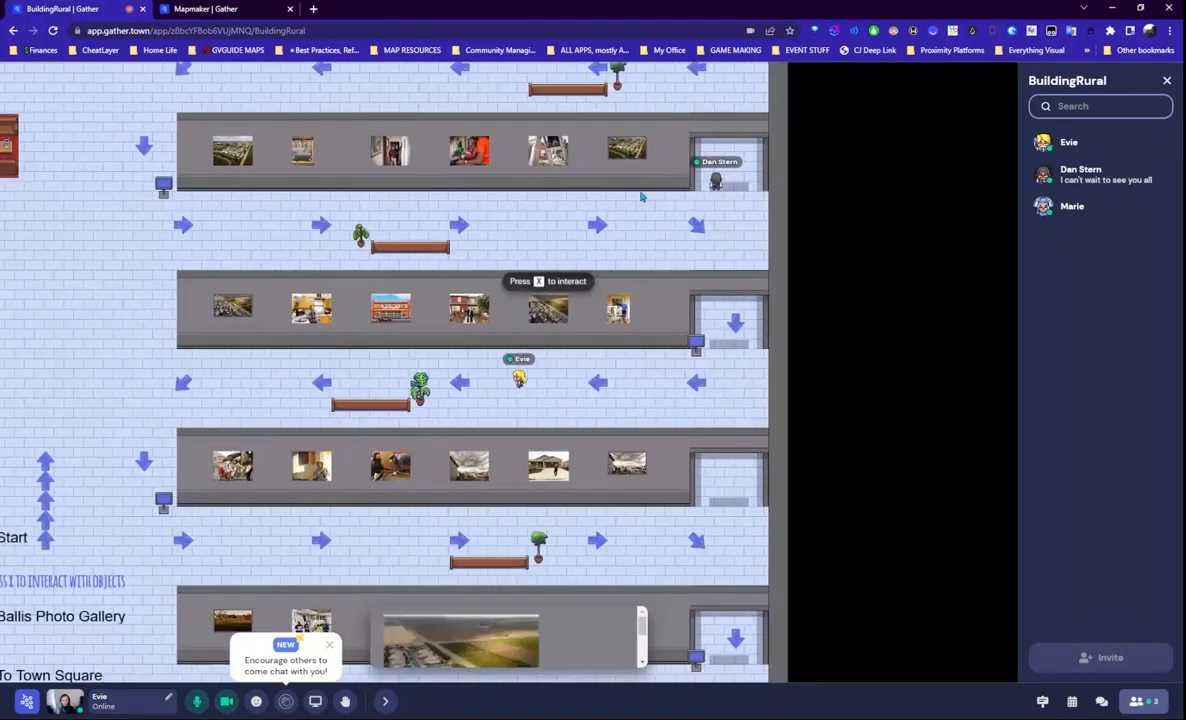
key(Right)
key(Up)
key(x)
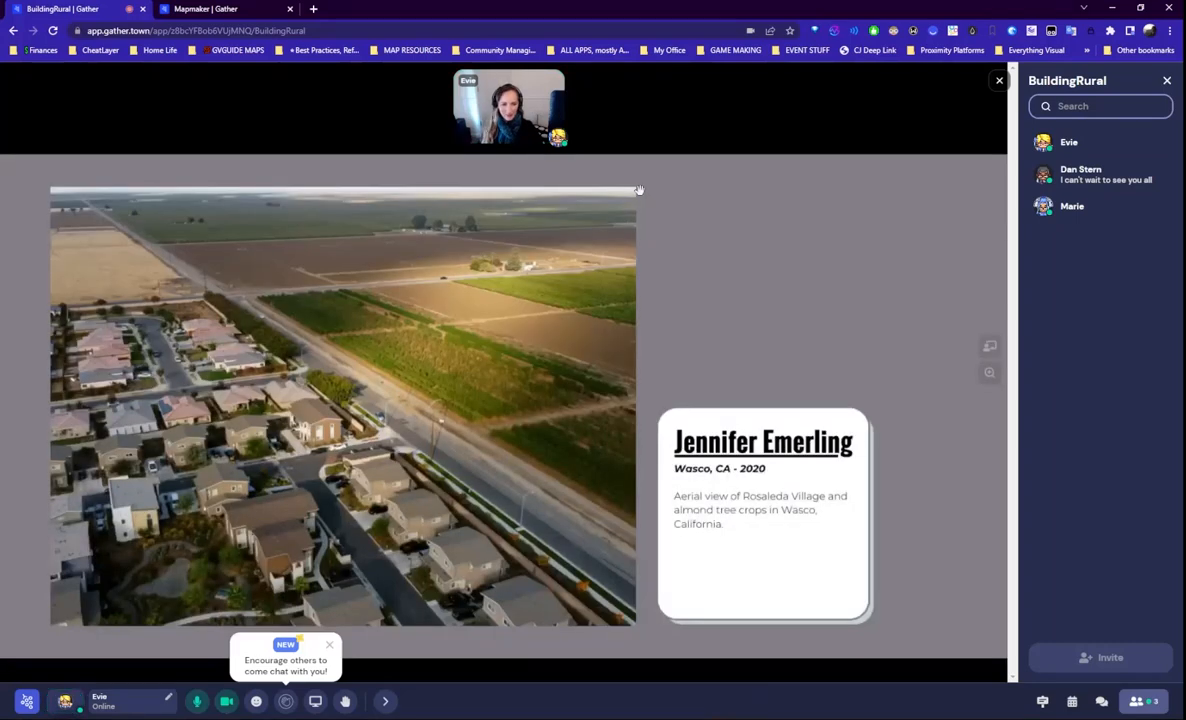
key(Escape)
- View the top object's embedded website, then walk down toward the Town Square exit
key(Left)
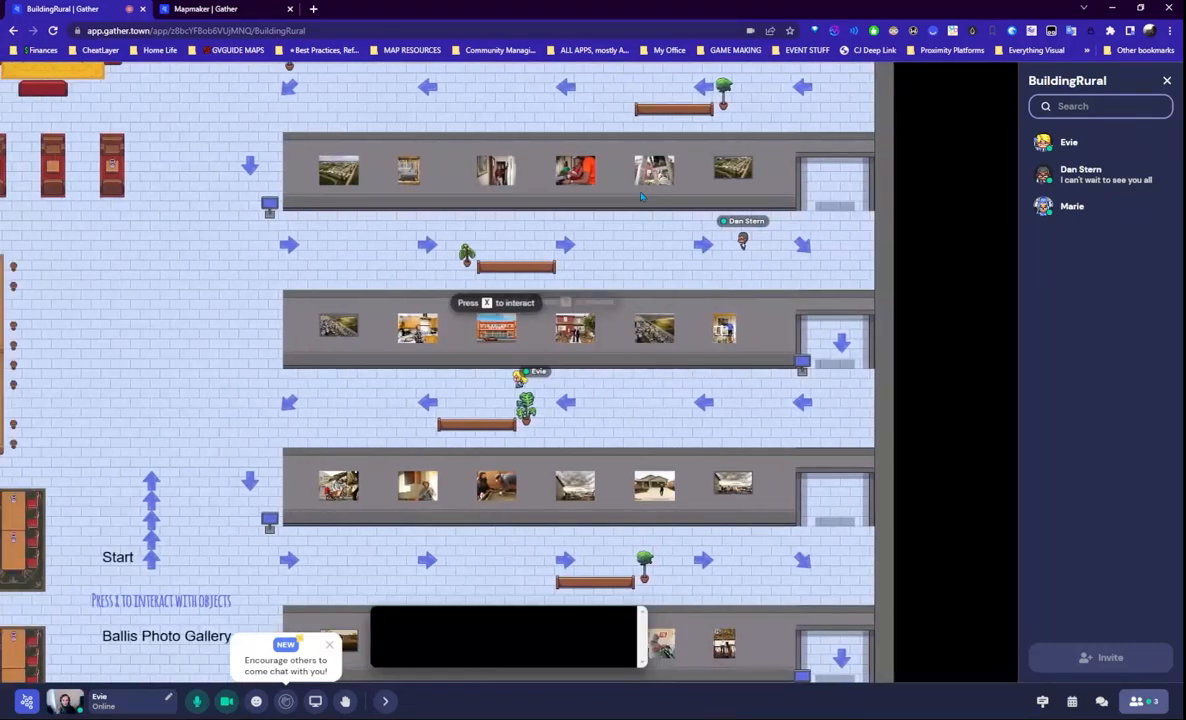
key(Left)
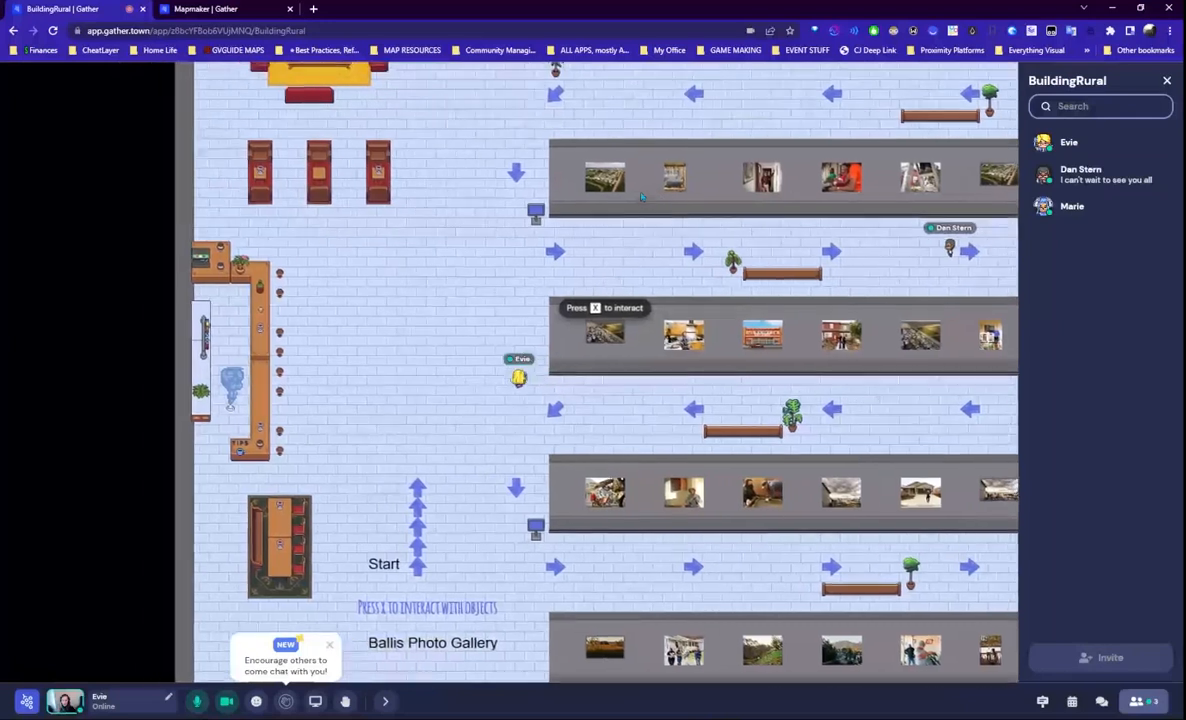
key(Up)
key(Up)
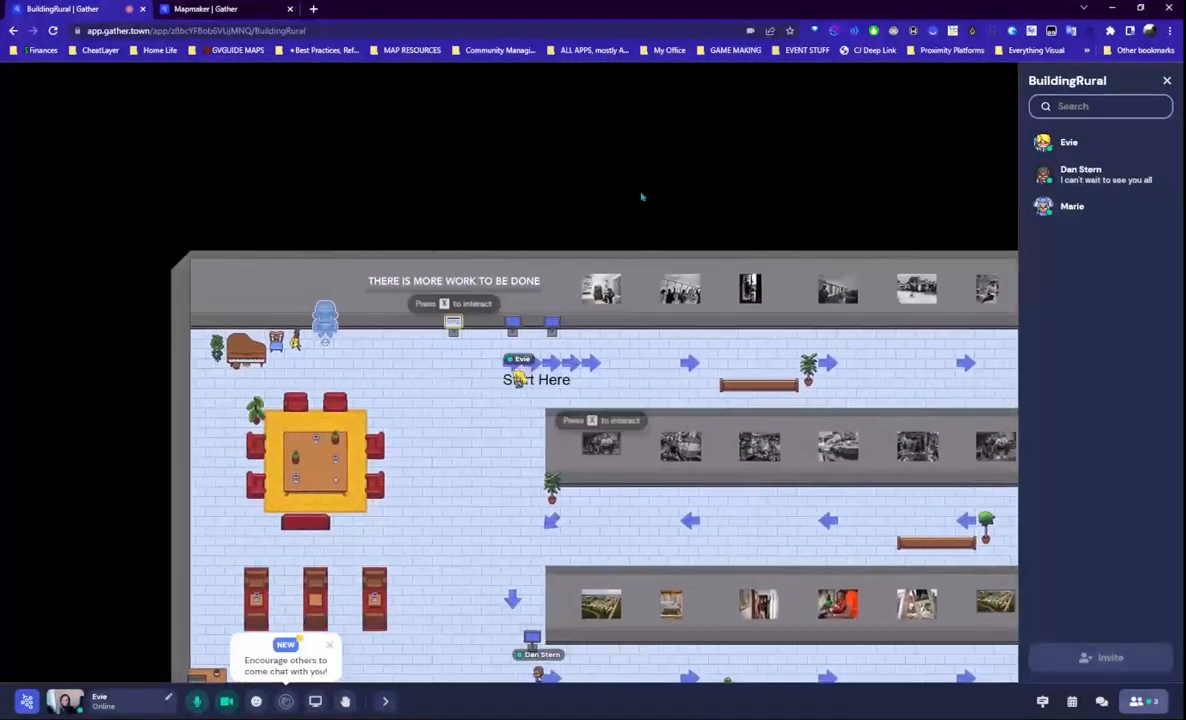
key(Left)
key(x)
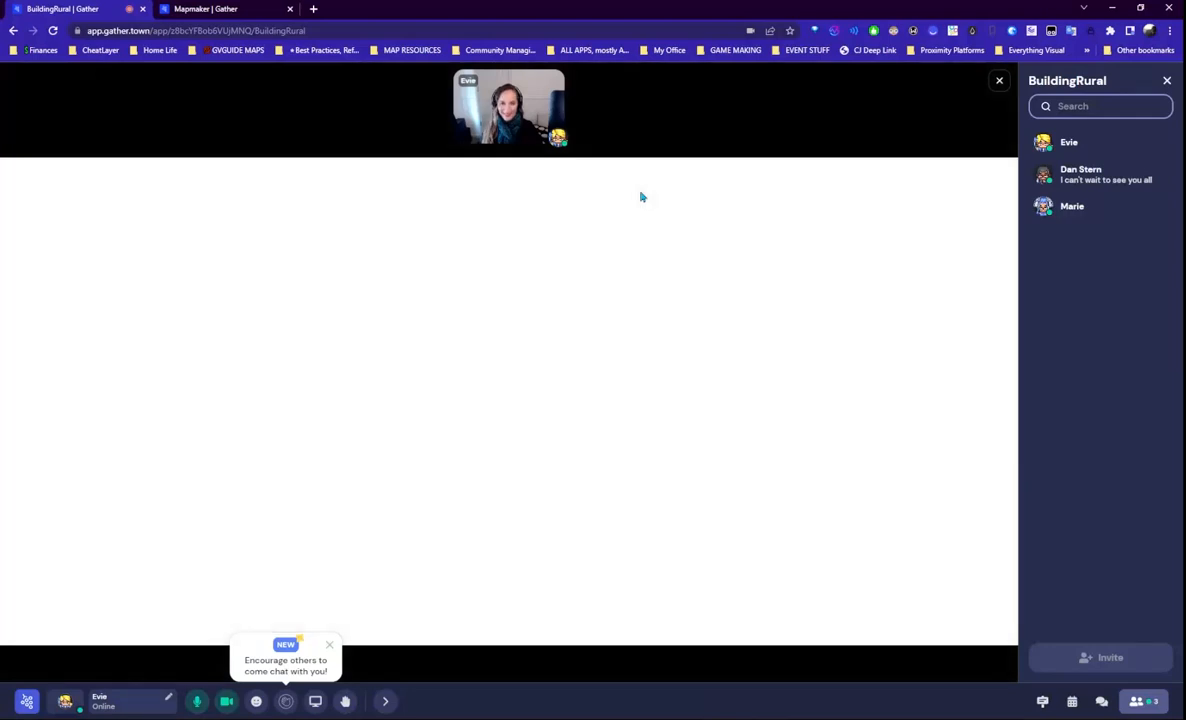
key(x)
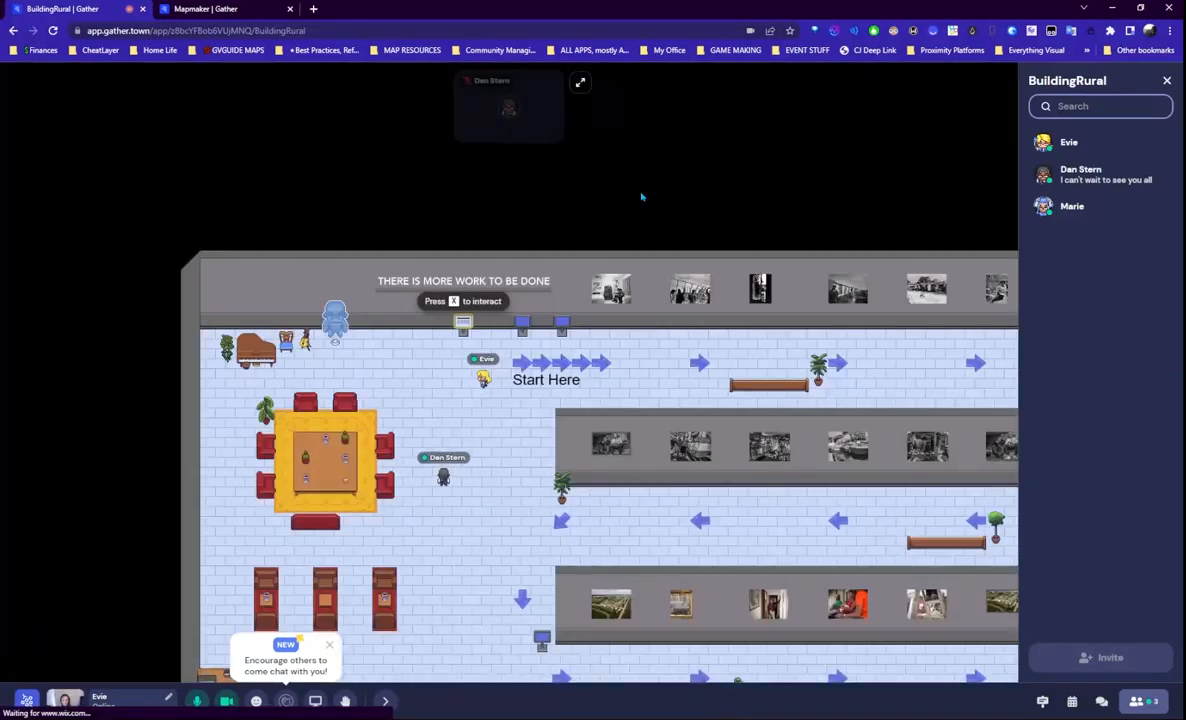
key(Down)
key(Down)
key(Down)
key(Down)
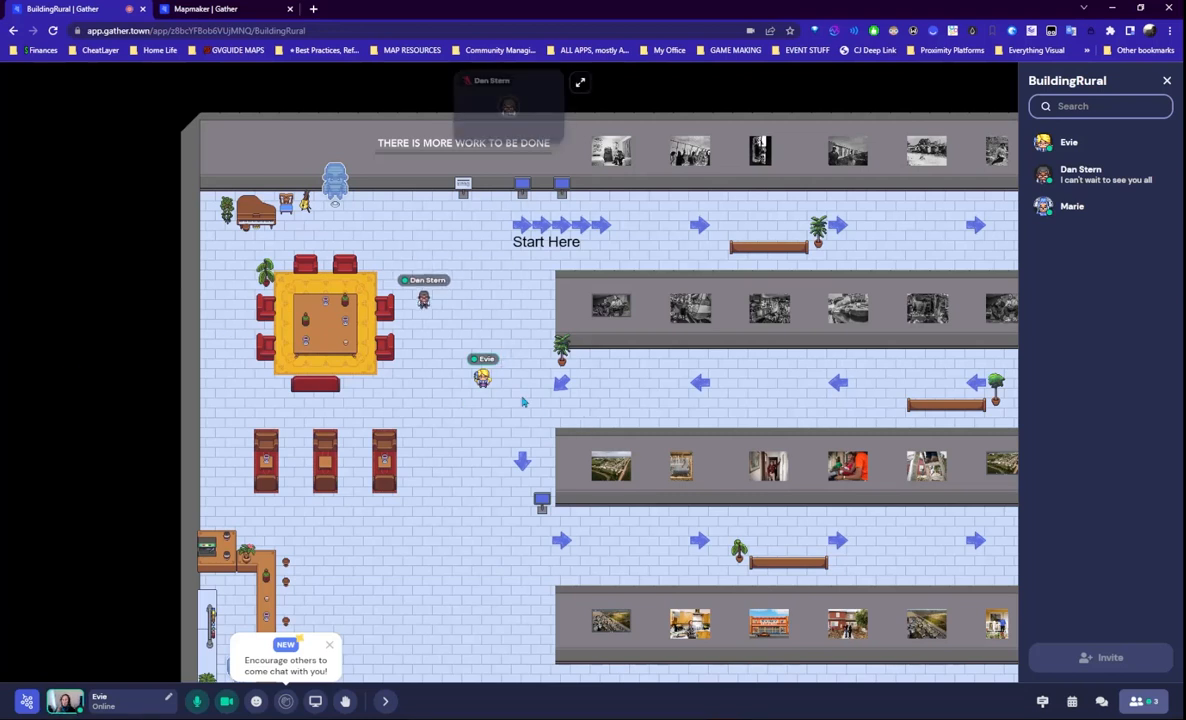
key(Down)
key(Down)
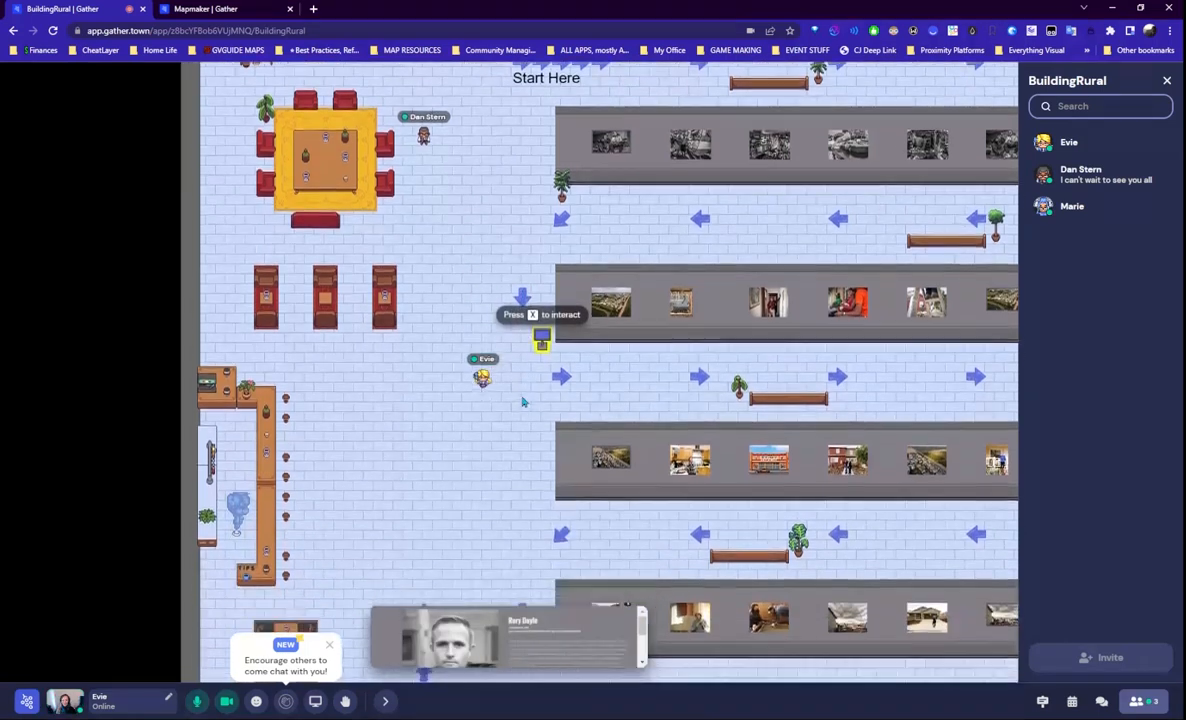
key(Down)
key(Down)
key(Down)
key(Down)
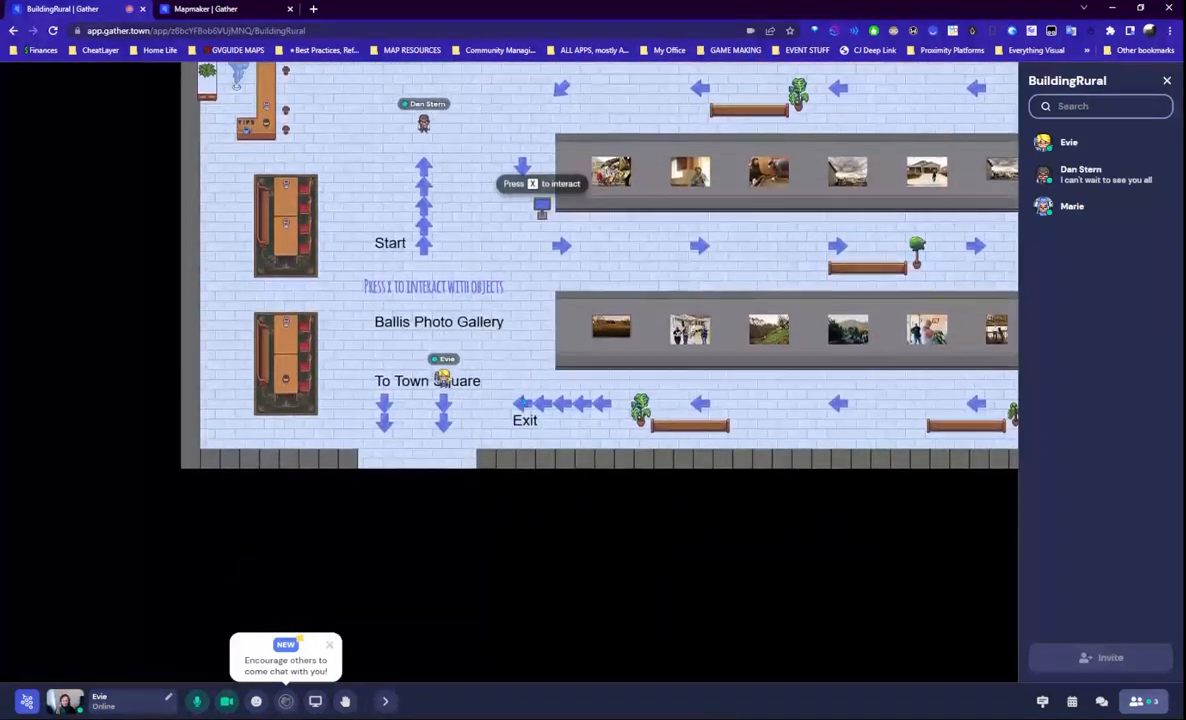
- Walk out of the gallery, left along the road past the storefronts, and down onto the park path
key(Left)
key(Left)
key(Left)
key(Left)
key(Left)
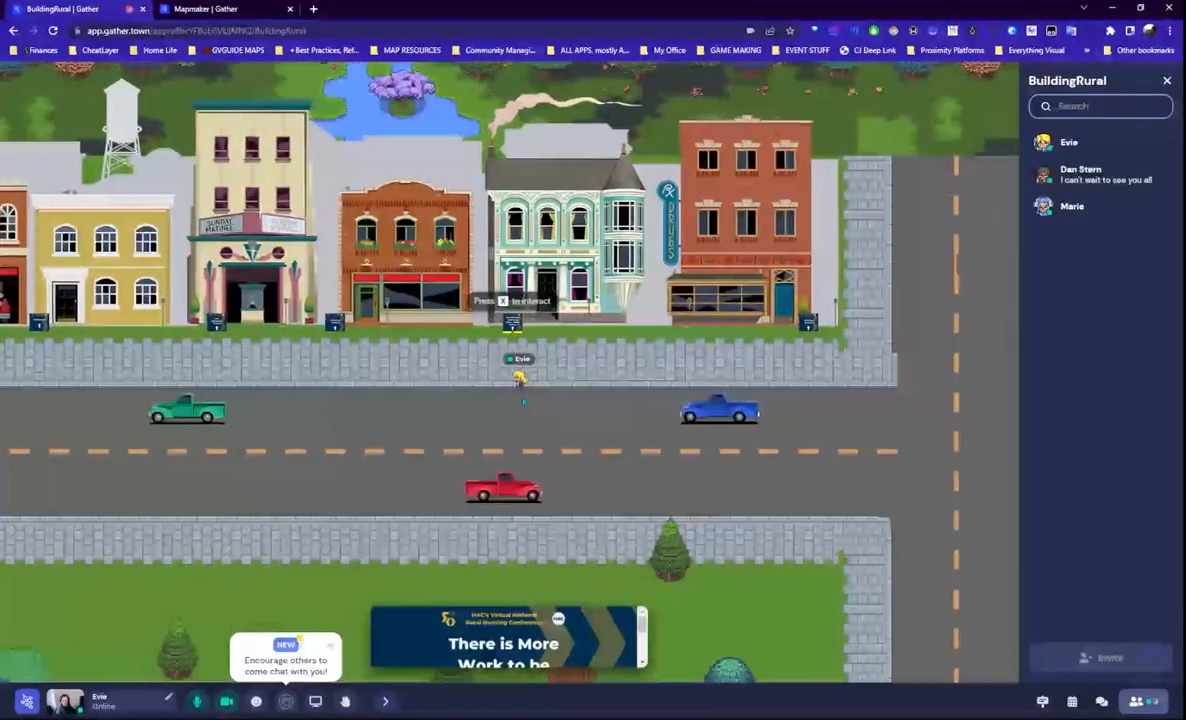
key(Down)
key(Down)
key(Left)
key(Left)
key(Left)
key(Left)
key(Left)
key(Left)
key(Left)
key(Left)
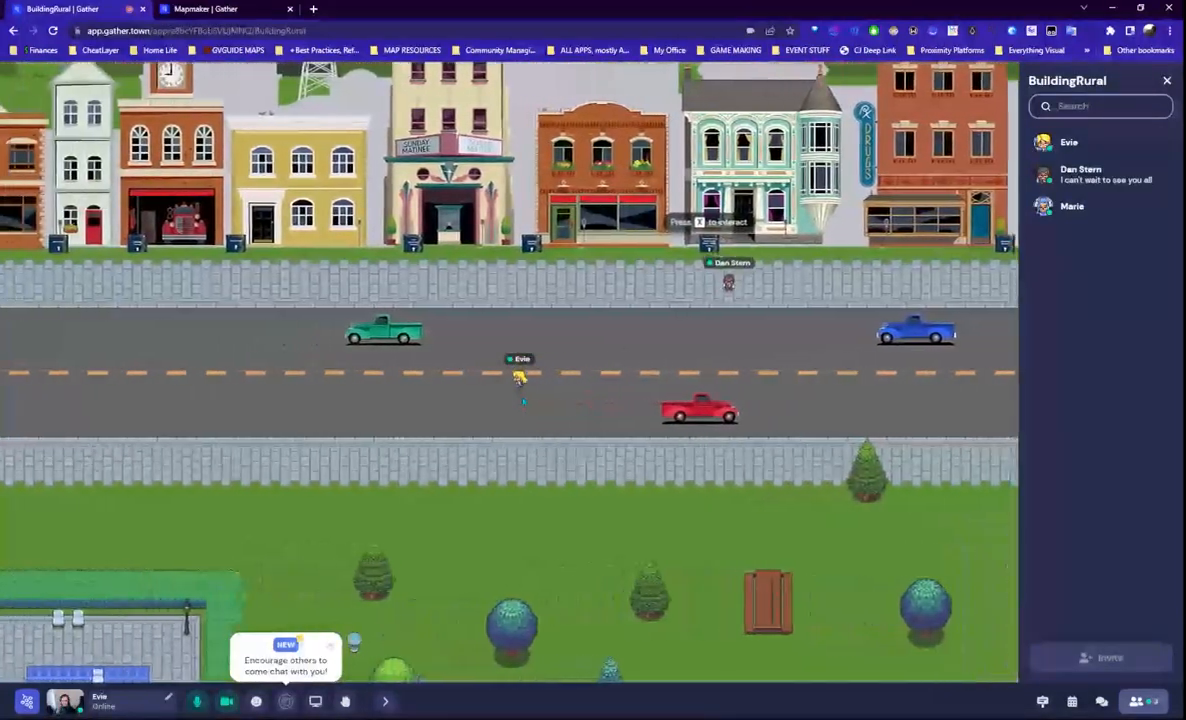
key(Left)
key(Left)
key(Left)
key(Left)
key(Left)
key(Left)
key(Left)
key(Left)
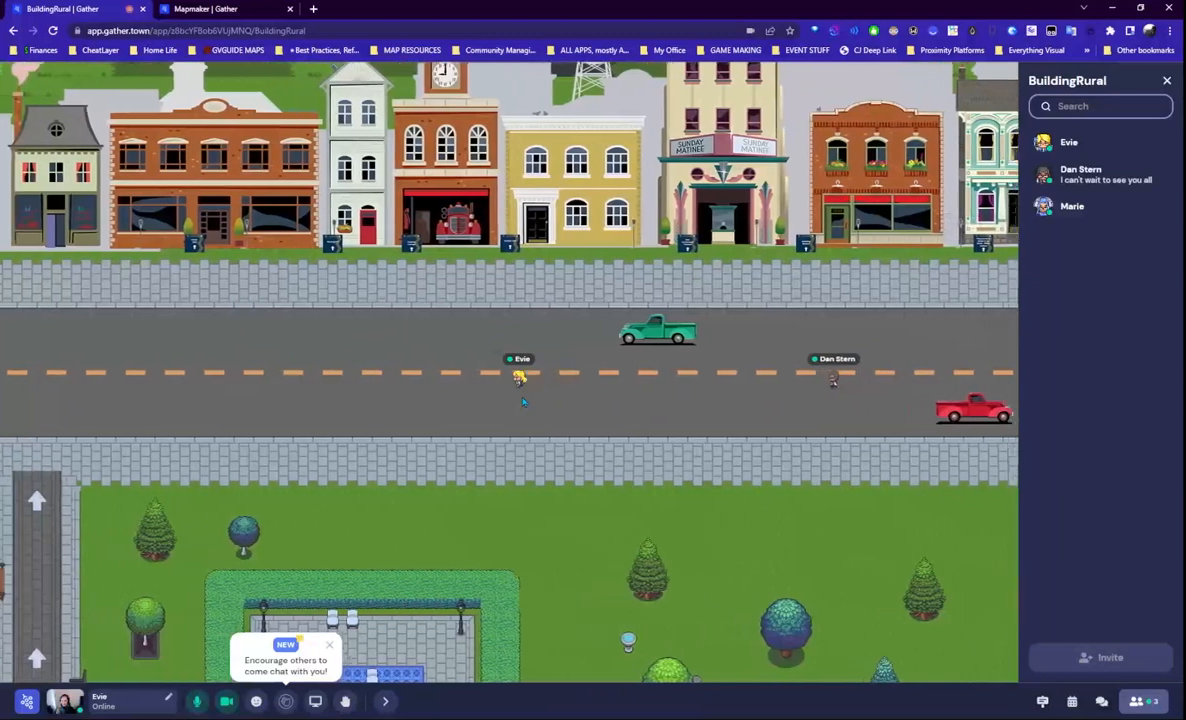
key(Left)
key(Left)
key(Left)
key(Left)
key(Left)
key(Left)
key(Left)
key(Left)
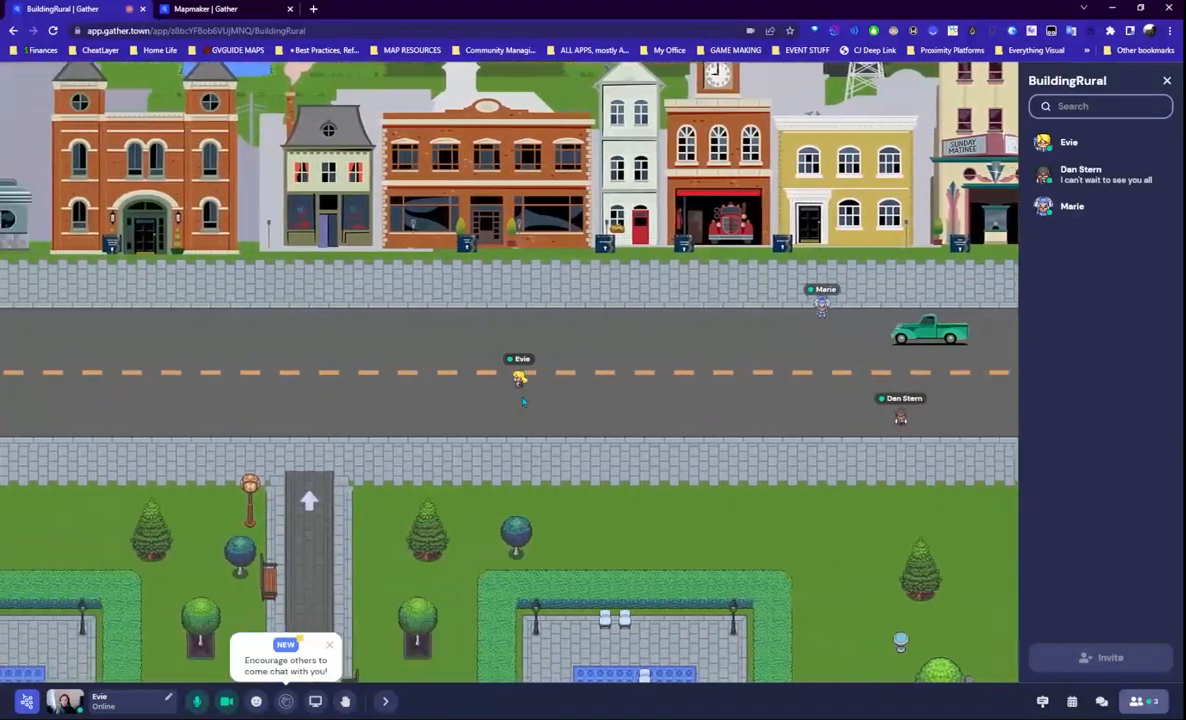
key(Up)
key(Down)
key(Down)
key(Down)
key(Down)
key(Down)
key(Down)
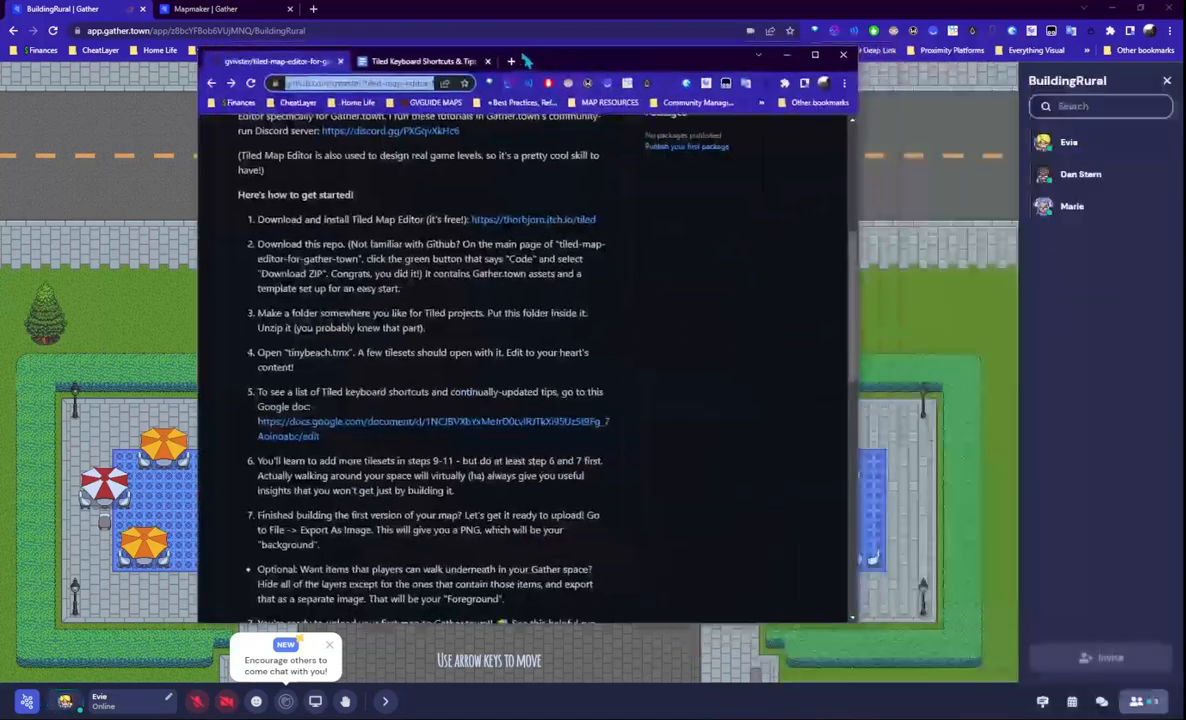
- Scroll the Tiled-for-Gather readme and highlight step 9 about adding more tilesets
scroll(572, 559, down, 1)
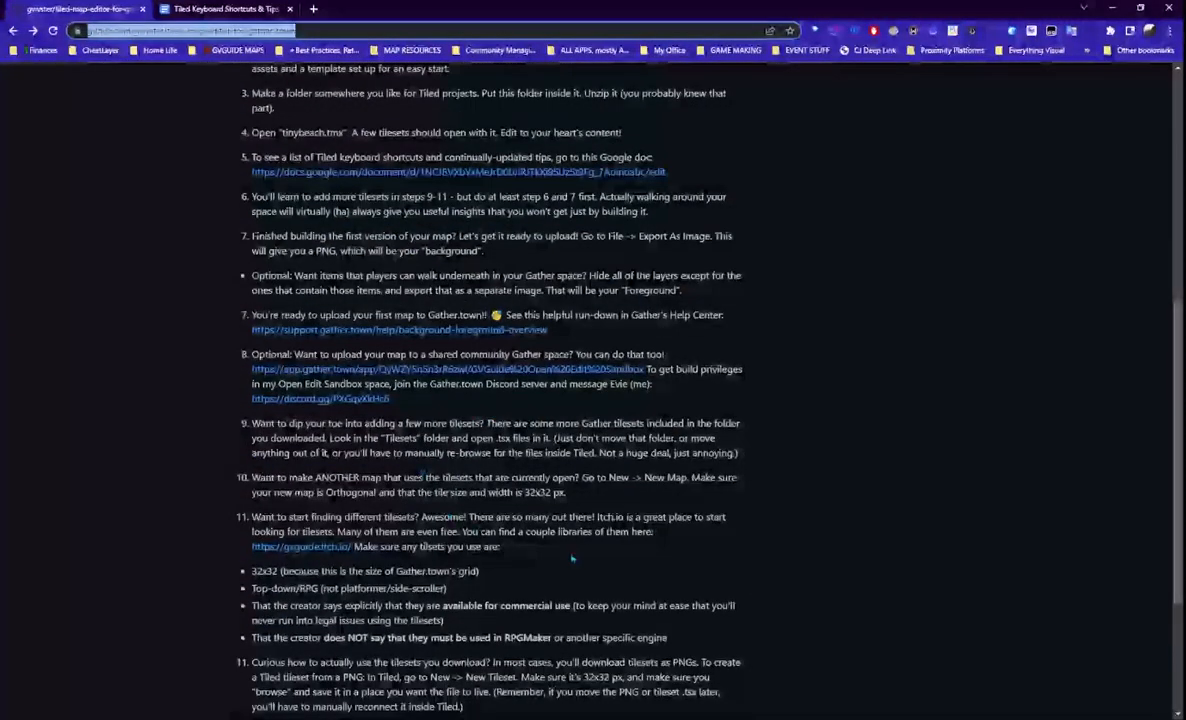
scroll(572, 559, down, 2)
scroll(530, 518, up, 3)
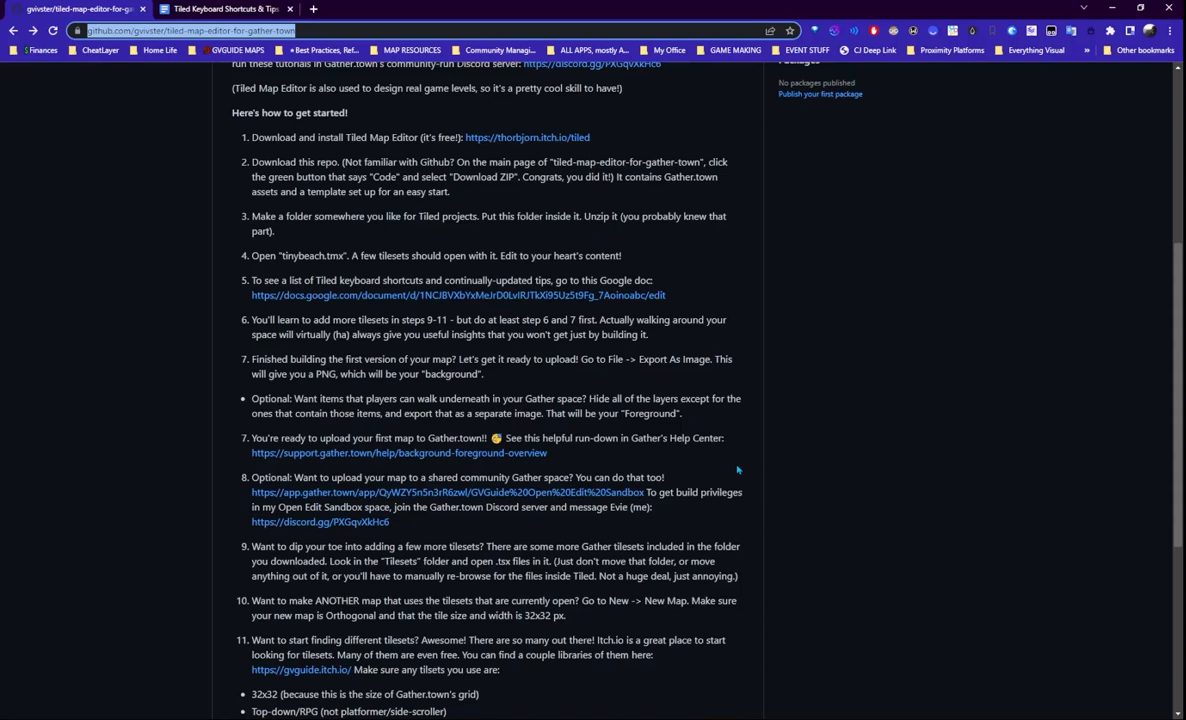
scroll(630, 528, down, 2)
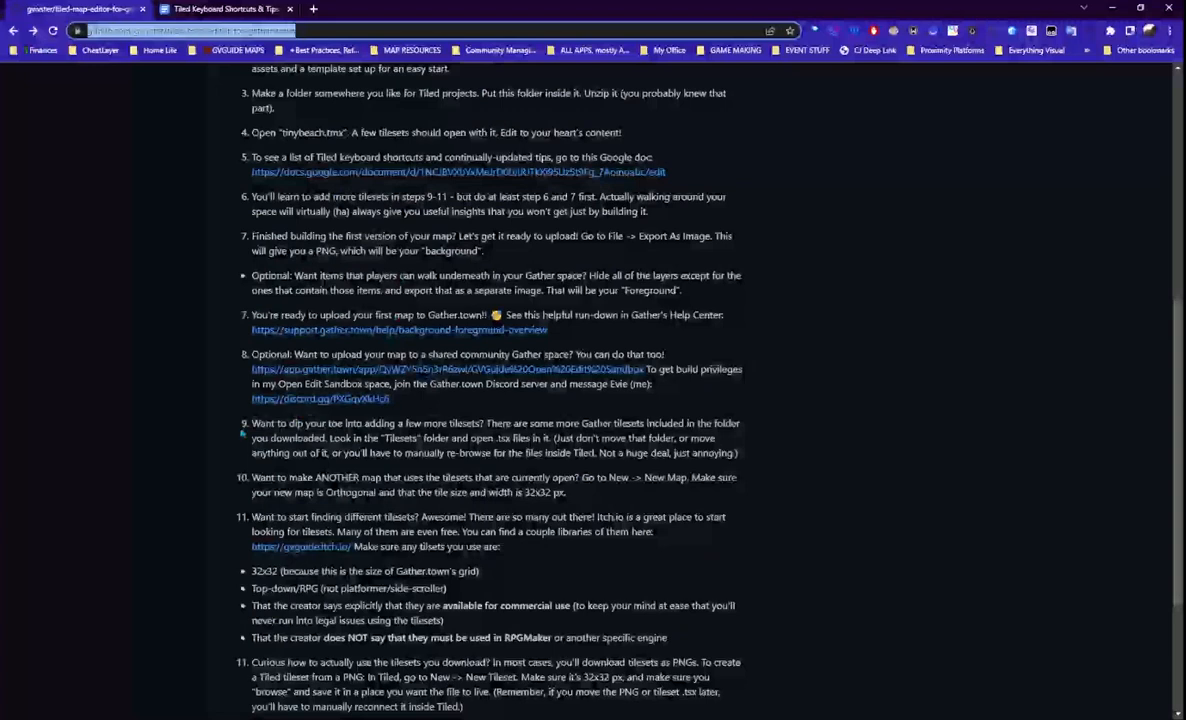
drag(250, 423, 747, 464)
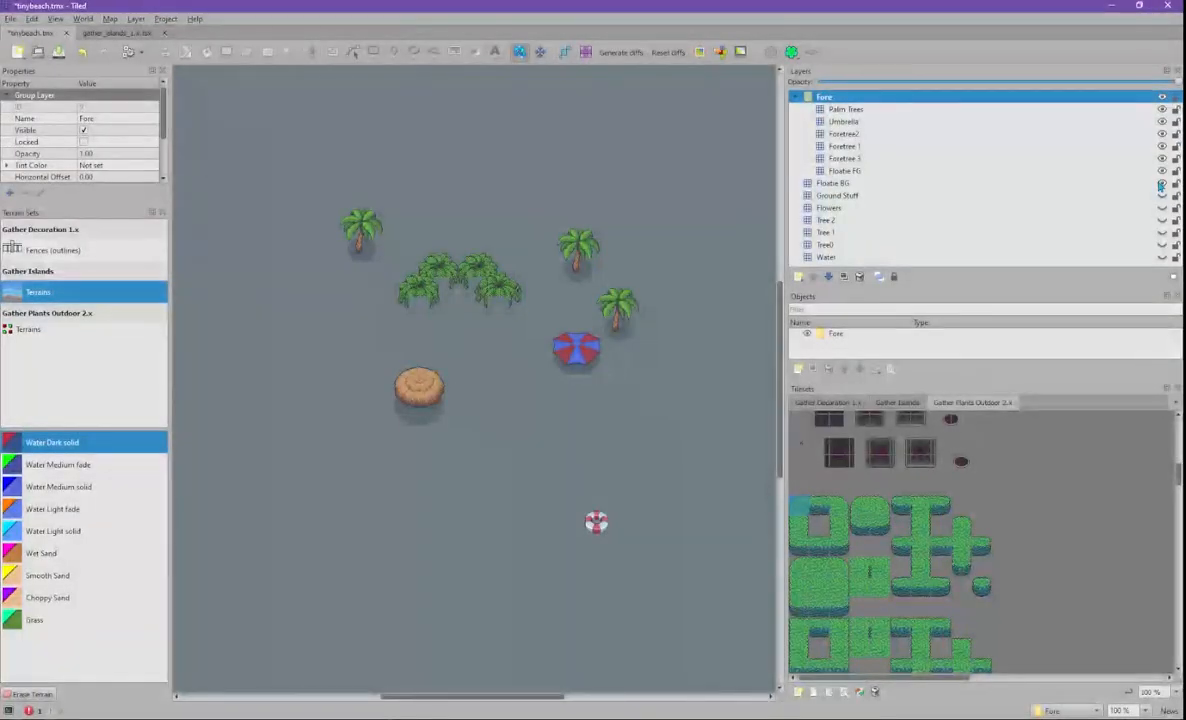
- Show the Fore group's palm trees, umbrella and hut again, then save tinybeach.tmx
right_click(1095, 101)
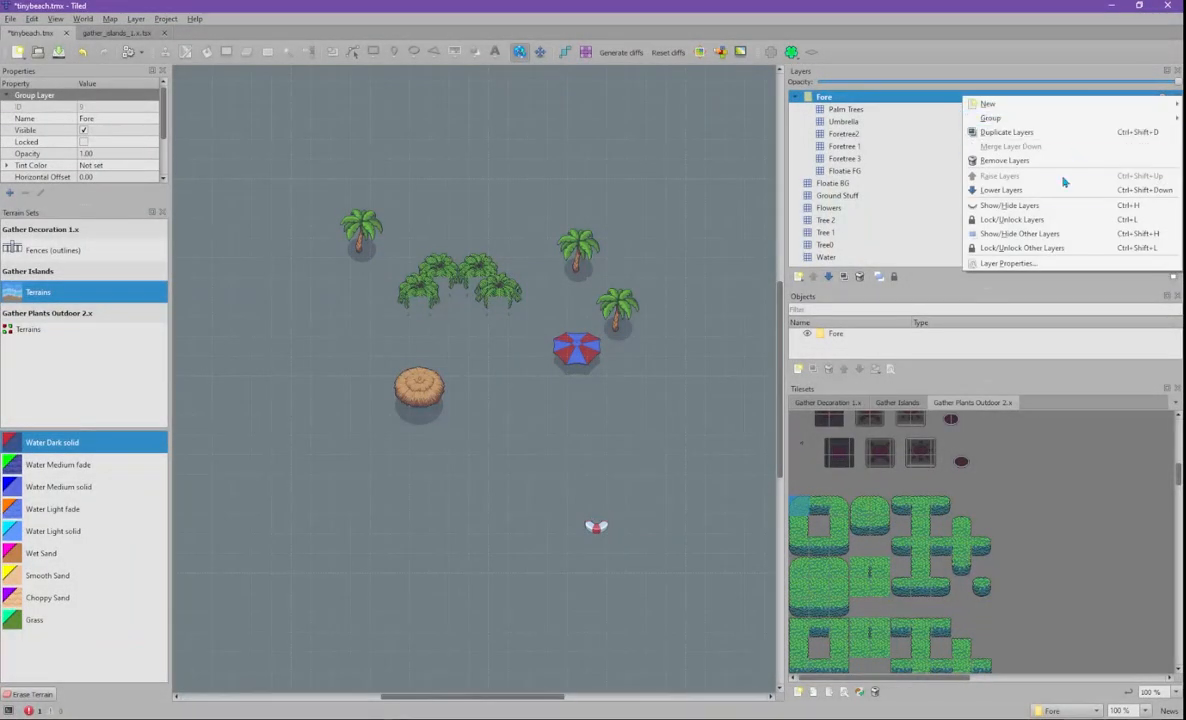
click(1059, 206)
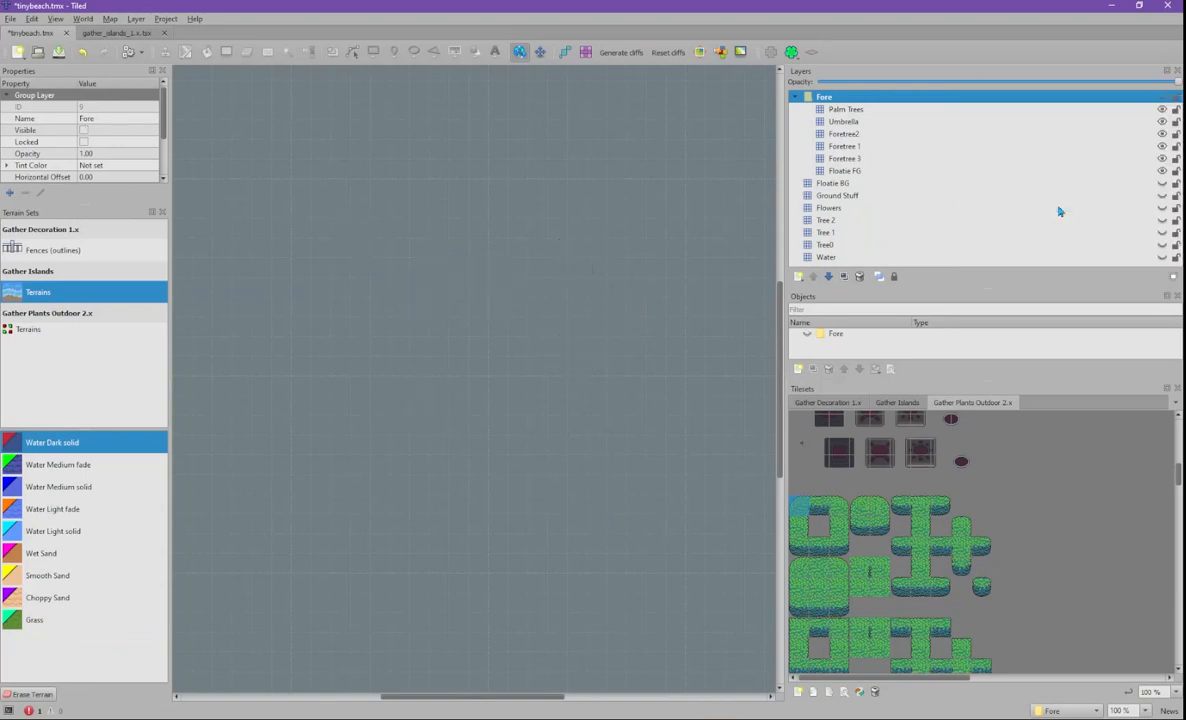
right_click(1080, 101)
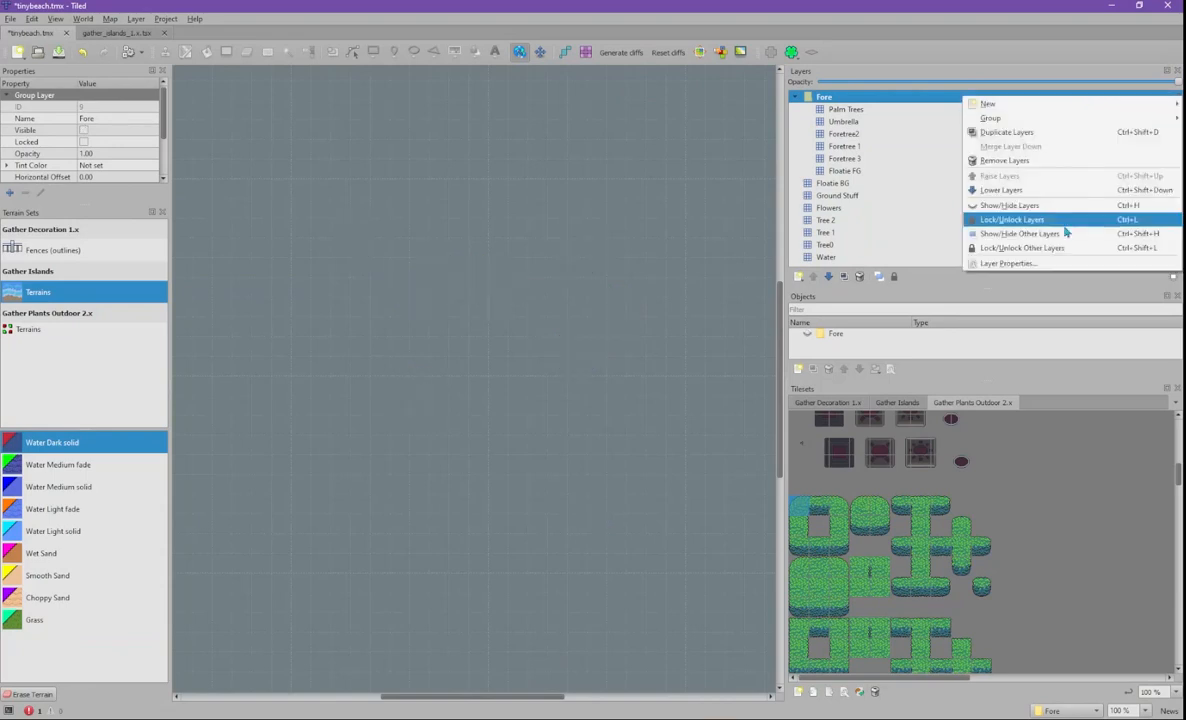
click(1066, 233)
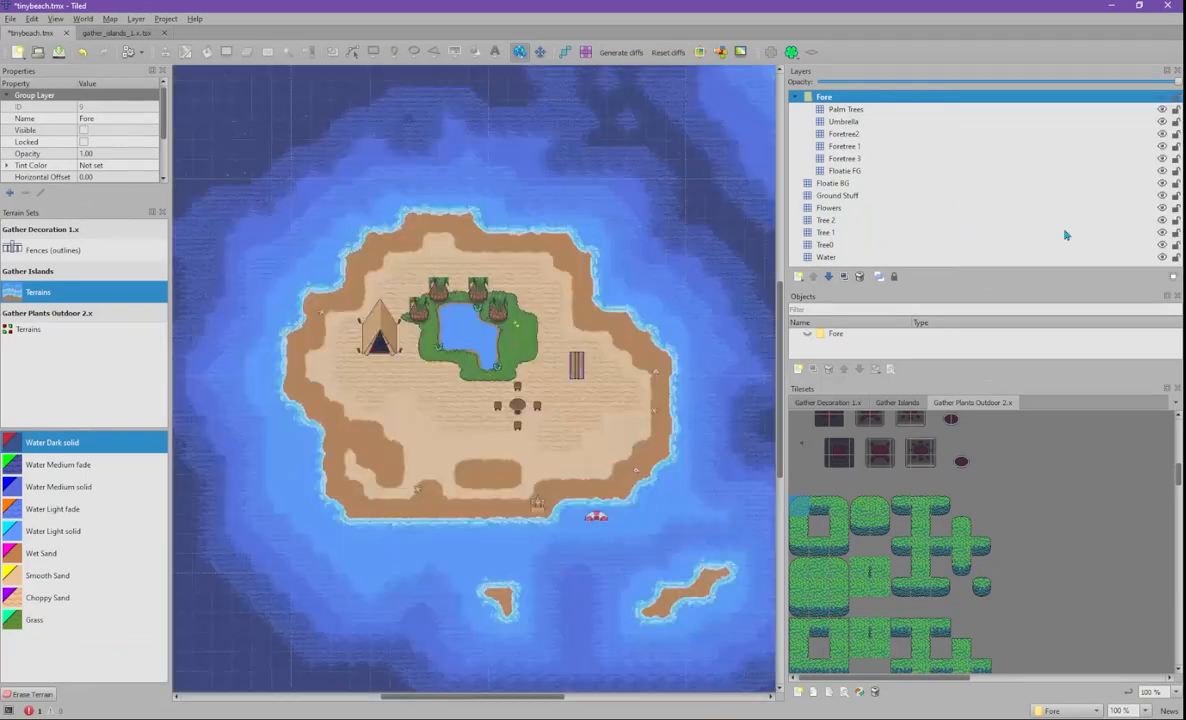
click(1163, 98)
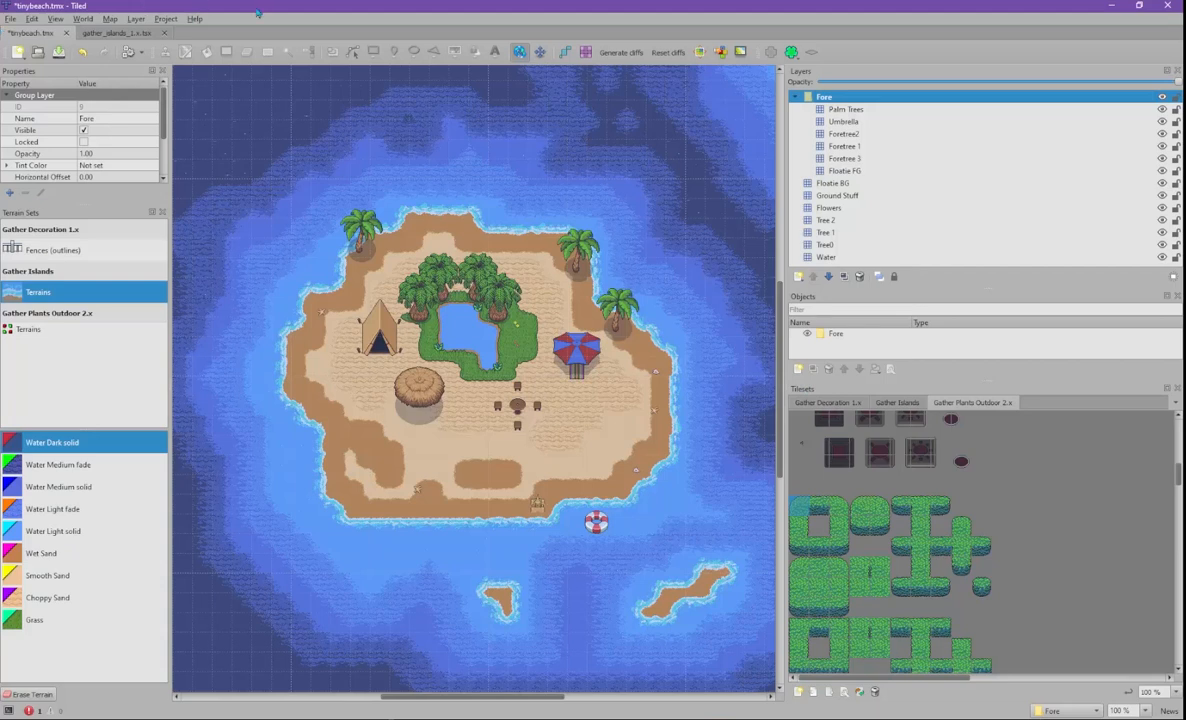
key(ctrl+s)
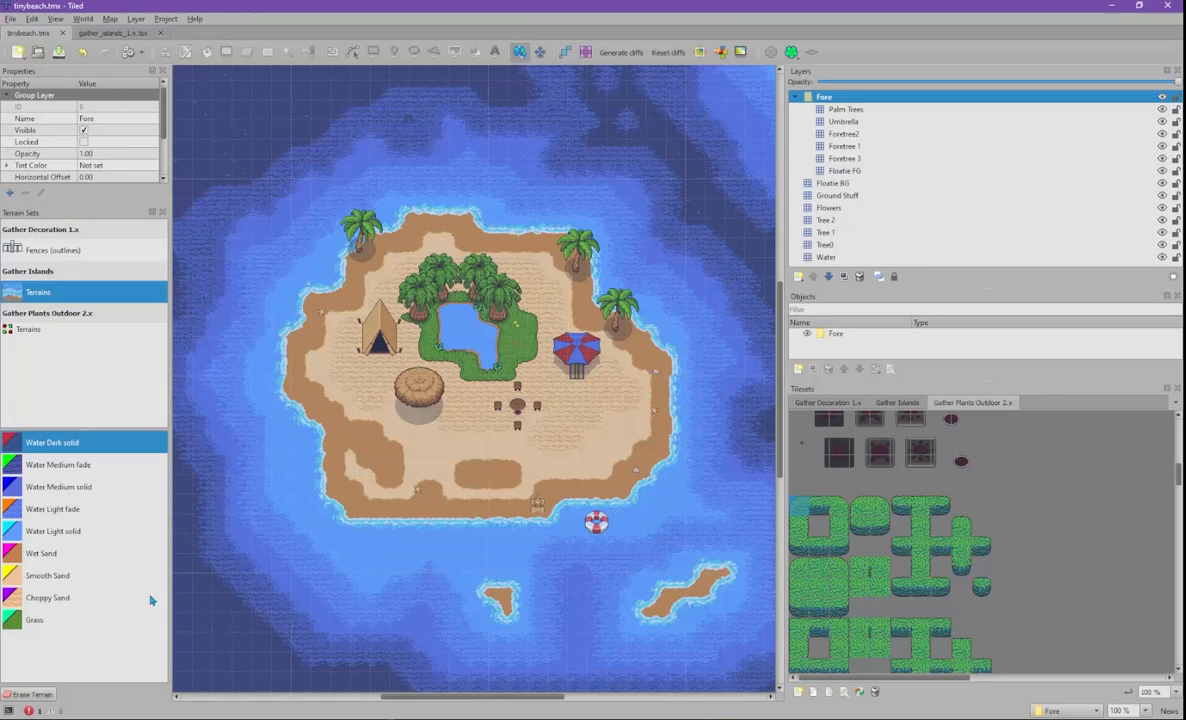
click(100, 716)
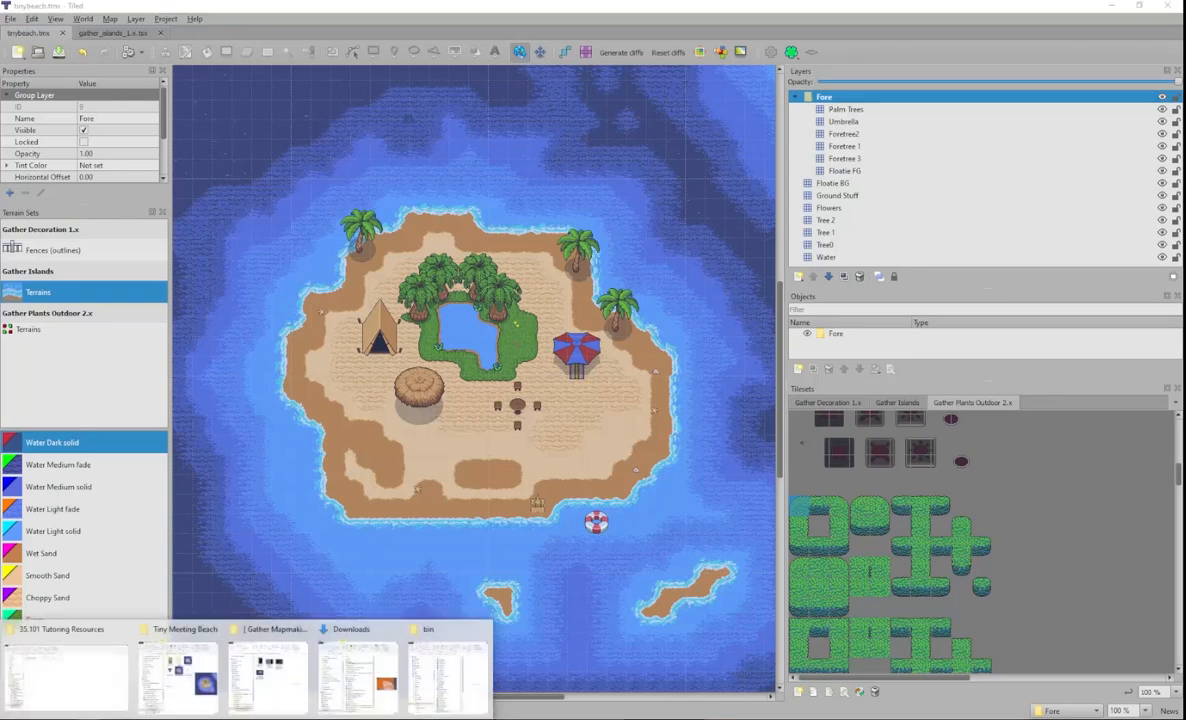
- Open gather_exterior_decoration_1.x.tsx from the Tiny Meeting Beach Tilesets folder in Tiled
click(178, 668)
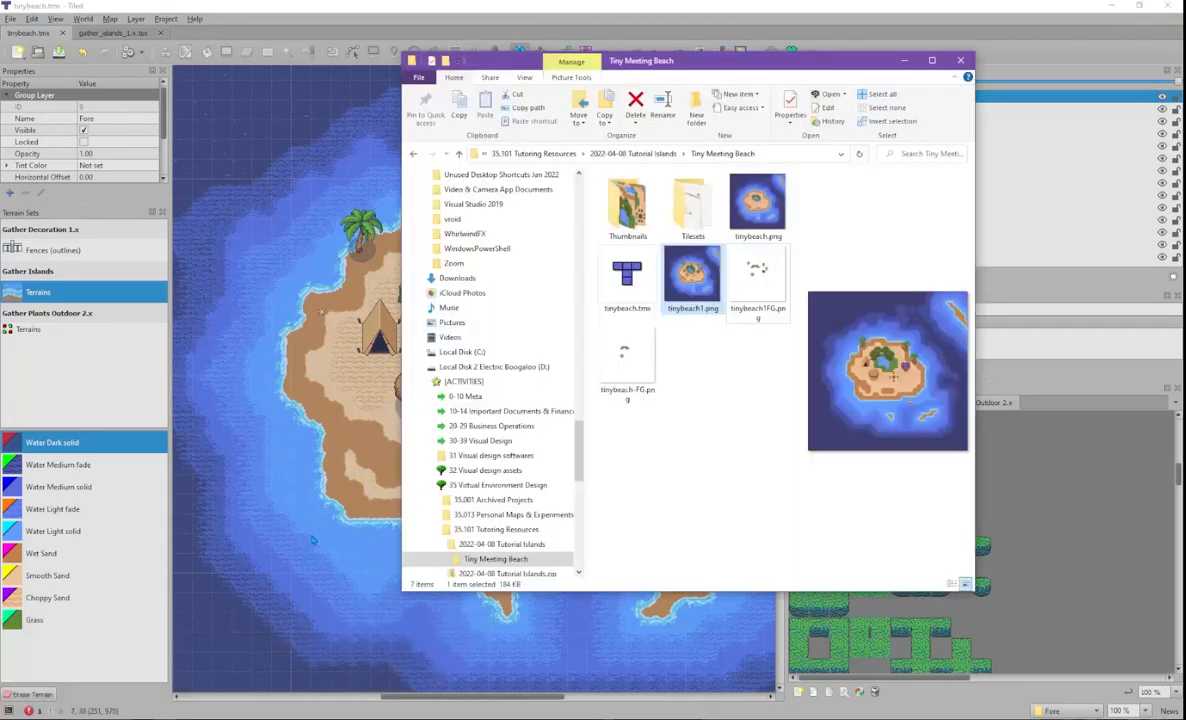
double_click(693, 207)
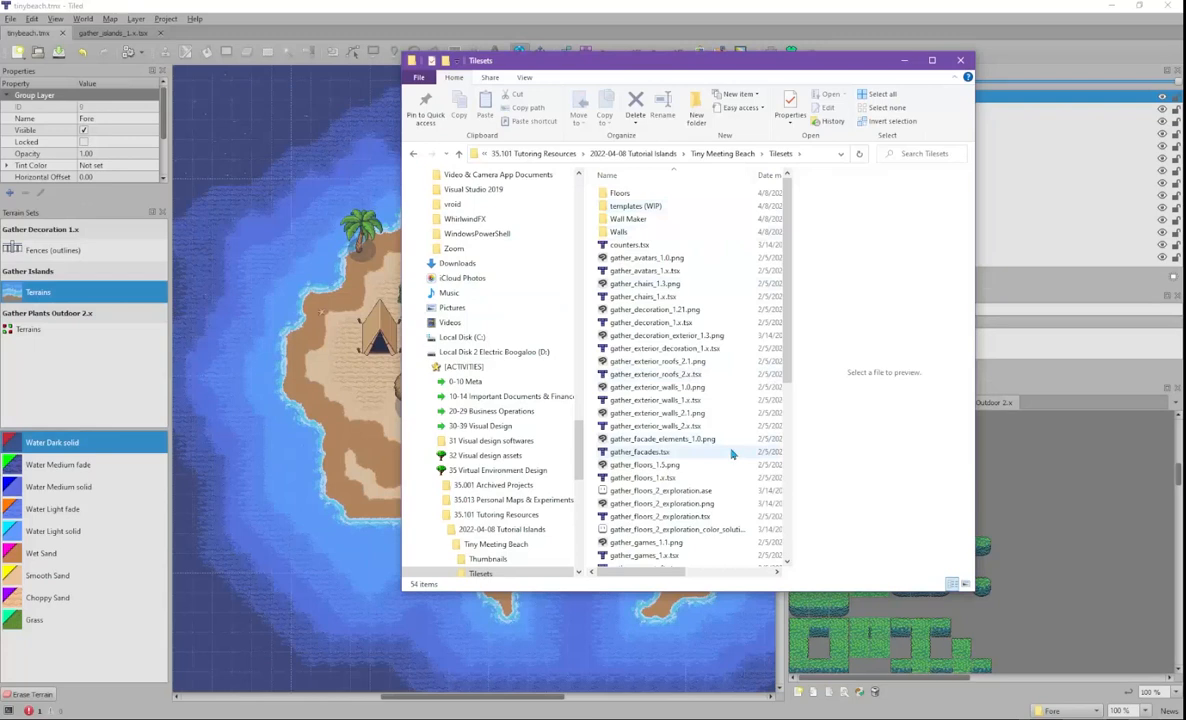
scroll(787, 370, down, 1)
drag(787, 370, 784, 527)
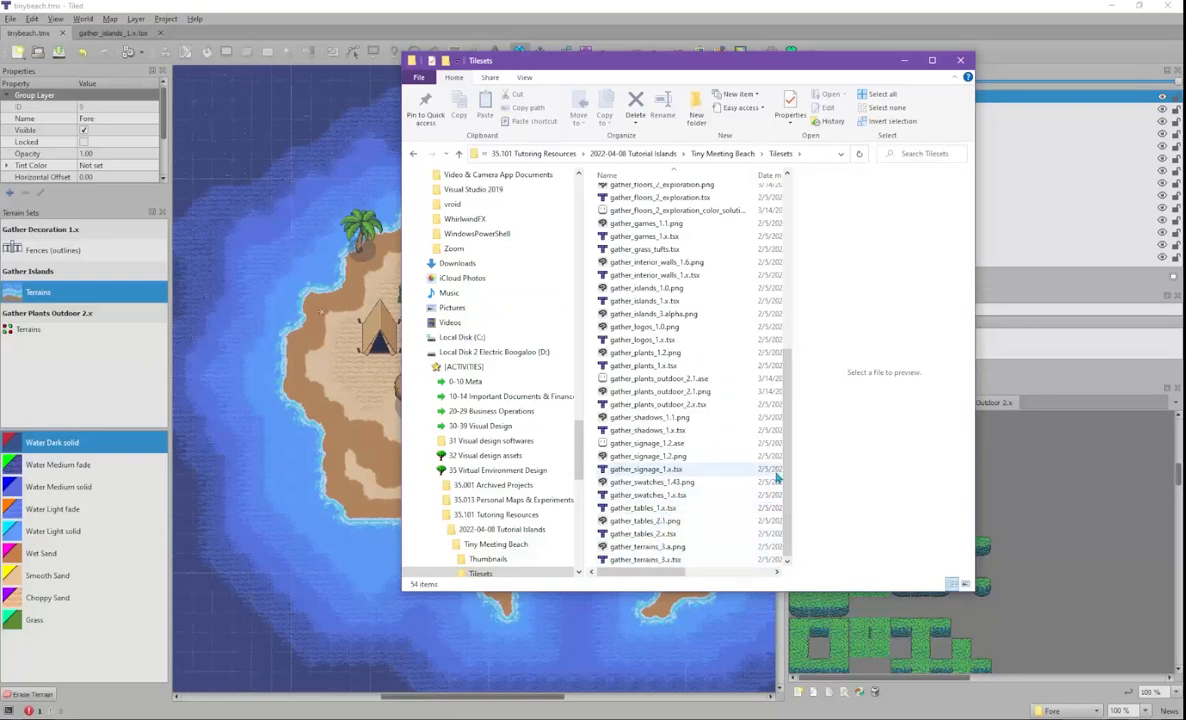
drag(789, 472, 753, 294)
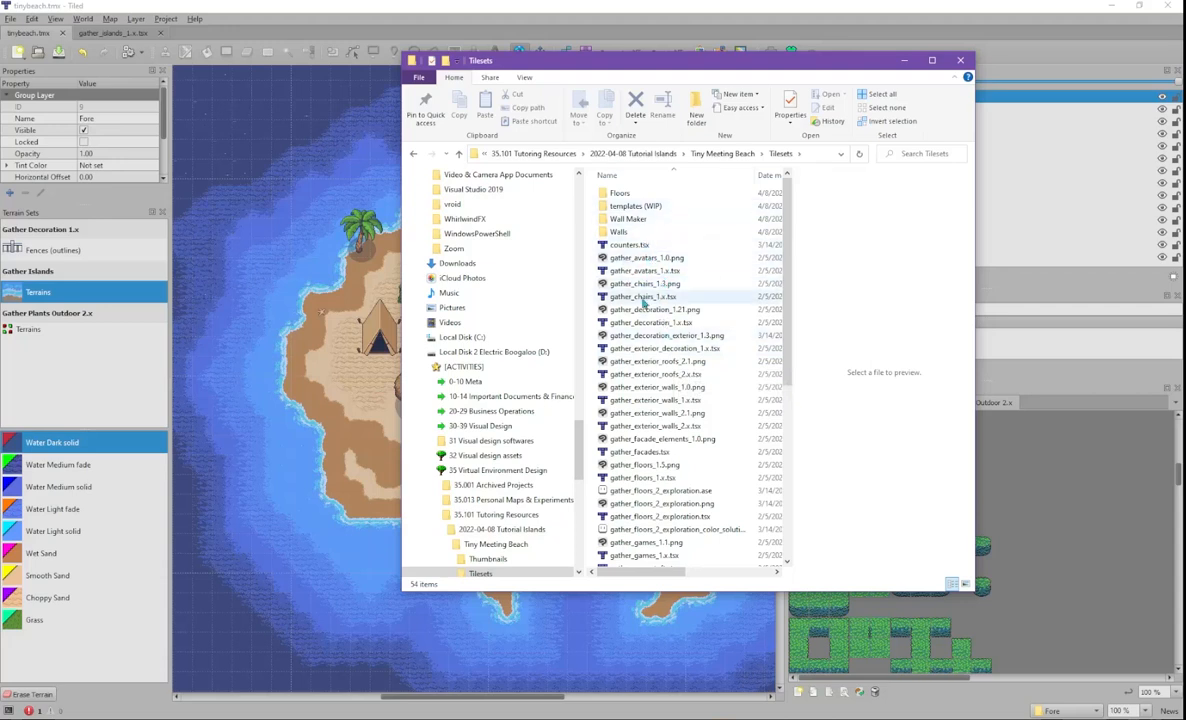
drag(697, 73, 422, 107)
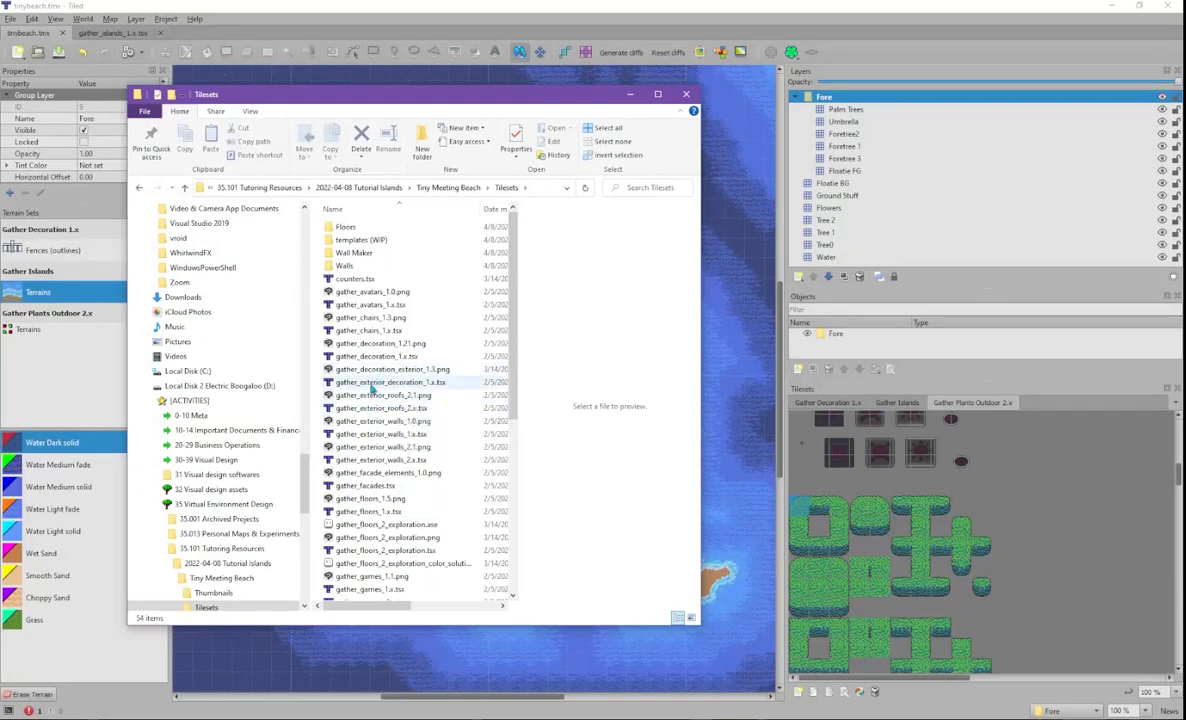
click(372, 385)
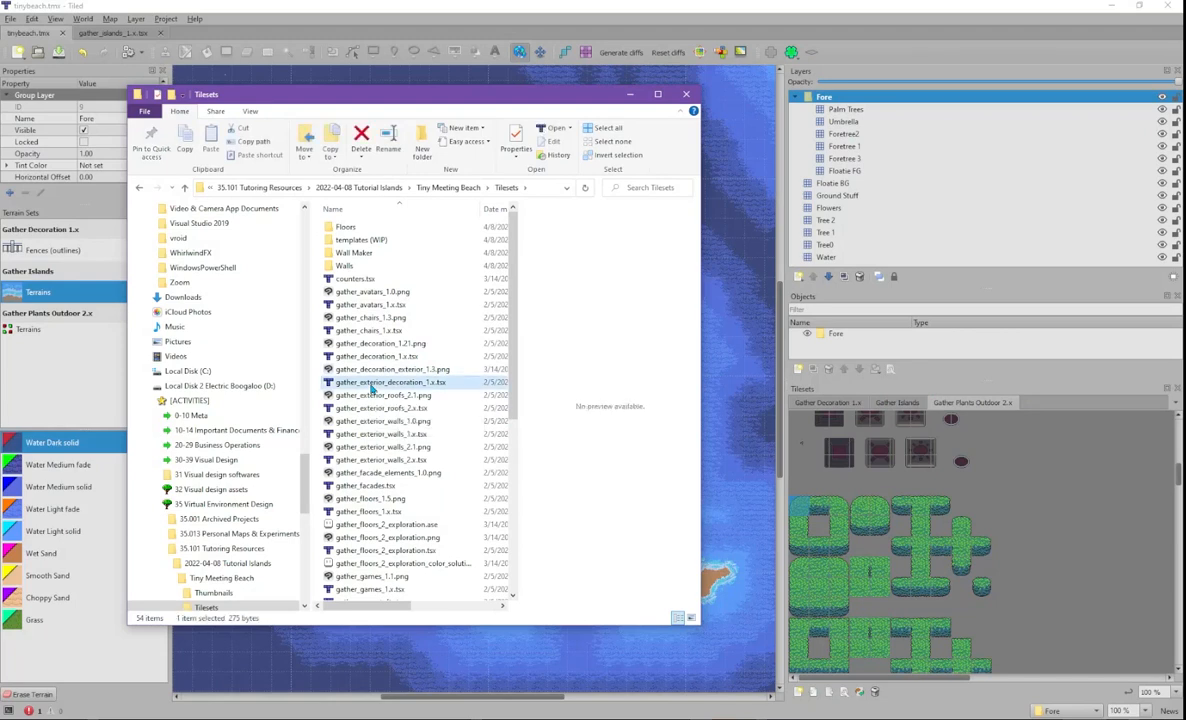
double_click(372, 385)
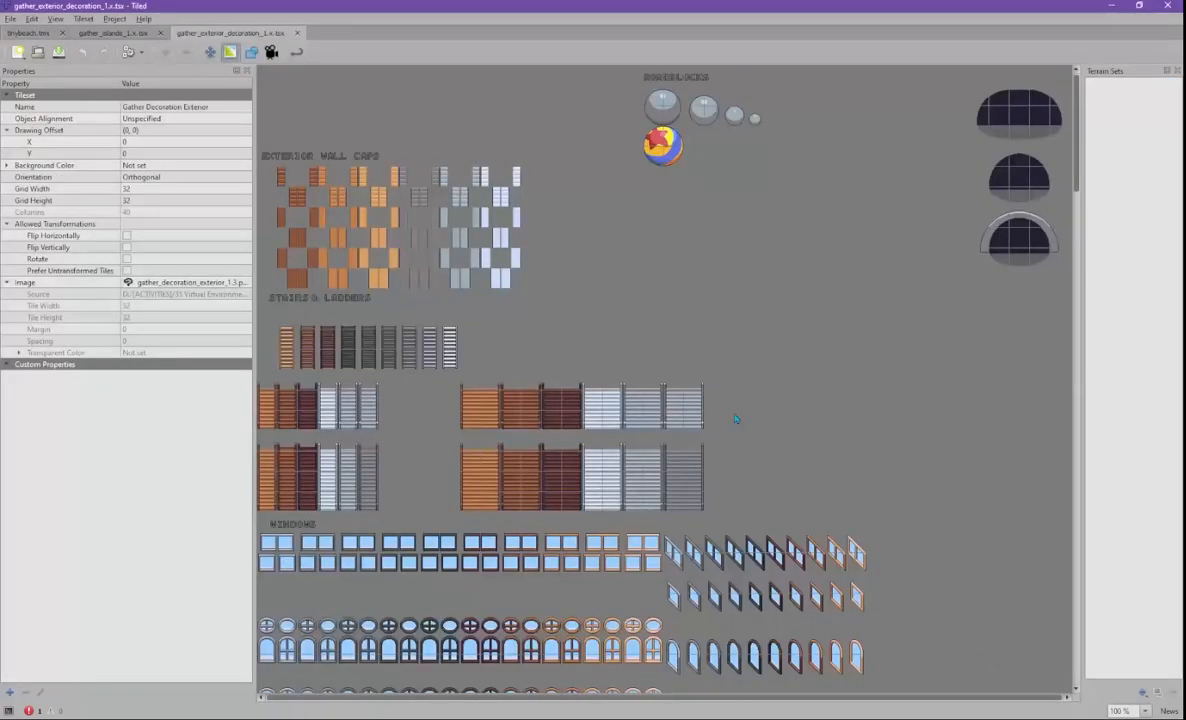
- Return to tinybeach.tmx and display the Gather Decoration Exterior tiles in the Tilesets panel
scroll(735, 419, down, 12)
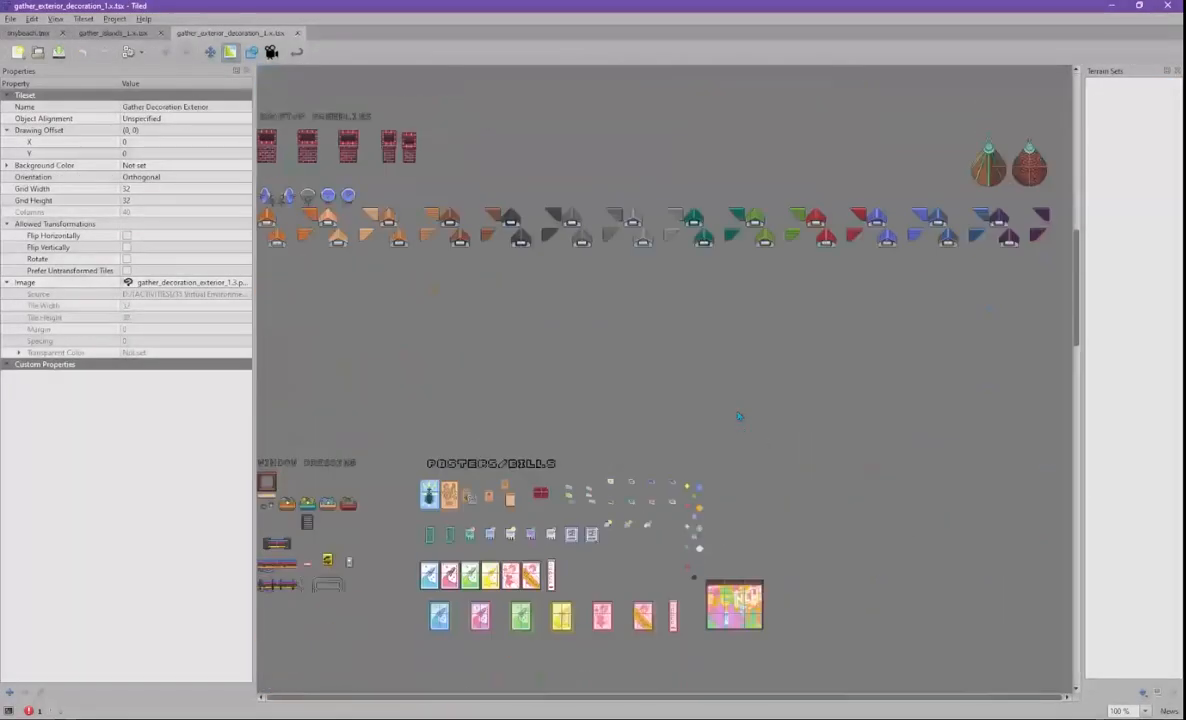
scroll(738, 417, down, 12)
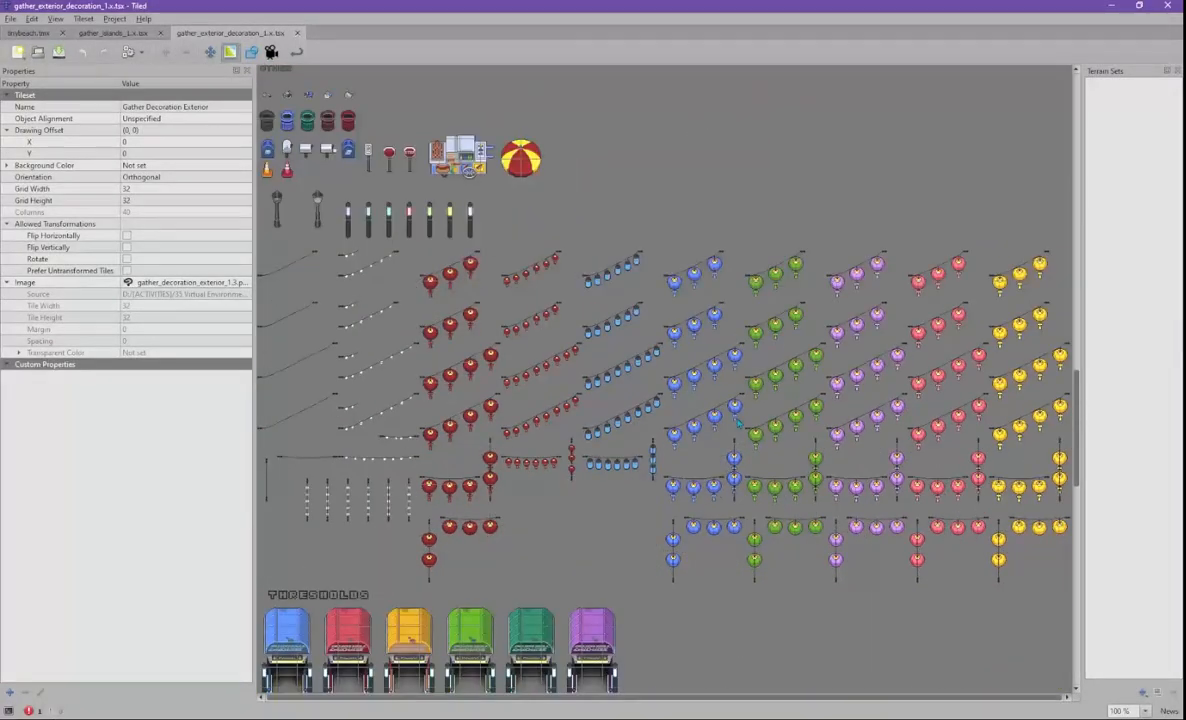
scroll(726, 438, down, 10)
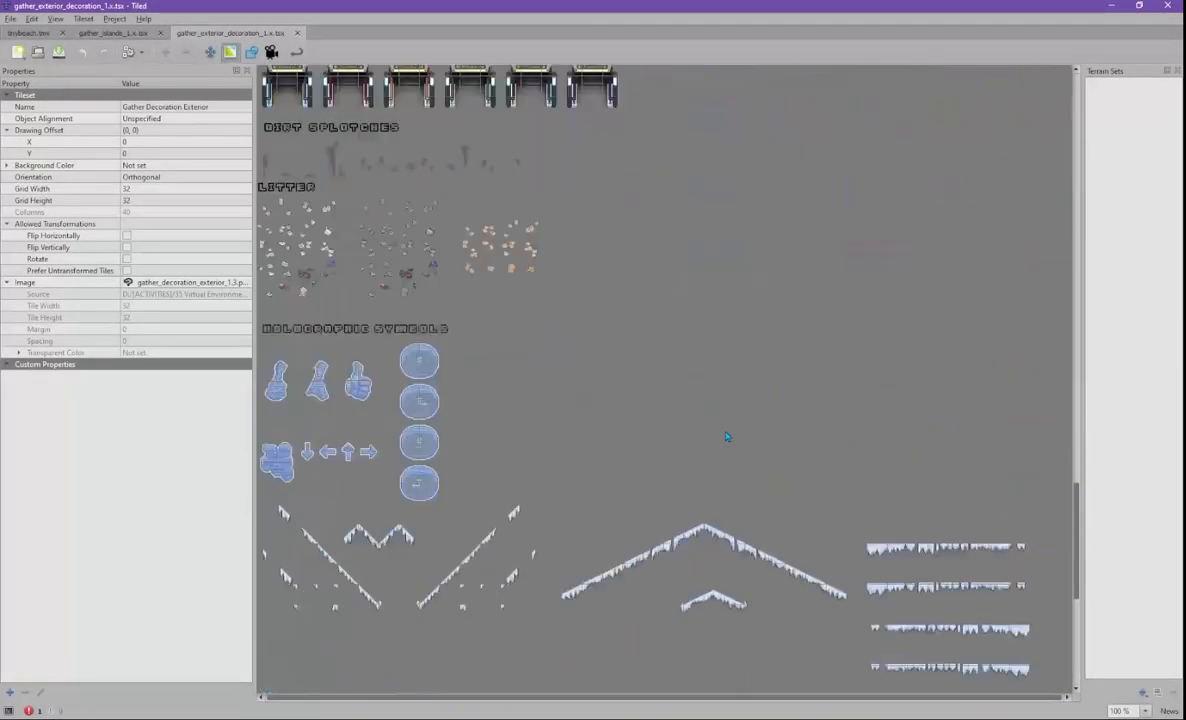
scroll(765, 530, down, 5)
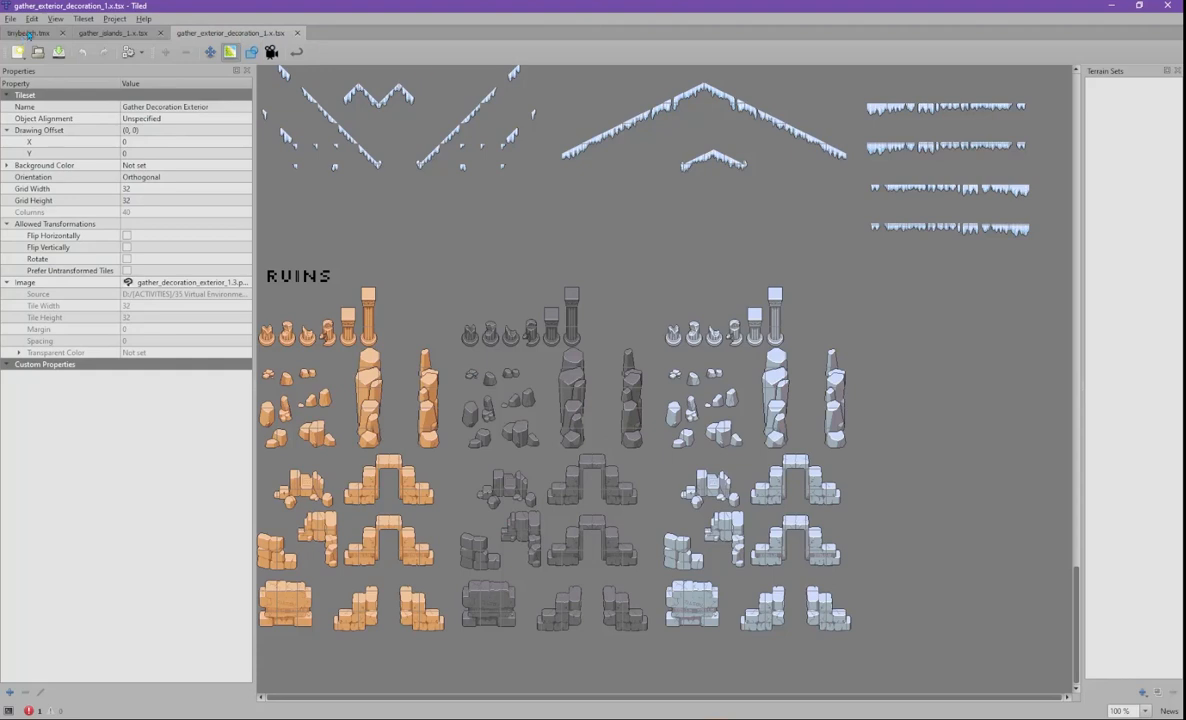
click(28, 33)
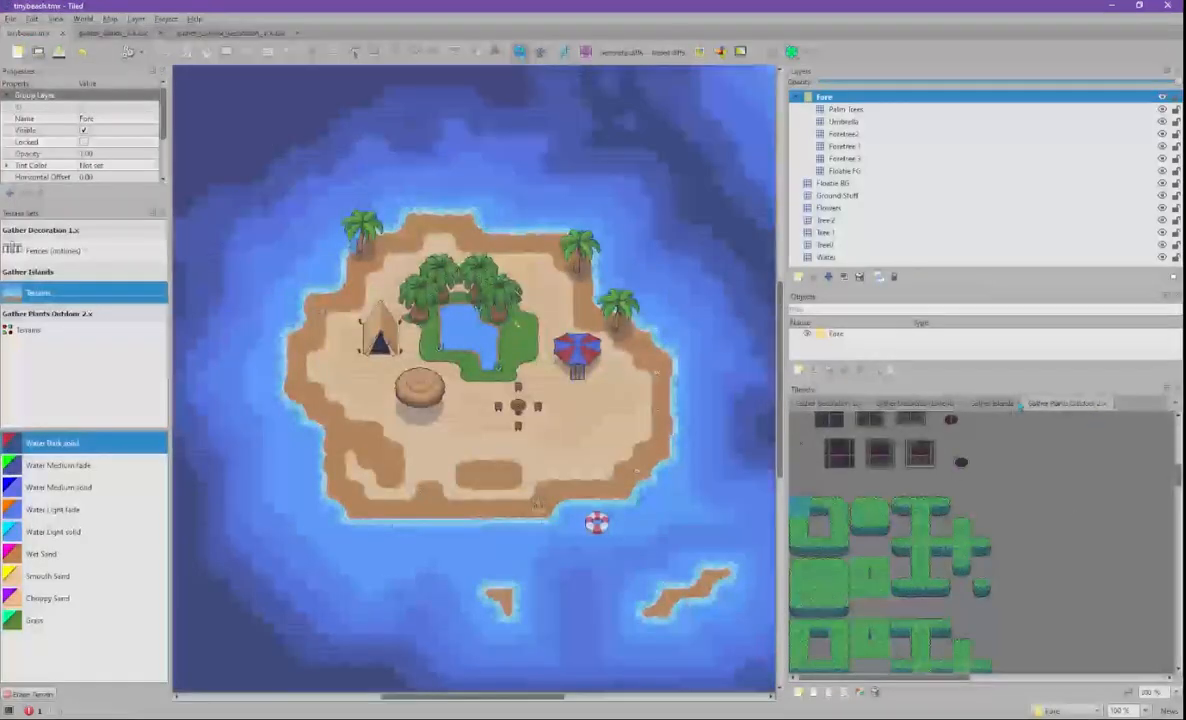
click(921, 405)
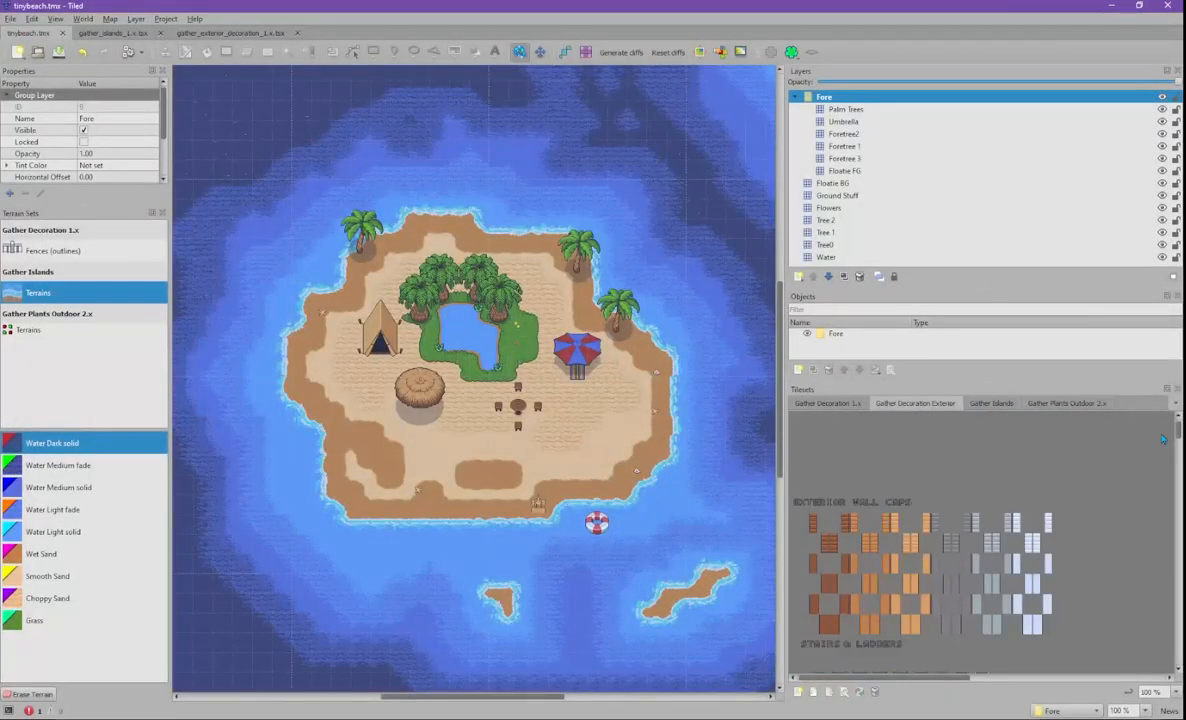
drag(1176, 437, 1168, 545)
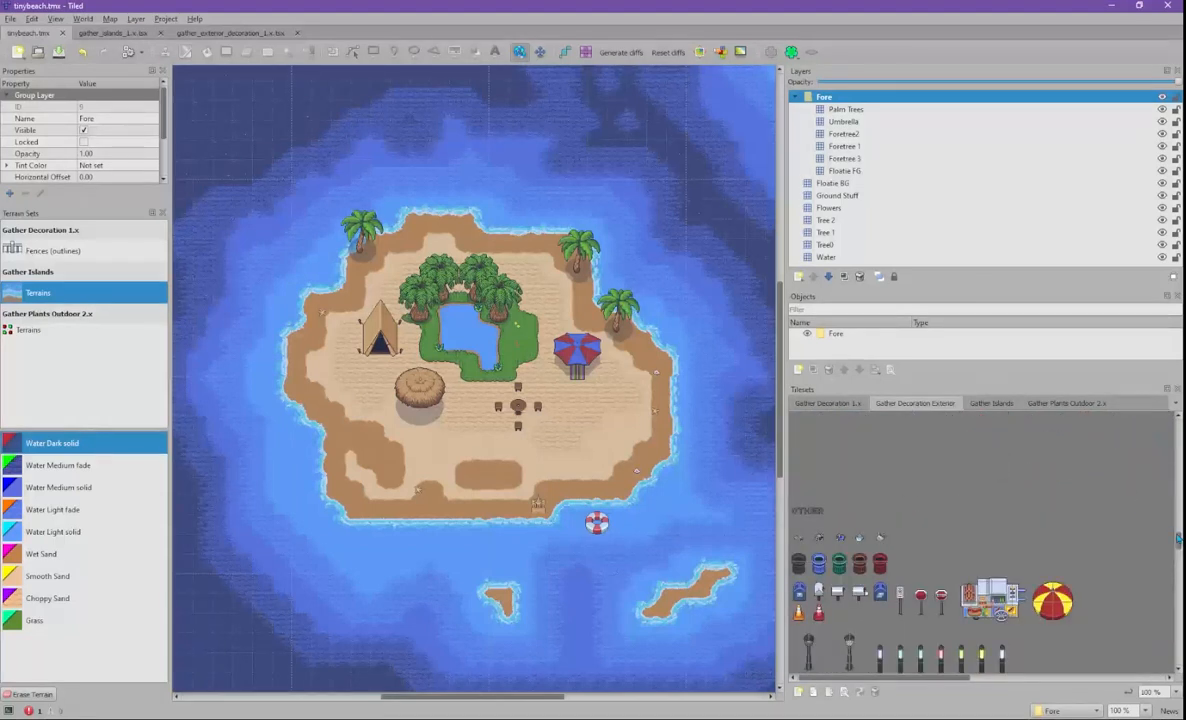
drag(1177, 541, 1177, 426)
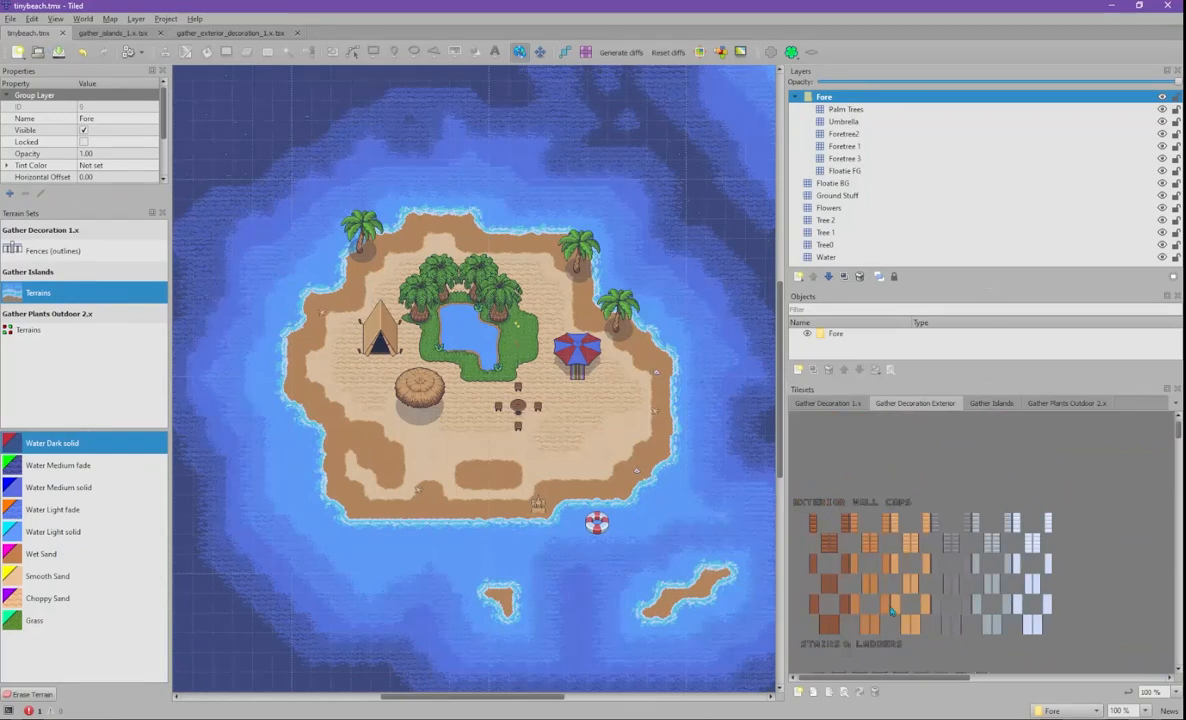
click(10, 19)
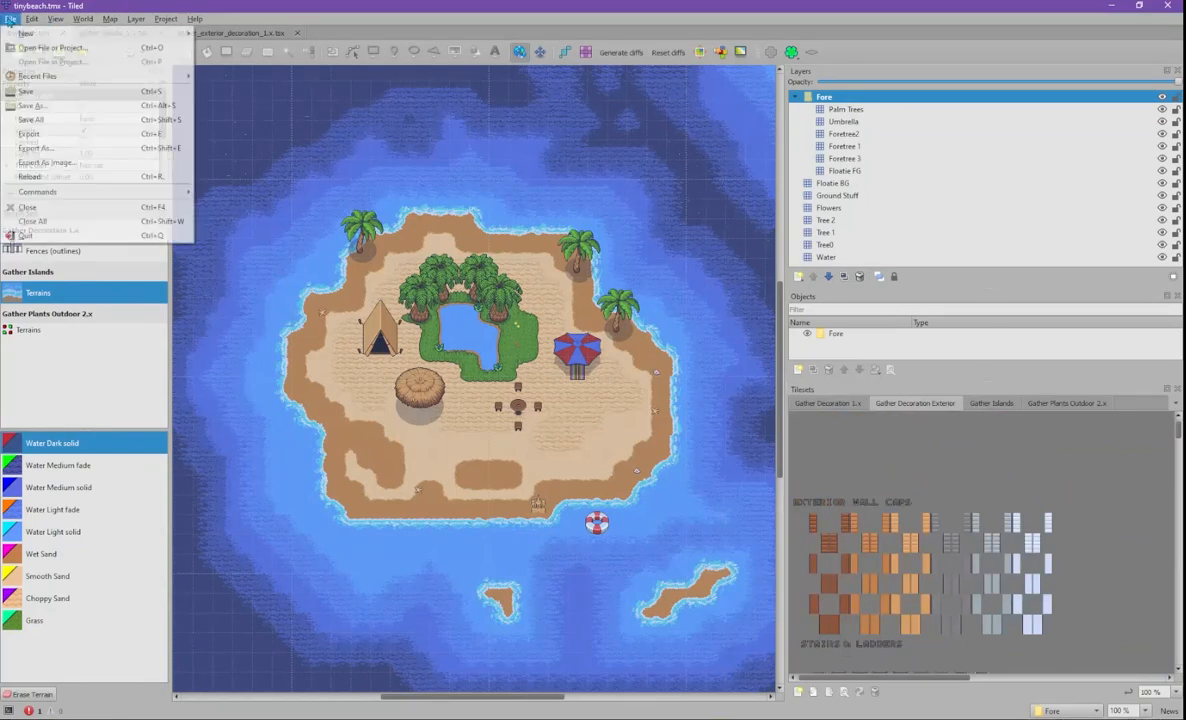
- Create a new orthogonal map 30 tiles wide, 50 tiles high, with 32 px tiles
mouse_move(46, 38)
click(214, 37)
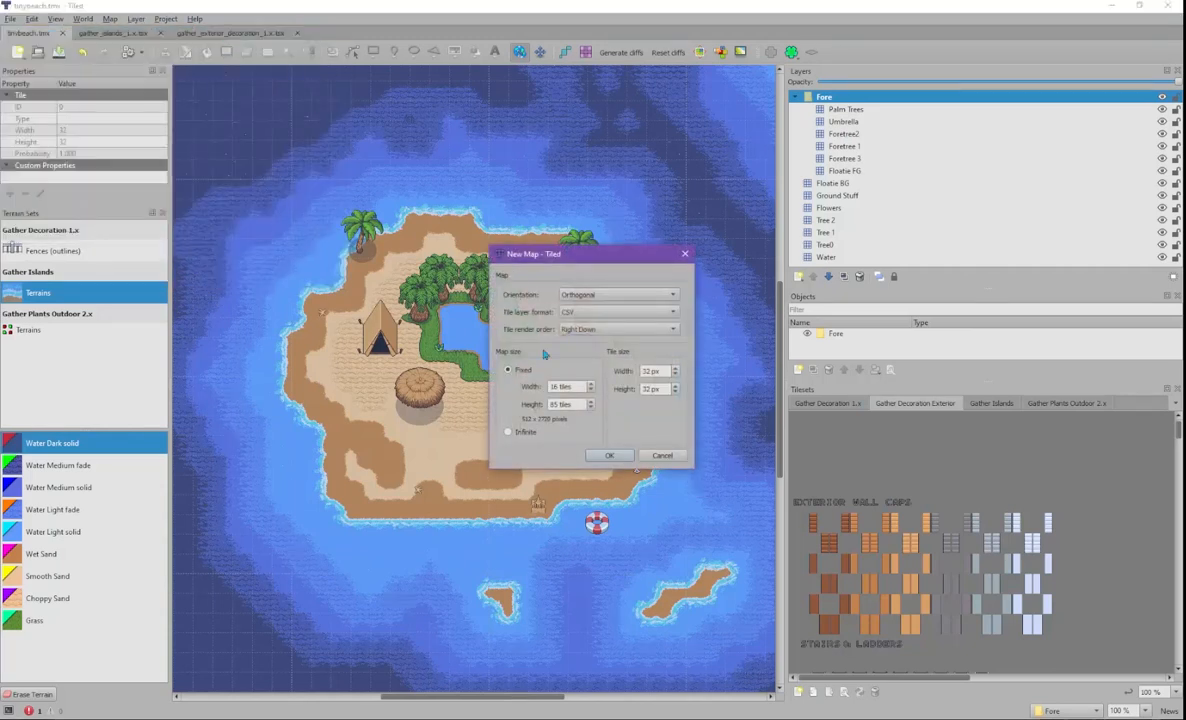
drag(573, 387, 516, 387)
text(50)
key(Tab)
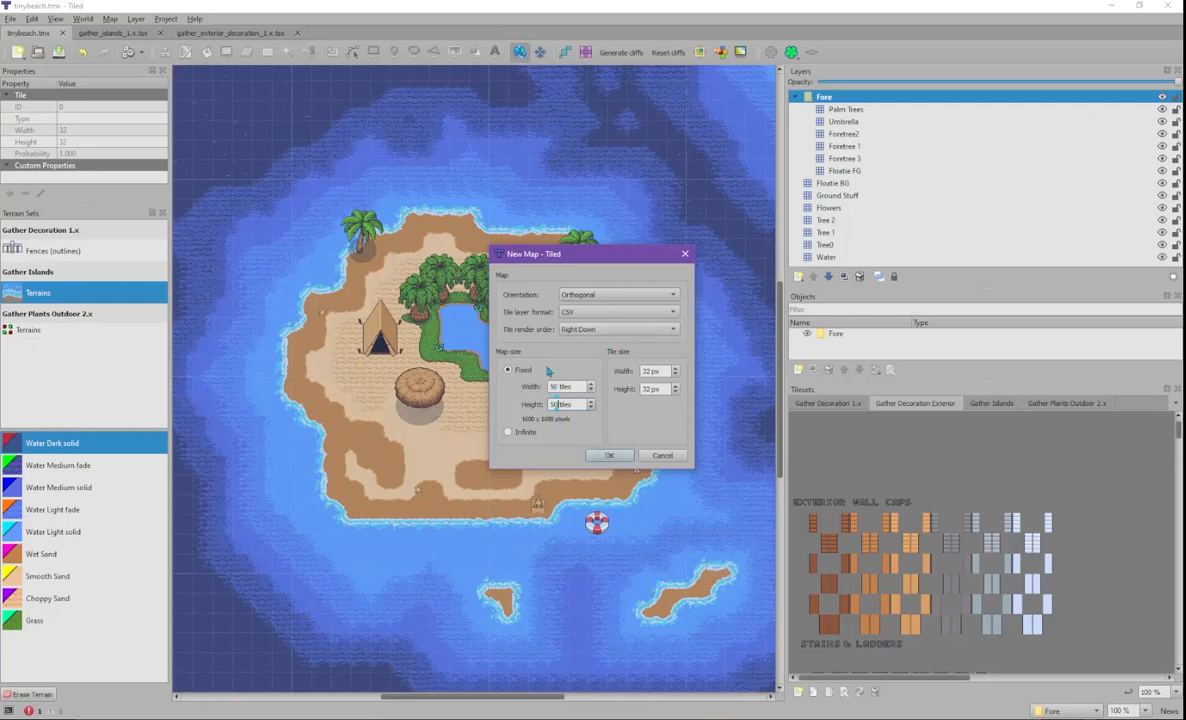
click(553, 387)
key(BackSpace)
text(30)
click(606, 456)
middle_drag(735, 518, 443, 231)
ctrl+scroll(454, 254, up, 1)
ctrl+scroll(456, 256, down, 4)
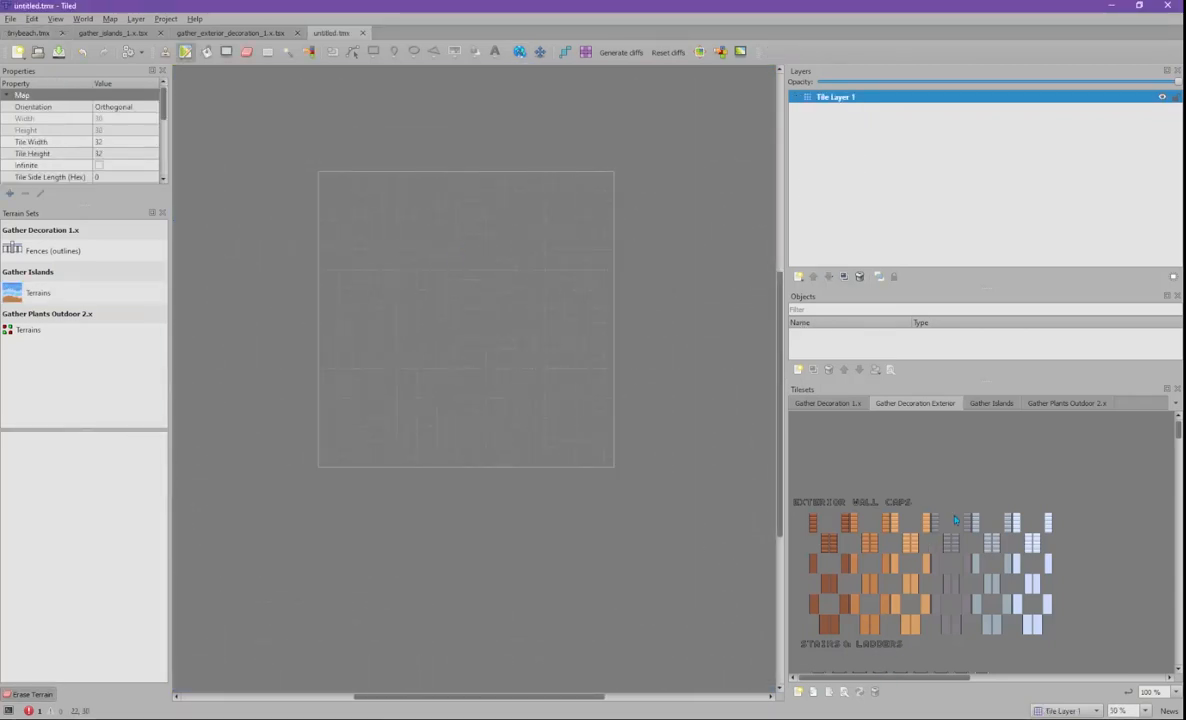
- Fill the whole new map with a block of Gather Islands dark water tiles
click(825, 403)
click(991, 403)
click(1068, 403)
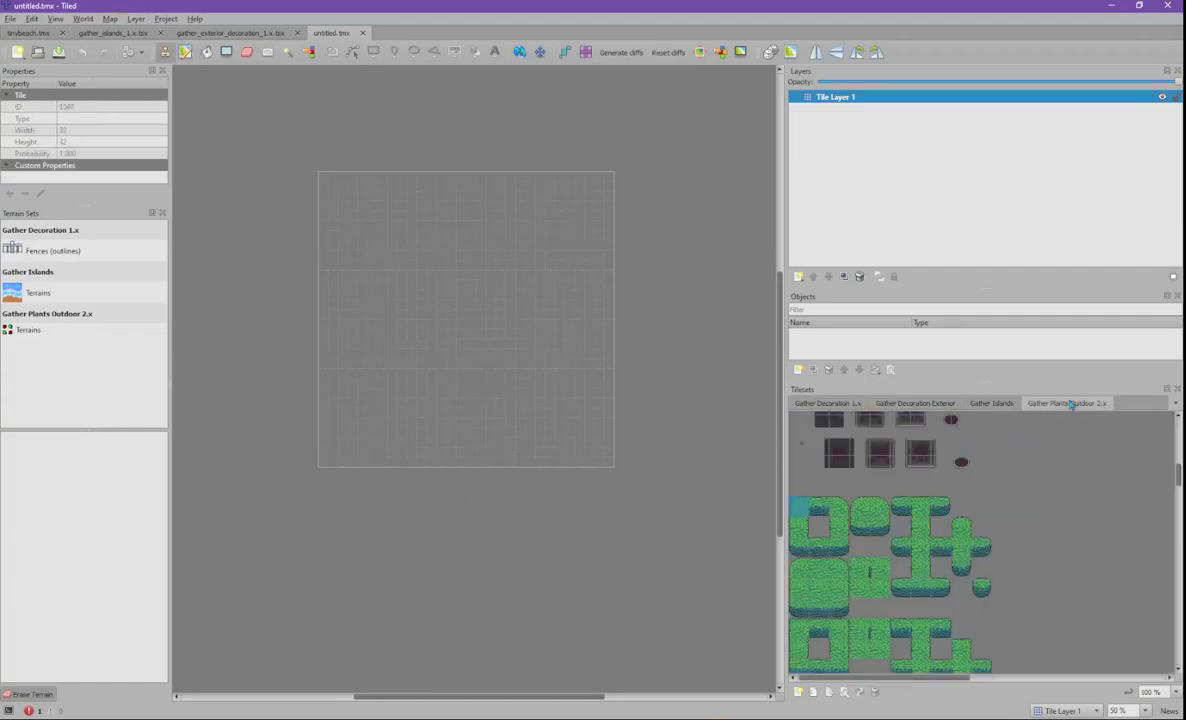
click(972, 405)
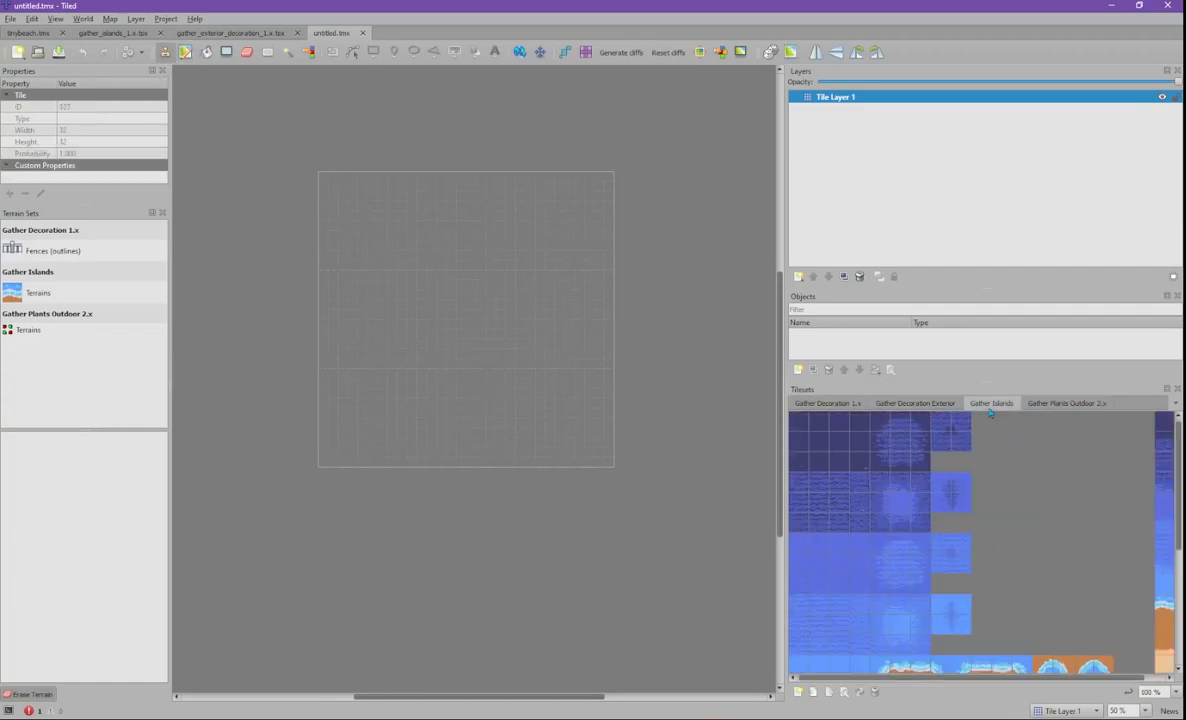
click(813, 431)
drag(813, 435, 845, 440)
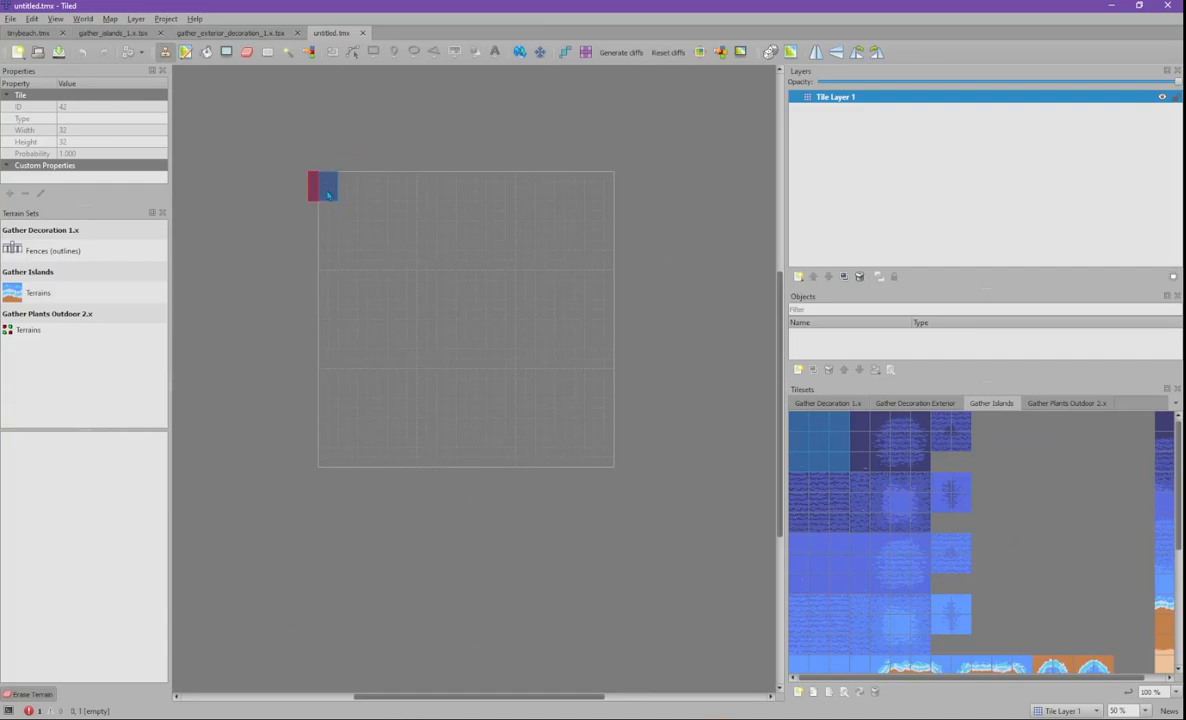
click(226, 51)
drag(321, 178, 609, 462)
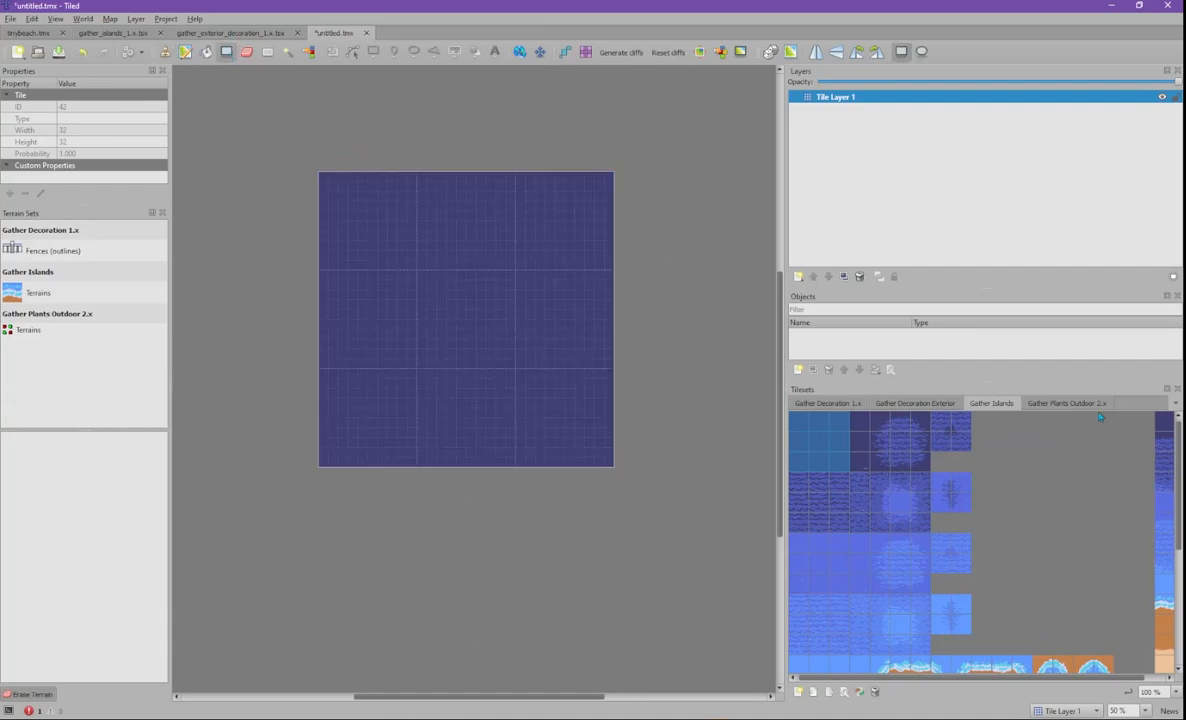
- Try out several individual Gather Islands water tiles
click(897, 448)
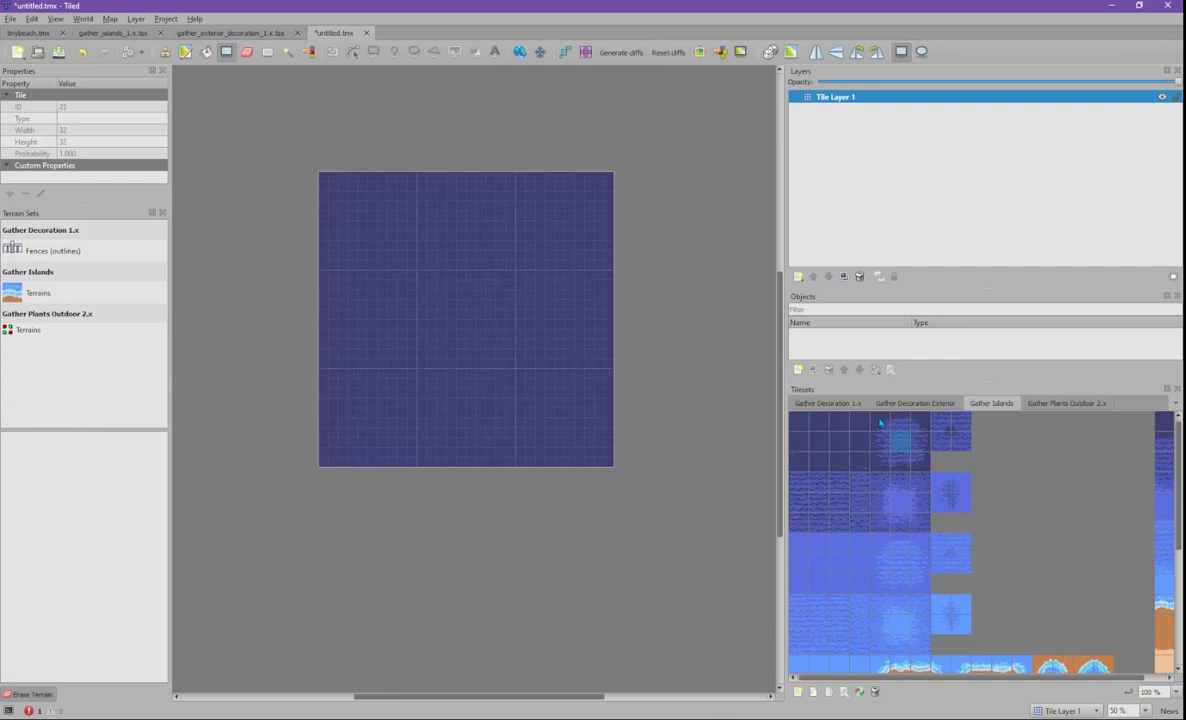
click(882, 422)
click(901, 441)
click(901, 422)
click(919, 460)
drag(882, 460, 884, 438)
click(887, 421)
- Test-paint the Hedge (Round, fill) terrain, undo it, and review Grass, Choppy Sand and Water Dark terrains
click(78, 290)
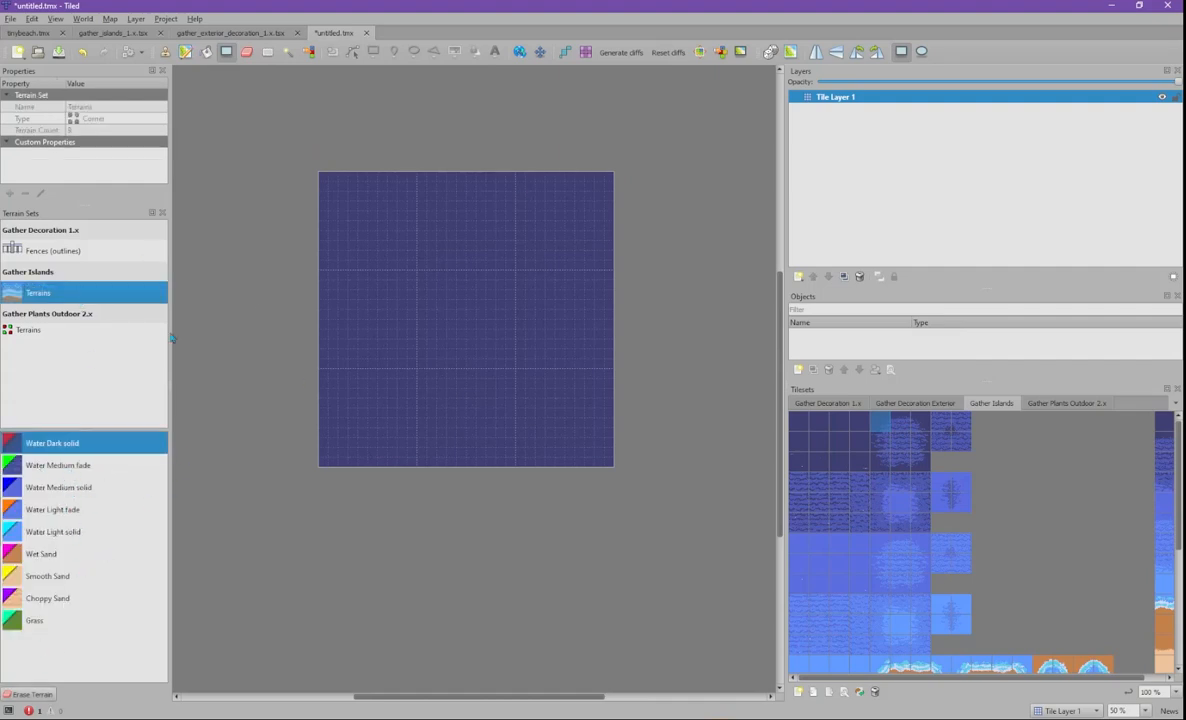
click(58, 331)
click(60, 465)
mouse_move(397, 338)
mouse_down()
mouse_move(468, 335)
mouse_move(420, 290)
mouse_move(472, 278)
mouse_move(418, 284)
mouse_move(406, 258)
mouse_move(482, 303)
mouse_move(449, 326)
mouse_up()
key(ctrl+z)
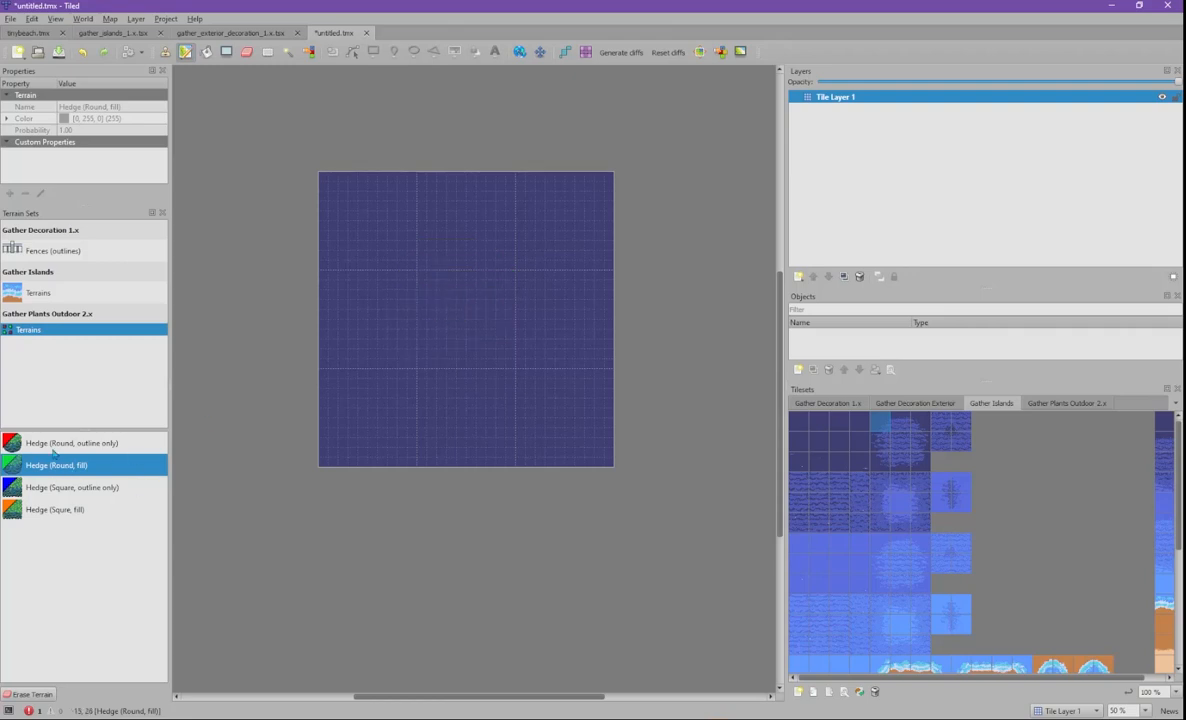
click(61, 294)
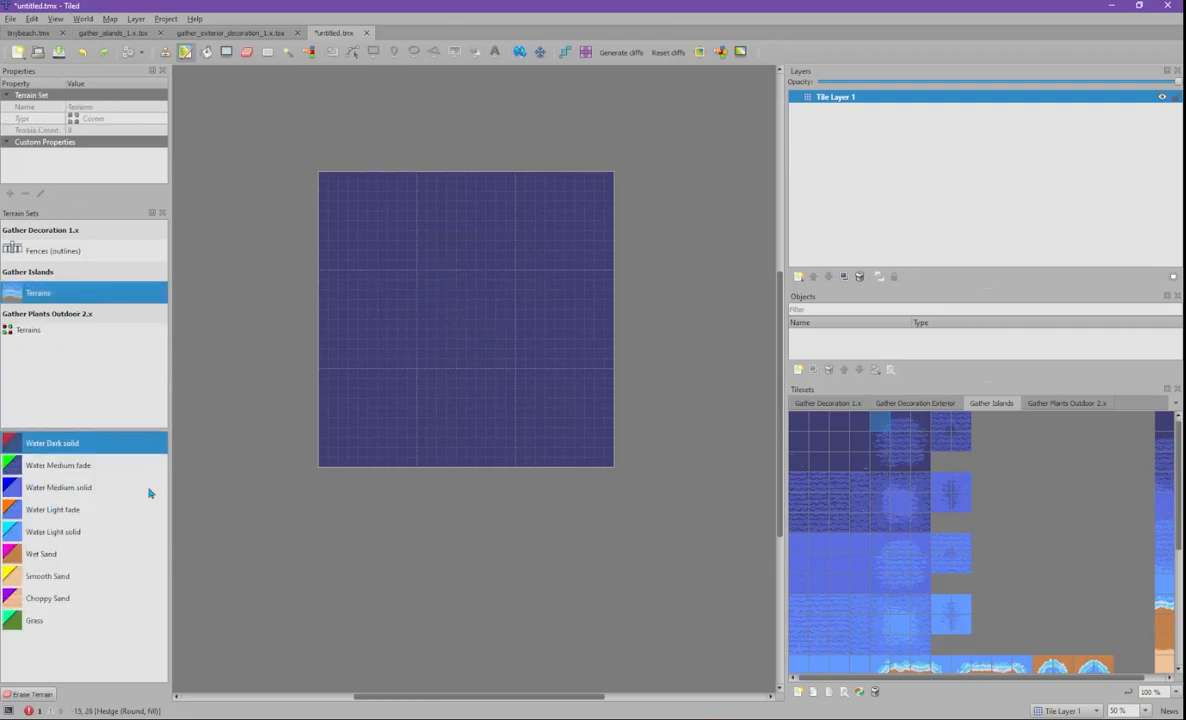
click(50, 627)
click(82, 599)
click(102, 442)
- Fill a 14x15 rectangle of lighter blue water tiles in the map's middle
click(883, 495)
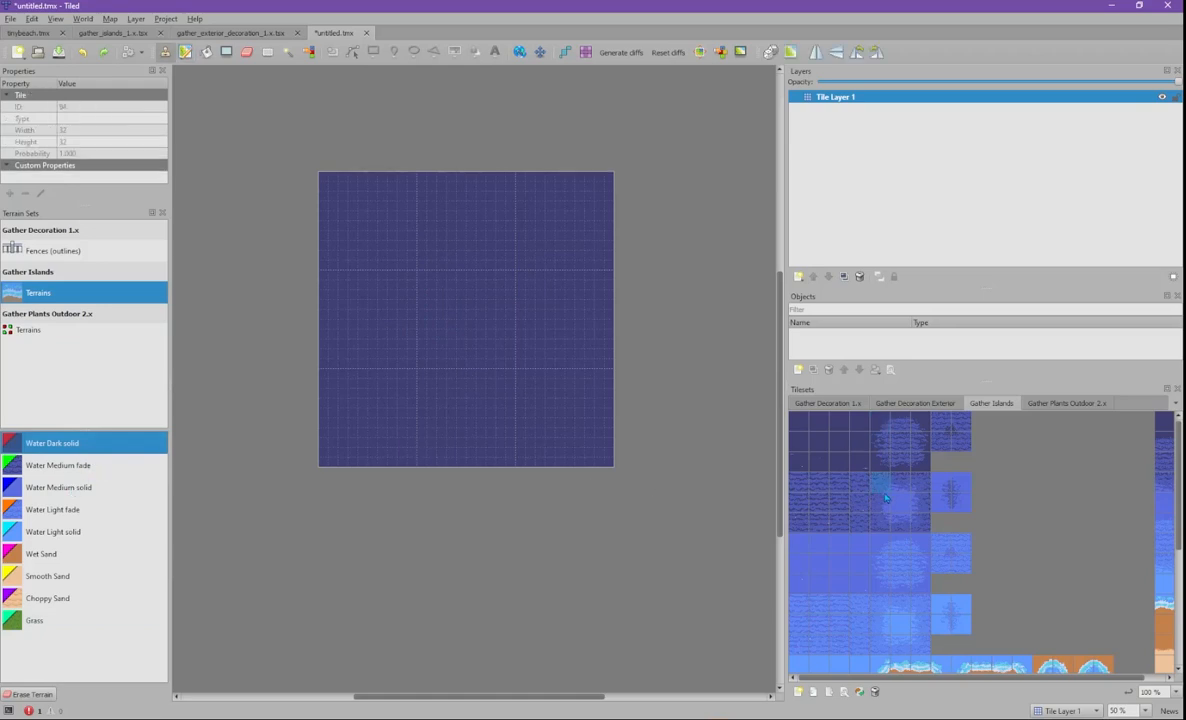
mouse_move(402, 290)
mouse_down()
mouse_move(490, 262)
mouse_move(459, 270)
mouse_move(460, 285)
mouse_up()
click(266, 52)
mouse_move(398, 252)
mouse_down()
mouse_move(527, 373)
mouse_move(530, 400)
mouse_up()
click(226, 52)
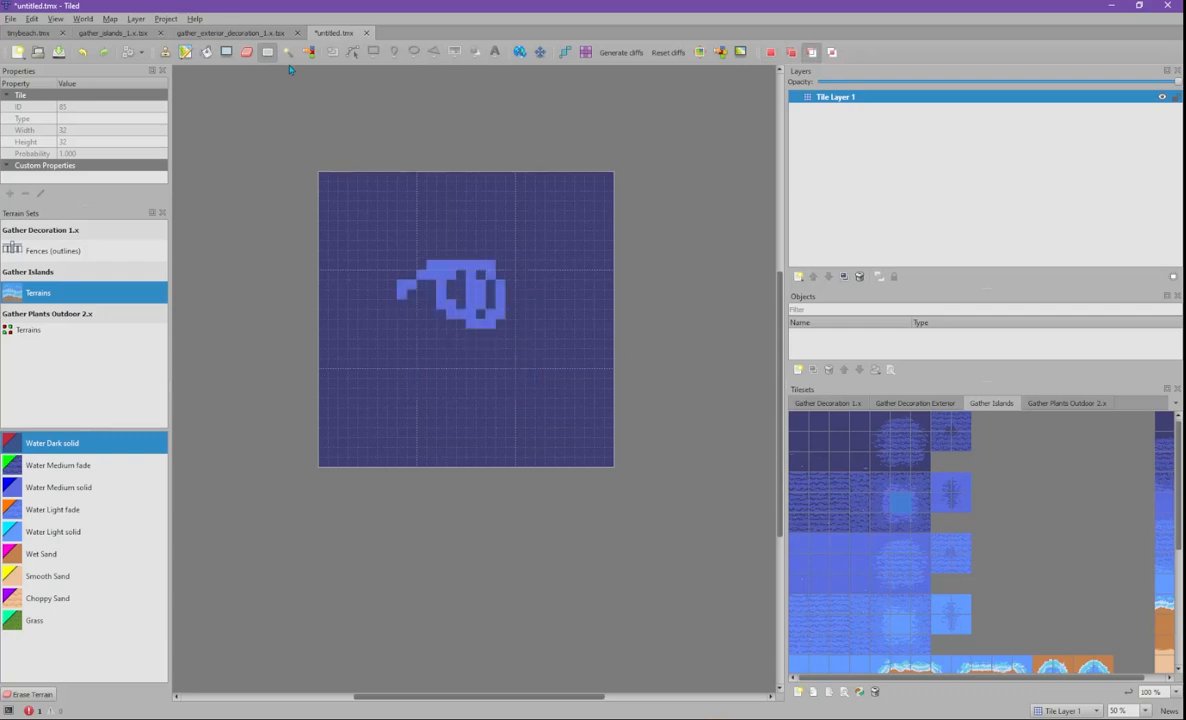
drag(398, 242, 444, 318)
drag(486, 363, 534, 397)
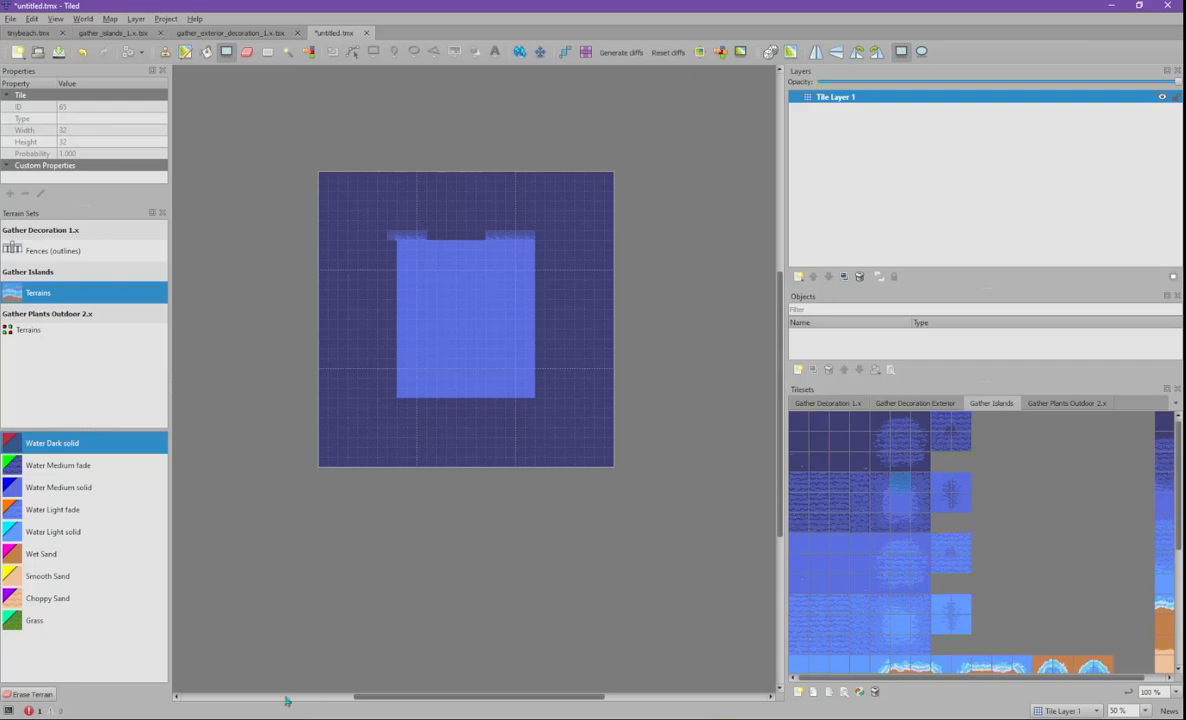
- Switch to the Gather browser window and open a new tab
key(alt+Tab)
key(Tab)
key(Tab)
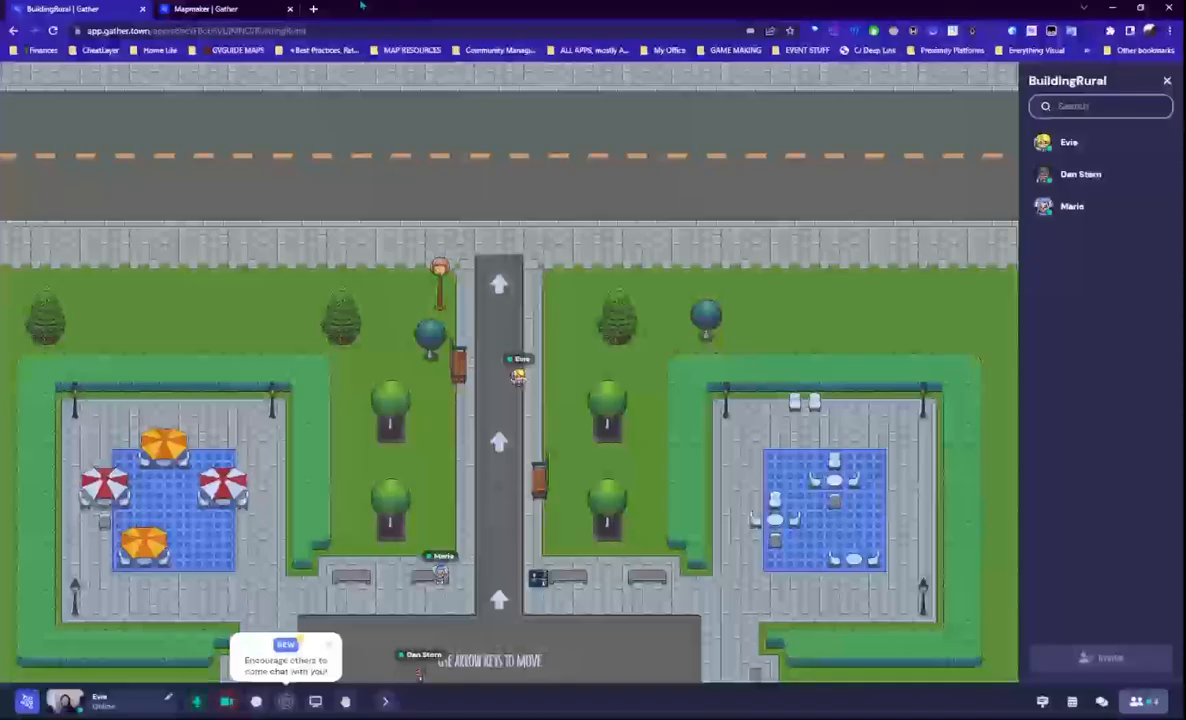
click(313, 9)
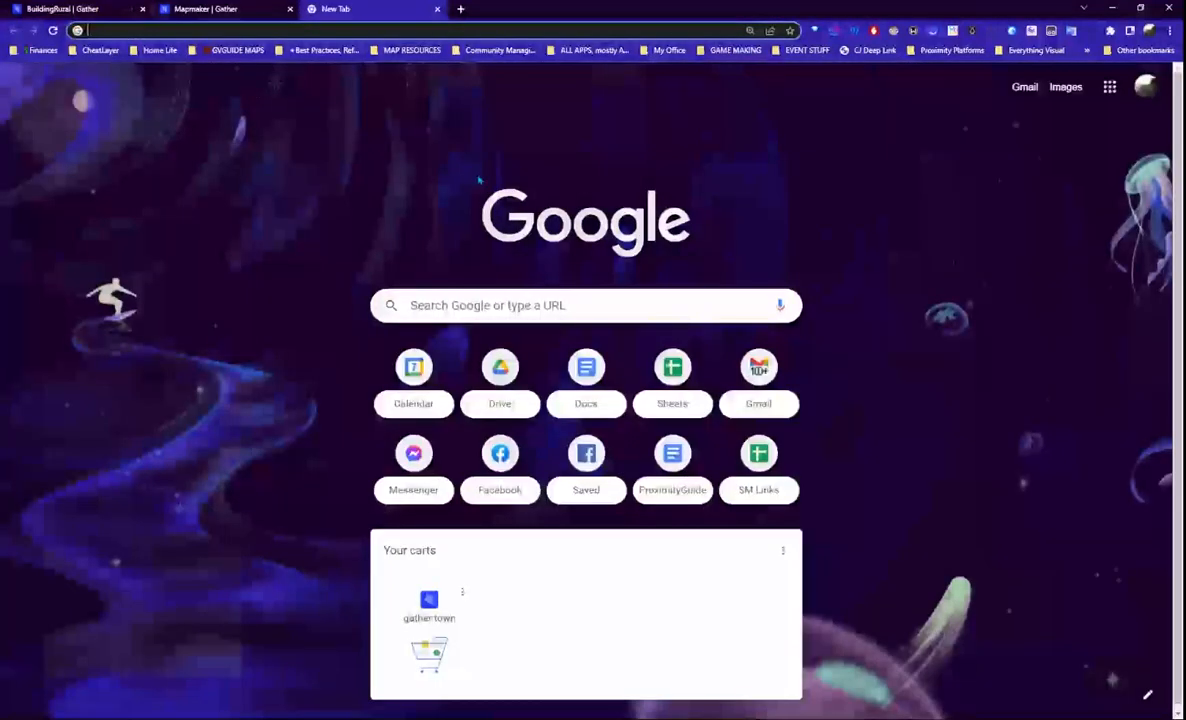
- Load itch.io in the new tab, then show the GitHub guide full-size at its tileset step
text(itch.io)
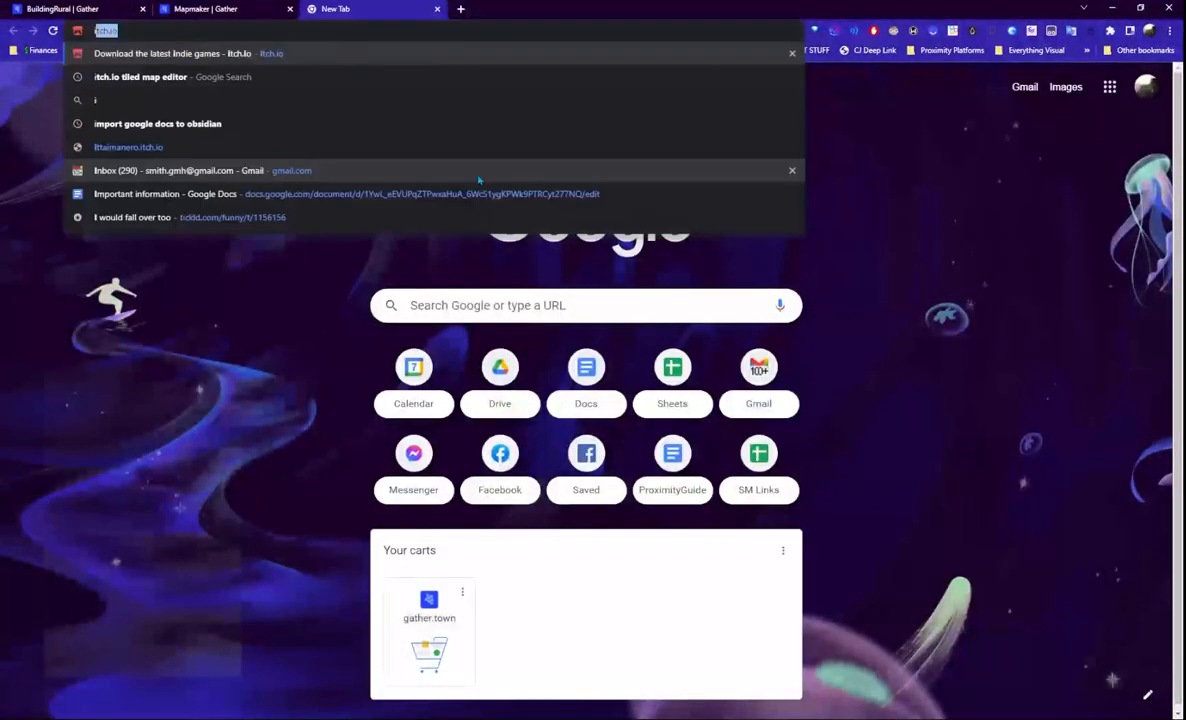
key(Return)
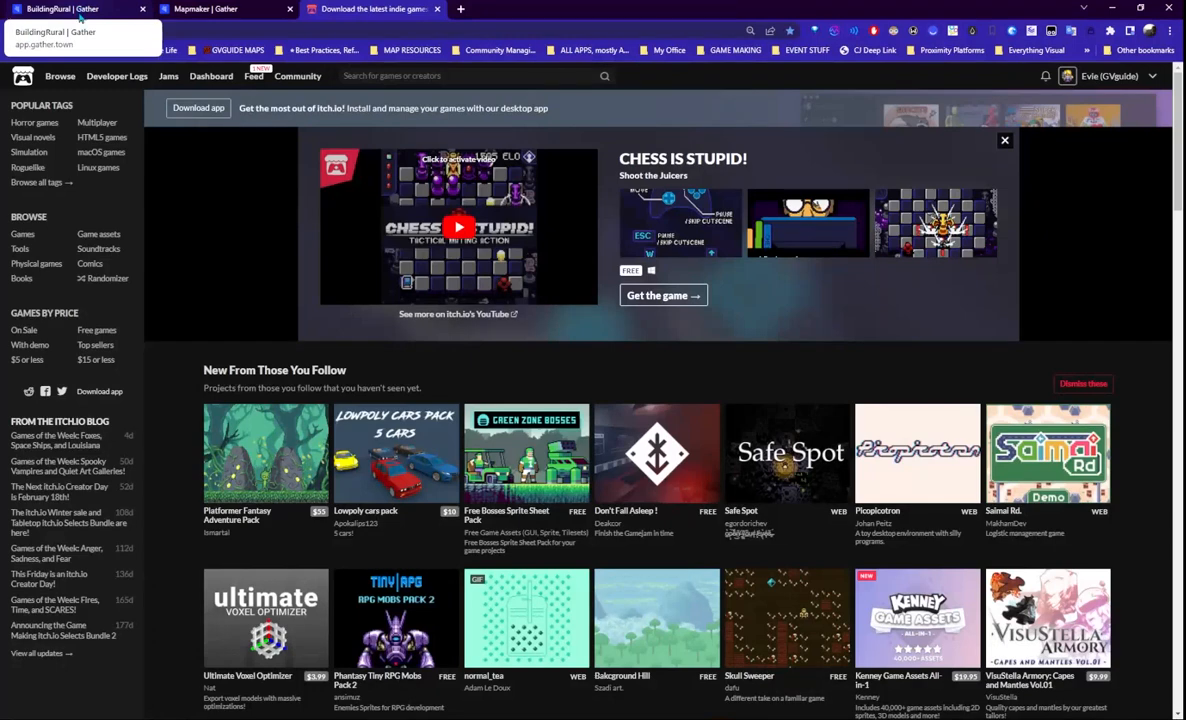
click(81, 15)
drag(573, 9, 507, 2)
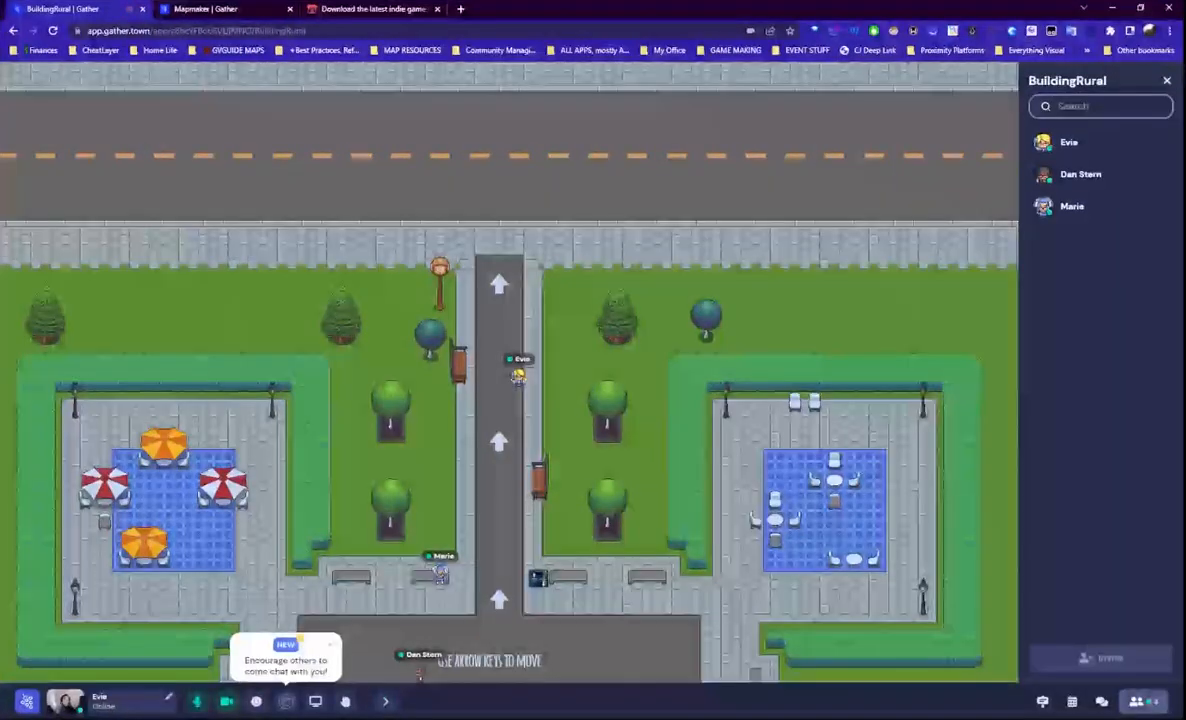
drag(900, 718, 400, 2)
drag(524, 492, 566, 492)
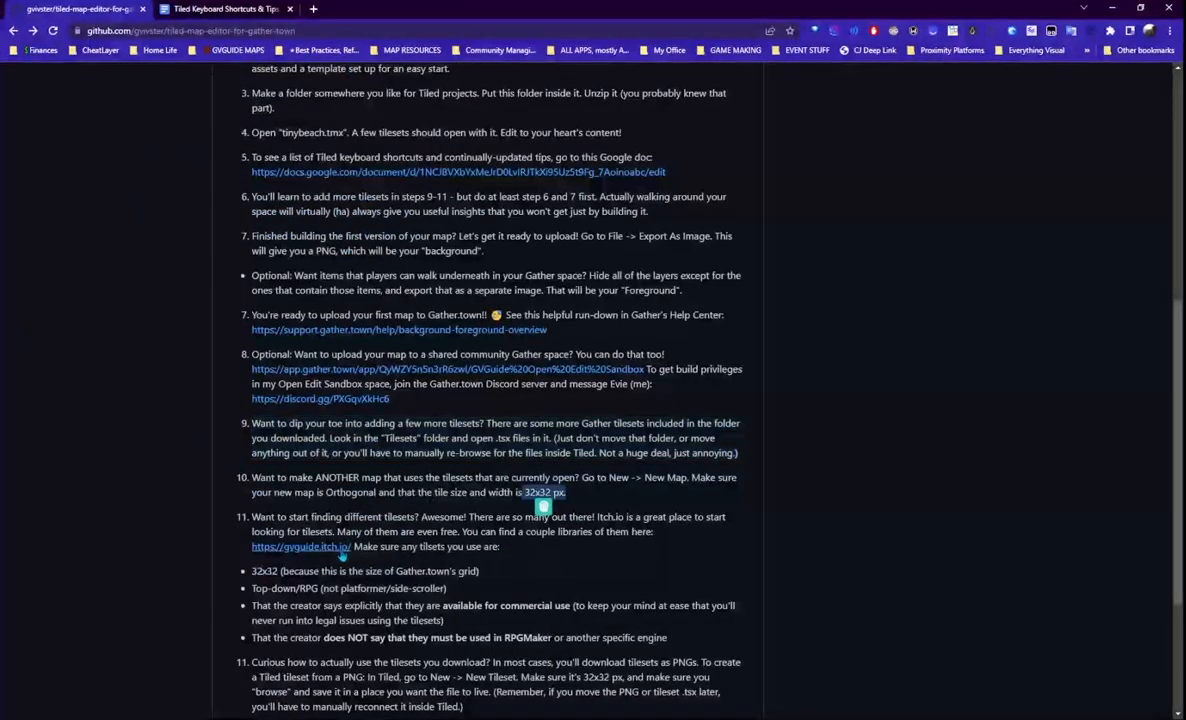
- Browse the gvguide.itch.io tileset collection and open Epic RPG World Pack - Grass Land
click(300, 548)
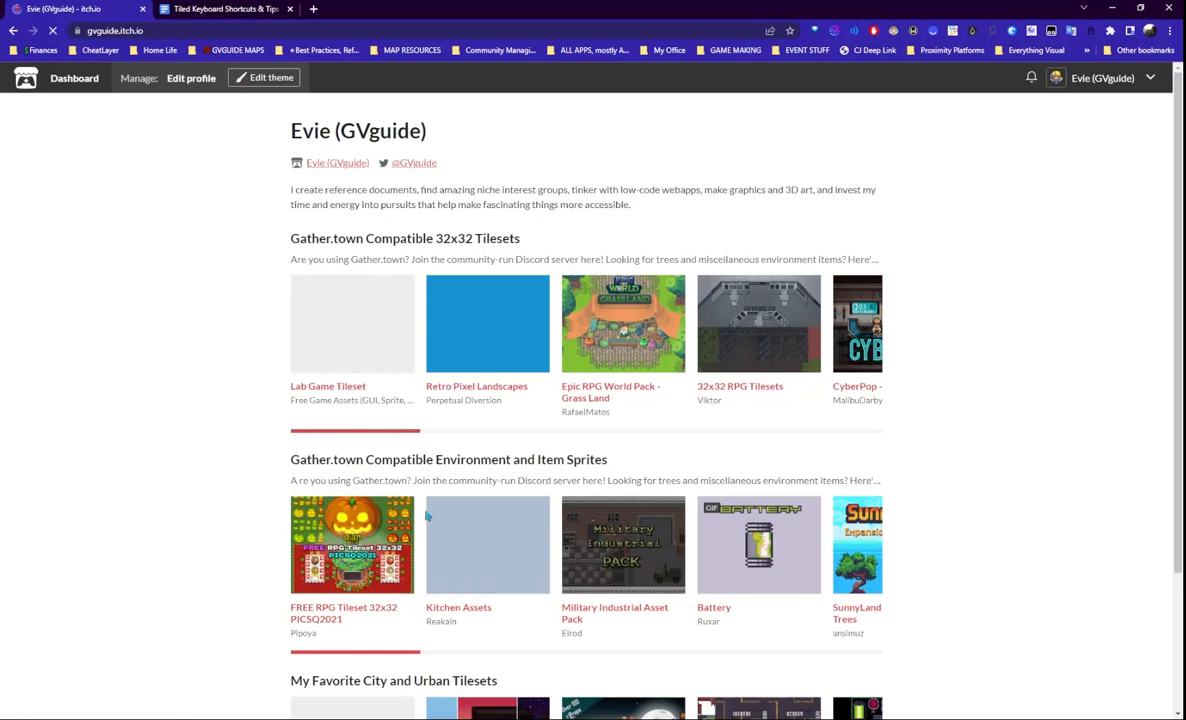
scroll(432, 525, down, 3)
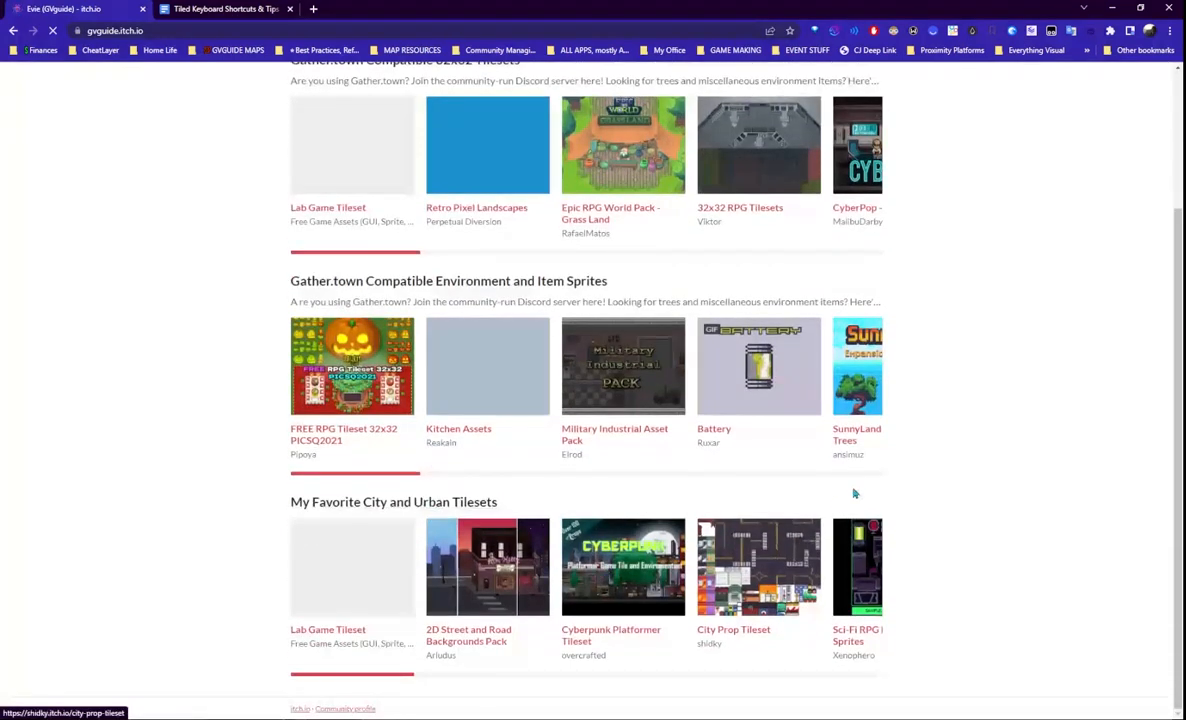
scroll(500, 267, up, 3)
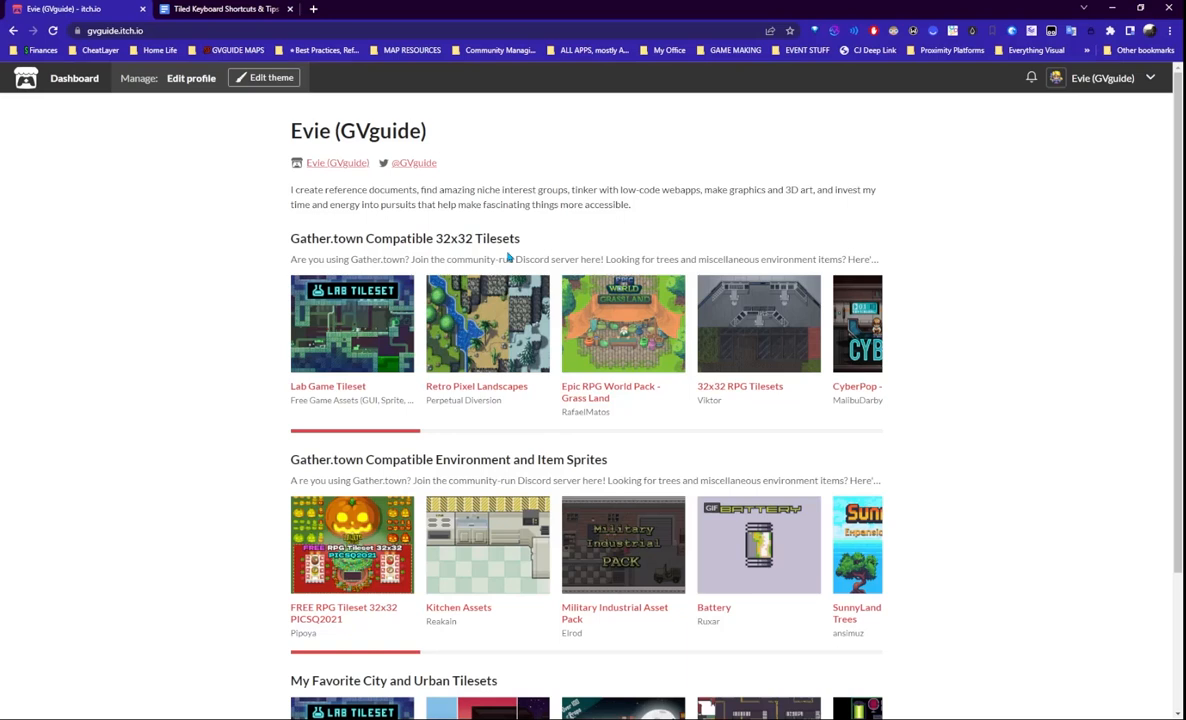
drag(422, 435, 391, 443)
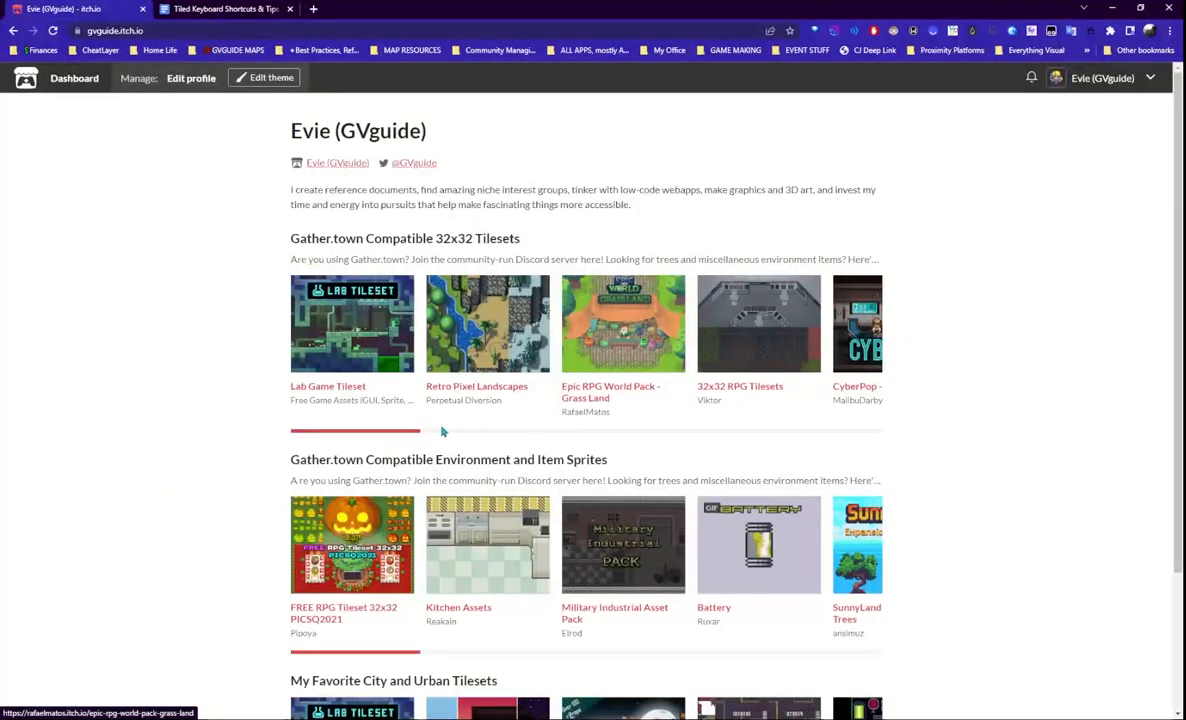
drag(408, 435, 354, 408)
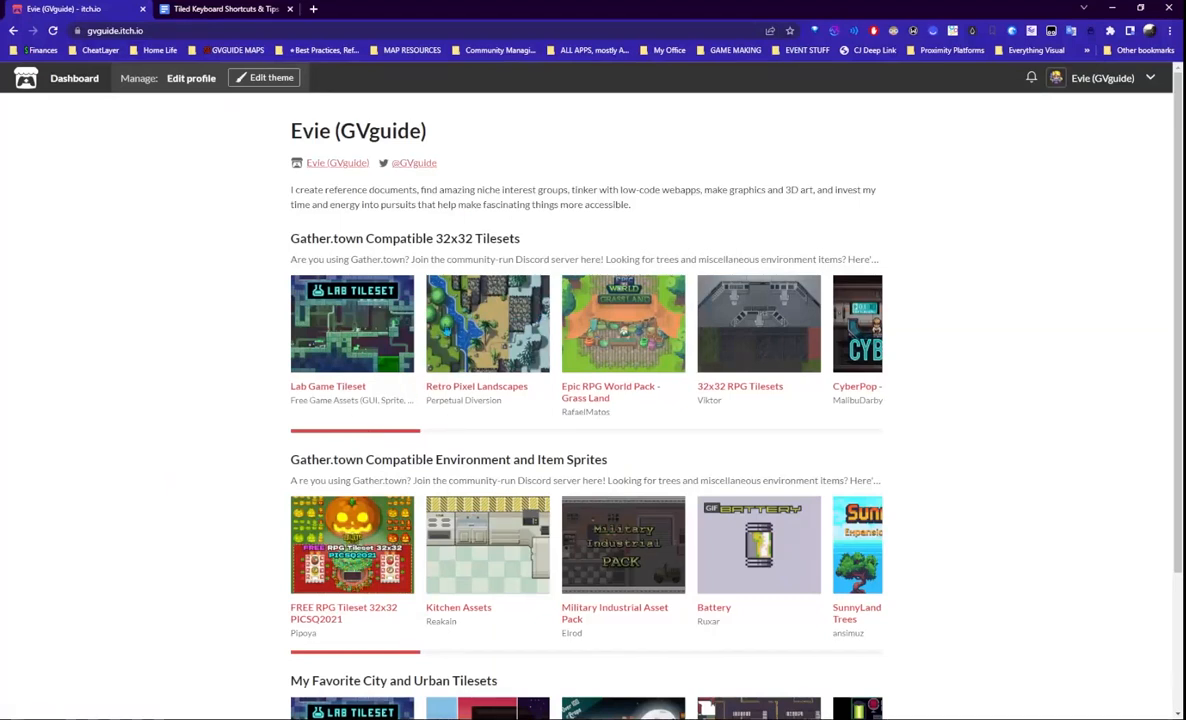
scroll(969, 498, down, 2)
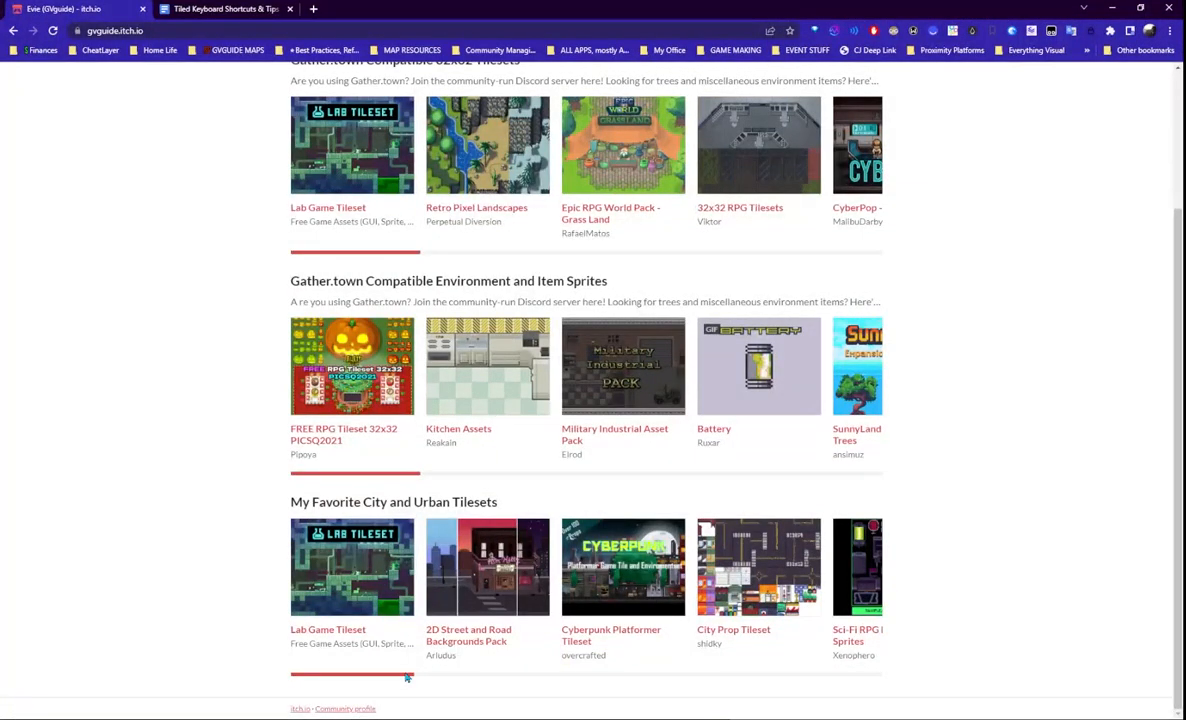
drag(412, 678, 436, 678)
click(256, 647)
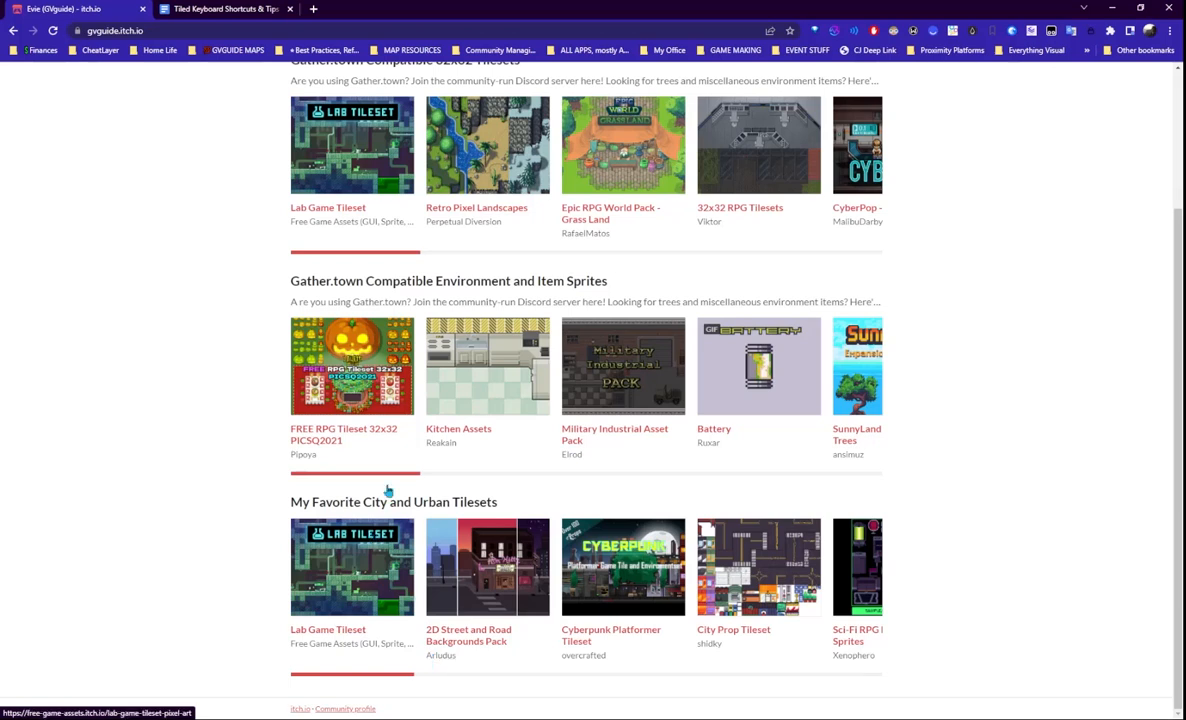
scroll(997, 432, up, 2)
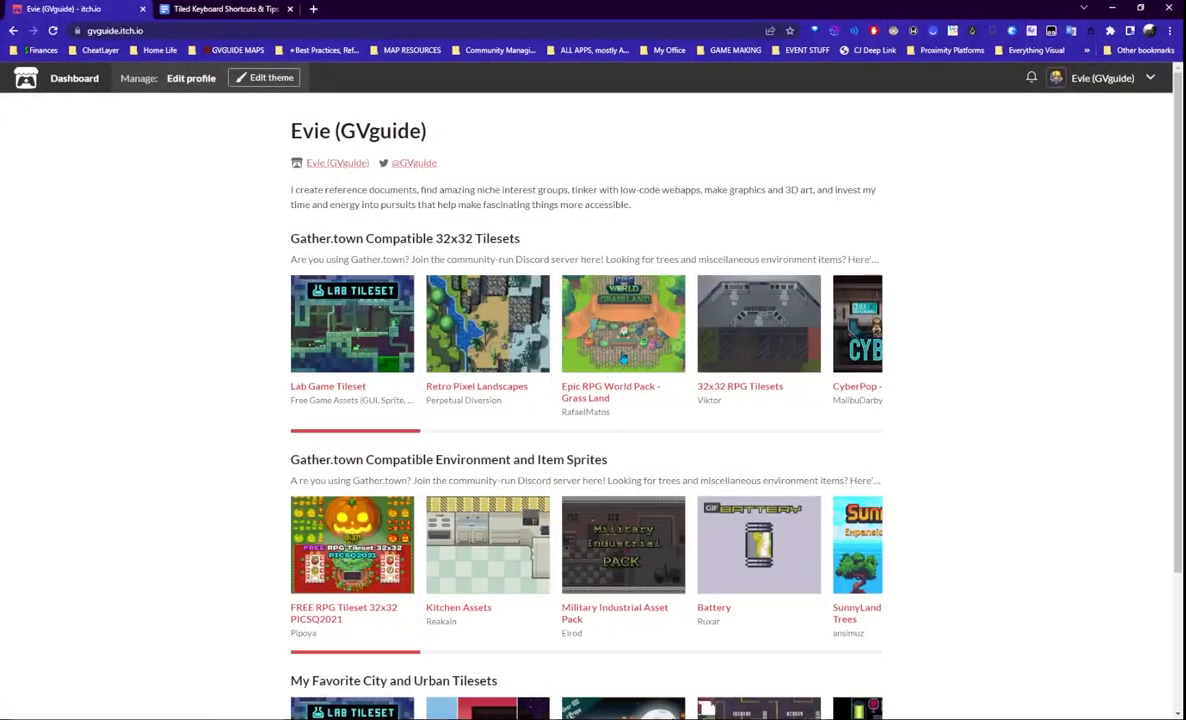
click(622, 325)
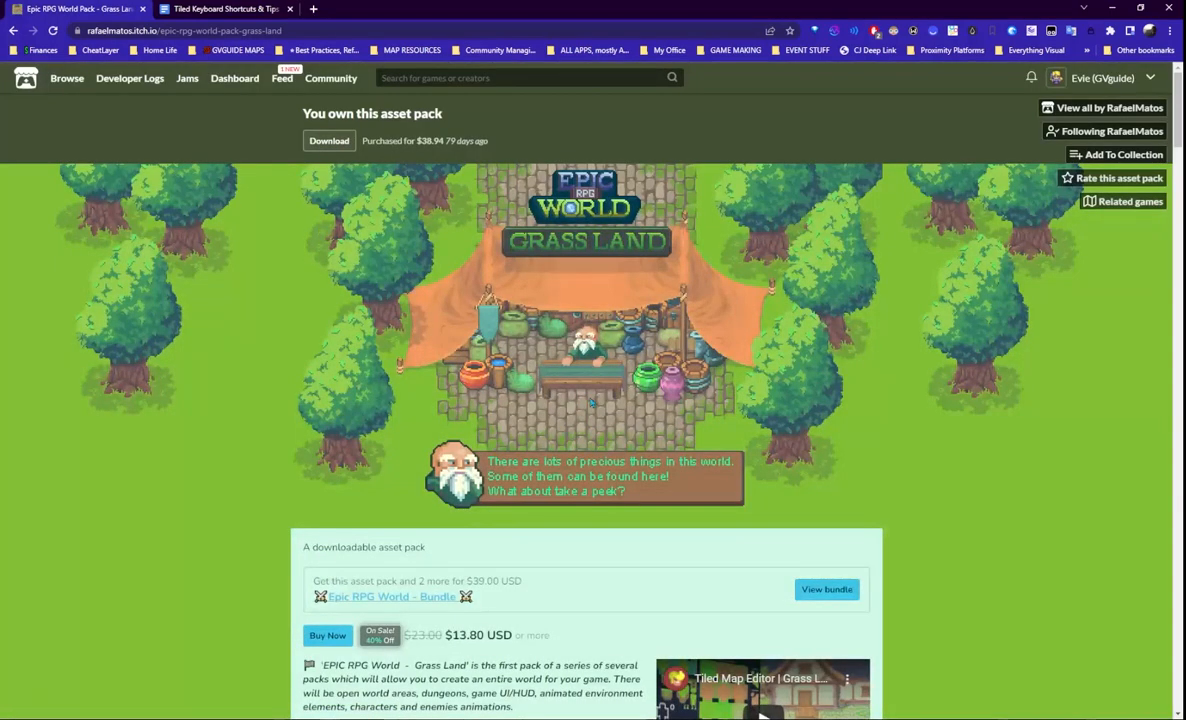
- Search itch.io for Kokoro Reflections and open the creator's page
scroll(592, 402, down, 5)
scroll(572, 496, down, 2)
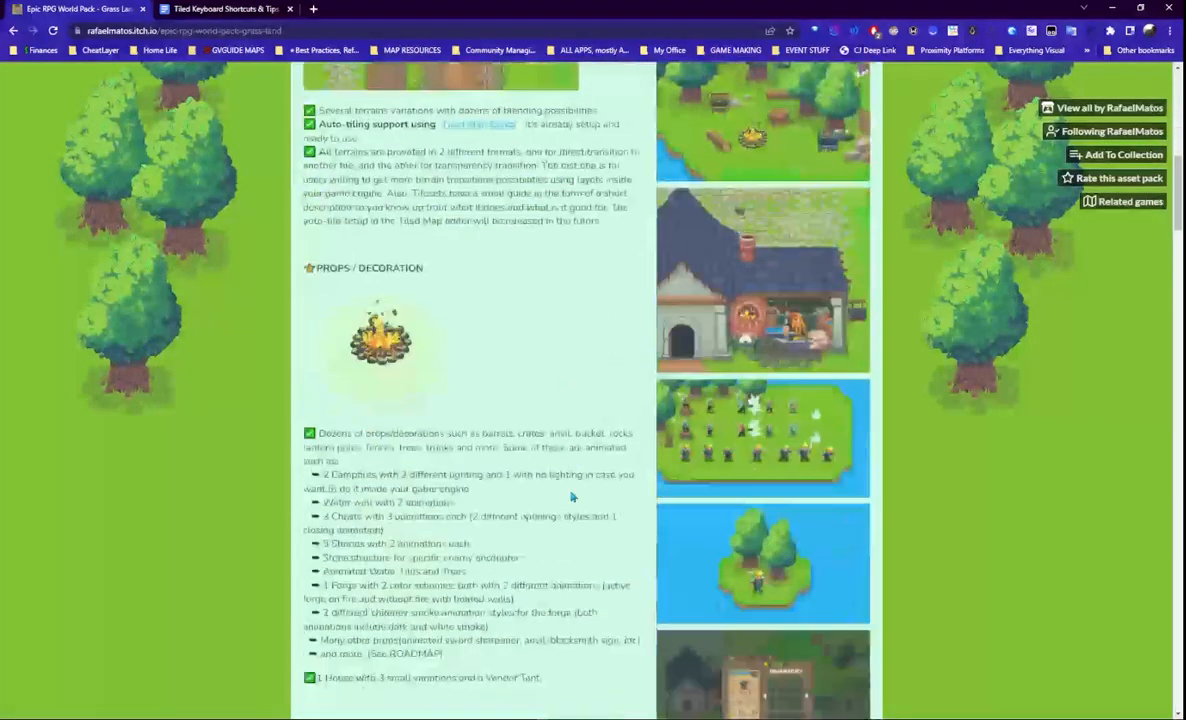
scroll(551, 460, up, 7)
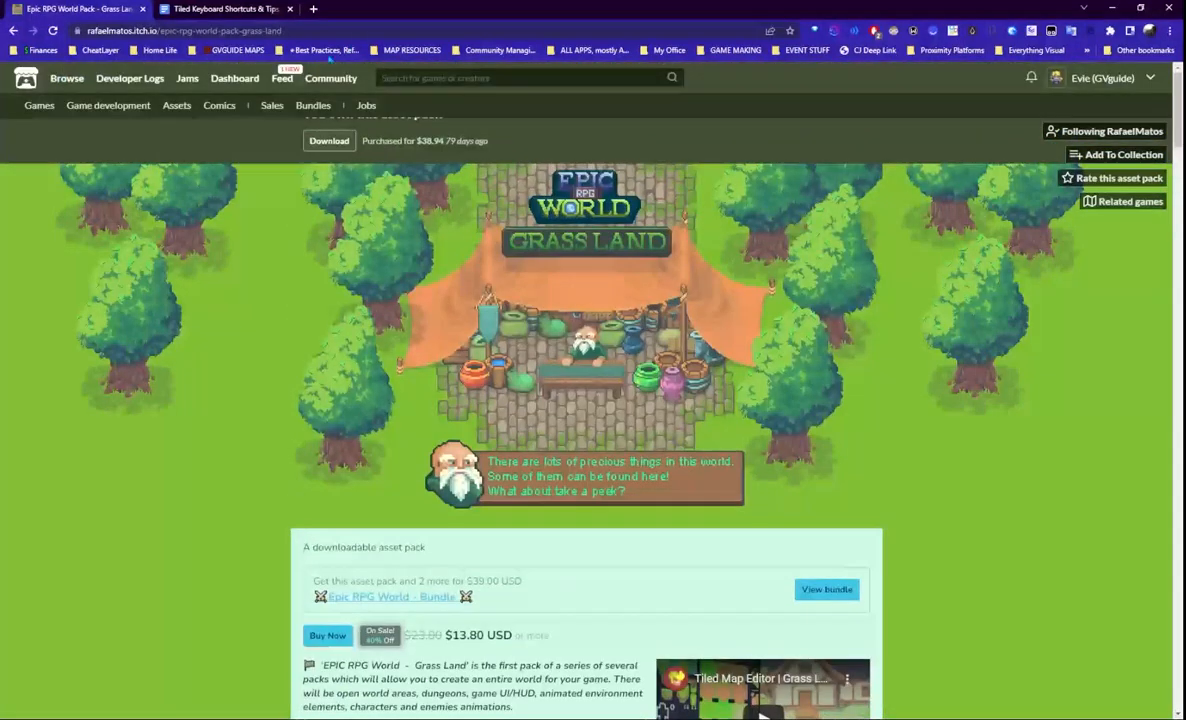
click(409, 78)
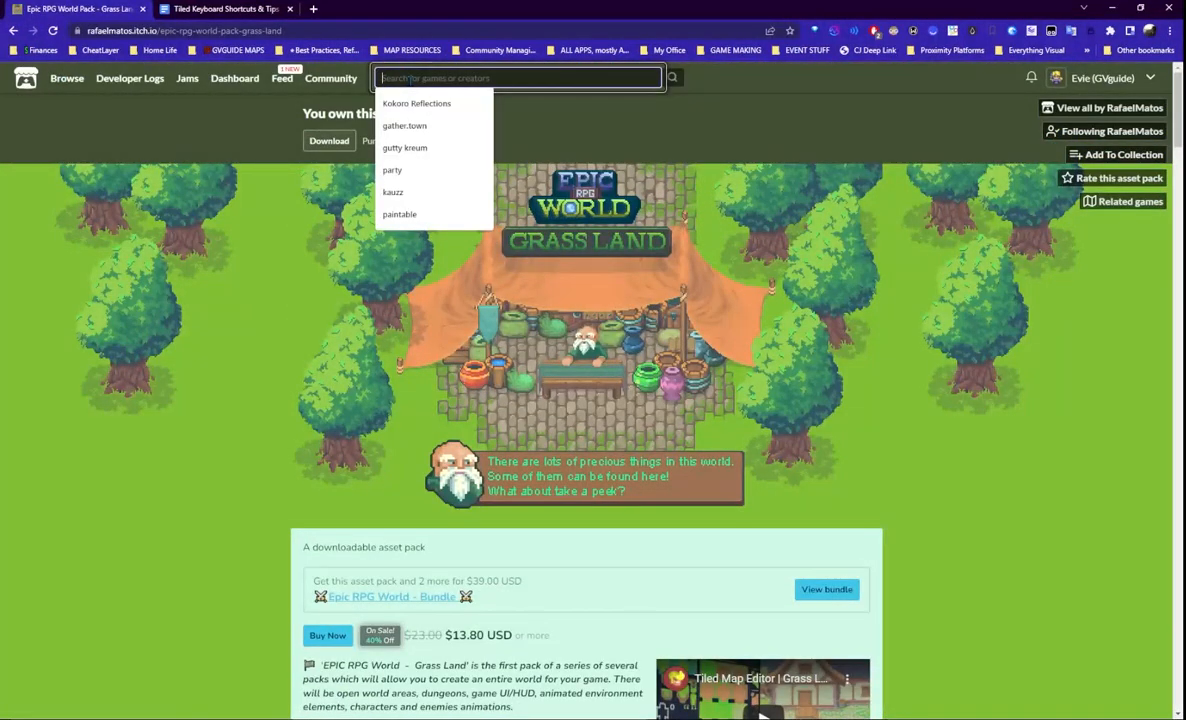
click(425, 105)
click(680, 80)
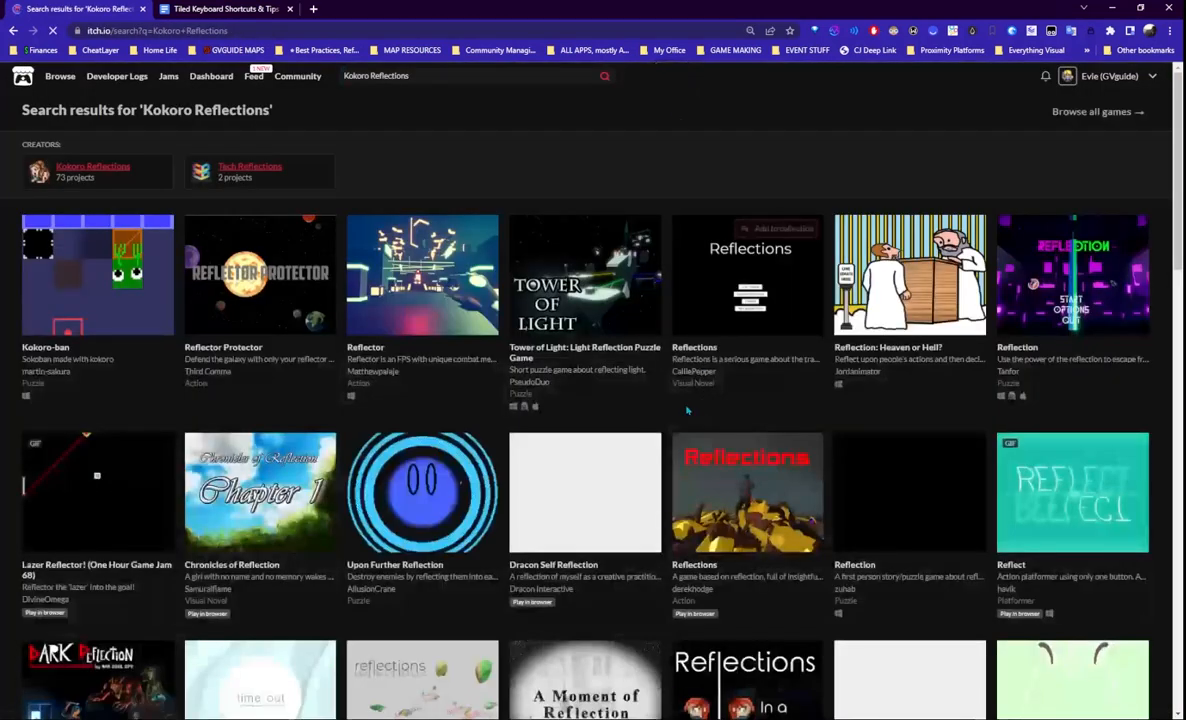
click(110, 169)
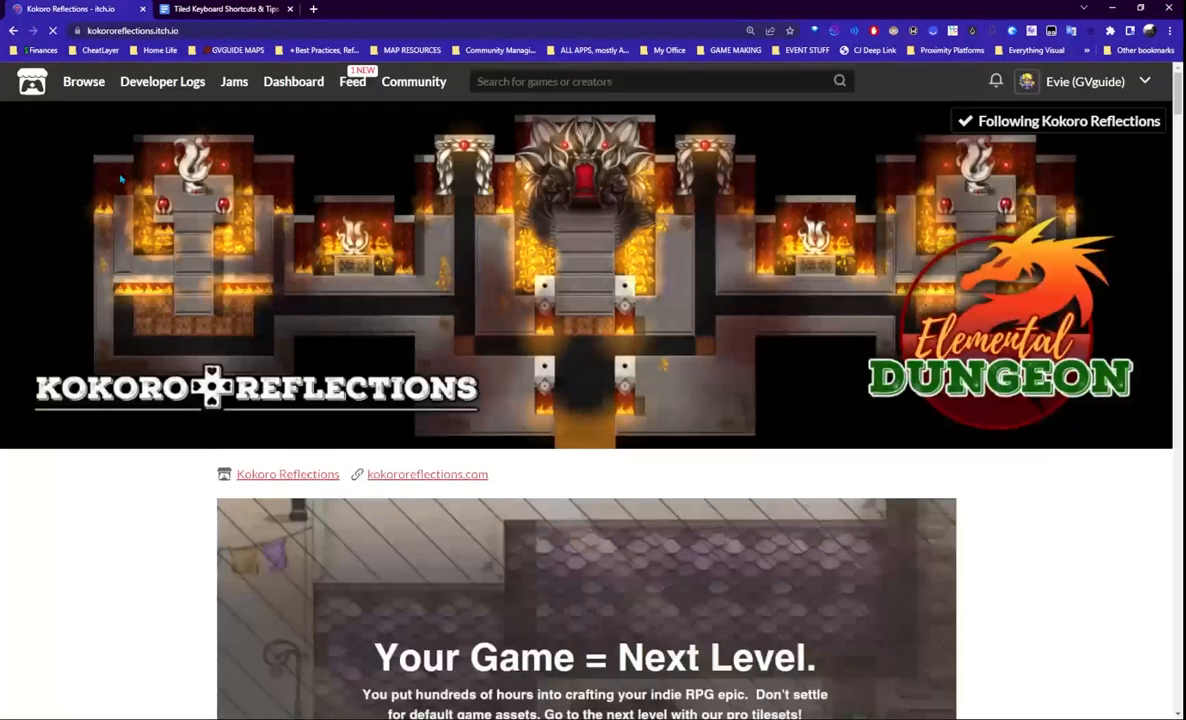
- Scroll down to the Summer Beach, High Seas and Star Land tileset row
scroll(820, 430, down, 10)
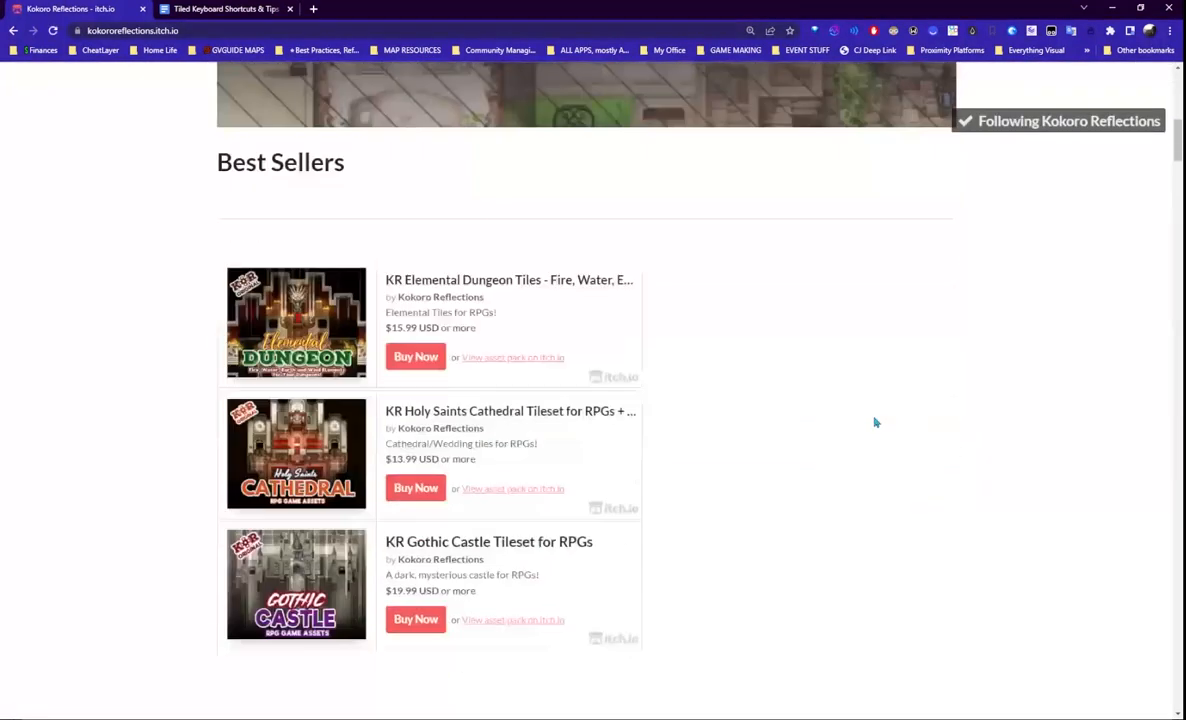
scroll(875, 423, down, 10)
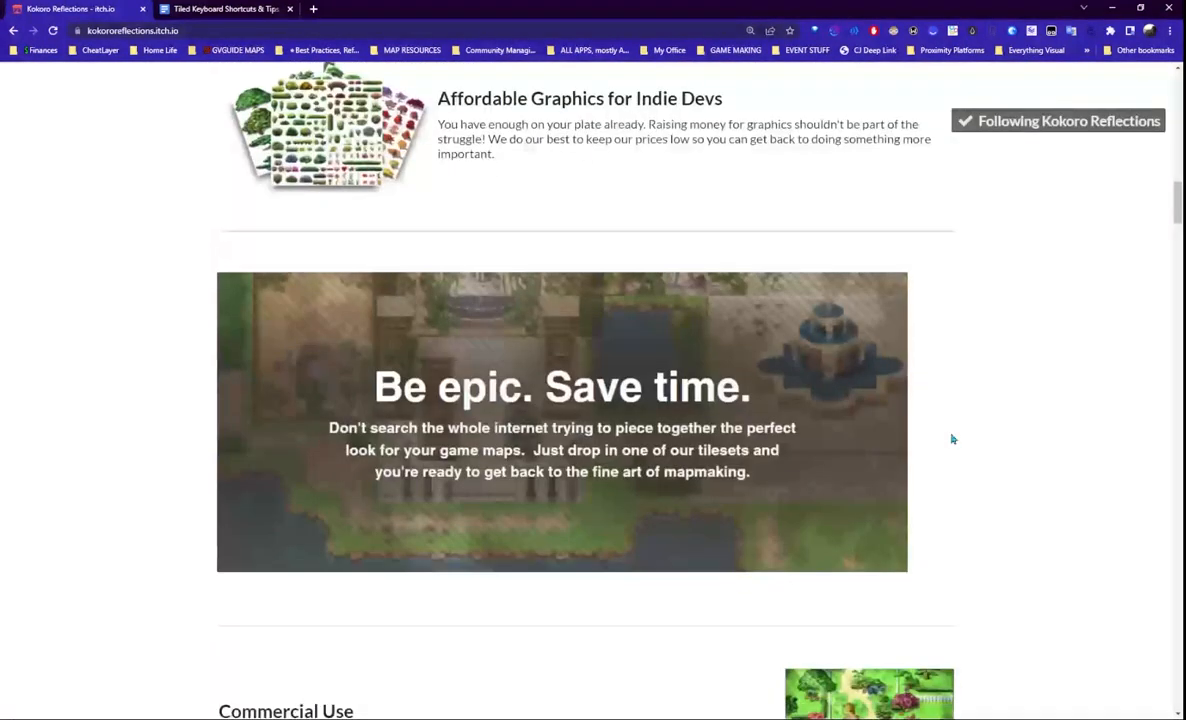
scroll(952, 440, down, 8)
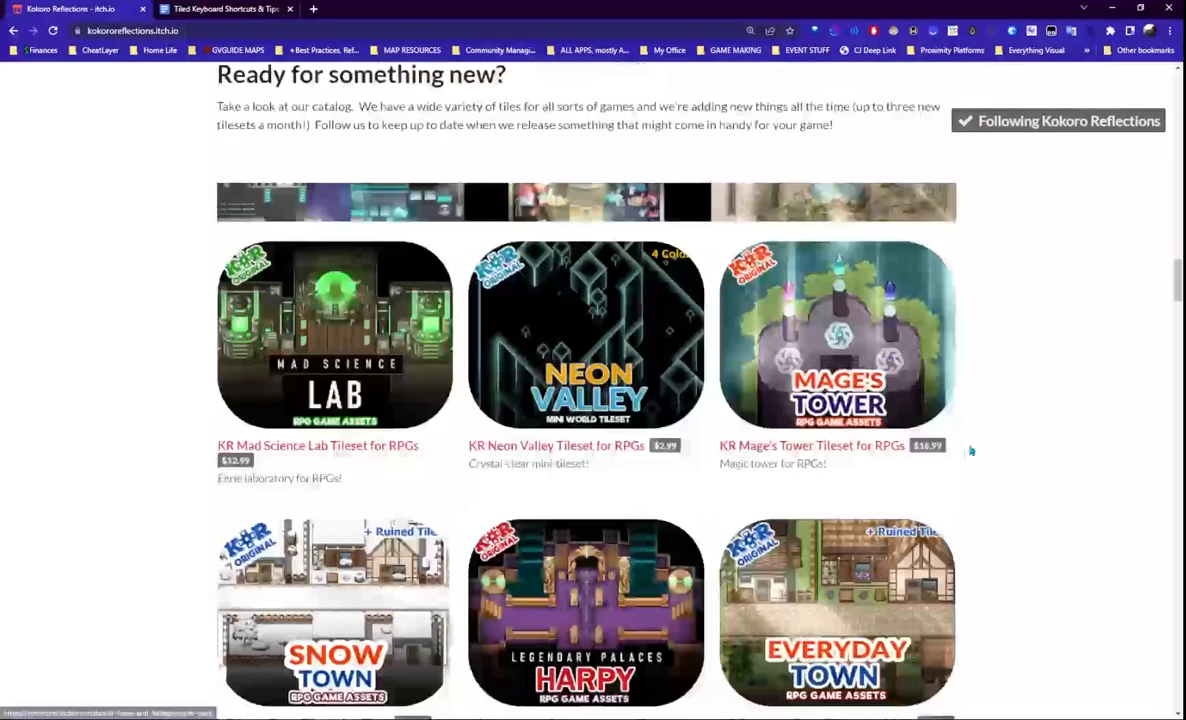
scroll(1000, 500, down, 1)
scroll(1030, 548, down, 8)
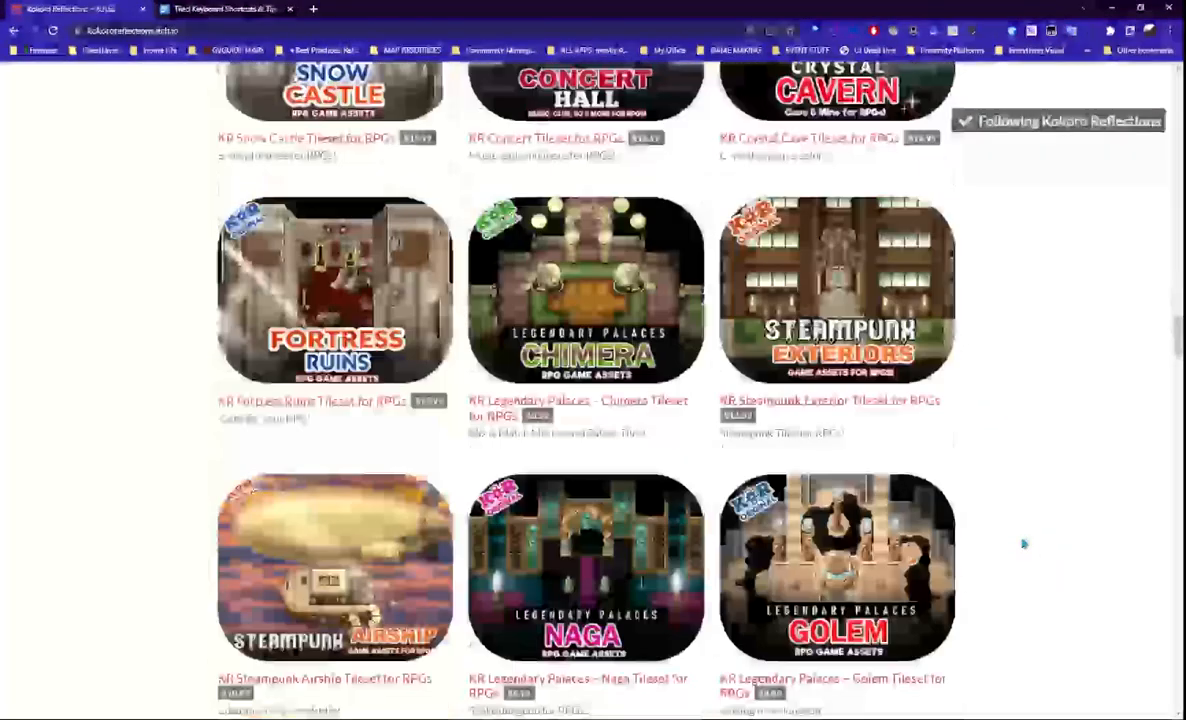
scroll(1023, 540, down, 12)
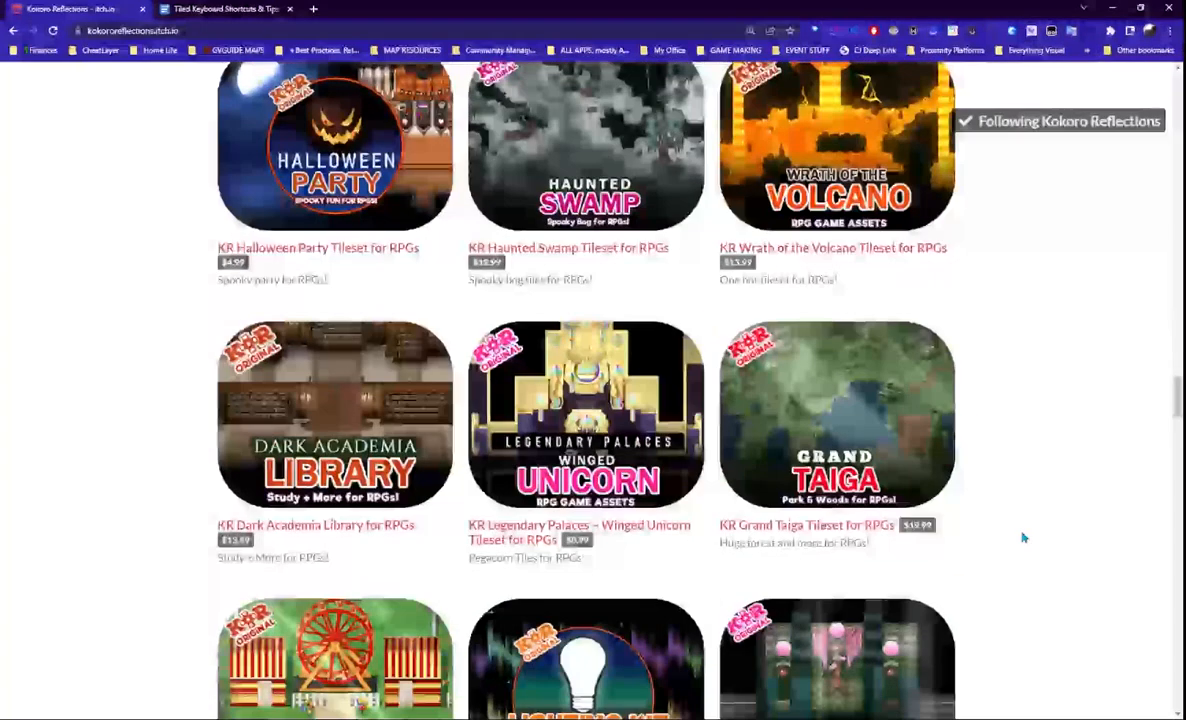
scroll(1022, 535, down, 2)
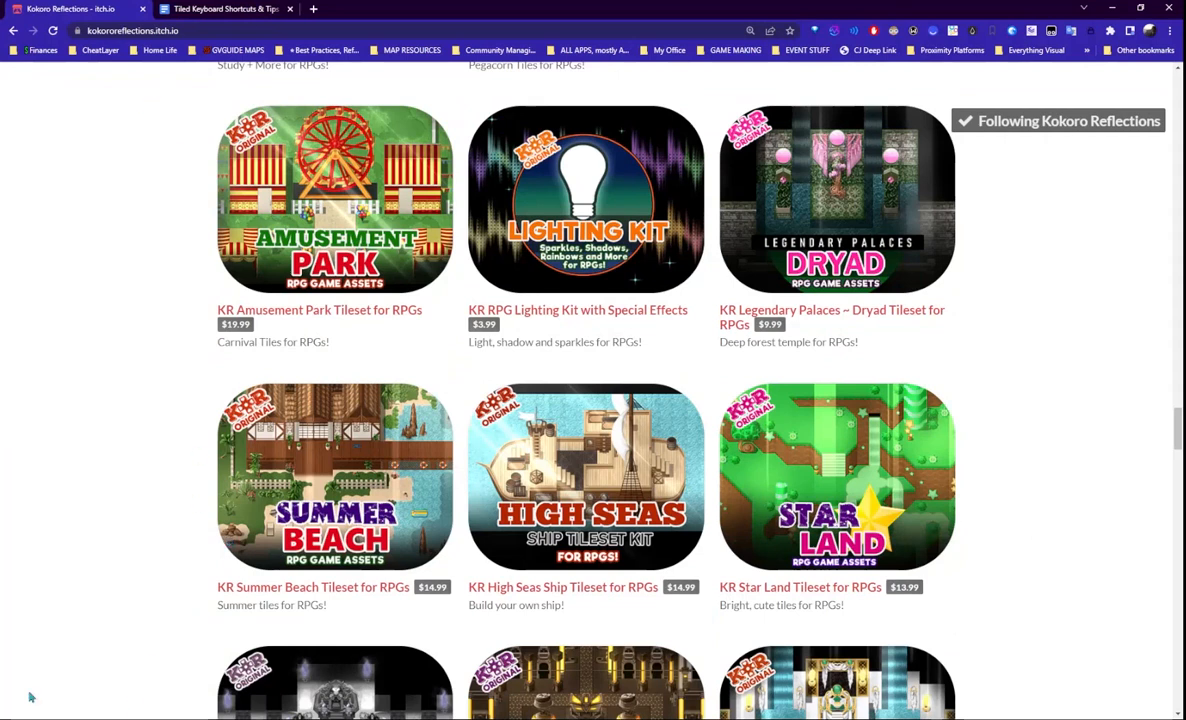
mouse_move(225, 718)
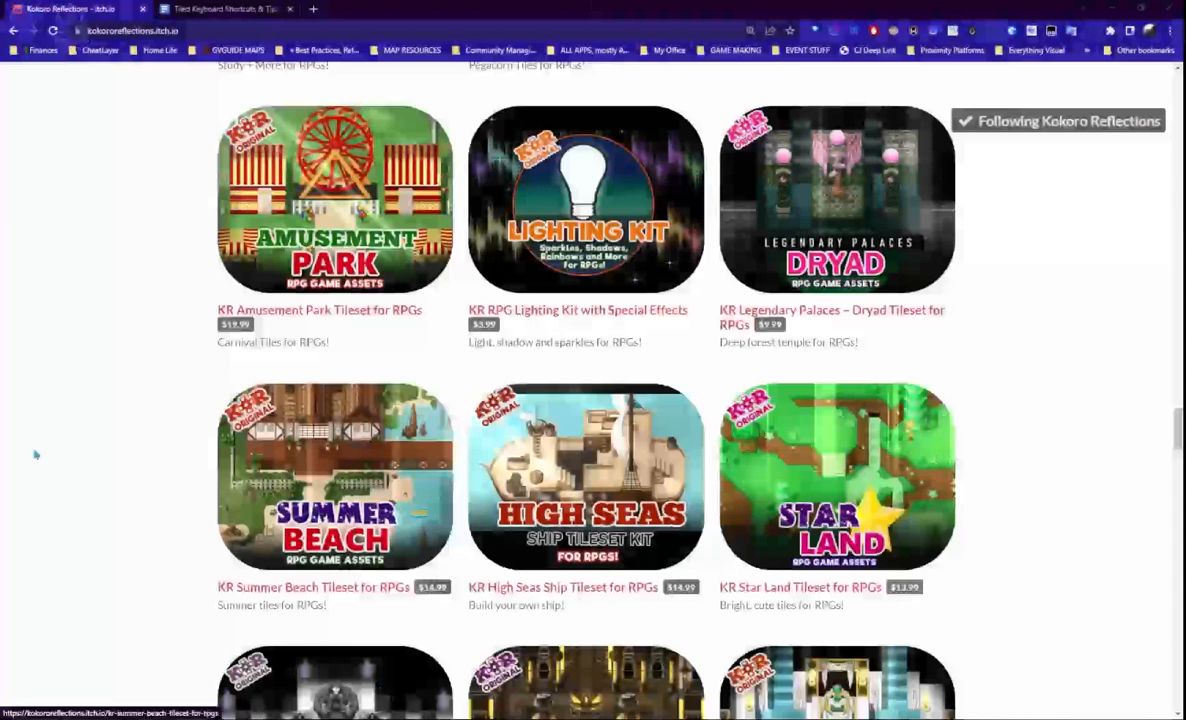
- Look through the 32.02 All Tilesets and Kauzz folders, then return to 32 Visual design assets
drag(2, 42, 461, 72)
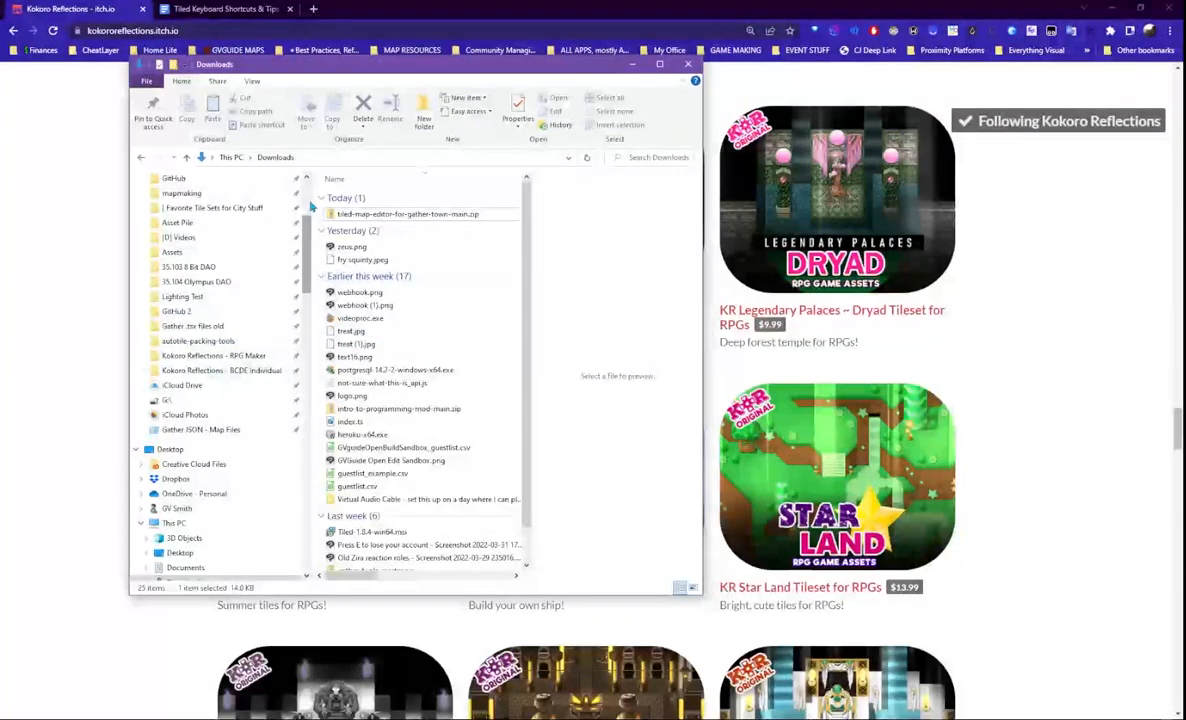
scroll(270, 360, up, 4)
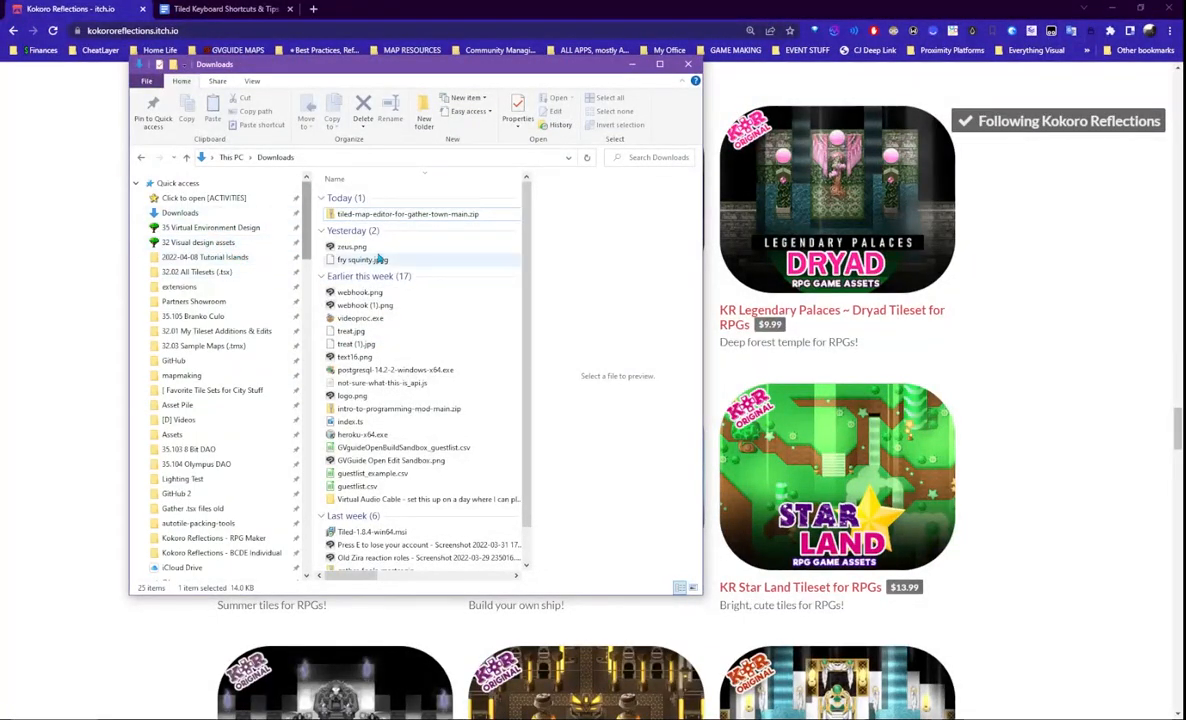
click(205, 243)
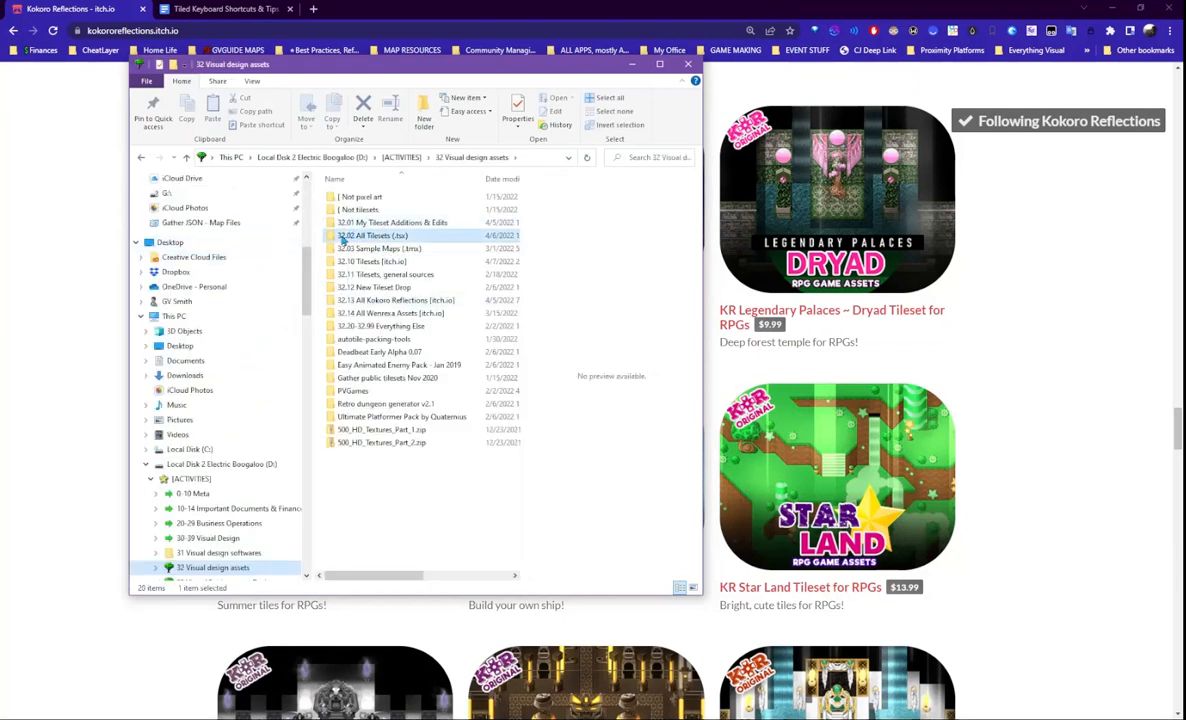
double_click(346, 236)
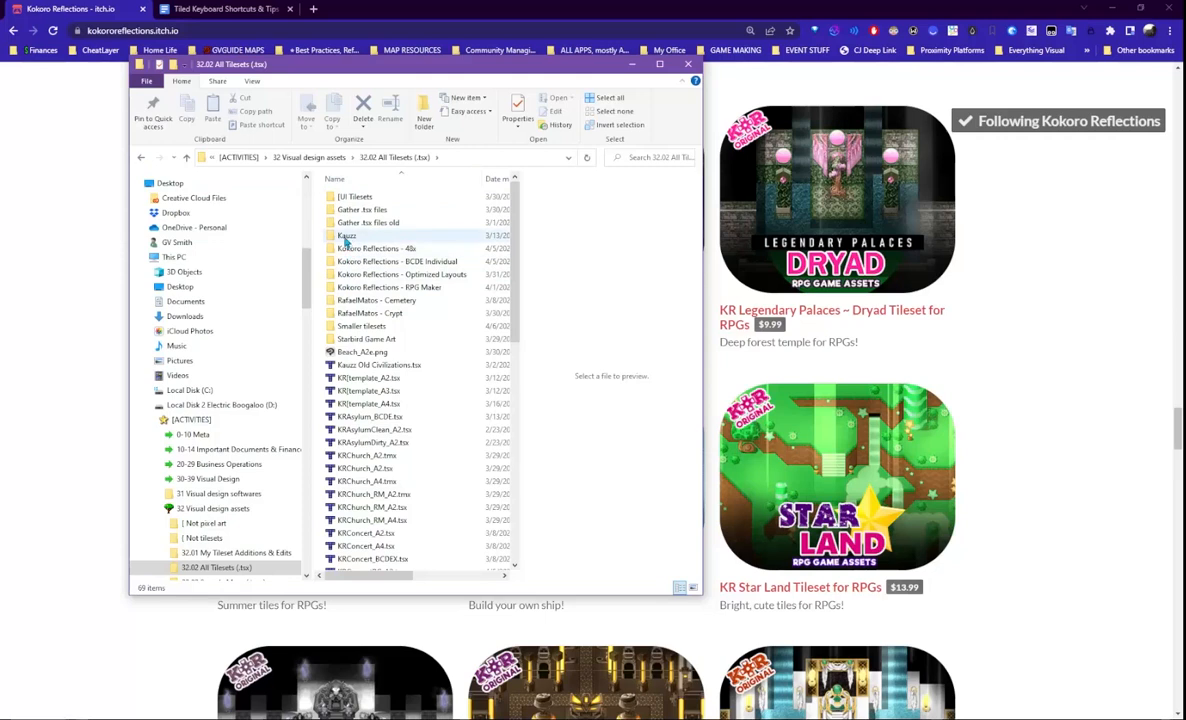
double_click(346, 236)
click(347, 199)
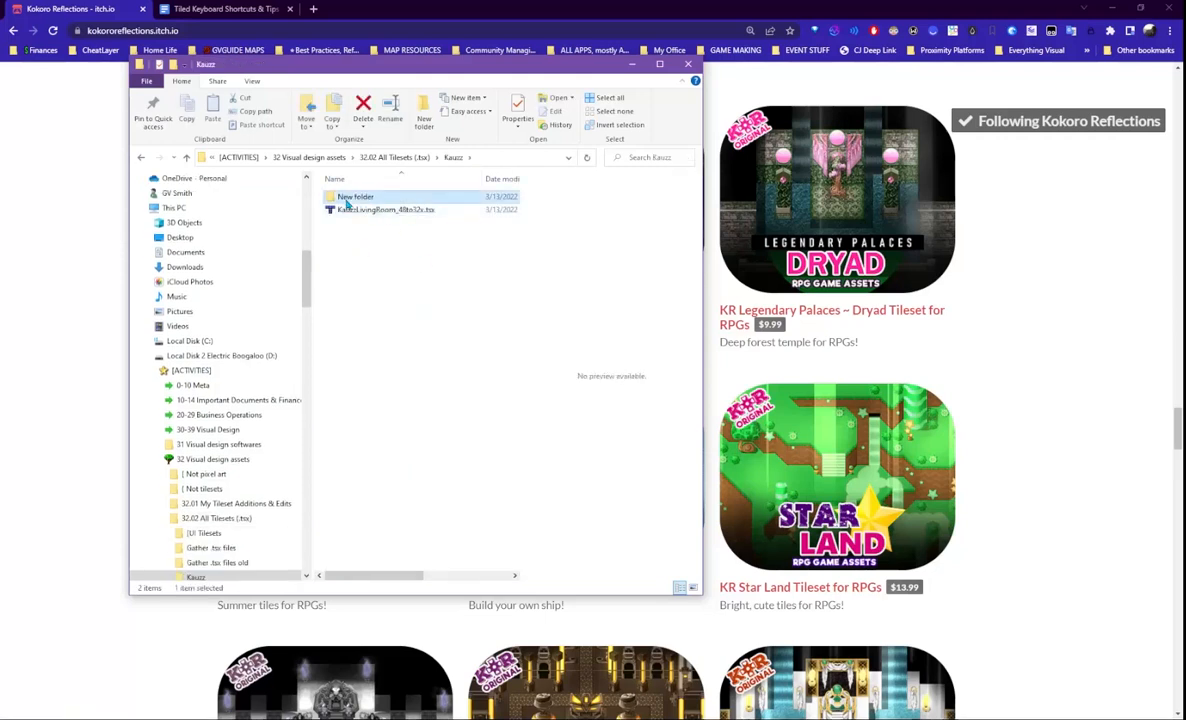
double_click(350, 197)
click(140, 158)
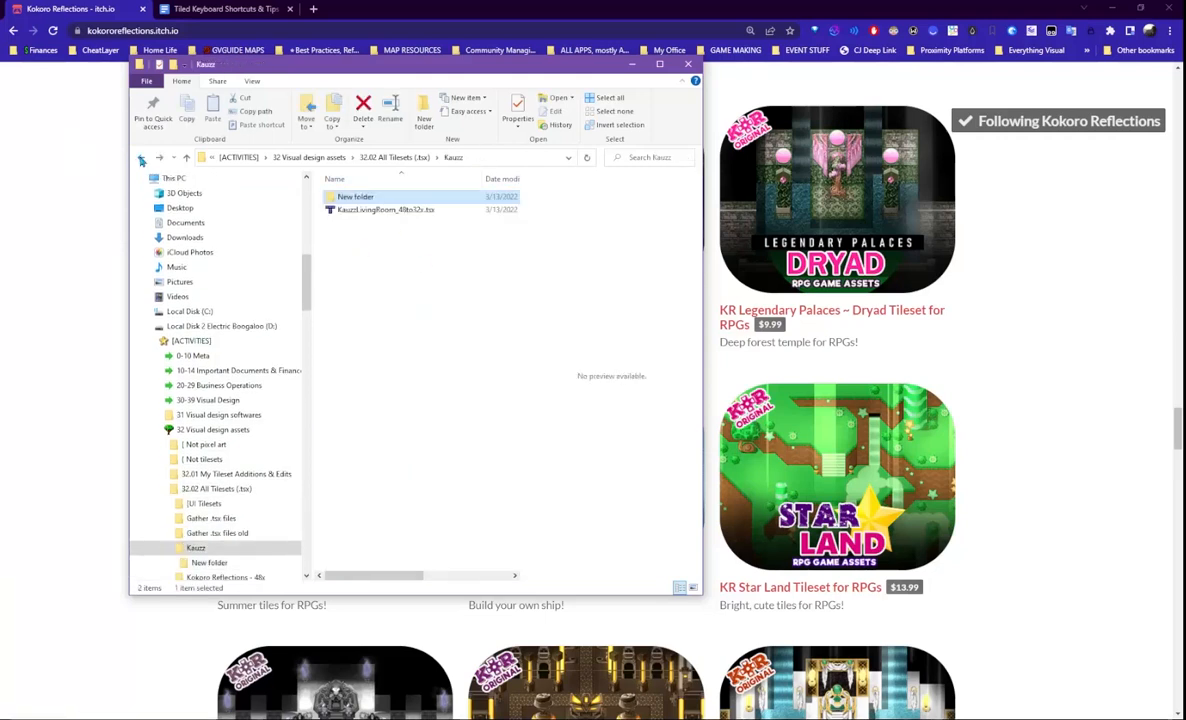
click(140, 158)
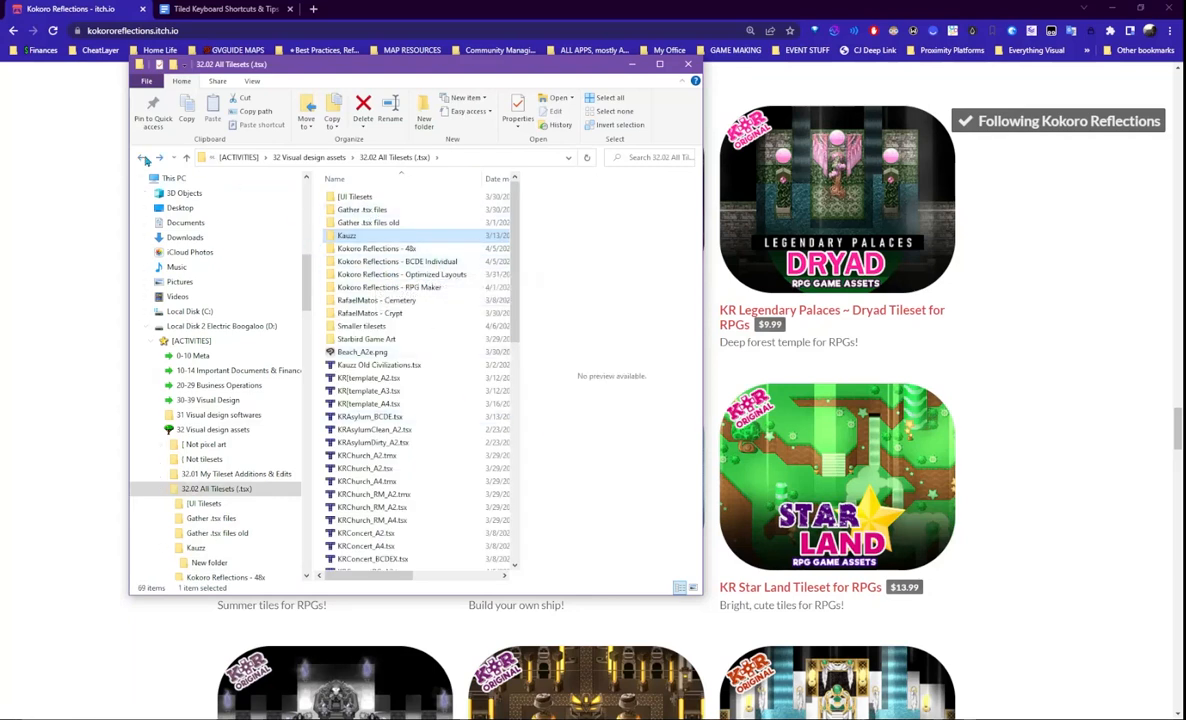
click(141, 158)
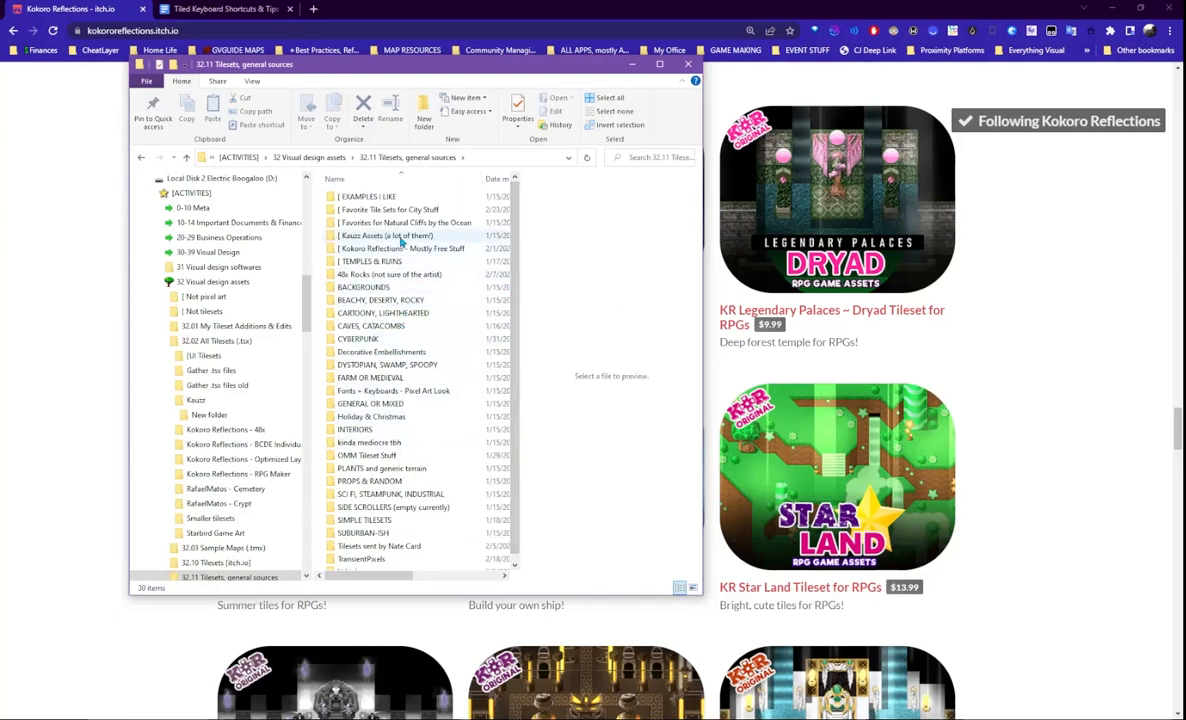
drag(521, 214, 533, 213)
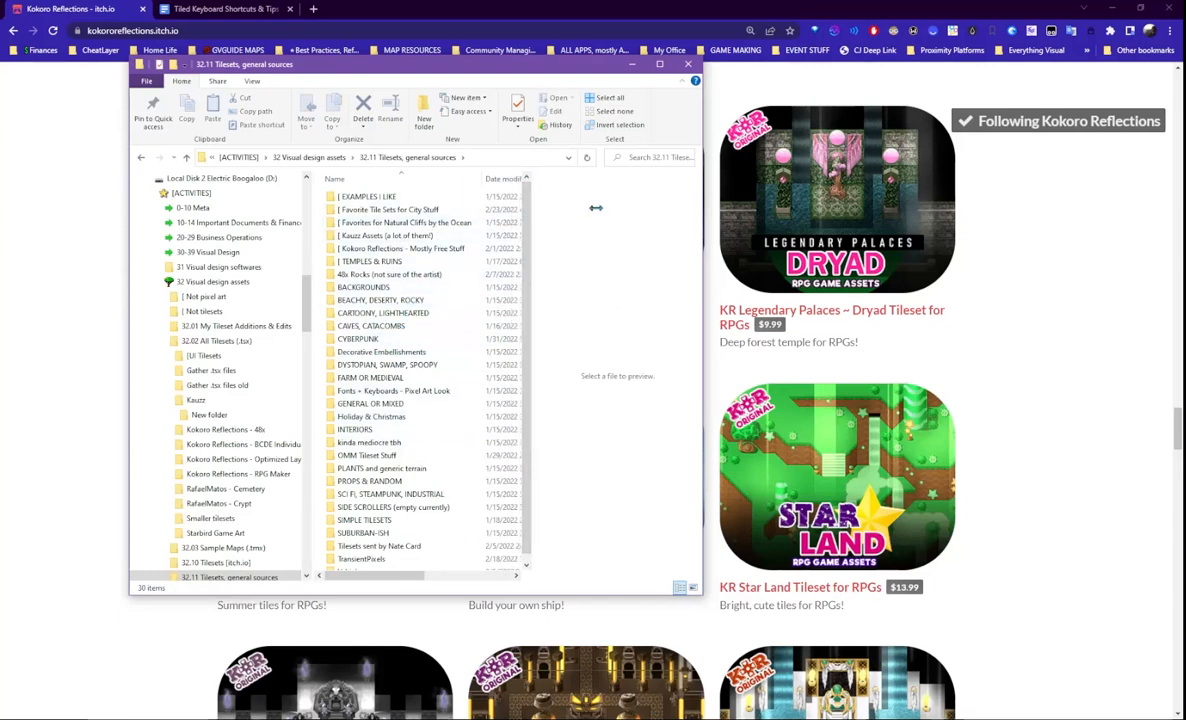
- Check the Kokoro Reflections Mostly Free Stuff modern folders, then go up to 32.11 Tilesets
double_click(425, 251)
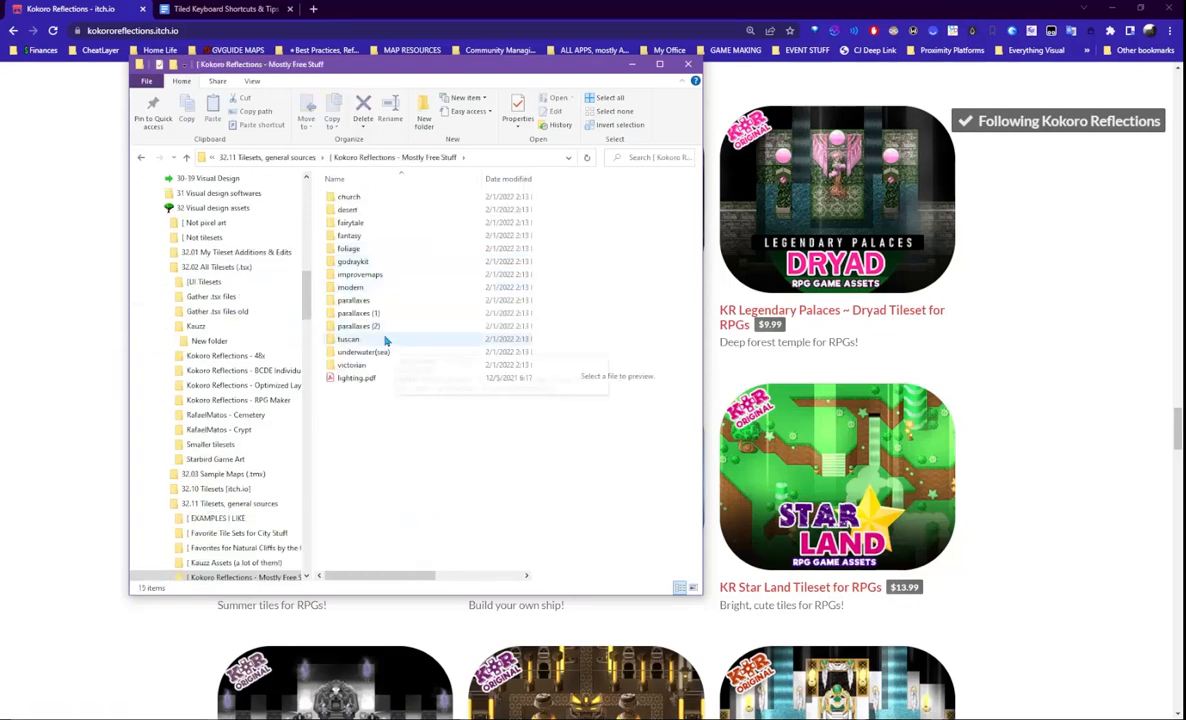
click(360, 289)
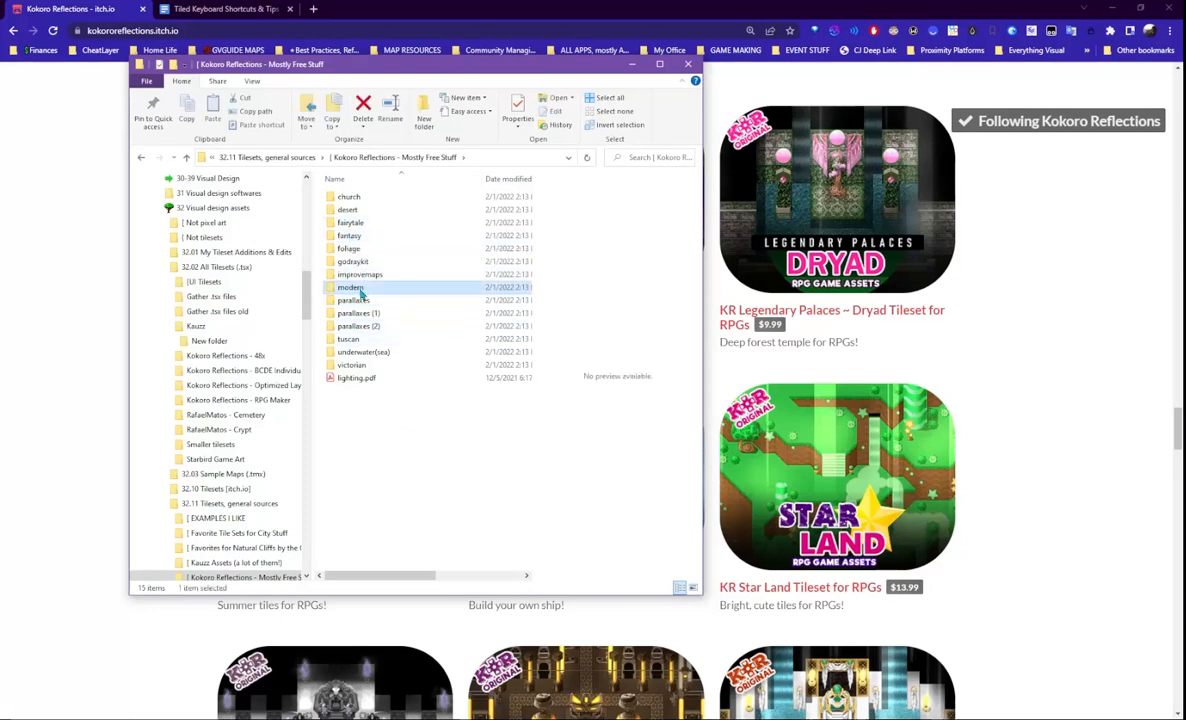
double_click(360, 289)
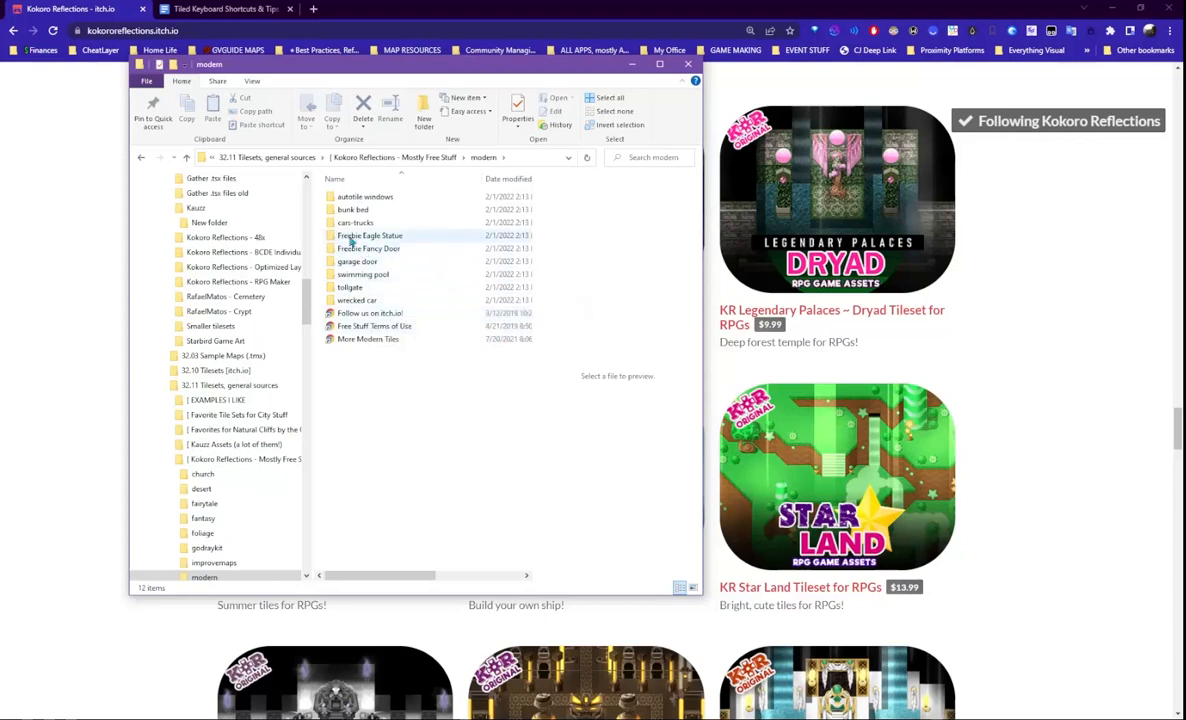
double_click(352, 197)
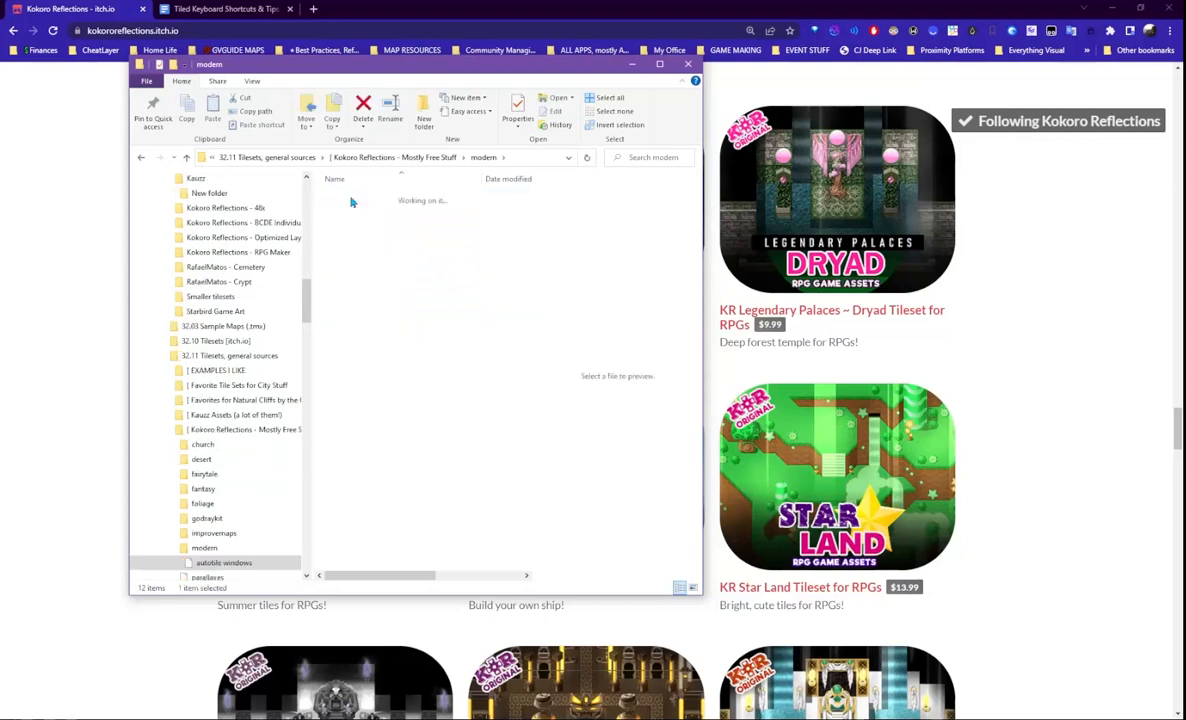
key(alt+Left)
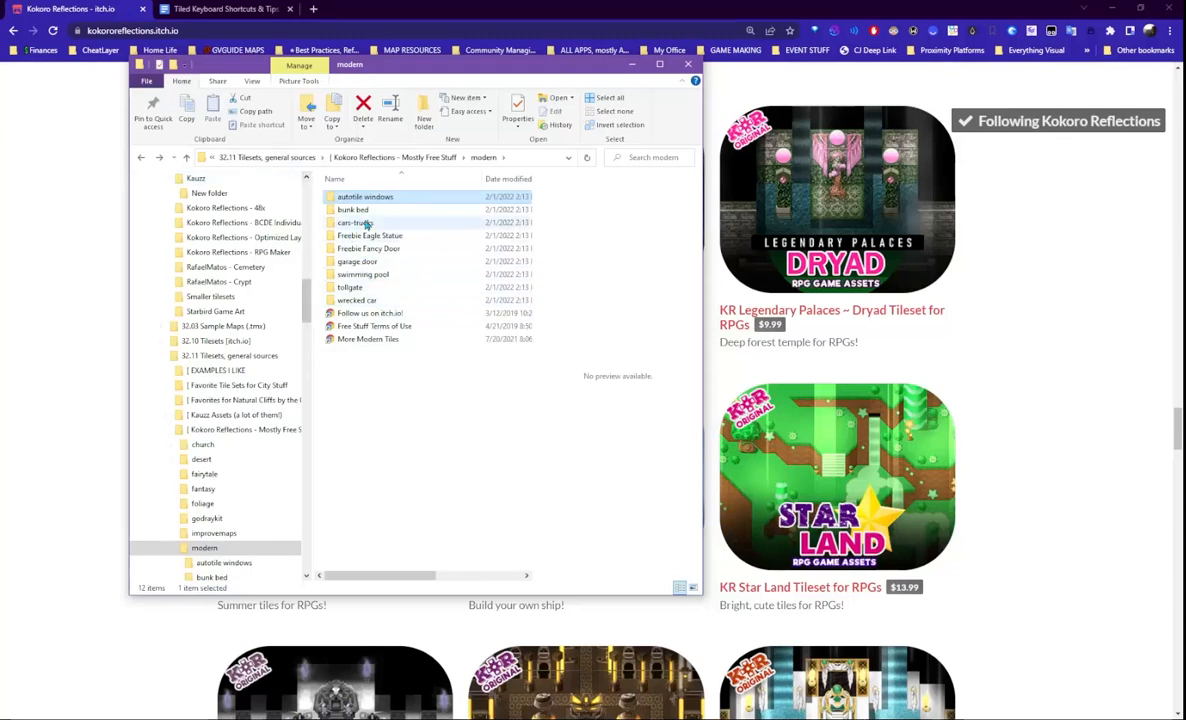
click(141, 160)
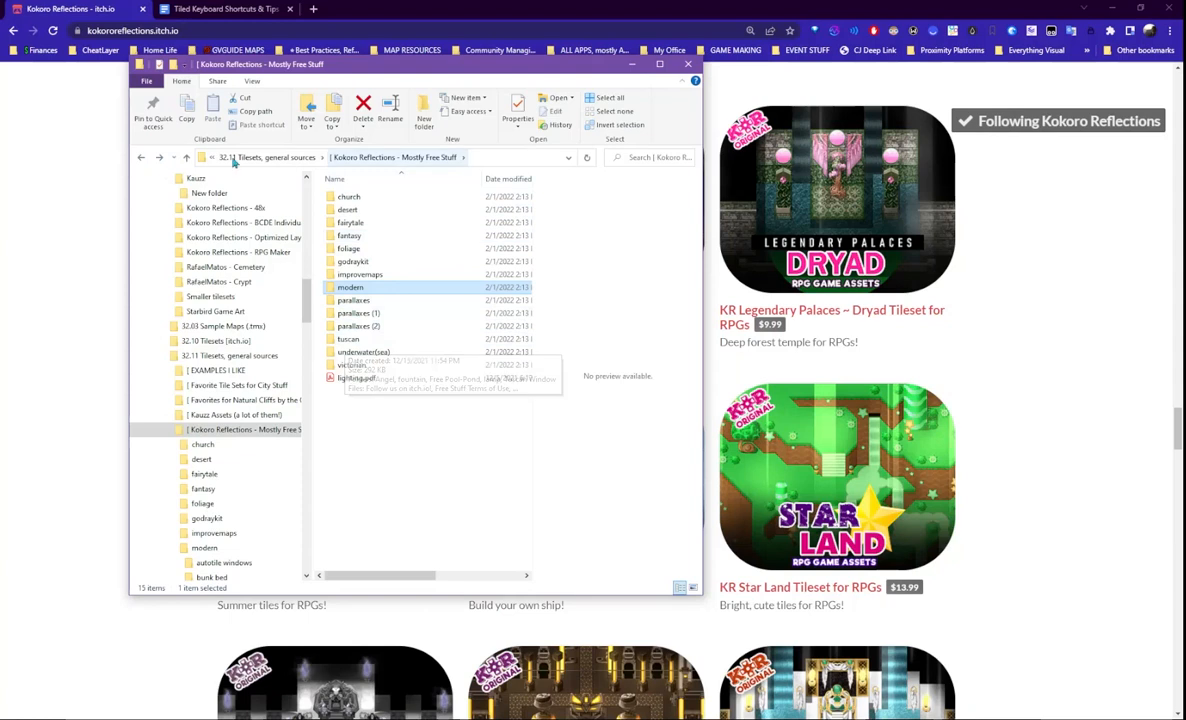
click(141, 158)
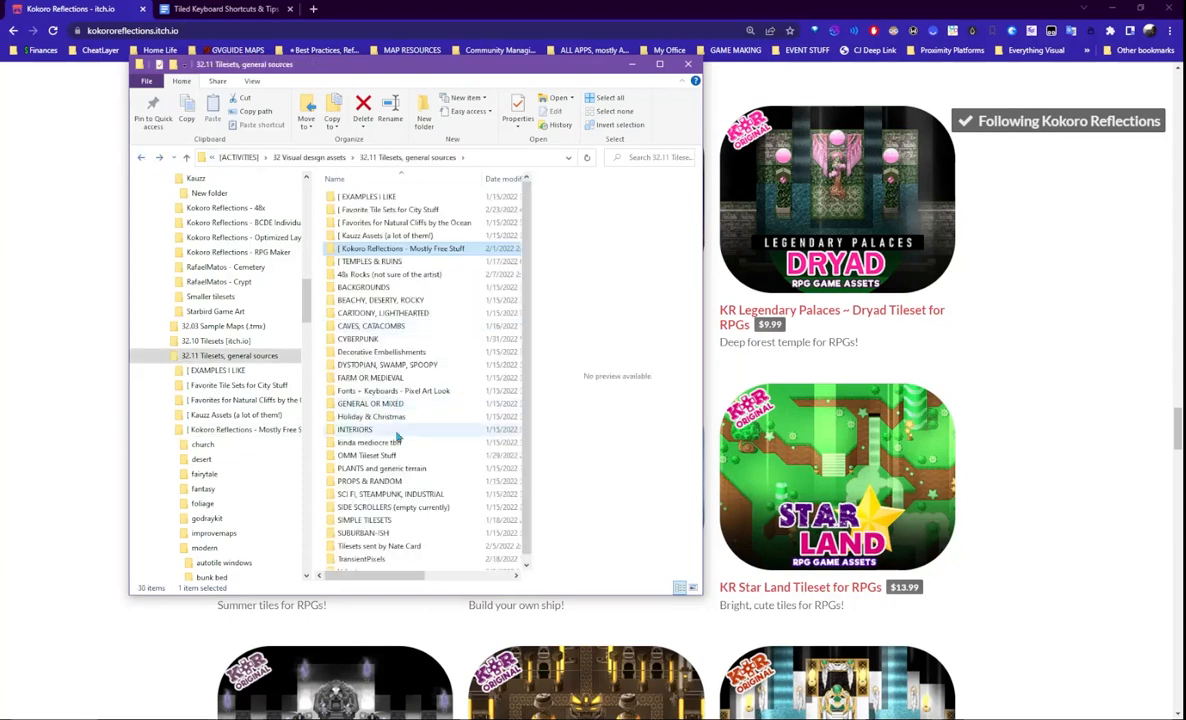
- Preview Low-TownB.png in CYBERPUNK > CyberPop RPG Maker VXAce, then move Explorer aside
click(388, 341)
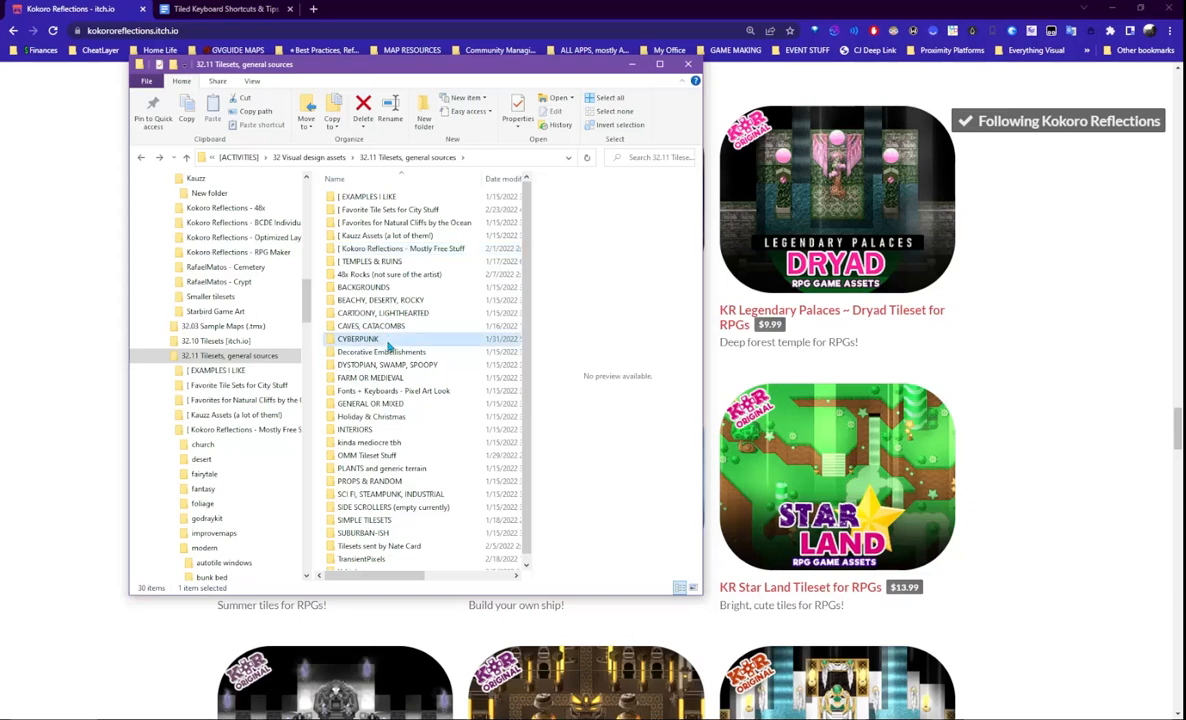
double_click(376, 341)
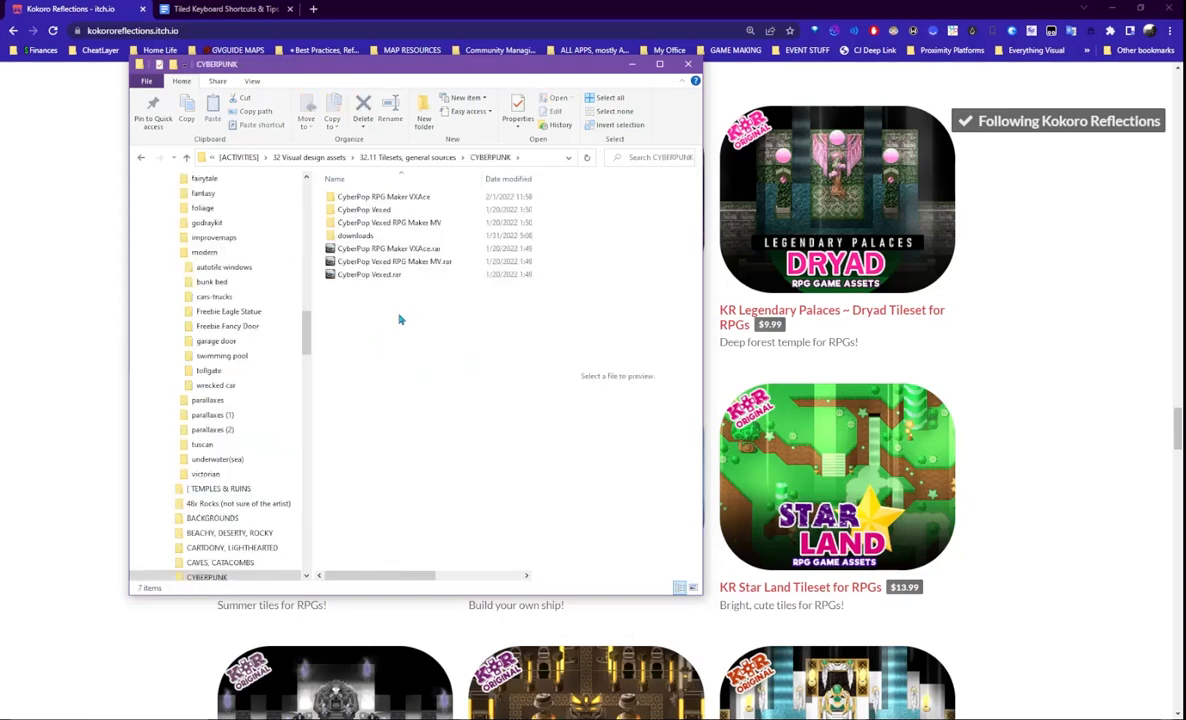
double_click(397, 197)
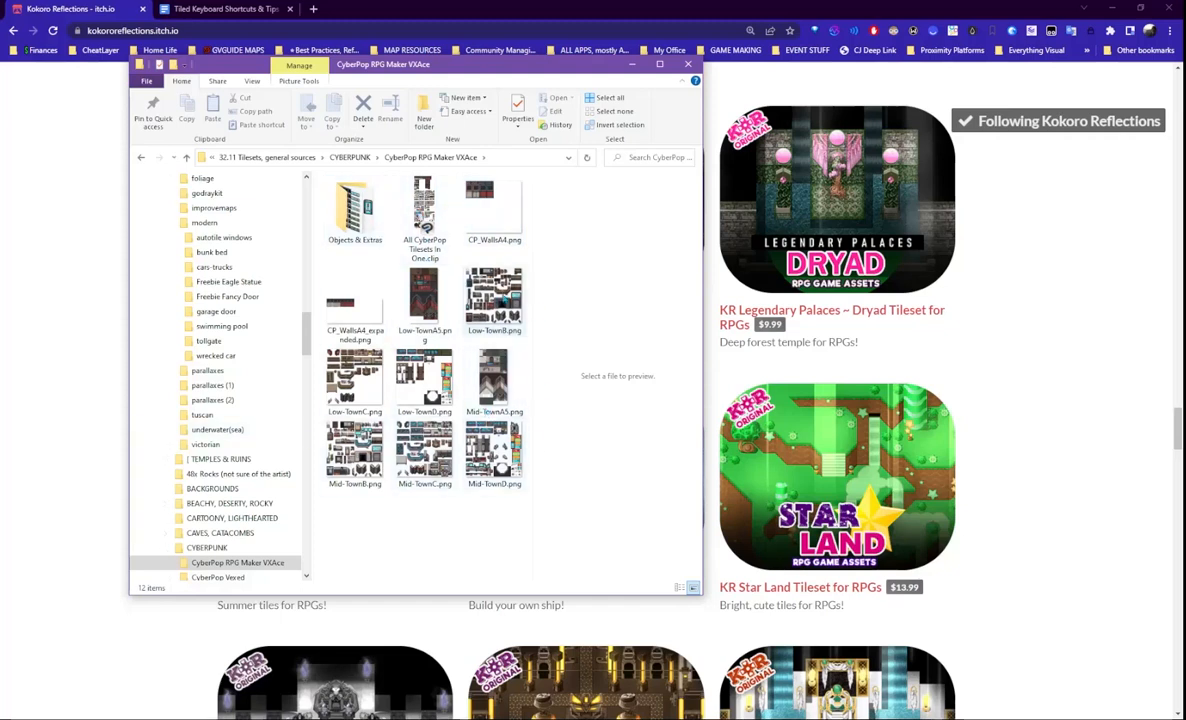
drag(500, 75, 394, 88)
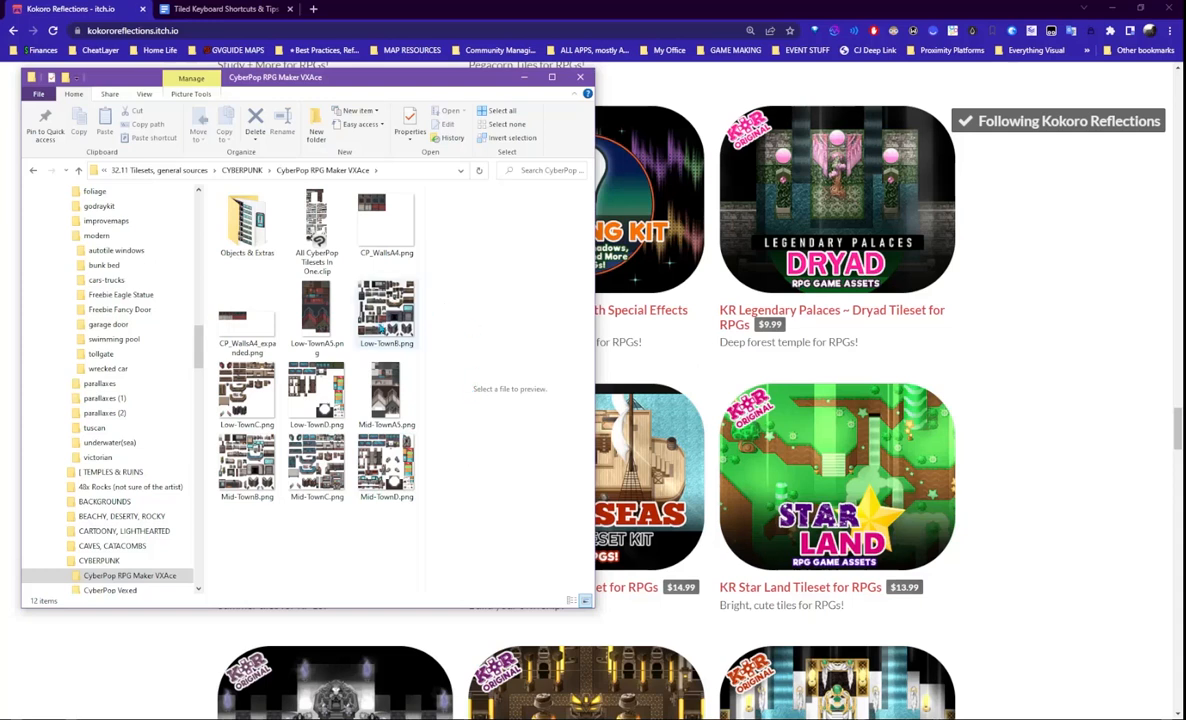
click(362, 301)
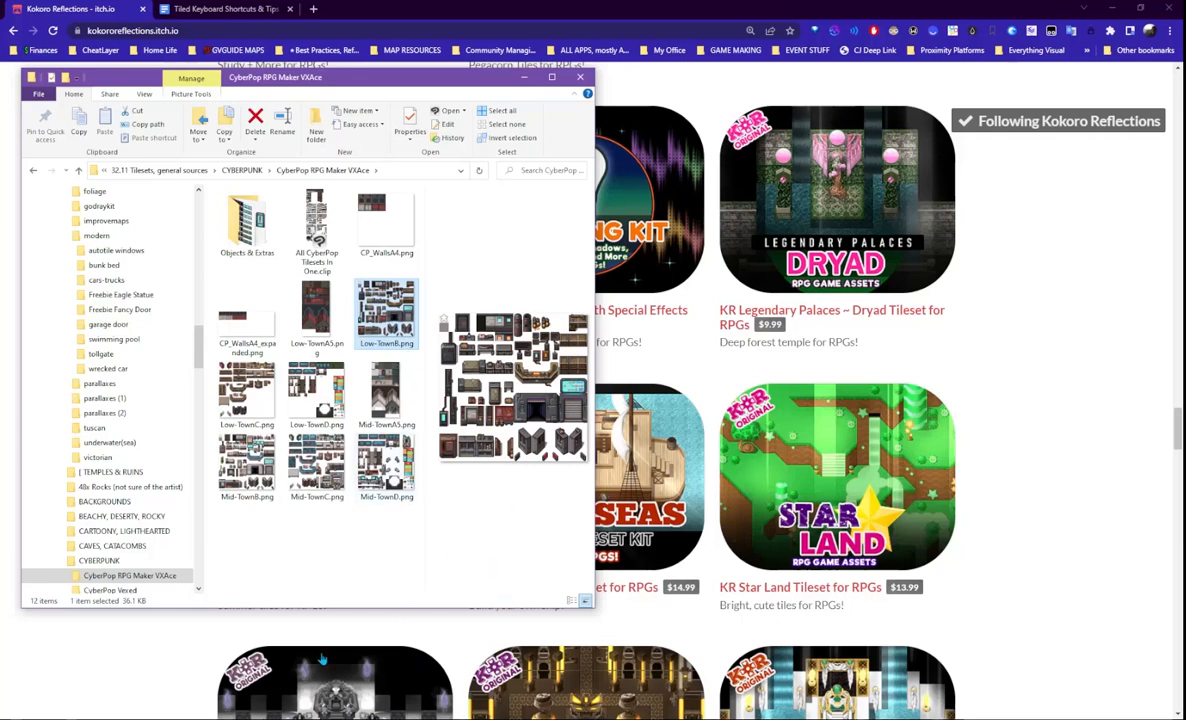
drag(388, 82, 376, 60)
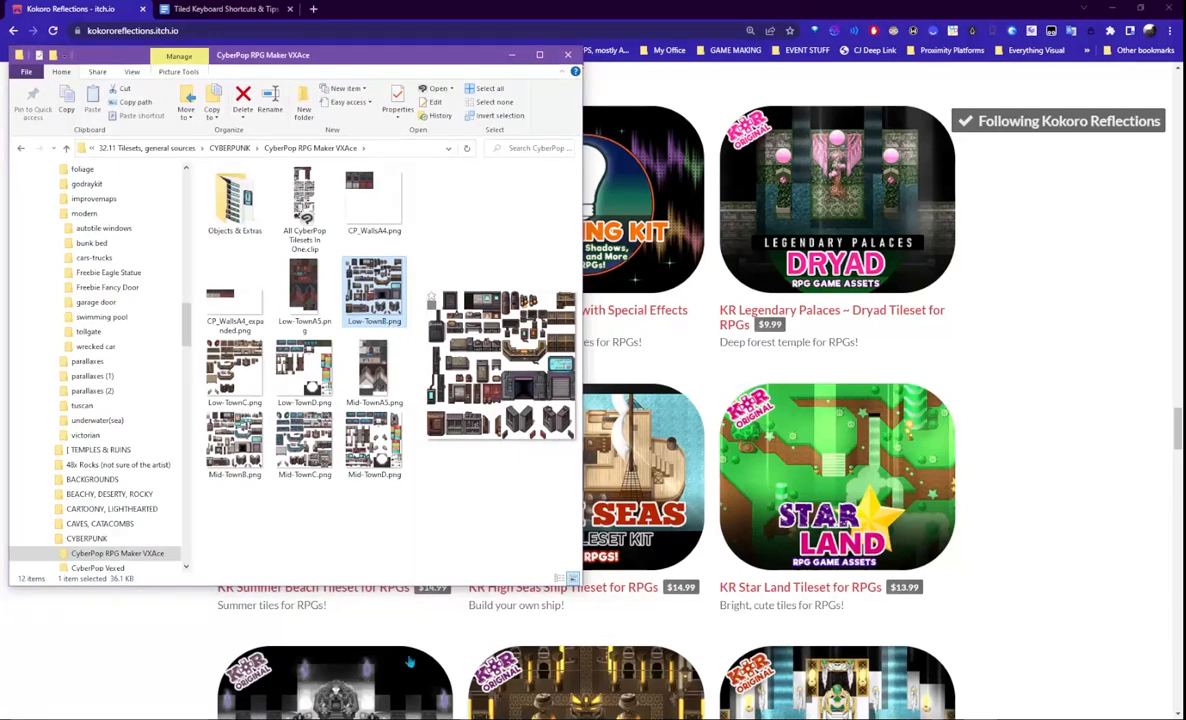
drag(334, 56, 0, 76)
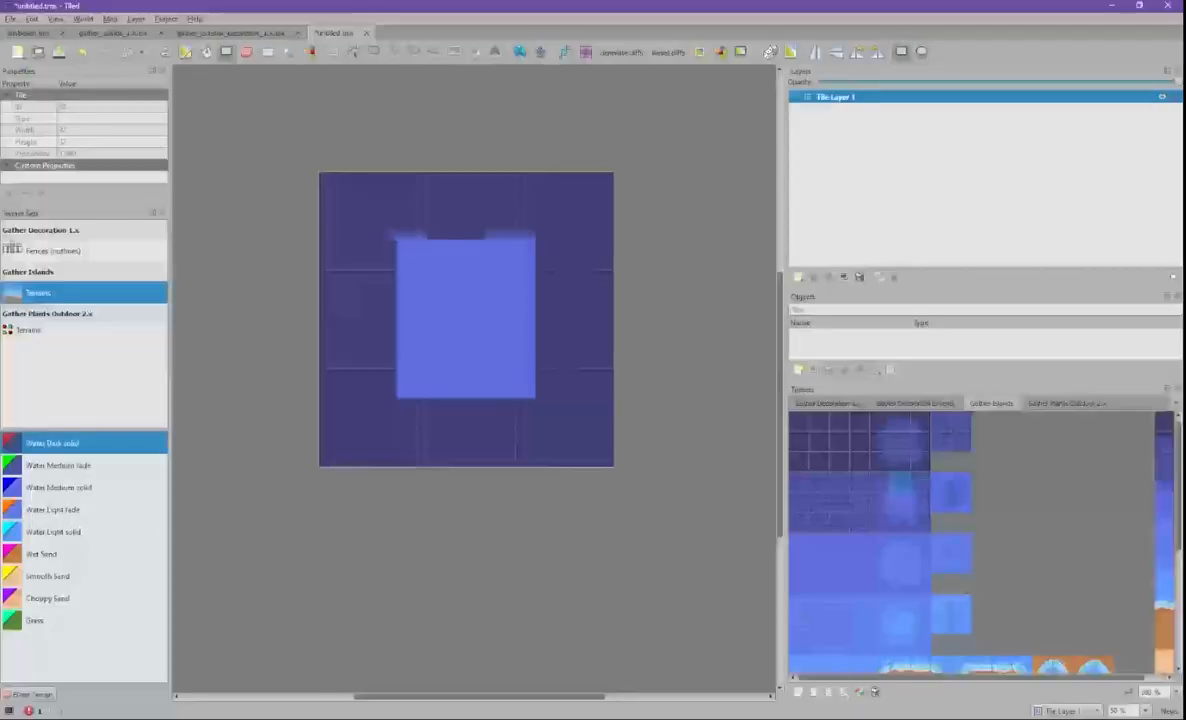
- Start a new tileset named Low-TownB and bring up its source image picker
click(11, 19)
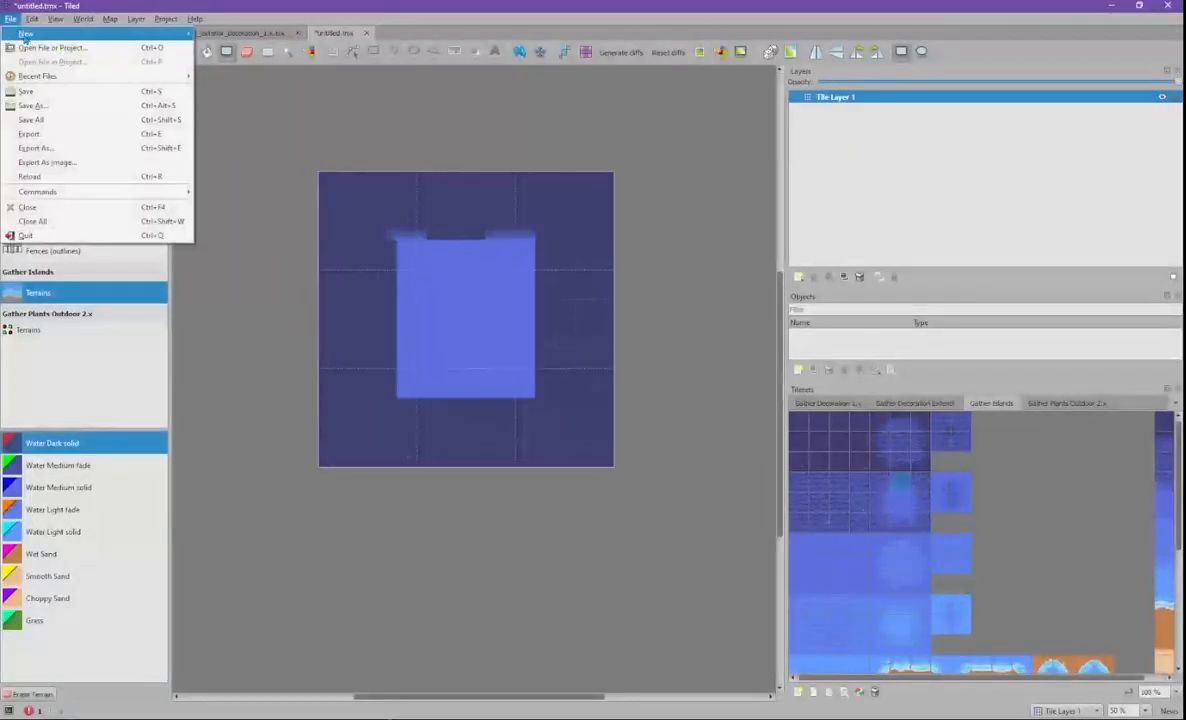
mouse_move(26, 36)
click(232, 47)
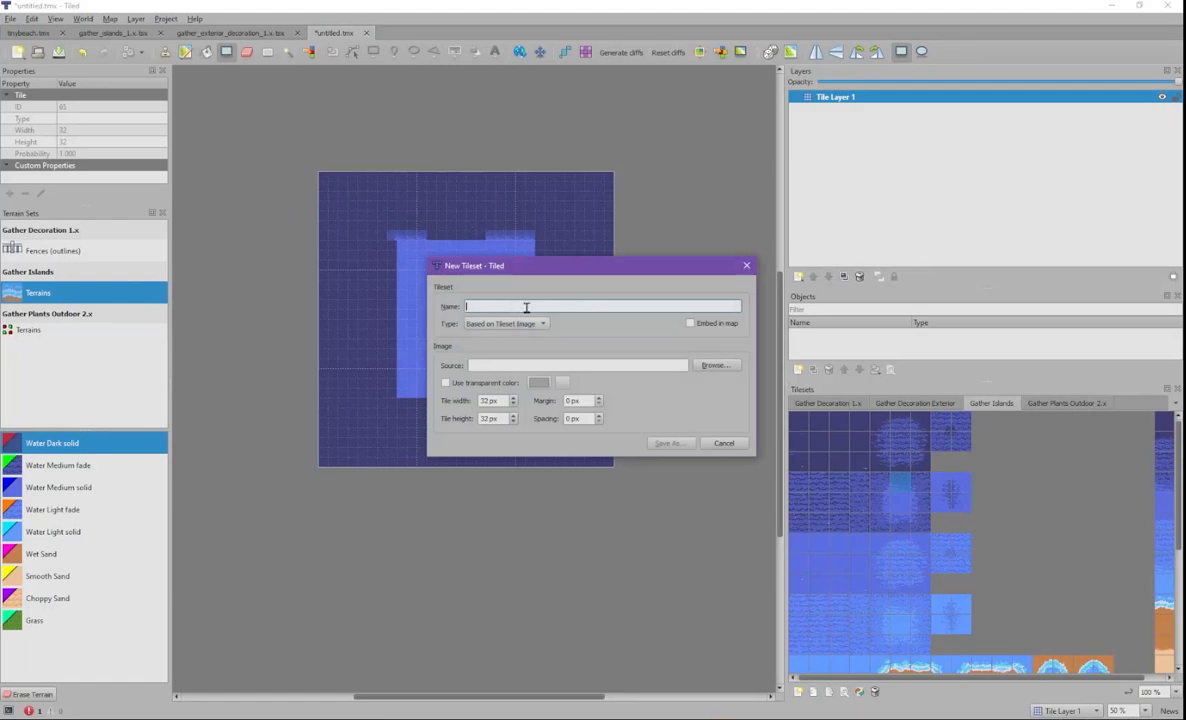
drag(0, 160, 220, 107)
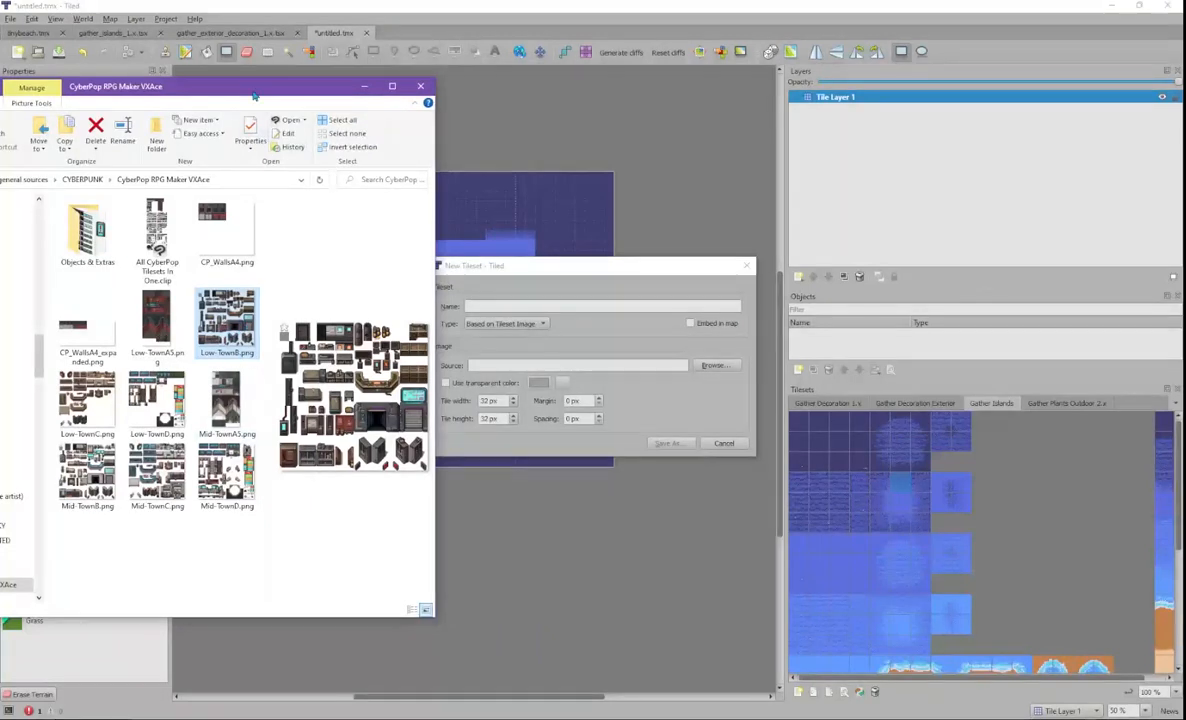
drag(252, 92, 0, 135)
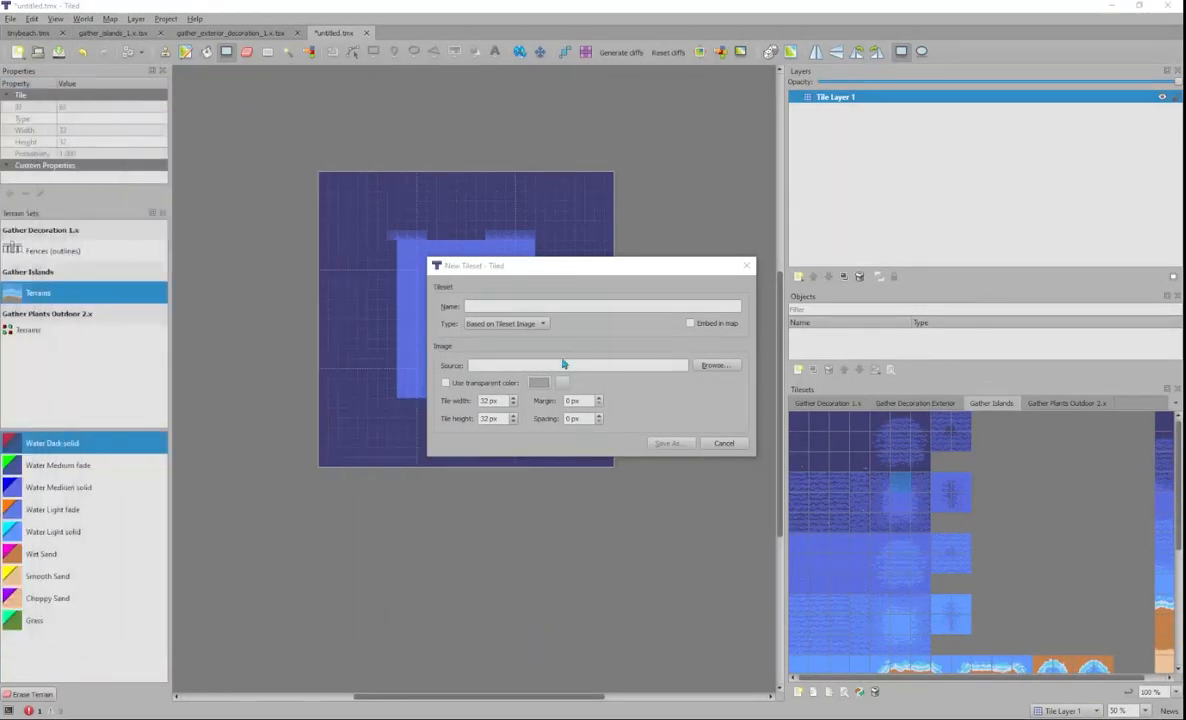
click(500, 308)
text(Low-Town8)
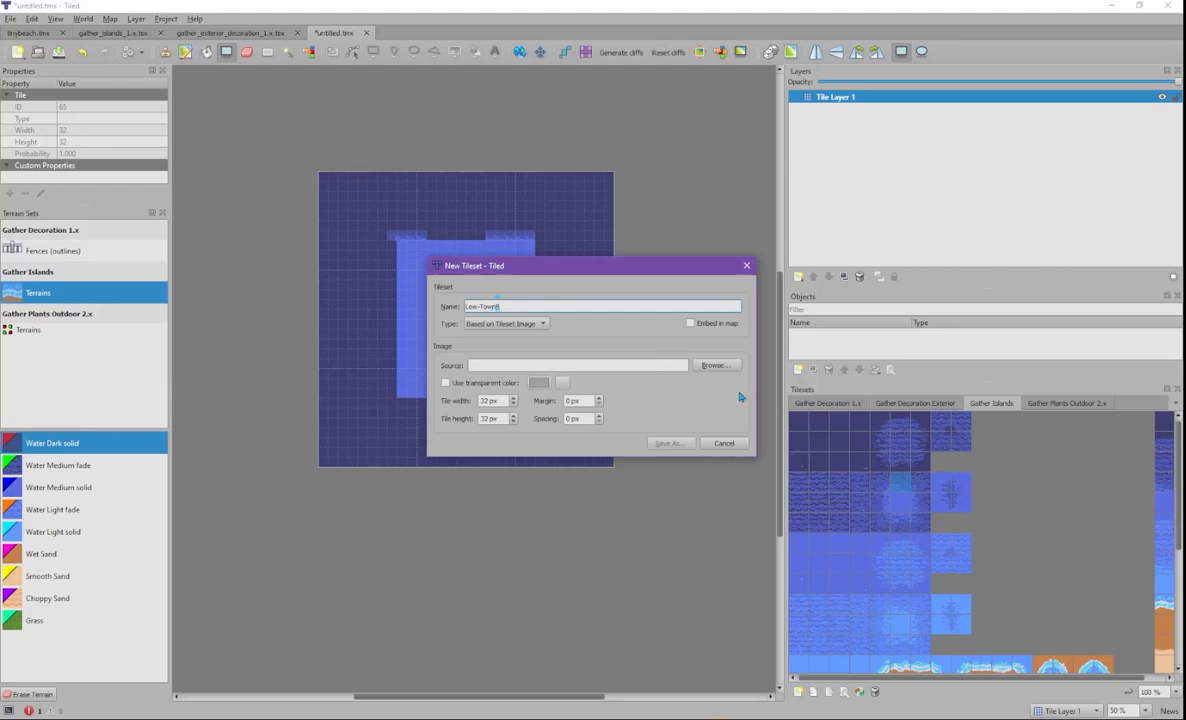
click(716, 366)
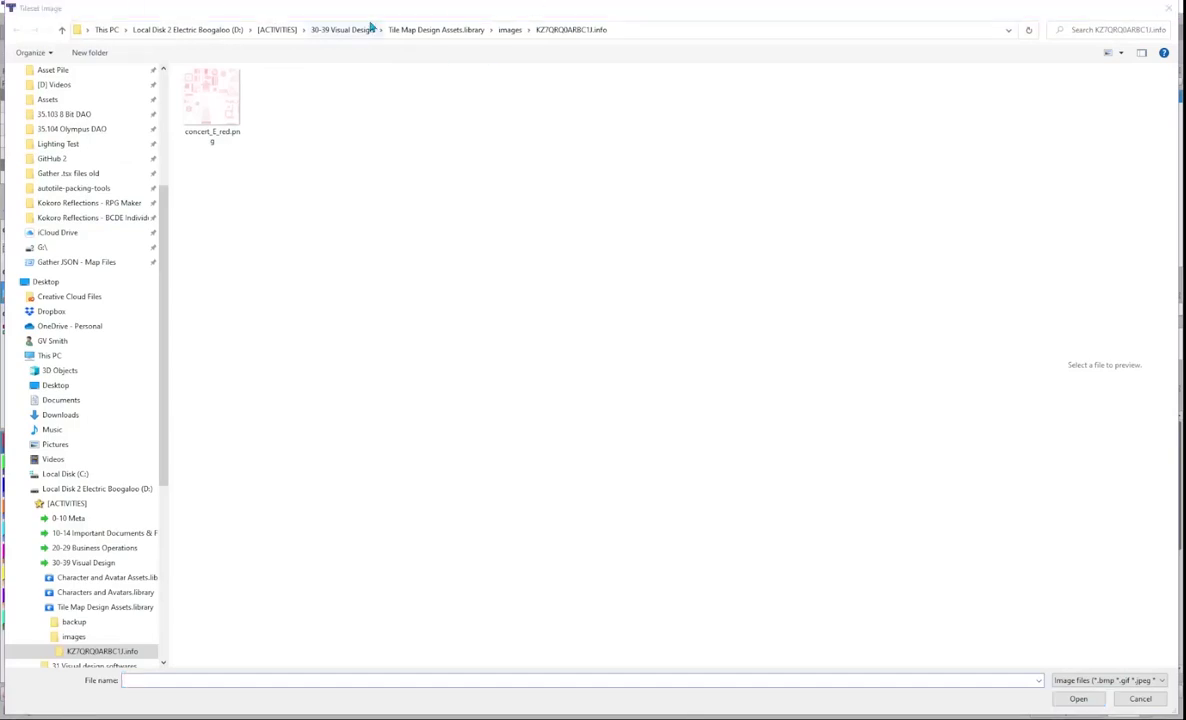
- Choose Low-TownB.png from the CyberPop RPG Maker VXAce folder as the tileset's source image
click(650, 31)
text(D:\[ACTIVITIES]\32 Visual design assets\32.11 Tilesets, general sources\CYBERPUNK\CyberPop RPG Maker VXAce)
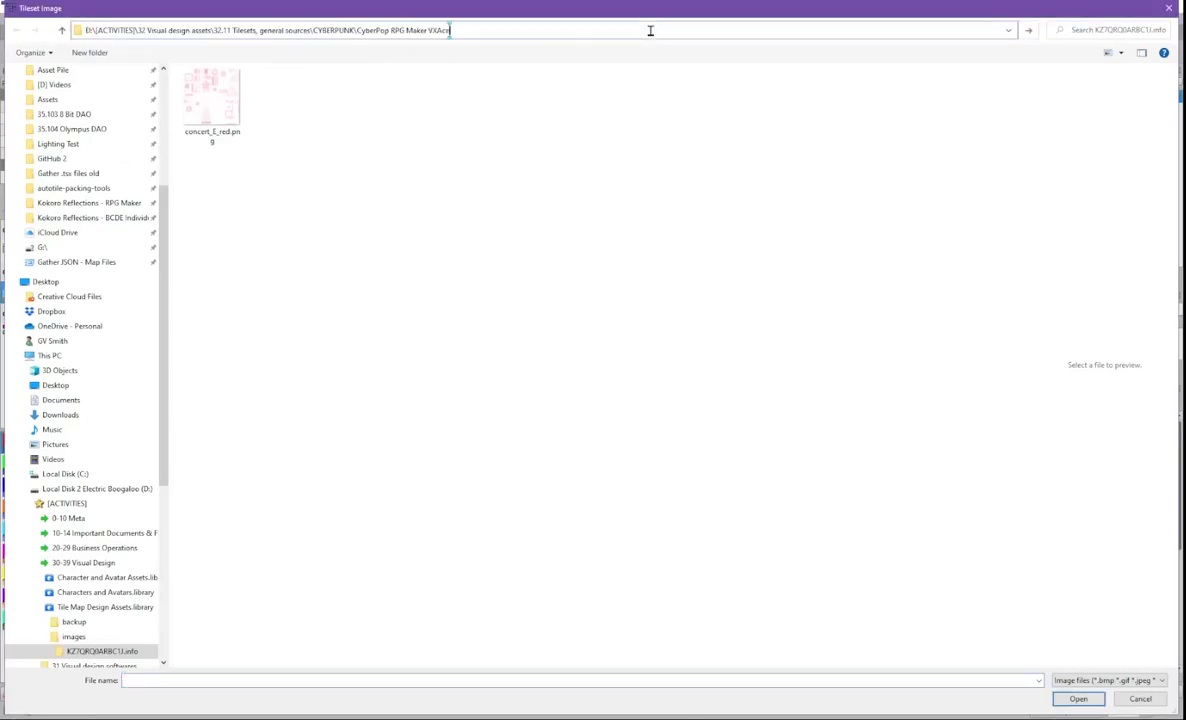
key(Return)
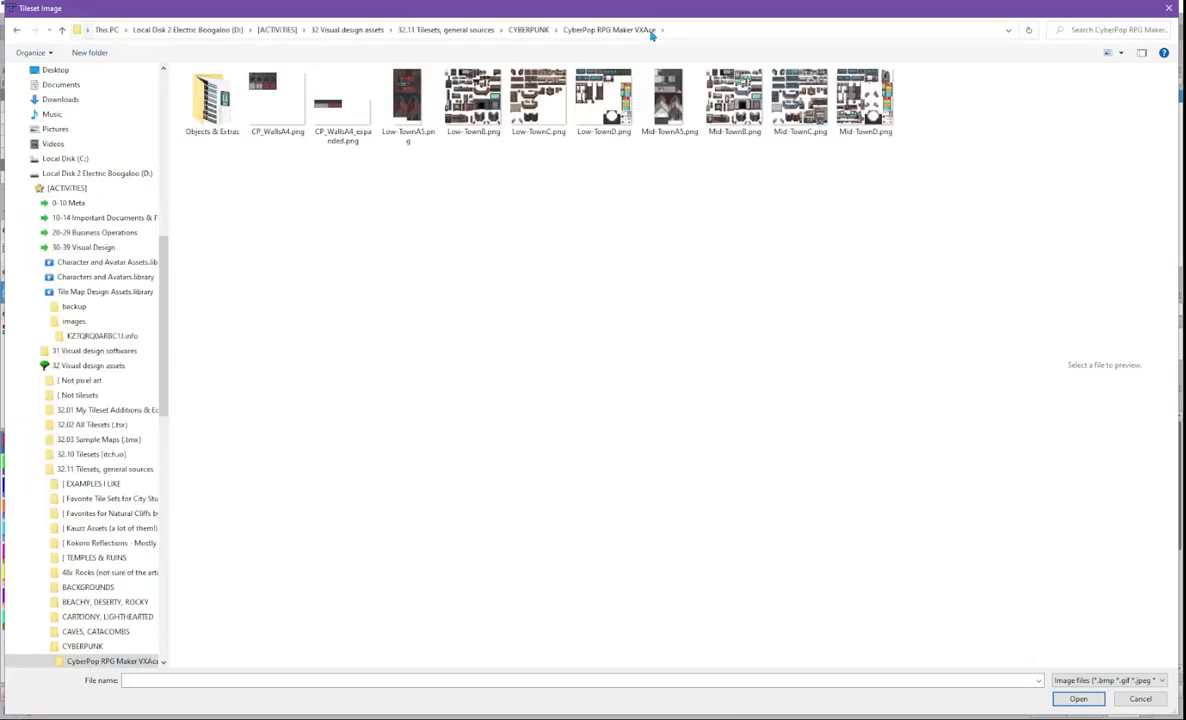
click(472, 100)
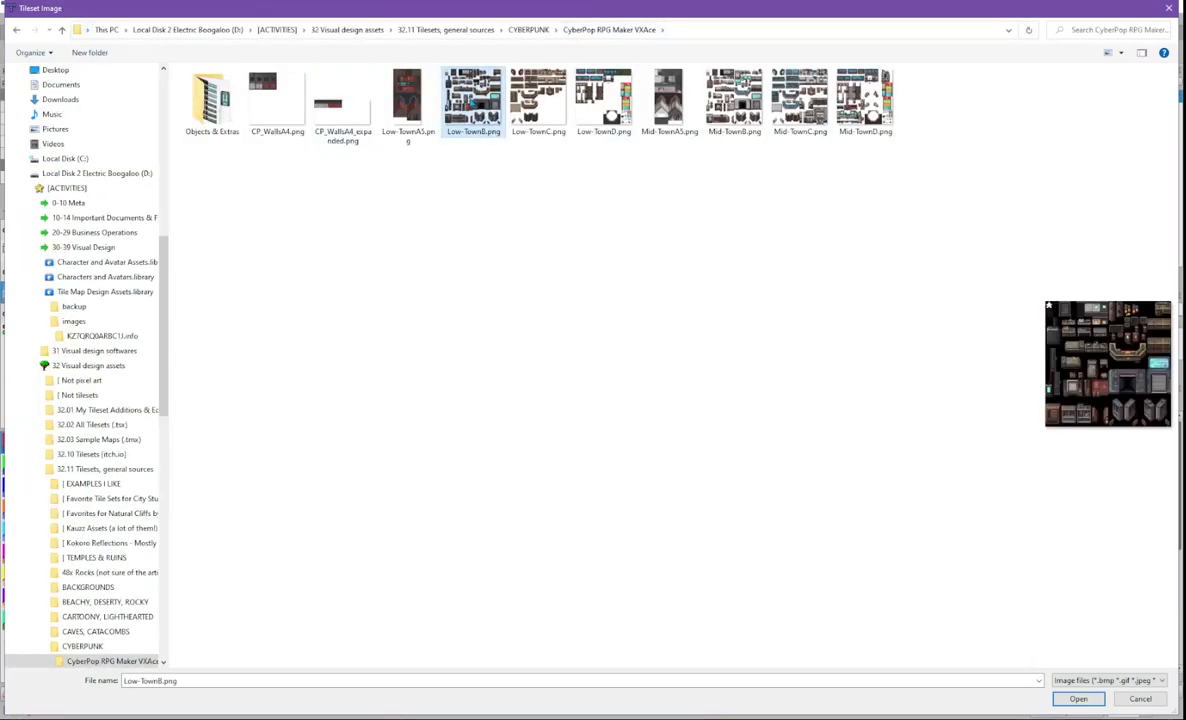
click(1062, 699)
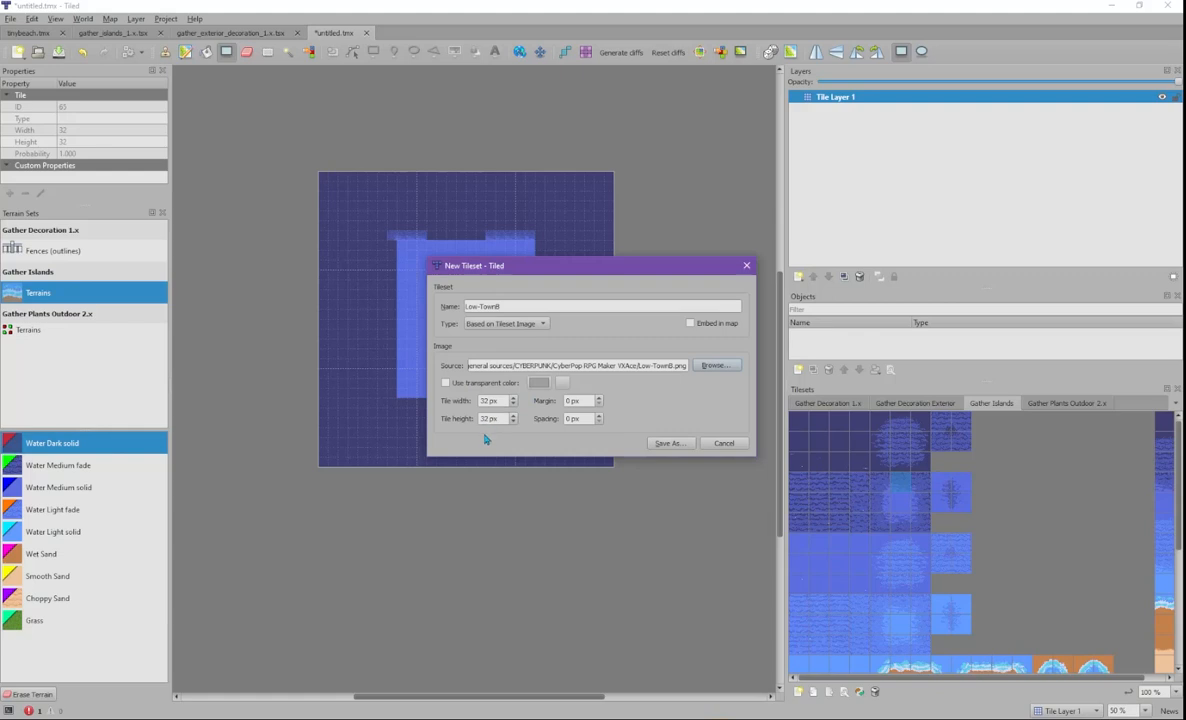
- Move the CyberPop folder window off the tileset settings and start Save As for the tileset
drag(0, 140, 290, 93)
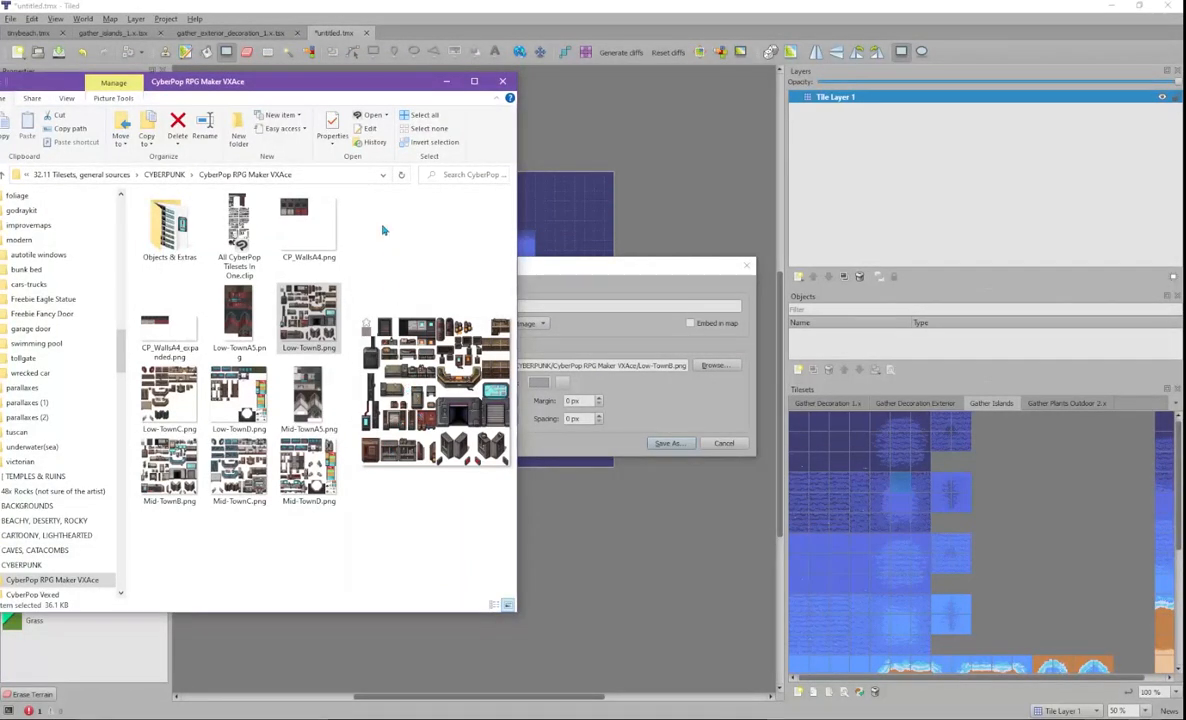
drag(315, 80, 0, 76)
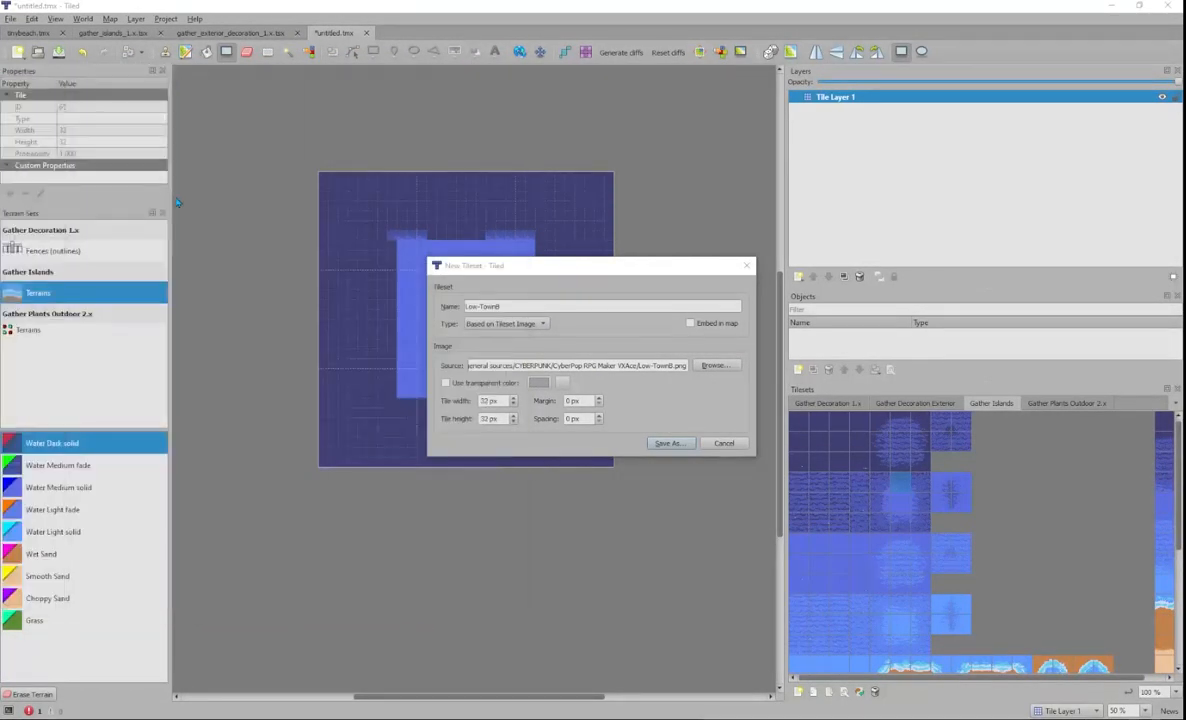
click(669, 443)
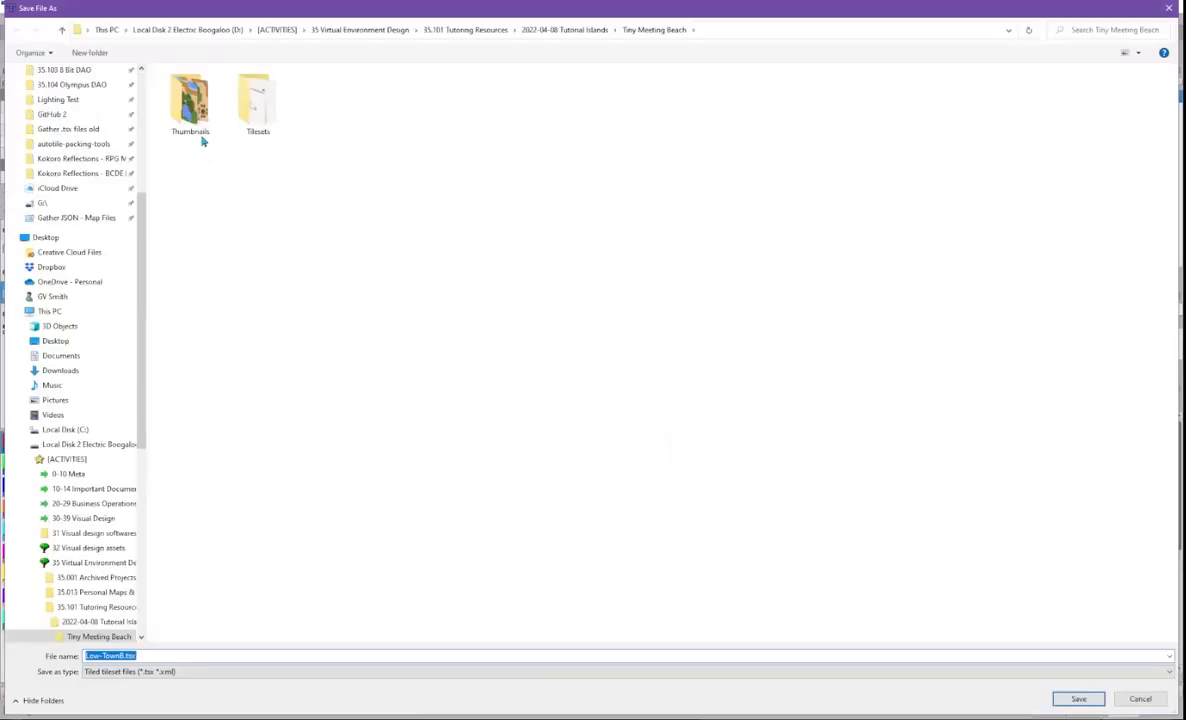
- Save Low-TownB.tsx in the Tilesets folder, then pick a block of its table tiles for tinybeach
double_click(258, 121)
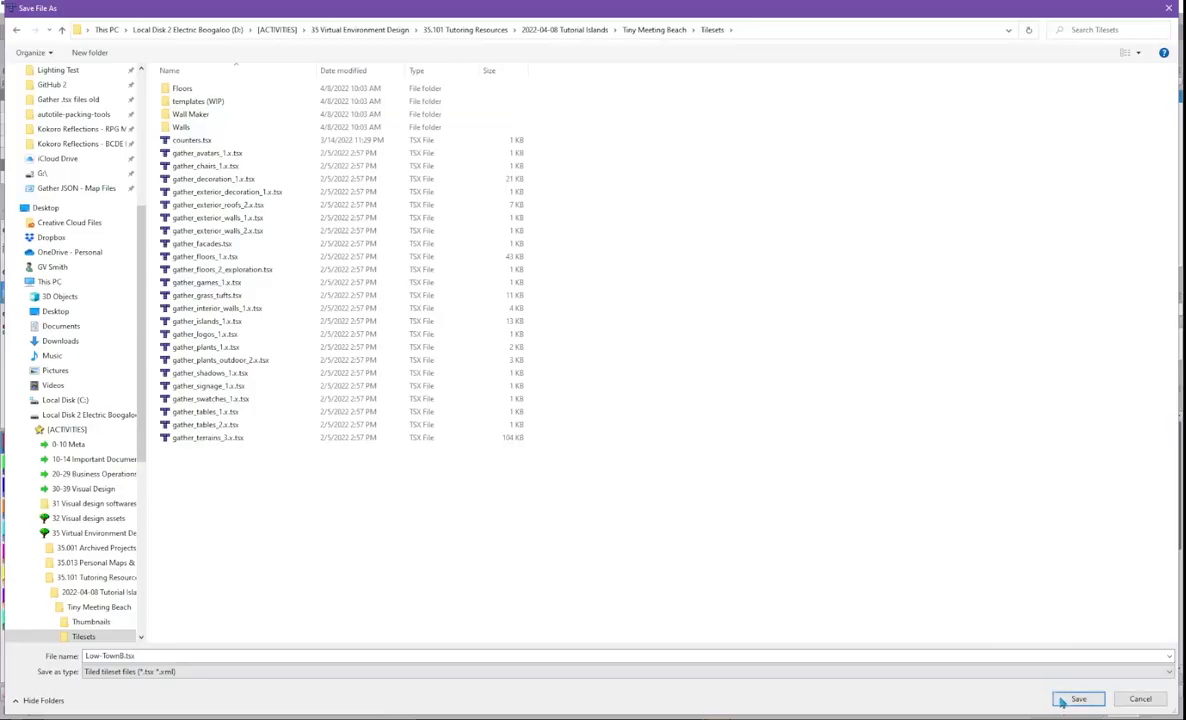
click(1077, 698)
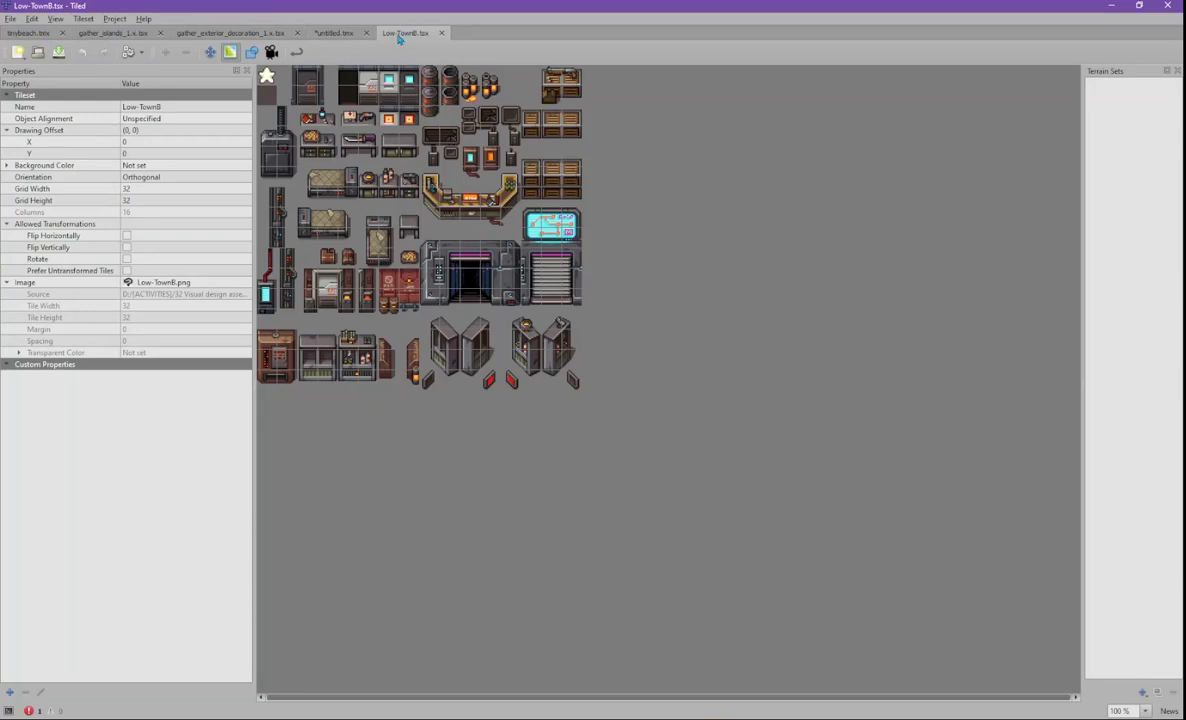
click(24, 32)
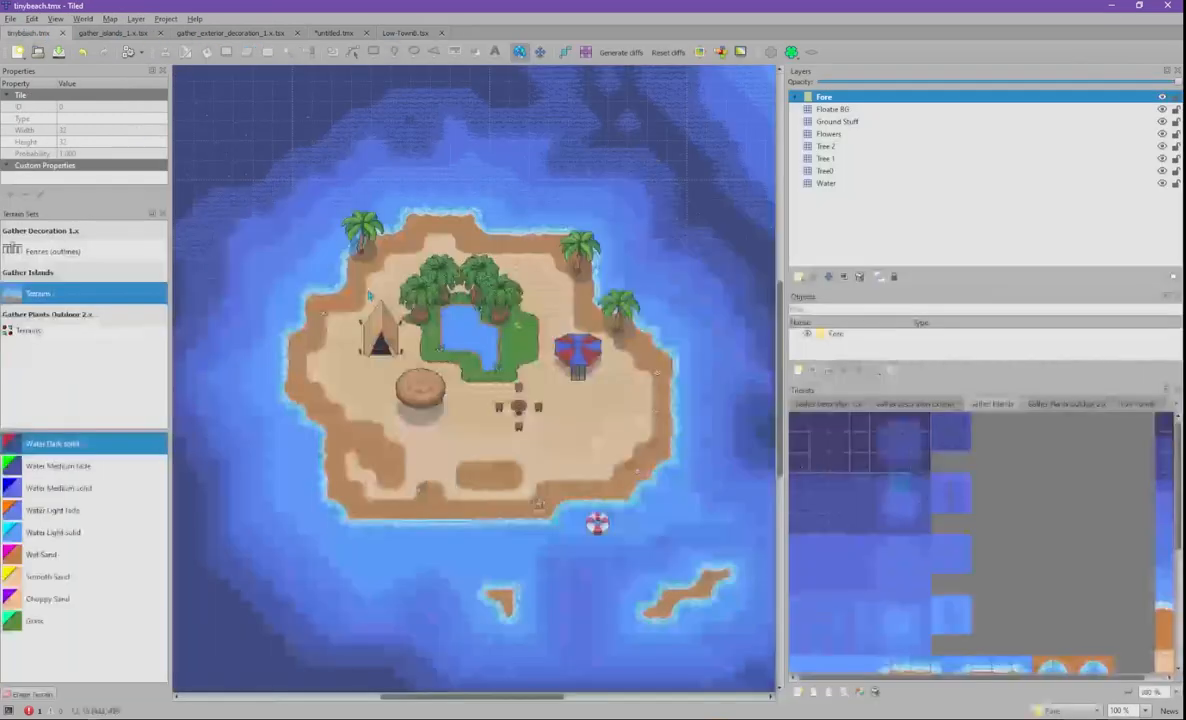
click(1126, 404)
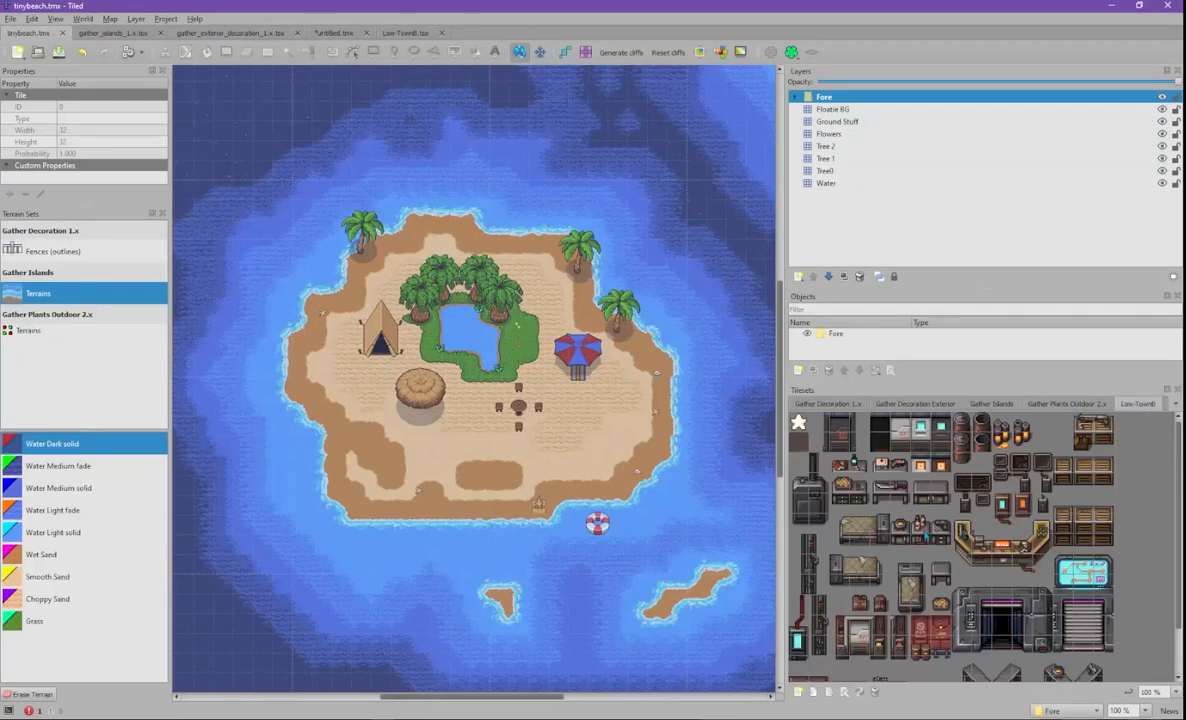
drag(838, 520, 884, 543)
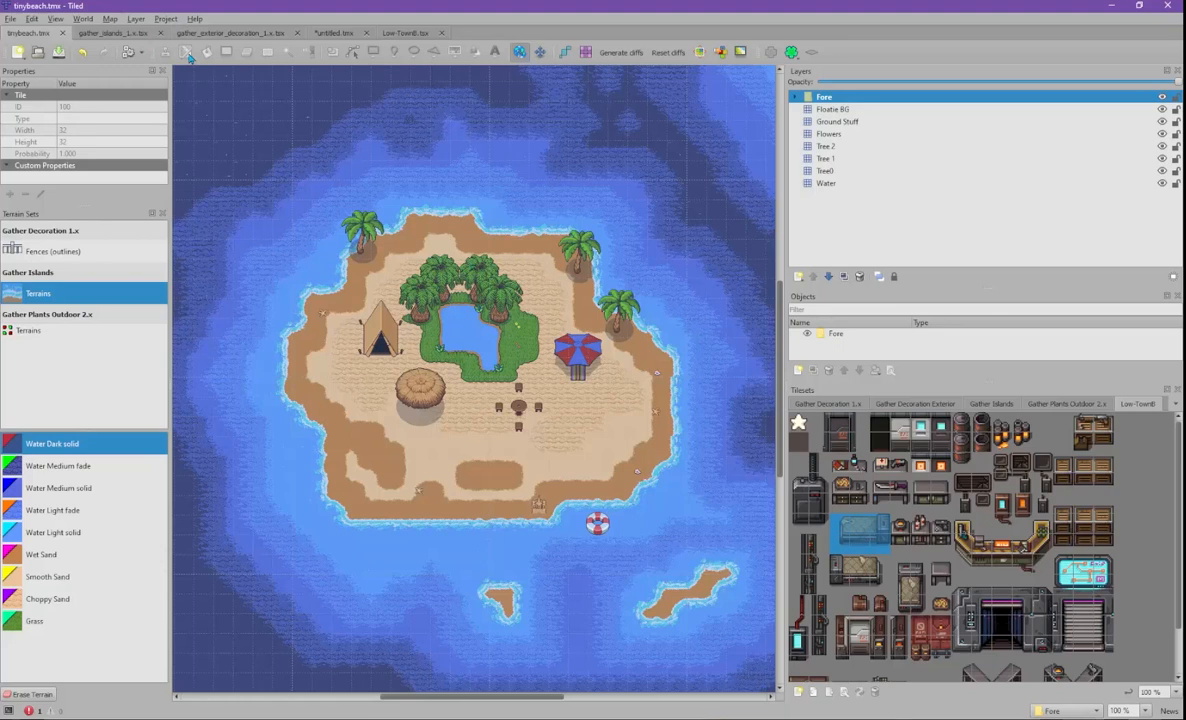
- On the Ground Stuff layer, stamp the curved Low-TownB counter tiles onto the island's lower right
click(840, 121)
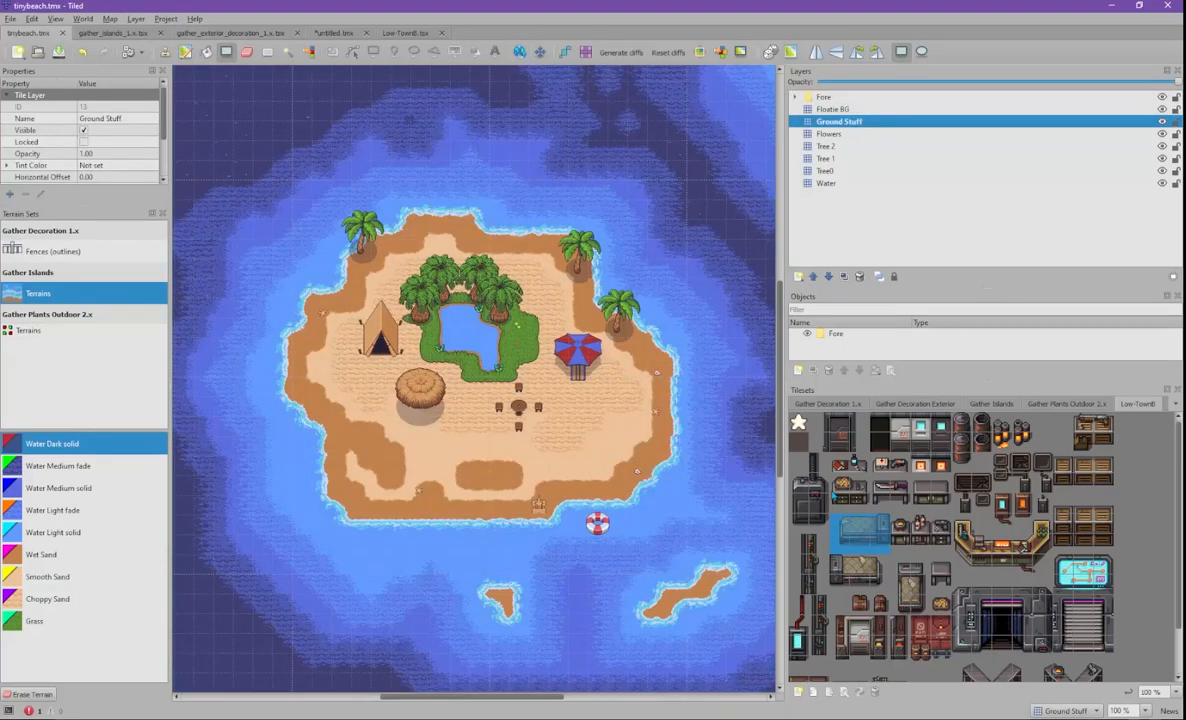
drag(838, 501, 881, 543)
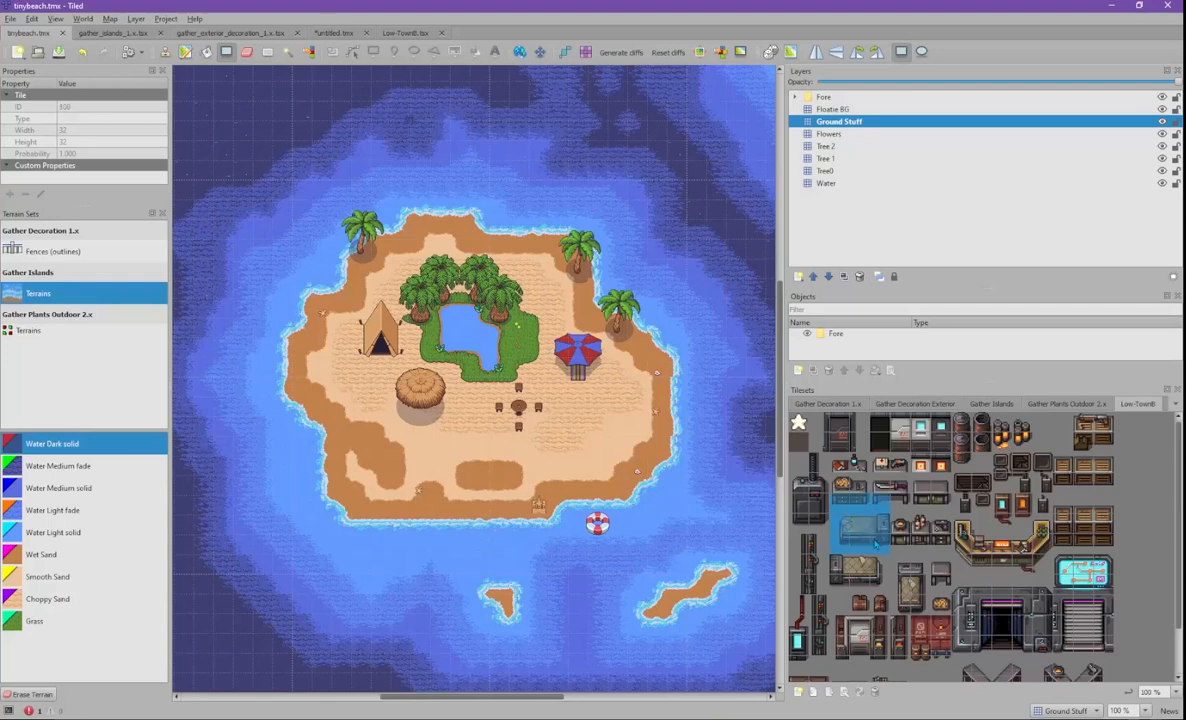
drag(955, 519, 1040, 560)
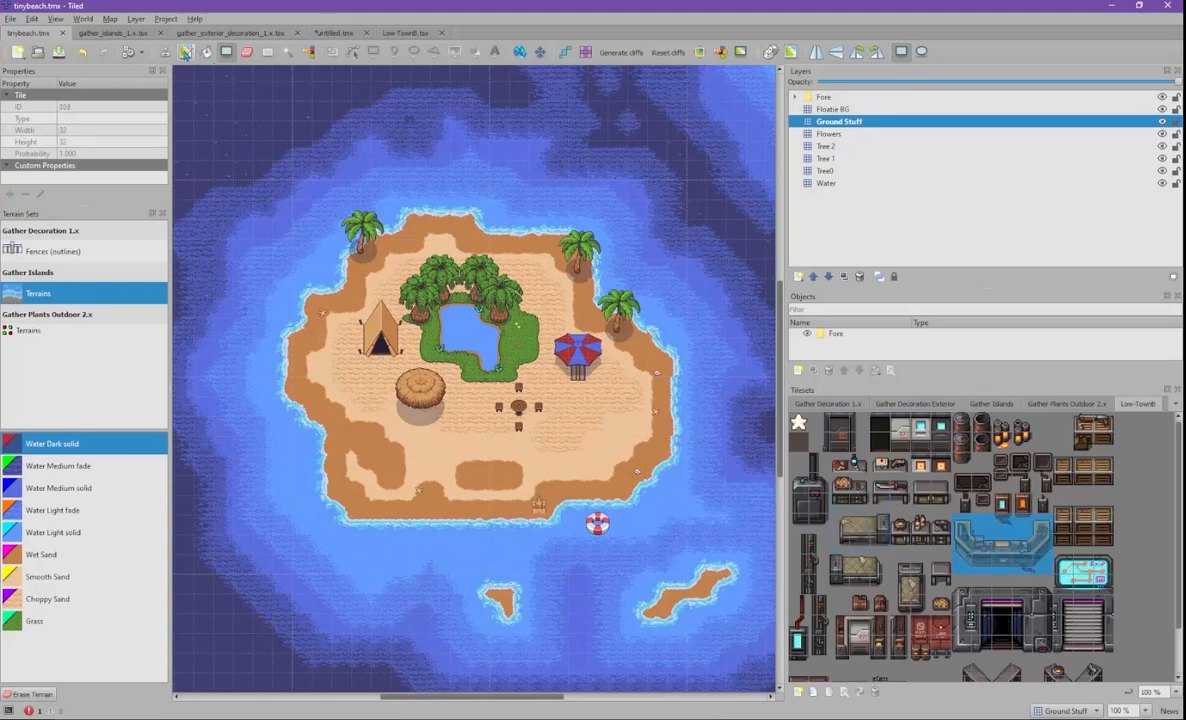
click(184, 52)
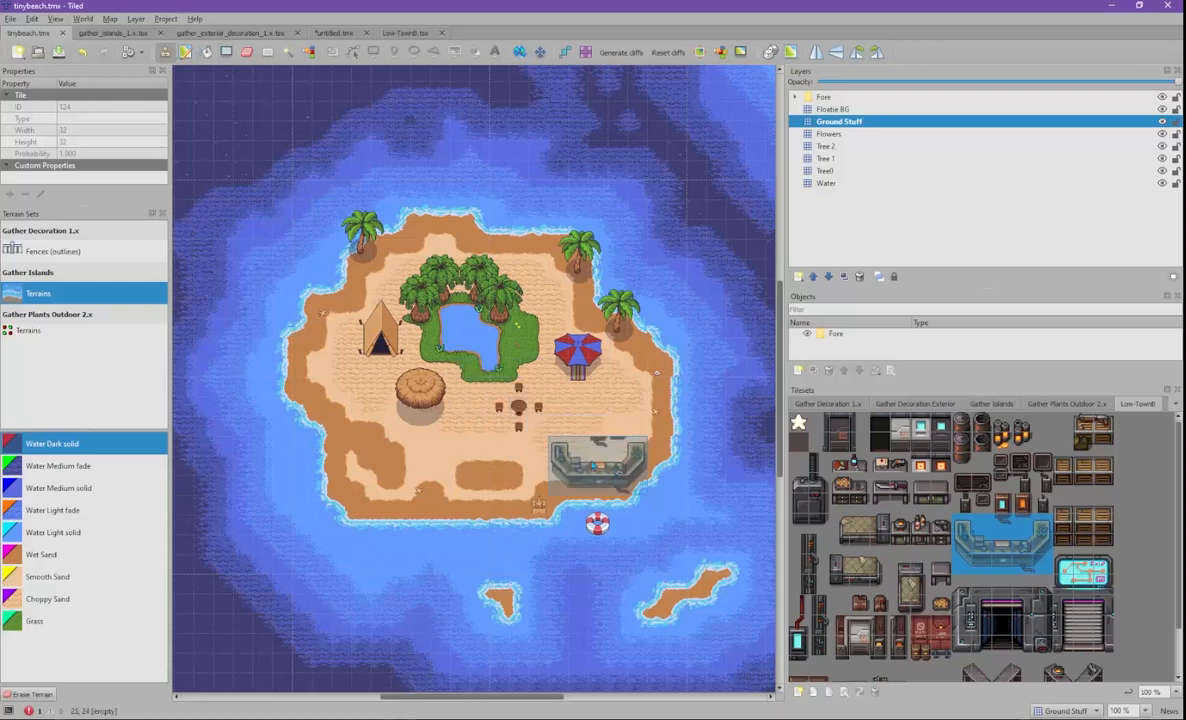
click(602, 476)
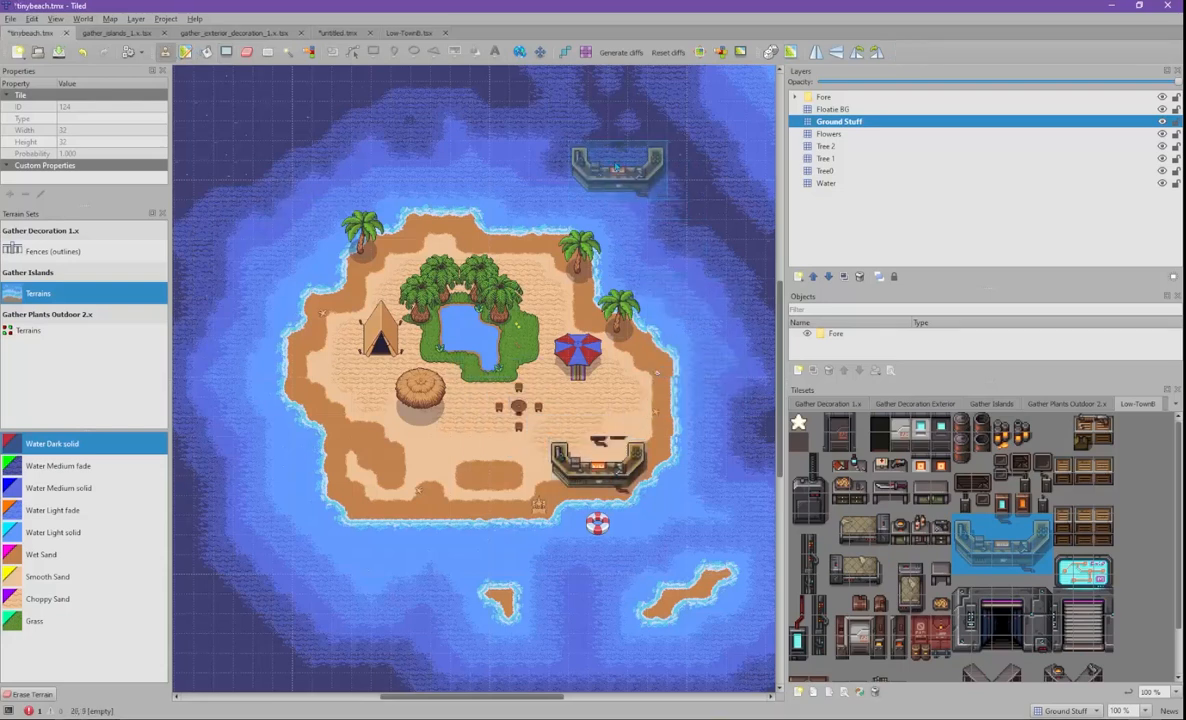
- Pick the brown shelf tiles and stamp them on the island's left edge
click(246, 52)
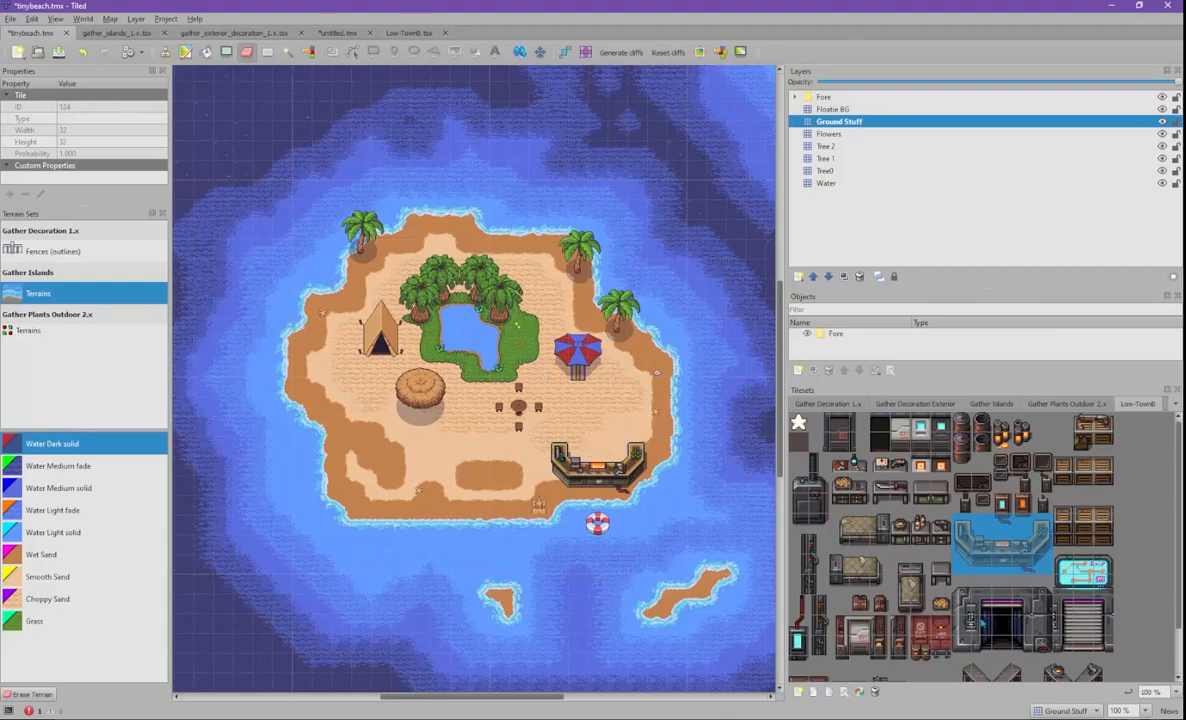
scroll(924, 560, down, 2)
scroll(852, 564, up, 2)
drag(1062, 502, 1104, 543)
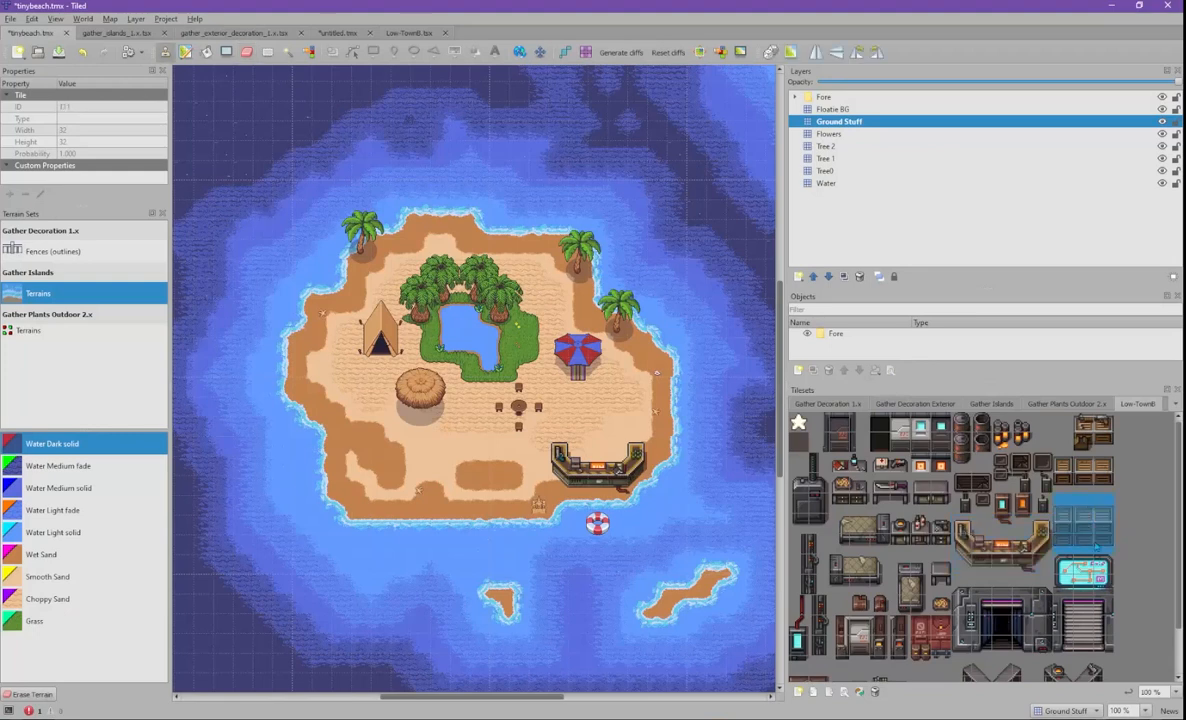
click(323, 387)
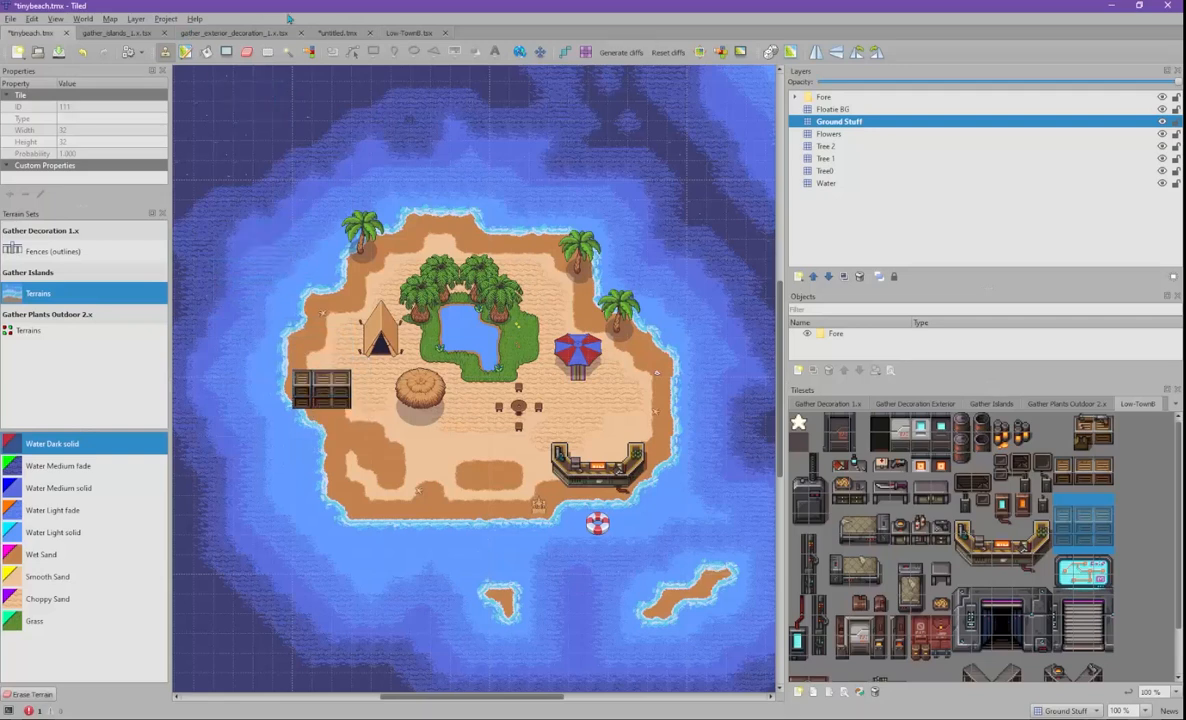
- Select and delete the shelf tiles on the island's left edge, then clear the selection
click(267, 52)
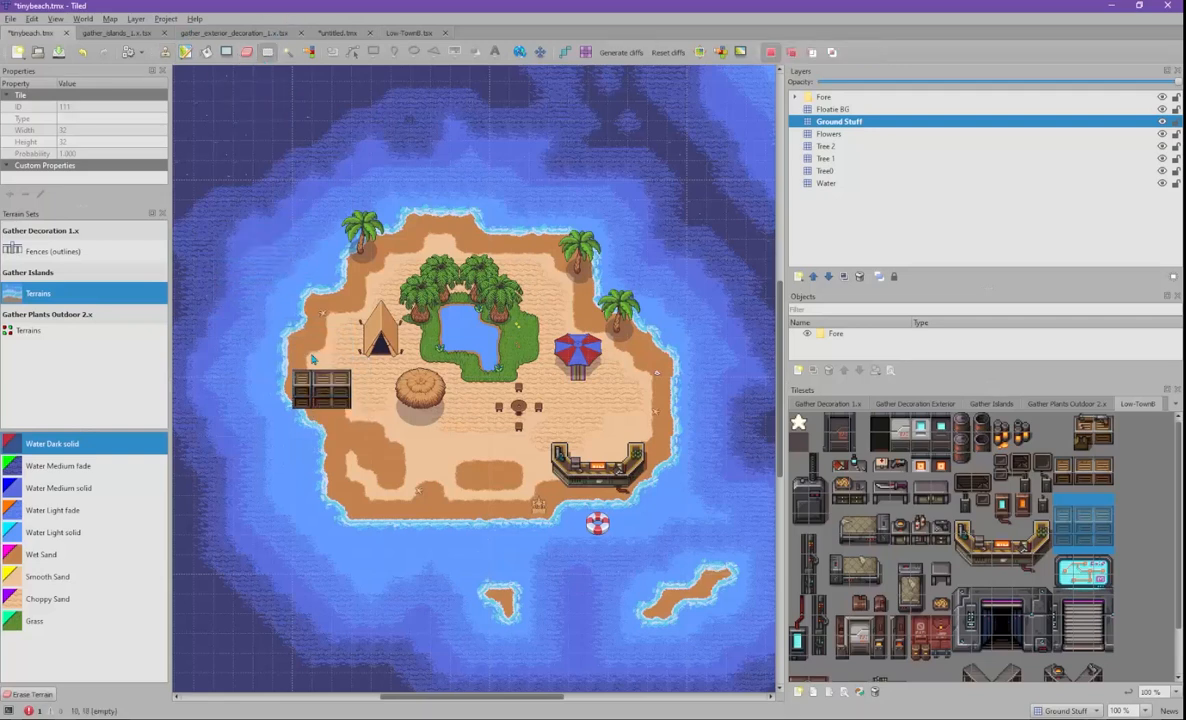
drag(293, 359, 346, 410)
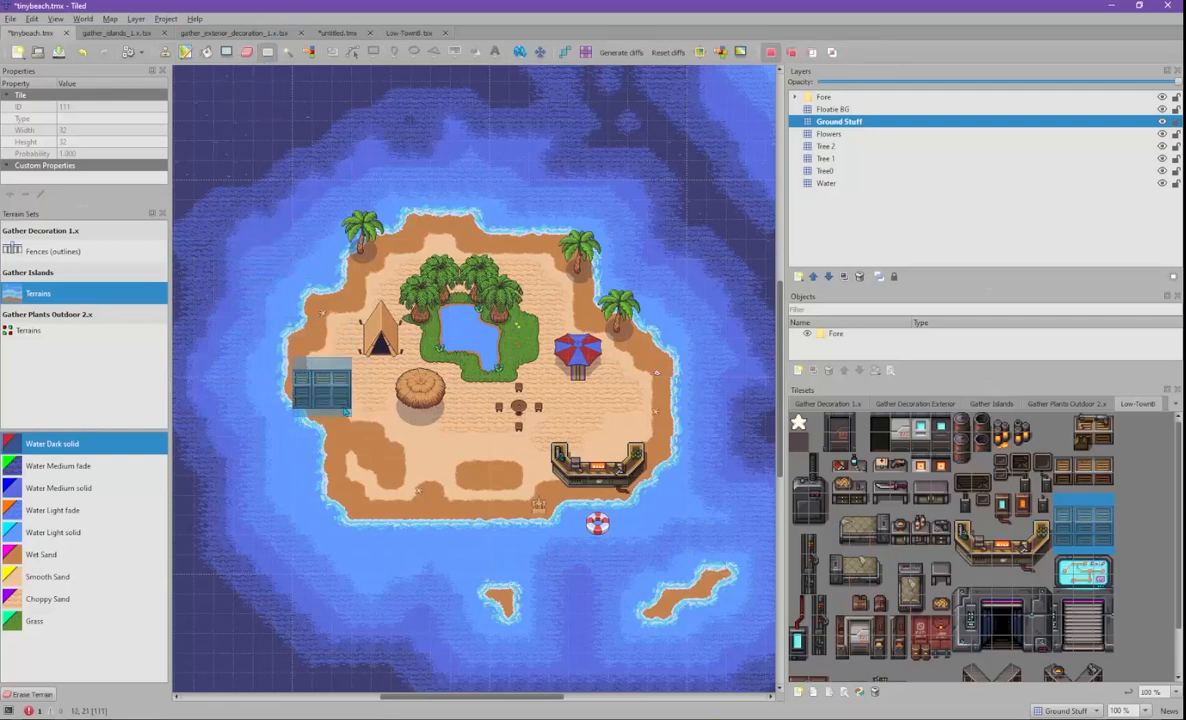
key(Delete)
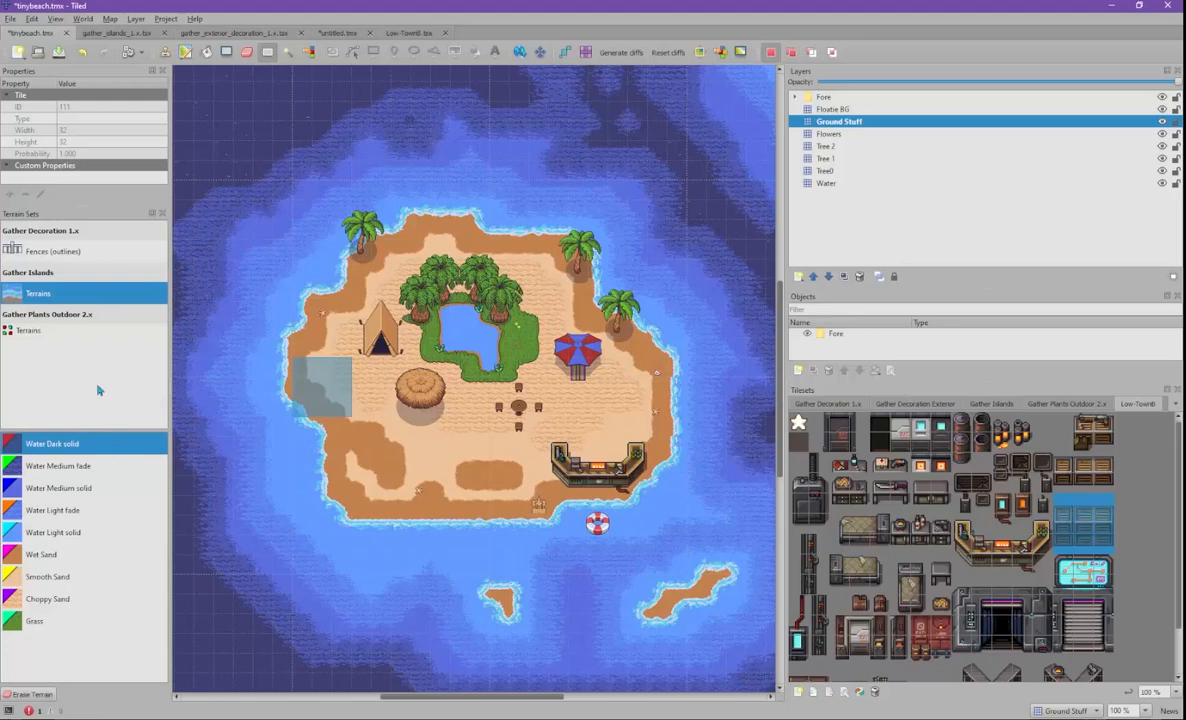
click(328, 331)
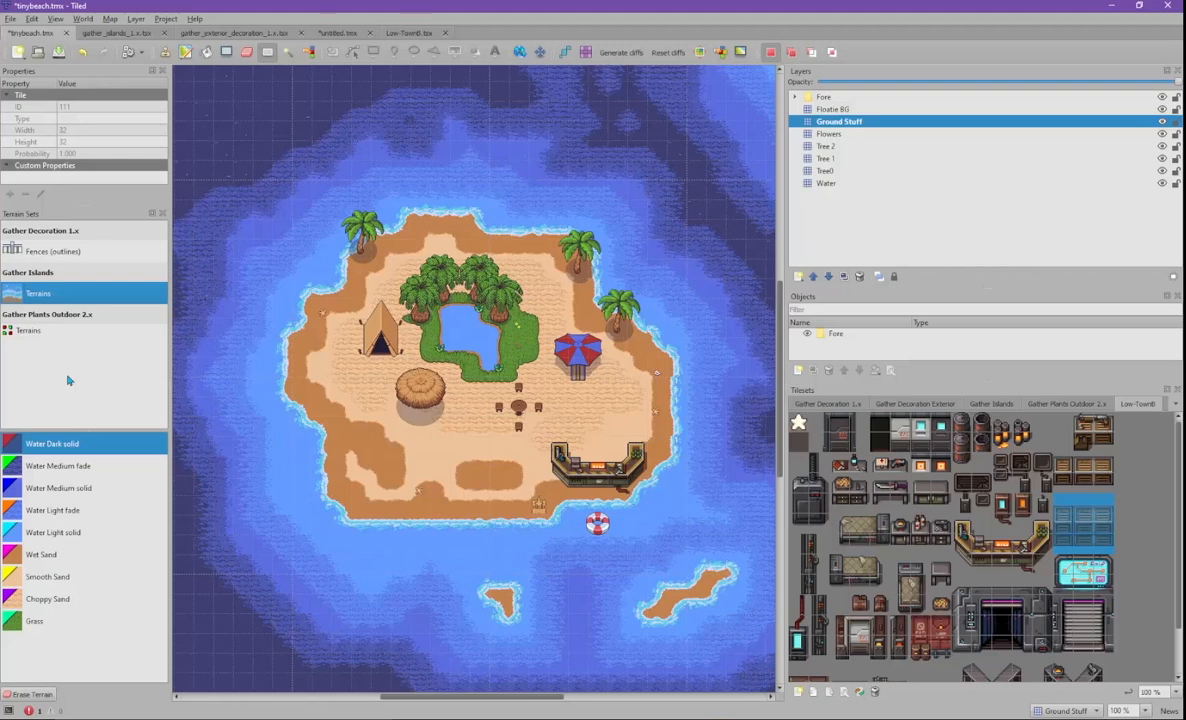
scroll(944, 573, down, 2)
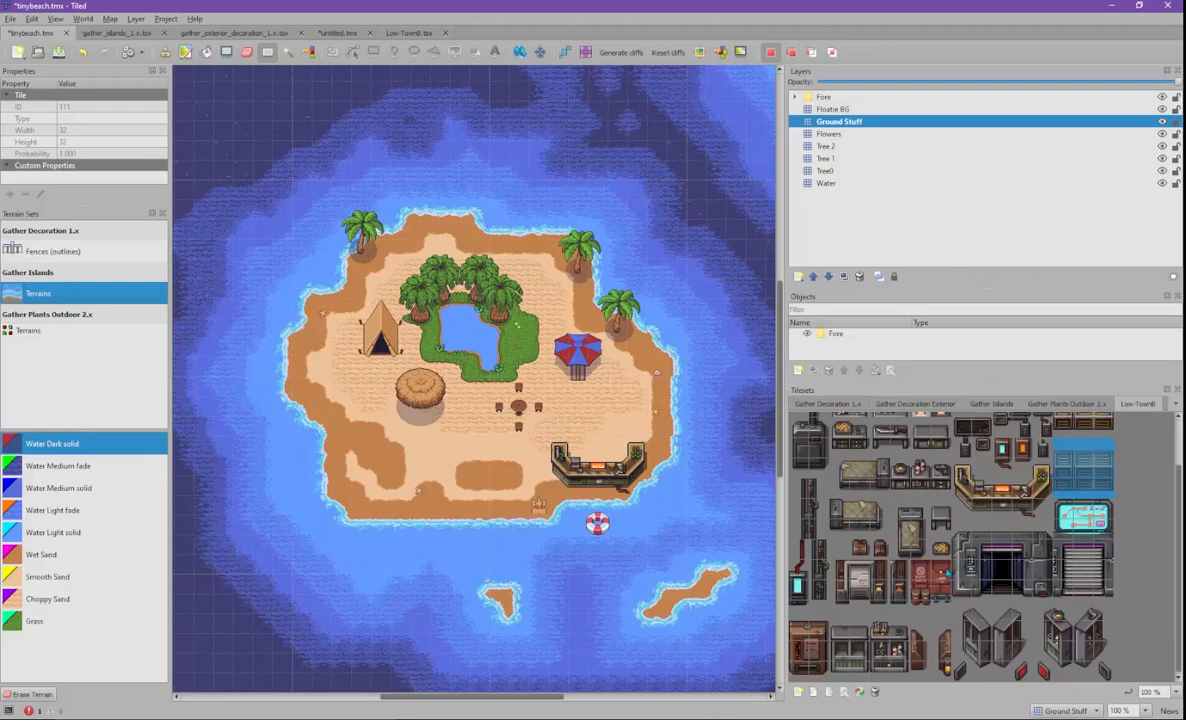